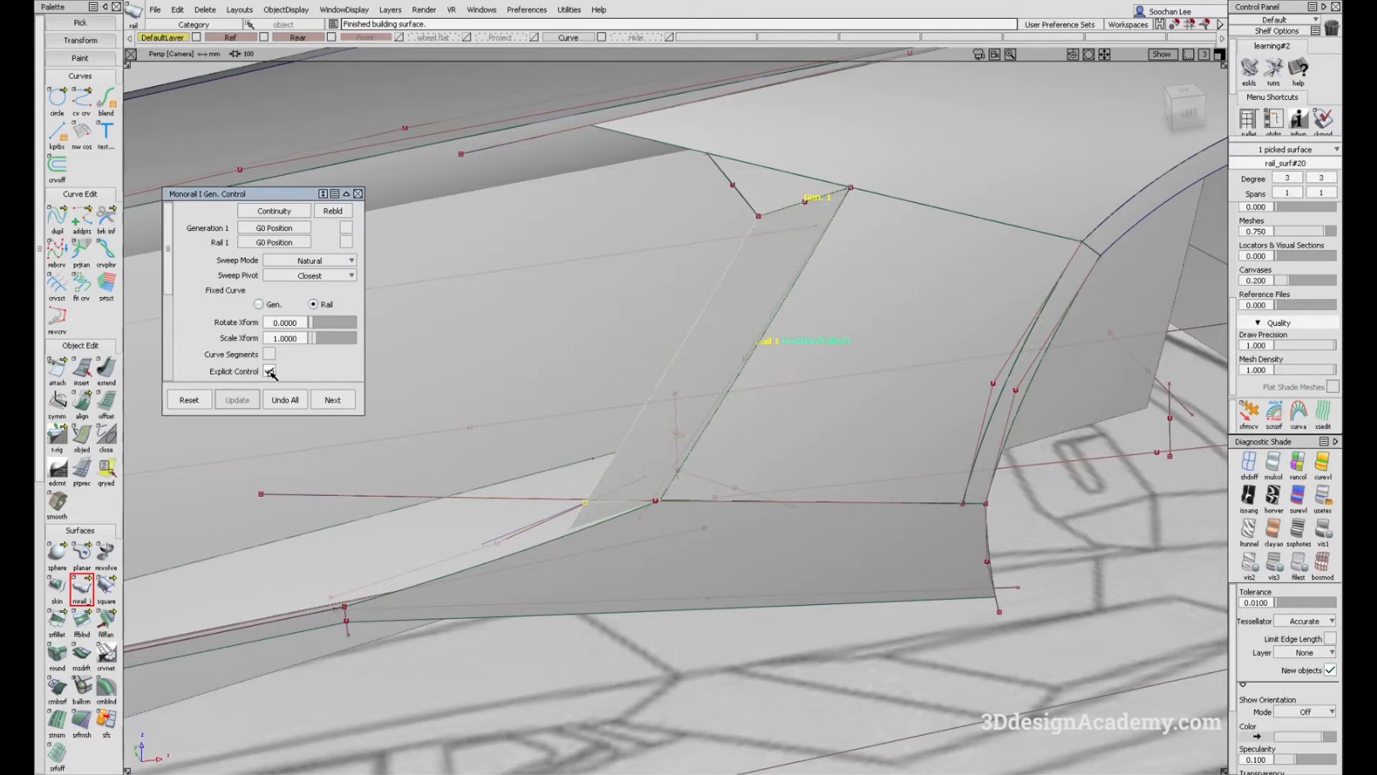
# Step: Set the rail degree of the monorail strip surface beside the side intake to 4
pyautogui.scroll(-3, 276, 344)
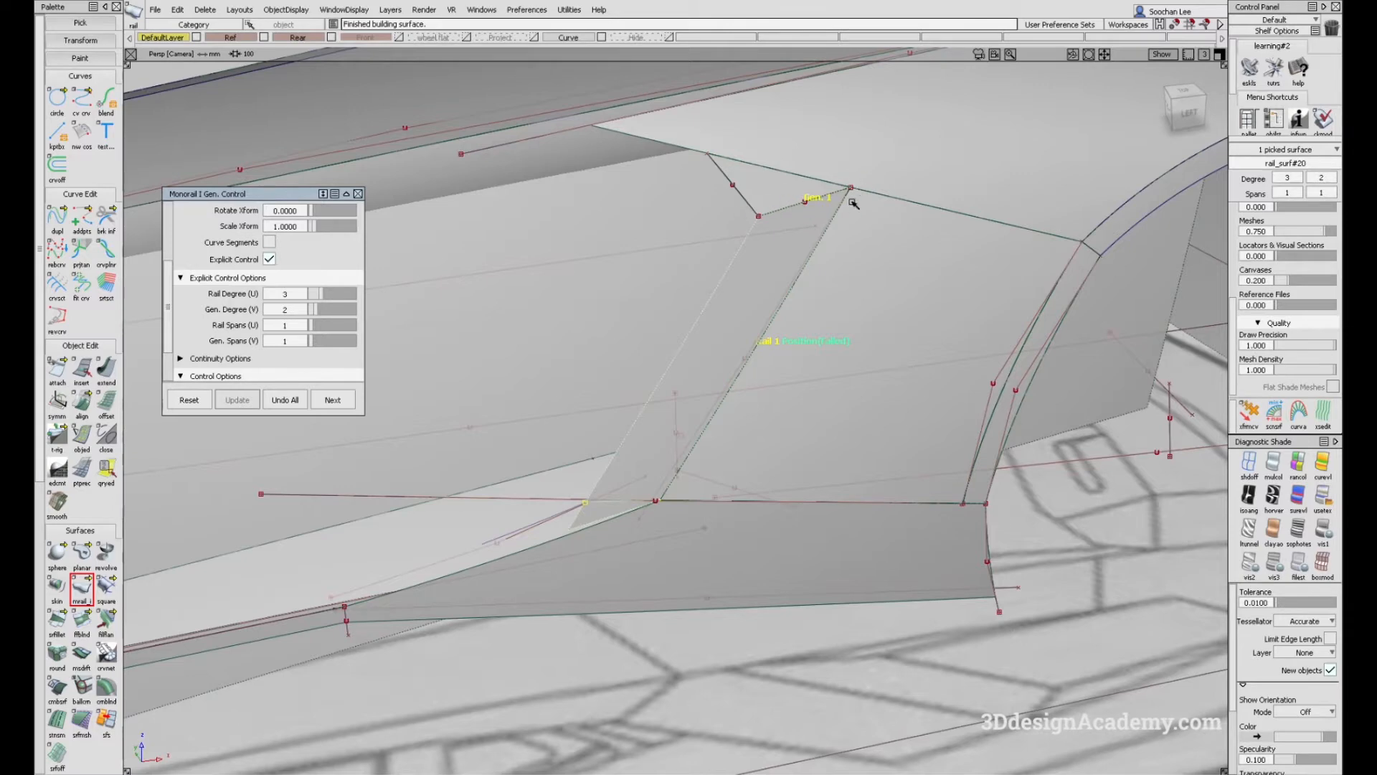
pyautogui.moveTo(752, 223)
pyautogui.keyDown('alt'); pyautogui.keyDown('shift'); pyautogui.mouseDown()
pyautogui.moveTo(803, 302)
pyautogui.moveTo(751, 243)
pyautogui.mouseUp(); pyautogui.keyUp('shift'); pyautogui.keyUp('alt')
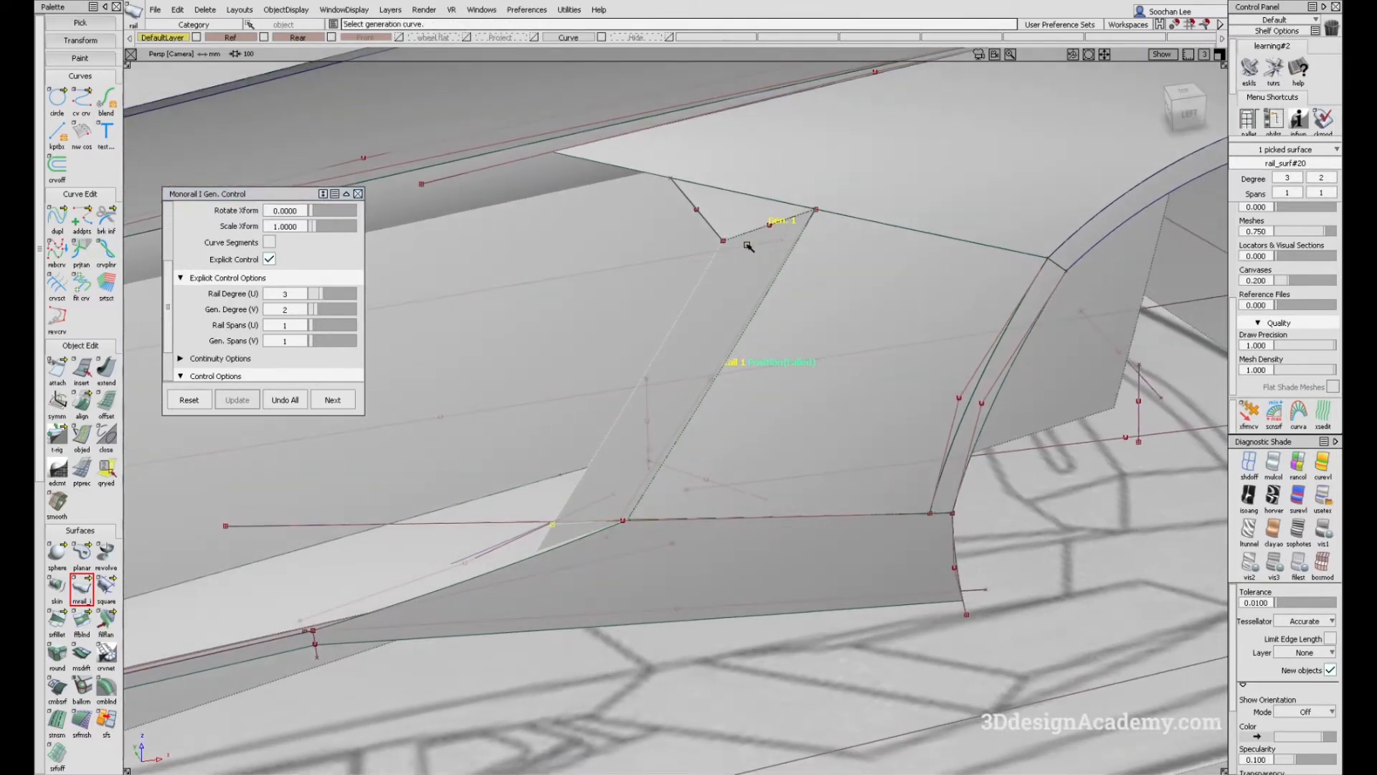
pyautogui.keyDown('alt'); pyautogui.keyDown('shift'); pyautogui.moveTo(794, 332); pyautogui.dragTo(806, 323); pyautogui.keyUp('shift'); pyautogui.keyUp('alt')
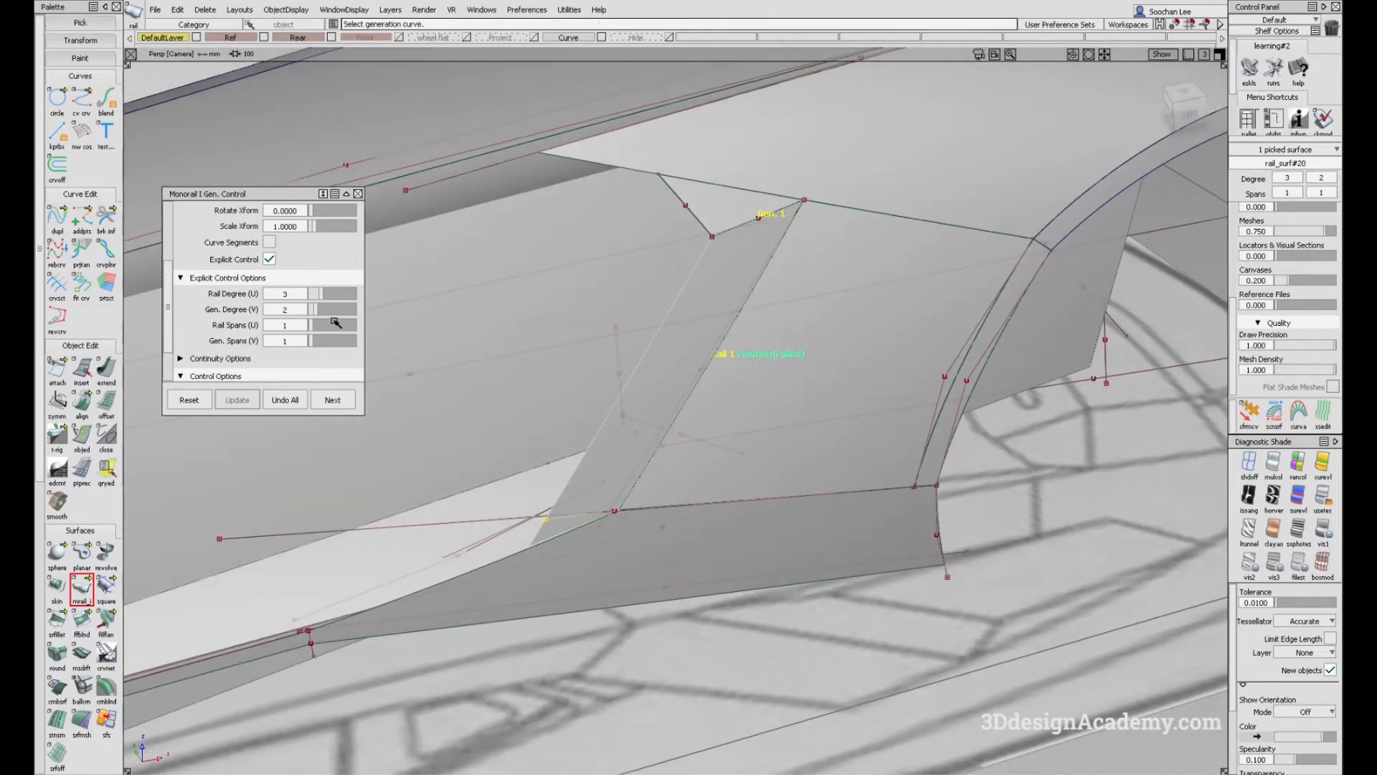
pyautogui.click(326, 295)
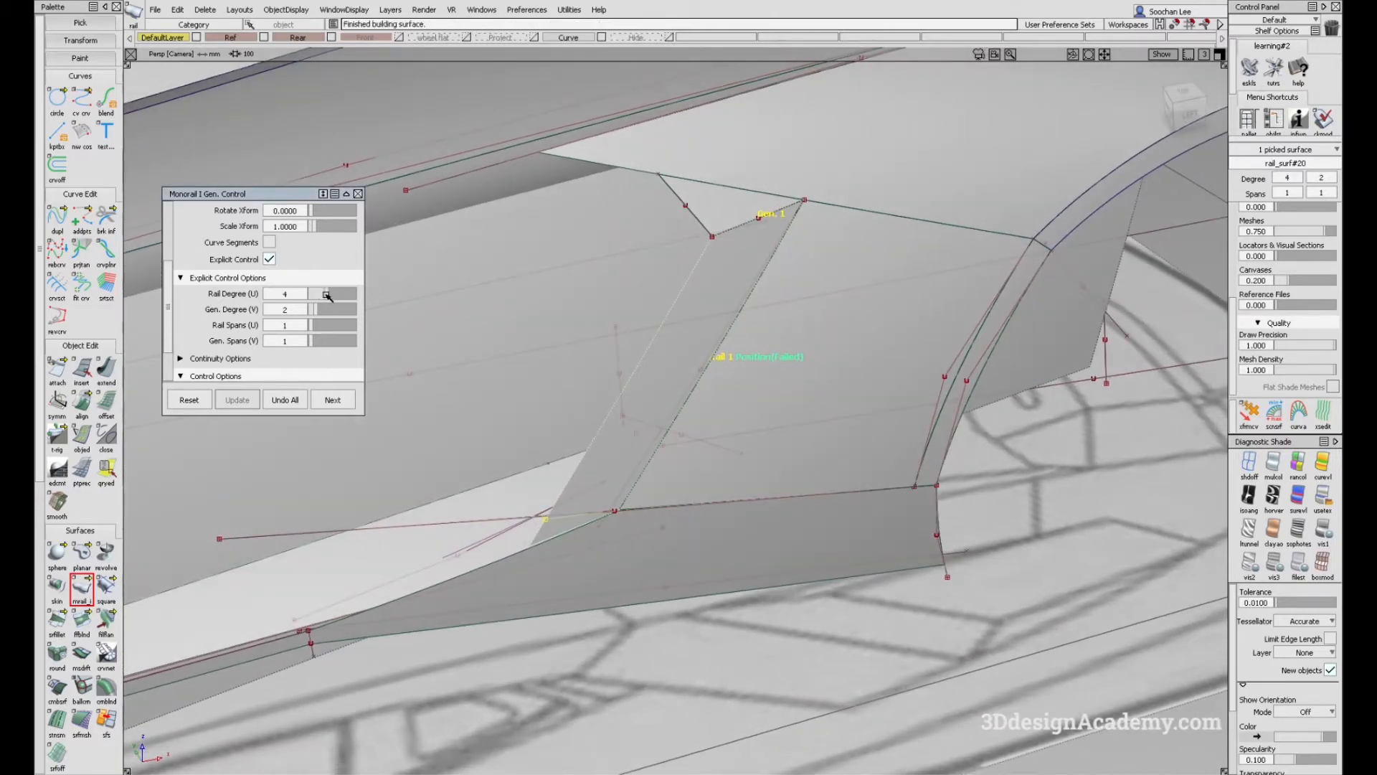
pyautogui.keyDown('alt'); pyautogui.keyDown('shift'); pyautogui.moveTo(706, 337); pyautogui.dragTo(566, 295); pyautogui.keyUp('shift'); pyautogui.keyUp('alt')
pyautogui.keyDown('alt'); pyautogui.keyDown('shift'); pyautogui.moveTo(731, 388); pyautogui.dragTo(699, 462); pyautogui.keyUp('shift'); pyautogui.keyUp('alt')
pyautogui.keyDown('alt'); pyautogui.keyDown('shift'); pyautogui.moveTo(700, 461); pyautogui.dragTo(721, 401, button='middle'); pyautogui.keyUp('shift'); pyautogui.keyUp('alt')
pyautogui.moveTo(683, 402)
pyautogui.keyDown('alt'); pyautogui.keyDown('shift'); pyautogui.mouseDown()
pyautogui.moveTo(699, 399)
pyautogui.moveTo(678, 406)
pyautogui.mouseUp(); pyautogui.keyUp('shift'); pyautogui.keyUp('alt')
pyautogui.keyDown('ctrl'); pyautogui.keyDown('shift'); pyautogui.moveTo(665, 477); pyautogui.dragTo(645, 335); pyautogui.keyUp('shift'); pyautogui.keyUp('ctrl')
# Step: Trim off the lower end of the intake strip surface and compare the side view with the reference photo
pyautogui.scroll(-5, 79, 502)
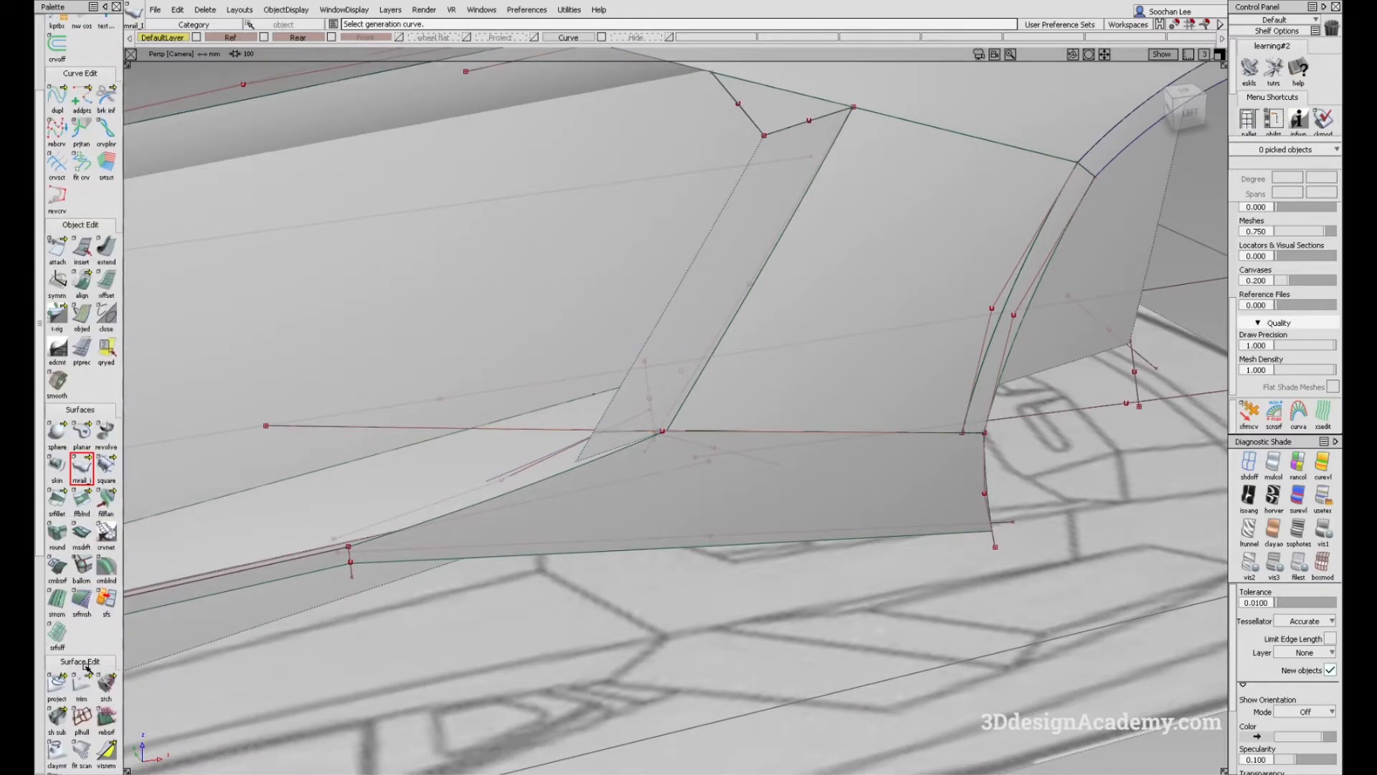
pyautogui.click(82, 633)
pyautogui.press('space')
pyautogui.keyDown('alt'); pyautogui.keyDown('shift'); pyautogui.moveTo(659, 399); pyautogui.dragTo(560, 408); pyautogui.keyUp('shift'); pyautogui.keyUp('alt')
pyautogui.press('F6')
pyautogui.scroll(5, 956, 366)
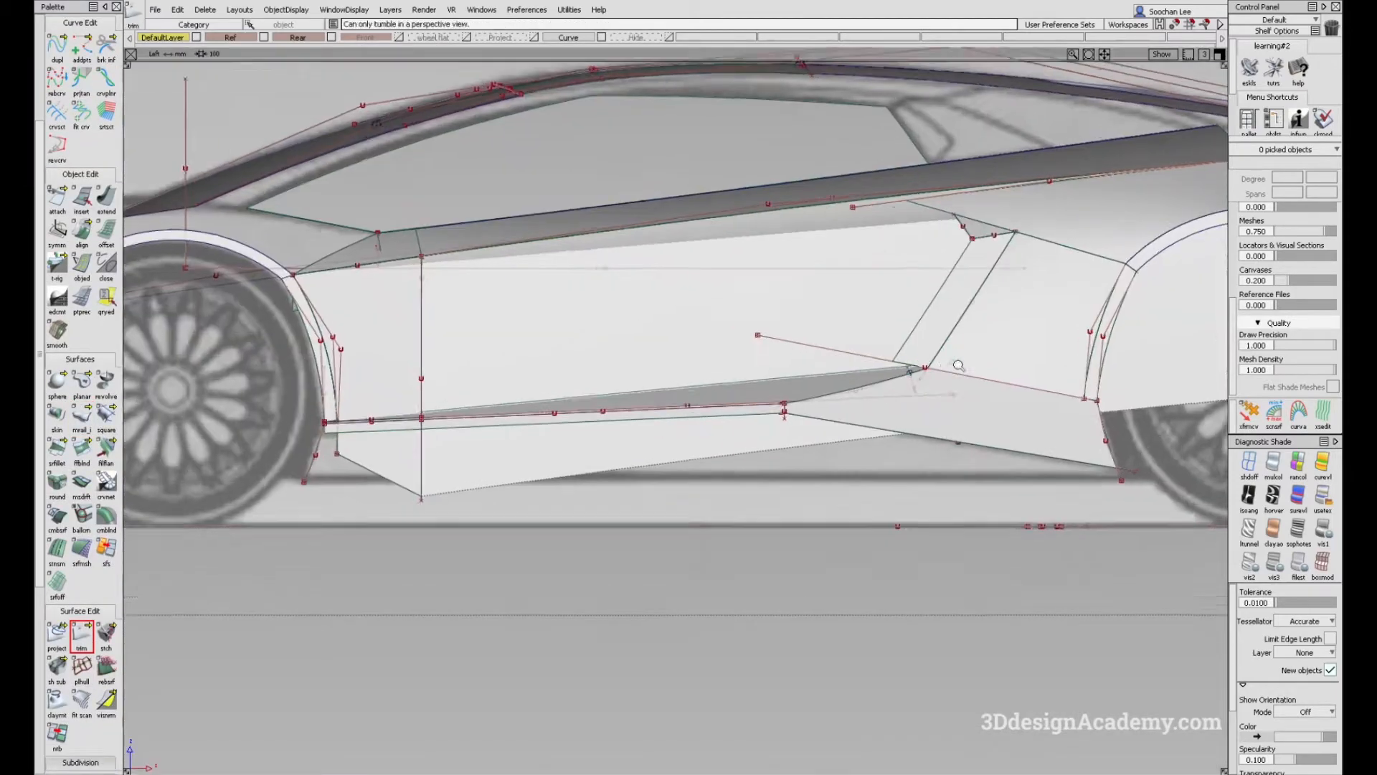
pyautogui.hotkey('alt', 'Tab')
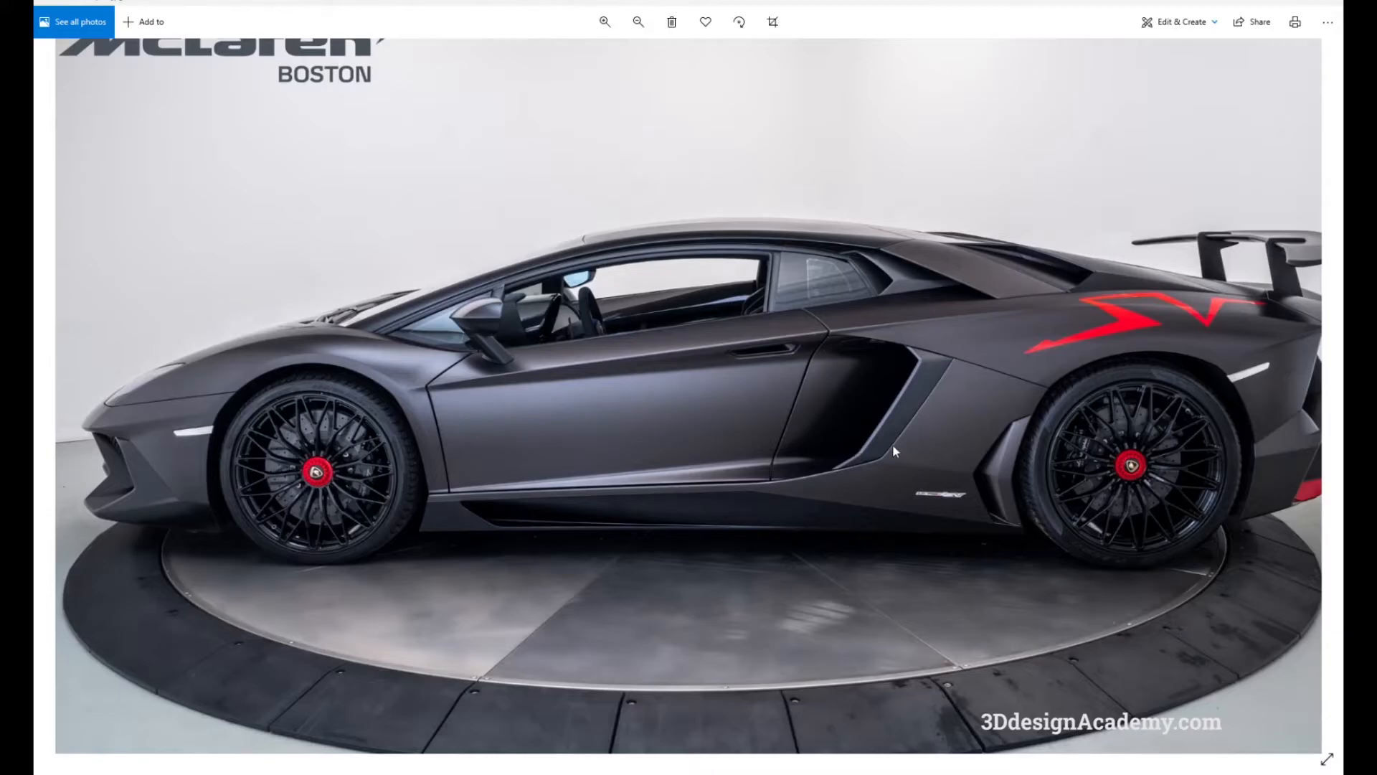
pyautogui.hotkey('alt', 'Tab')
# Step: Sweep a Monorail surface from the strip's trimmed lower edge along the sill panel's upper edge, with explicit control off
pyautogui.keyDown('alt'); pyautogui.keyDown('shift'); pyautogui.moveTo(837, 402); pyautogui.dragTo(890, 356, button='right'); pyautogui.keyUp('shift'); pyautogui.keyUp('alt')
pyautogui.click(82, 415)
pyautogui.scroll(-3, 276, 335)
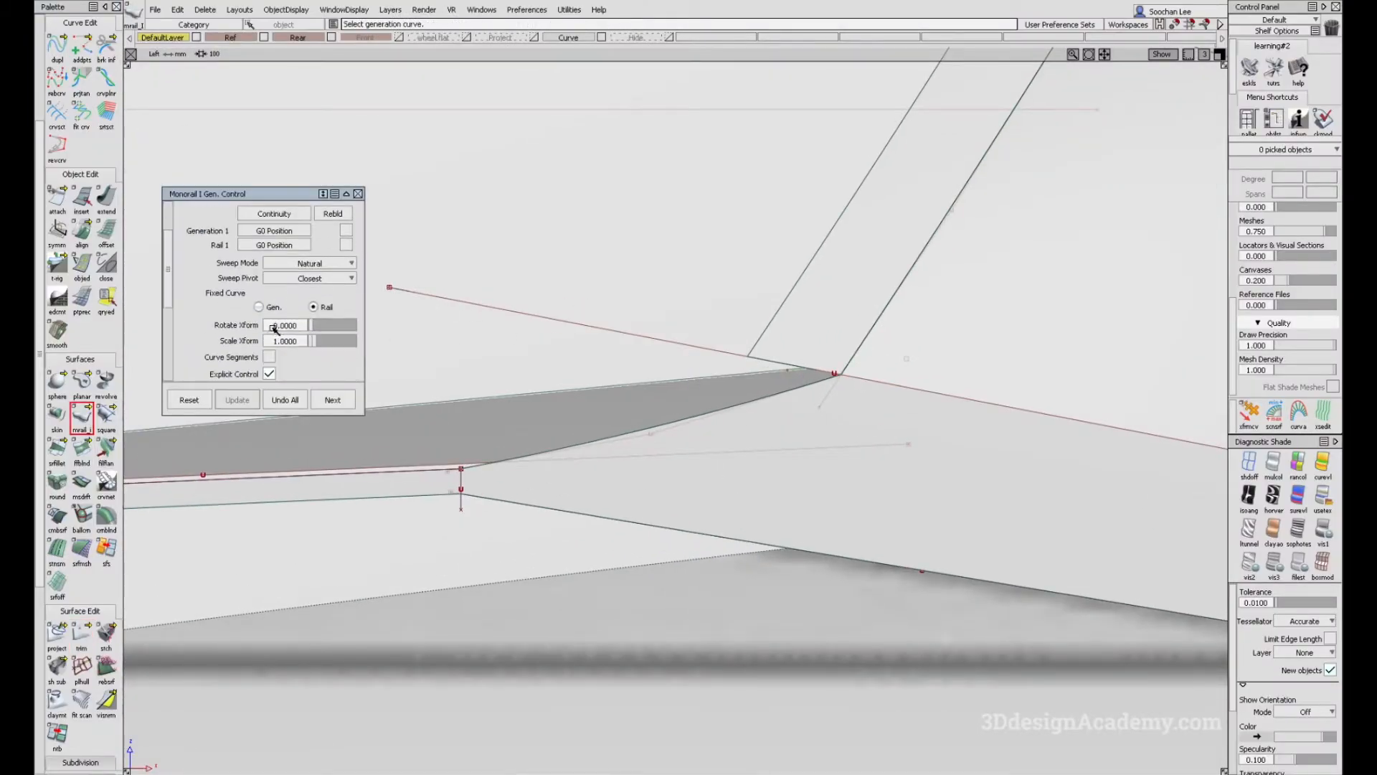
pyautogui.click(777, 365)
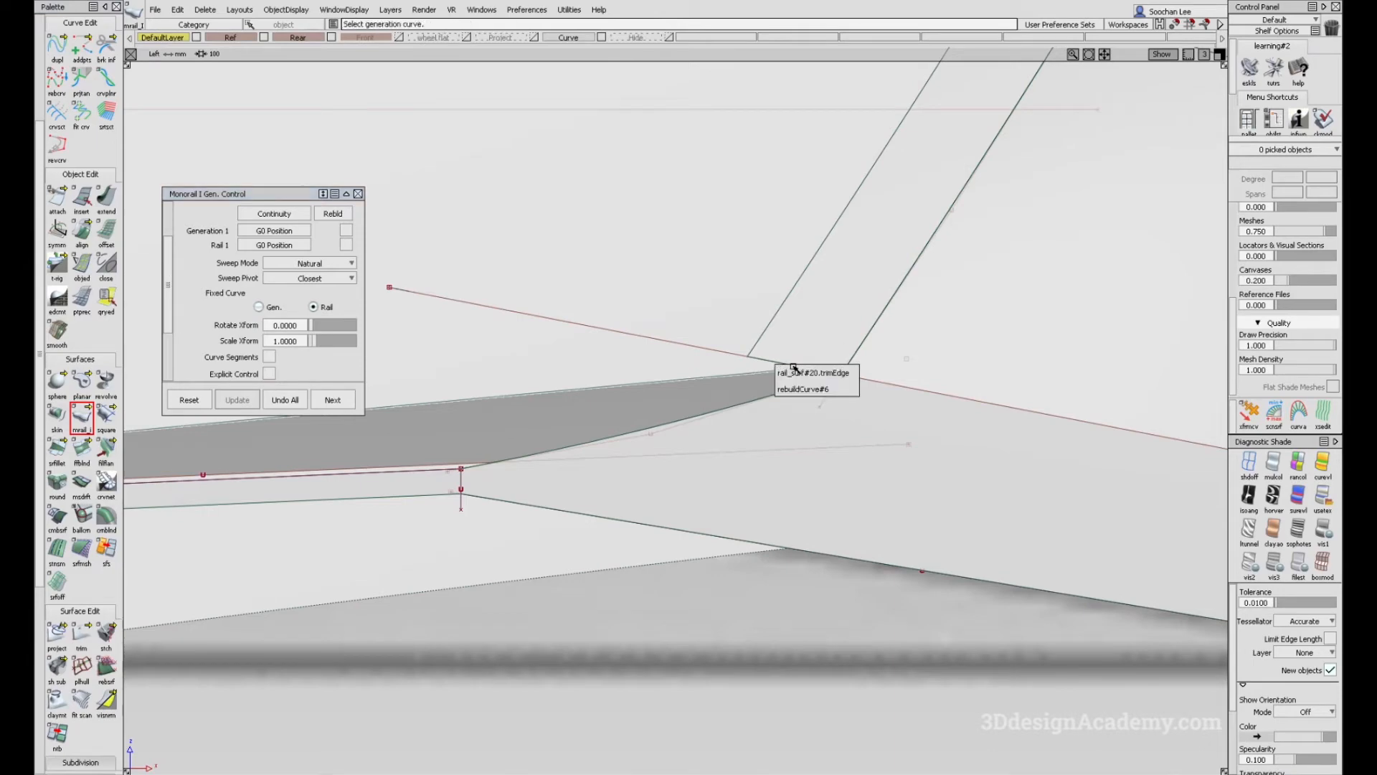
pyautogui.click(836, 394)
pyautogui.press('F8')
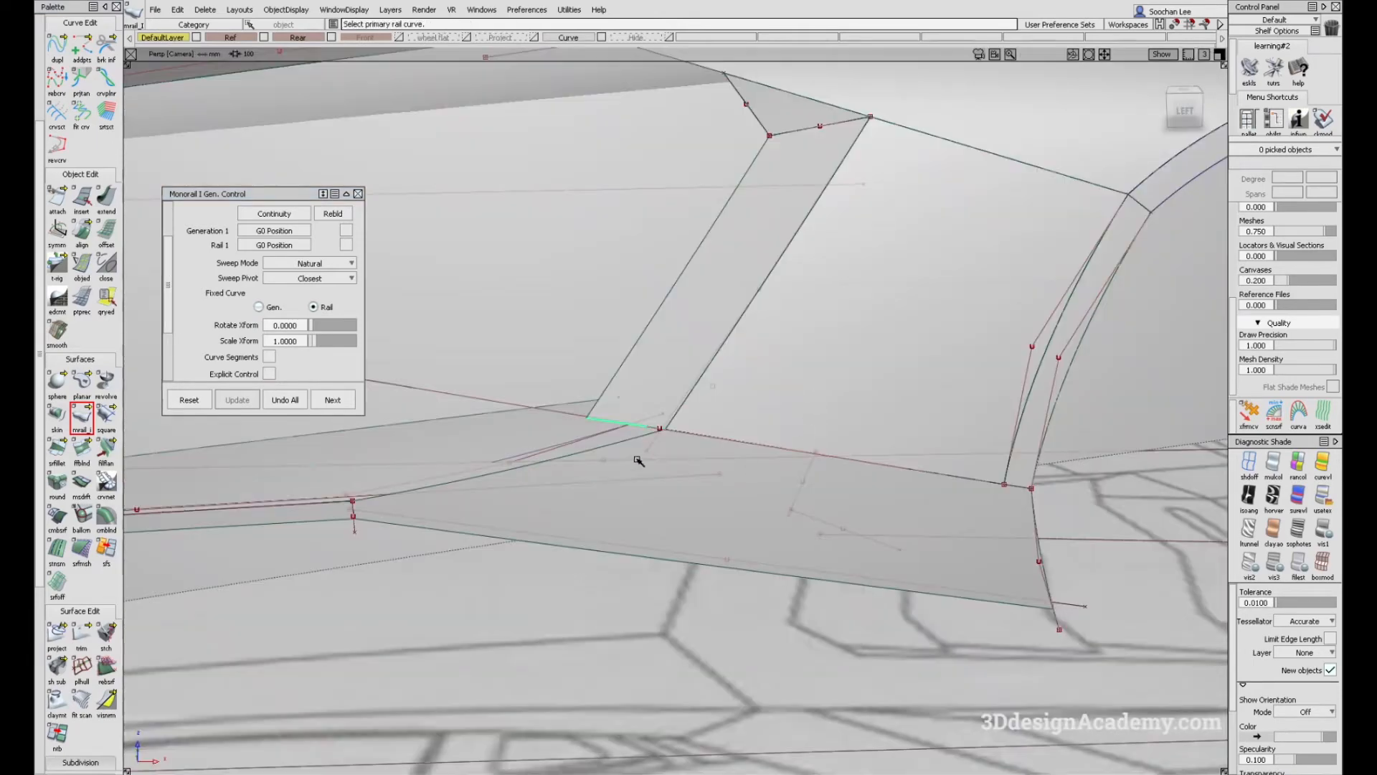
pyautogui.keyDown('alt'); pyautogui.keyDown('shift'); pyautogui.moveTo(636, 446); pyautogui.dragTo(606, 448); pyautogui.keyUp('shift'); pyautogui.keyUp('alt')
pyautogui.keyDown('alt'); pyautogui.keyDown('shift'); pyautogui.moveTo(606, 449); pyautogui.dragTo(639, 440, button='right'); pyautogui.keyUp('shift'); pyautogui.keyUp('alt')
pyautogui.click(625, 431)
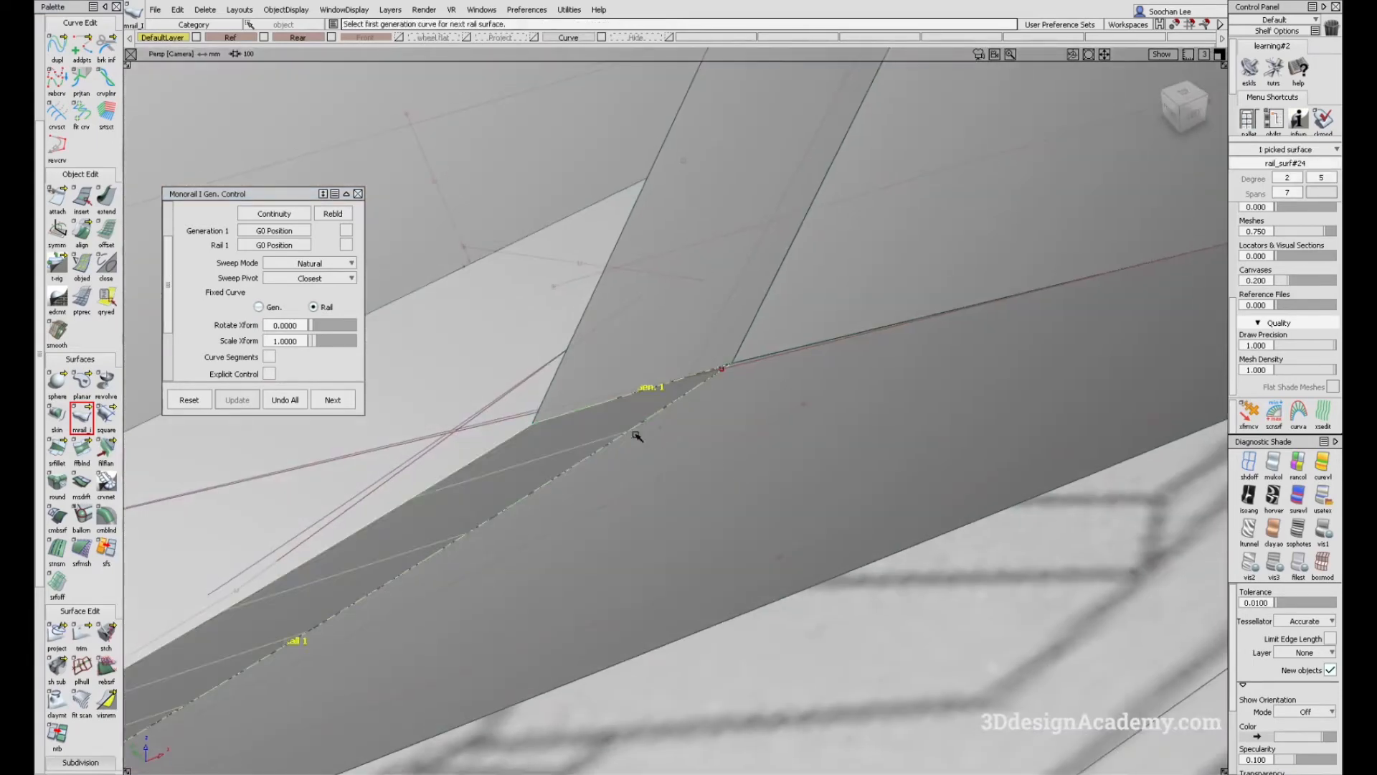
pyautogui.keyDown('alt'); pyautogui.keyDown('shift'); pyautogui.moveTo(646, 439); pyautogui.dragTo(521, 557); pyautogui.keyUp('shift'); pyautogui.keyUp('alt')
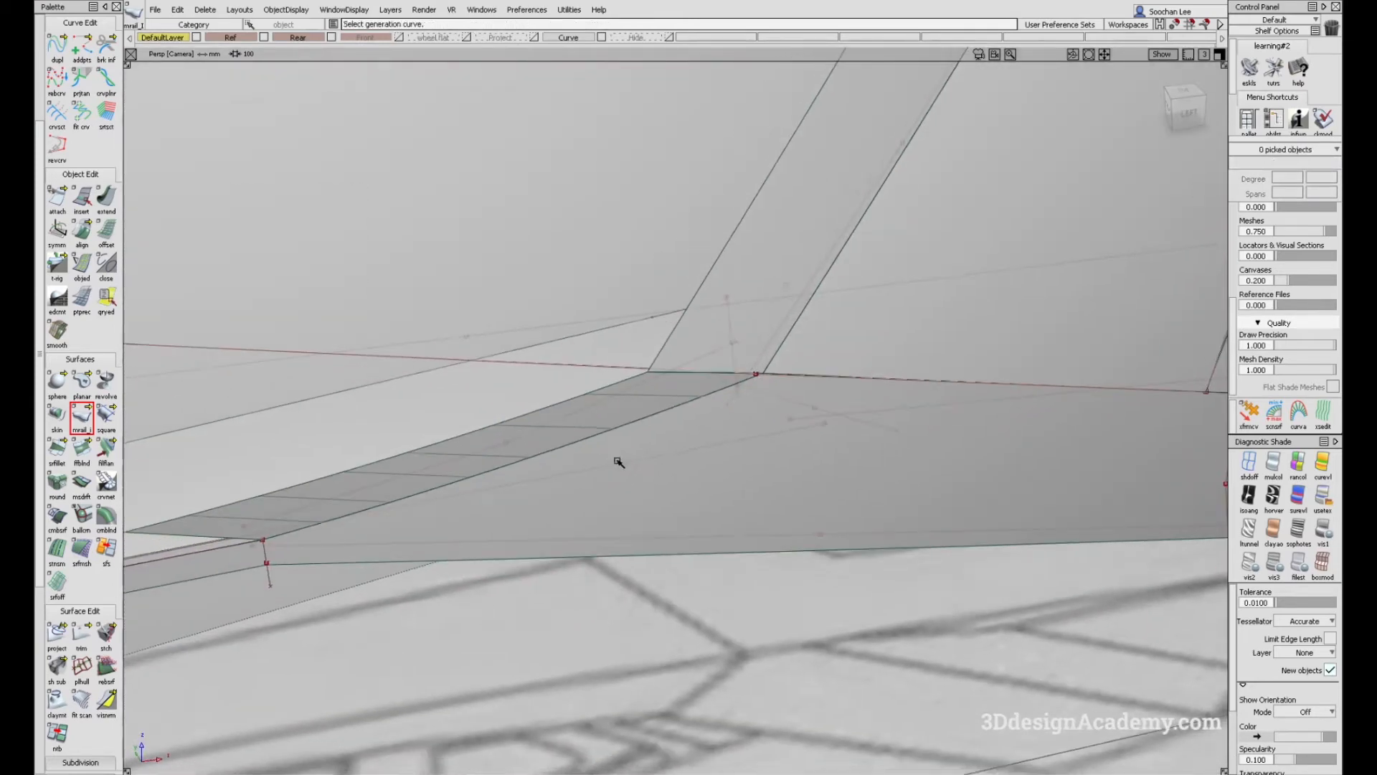
# Step: Reopen the new sill rail surface for editing, rebuild Rail 1 and enable curve segments
pyautogui.hotkey('ctrl', 'q')
pyautogui.click(581, 424)
pyautogui.moveTo(546, 411)
pyautogui.keyDown('alt'); pyautogui.keyDown('shift'); pyautogui.mouseDown()
pyautogui.moveTo(513, 399)
pyautogui.moveTo(525, 425)
pyautogui.mouseUp(); pyautogui.keyUp('shift'); pyautogui.keyUp('alt')
pyautogui.keyDown('alt'); pyautogui.keyDown('shift'); pyautogui.moveTo(524, 425); pyautogui.dragTo(602, 421, button='middle'); pyautogui.keyUp('shift'); pyautogui.keyUp('alt')
pyautogui.keyDown('alt'); pyautogui.keyDown('shift'); pyautogui.moveTo(602, 420); pyautogui.dragTo(597, 424, button='right'); pyautogui.keyUp('shift'); pyautogui.keyUp('alt')
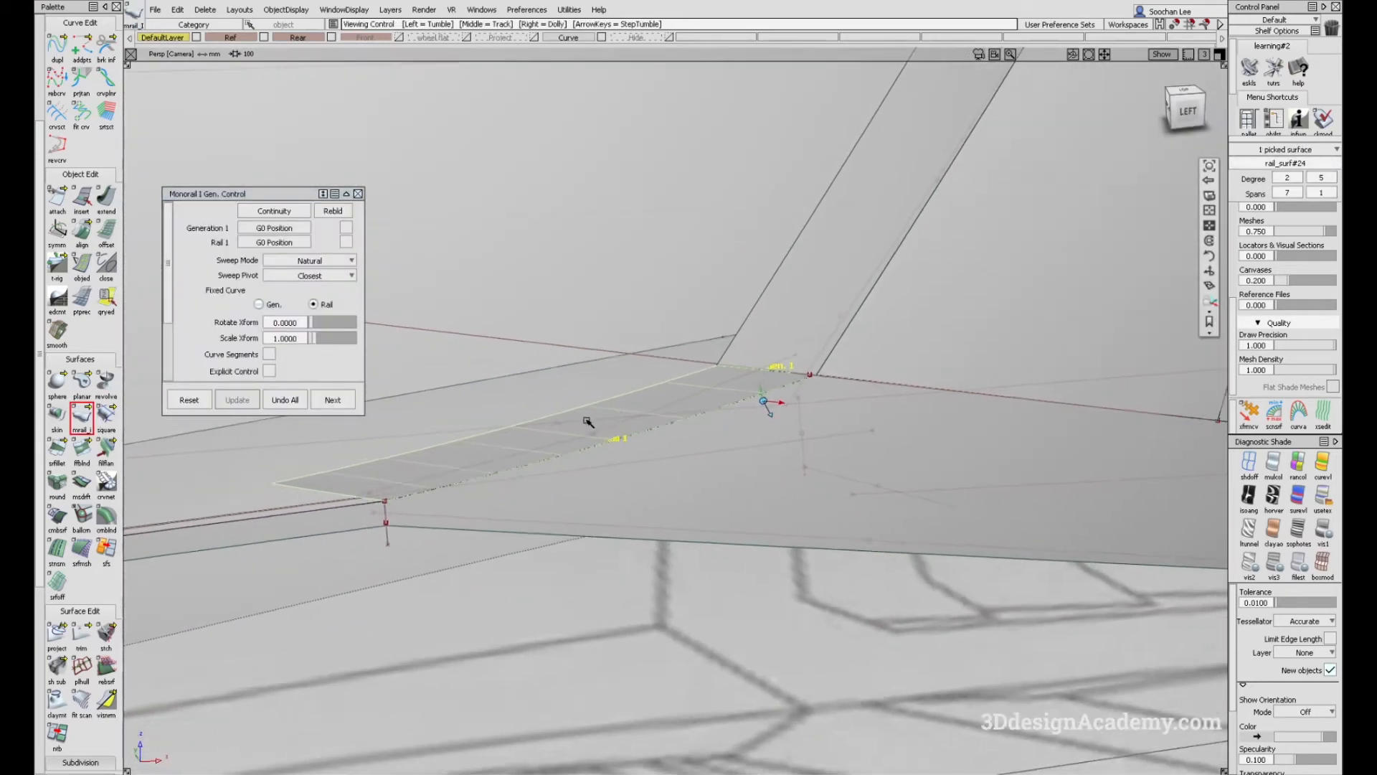
pyautogui.keyDown('alt'); pyautogui.keyDown('shift'); pyautogui.moveTo(596, 424); pyautogui.dragTo(596, 412); pyautogui.keyUp('shift'); pyautogui.keyUp('alt')
pyautogui.scroll(-2, 296, 340)
pyautogui.scroll(2, 320, 285)
pyautogui.click(346, 243)
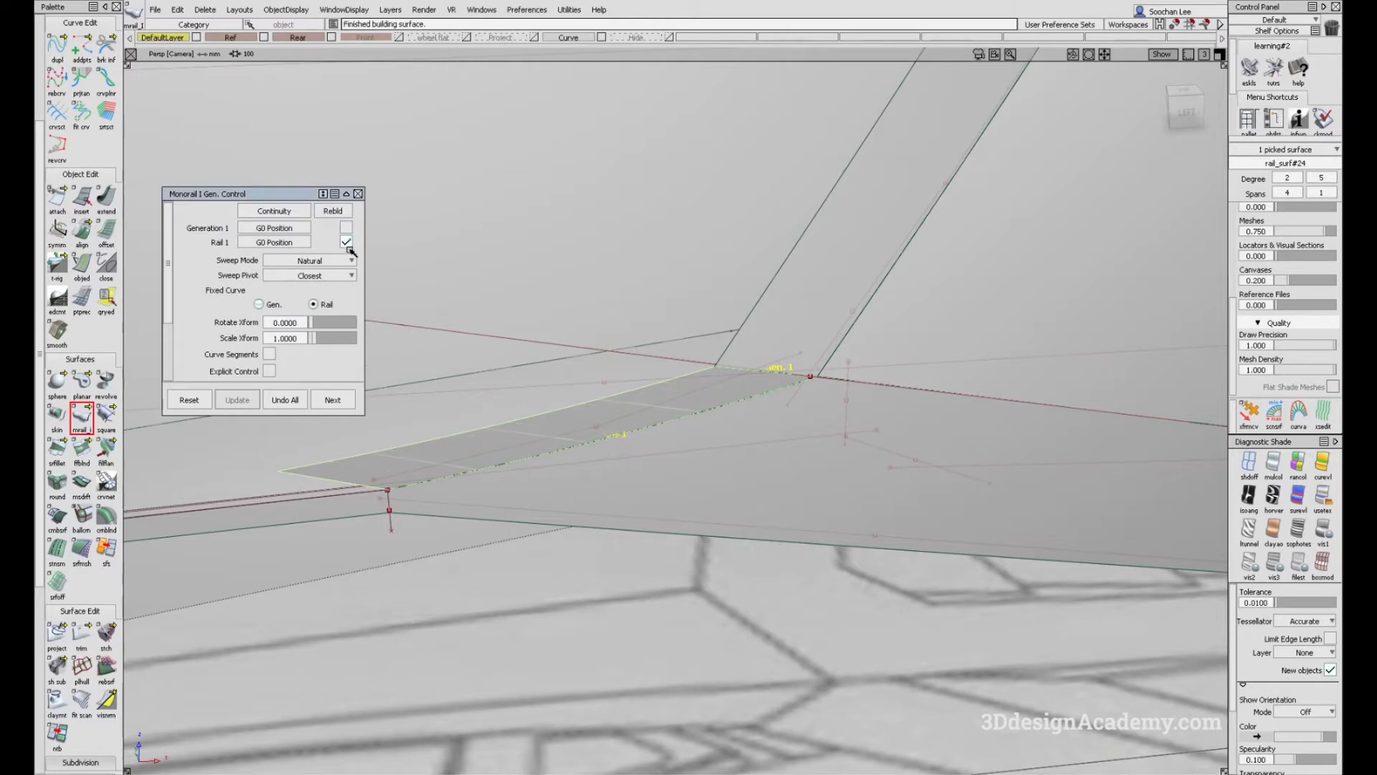
pyautogui.click(271, 353)
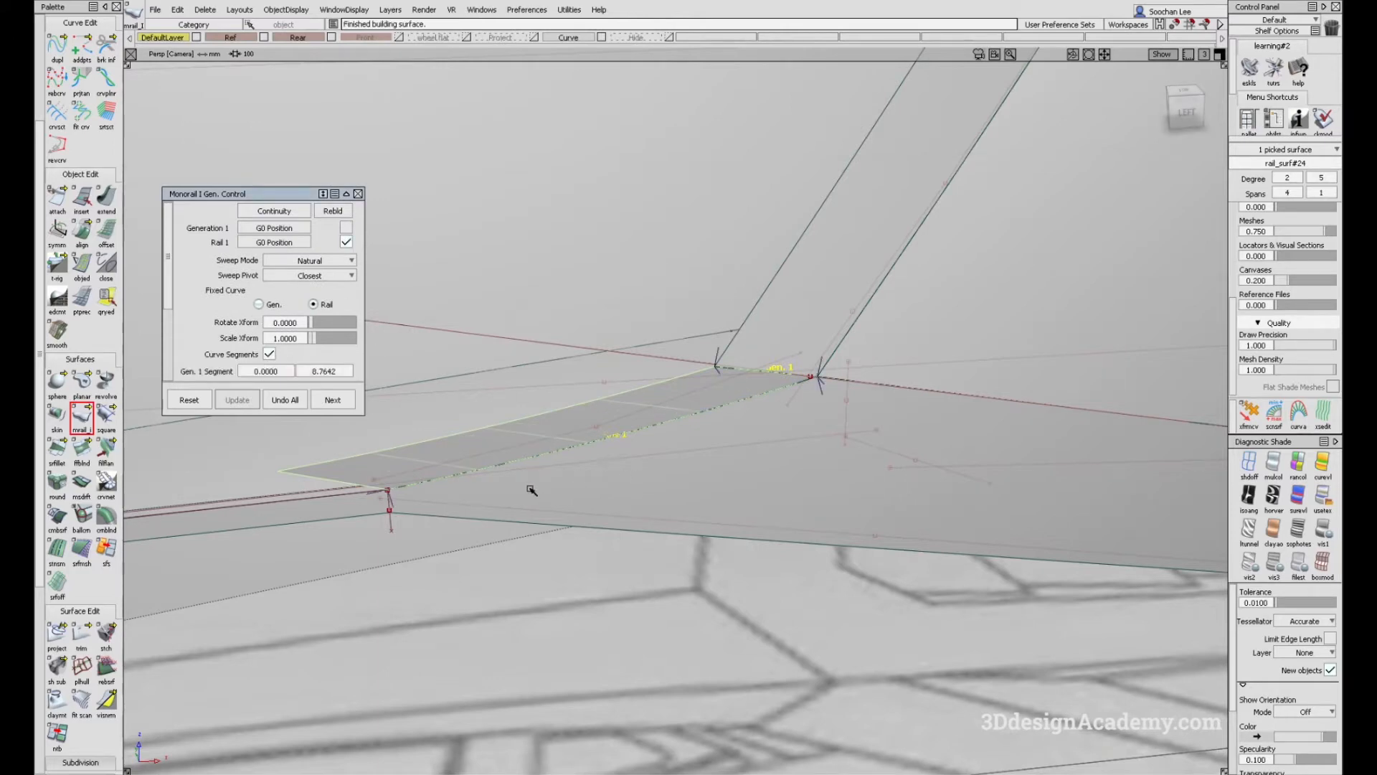
# Step: Check the reference photo and try shortening the sill rail surface to about half the length of its rail
pyautogui.hotkey('alt', 'Tab')
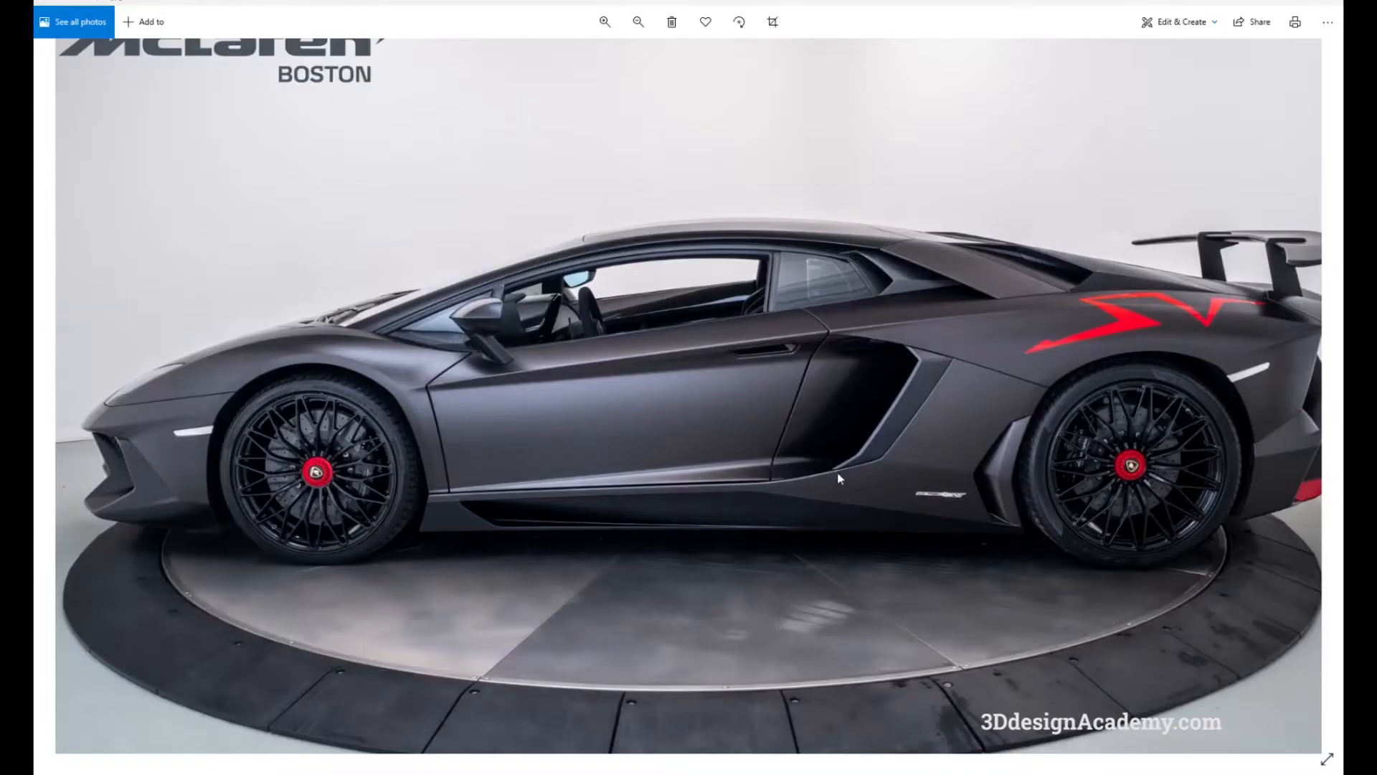
pyautogui.hotkey('alt', 'Tab')
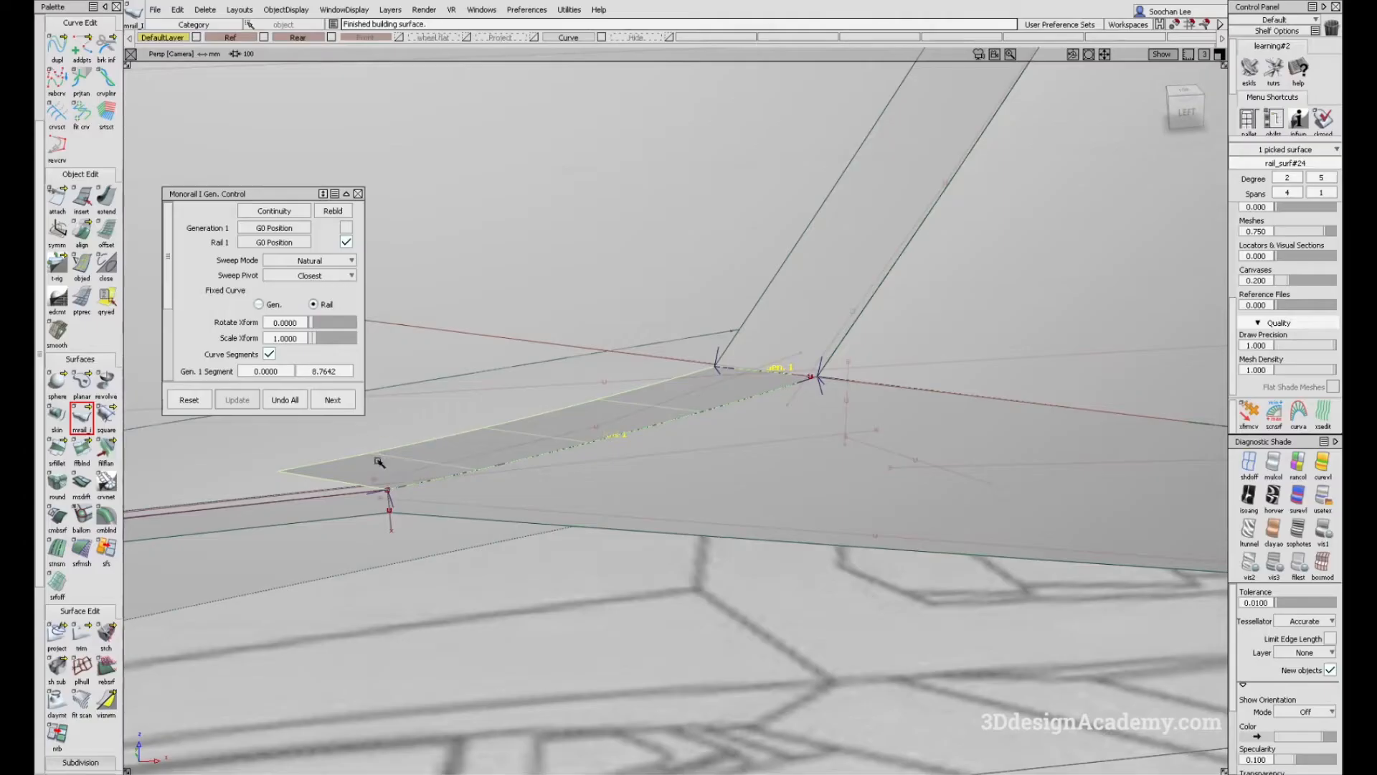
pyautogui.moveTo(384, 495); pyautogui.dragTo(613, 455)
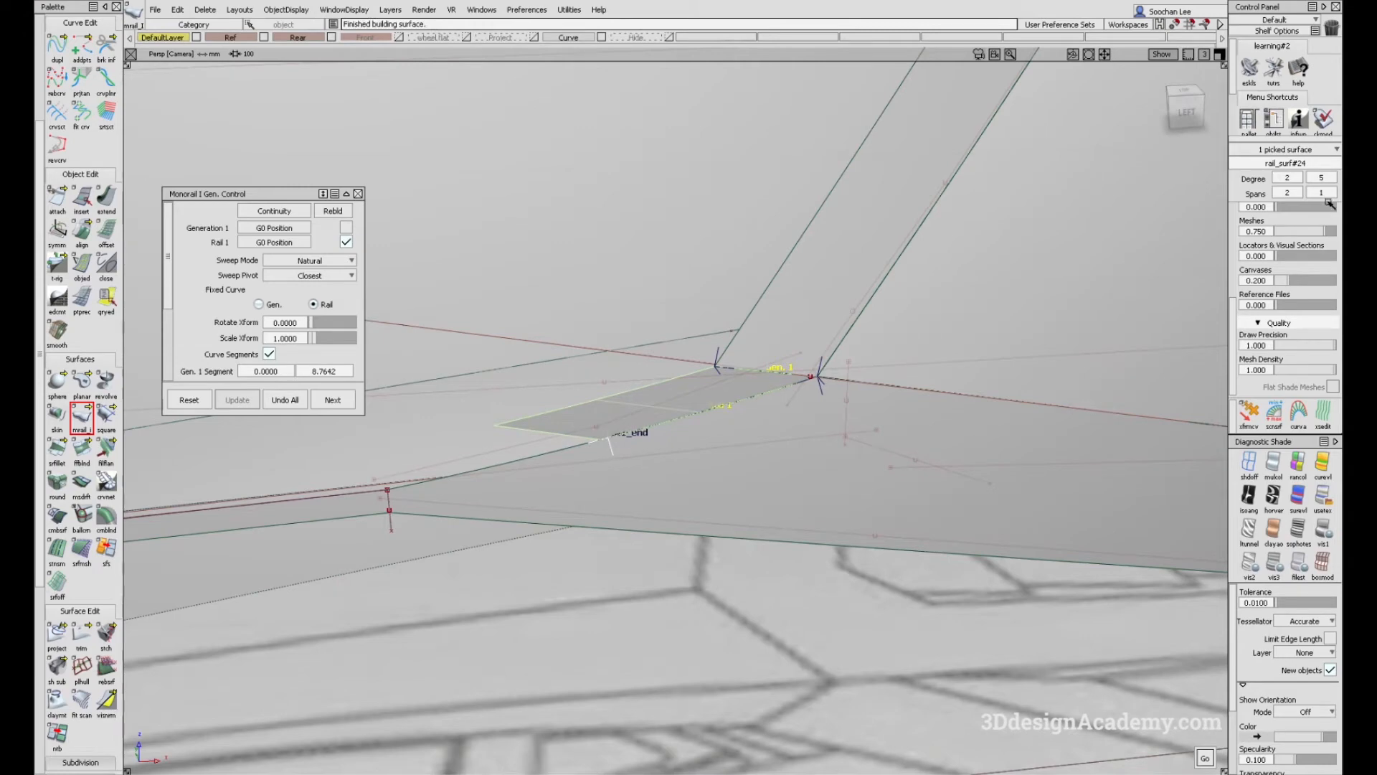
pyautogui.scroll(-3, 230, 345)
pyautogui.scroll(3, 328, 280)
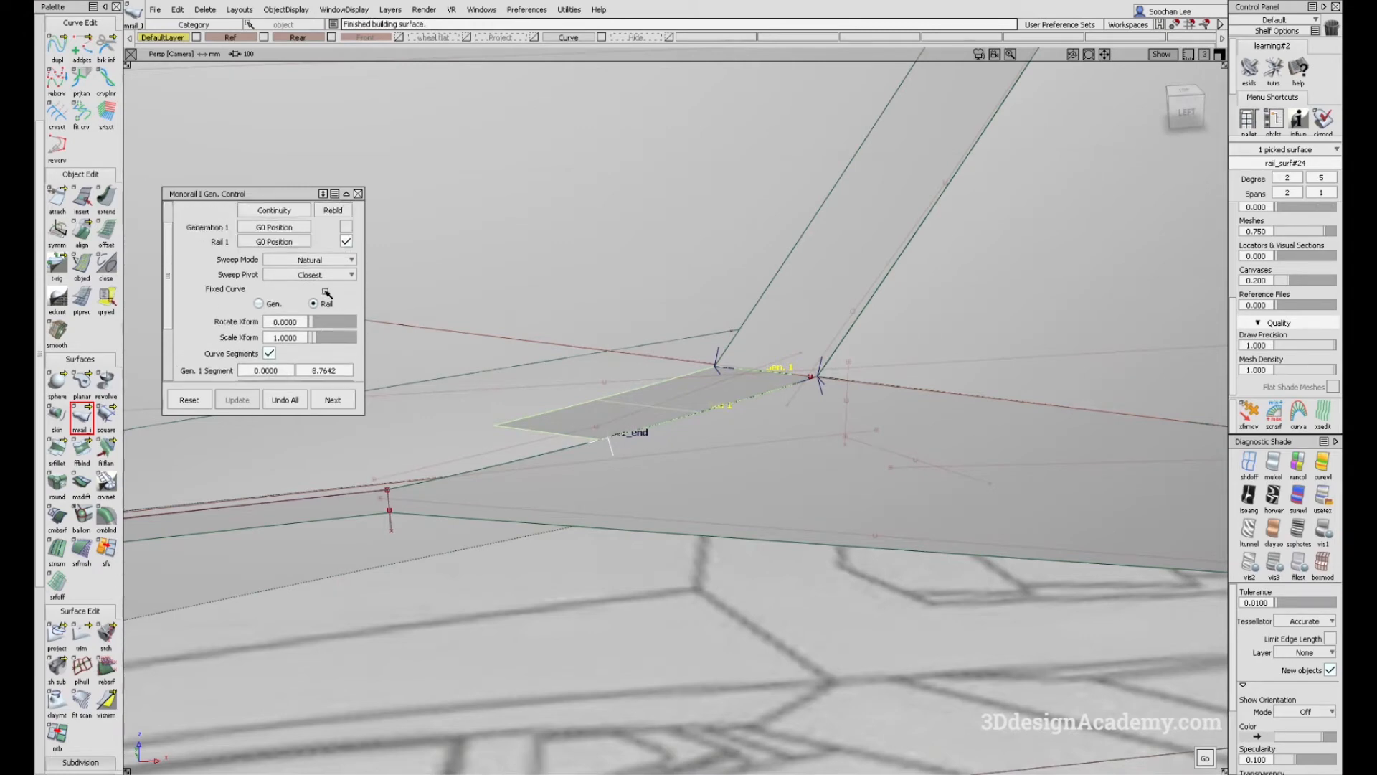
# Step: Turn off the Rail 1 rebuild and enable explicit control for the sill rail surface
pyautogui.click(345, 242)
pyautogui.scroll(-2, 295, 297)
pyautogui.click(270, 338)
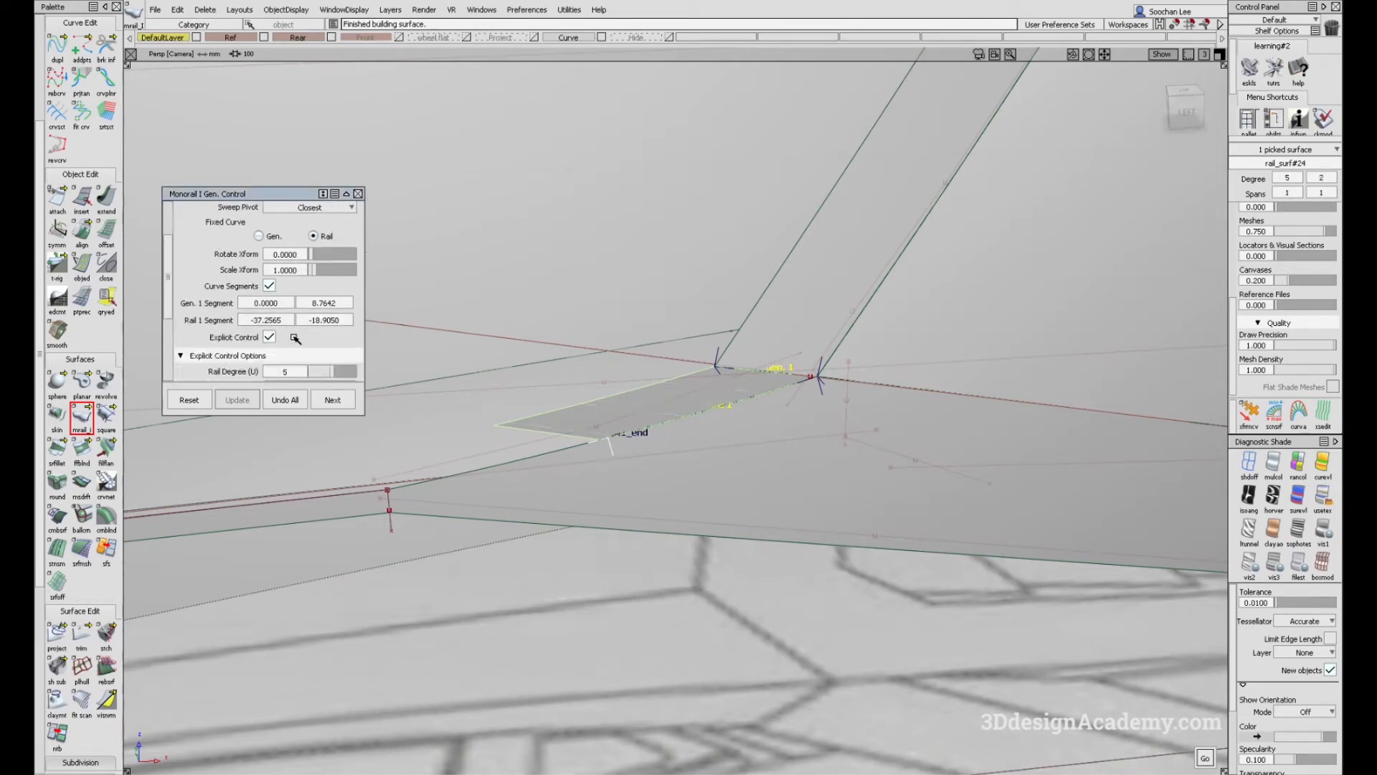
pyautogui.scroll(-2, 315, 342)
# Step: Extend the rail end back to the front corner of the sill panel's edge and disable curve segments
pyautogui.moveTo(616, 451); pyautogui.dragTo(427, 526)
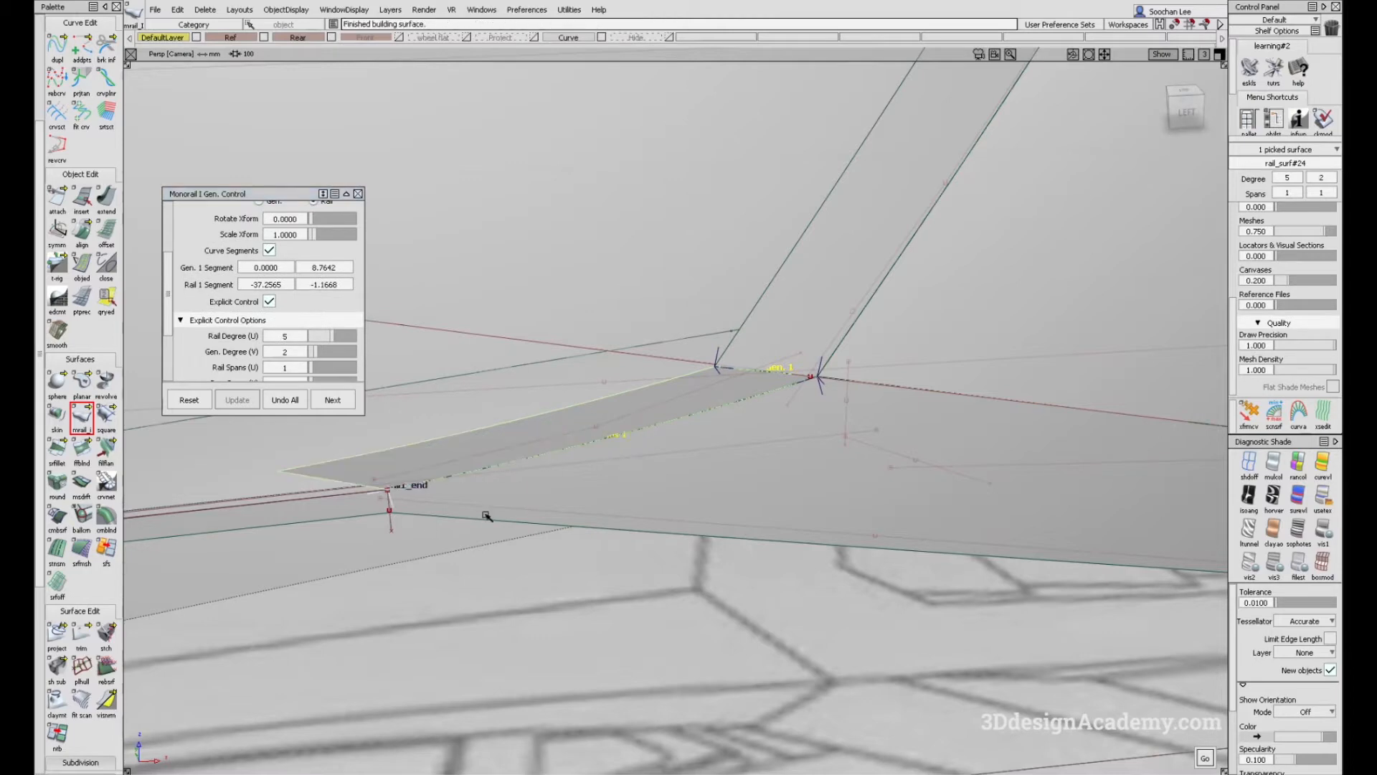
pyautogui.keyDown('alt'); pyautogui.keyDown('shift'); pyautogui.moveTo(503, 473); pyautogui.dragTo(541, 495); pyautogui.keyUp('shift'); pyautogui.keyUp('alt')
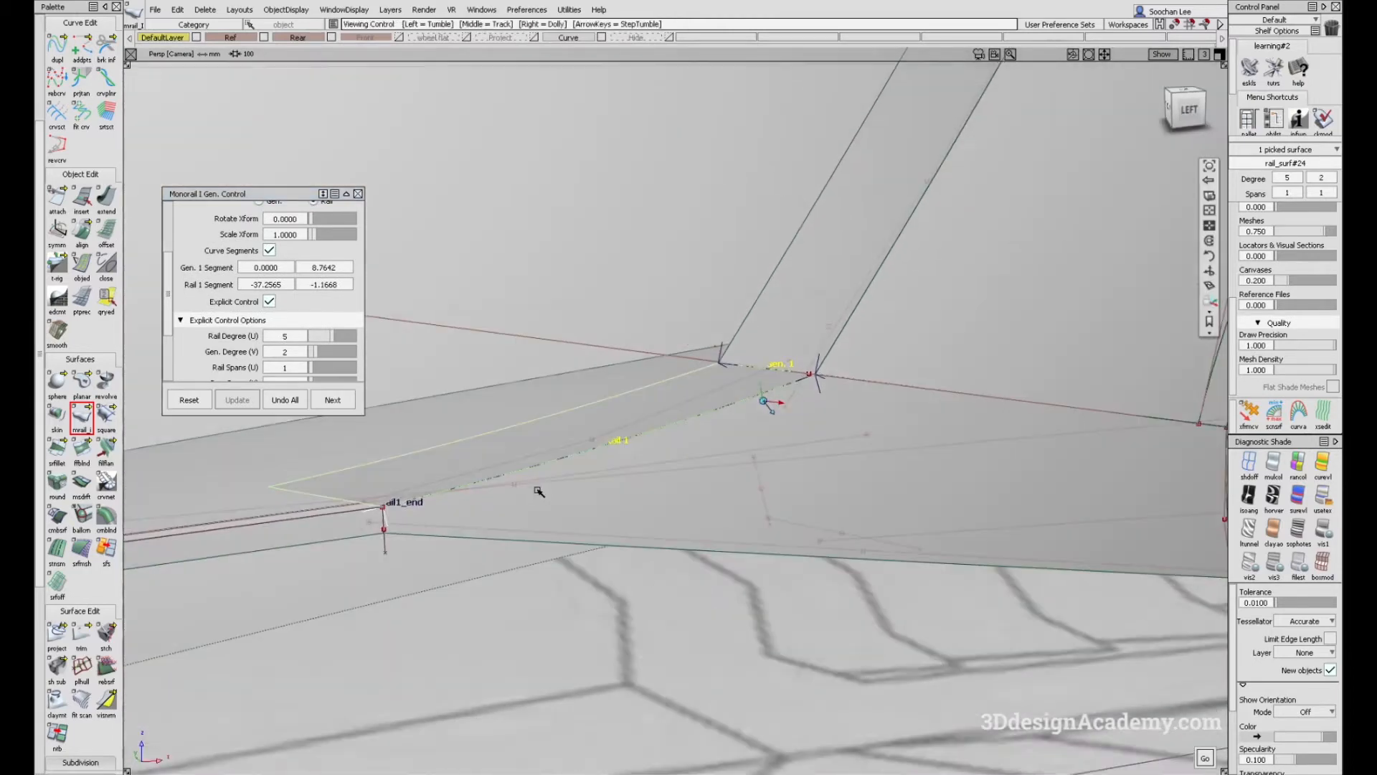
pyautogui.click(270, 250)
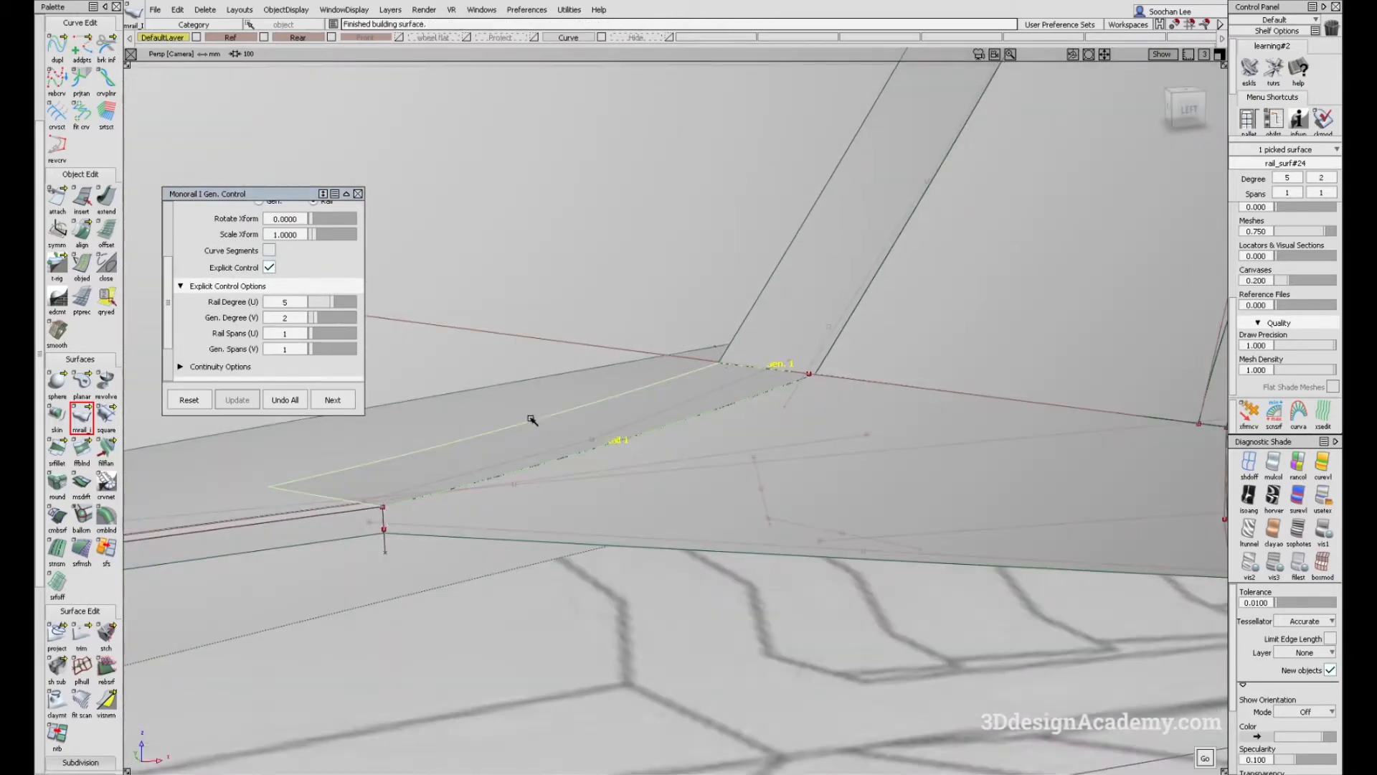
pyautogui.keyDown('alt'); pyautogui.keyDown('shift'); pyautogui.moveTo(514, 400); pyautogui.dragTo(653, 488); pyautogui.keyUp('shift'); pyautogui.keyUp('alt')
pyautogui.press('space')
# Step: Turn off diagnostic shading in the side view and compare the intake's lower corner with the reference photo
pyautogui.press('F6')
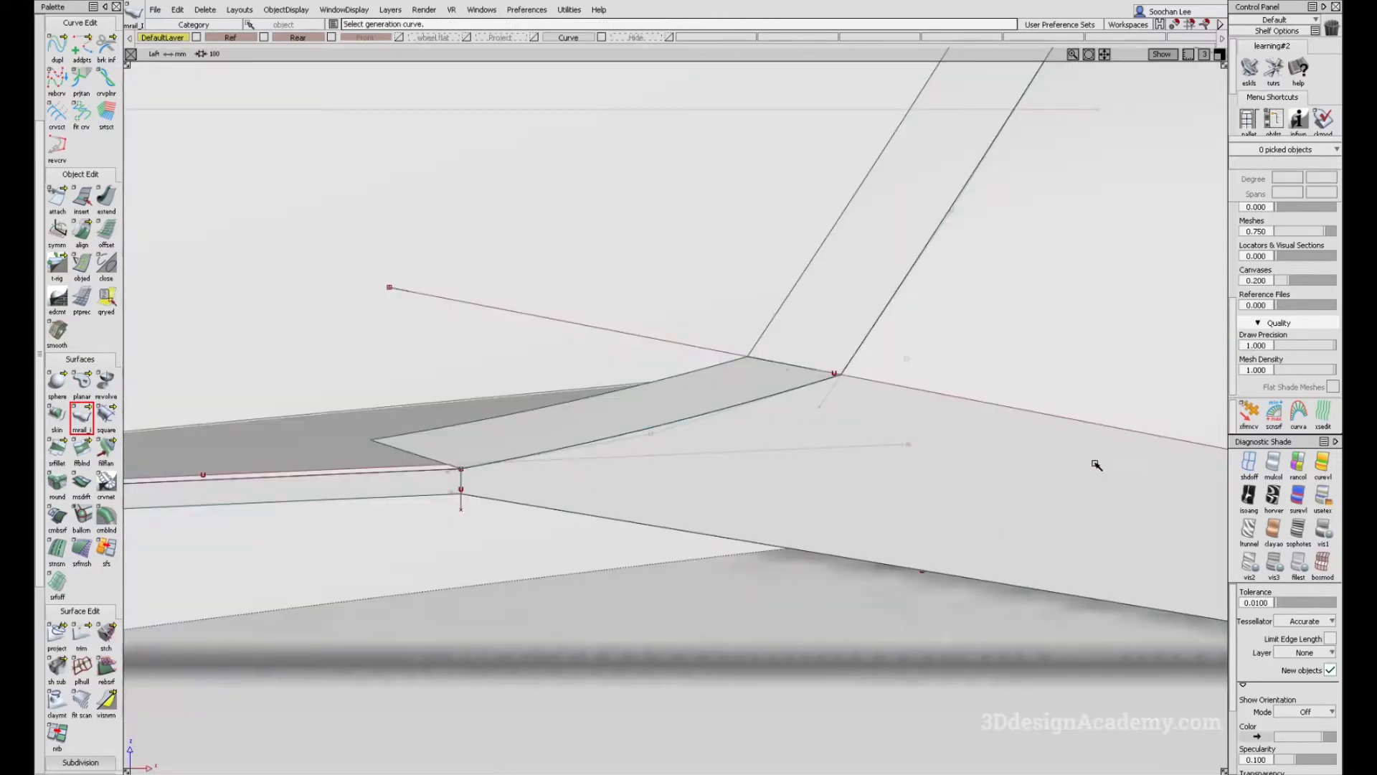
pyautogui.click(1249, 465)
pyautogui.keyDown('alt'); pyautogui.keyDown('shift'); pyautogui.moveTo(842, 418); pyautogui.dragTo(842, 401, button='middle'); pyautogui.keyUp('shift'); pyautogui.keyUp('alt')
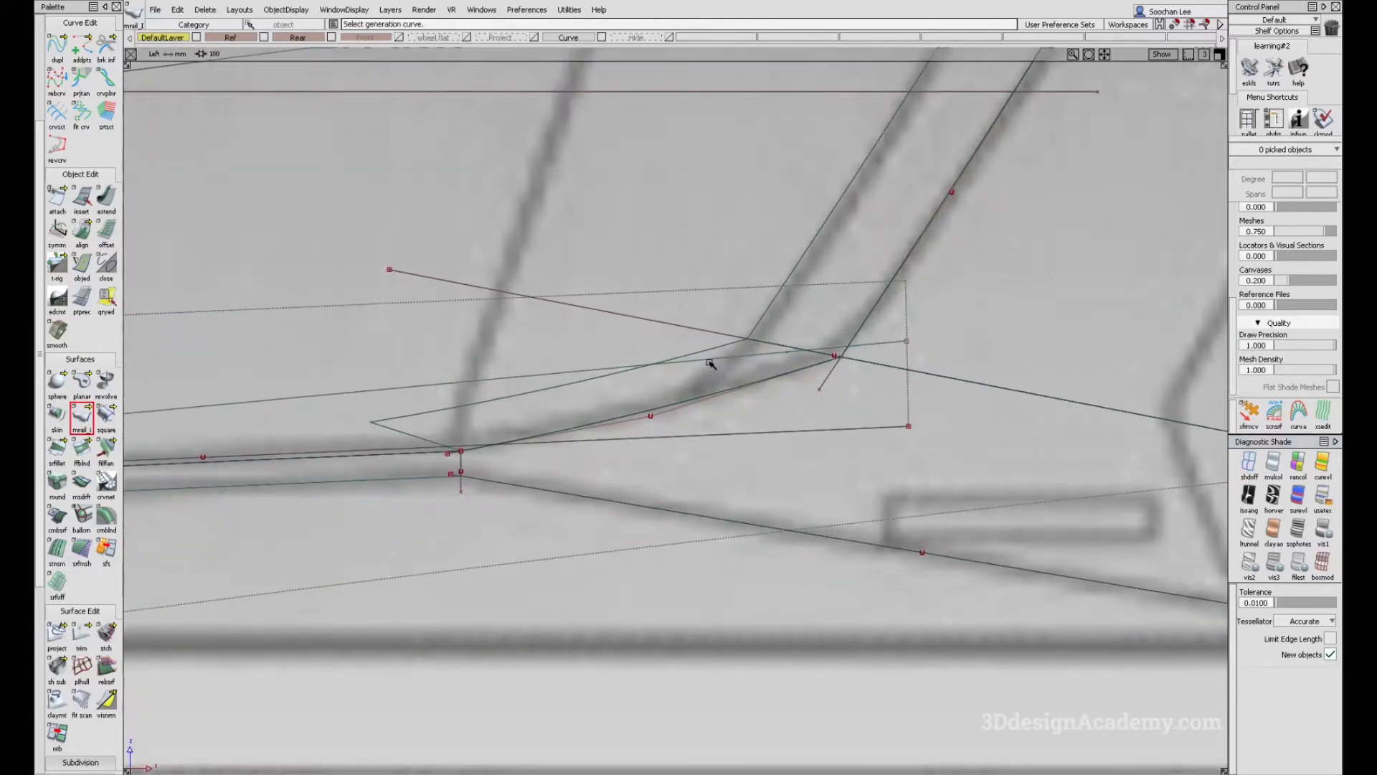
pyautogui.hotkey('alt', 'Tab')
pyautogui.hotkey('alt', 'Tab')
pyautogui.keyDown('ctrl'); pyautogui.keyDown('shift'); pyautogui.moveTo(721, 419); pyautogui.dragTo(626, 272); pyautogui.keyUp('shift'); pyautogui.keyUp('ctrl')
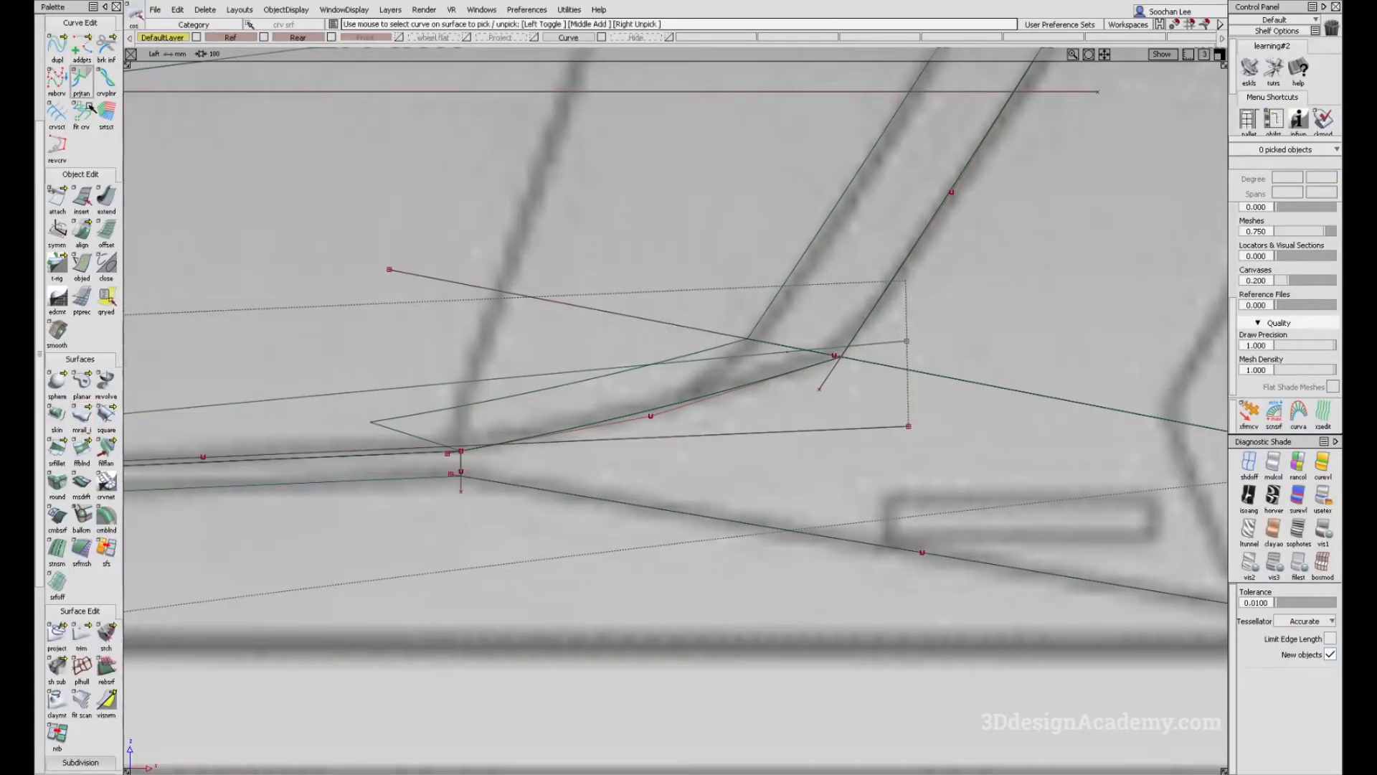
# Step: Draw a degree 2 edit point curve from the strip's lower front corner down to the sill panel's upper edge
pyautogui.scroll(3, 59, 229)
pyautogui.scroll(1, 59, 228)
pyautogui.click(83, 52)
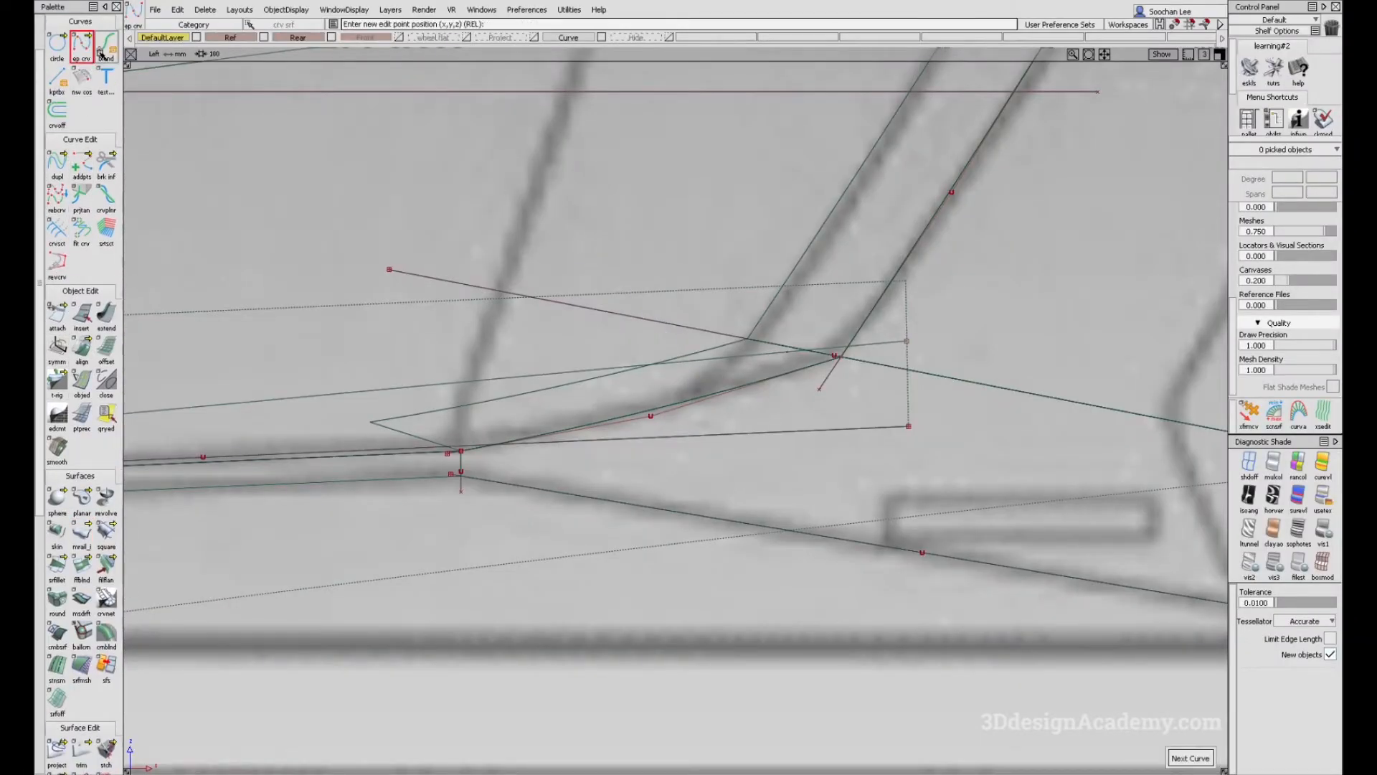
pyautogui.doubleClick(85, 55)
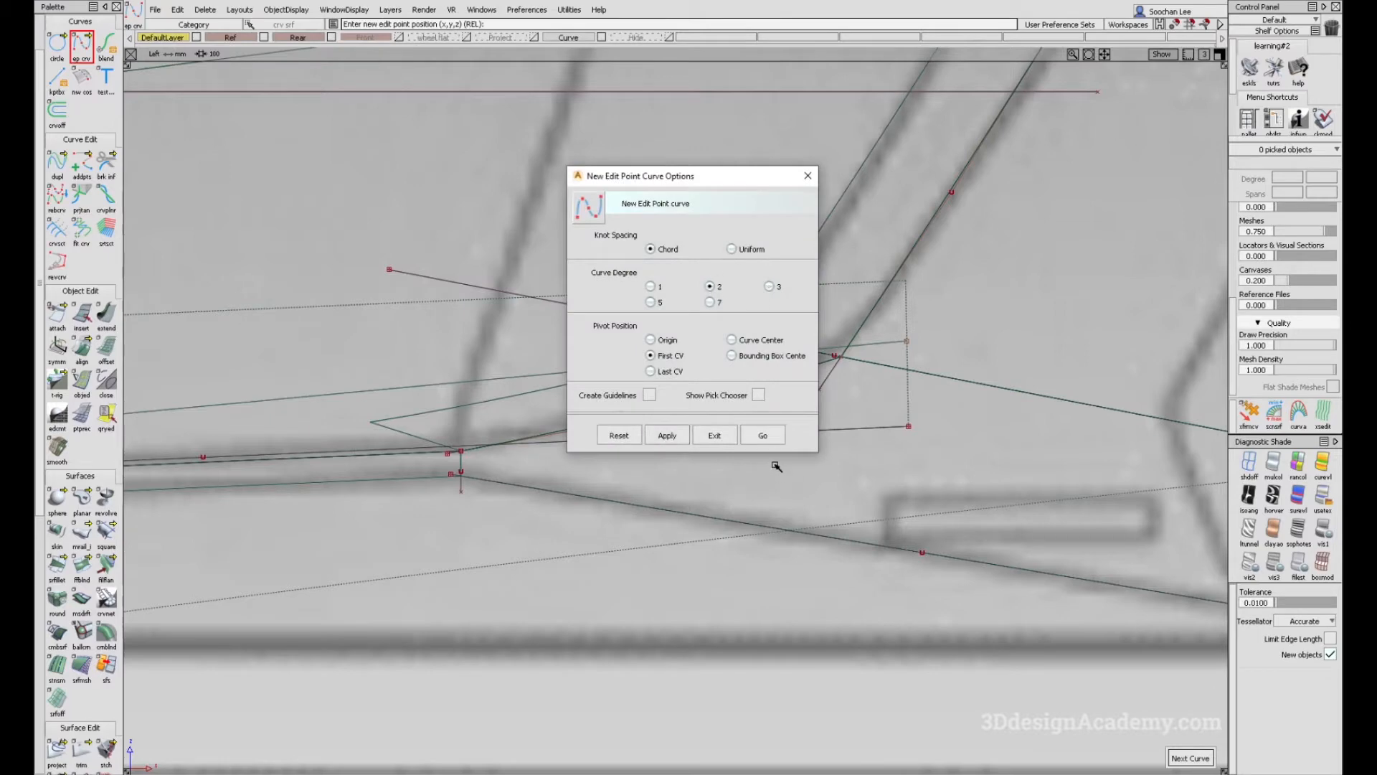
pyautogui.click(763, 435)
pyautogui.click(748, 339)
pyautogui.moveTo(699, 394); pyautogui.dragTo(655, 410)
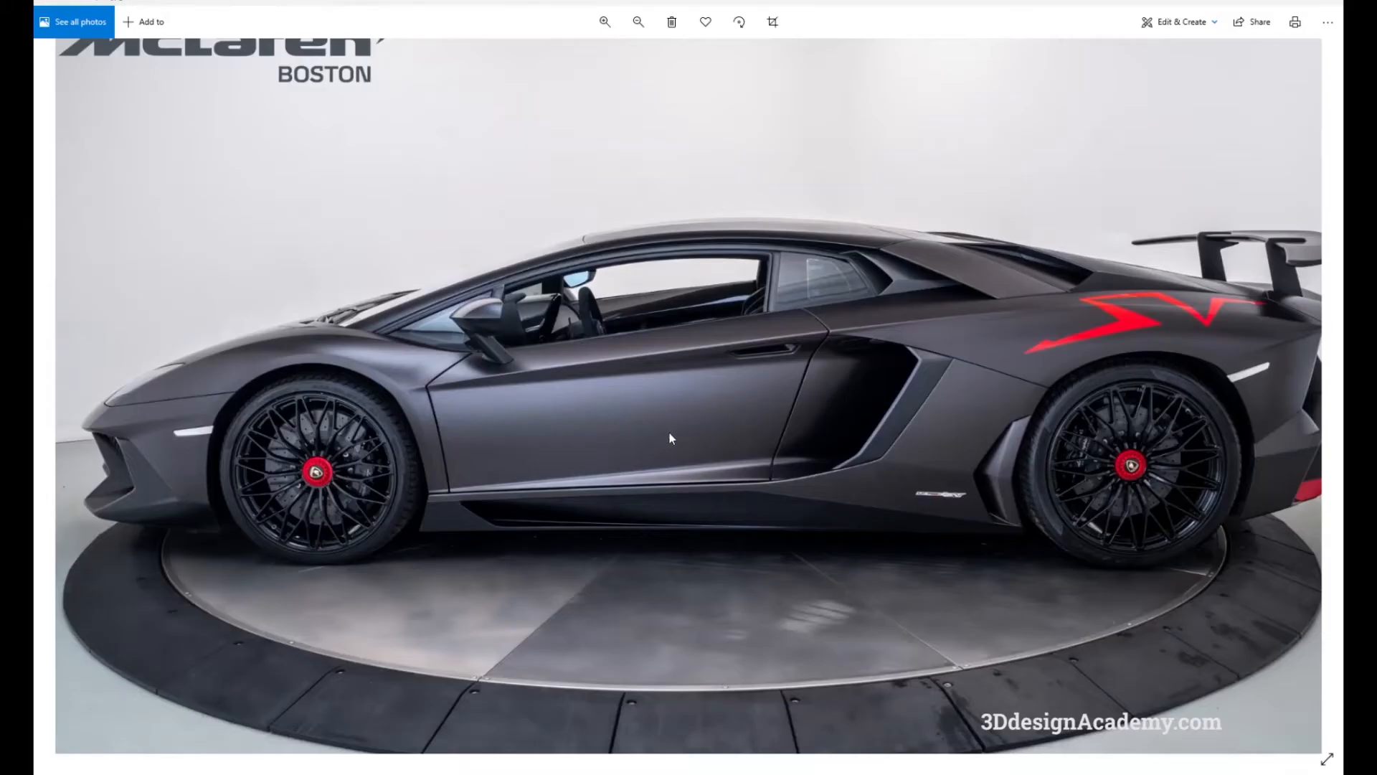
pyautogui.hotkey('alt', 'Tab')
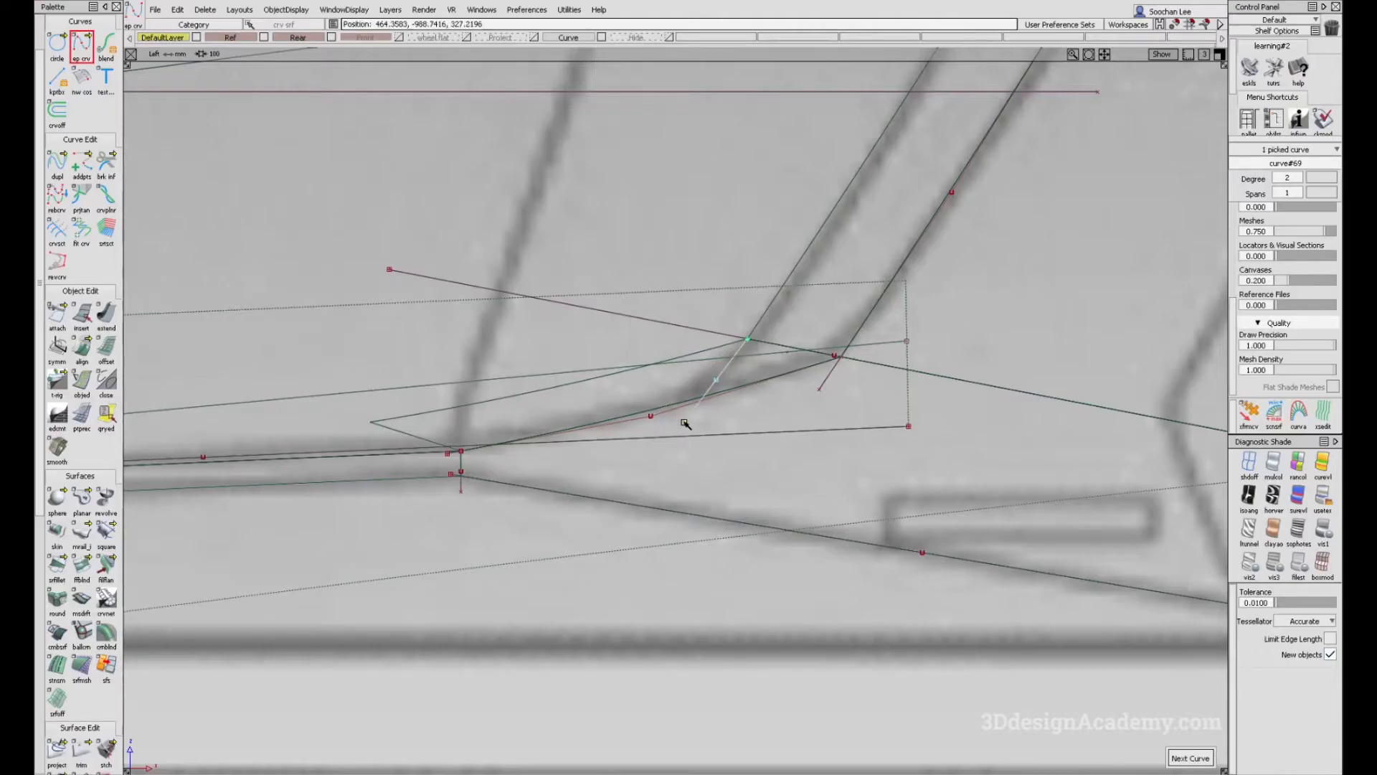
pyautogui.moveTo(663, 418); pyautogui.dragTo(710, 475)
# Step: Move the new curve's middle CV about 1.3 mm in X and -1.9 mm in Z, checking against the reference photo
pyautogui.keyDown('ctrl'); pyautogui.keyDown('shift'); pyautogui.moveTo(665, 378); pyautogui.dragTo(686, 369); pyautogui.keyUp('shift'); pyautogui.keyUp('ctrl')
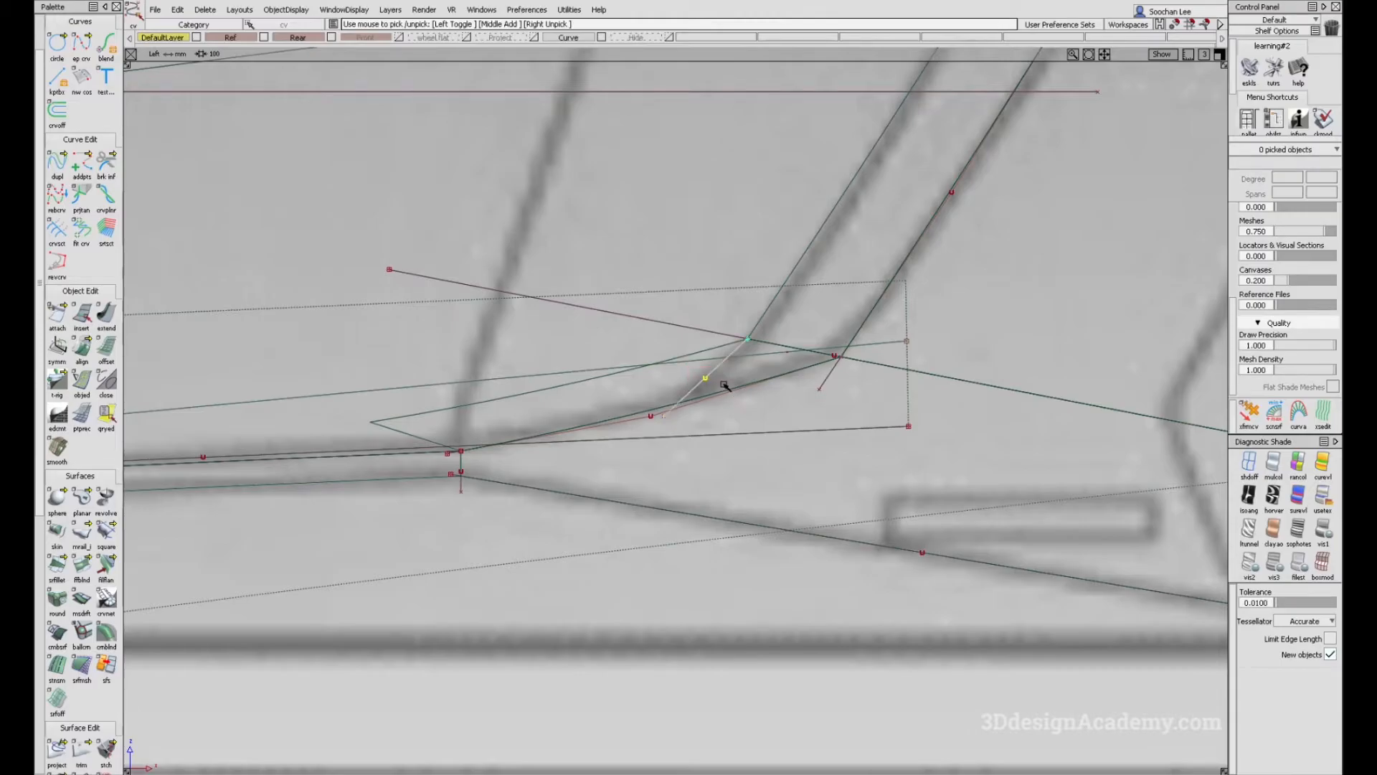
pyautogui.hotkey('alt', 'Tab')
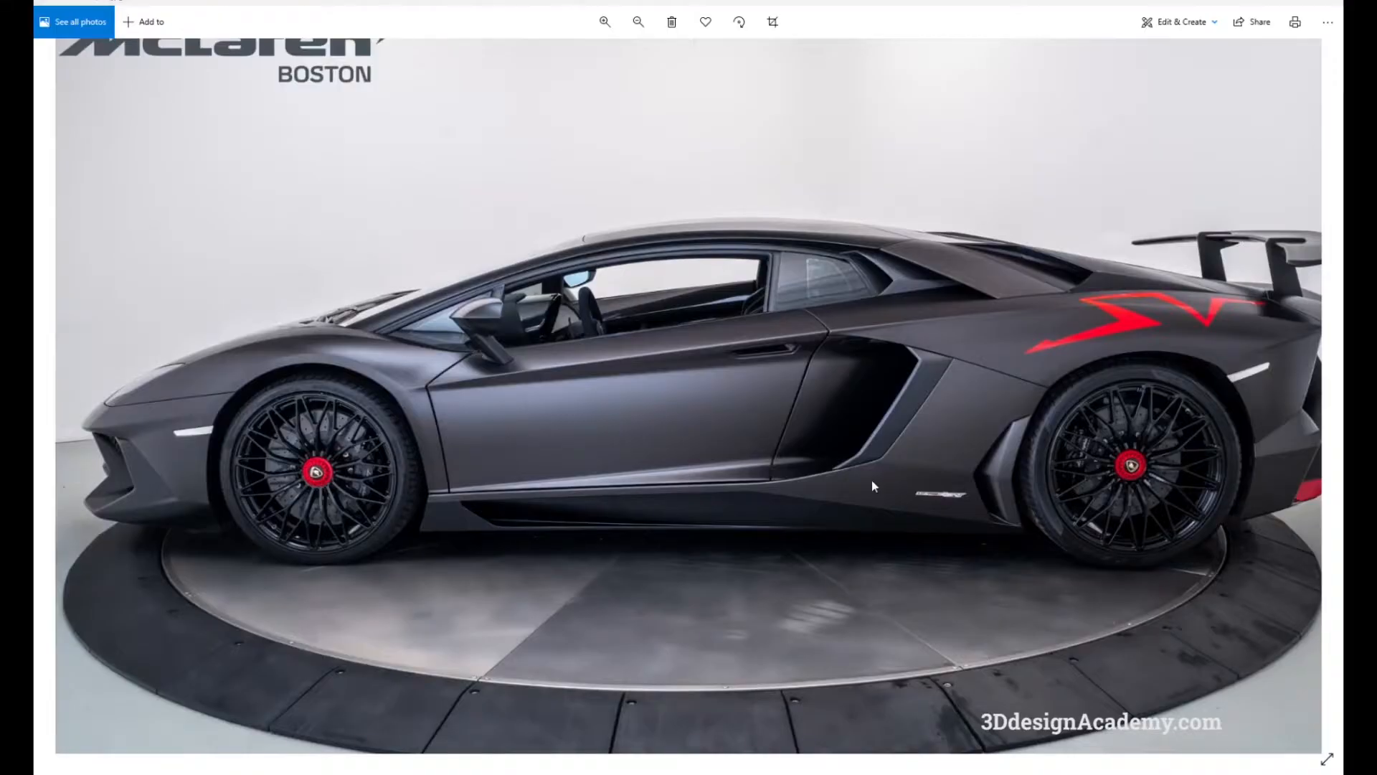
pyautogui.hotkey('alt', 'Tab')
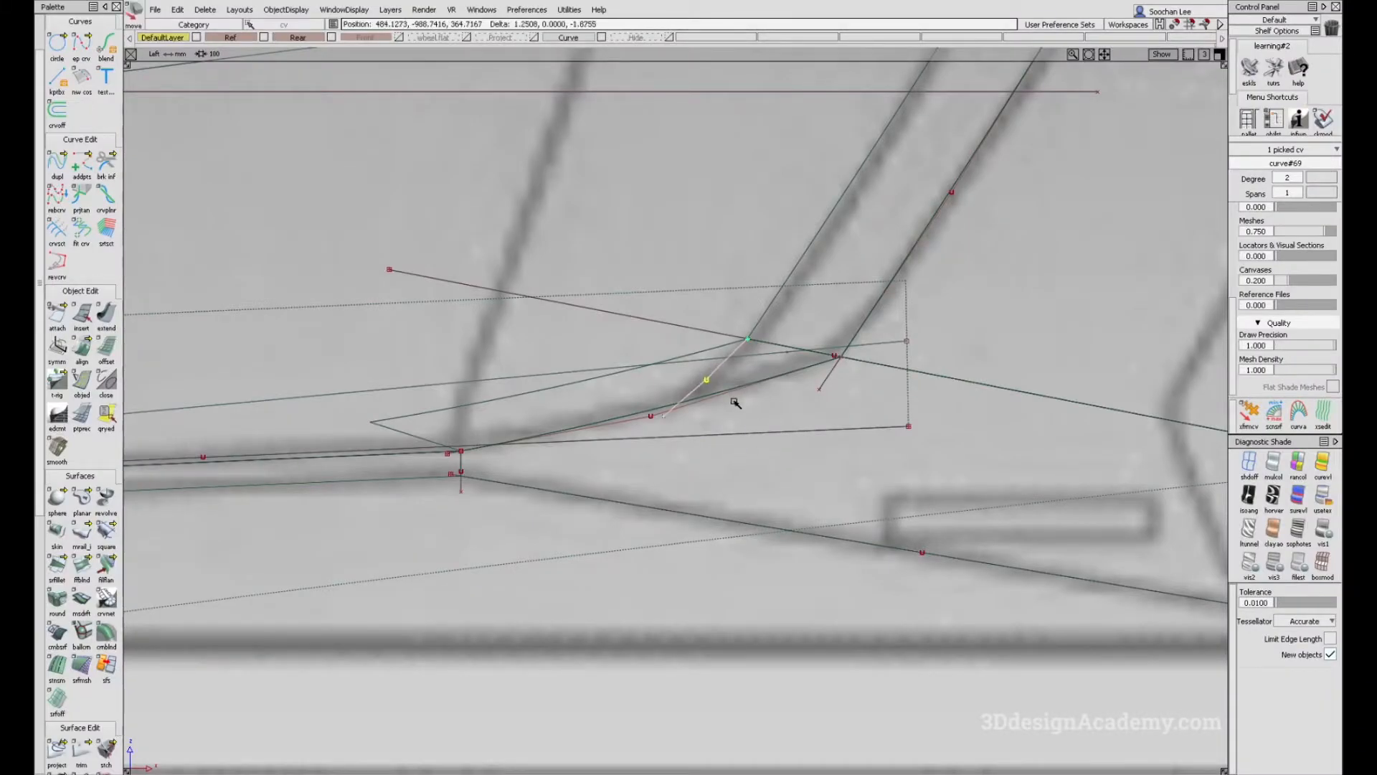
pyautogui.hotkey('alt', 'Tab')
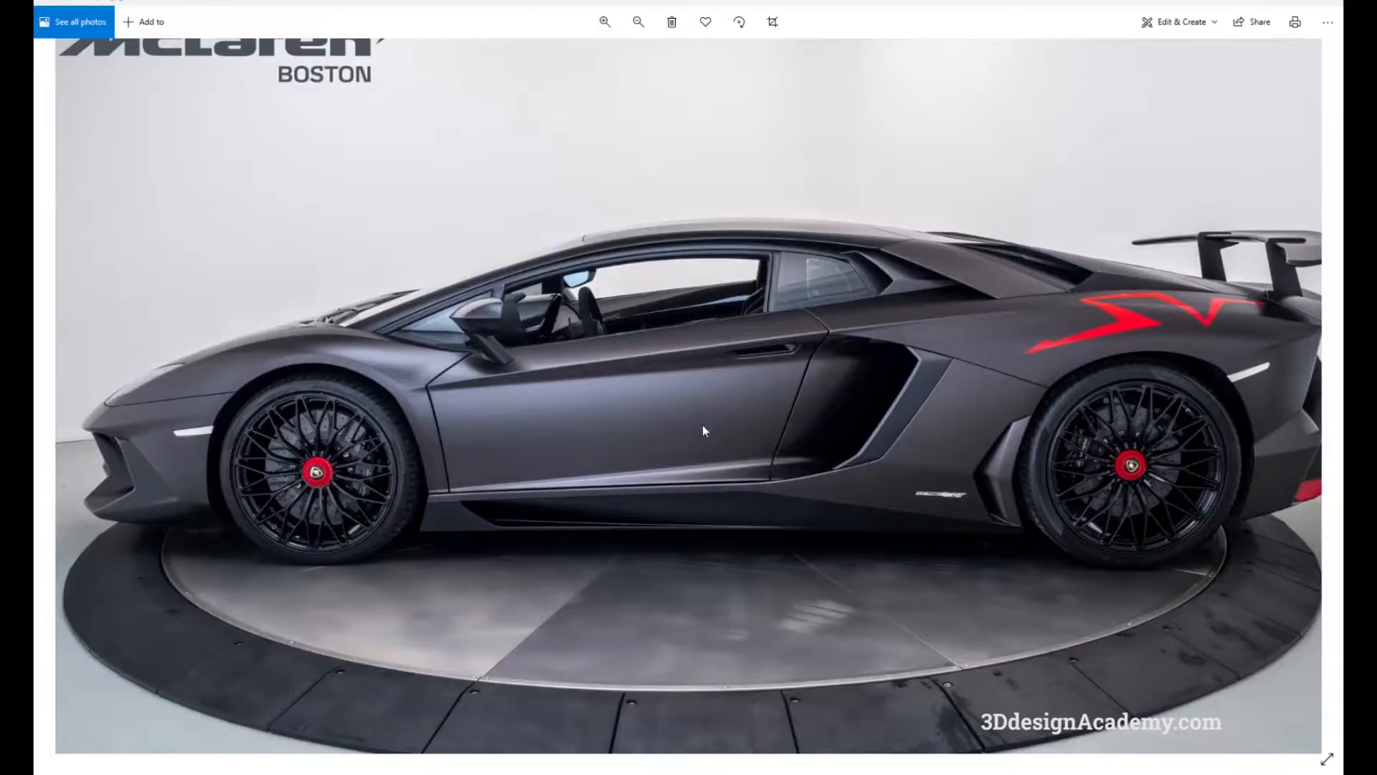
pyautogui.hotkey('alt', 'Tab')
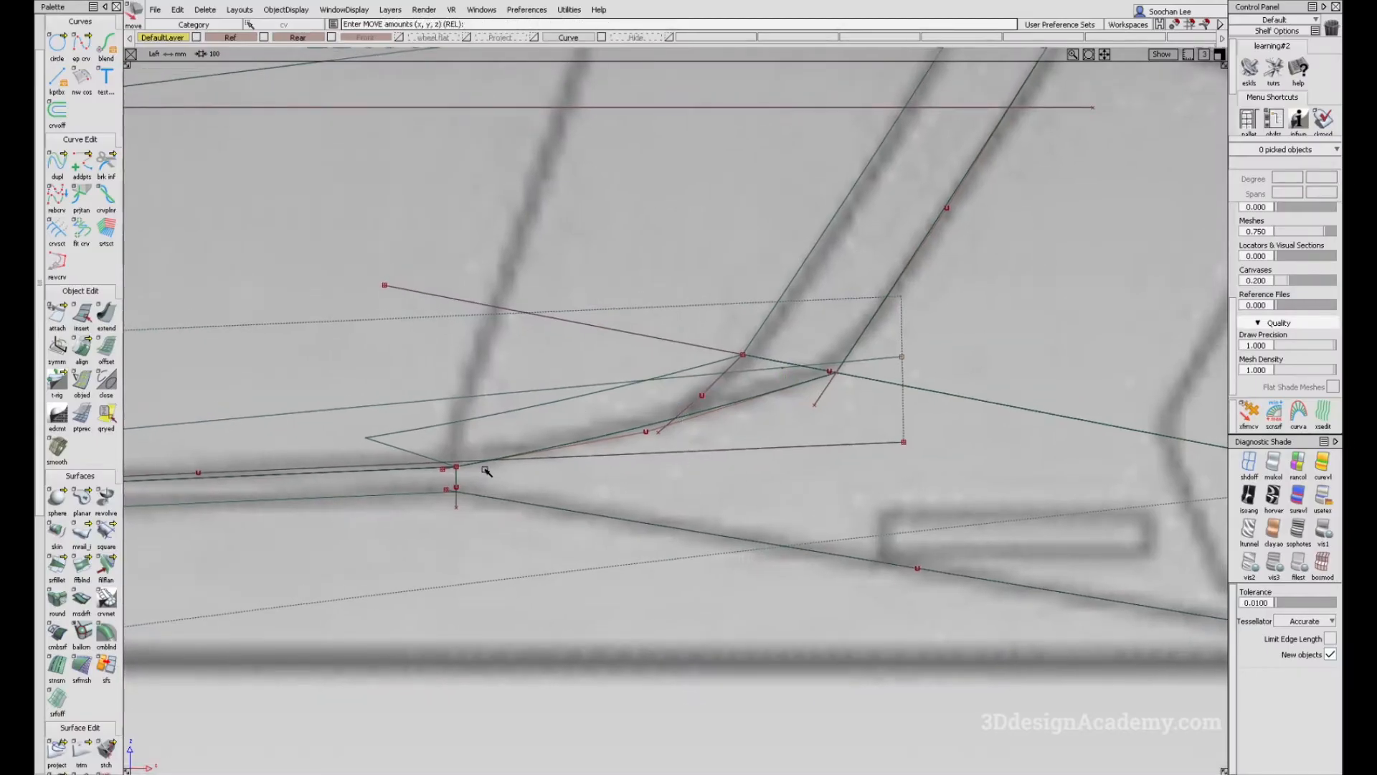
# Step: Project the new curve onto the rear sill panel in the side view and trim away the part above it
pyautogui.scroll(-2, 84, 693)
pyautogui.click(56, 678)
pyautogui.click(721, 390)
pyautogui.click(81, 678)
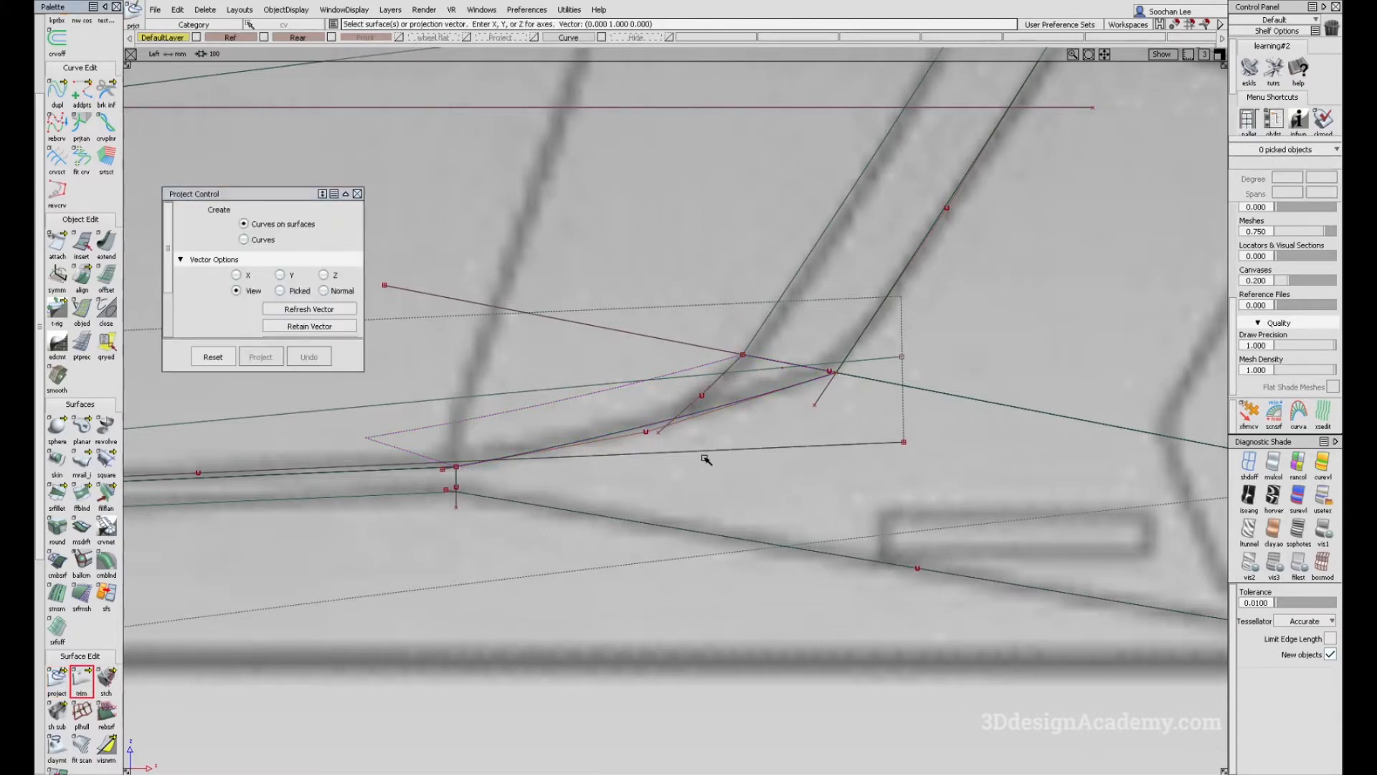
pyautogui.press('space')
pyautogui.press('F8')
pyautogui.click(1274, 463)
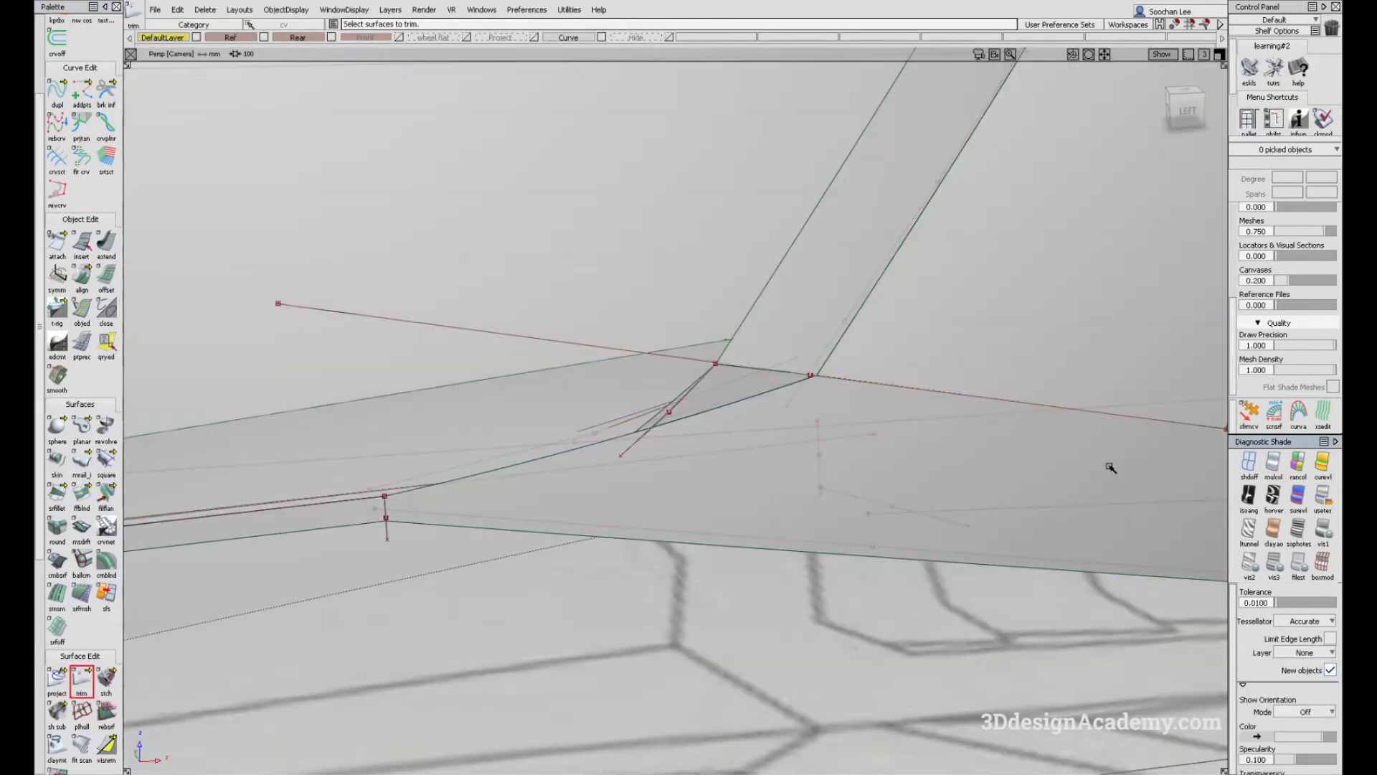
# Step: Inspect the trimmed intake corner and sill from several perspective angles and compare them with the side reference photo
pyautogui.keyDown('alt'); pyautogui.keyDown('shift'); pyautogui.moveTo(725, 402); pyautogui.dragTo(868, 435); pyautogui.keyUp('shift'); pyautogui.keyUp('alt')
pyautogui.keyDown('ctrl'); pyautogui.keyDown('shift'); pyautogui.moveTo(868, 435); pyautogui.dragTo(796, 502, button='right'); pyautogui.keyUp('shift'); pyautogui.keyUp('ctrl')
pyautogui.keyDown('alt'); pyautogui.keyDown('shift'); pyautogui.moveTo(796, 502); pyautogui.dragTo(745, 439); pyautogui.keyUp('shift'); pyautogui.keyUp('alt')
pyautogui.keyDown('alt'); pyautogui.keyDown('shift'); pyautogui.moveTo(745, 439); pyautogui.dragTo(752, 424, button='right'); pyautogui.keyUp('shift'); pyautogui.keyUp('alt')
pyautogui.hotkey('alt', 'Tab')
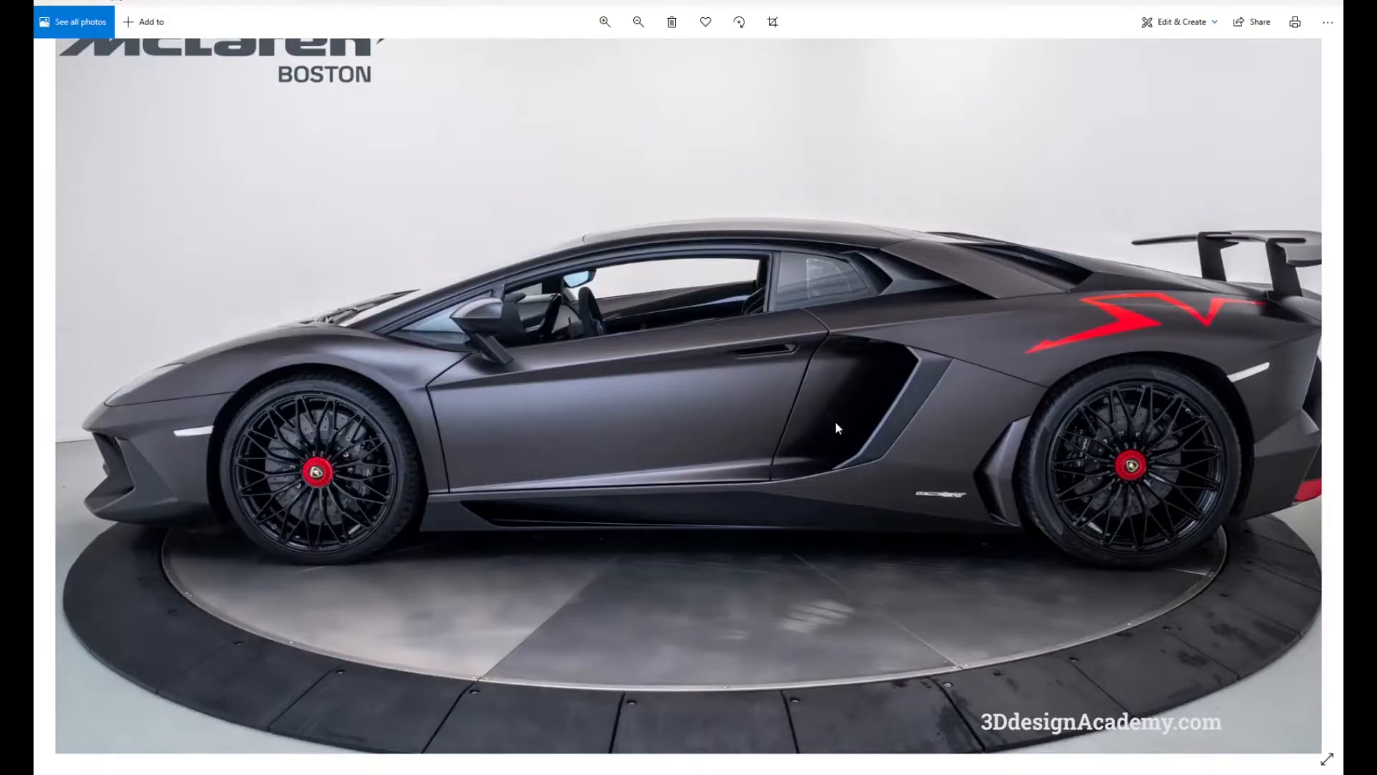
pyautogui.hotkey('alt', 'Tab')
pyautogui.keyDown('alt'); pyautogui.keyDown('shift'); pyautogui.moveTo(820, 392); pyautogui.dragTo(868, 414); pyautogui.keyUp('shift'); pyautogui.keyUp('alt')
pyautogui.keyDown('ctrl'); pyautogui.keyDown('shift'); pyautogui.moveTo(868, 415); pyautogui.dragTo(789, 391, button='right'); pyautogui.keyUp('shift'); pyautogui.keyUp('ctrl')
pyautogui.keyDown('alt'); pyautogui.keyDown('shift'); pyautogui.moveTo(855, 427); pyautogui.dragTo(931, 338, button='middle'); pyautogui.keyUp('shift'); pyautogui.keyUp('alt')
pyautogui.keyDown('alt'); pyautogui.keyDown('shift'); pyautogui.moveTo(931, 338); pyautogui.dragTo(935, 298, button='right'); pyautogui.keyUp('shift'); pyautogui.keyUp('alt')
pyautogui.hotkey('alt', 'Tab')
pyautogui.hotkey('alt', 'Tab')
pyautogui.moveTo(649, 589)
pyautogui.keyDown('alt'); pyautogui.keyDown('shift'); pyautogui.mouseDown()
pyautogui.moveTo(639, 495)
pyautogui.moveTo(652, 562)
pyautogui.mouseUp(); pyautogui.keyUp('shift'); pyautogui.keyUp('alt')
pyautogui.keyDown('alt'); pyautogui.keyDown('shift'); pyautogui.moveTo(508, 410); pyautogui.dragTo(574, 452); pyautogui.keyUp('shift'); pyautogui.keyUp('alt')
pyautogui.hotkey('alt', 'Tab')
pyautogui.hotkey('alt', 'Tab')
pyautogui.keyDown('alt'); pyautogui.keyDown('shift'); pyautogui.moveTo(667, 548); pyautogui.dragTo(532, 381); pyautogui.keyUp('shift'); pyautogui.keyUp('alt')
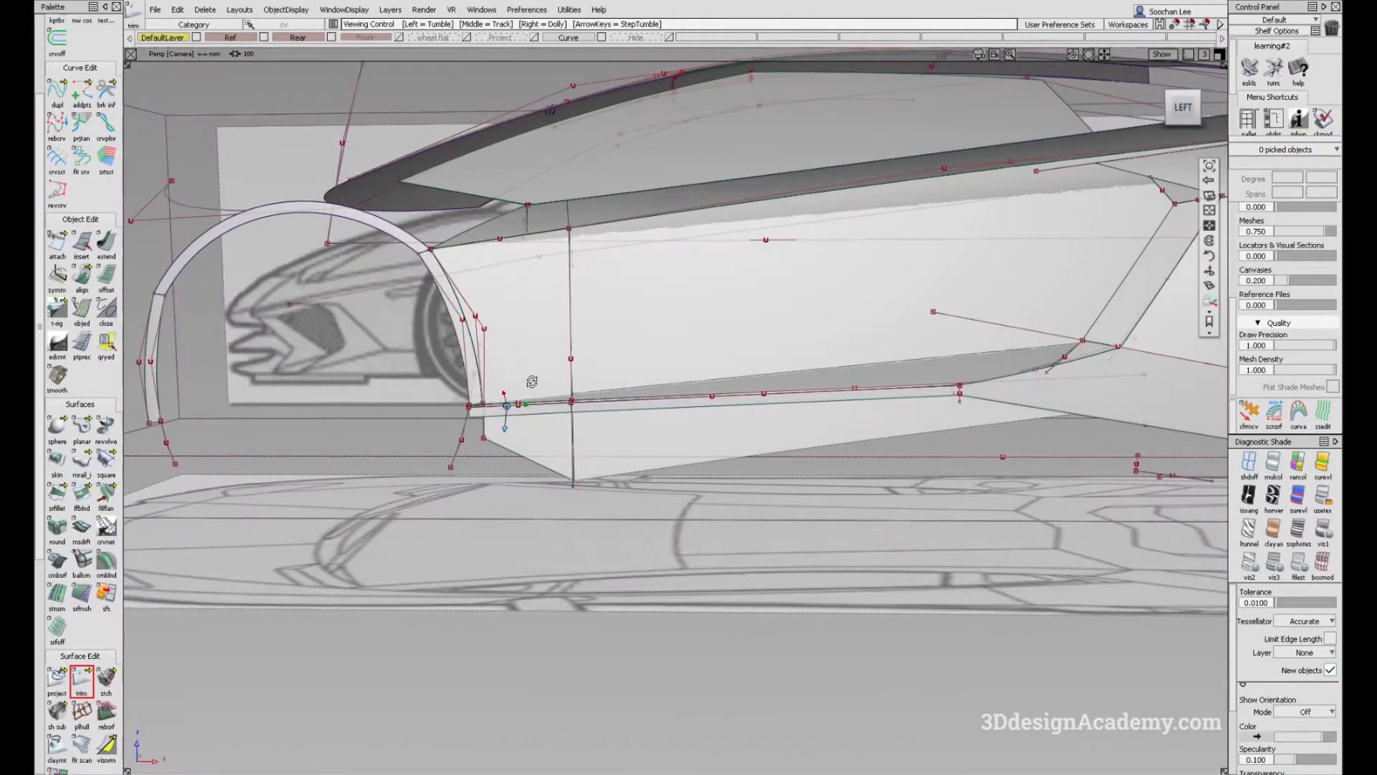
# Step: Turn off diagnostic shading in the side view and compare the sill's front end behind the front wheel with the reference photo
pyautogui.press('F6')
pyautogui.keyDown('alt'); pyautogui.keyDown('shift'); pyautogui.moveTo(775, 506); pyautogui.dragTo(540, 502, button='right'); pyautogui.keyUp('shift'); pyautogui.keyUp('alt')
pyautogui.keyDown('alt'); pyautogui.keyDown('shift'); pyautogui.moveTo(540, 502); pyautogui.dragTo(781, 495, button='middle'); pyautogui.keyUp('shift'); pyautogui.keyUp('alt')
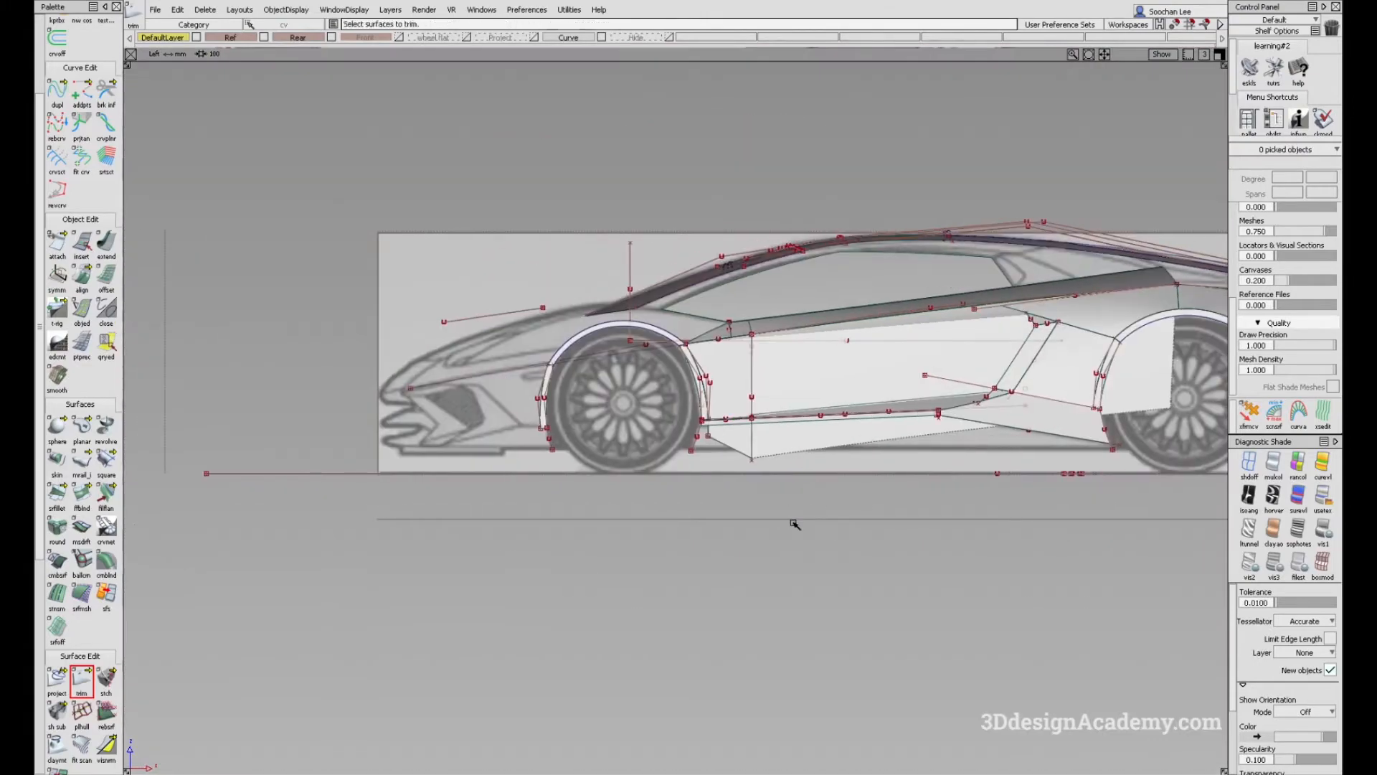
pyautogui.click(1247, 460)
pyautogui.keyDown('alt'); pyautogui.keyDown('shift'); pyautogui.moveTo(763, 434); pyautogui.dragTo(993, 427, button='right'); pyautogui.keyUp('shift'); pyautogui.keyUp('alt')
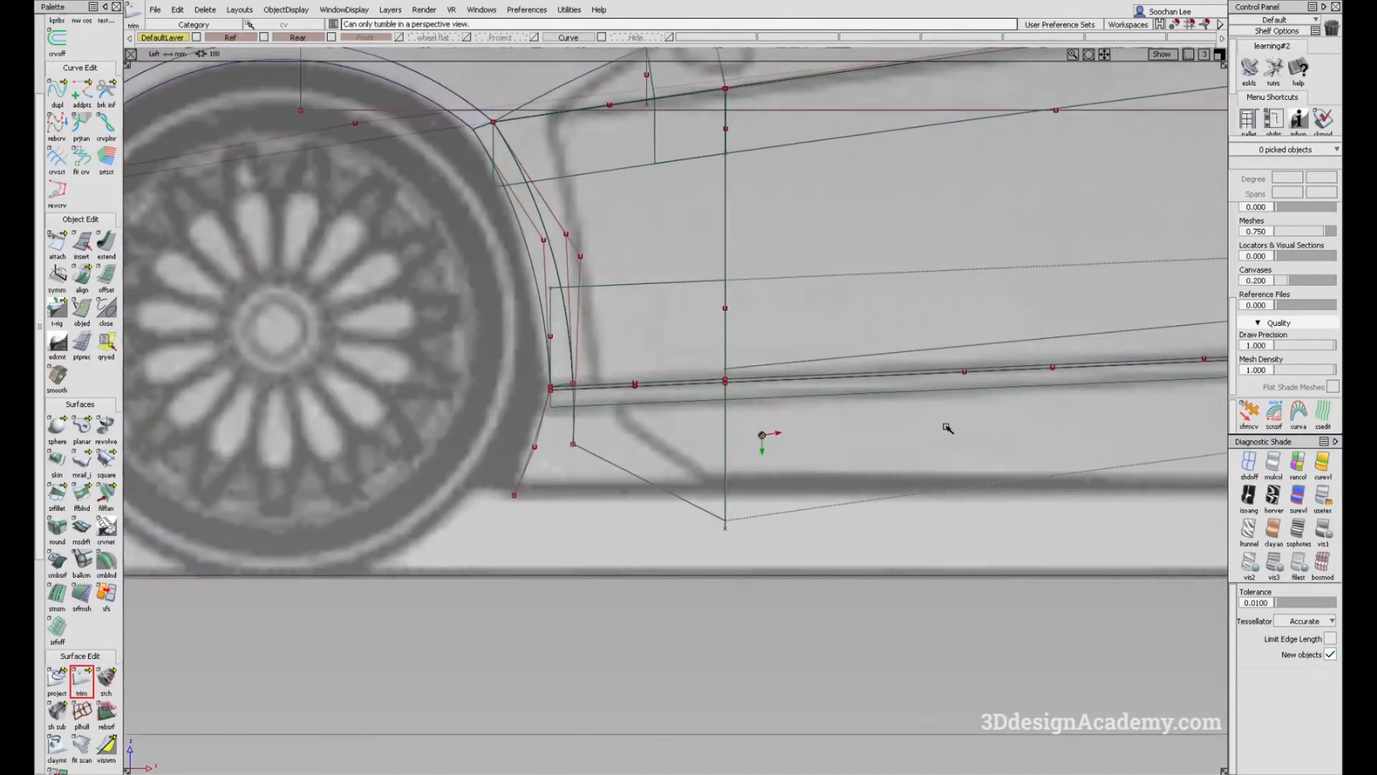
pyautogui.hotkey('alt', 'Tab')
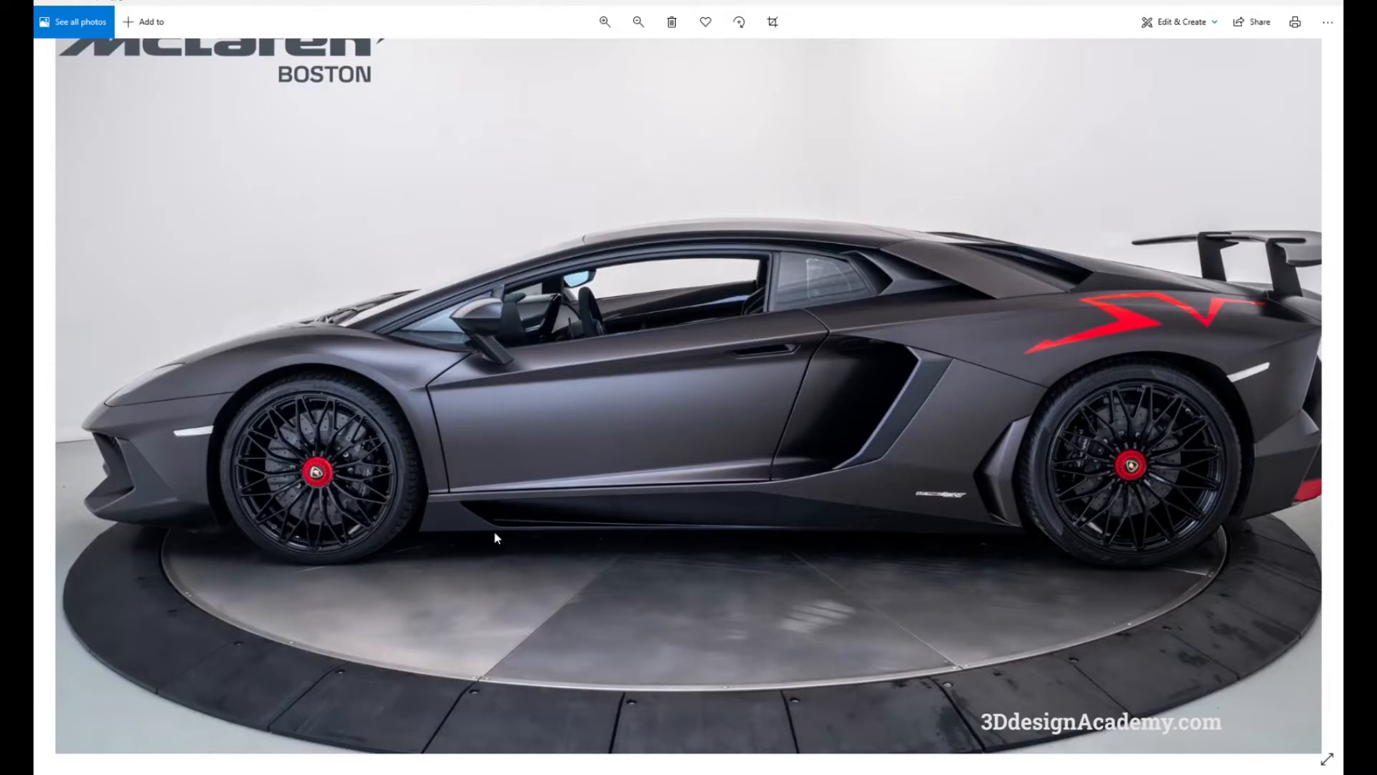
pyautogui.hotkey('alt', 'Tab')
pyautogui.keyDown('alt'); pyautogui.keyDown('shift'); pyautogui.moveTo(603, 459); pyautogui.dragTo(642, 474, button='middle'); pyautogui.keyUp('shift'); pyautogui.keyUp('alt')
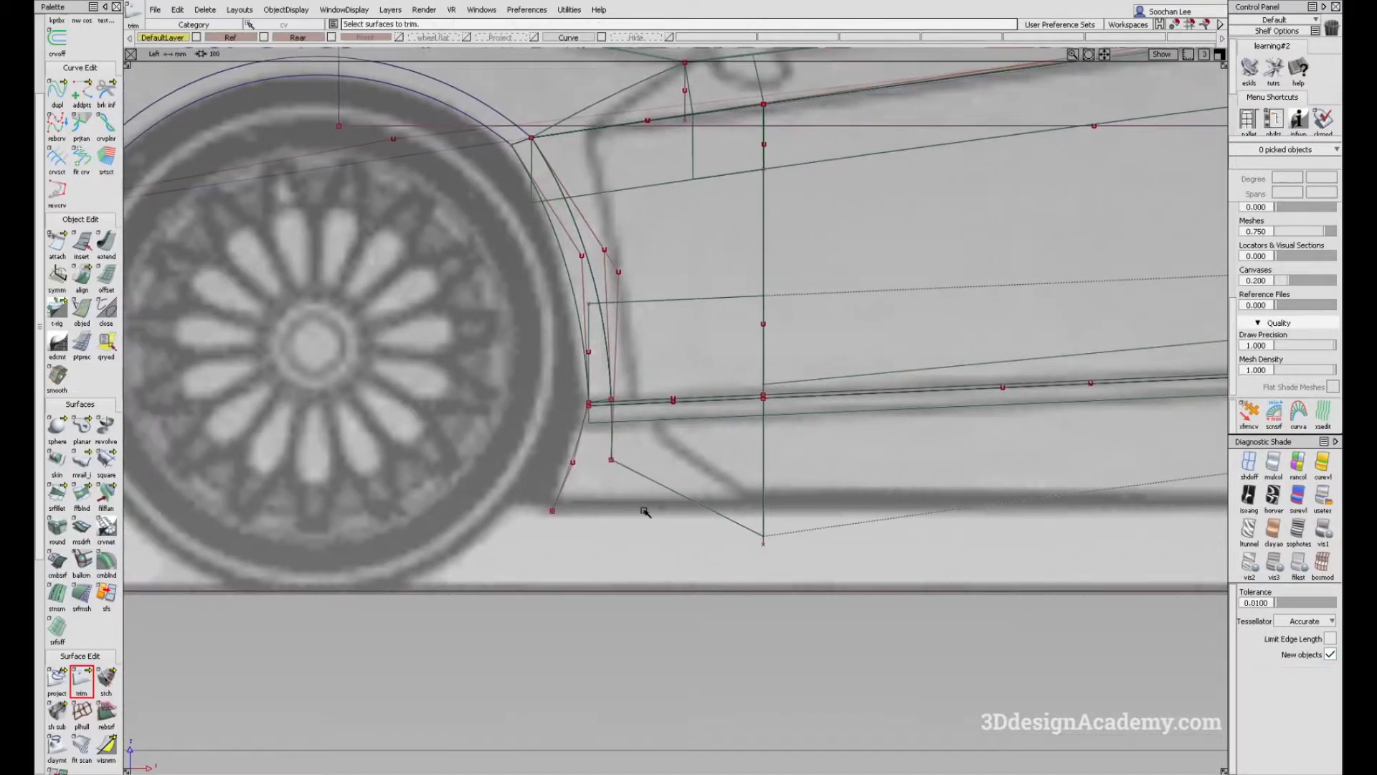
pyautogui.hotkey('alt', 'Tab')
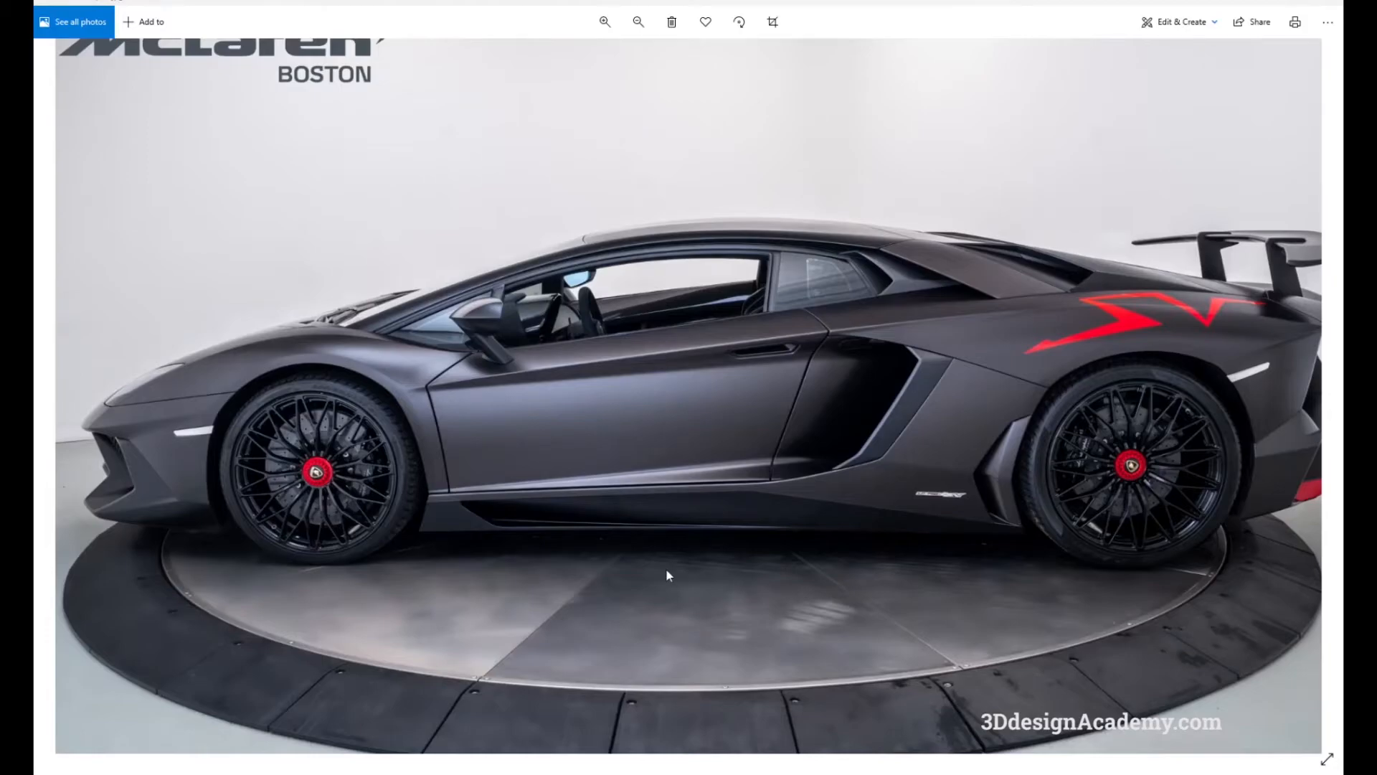
pyautogui.hotkey('alt', 'Tab')
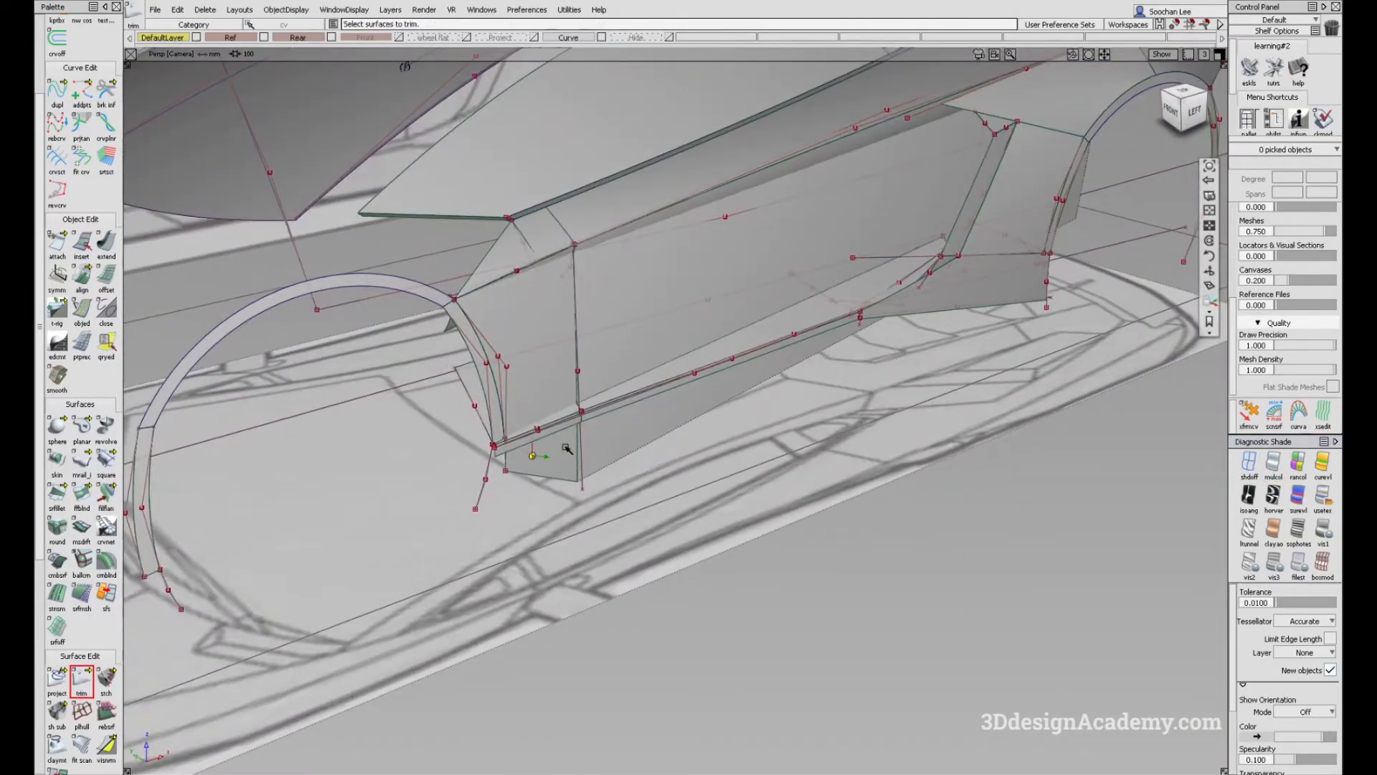
# Step: Examine the sill strip's front corner at the wheel arch in perspective and compare it with the reference photo
pyautogui.scroll(5, 538, 454)
pyautogui.keyDown('alt'); pyautogui.keyDown('shift'); pyautogui.moveTo(605, 451); pyautogui.dragTo(528, 439); pyautogui.keyUp('shift'); pyautogui.keyUp('alt')
pyautogui.keyDown('alt'); pyautogui.keyDown('shift'); pyautogui.moveTo(507, 427); pyautogui.dragTo(544, 414, button='right'); pyautogui.keyUp('shift'); pyautogui.keyUp('alt')
pyautogui.keyDown('alt'); pyautogui.keyDown('shift'); pyautogui.moveTo(543, 415); pyautogui.dragTo(511, 428); pyautogui.keyUp('shift'); pyautogui.keyUp('alt')
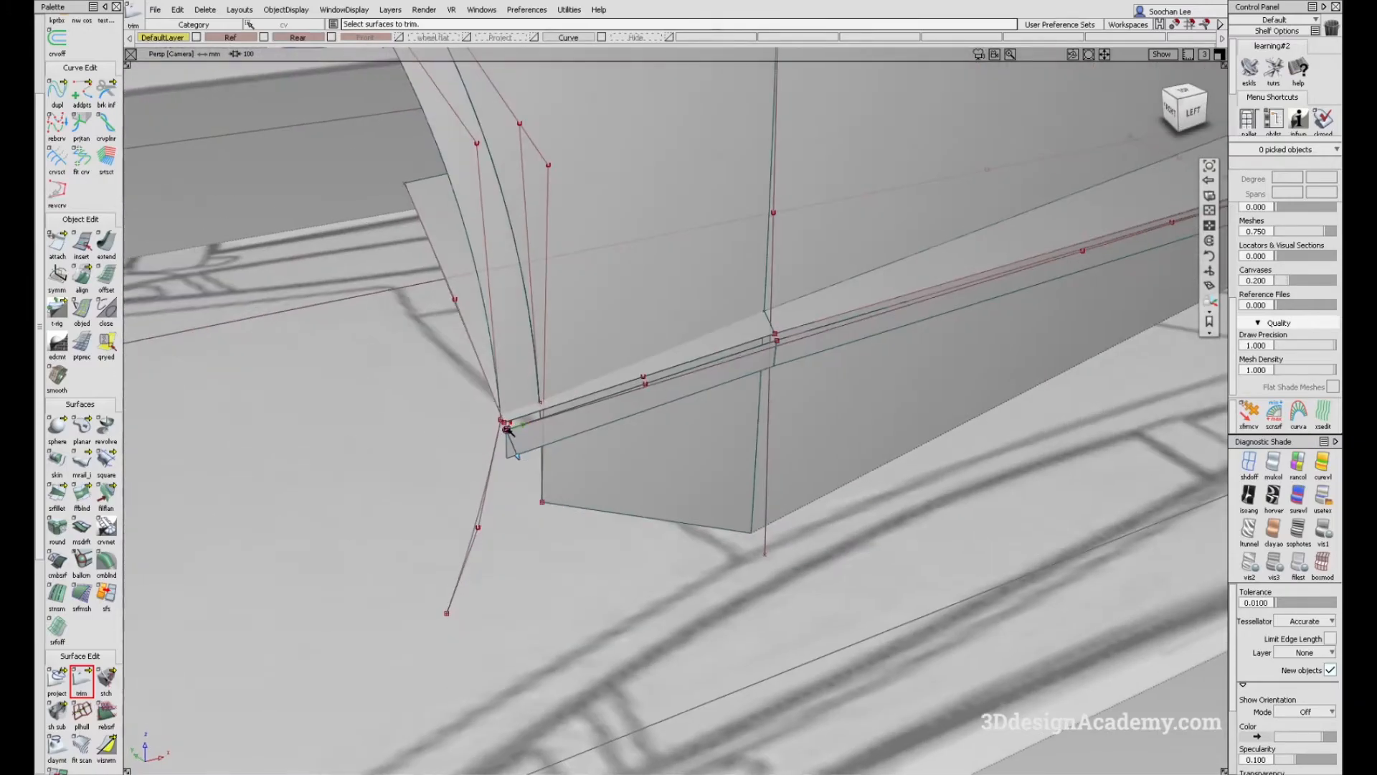
pyautogui.hotkey('alt', 'Tab')
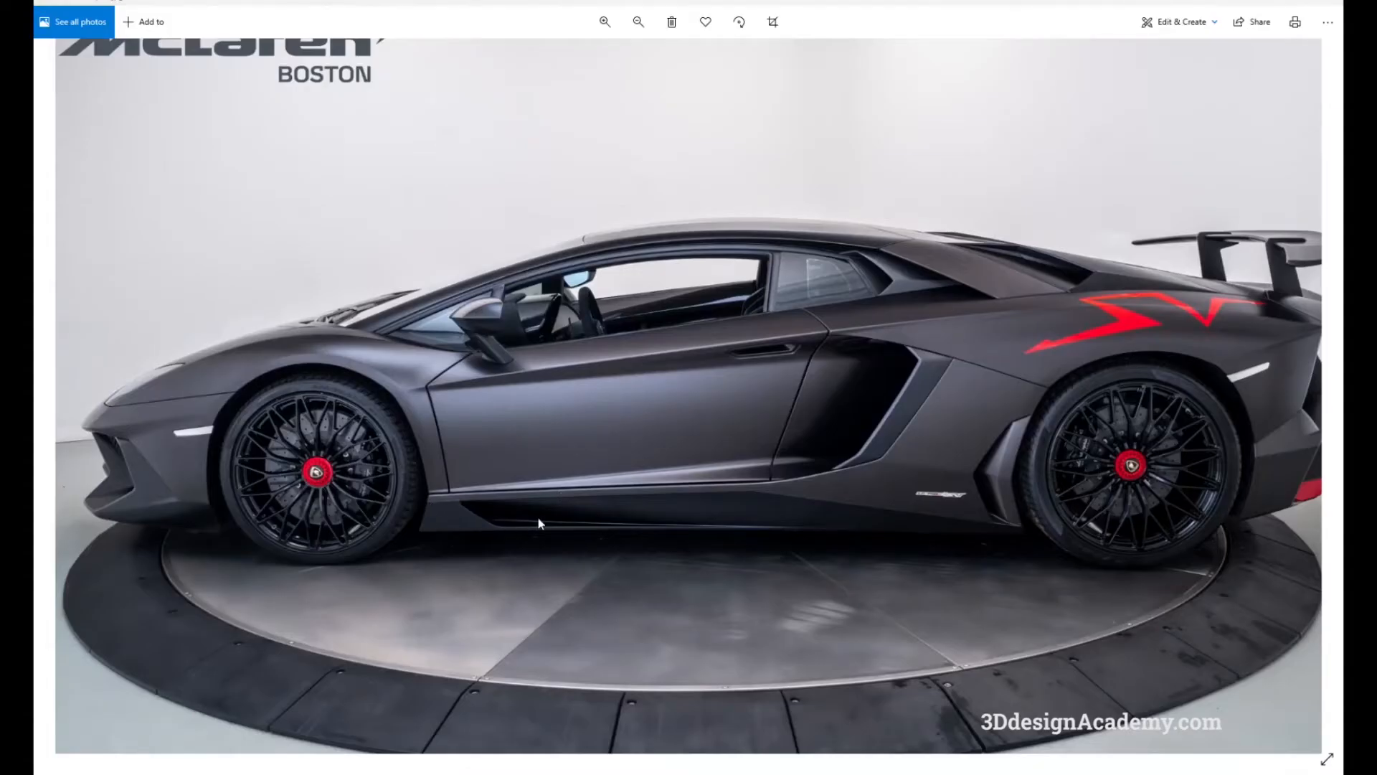
pyautogui.hotkey('alt', 'Tab')
pyautogui.keyDown('alt'); pyautogui.keyDown('shift'); pyautogui.moveTo(409, 430); pyautogui.dragTo(452, 452); pyautogui.keyUp('shift'); pyautogui.keyUp('alt')
pyautogui.moveTo(500, 495)
pyautogui.keyDown('alt'); pyautogui.keyDown('shift'); pyautogui.mouseDown()
pyautogui.moveTo(508, 430)
pyautogui.moveTo(495, 469)
pyautogui.moveTo(417, 466)
pyautogui.mouseUp(); pyautogui.keyUp('shift'); pyautogui.keyUp('alt')
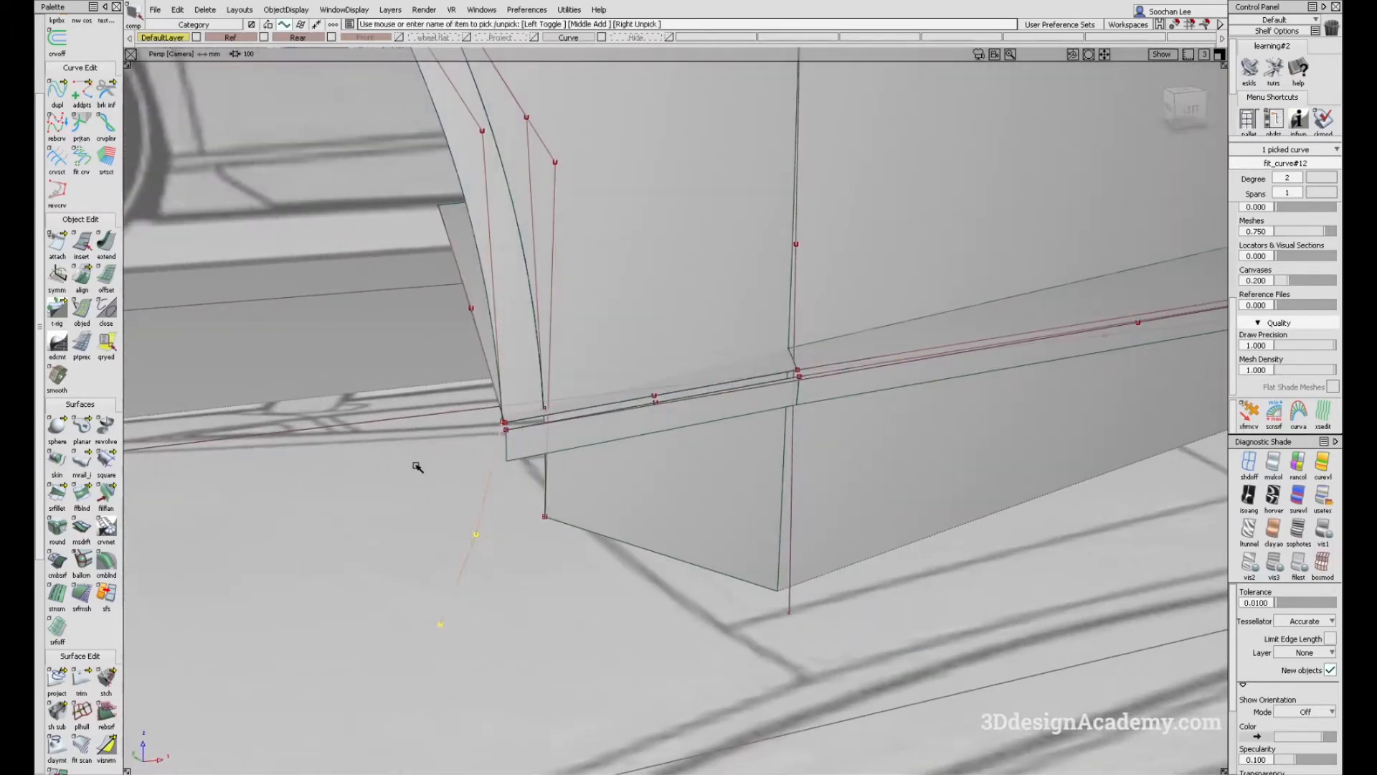
# Step: Check the wheel arch's lower curve against the strip's front end in the side view and clear the selection
pyautogui.click(506, 434)
pyautogui.press('F6')
pyautogui.keyDown('alt'); pyautogui.keyDown('shift'); pyautogui.moveTo(596, 410); pyautogui.dragTo(635, 502, button='right'); pyautogui.keyUp('shift'); pyautogui.keyUp('alt')
pyautogui.keyDown('ctrl'); pyautogui.keyDown('shift'); pyautogui.moveTo(635, 502); pyautogui.dragTo(626, 450); pyautogui.keyUp('shift'); pyautogui.keyUp('ctrl')
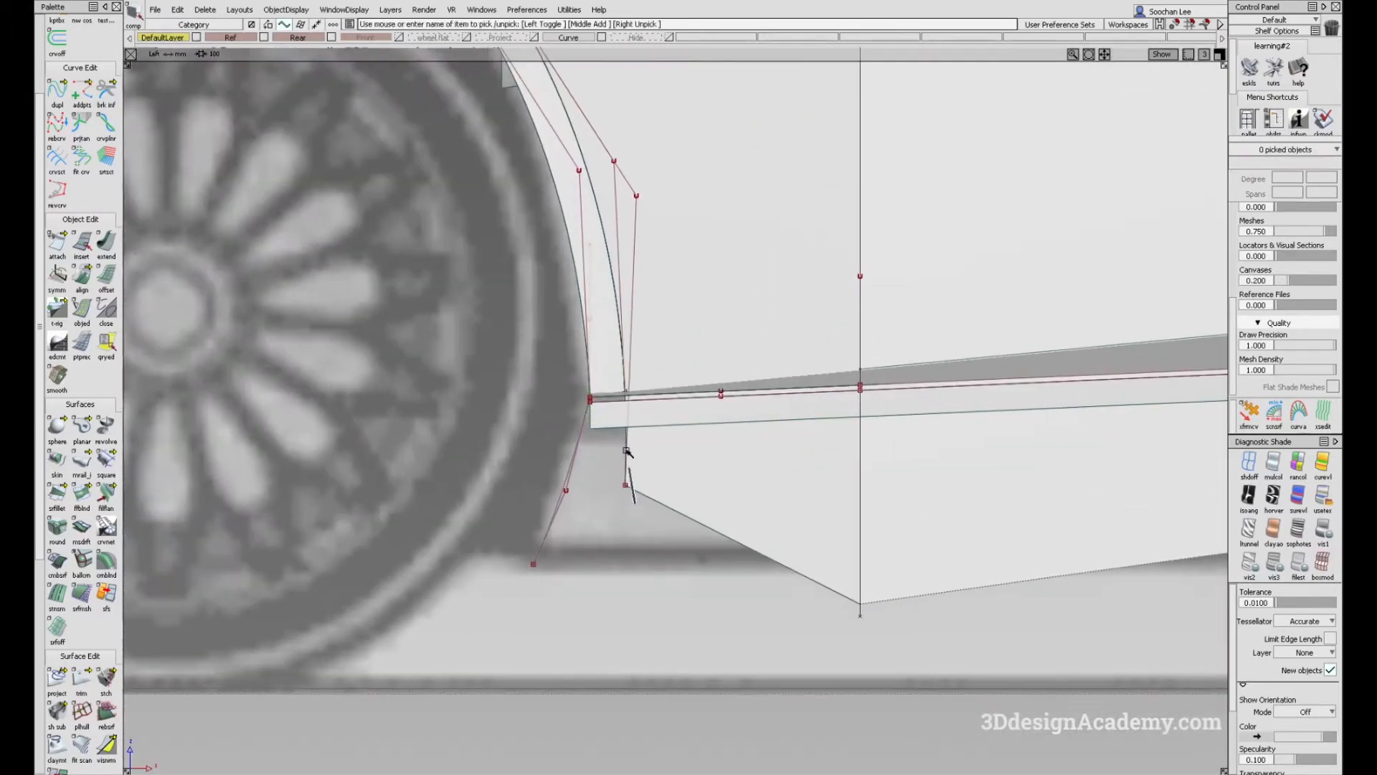
pyautogui.moveTo(626, 428)
pyautogui.keyDown('alt'); pyautogui.keyDown('shift'); pyautogui.mouseDown(button='middle')
pyautogui.moveTo(652, 378)
pyautogui.moveTo(614, 415)
pyautogui.mouseUp(button='middle'); pyautogui.keyUp('shift'); pyautogui.keyUp('alt')
pyautogui.keyDown('ctrl'); pyautogui.keyDown('shift'); pyautogui.moveTo(639, 449); pyautogui.dragTo(624, 365); pyautogui.keyUp('shift'); pyautogui.keyUp('ctrl')
pyautogui.press('F8')
pyautogui.click(1273, 462)
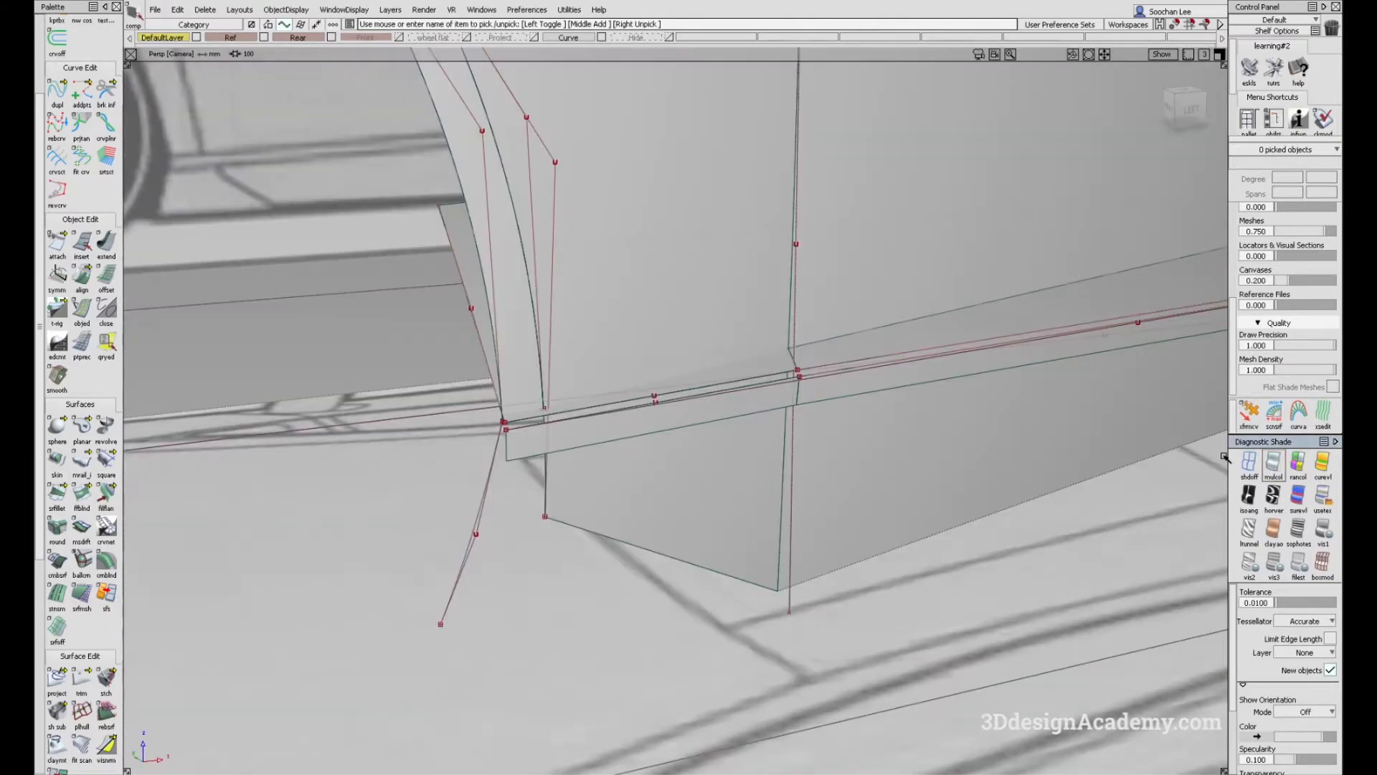
# Step: Turn on the control display of the narrow sill strip and examine its front end beside the wheel arch's lower curve
pyautogui.keyDown('alt'); pyautogui.keyDown('shift'); pyautogui.moveTo(897, 424); pyautogui.dragTo(793, 421, button='right'); pyautogui.keyUp('shift'); pyautogui.keyUp('alt')
pyautogui.keyDown('alt'); pyautogui.keyDown('shift'); pyautogui.moveTo(793, 421); pyautogui.dragTo(653, 396); pyautogui.keyUp('shift'); pyautogui.keyUp('alt')
pyautogui.click(578, 429)
pyautogui.keyDown('ctrl'); pyautogui.keyDown('shift'); pyautogui.moveTo(471, 396); pyautogui.dragTo(571, 470, button='right'); pyautogui.keyUp('shift'); pyautogui.keyUp('ctrl')
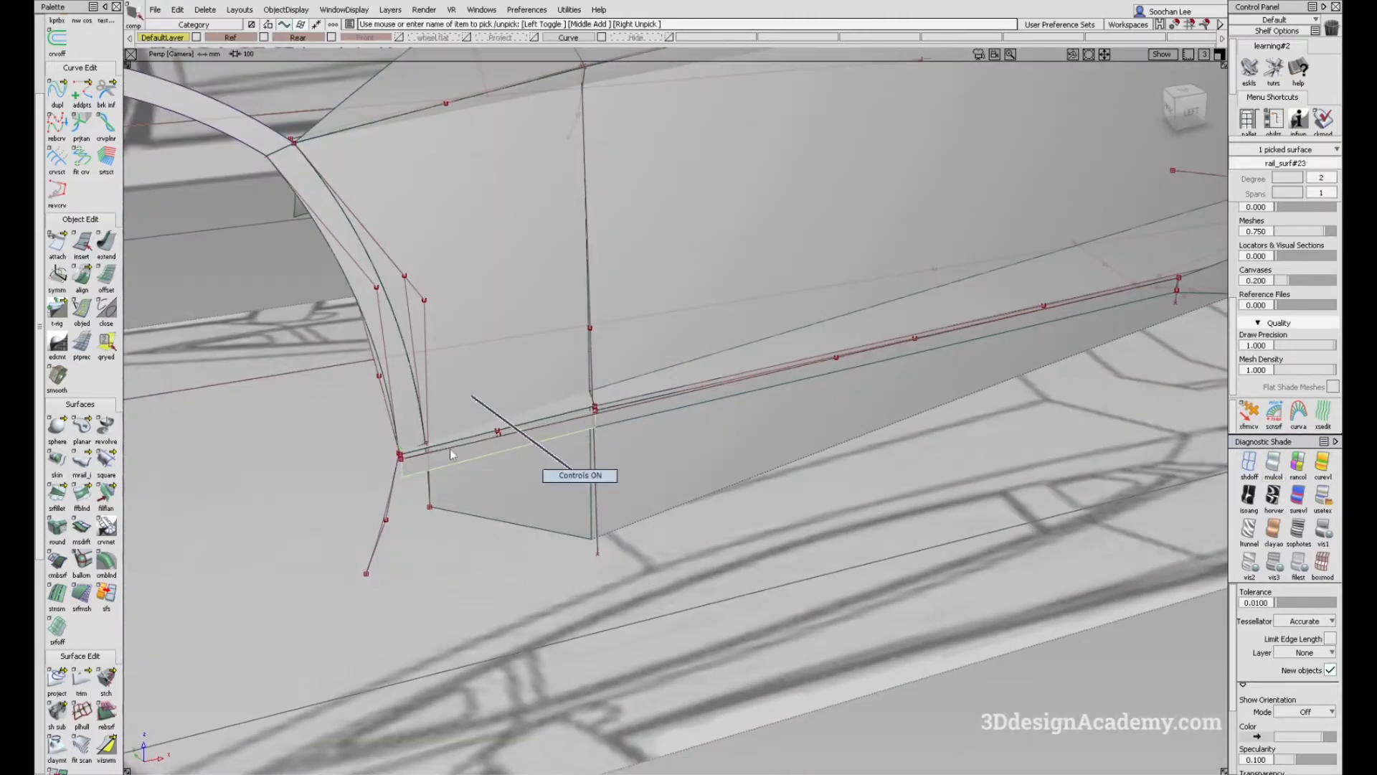
pyautogui.keyDown('alt'); pyautogui.keyDown('shift'); pyautogui.moveTo(453, 451); pyautogui.dragTo(510, 445); pyautogui.keyUp('shift'); pyautogui.keyUp('alt')
pyautogui.keyDown('alt'); pyautogui.keyDown('shift'); pyautogui.moveTo(510, 445); pyautogui.dragTo(403, 492, button='right'); pyautogui.keyUp('shift'); pyautogui.keyUp('alt')
pyautogui.moveTo(402, 492)
pyautogui.keyDown('alt'); pyautogui.keyDown('shift'); pyautogui.mouseDown()
pyautogui.moveTo(525, 425)
pyautogui.moveTo(416, 519)
pyautogui.mouseUp(); pyautogui.keyUp('shift'); pyautogui.keyUp('alt')
pyautogui.moveTo(381, 563)
pyautogui.keyDown('ctrl'); pyautogui.keyDown('shift'); pyautogui.mouseDown()
pyautogui.moveTo(372, 473)
pyautogui.moveTo(409, 506)
pyautogui.mouseUp(); pyautogui.keyUp('shift'); pyautogui.keyUp('ctrl')
pyautogui.keyDown('ctrl'); pyautogui.keyDown('shift'); pyautogui.moveTo(503, 350); pyautogui.dragTo(565, 391); pyautogui.keyUp('shift'); pyautogui.keyUp('ctrl')
pyautogui.click(565, 389)
pyautogui.click(467, 569)
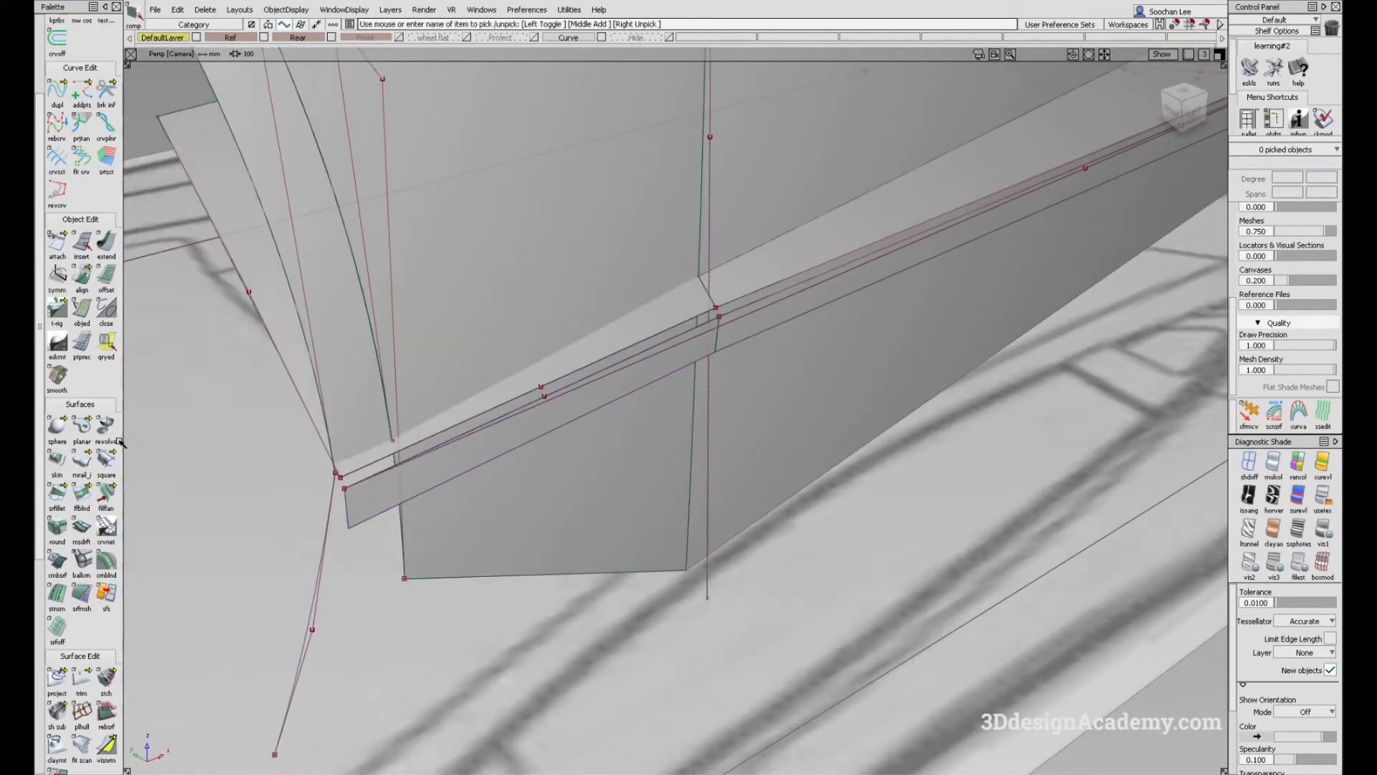
# Step: Extend the narrow sill strip's front end forward by about 30 mm past the wheel arch's lower curve
pyautogui.doubleClick(111, 245)
pyautogui.click(765, 436)
pyautogui.click(446, 439)
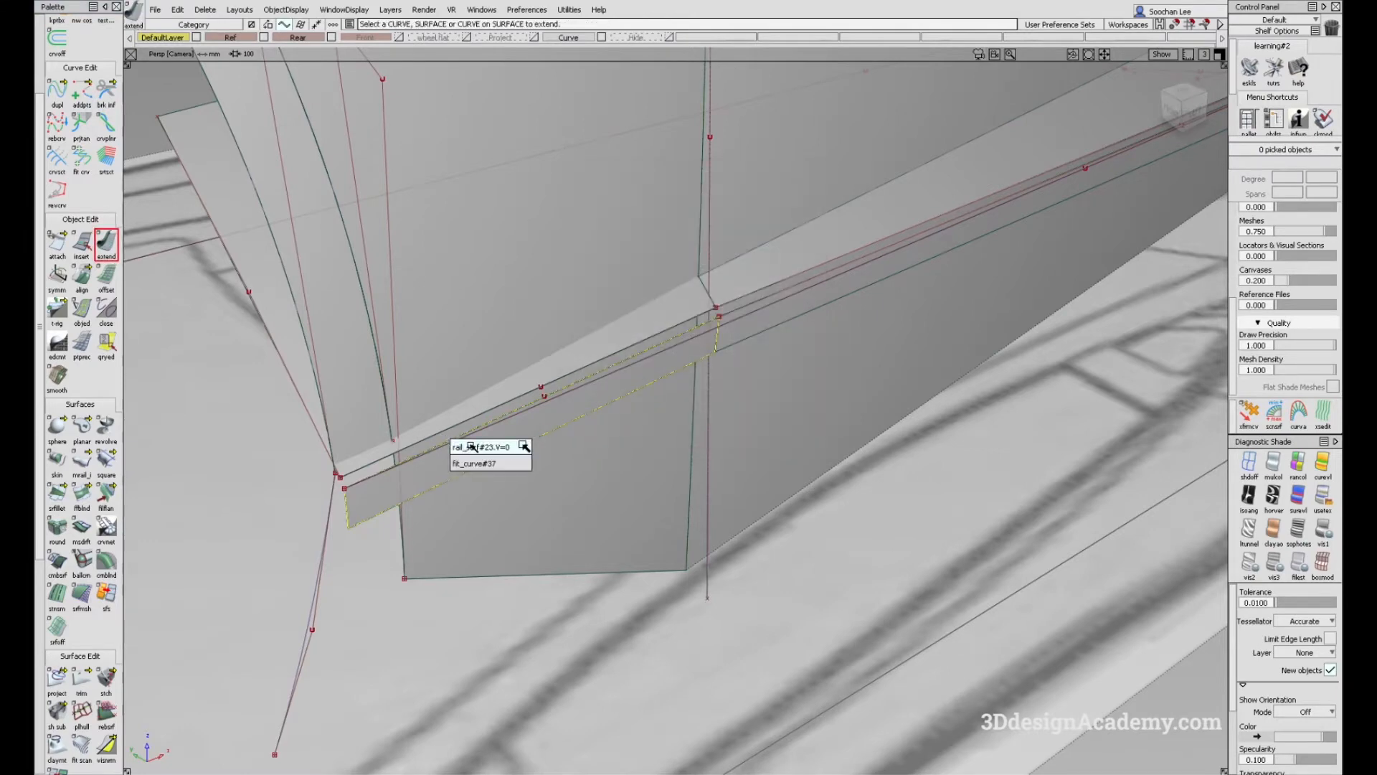
pyautogui.keyDown('alt'); pyautogui.keyDown('shift'); pyautogui.moveTo(526, 510); pyautogui.dragTo(431, 520); pyautogui.keyUp('shift'); pyautogui.keyUp('alt')
pyautogui.keyDown('ctrl'); pyautogui.keyDown('shift'); pyautogui.moveTo(366, 547); pyautogui.dragTo(354, 449); pyautogui.keyUp('shift'); pyautogui.keyUp('ctrl')
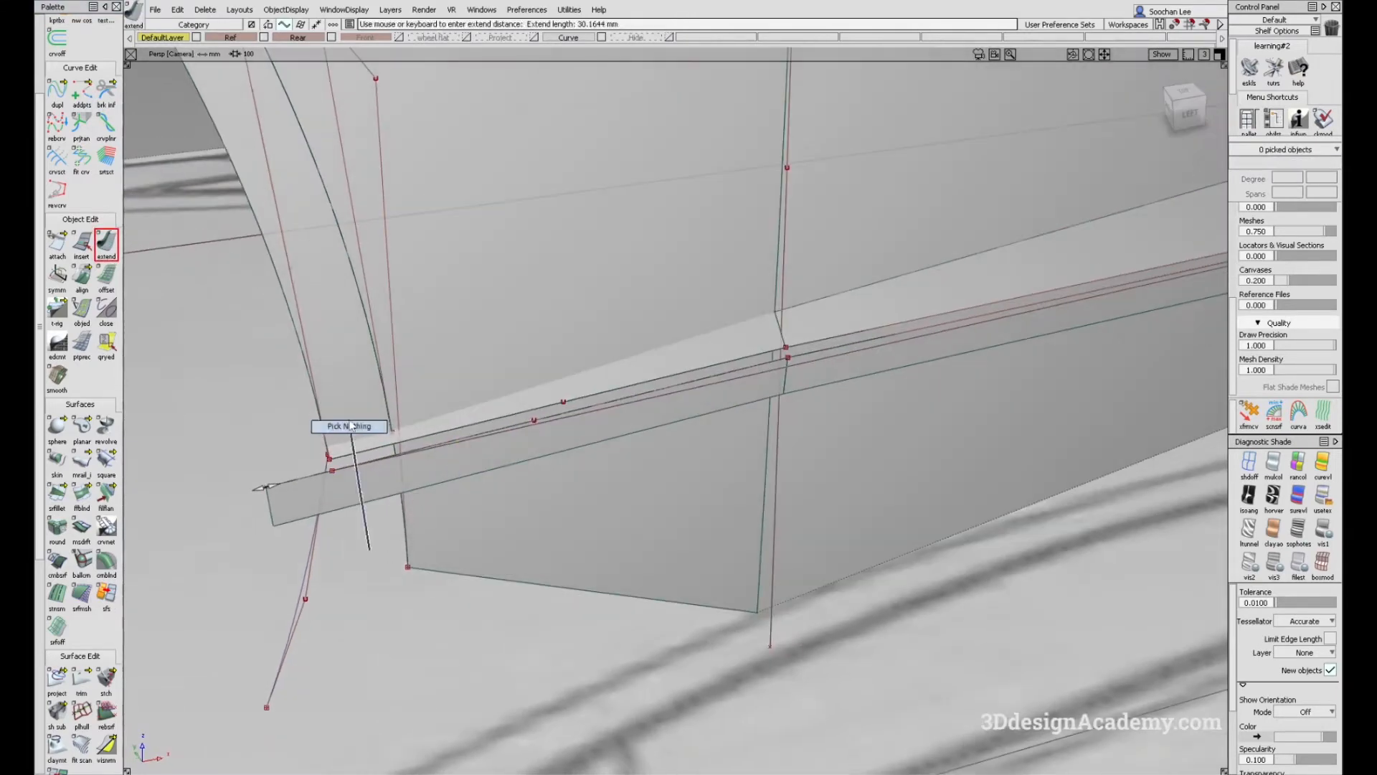
pyautogui.keyDown('alt'); pyautogui.keyDown('shift'); pyautogui.moveTo(342, 482); pyautogui.dragTo(381, 495, button='right'); pyautogui.keyUp('shift'); pyautogui.keyUp('alt')
pyautogui.keyDown('ctrl'); pyautogui.keyDown('shift'); pyautogui.moveTo(418, 522); pyautogui.dragTo(404, 434); pyautogui.keyUp('shift'); pyautogui.keyUp('ctrl')
# Step: Project the wheel arch's lower curve onto the extended strip in the side view and trim off the overhanging front end
pyautogui.press('F6')
pyautogui.keyDown('alt'); pyautogui.keyDown('shift'); pyautogui.moveTo(561, 381); pyautogui.dragTo(509, 505, button='right'); pyautogui.keyUp('shift'); pyautogui.keyUp('alt')
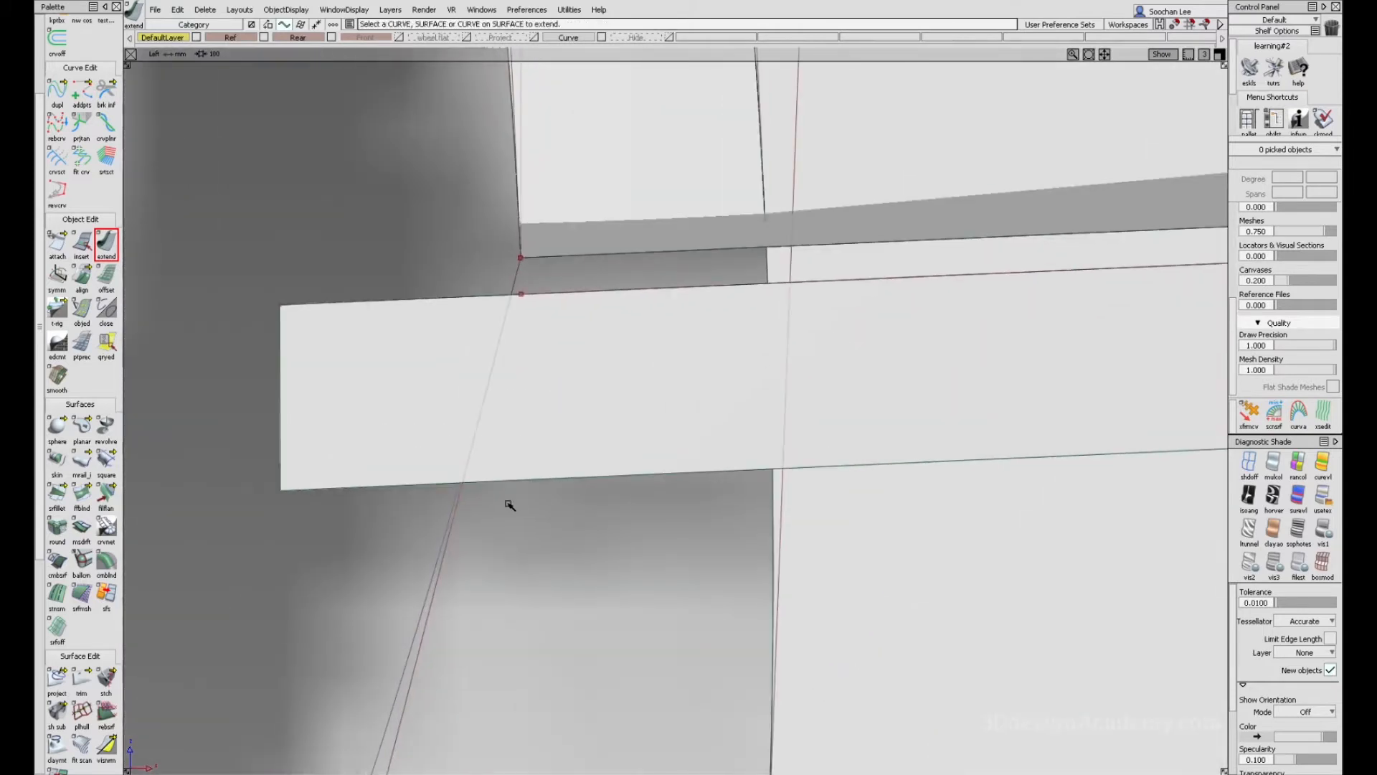
pyautogui.click(66, 685)
pyautogui.click(482, 440)
pyautogui.keyDown('ctrl'); pyautogui.keyDown('shift'); pyautogui.moveTo(510, 582); pyautogui.dragTo(499, 502); pyautogui.keyUp('shift'); pyautogui.keyUp('ctrl')
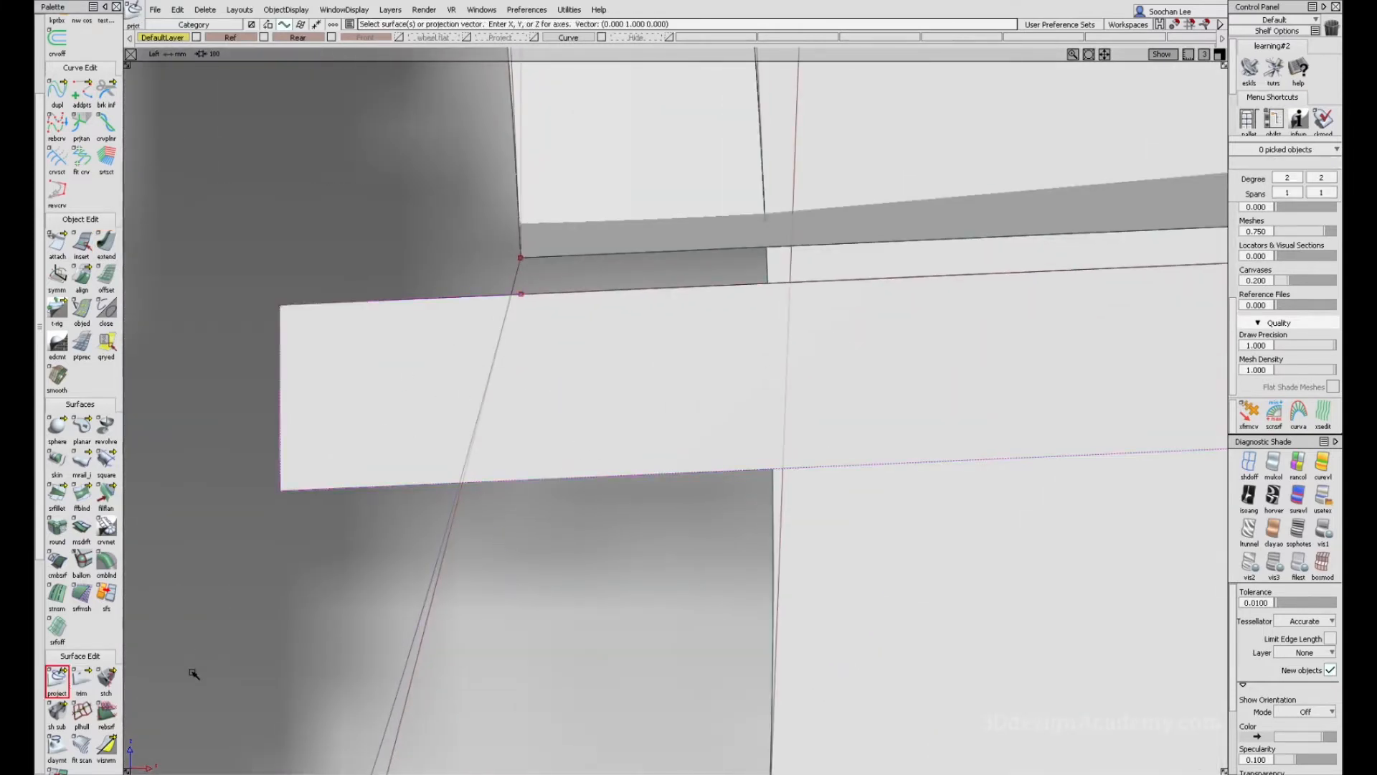
pyautogui.click(81, 678)
pyautogui.click(553, 391)
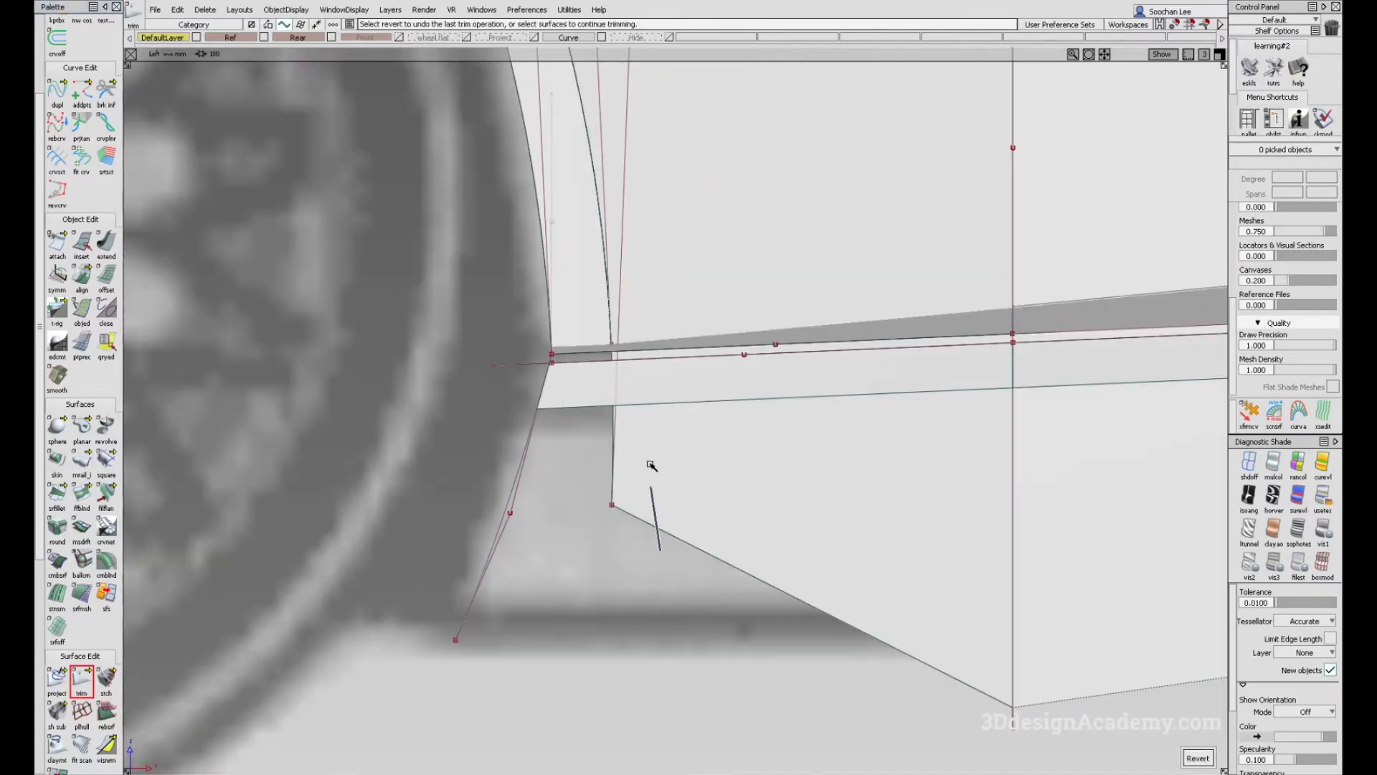
pyautogui.click(655, 517)
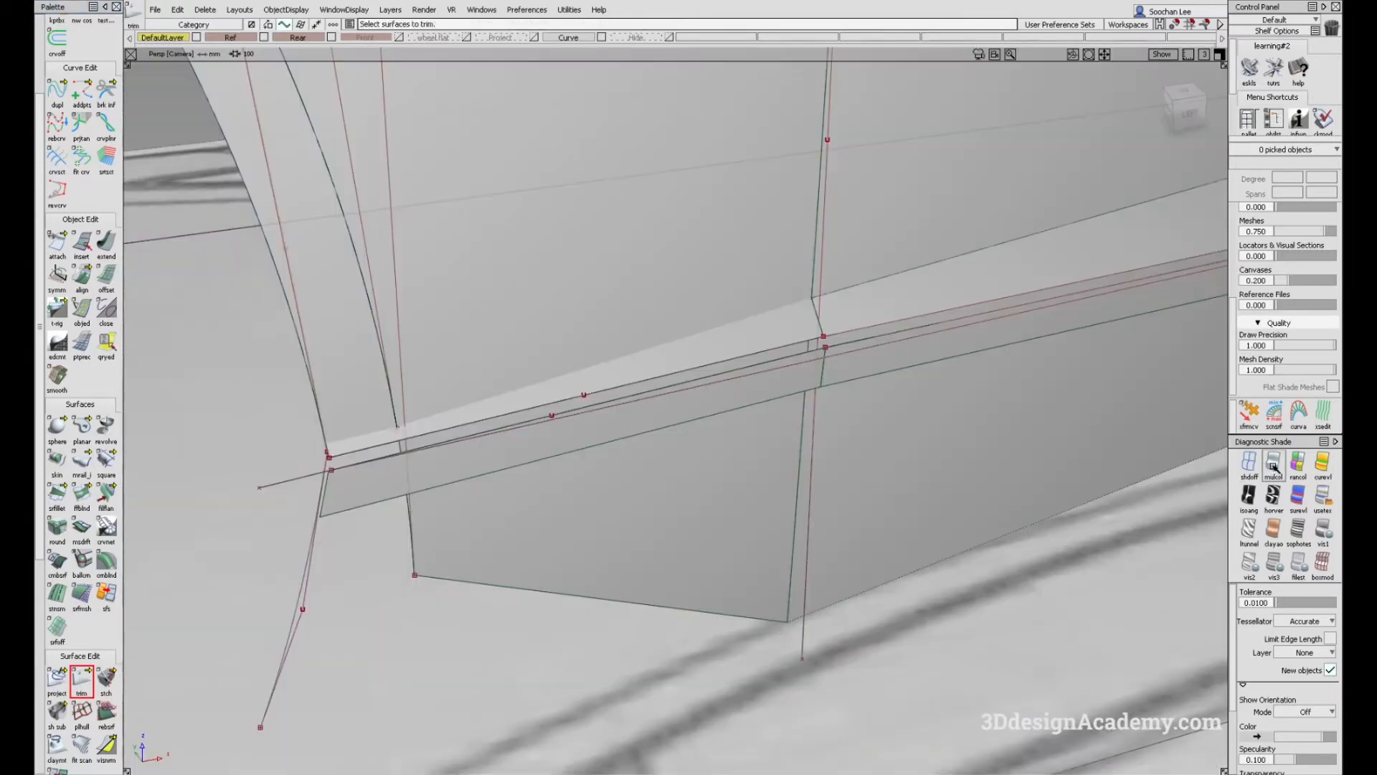
# Step: Examine the trimmed strip's front corner from several angles and compare it with the side and three-quarter reference photos
pyautogui.keyDown('alt'); pyautogui.keyDown('shift'); pyautogui.moveTo(588, 466); pyautogui.dragTo(400, 461); pyautogui.keyUp('shift'); pyautogui.keyUp('alt')
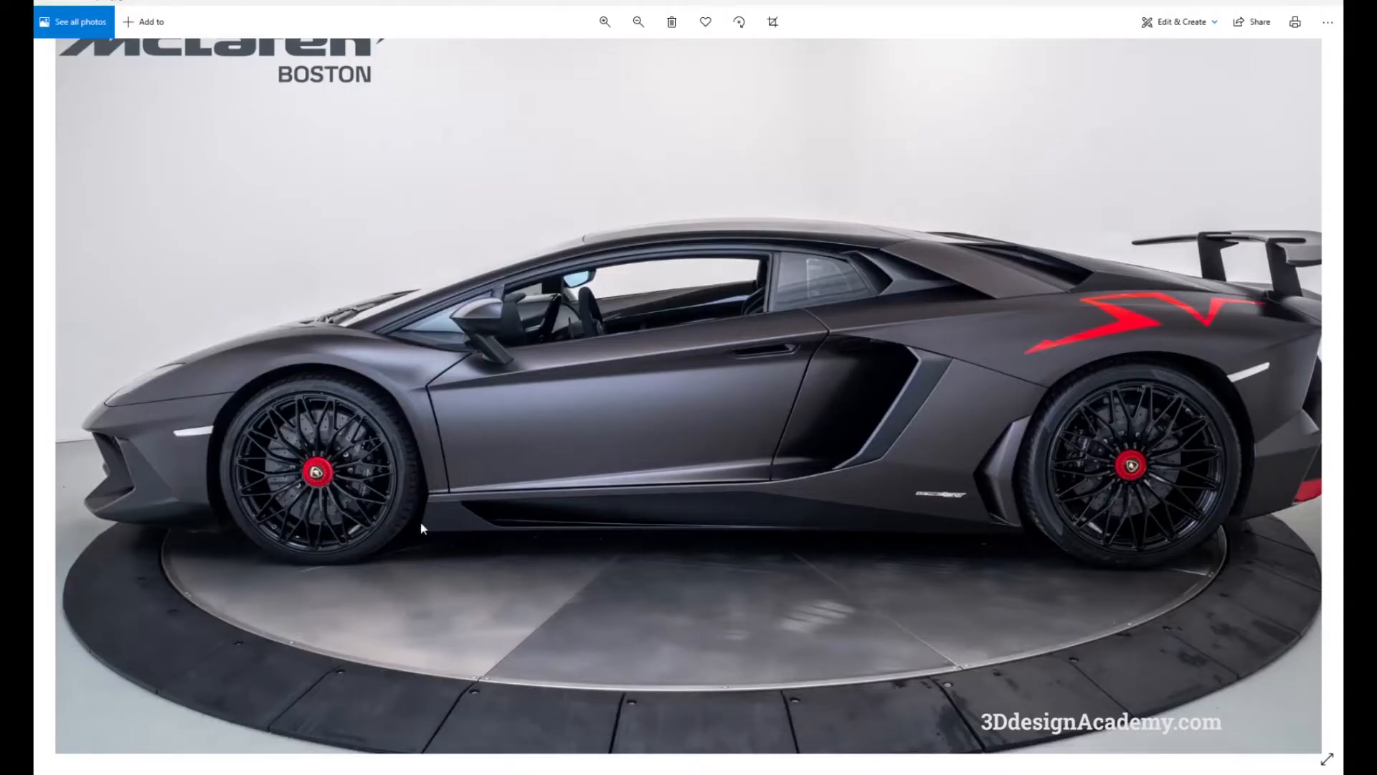
pyautogui.hotkey('alt', 'Tab')
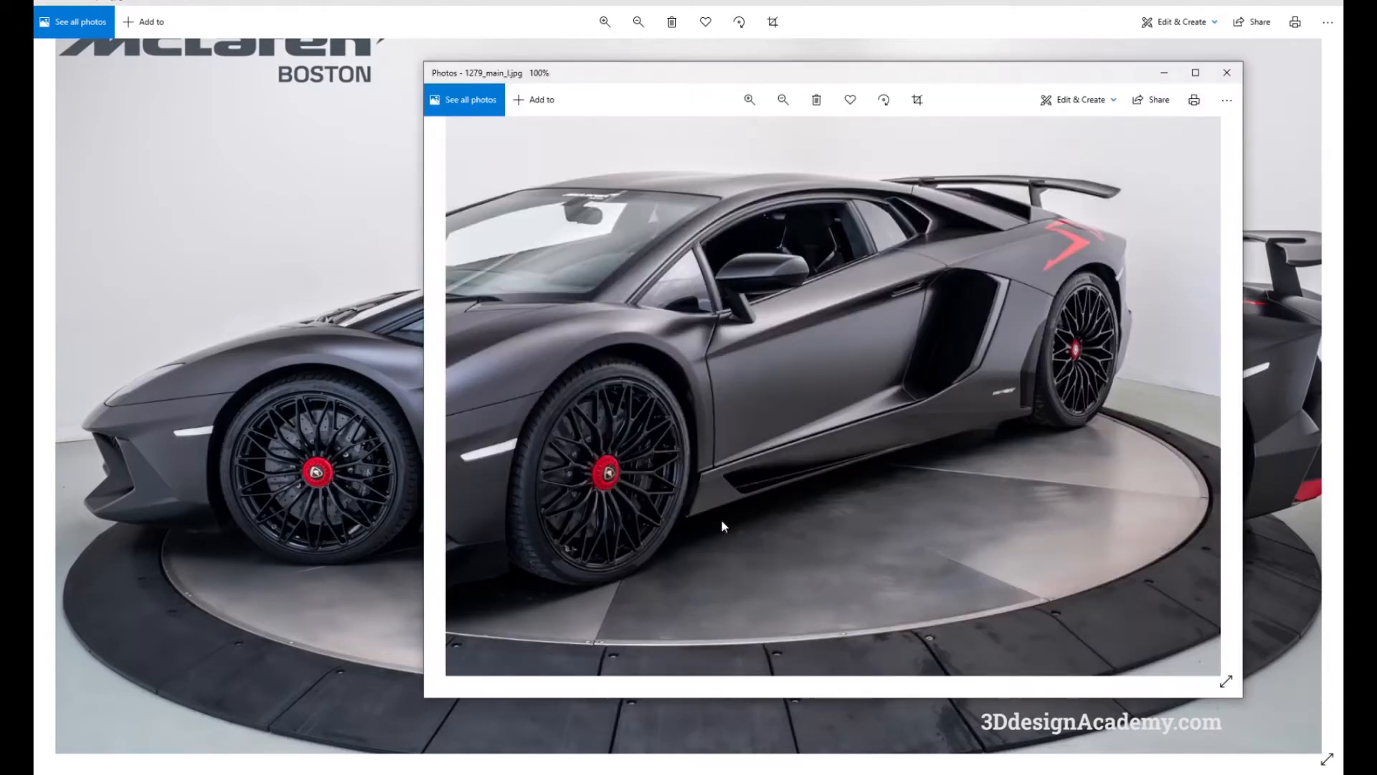
pyautogui.moveTo(720, 508); pyautogui.dragTo(865, 459)
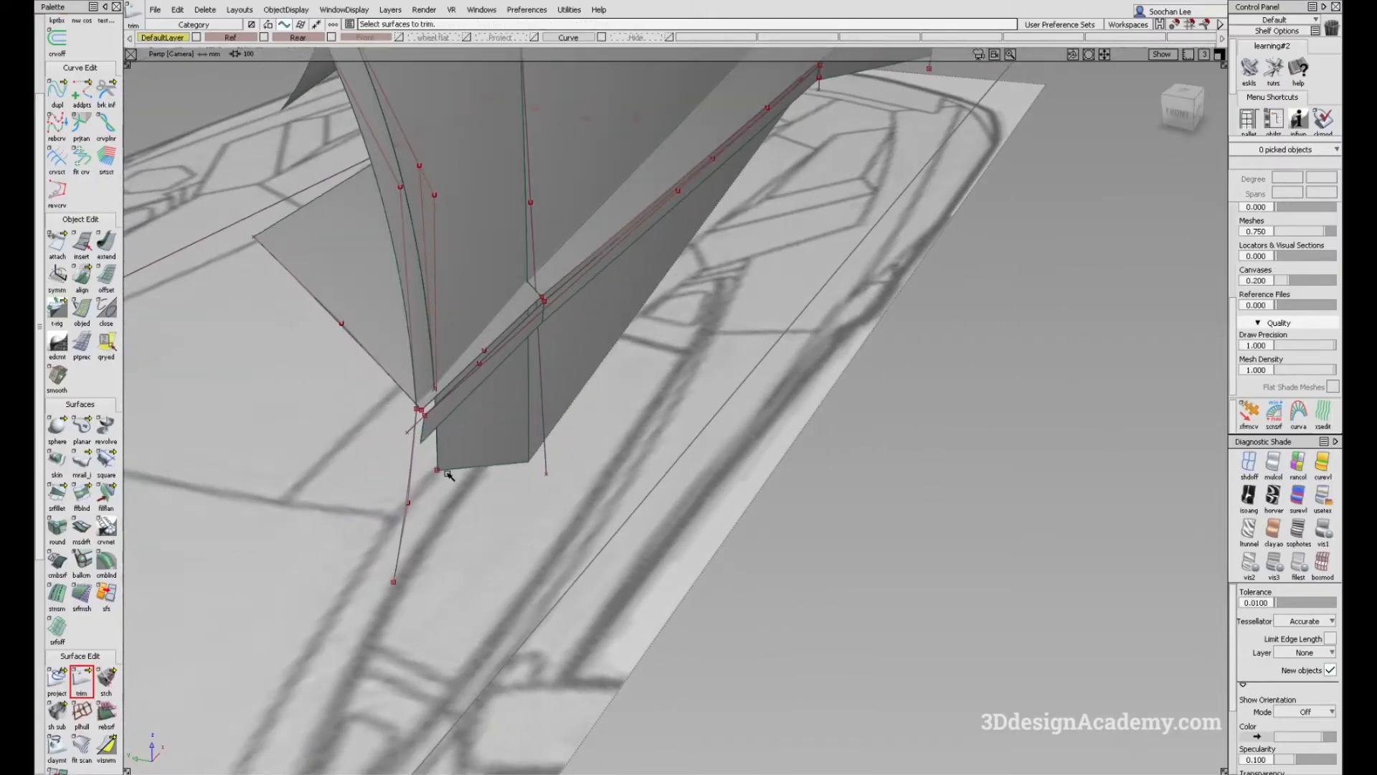
pyautogui.keyDown('ctrl'); pyautogui.keyDown('shift'); pyautogui.moveTo(420, 454); pyautogui.dragTo(281, 417); pyautogui.keyUp('shift'); pyautogui.keyUp('ctrl')
pyautogui.click(411, 475)
pyautogui.keyDown('alt'); pyautogui.keyDown('shift'); pyautogui.moveTo(278, 418); pyautogui.dragTo(574, 431); pyautogui.keyUp('shift'); pyautogui.keyUp('alt')
pyautogui.keyDown('ctrl'); pyautogui.keyDown('shift'); pyautogui.moveTo(488, 366); pyautogui.dragTo(488, 400); pyautogui.keyUp('shift'); pyautogui.keyUp('ctrl')
pyautogui.keyDown('alt'); pyautogui.keyDown('shift'); pyautogui.moveTo(631, 368); pyautogui.dragTo(605, 343); pyautogui.keyUp('shift'); pyautogui.keyUp('alt')
pyautogui.keyDown('alt'); pyautogui.keyDown('shift'); pyautogui.moveTo(422, 421); pyautogui.dragTo(599, 362); pyautogui.keyUp('shift'); pyautogui.keyUp('alt')
pyautogui.keyDown('alt'); pyautogui.keyDown('shift'); pyautogui.moveTo(465, 430); pyautogui.dragTo(523, 385, button='right'); pyautogui.keyUp('shift'); pyautogui.keyUp('alt')
pyautogui.keyDown('alt'); pyautogui.keyDown('shift'); pyautogui.moveTo(523, 385); pyautogui.dragTo(780, 266); pyautogui.keyUp('shift'); pyautogui.keyUp('alt')
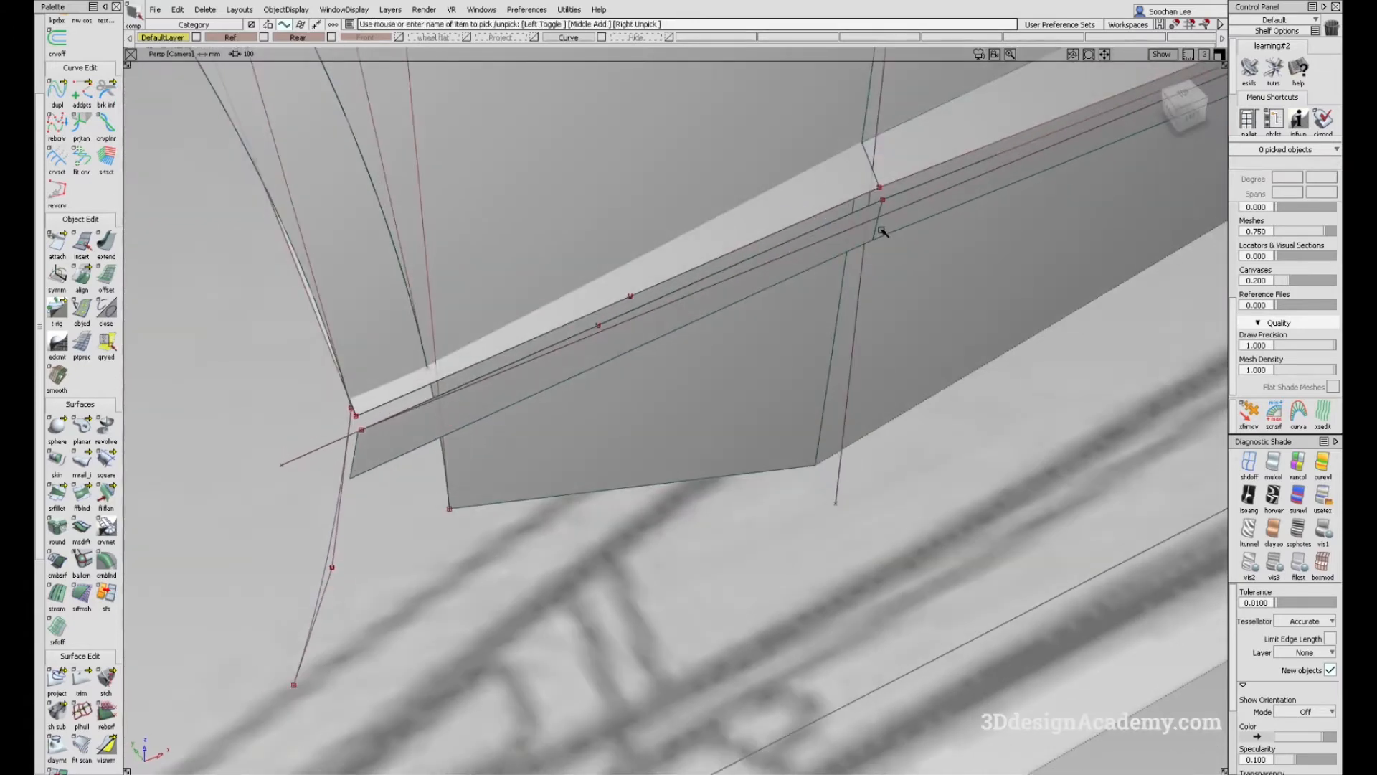
pyautogui.keyDown('alt'); pyautogui.keyDown('shift'); pyautogui.moveTo(876, 231); pyautogui.dragTo(610, 359); pyautogui.keyUp('shift'); pyautogui.keyUp('alt')
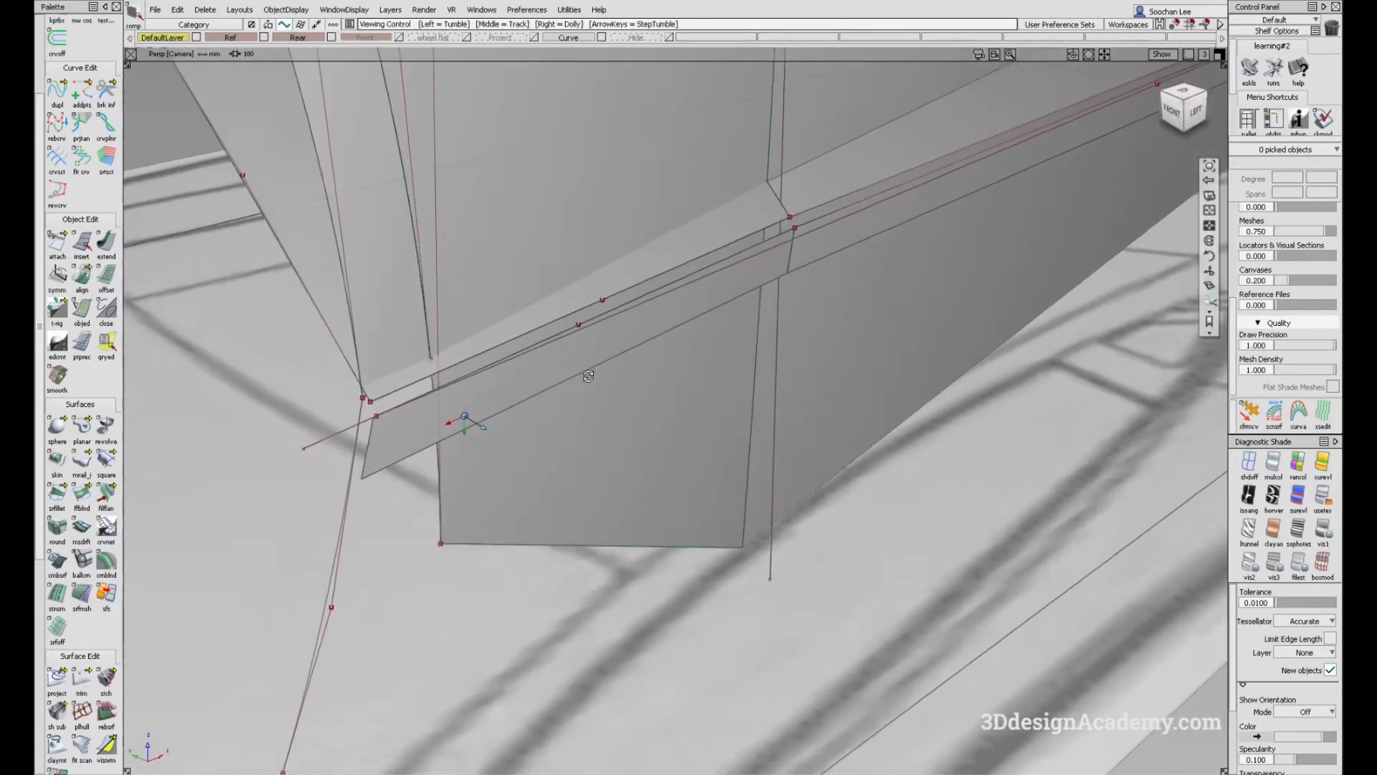
pyautogui.keyDown('alt'); pyautogui.keyDown('shift'); pyautogui.moveTo(610, 358); pyautogui.dragTo(538, 394, button='right'); pyautogui.keyUp('shift'); pyautogui.keyUp('alt')
pyautogui.keyDown('alt'); pyautogui.keyDown('shift'); pyautogui.moveTo(538, 394); pyautogui.dragTo(547, 356, button='middle'); pyautogui.keyUp('shift'); pyautogui.keyUp('alt')
pyautogui.keyDown('ctrl'); pyautogui.keyDown('shift'); pyautogui.moveTo(394, 244); pyautogui.dragTo(399, 294); pyautogui.keyUp('shift'); pyautogui.keyUp('ctrl')
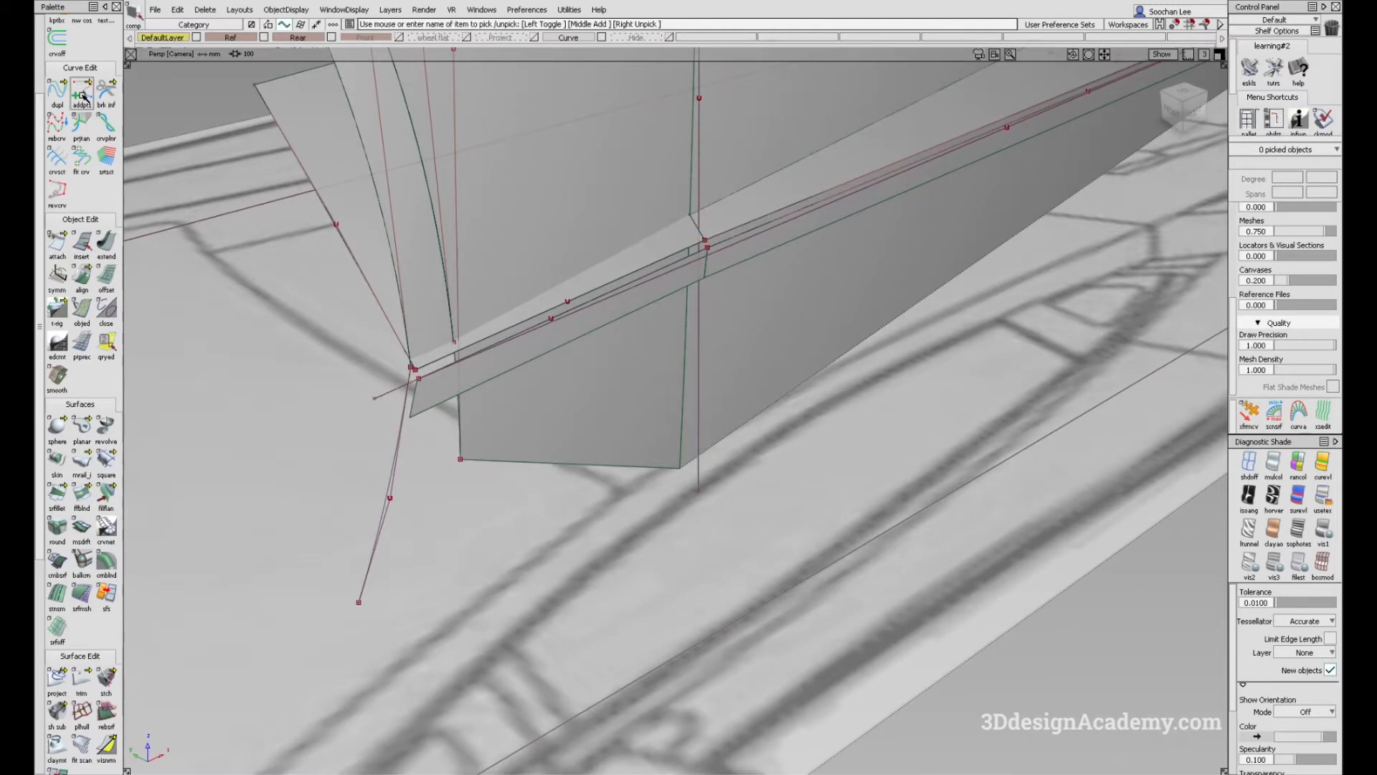
# Step: Draw a degree 2 edit point curve from the trimmed strip's lower front corner downward behind the front wheel
pyautogui.scroll(3, 82, 96)
pyautogui.moveTo(82, 97); pyautogui.dragTo(132, 100)
pyautogui.keyDown('ctrl'); pyautogui.keyDown('alt'); pyautogui.moveTo(421, 415); pyautogui.dragTo(380, 458); pyautogui.keyUp('alt'); pyautogui.keyUp('ctrl')
pyautogui.moveTo(381, 459); pyautogui.dragTo(450, 596, button='right')
# Step: Move the new curve's middle CV about -1.3 mm in Y, checking against the three-quarter reference photo
pyautogui.press('F6')
pyautogui.moveTo(566, 573)
pyautogui.keyDown('ctrl'); pyautogui.keyDown('shift'); pyautogui.mouseDown()
pyautogui.moveTo(483, 536)
pyautogui.moveTo(560, 548)
pyautogui.mouseUp(); pyautogui.keyUp('shift'); pyautogui.keyUp('ctrl')
pyautogui.press('F8')
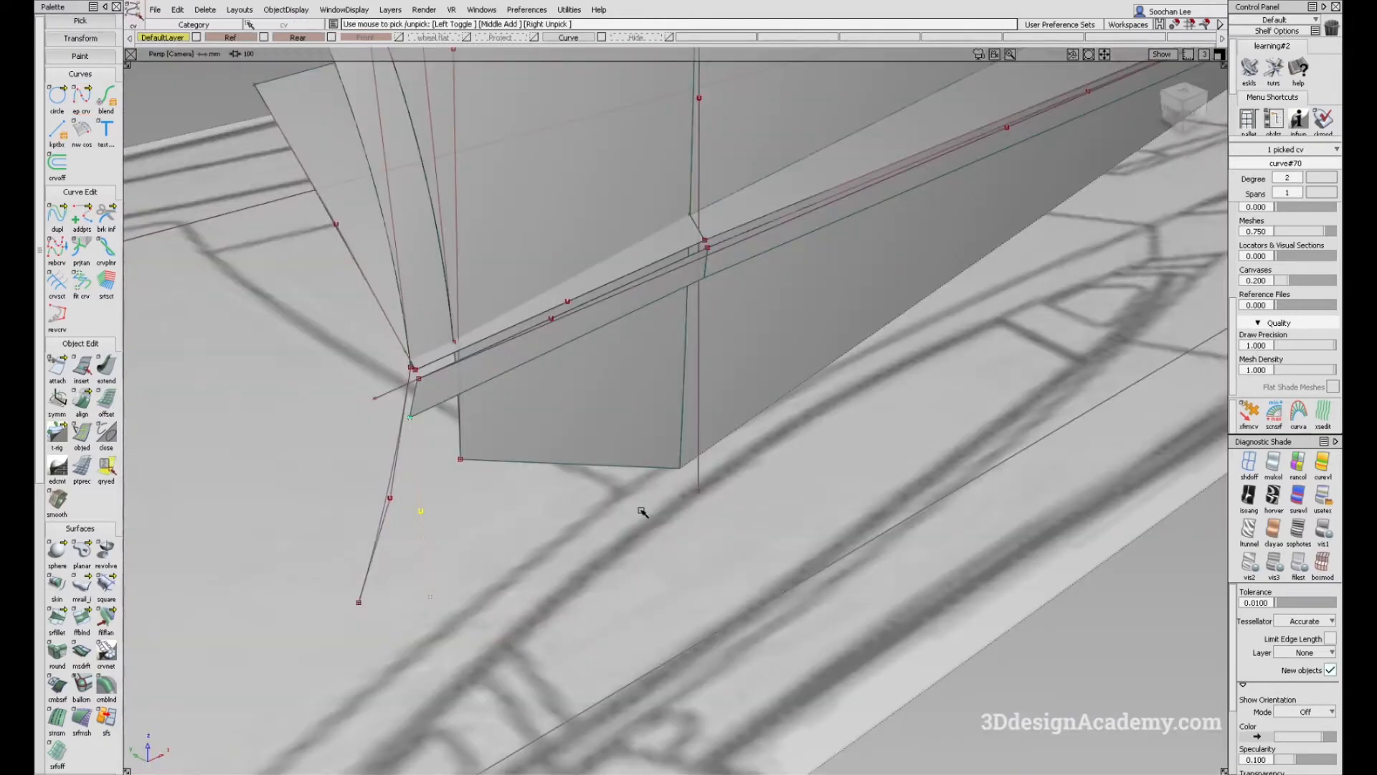
pyautogui.keyDown('alt'); pyautogui.keyDown('shift'); pyautogui.moveTo(655, 523); pyautogui.dragTo(661, 505); pyautogui.keyUp('shift'); pyautogui.keyUp('alt')
pyautogui.hotkey('alt', 'Tab')
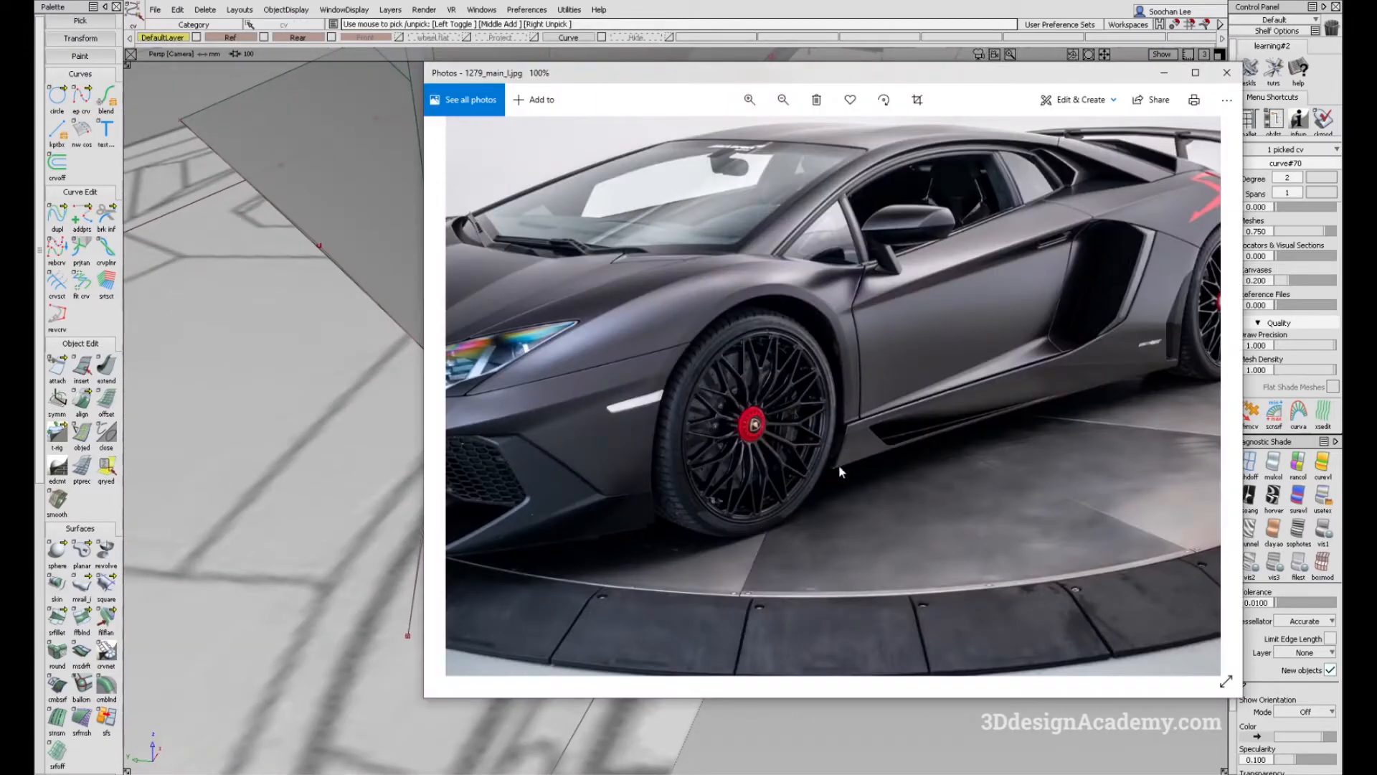
pyautogui.hotkey('alt', 'Tab')
pyautogui.keyDown('alt'); pyautogui.keyDown('shift'); pyautogui.moveTo(700, 540); pyautogui.dragTo(550, 523); pyautogui.keyUp('shift'); pyautogui.keyUp('alt')
pyautogui.keyDown('ctrl'); pyautogui.keyDown('shift'); pyautogui.moveTo(538, 584); pyautogui.dragTo(564, 535, button='middle'); pyautogui.keyUp('shift'); pyautogui.keyUp('ctrl')
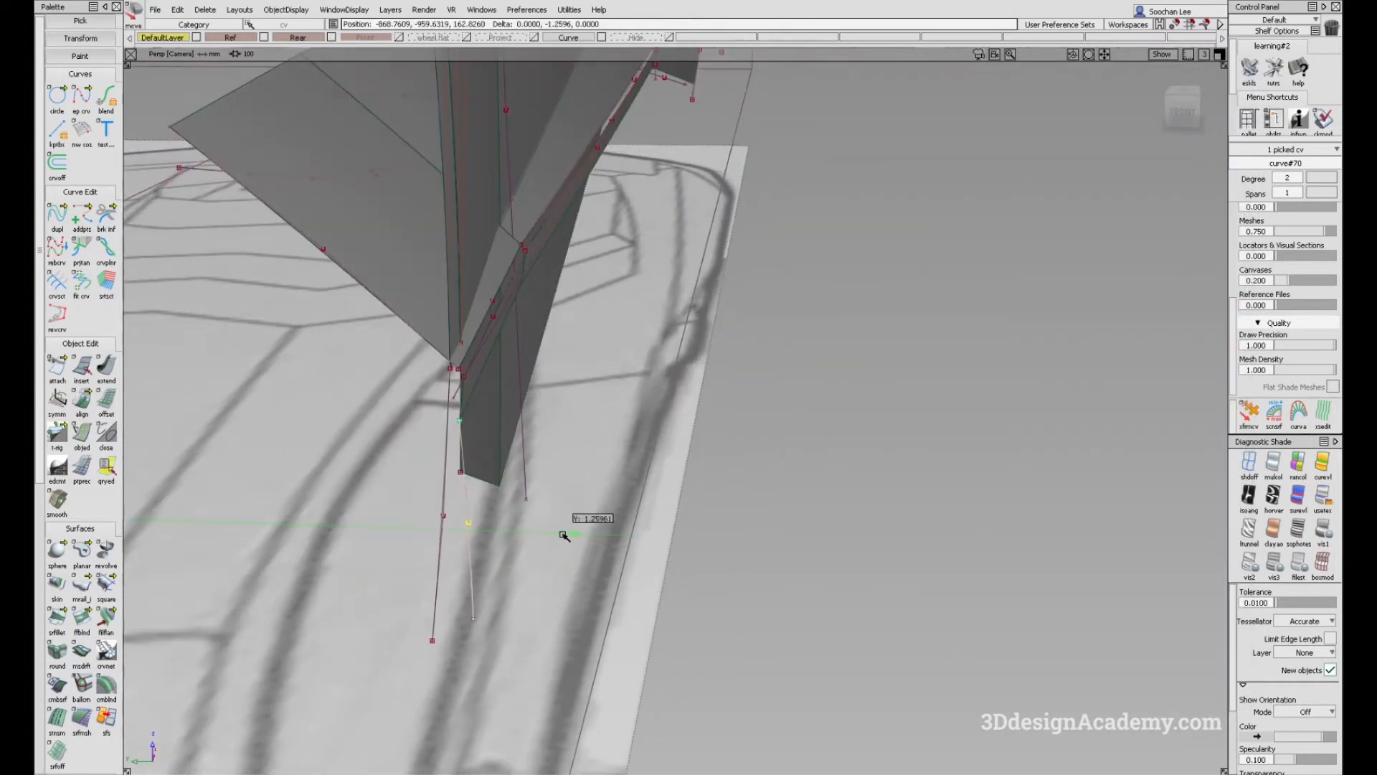
pyautogui.keyDown('ctrl'); pyautogui.keyDown('shift'); pyautogui.moveTo(529, 614); pyautogui.dragTo(445, 375); pyautogui.keyUp('shift'); pyautogui.keyUp('ctrl')
# Step: Stretch the lower end of the new curve inward toward the end of the wheel arch's lower curve
pyautogui.moveTo(83, 217); pyautogui.dragTo(156, 216)
pyautogui.keyDown('alt'); pyautogui.keyDown('shift'); pyautogui.moveTo(513, 566); pyautogui.dragTo(459, 572); pyautogui.keyUp('shift'); pyautogui.keyUp('alt')
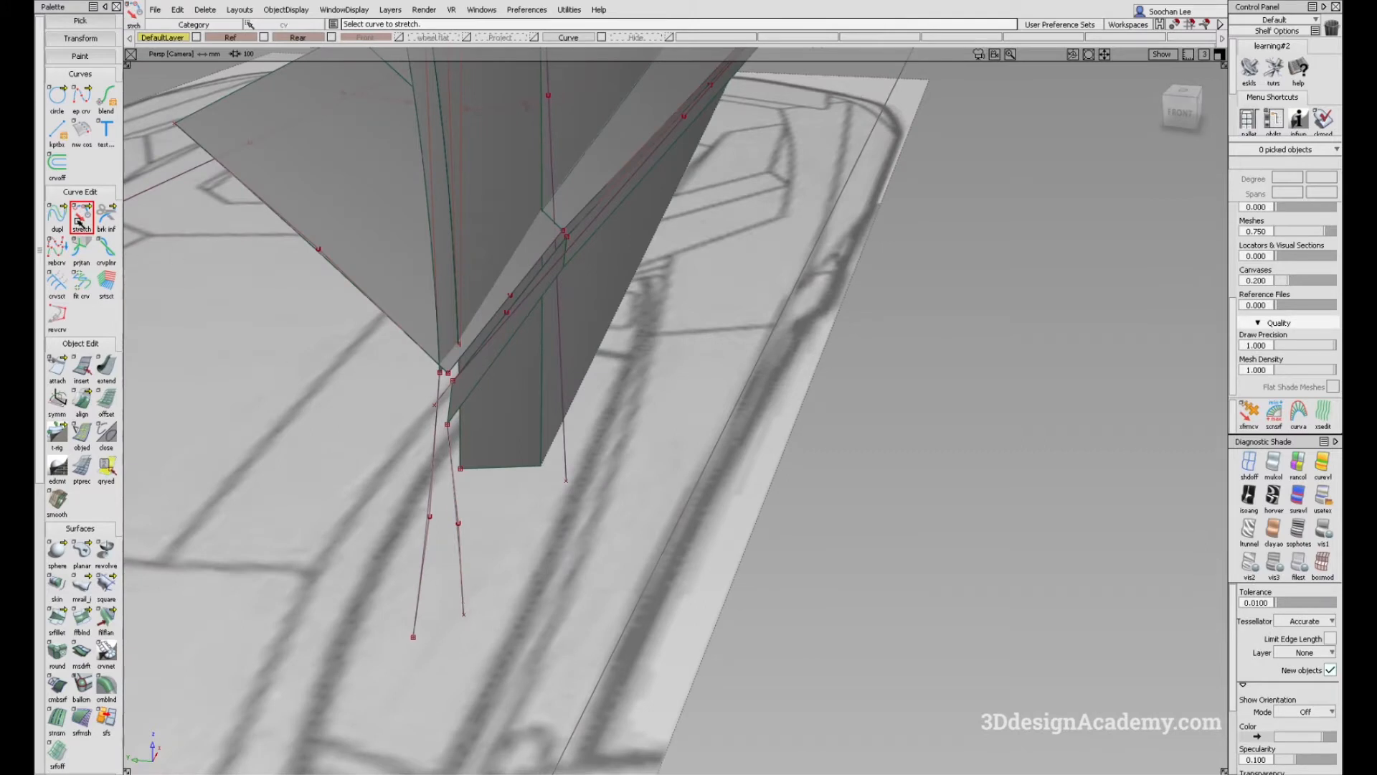
pyautogui.keyDown('alt'); pyautogui.keyDown('shift'); pyautogui.moveTo(463, 588); pyautogui.dragTo(455, 608); pyautogui.keyUp('shift'); pyautogui.keyUp('alt')
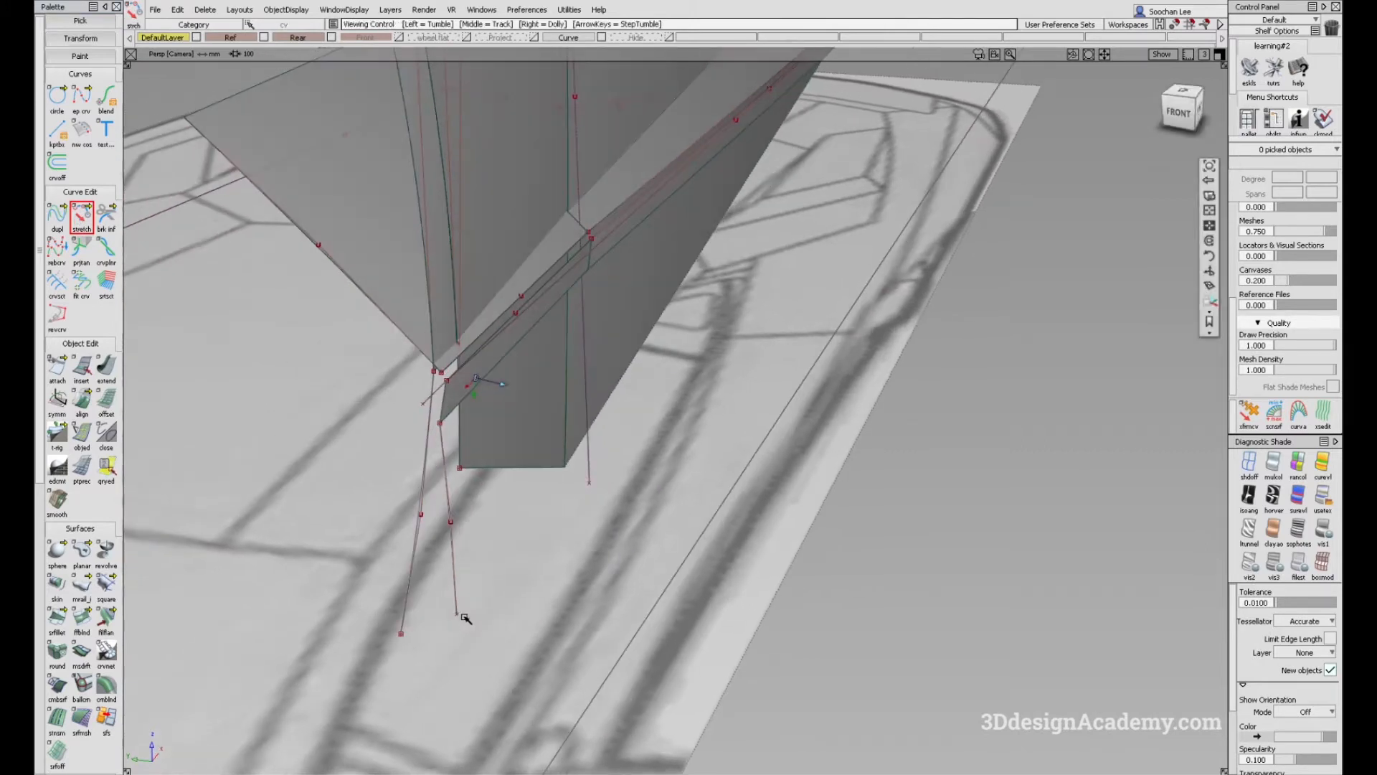
pyautogui.click(458, 616)
pyautogui.moveTo(594, 589)
pyautogui.mouseDown(button='middle')
pyautogui.moveTo(598, 573)
pyautogui.moveTo(577, 572)
pyautogui.mouseUp(button='middle')
pyautogui.keyDown('alt'); pyautogui.keyDown('shift'); pyautogui.moveTo(498, 559); pyautogui.dragTo(480, 581); pyautogui.keyUp('shift'); pyautogui.keyUp('alt')
pyautogui.click(373, 556)
pyautogui.keyDown('alt'); pyautogui.keyDown('shift'); pyautogui.moveTo(333, 556); pyautogui.dragTo(377, 553); pyautogui.keyUp('shift'); pyautogui.keyUp('alt')
# Step: Build a rail surface from the curve behind the front wheel along the narrow sill strip's lower edge
pyautogui.click(79, 586)
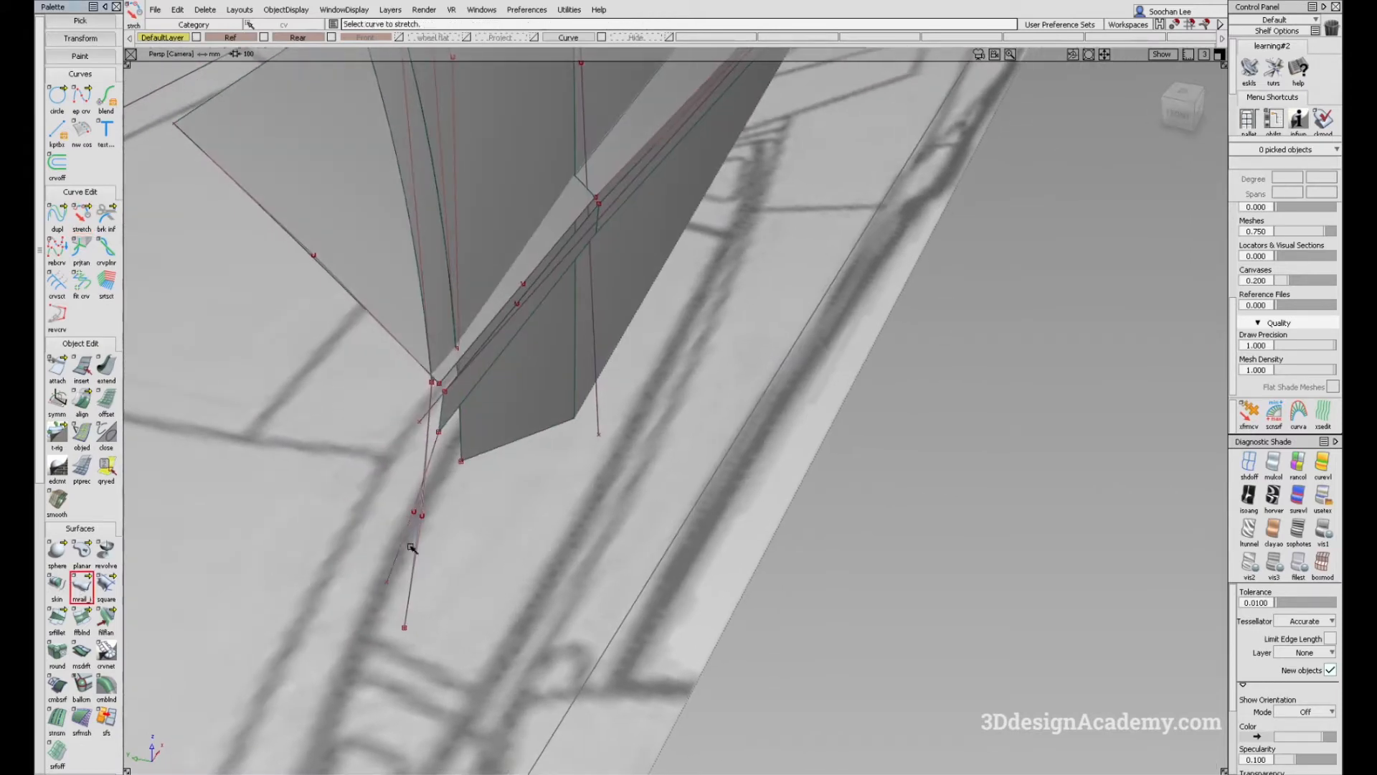
pyautogui.click(399, 551)
pyautogui.keyDown('alt'); pyautogui.keyDown('shift'); pyautogui.moveTo(483, 427); pyautogui.dragTo(502, 402); pyautogui.keyUp('shift'); pyautogui.keyUp('alt')
pyautogui.click(429, 416)
pyautogui.click(406, 485)
pyautogui.press('F6')
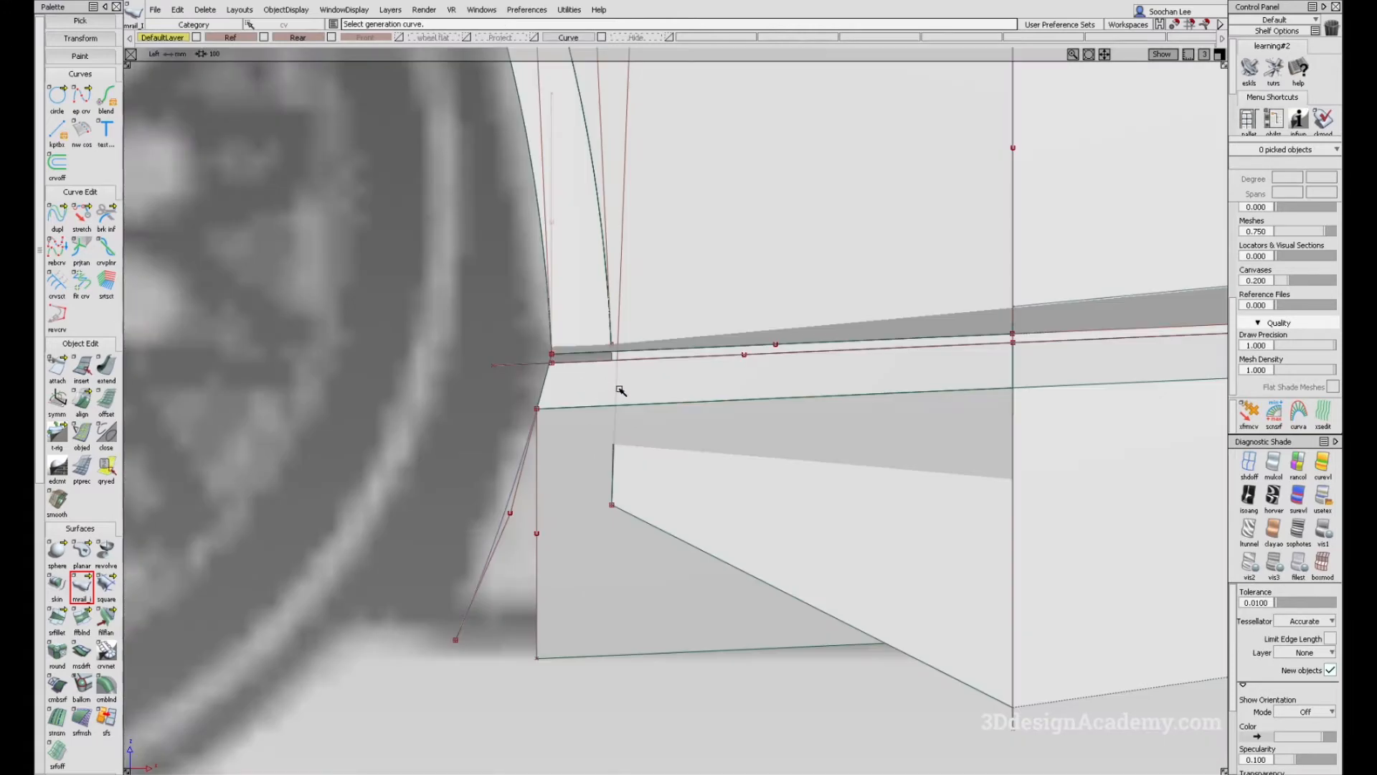
# Step: Compare the new surface's front corner with the three-quarter reference photo and the side blueprint
pyautogui.hotkey('alt', 'Tab')
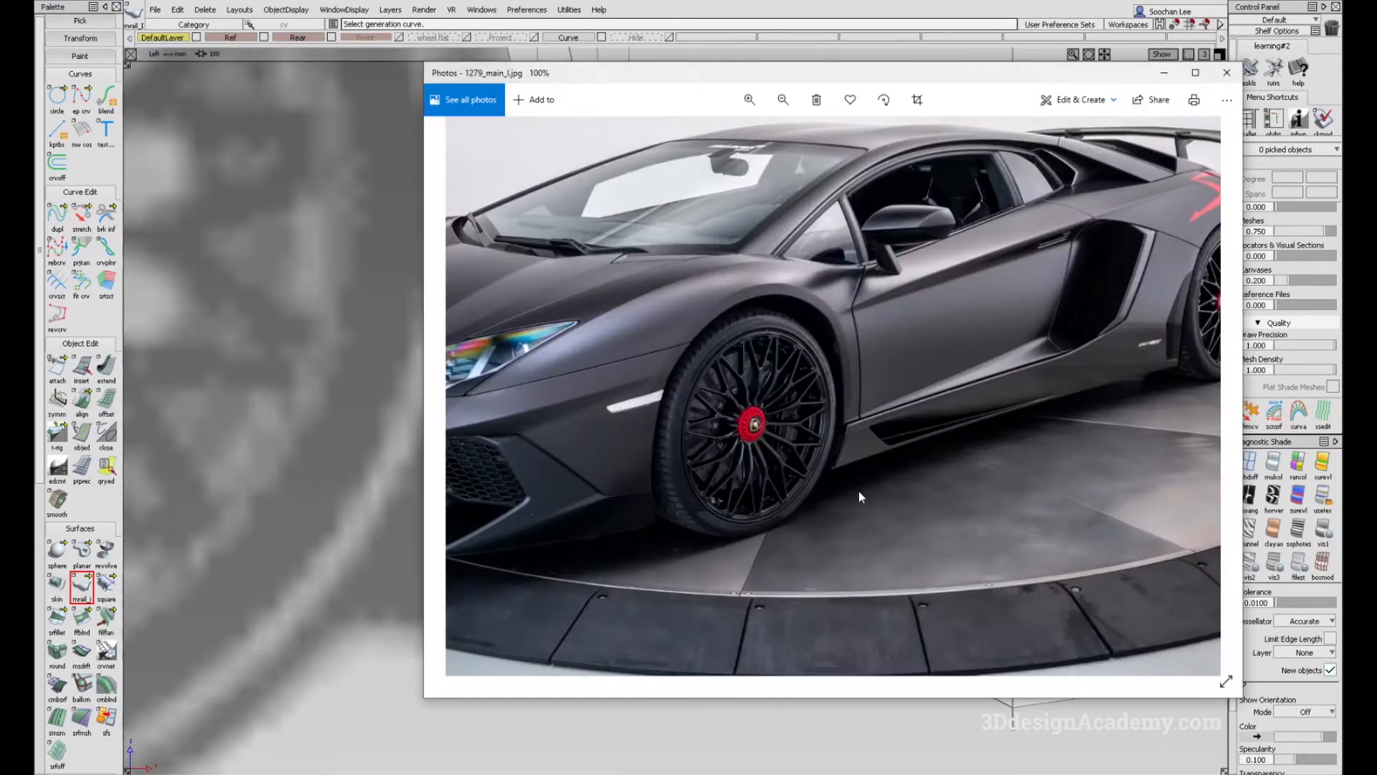
pyautogui.hotkey('alt', 'Tab')
pyautogui.keyDown('alt'); pyautogui.keyDown('shift'); pyautogui.moveTo(904, 467); pyautogui.dragTo(772, 488, button='right'); pyautogui.keyUp('shift'); pyautogui.keyUp('alt')
pyautogui.moveTo(772, 488)
pyautogui.keyDown('alt'); pyautogui.keyDown('shift'); pyautogui.mouseDown(button='middle')
pyautogui.moveTo(660, 464)
pyautogui.moveTo(316, 480)
pyautogui.mouseUp(button='middle'); pyautogui.keyUp('shift'); pyautogui.keyUp('alt')
pyautogui.keyDown('alt'); pyautogui.keyDown('shift'); pyautogui.moveTo(861, 449); pyautogui.dragTo(744, 449, button='right'); pyautogui.keyUp('shift'); pyautogui.keyUp('alt')
pyautogui.keyDown('ctrl'); pyautogui.keyDown('shift'); pyautogui.moveTo(800, 301); pyautogui.dragTo(699, 394); pyautogui.keyUp('shift'); pyautogui.keyUp('ctrl')
pyautogui.keyDown('alt'); pyautogui.keyDown('shift'); pyautogui.moveTo(448, 471); pyautogui.dragTo(614, 504, button='middle'); pyautogui.keyUp('shift'); pyautogui.keyUp('alt')
pyautogui.click(731, 433)
pyautogui.press('F8')
pyautogui.keyDown('alt'); pyautogui.keyDown('shift'); pyautogui.moveTo(861, 409); pyautogui.dragTo(739, 409, button='right'); pyautogui.keyUp('shift'); pyautogui.keyUp('alt')
pyautogui.keyDown('alt'); pyautogui.keyDown('shift'); pyautogui.moveTo(739, 409); pyautogui.dragTo(704, 424); pyautogui.keyUp('shift'); pyautogui.keyUp('alt')
pyautogui.keyDown('ctrl'); pyautogui.keyDown('shift'); pyautogui.moveTo(582, 409); pyautogui.dragTo(574, 502); pyautogui.keyUp('shift'); pyautogui.keyUp('ctrl')
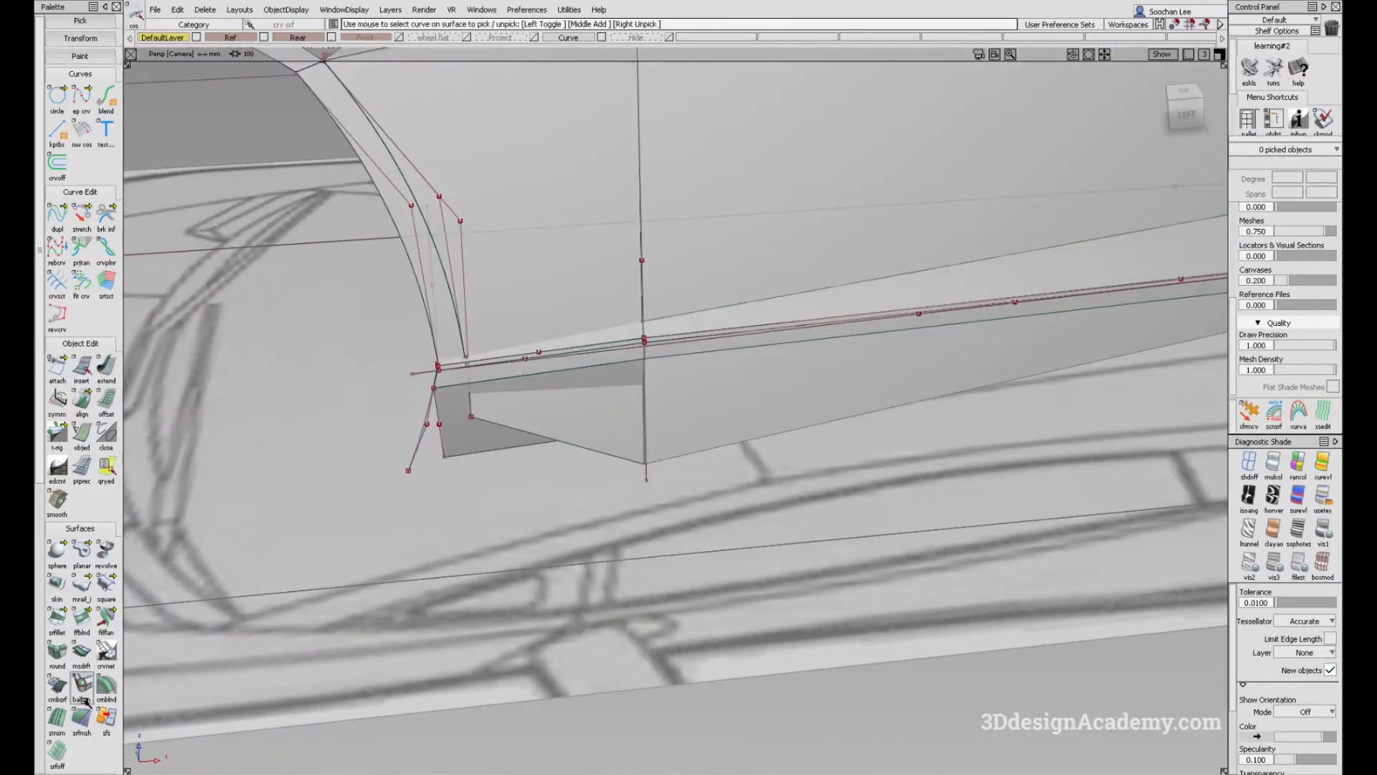
pyautogui.scroll(-3, 84, 710)
pyautogui.click(81, 720)
pyautogui.click(839, 215)
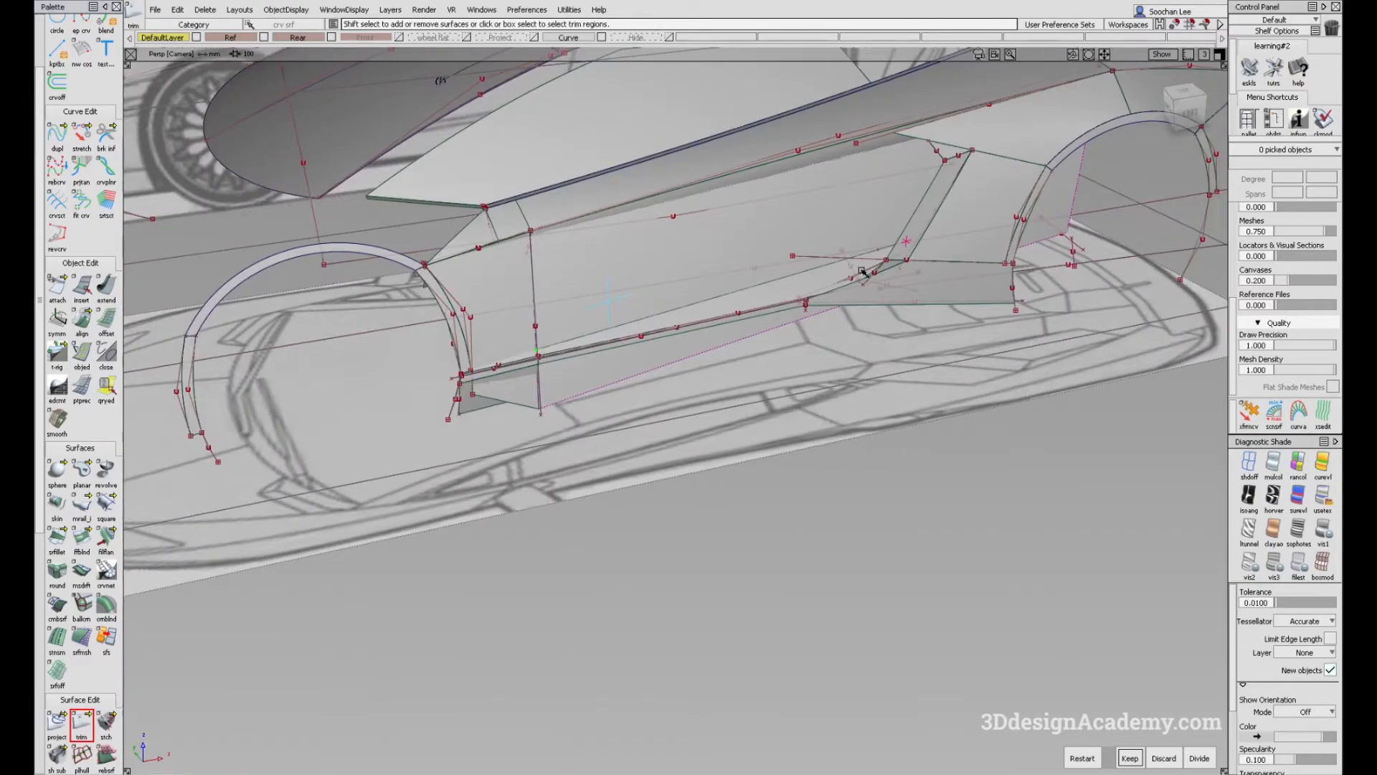
pyautogui.keyDown('alt'); pyautogui.keyDown('shift'); pyautogui.moveTo(862, 271); pyautogui.dragTo(926, 227, button='right'); pyautogui.keyUp('shift'); pyautogui.keyUp('alt')
pyautogui.keyDown('alt'); pyautogui.keyDown('shift'); pyautogui.moveTo(926, 227); pyautogui.dragTo(888, 295); pyautogui.keyUp('shift'); pyautogui.keyUp('alt')
pyautogui.keyDown('alt'); pyautogui.keyDown('shift'); pyautogui.moveTo(888, 295); pyautogui.dragTo(955, 292, button='right'); pyautogui.keyUp('shift'); pyautogui.keyUp('alt')
pyautogui.keyDown('alt'); pyautogui.keyDown('shift'); pyautogui.moveTo(955, 292); pyautogui.dragTo(911, 286); pyautogui.keyUp('shift'); pyautogui.keyUp('alt')
pyautogui.keyDown('alt'); pyautogui.keyDown('shift'); pyautogui.moveTo(911, 286); pyautogui.dragTo(871, 315, button='right'); pyautogui.keyUp('shift'); pyautogui.keyUp('alt')
pyautogui.moveTo(976, 305)
pyautogui.keyDown('alt'); pyautogui.keyDown('shift'); pyautogui.mouseDown()
pyautogui.moveTo(929, 294)
pyautogui.moveTo(890, 308)
pyautogui.moveTo(954, 302)
pyautogui.moveTo(1005, 272)
pyautogui.moveTo(646, 512)
pyautogui.mouseUp(); pyautogui.keyUp('shift'); pyautogui.keyUp('alt')
# Step: Isolate the two side surfaces and the long sill curve crossing them by hiding all other objects
pyautogui.keyDown('ctrl'); pyautogui.keyDown('shift'); pyautogui.moveTo(708, 274); pyautogui.dragTo(539, 381); pyautogui.keyUp('shift'); pyautogui.keyUp('ctrl')
pyautogui.keyDown('alt'); pyautogui.keyDown('shift'); pyautogui.moveTo(684, 385); pyautogui.dragTo(671, 370); pyautogui.keyUp('shift'); pyautogui.keyUp('alt')
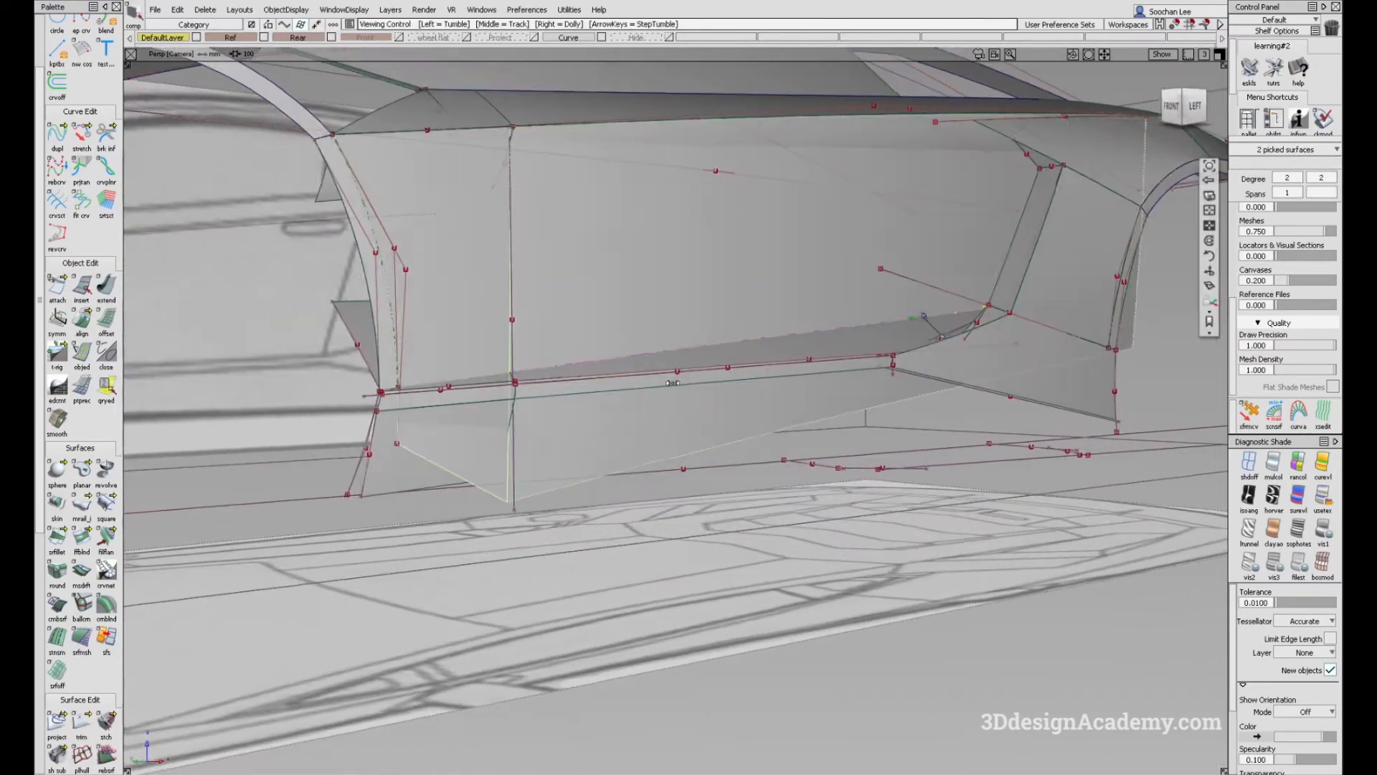
pyautogui.press('F6')
pyautogui.click(538, 403)
pyautogui.keyDown('alt'); pyautogui.keyDown('shift'); pyautogui.moveTo(538, 403); pyautogui.dragTo(610, 357, button='right'); pyautogui.keyUp('shift'); pyautogui.keyUp('alt')
pyautogui.moveTo(615, 242)
pyautogui.keyDown('ctrl'); pyautogui.keyDown('shift'); pyautogui.mouseDown()
pyautogui.moveTo(512, 372)
pyautogui.moveTo(521, 434)
pyautogui.mouseUp(); pyautogui.keyUp('shift'); pyautogui.keyUp('ctrl')
pyautogui.click(545, 412)
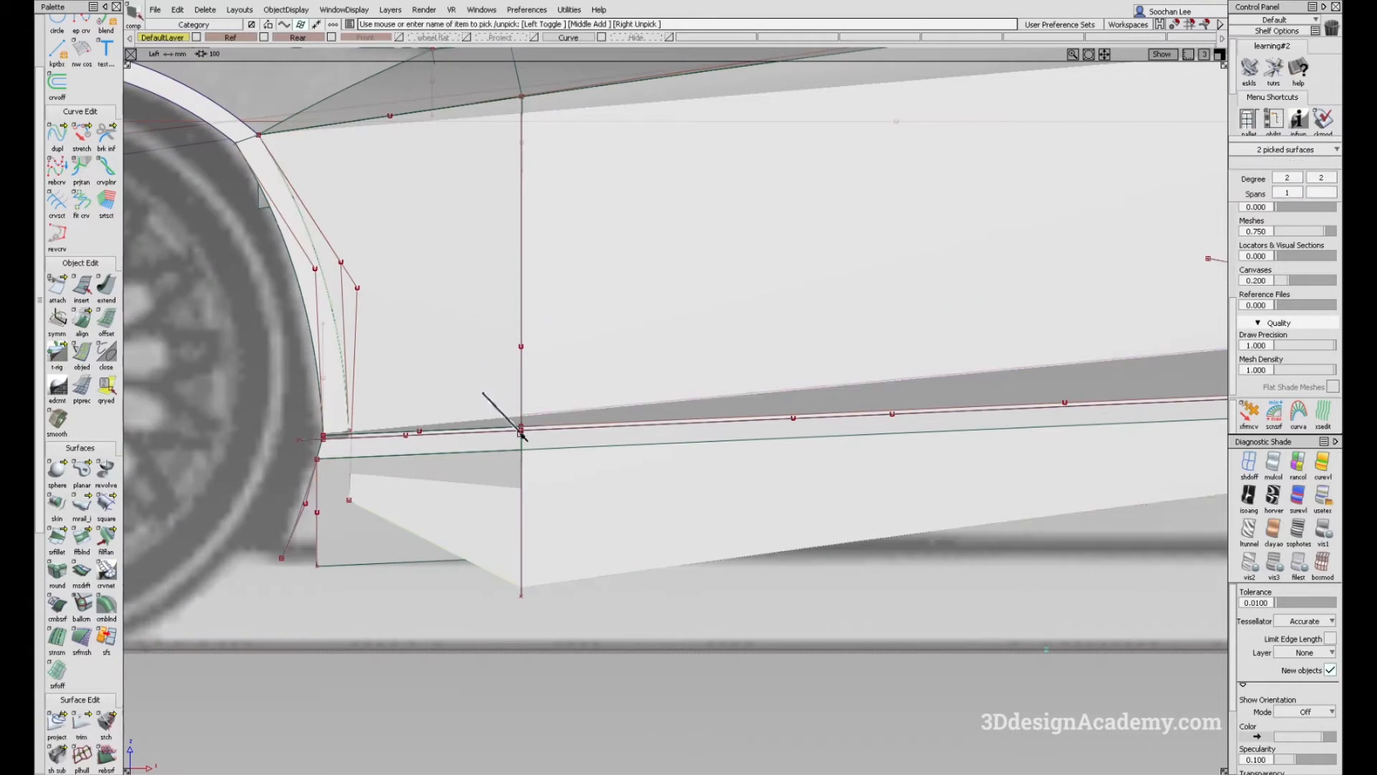
pyautogui.click(505, 437)
pyautogui.click(546, 436)
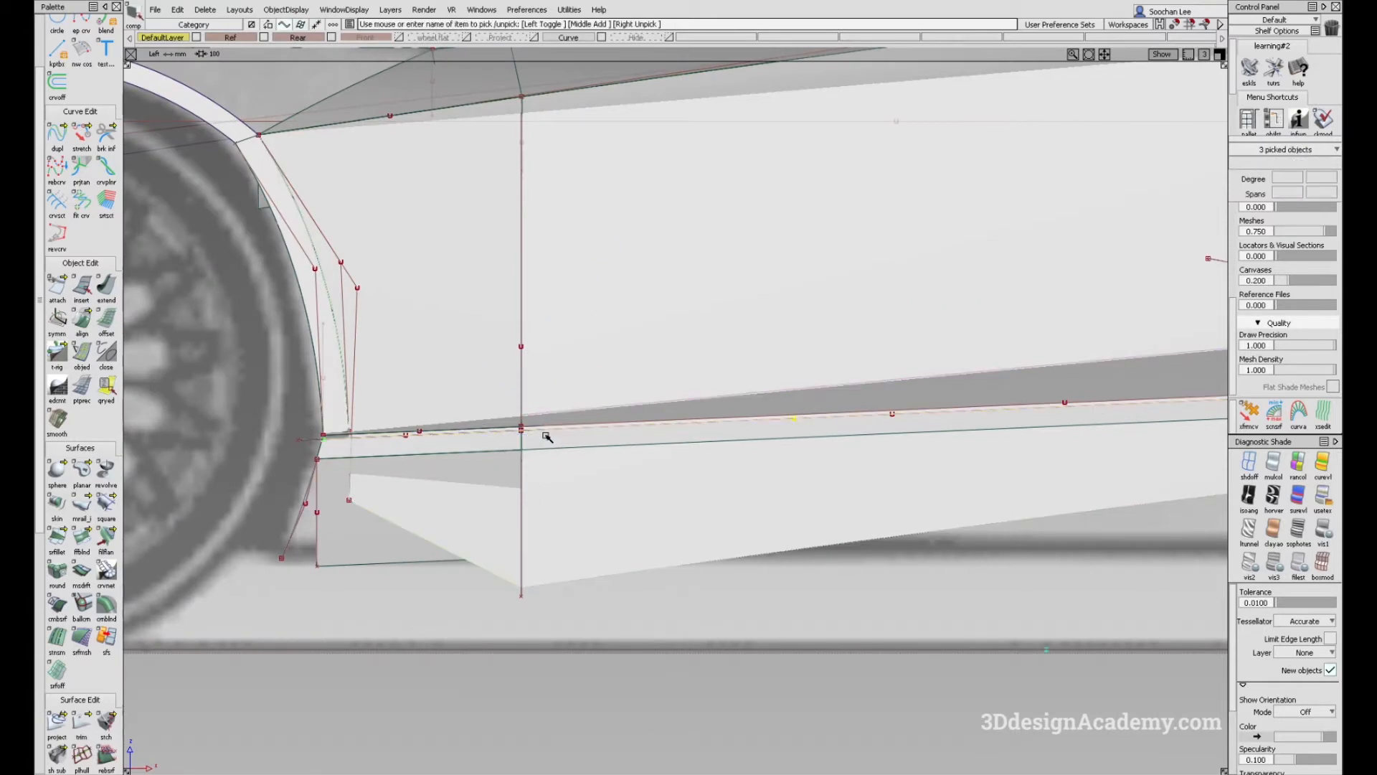
pyautogui.keyDown('ctrl'); pyautogui.keyDown('shift'); pyautogui.moveTo(546, 493); pyautogui.dragTo(521, 405); pyautogui.keyUp('shift'); pyautogui.keyUp('ctrl')
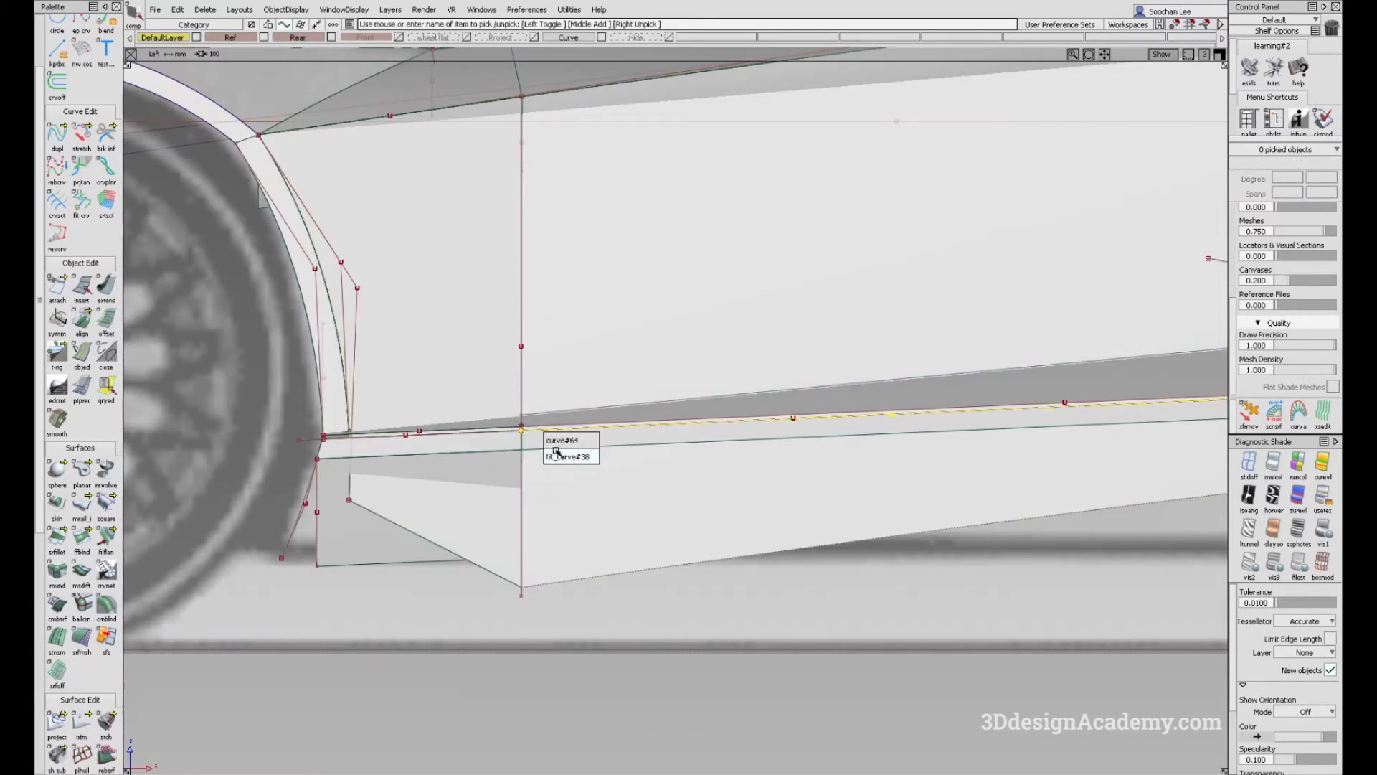
pyautogui.click(559, 441)
pyautogui.keyDown('ctrl'); pyautogui.keyDown('shift'); pyautogui.moveTo(570, 231); pyautogui.dragTo(493, 314); pyautogui.keyUp('shift'); pyautogui.keyUp('ctrl')
pyautogui.click(587, 313)
pyautogui.click(285, 9)
pyautogui.click(337, 75)
# Step: Project the sill curve onto the two side surfaces along the side view direction
pyautogui.keyDown('ctrl'); pyautogui.keyDown('shift'); pyautogui.moveTo(510, 408); pyautogui.dragTo(505, 399); pyautogui.keyUp('shift'); pyautogui.keyUp('ctrl')
pyautogui.keyDown('alt'); pyautogui.keyDown('shift'); pyautogui.moveTo(492, 388); pyautogui.dragTo(637, 412, button='right'); pyautogui.keyUp('shift'); pyautogui.keyUp('alt')
pyautogui.keyDown('ctrl'); pyautogui.keyDown('shift'); pyautogui.moveTo(561, 503); pyautogui.dragTo(553, 408); pyautogui.keyUp('shift'); pyautogui.keyUp('ctrl')
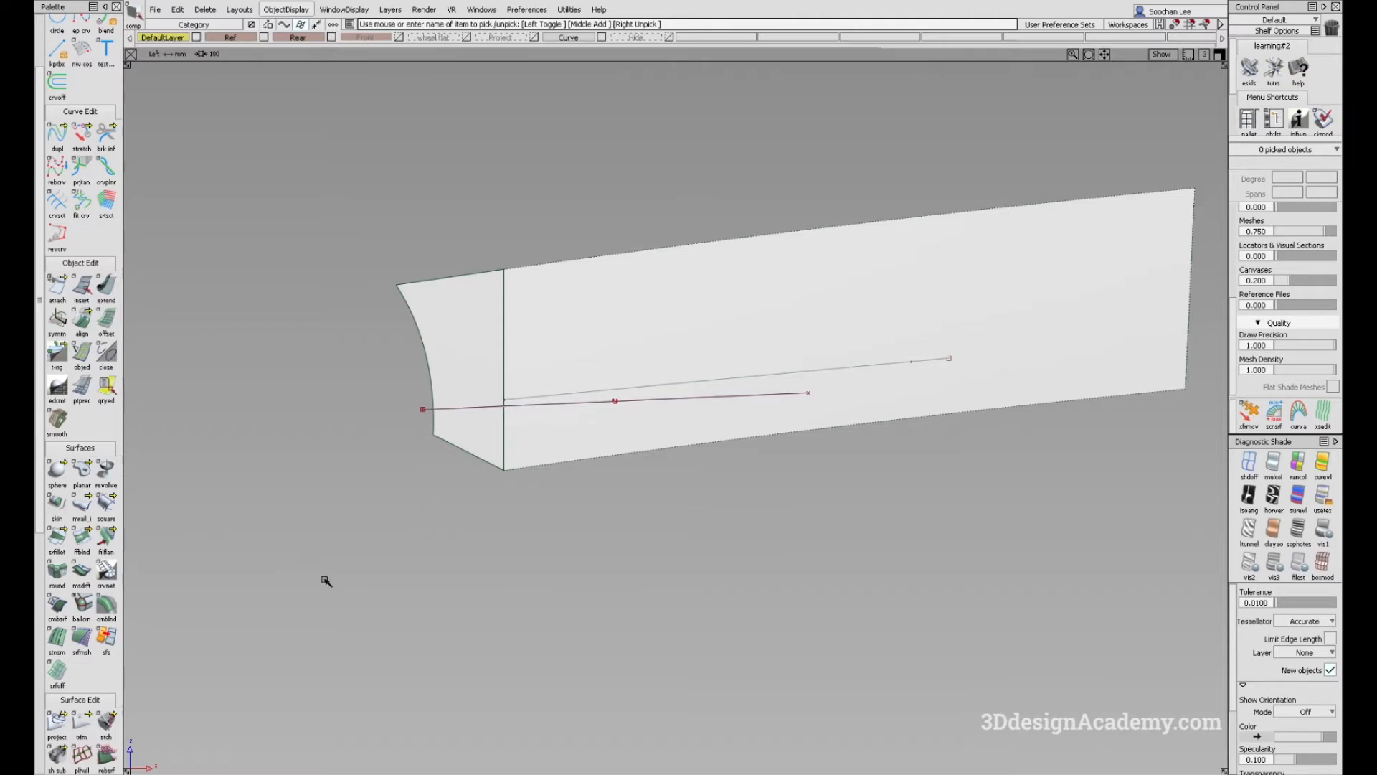
pyautogui.click(57, 721)
pyautogui.click(565, 433)
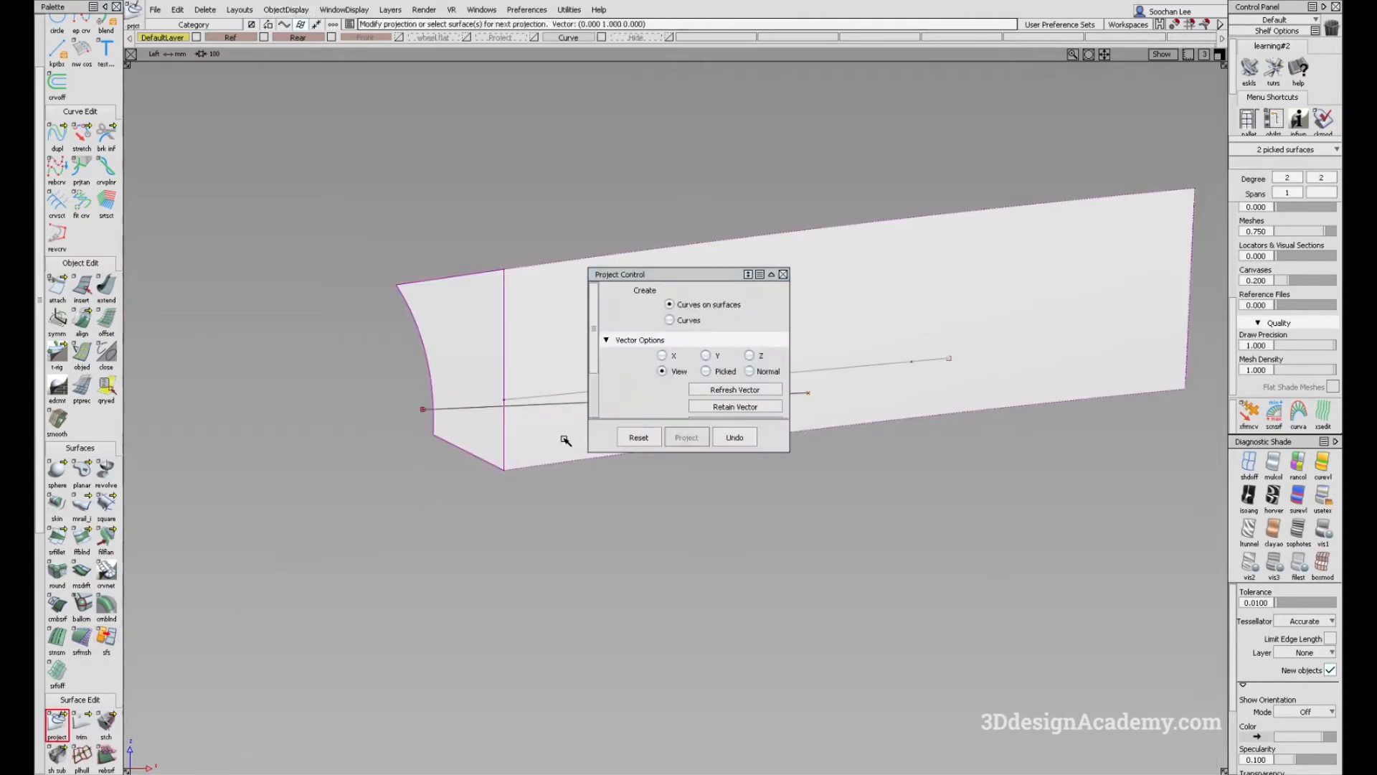
pyautogui.keyDown('alt'); pyautogui.keyDown('shift'); pyautogui.moveTo(565, 434); pyautogui.dragTo(455, 463, button='middle'); pyautogui.keyUp('shift'); pyautogui.keyUp('alt')
# Step: Trim away the larger side surface below the projected curve, using Extend set to Selected to lengthen the curve's rear end
pyautogui.click(105, 287)
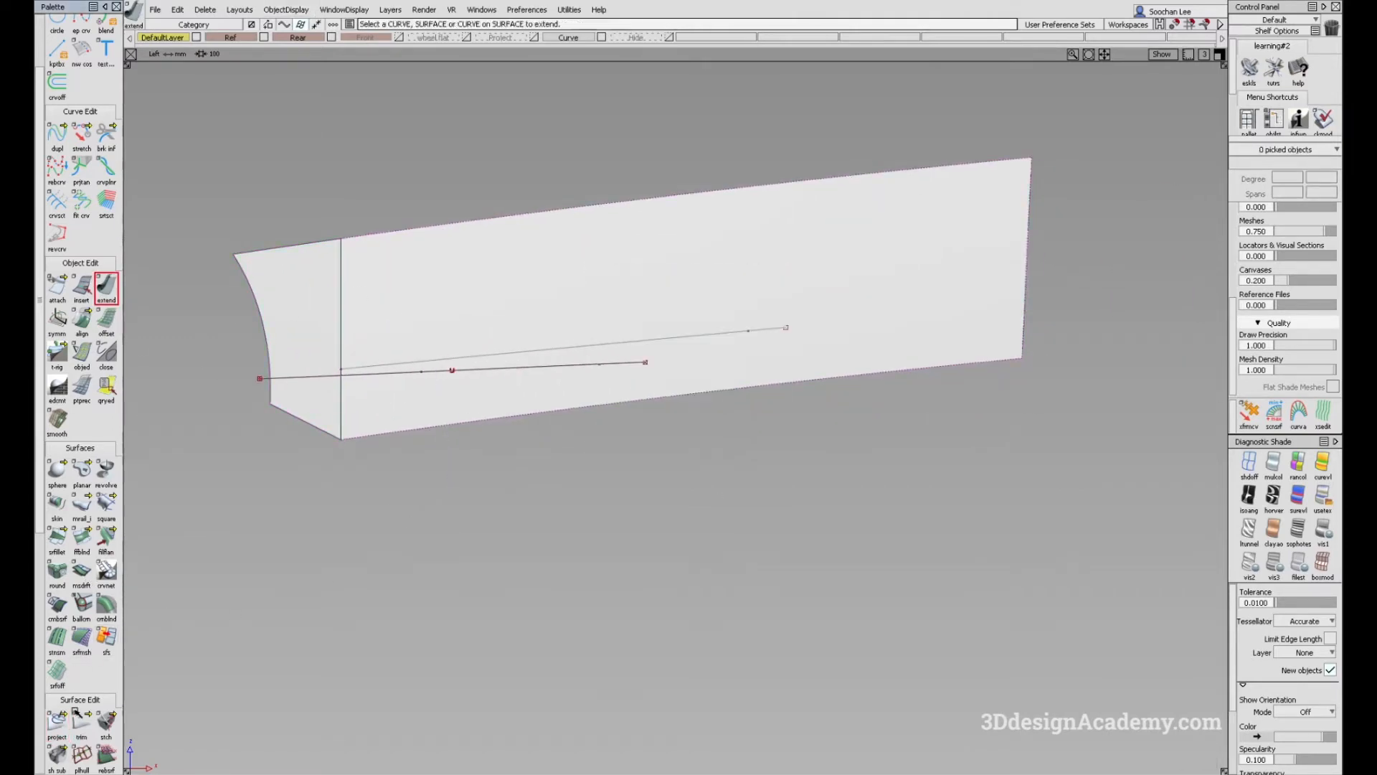
pyautogui.click(688, 341)
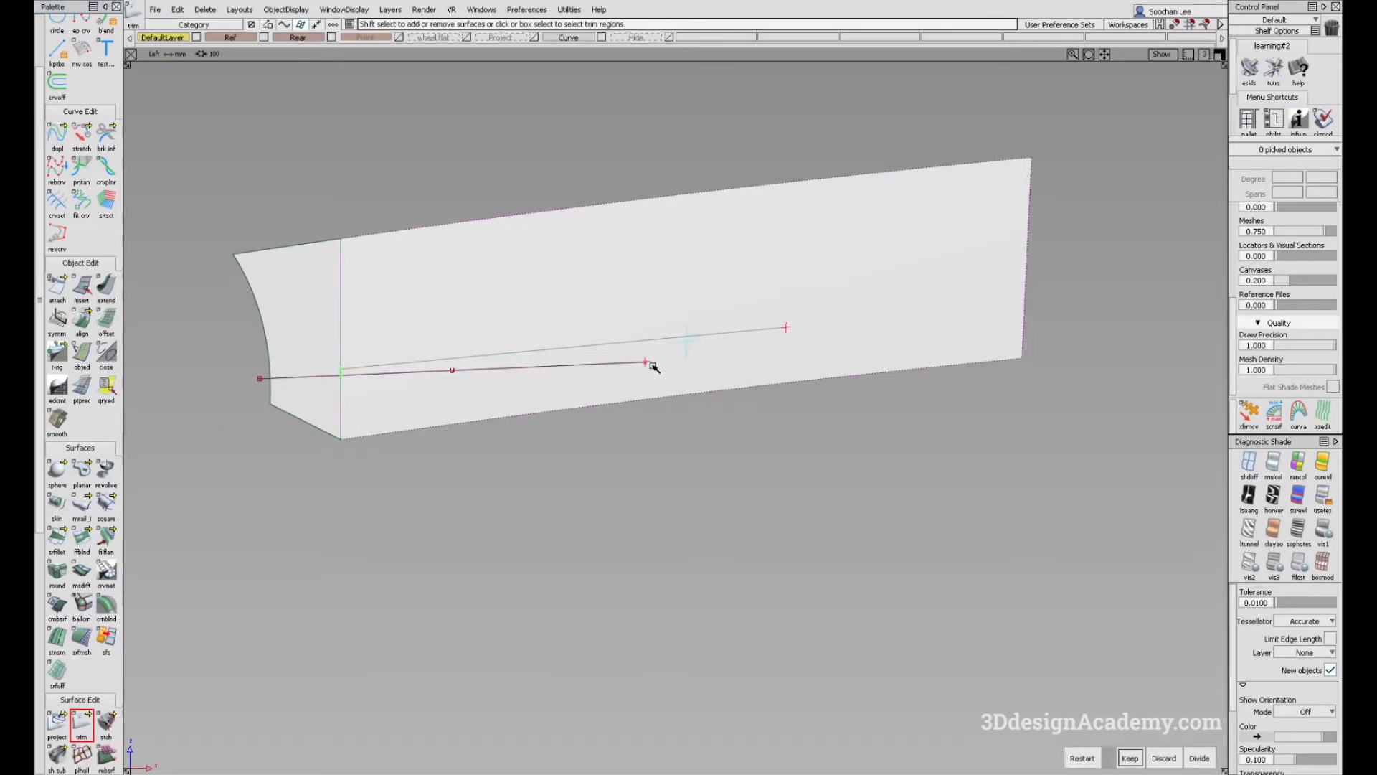
pyautogui.doubleClick(79, 718)
pyautogui.click(695, 308)
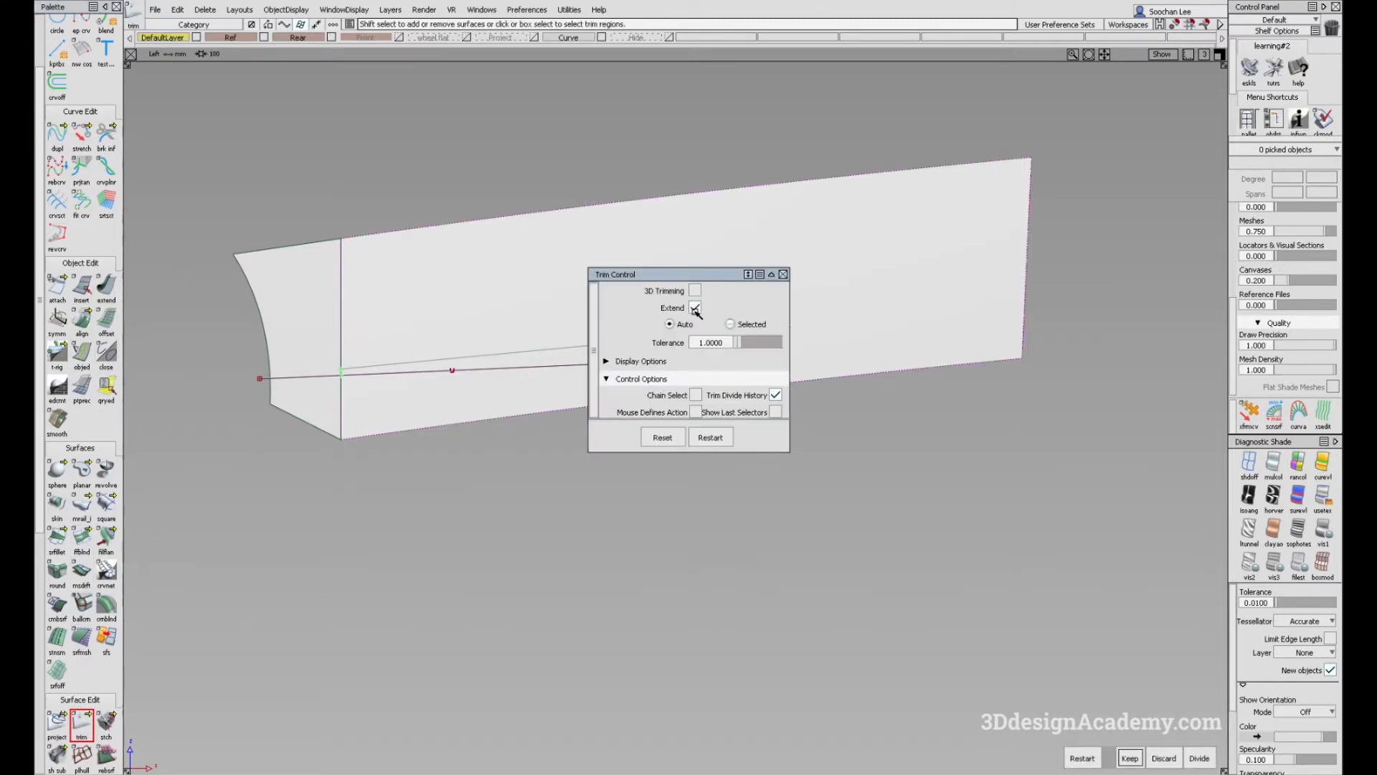
pyautogui.click(750, 323)
pyautogui.moveTo(731, 274); pyautogui.dragTo(589, 473)
pyautogui.click(648, 360)
pyautogui.press('Return')
pyautogui.press('space')
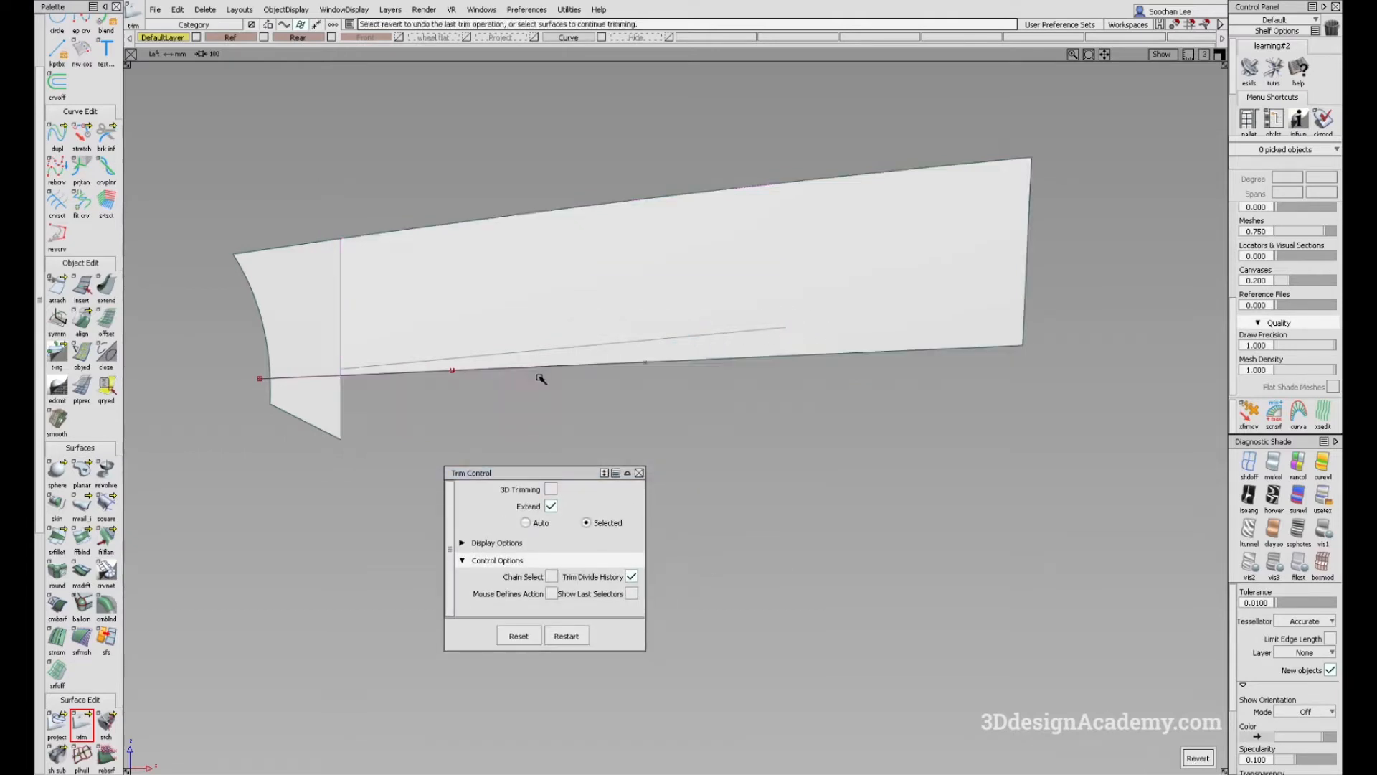
# Step: Trim away the small front surface below the projected curve, keeping its upper part
pyautogui.keyDown('alt'); pyautogui.keyDown('shift'); pyautogui.moveTo(693, 352); pyautogui.dragTo(894, 352, button='middle'); pyautogui.keyUp('shift'); pyautogui.keyUp('alt')
pyautogui.click(519, 367)
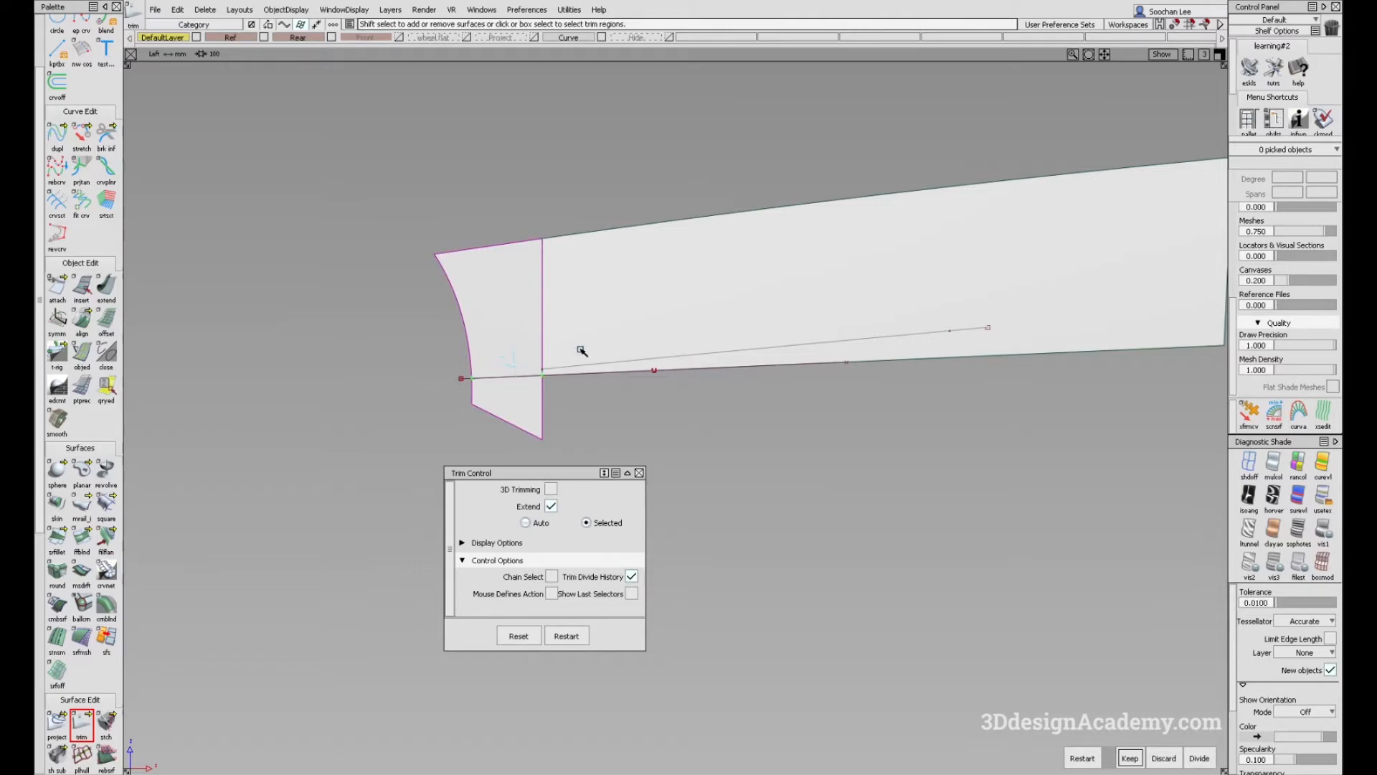
pyautogui.keyDown('alt'); pyautogui.keyDown('shift'); pyautogui.moveTo(594, 417); pyautogui.dragTo(578, 418, button='middle'); pyautogui.keyUp('shift'); pyautogui.keyUp('alt')
pyautogui.press('space')
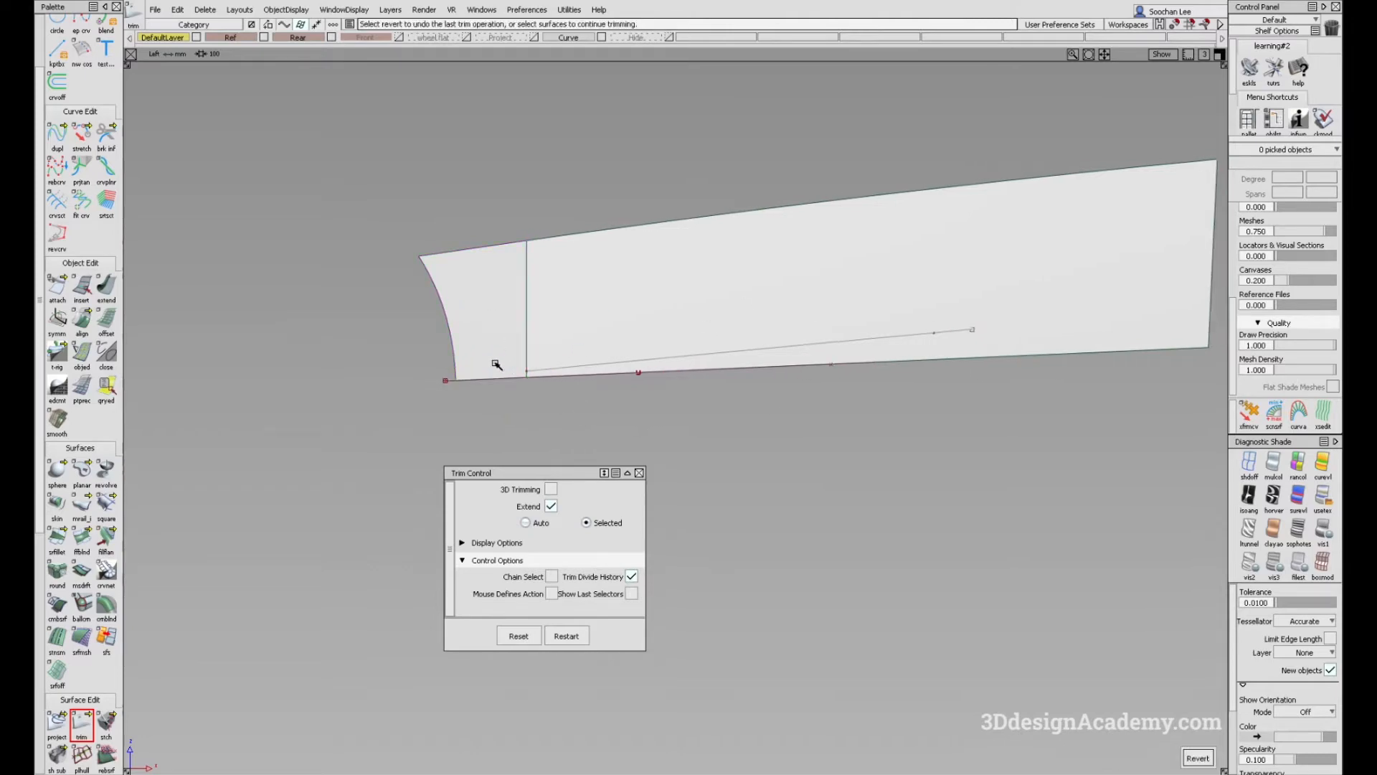
# Step: Redisplay all hidden objects in the perspective view and dismiss the trim options
pyautogui.press('F8')
pyautogui.click(270, 10)
pyautogui.click(271, 44)
pyautogui.keyDown('alt'); pyautogui.keyDown('shift'); pyautogui.moveTo(602, 273); pyautogui.dragTo(652, 444); pyautogui.keyUp('shift'); pyautogui.keyUp('alt')
pyautogui.click(639, 473)
# Step: Move the middle CV of the curve at the lower surface's front edge about -2.2 mm in Y, following the three-quarter photo
pyautogui.keyDown('alt'); pyautogui.keyDown('shift'); pyautogui.moveTo(546, 391); pyautogui.dragTo(621, 303); pyautogui.keyUp('shift'); pyautogui.keyUp('alt')
pyautogui.keyDown('alt'); pyautogui.keyDown('shift'); pyautogui.moveTo(502, 368); pyautogui.dragTo(525, 424); pyautogui.keyUp('shift'); pyautogui.keyUp('alt')
pyautogui.keyDown('ctrl'); pyautogui.keyDown('shift'); pyautogui.moveTo(525, 423); pyautogui.dragTo(528, 334); pyautogui.keyUp('shift'); pyautogui.keyUp('ctrl')
pyautogui.hotkey('alt', 'Tab')
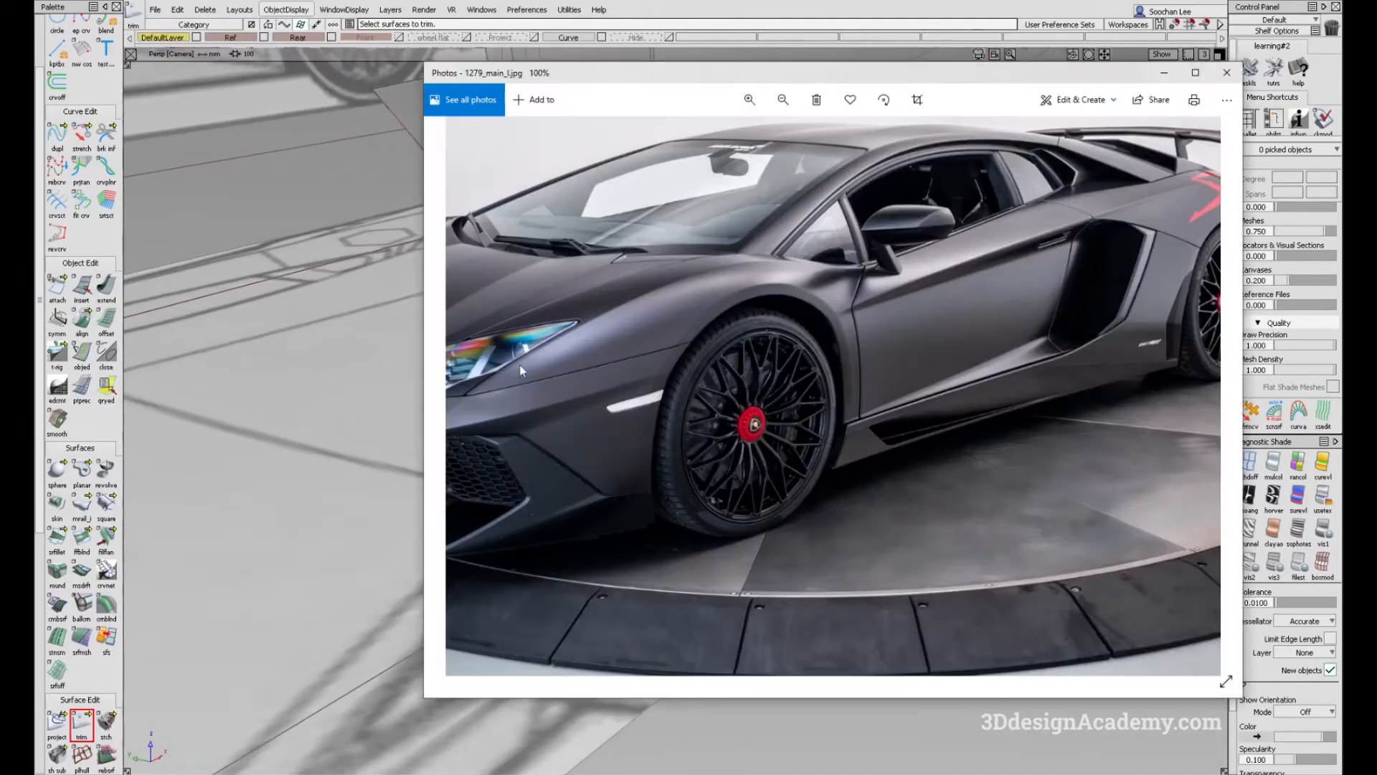
pyautogui.hotkey('alt', 'Tab')
pyautogui.keyDown('ctrl'); pyautogui.keyDown('shift'); pyautogui.moveTo(468, 363); pyautogui.dragTo(503, 372); pyautogui.keyUp('shift'); pyautogui.keyUp('ctrl')
pyautogui.click(502, 370)
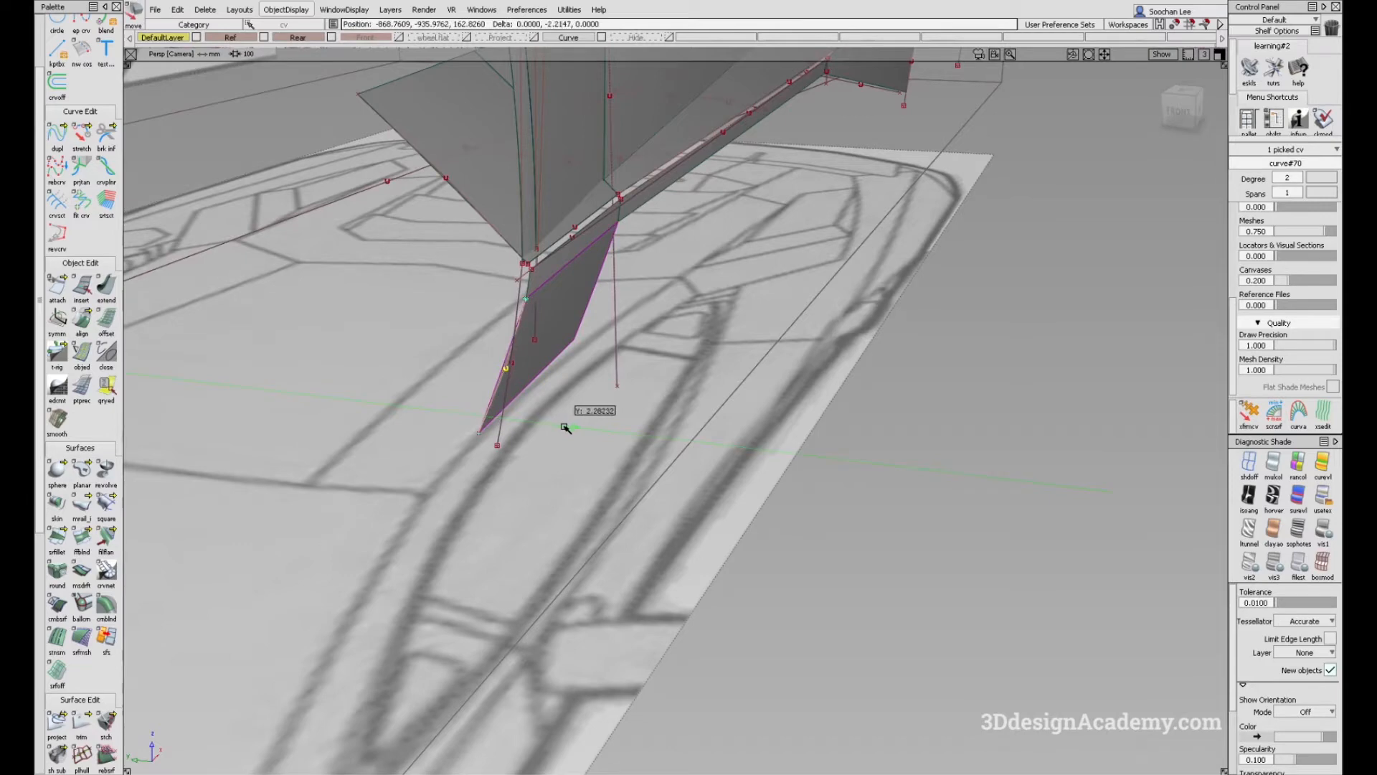
# Step: Hide the curves and construction display and compare the lower front corner's shape with the three-quarter reference photo
pyautogui.hotkey('alt', 'm')
pyautogui.moveTo(563, 416)
pyautogui.keyDown('alt'); pyautogui.keyDown('shift'); pyautogui.mouseDown()
pyautogui.moveTo(637, 382)
pyautogui.moveTo(558, 402)
pyautogui.mouseUp(); pyautogui.keyUp('shift'); pyautogui.keyUp('alt')
pyautogui.hotkey('alt', 'Tab')
pyautogui.hotkey('alt', 'Tab')
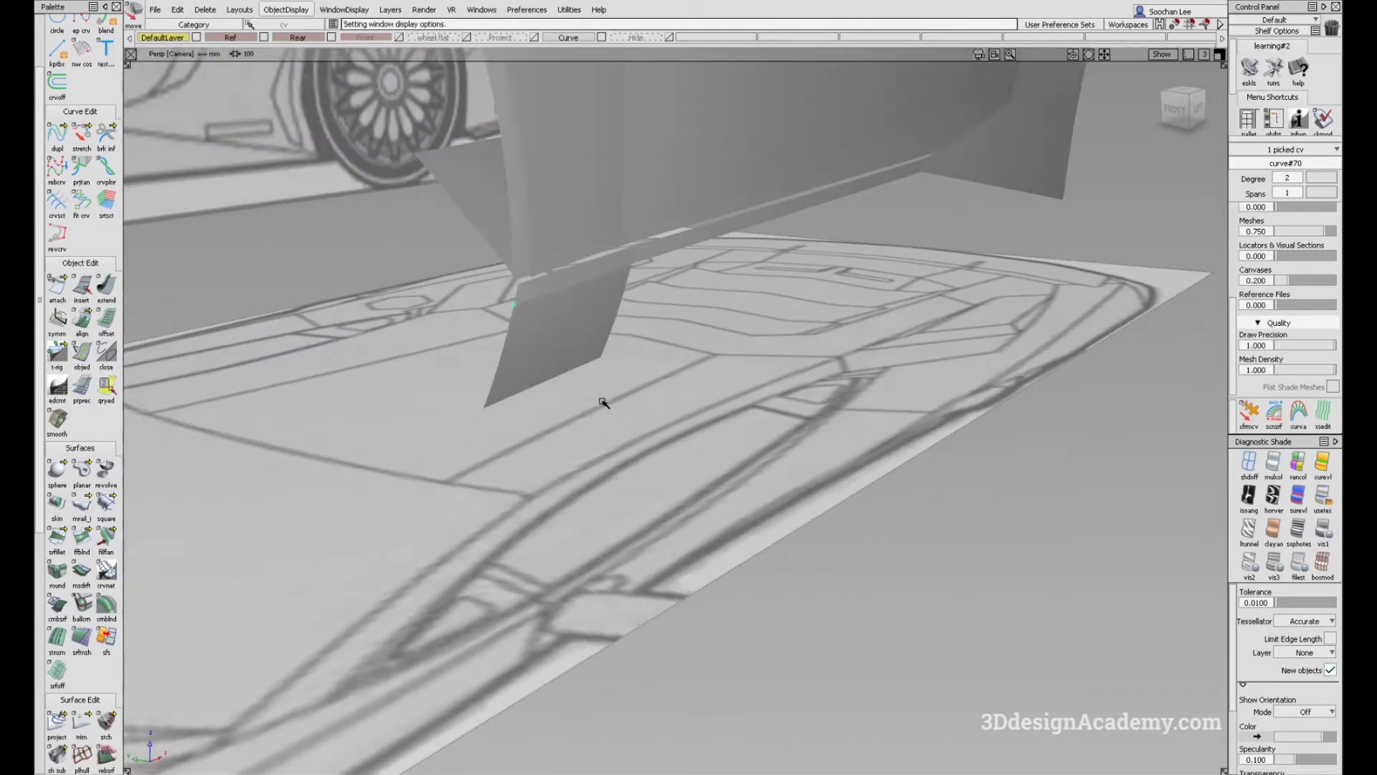
pyautogui.hotkey('alt', 'Tab')
pyautogui.hotkey('alt', 'Tab')
pyautogui.keyDown('alt'); pyautogui.keyDown('shift'); pyautogui.moveTo(518, 337); pyautogui.dragTo(636, 433); pyautogui.keyUp('shift'); pyautogui.keyUp('alt')
pyautogui.keyDown('ctrl'); pyautogui.keyDown('shift'); pyautogui.moveTo(636, 434); pyautogui.dragTo(516, 333, button='right'); pyautogui.keyUp('shift'); pyautogui.keyUp('ctrl')
# Step: Untrim the front end of the narrow sill strip and delete the rail surface hanging below it
pyautogui.keyDown('alt'); pyautogui.keyDown('shift'); pyautogui.moveTo(516, 333); pyautogui.dragTo(524, 373); pyautogui.keyUp('shift'); pyautogui.keyUp('alt')
pyautogui.keyDown('ctrl'); pyautogui.keyDown('shift'); pyautogui.moveTo(523, 373); pyautogui.dragTo(493, 384); pyautogui.keyUp('shift'); pyautogui.keyUp('ctrl')
pyautogui.press('F6')
pyautogui.keyDown('alt'); pyautogui.keyDown('shift'); pyautogui.moveTo(493, 384); pyautogui.dragTo(452, 401, button='right'); pyautogui.keyUp('shift'); pyautogui.keyUp('alt')
pyautogui.keyDown('alt'); pyautogui.keyDown('shift'); pyautogui.moveTo(452, 400); pyautogui.dragTo(545, 393, button='middle'); pyautogui.keyUp('shift'); pyautogui.keyUp('alt')
pyautogui.keyDown('ctrl'); pyautogui.keyDown('shift'); pyautogui.moveTo(602, 329); pyautogui.dragTo(572, 369); pyautogui.keyUp('shift'); pyautogui.keyUp('ctrl')
pyautogui.click(572, 369)
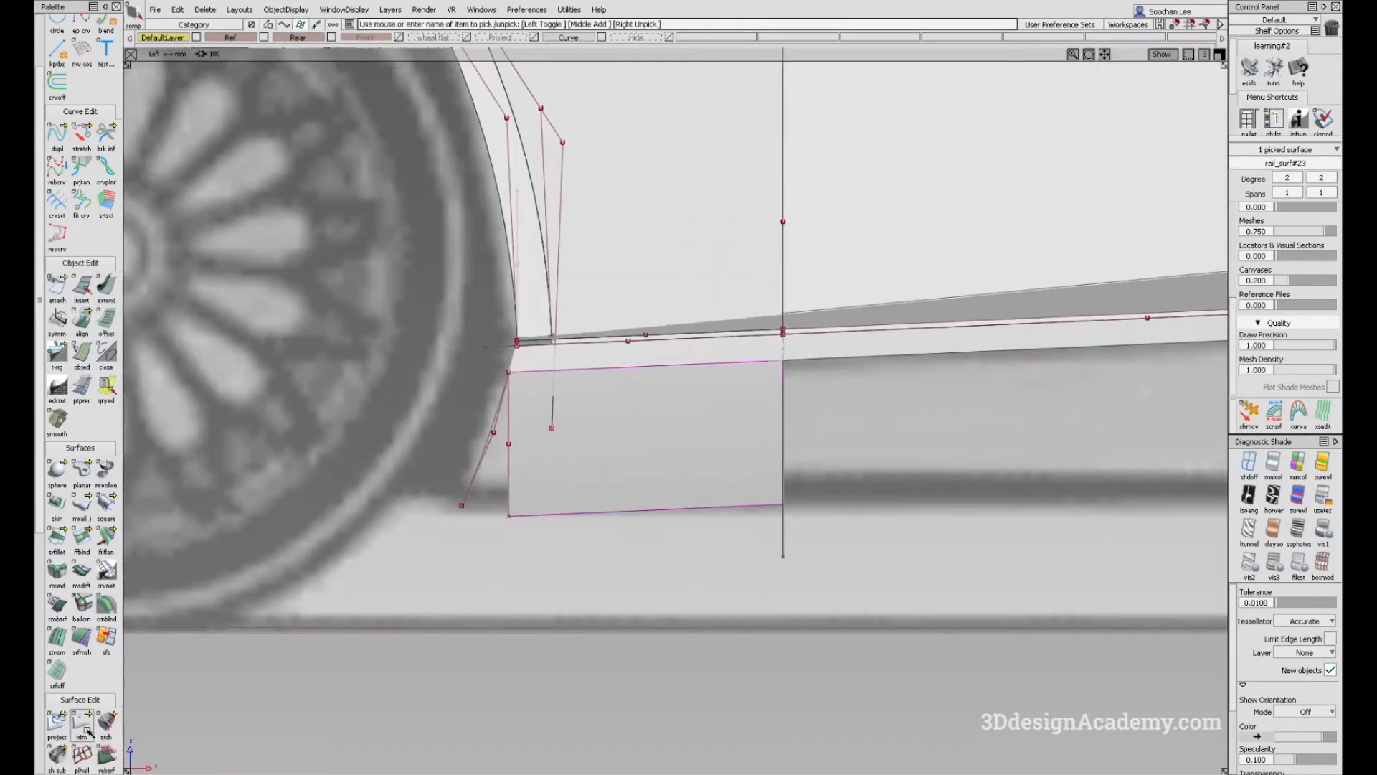
pyautogui.moveTo(88, 729); pyautogui.dragTo(169, 702)
pyautogui.click(553, 426)
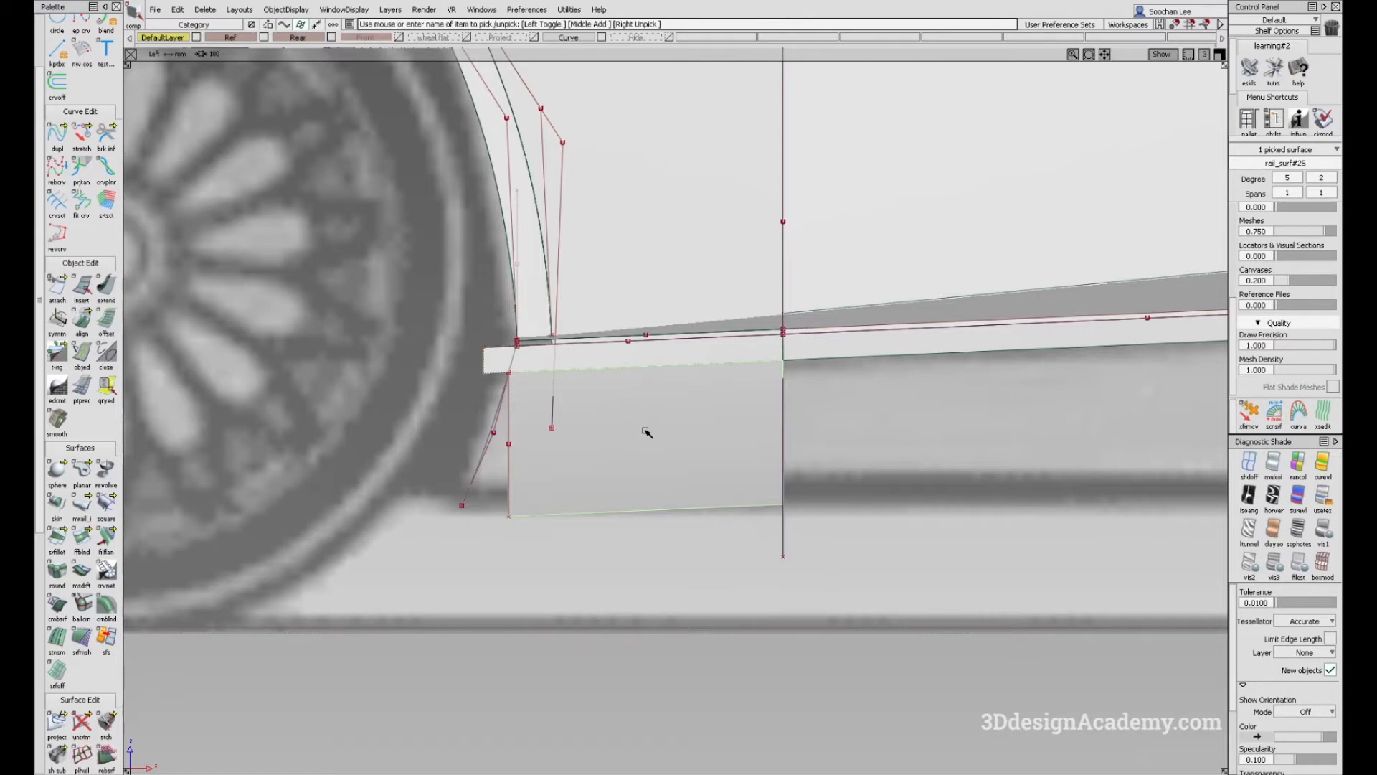
pyautogui.click(626, 431)
pyautogui.press('F8')
# Step: Extend the strip's front edge forward past the wheel arch, using the Extrapolate type with Merge enabled
pyautogui.doubleClick(104, 285)
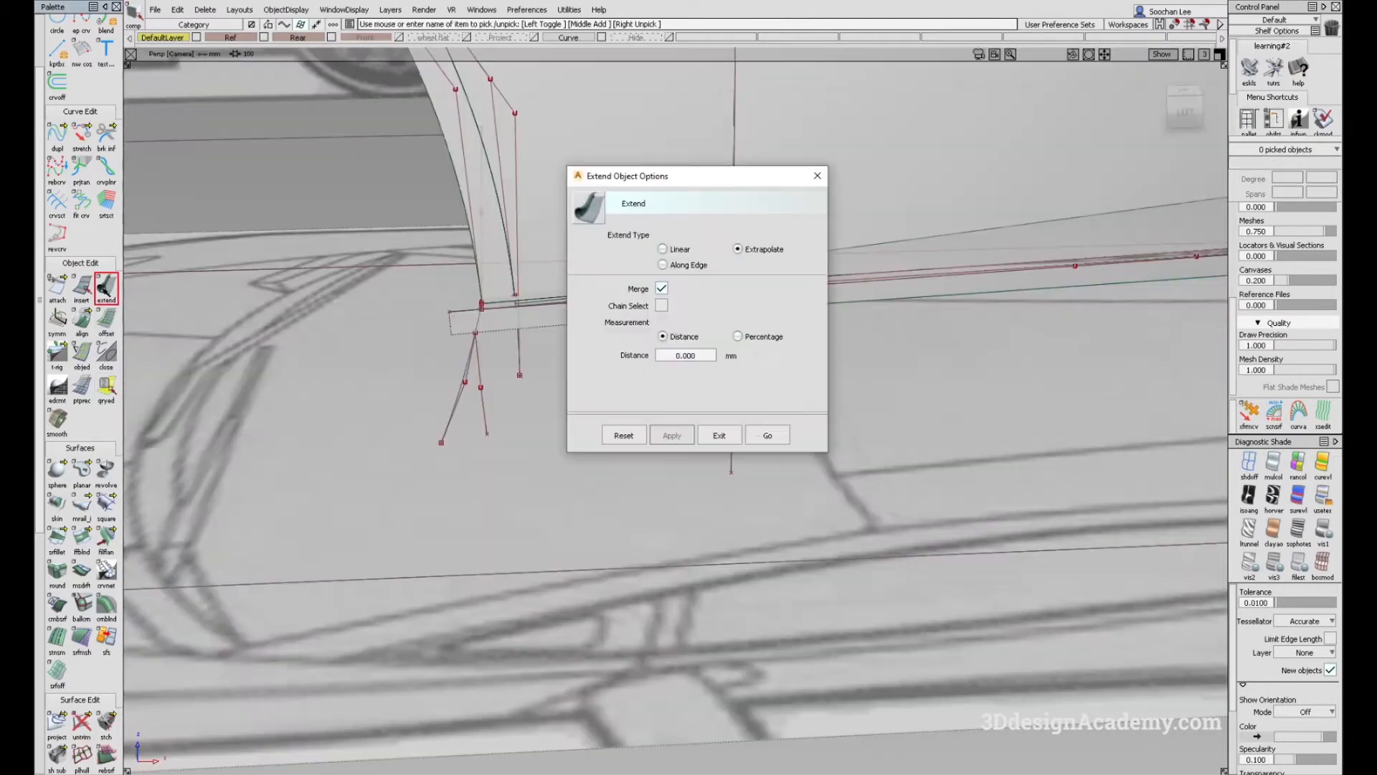
pyautogui.click(768, 435)
pyautogui.scroll(5, 459, 319)
pyautogui.click(453, 322)
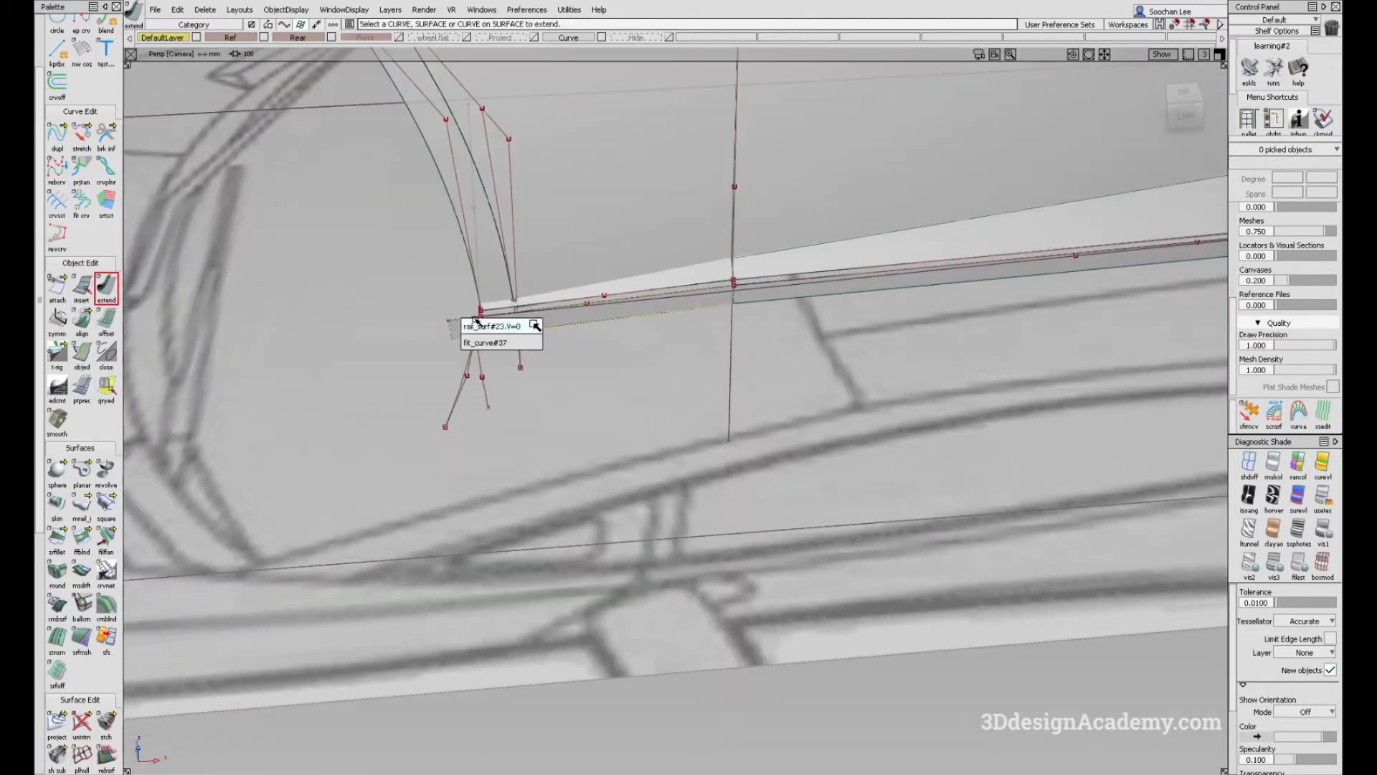
pyautogui.click(534, 341)
pyautogui.moveTo(544, 369); pyautogui.dragTo(589, 377)
# Step: Move the short downward profile curve so that it snaps to the lower front corner of the extended strip
pyautogui.keyDown('alt'); pyautogui.keyDown('shift'); pyautogui.moveTo(574, 374); pyautogui.dragTo(779, 391, button='middle'); pyautogui.keyUp('shift'); pyautogui.keyUp('alt')
pyautogui.keyDown('alt'); pyautogui.keyDown('shift'); pyautogui.moveTo(705, 428); pyautogui.dragTo(693, 382); pyautogui.keyUp('shift'); pyautogui.keyUp('alt')
pyautogui.click(685, 387)
pyautogui.keyDown('ctrl'); pyautogui.keyDown('shift'); pyautogui.moveTo(624, 345); pyautogui.dragTo(624, 345, button='right'); pyautogui.keyUp('shift'); pyautogui.keyUp('ctrl')
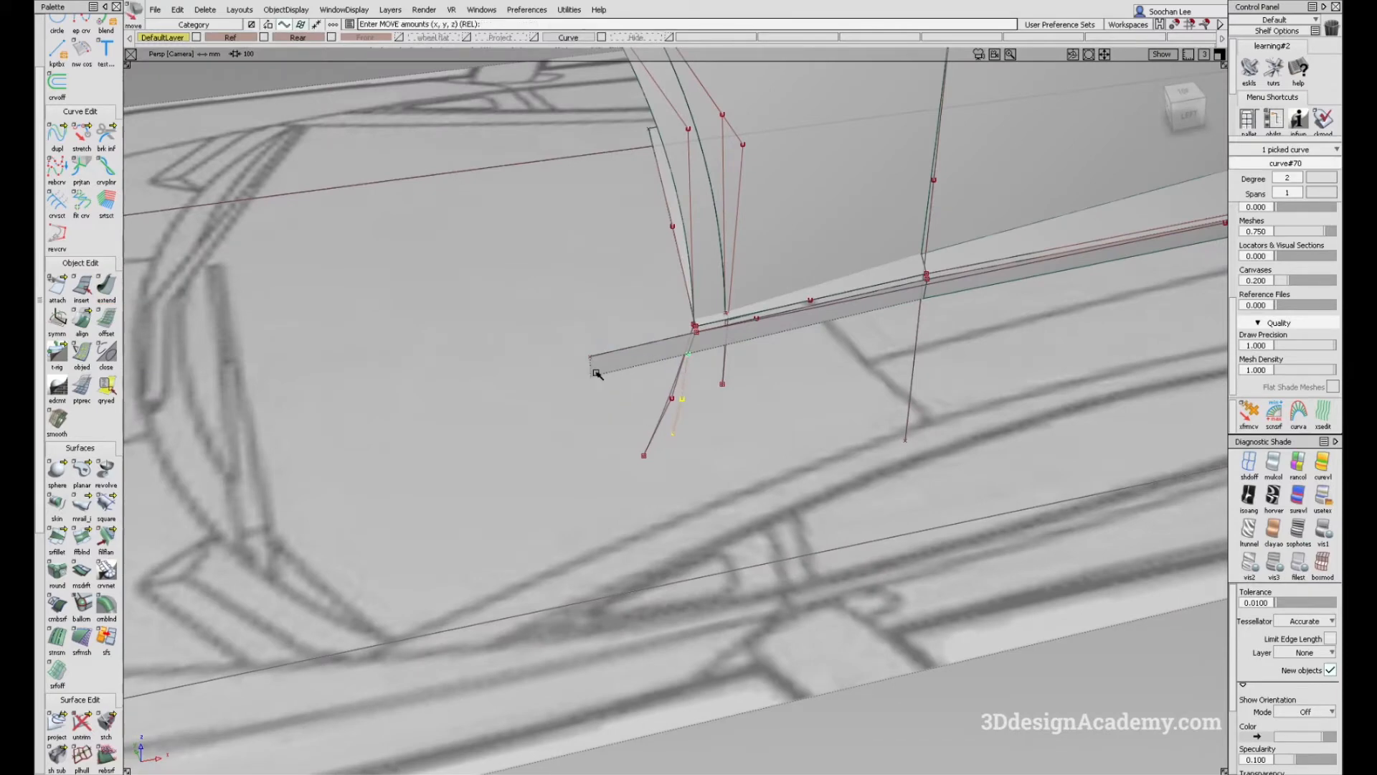
pyautogui.keyDown('ctrl'); pyautogui.keyDown('alt'); pyautogui.moveTo(596, 373); pyautogui.dragTo(574, 380); pyautogui.keyUp('alt'); pyautogui.keyUp('ctrl')
pyautogui.keyDown('alt'); pyautogui.keyDown('shift'); pyautogui.moveTo(442, 431); pyautogui.dragTo(484, 423); pyautogui.keyUp('shift'); pyautogui.keyUp('alt')
pyautogui.keyDown('ctrl'); pyautogui.keyDown('shift'); pyautogui.moveTo(467, 507); pyautogui.dragTo(424, 365); pyautogui.keyUp('shift'); pyautogui.keyUp('ctrl')
# Step: Build a rail surface from the moved profile curve along the extended strip's lower edge
pyautogui.click(85, 511)
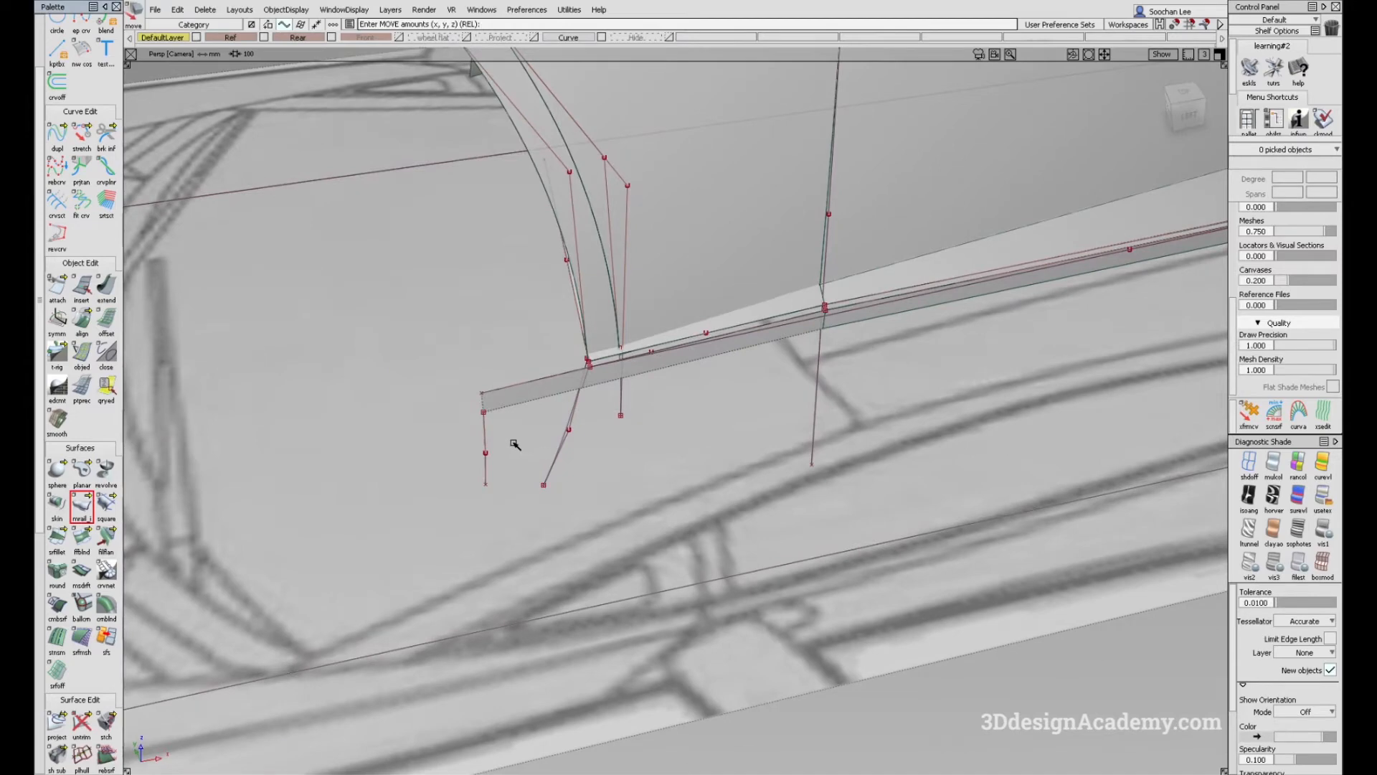
pyautogui.click(519, 403)
pyautogui.keyDown('alt'); pyautogui.keyDown('shift'); pyautogui.moveTo(510, 421); pyautogui.dragTo(531, 413); pyautogui.keyUp('shift'); pyautogui.keyUp('alt')
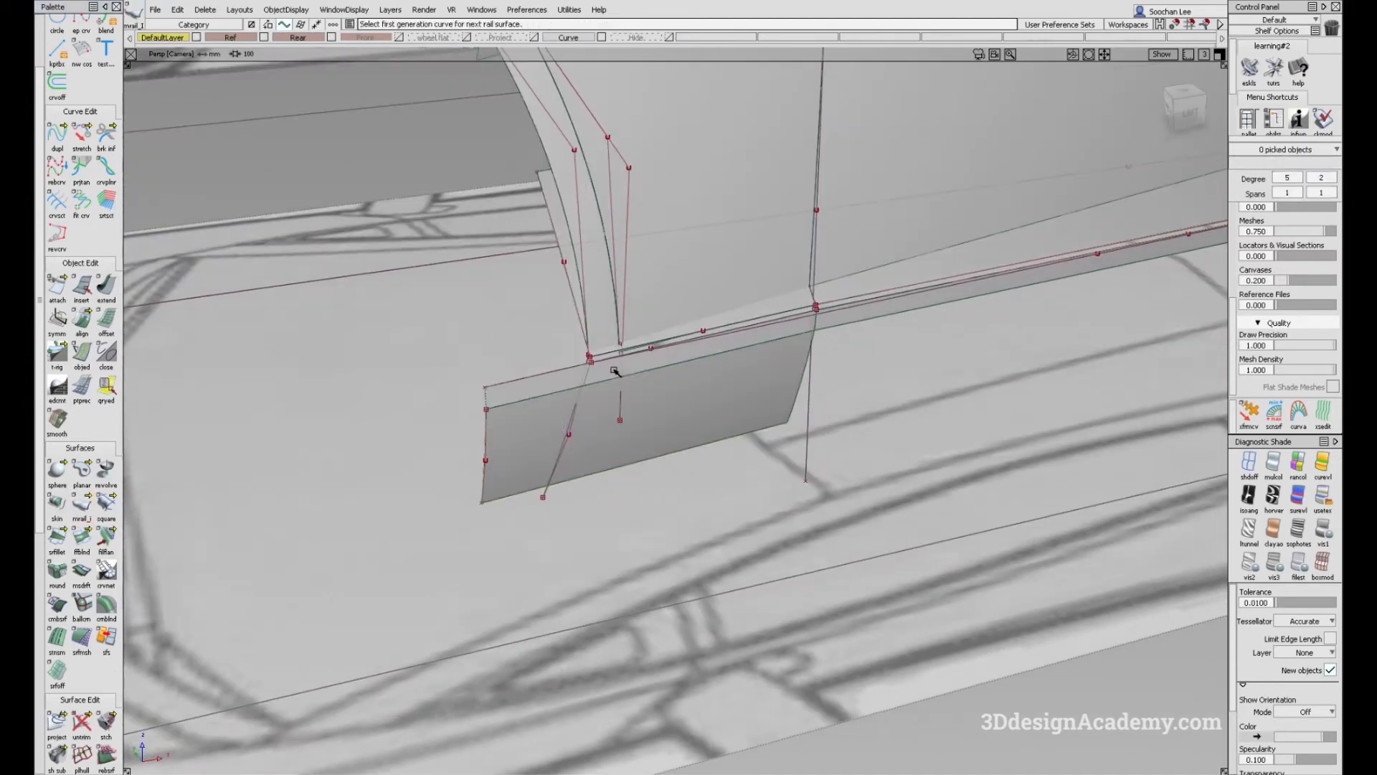
# Step: Project the wheel arch's lower curve onto the new rail surface along the side view direction
pyautogui.press('F6')
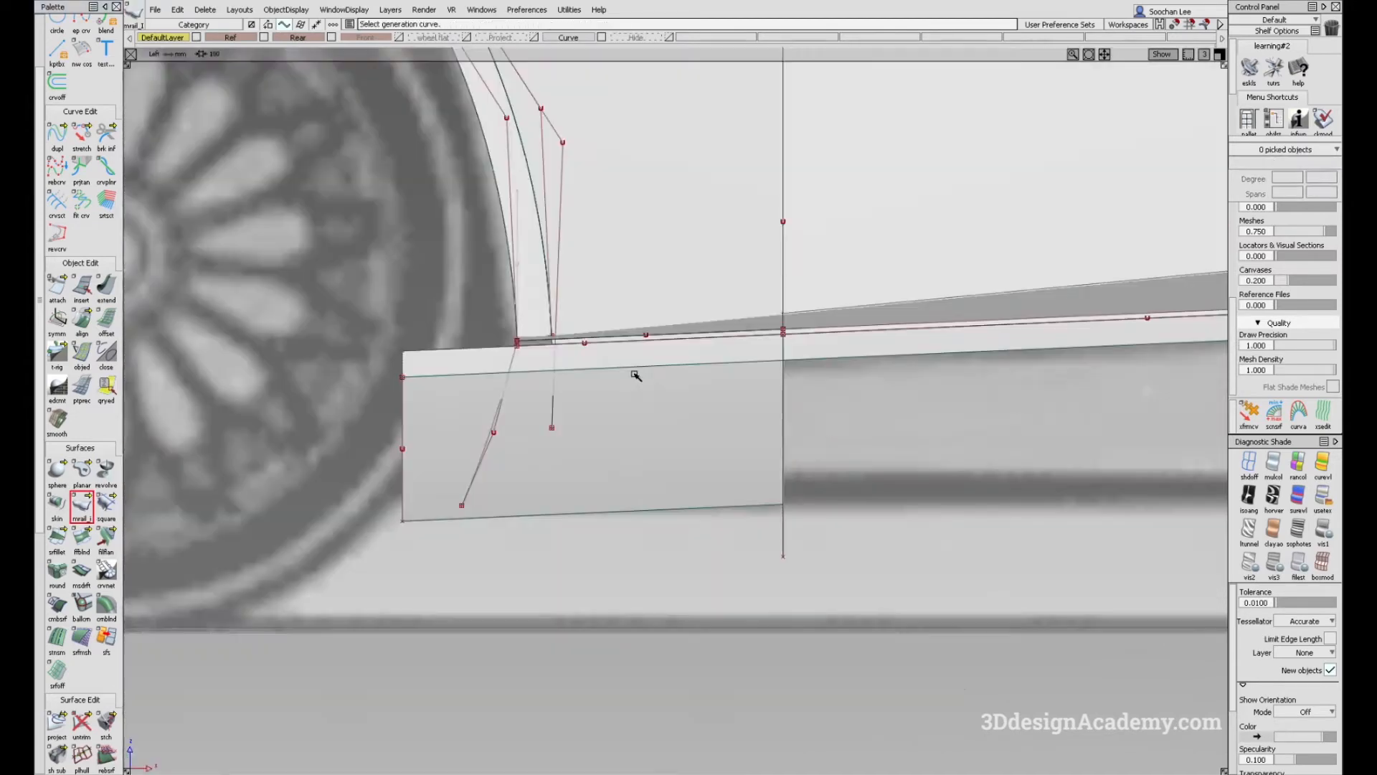
pyautogui.click(58, 721)
pyautogui.click(500, 456)
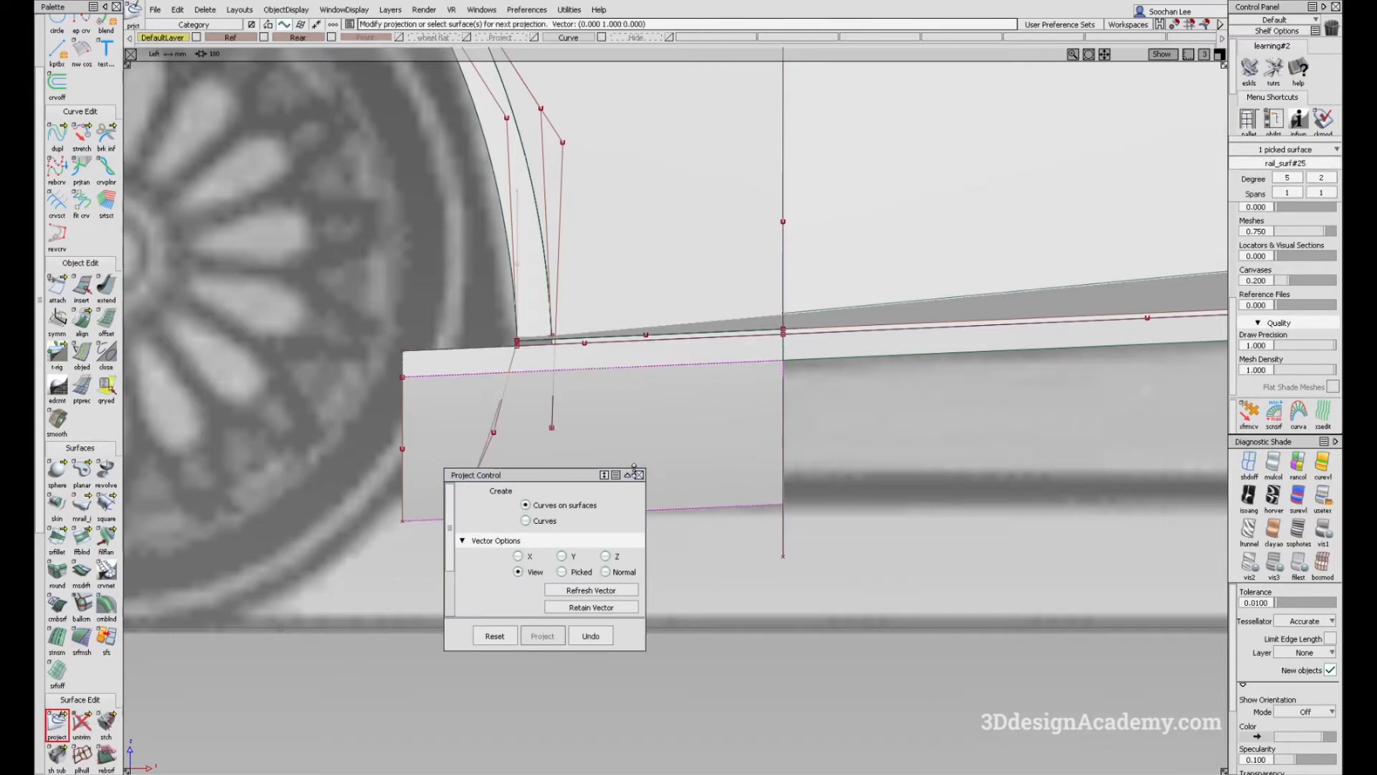
pyautogui.click(639, 475)
# Step: Turn off shading and draw a degree 2 edit point curve along the blueprint's lower sill line between the front and rear wheels
pyautogui.click(1252, 461)
pyautogui.moveTo(882, 495)
pyautogui.keyDown('alt'); pyautogui.keyDown('shift'); pyautogui.mouseDown(button='right')
pyautogui.moveTo(606, 504)
pyautogui.moveTo(552, 433)
pyautogui.mouseUp(button='right'); pyautogui.keyUp('shift'); pyautogui.keyUp('alt')
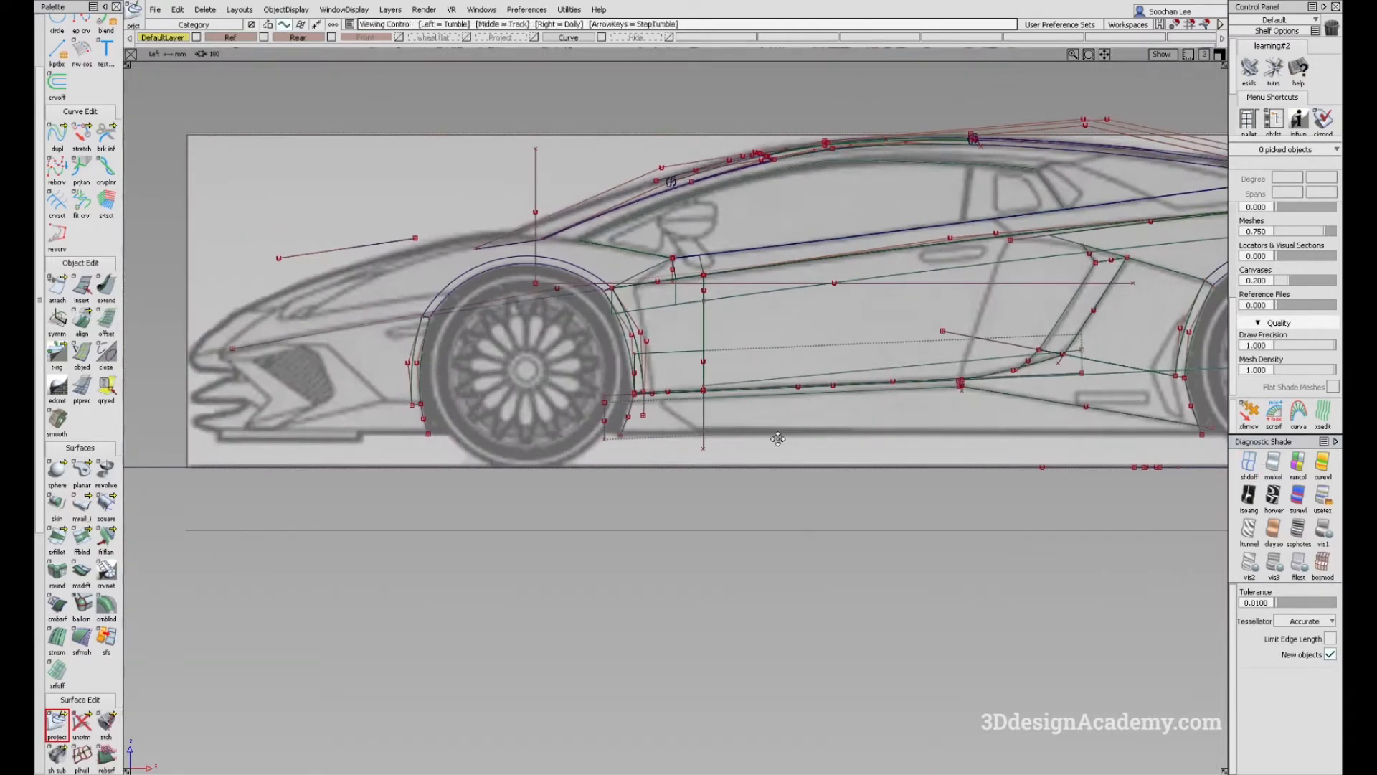
pyautogui.keyDown('alt'); pyautogui.keyDown('shift'); pyautogui.moveTo(792, 444); pyautogui.dragTo(639, 400, button='middle'); pyautogui.keyUp('shift'); pyautogui.keyUp('alt')
pyautogui.keyDown('alt'); pyautogui.keyDown('shift'); pyautogui.moveTo(639, 399); pyautogui.dragTo(667, 419, button='right'); pyautogui.keyUp('shift'); pyautogui.keyUp('alt')
pyautogui.keyDown('alt'); pyautogui.keyDown('shift'); pyautogui.moveTo(577, 407); pyautogui.dragTo(592, 369, button='middle'); pyautogui.keyUp('shift'); pyautogui.keyUp('alt')
pyautogui.keyDown('ctrl'); pyautogui.keyDown('shift'); pyautogui.moveTo(594, 416); pyautogui.dragTo(556, 273); pyautogui.keyUp('shift'); pyautogui.keyUp('ctrl')
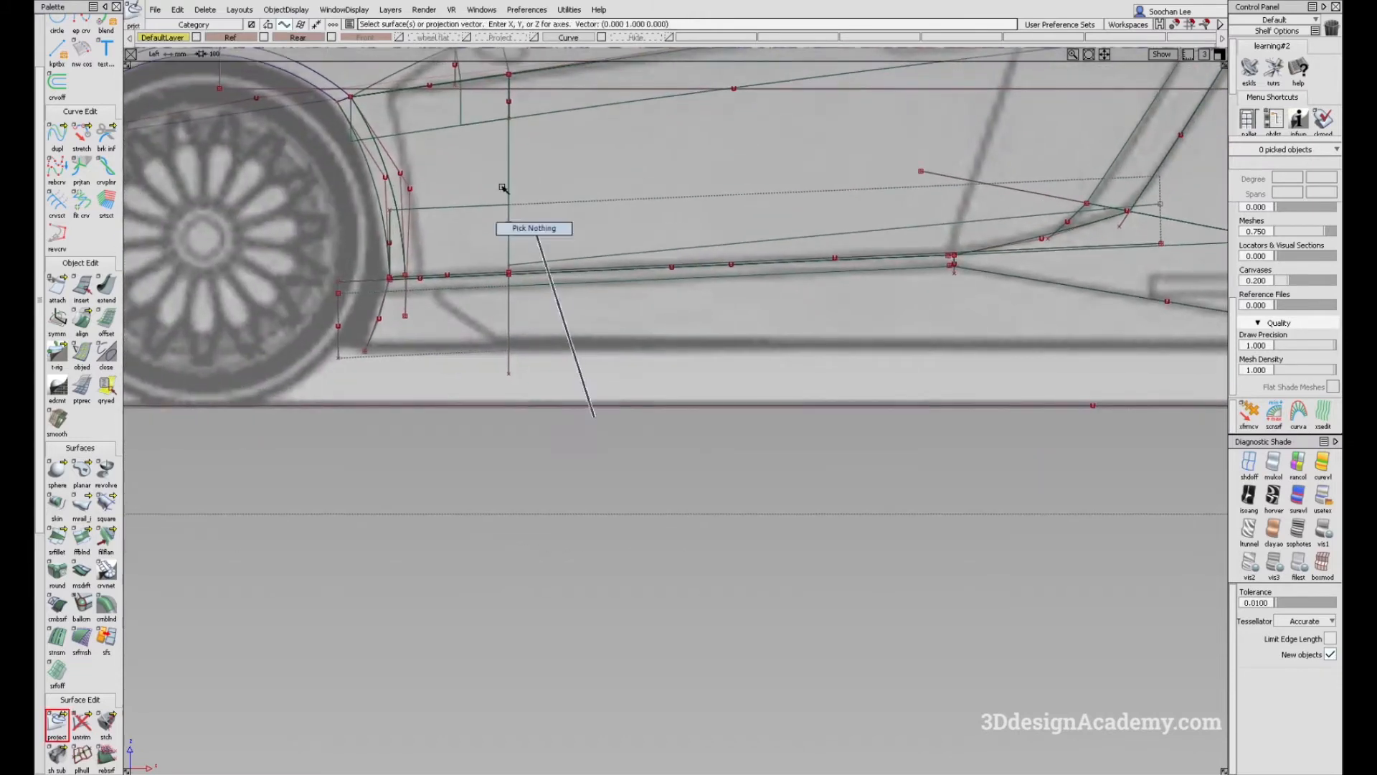
pyautogui.click(87, 29)
pyautogui.click(309, 356)
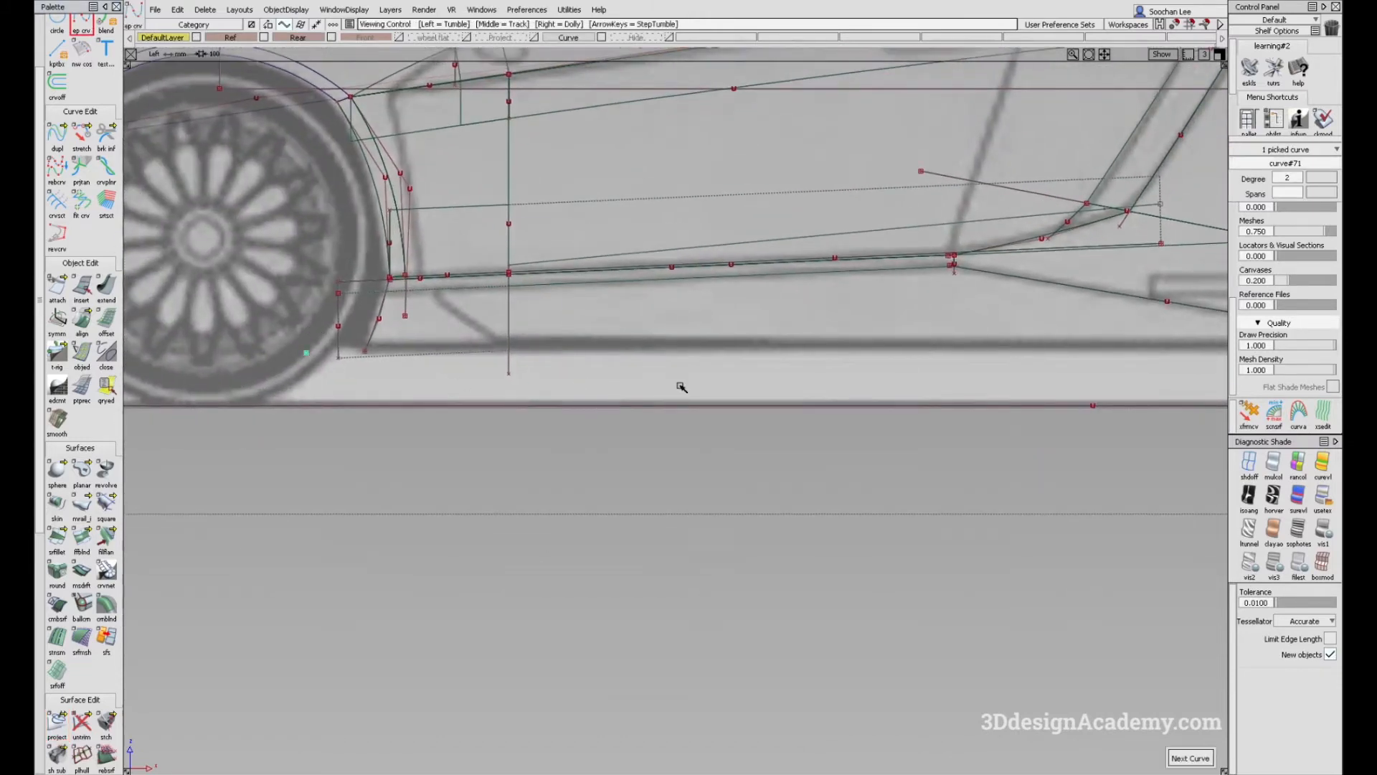
pyautogui.keyDown('alt'); pyautogui.keyDown('shift'); pyautogui.moveTo(680, 387); pyautogui.dragTo(624, 381, button='right'); pyautogui.keyUp('shift'); pyautogui.keyUp('alt')
pyautogui.moveTo(1143, 373); pyautogui.dragTo(1138, 369)
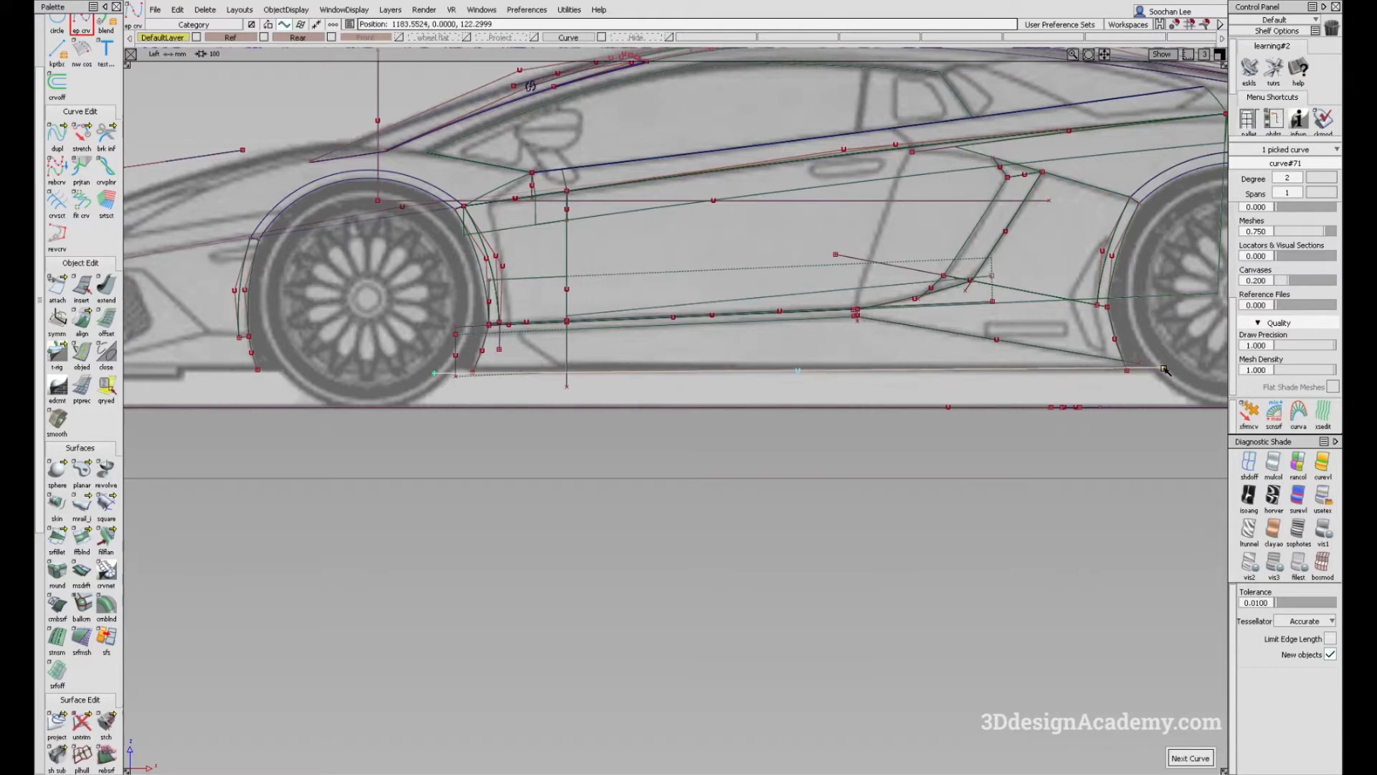
# Step: Raise the lower sill curve about 8.3 mm in Z with the Stretch tool, checking against the reference photo
pyautogui.click(110, 146)
pyautogui.click(84, 135)
pyautogui.click(446, 373)
pyautogui.click(446, 373)
pyautogui.moveTo(485, 423); pyautogui.dragTo(487, 420, button='right')
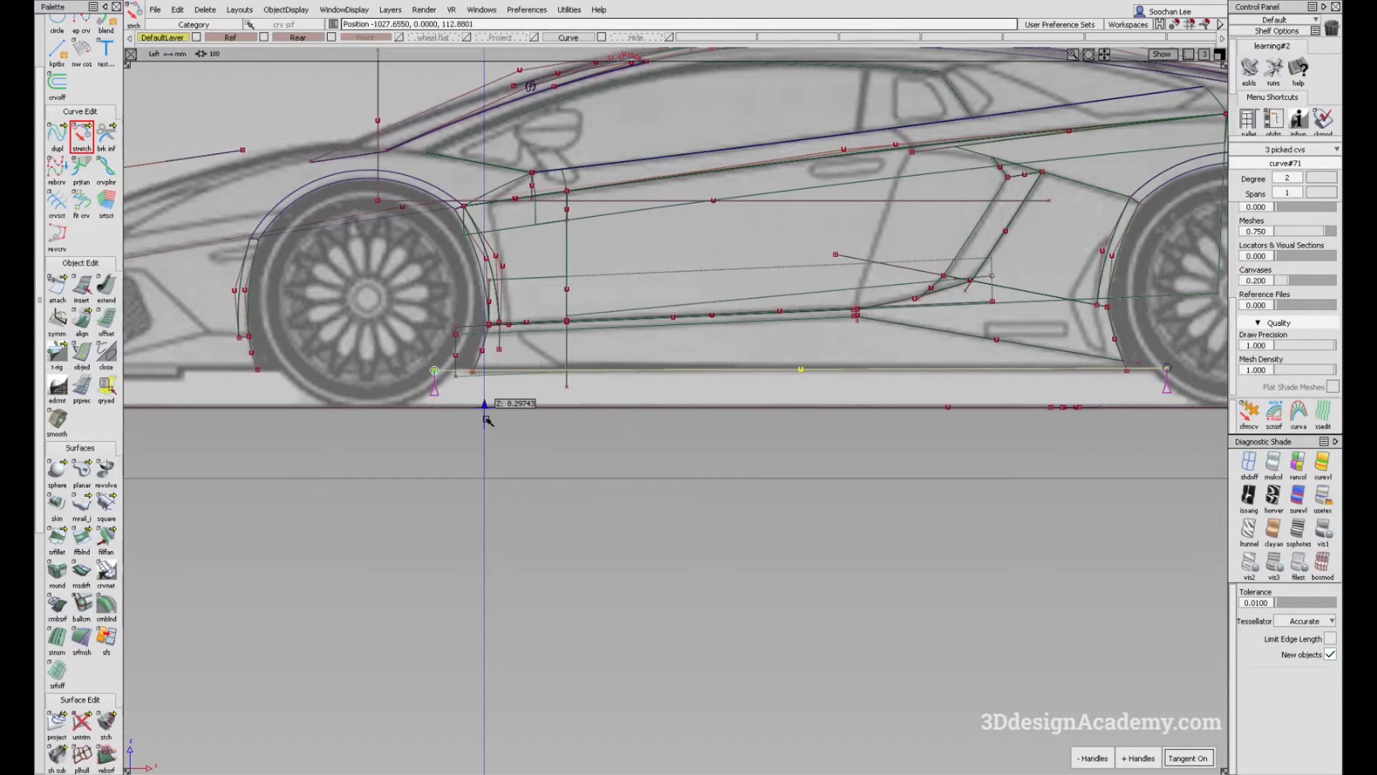
pyautogui.hotkey('alt', 'Tab')
pyautogui.hotkey('alt', 'Tab')
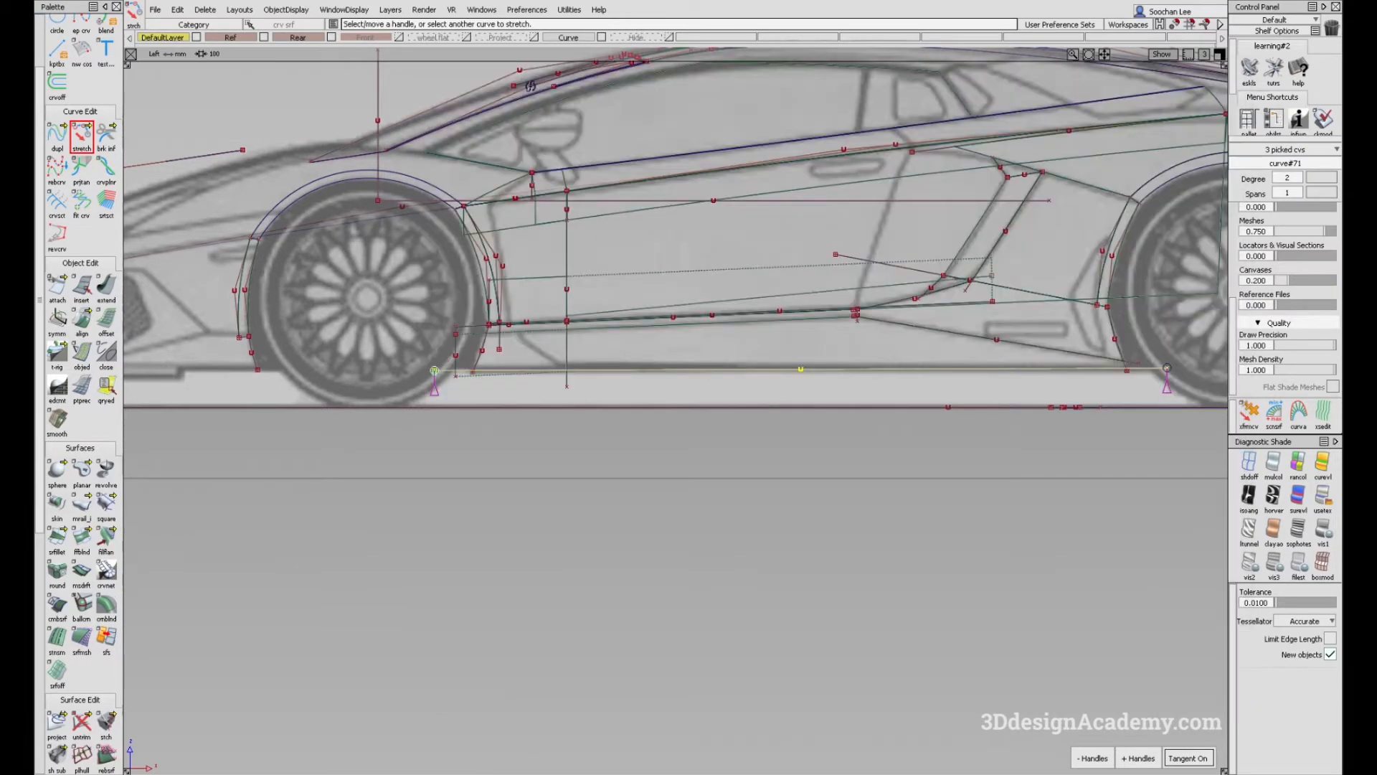
# Step: Compare the lower sill line between the wheels with the black and red Aventador side reference photos
pyautogui.hotkey('alt', 'Tab')
pyautogui.hotkey('alt', 'Tab')
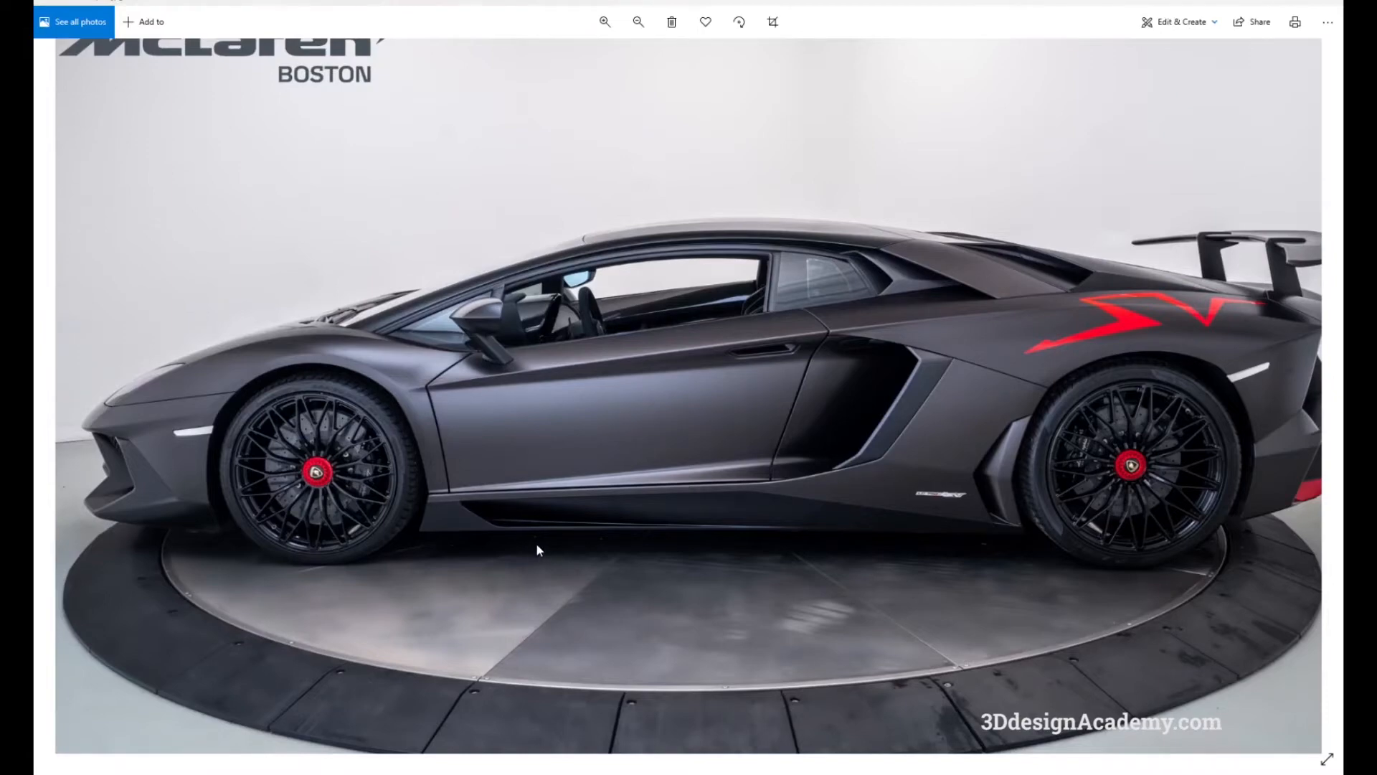
pyautogui.hotkey('alt', 'Tab')
pyautogui.hotkey('alt', 'Tab')
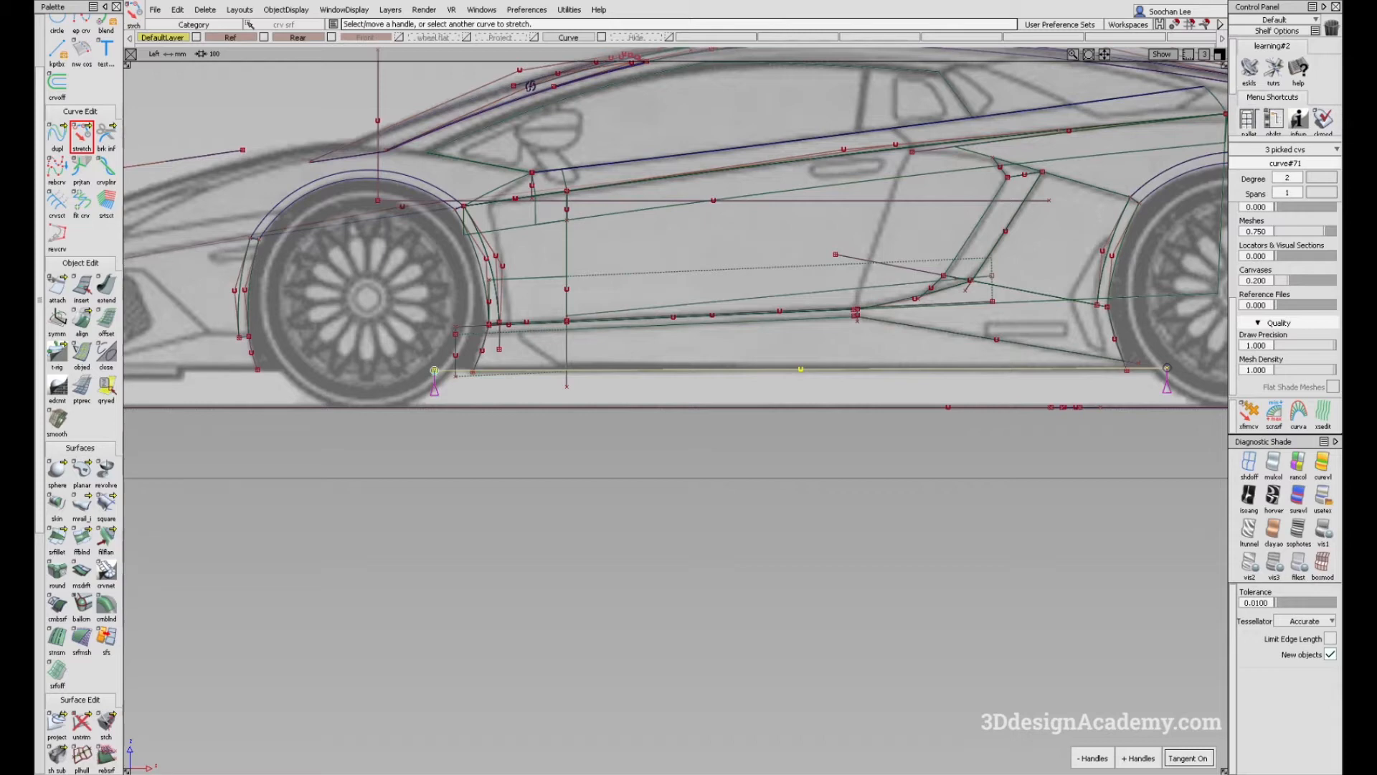
pyautogui.hotkey('alt', 'Tab')
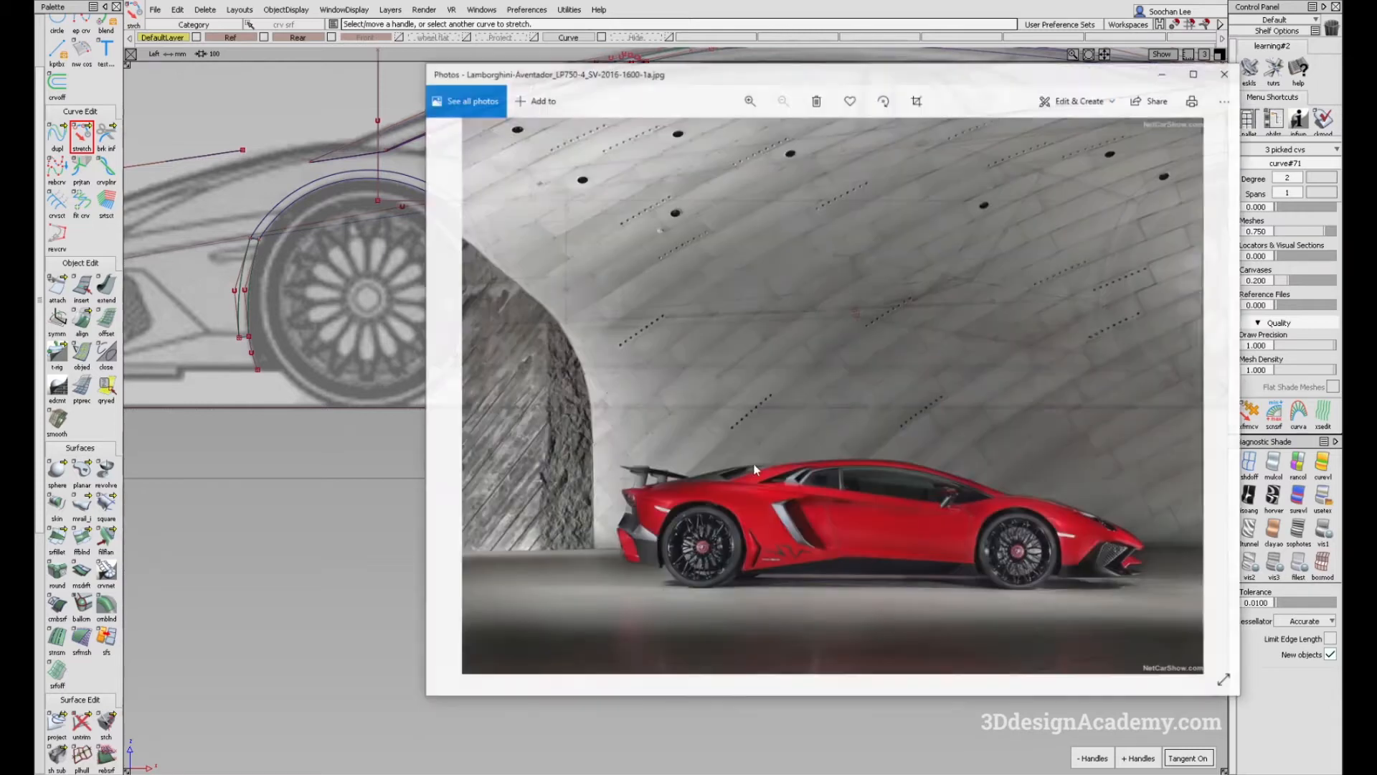
pyautogui.scroll(2, 895, 590)
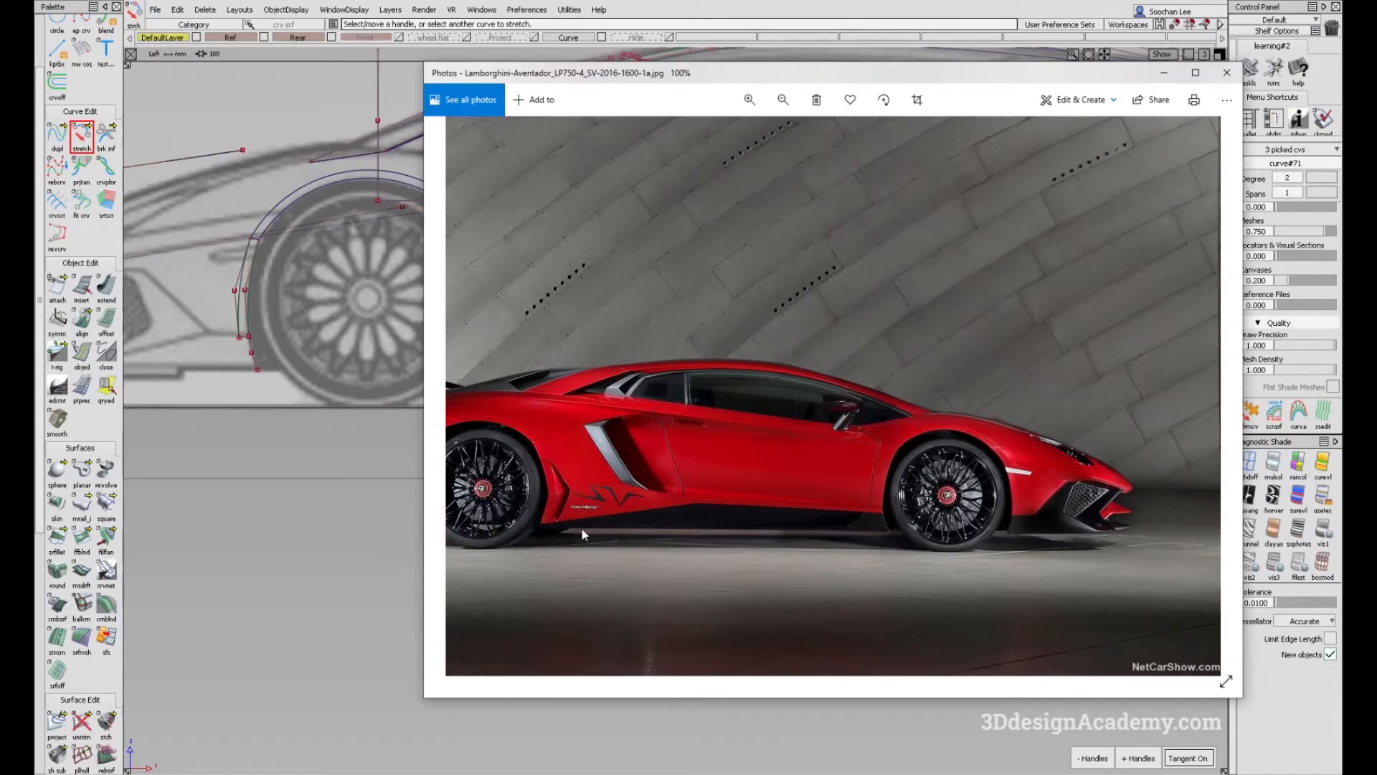
pyautogui.hotkey('alt', 'Tab')
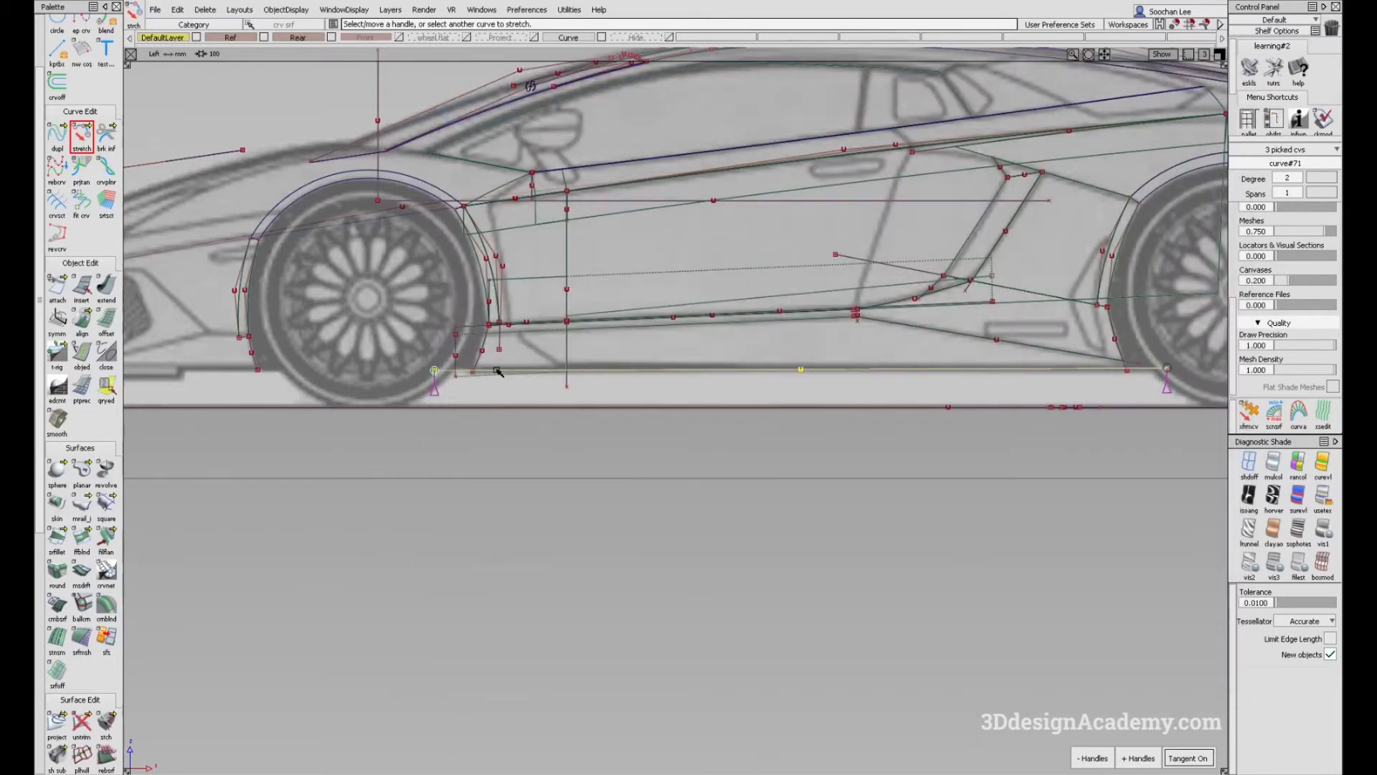
# Step: Project the lower sill curve onto the front rail surface along the side view direction and shade the model
pyautogui.keyDown('alt'); pyautogui.keyDown('shift'); pyautogui.moveTo(496, 370); pyautogui.dragTo(517, 455, button='right'); pyautogui.keyUp('shift'); pyautogui.keyUp('alt')
pyautogui.keyDown('alt'); pyautogui.keyDown('shift'); pyautogui.moveTo(331, 393); pyautogui.dragTo(553, 464, button='middle'); pyautogui.keyUp('shift'); pyautogui.keyUp('alt')
pyautogui.keyDown('ctrl'); pyautogui.keyDown('shift'); pyautogui.moveTo(500, 503); pyautogui.dragTo(485, 373); pyautogui.keyUp('shift'); pyautogui.keyUp('ctrl')
pyautogui.click(58, 719)
pyautogui.click(539, 386)
pyautogui.keyDown('ctrl'); pyautogui.keyDown('shift'); pyautogui.moveTo(526, 489); pyautogui.dragTo(492, 376); pyautogui.keyUp('shift'); pyautogui.keyUp('ctrl')
pyautogui.press('F8')
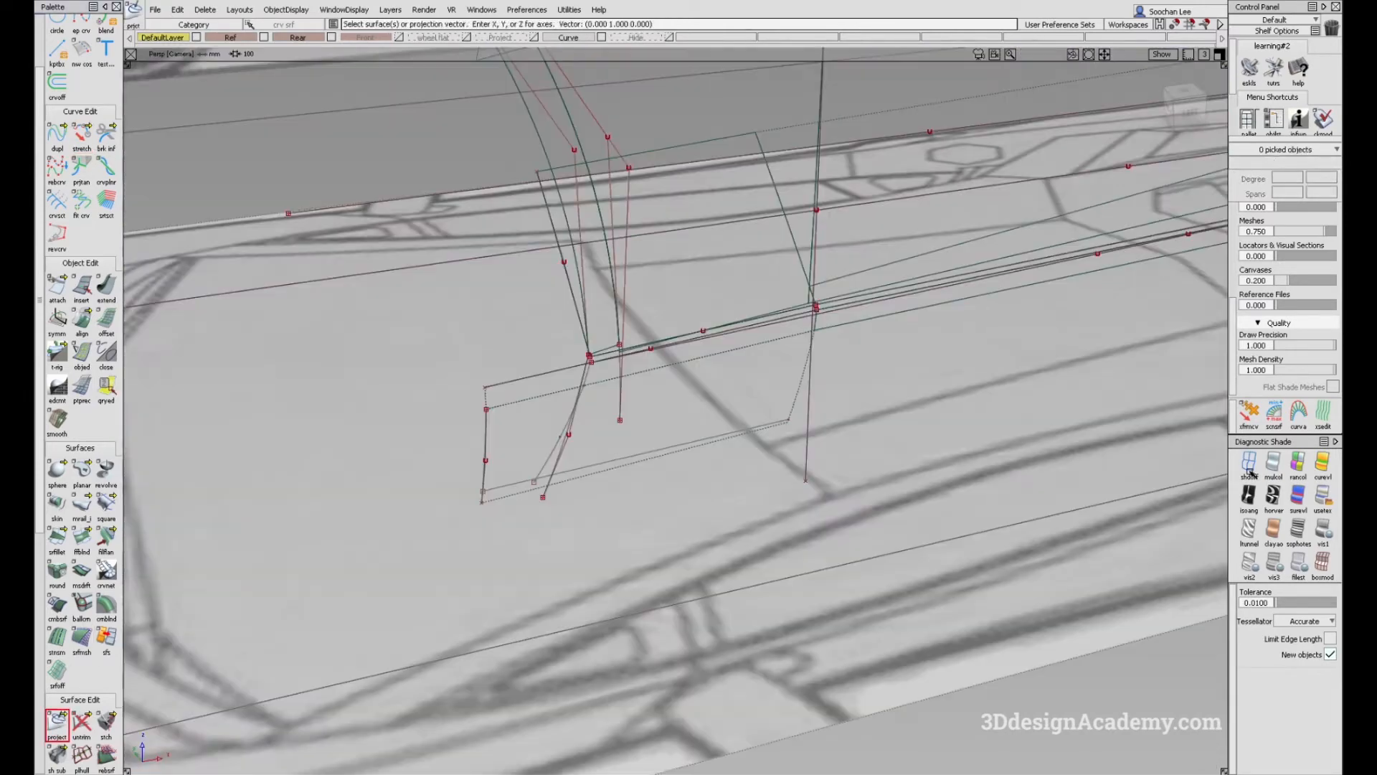
pyautogui.click(1274, 465)
pyautogui.moveTo(615, 488)
pyautogui.keyDown('alt'); pyautogui.keyDown('shift'); pyautogui.mouseDown()
pyautogui.moveTo(602, 413)
pyautogui.moveTo(582, 555)
pyautogui.mouseUp(); pyautogui.keyUp('shift'); pyautogui.keyUp('alt')
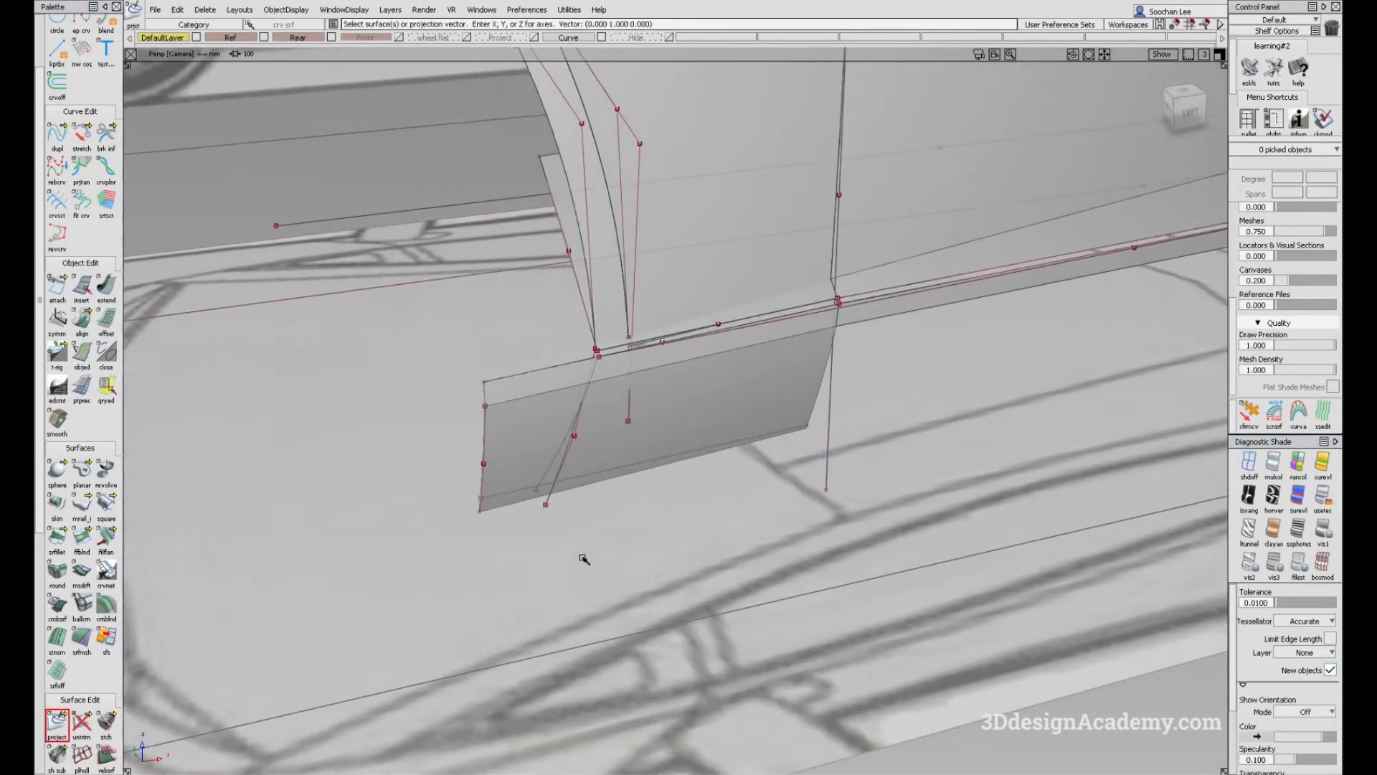
# Step: Trim the front sill surface to the projected wheel arch and lower sill curves, checking its shape against the side photo
pyautogui.click(81, 721)
pyautogui.click(710, 401)
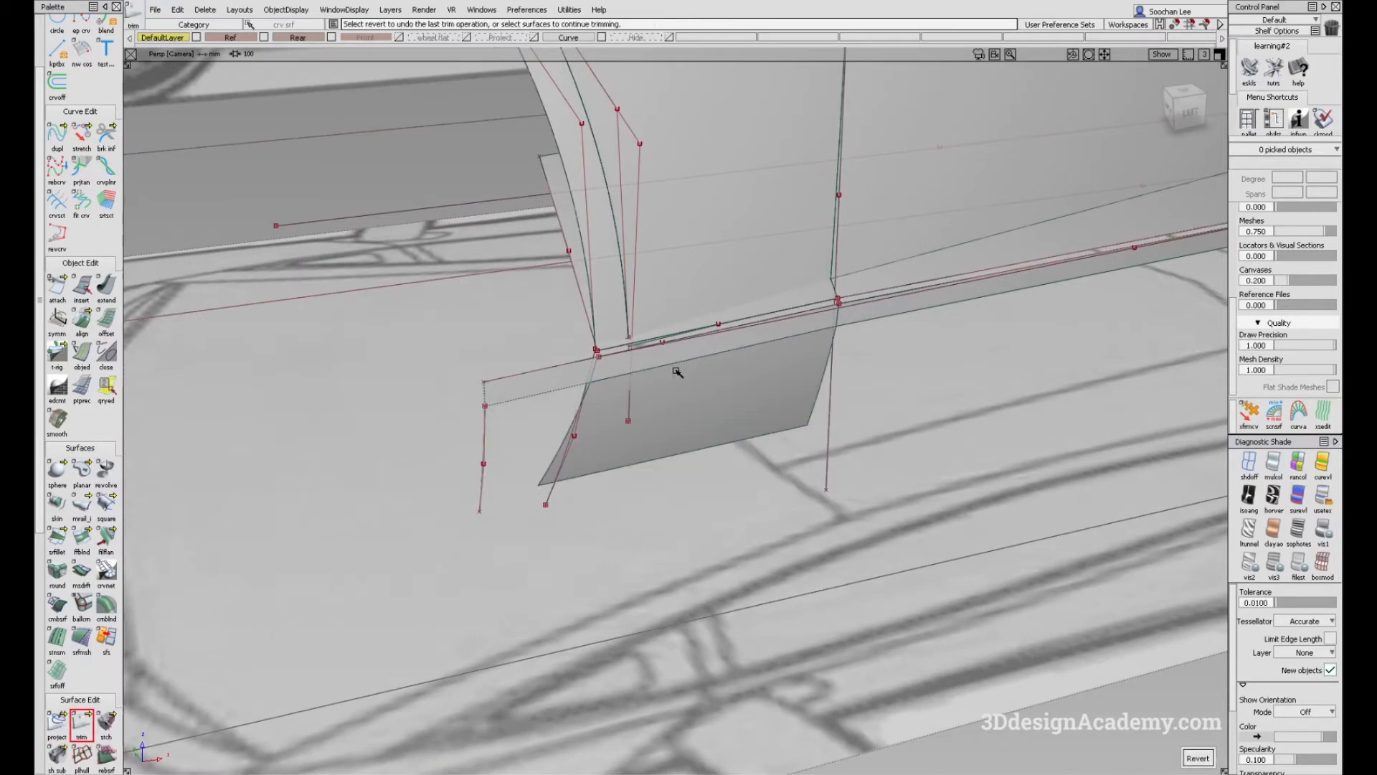
pyautogui.press('space')
pyautogui.keyDown('alt'); pyautogui.keyDown('shift'); pyautogui.moveTo(606, 417); pyautogui.dragTo(852, 562); pyautogui.keyUp('shift'); pyautogui.keyUp('alt')
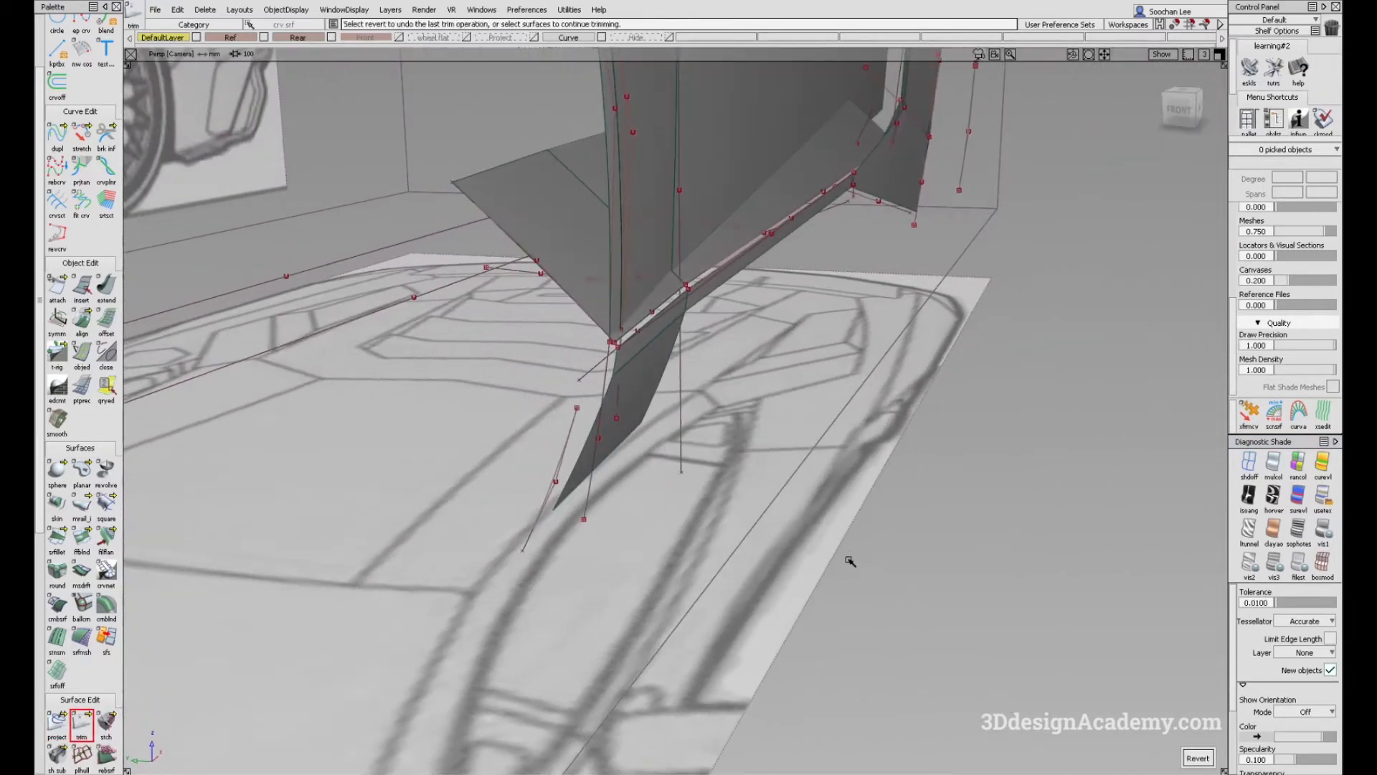
pyautogui.hotkey('ctrl', 'm')
pyautogui.keyDown('alt'); pyautogui.keyDown('shift'); pyautogui.moveTo(731, 480); pyautogui.dragTo(705, 479); pyautogui.keyUp('shift'); pyautogui.keyUp('alt')
pyautogui.moveTo(660, 560)
pyautogui.keyDown('alt'); pyautogui.keyDown('shift'); pyautogui.mouseDown()
pyautogui.moveTo(606, 393)
pyautogui.moveTo(658, 402)
pyautogui.moveTo(650, 434)
pyautogui.moveTo(622, 434)
pyautogui.mouseUp(); pyautogui.keyUp('shift'); pyautogui.keyUp('alt')
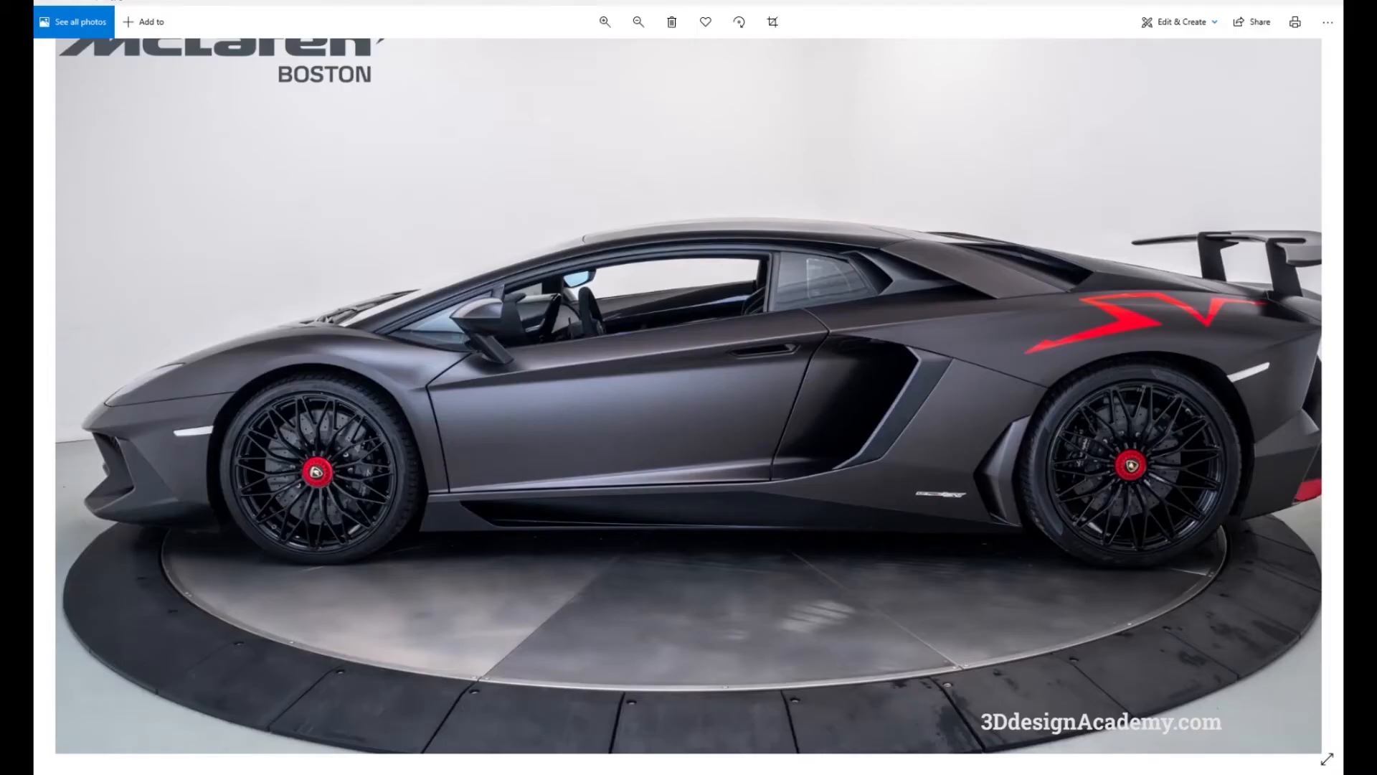
pyautogui.hotkey('alt', 'Tab')
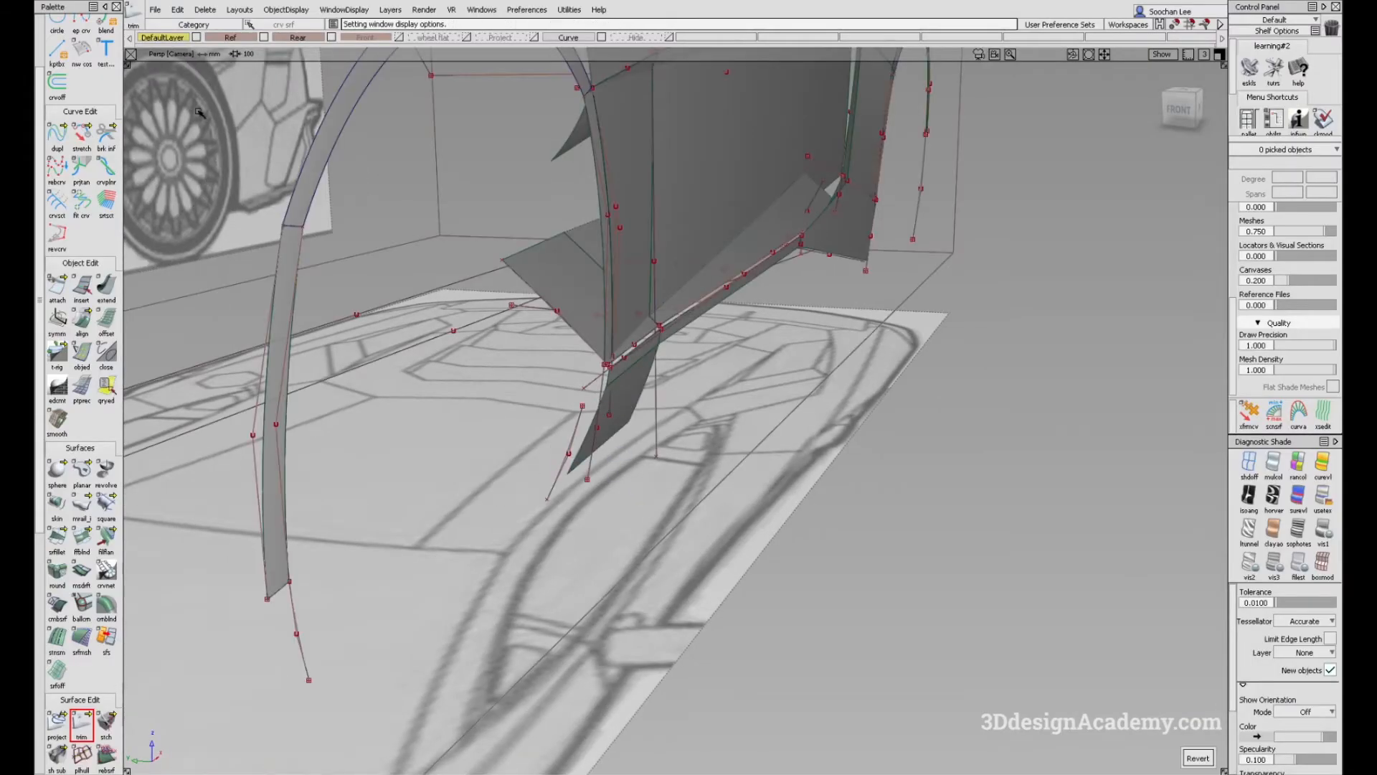
# Step: Stretch the front sill surface's profile curve in Y at its lower end to about -918.7, with the model curves hidden
pyautogui.click(85, 140)
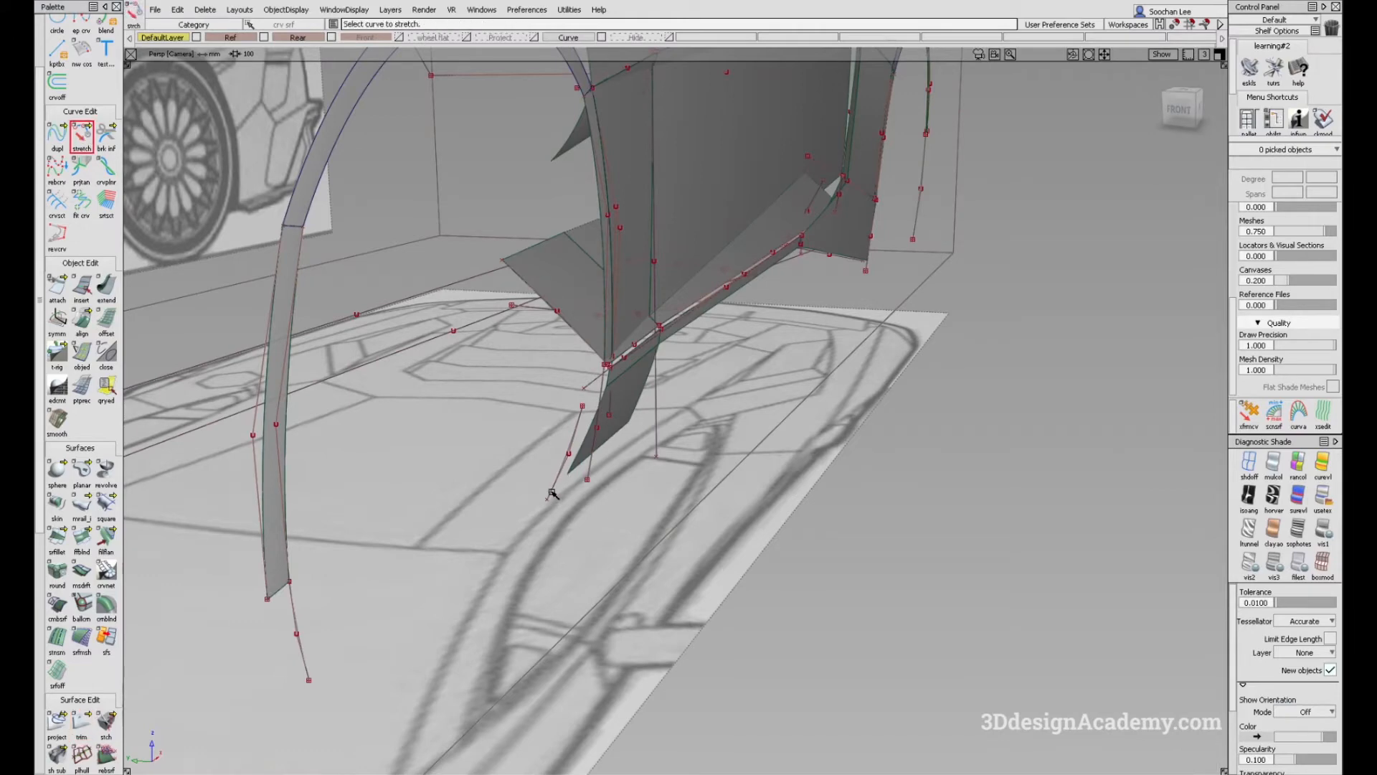
pyautogui.click(547, 500)
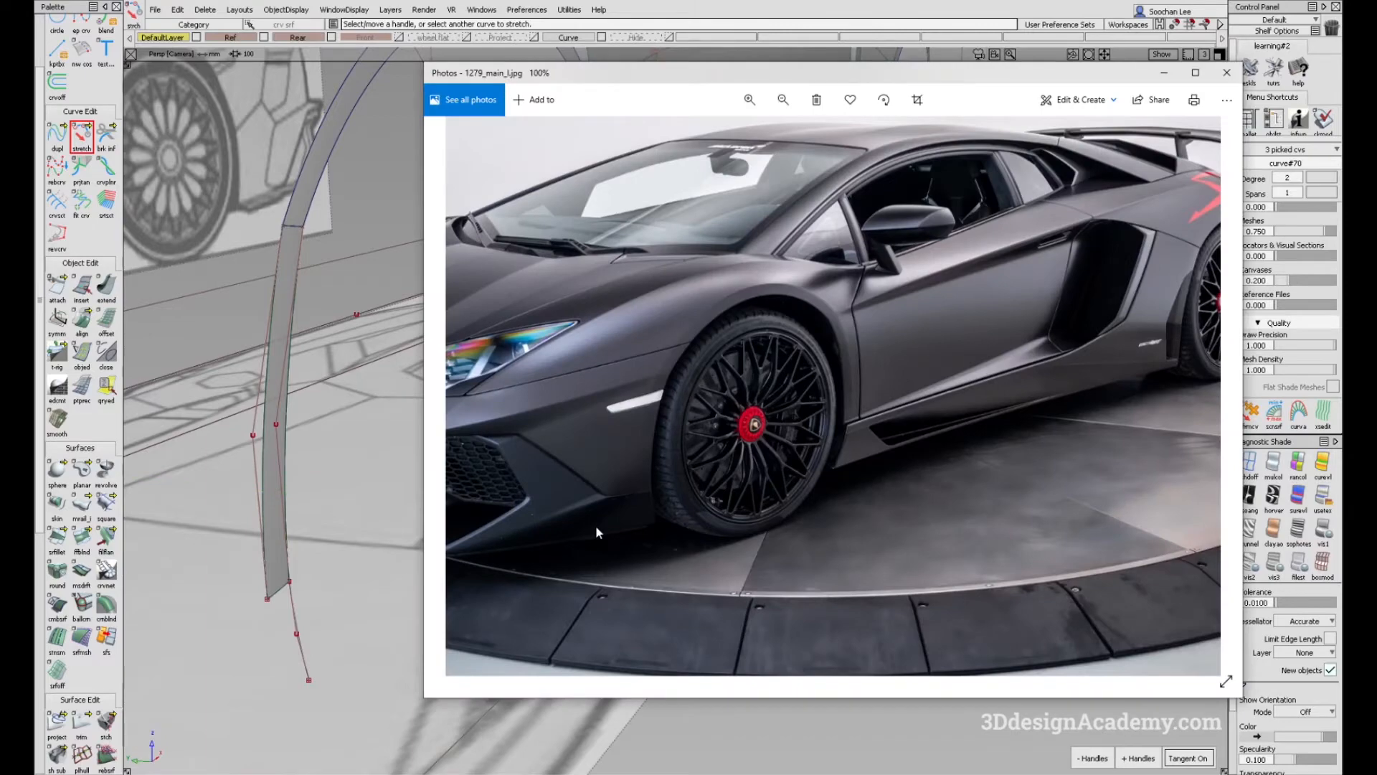
pyautogui.keyDown('alt'); pyautogui.keyDown('shift'); pyautogui.moveTo(596, 525); pyautogui.dragTo(701, 529); pyautogui.keyUp('shift'); pyautogui.keyUp('alt')
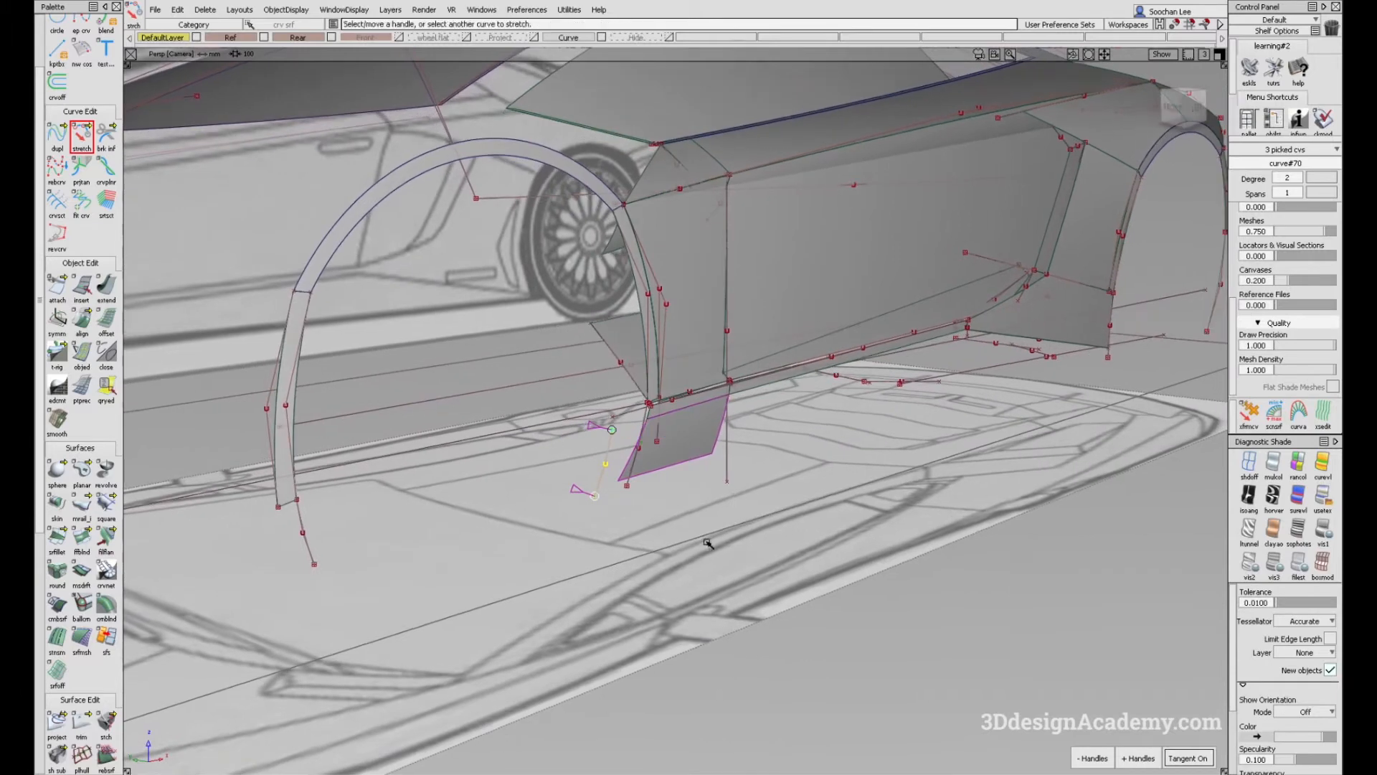
pyautogui.hotkey('alt', 'm')
pyautogui.hotkey('alt', 'Tab')
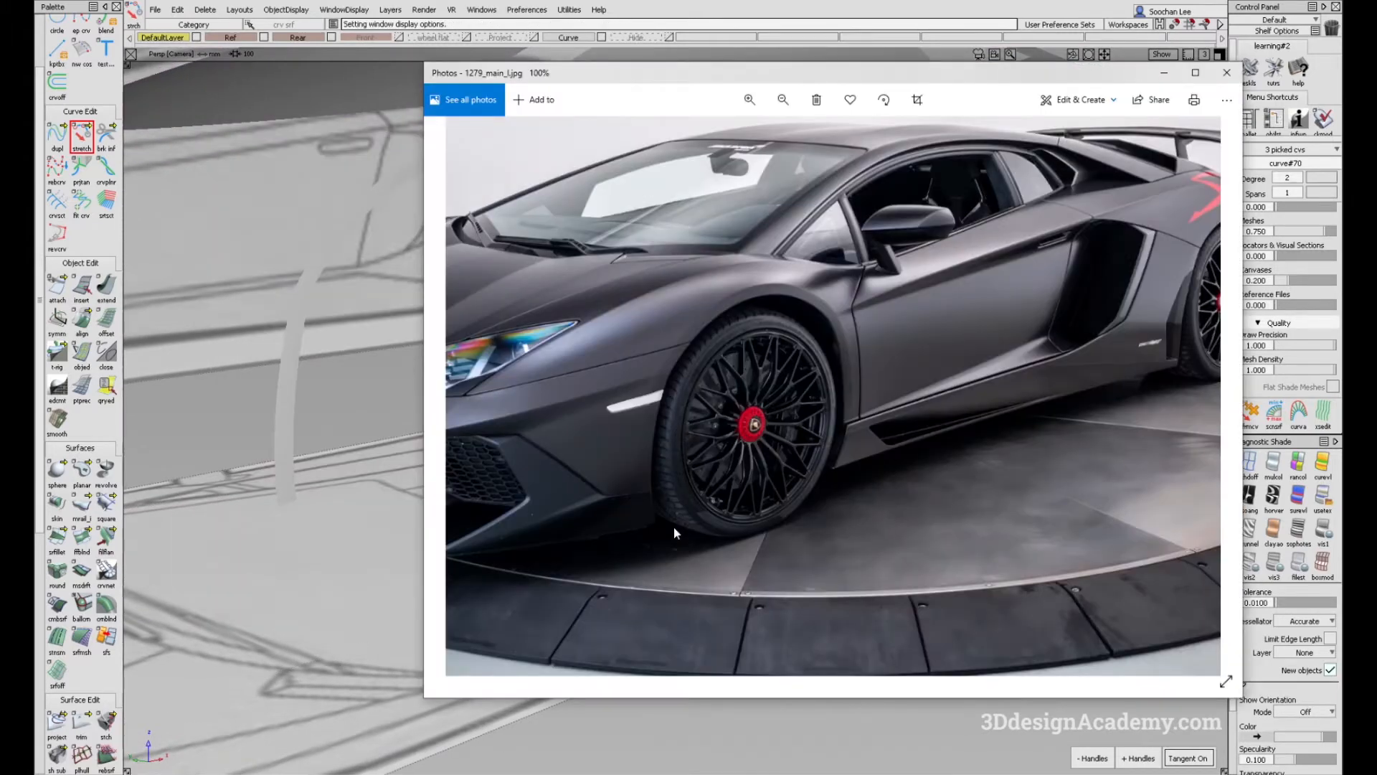
pyautogui.hotkey('alt', 'Tab')
pyautogui.click(657, 530)
pyautogui.click(657, 530)
pyautogui.click(656, 532)
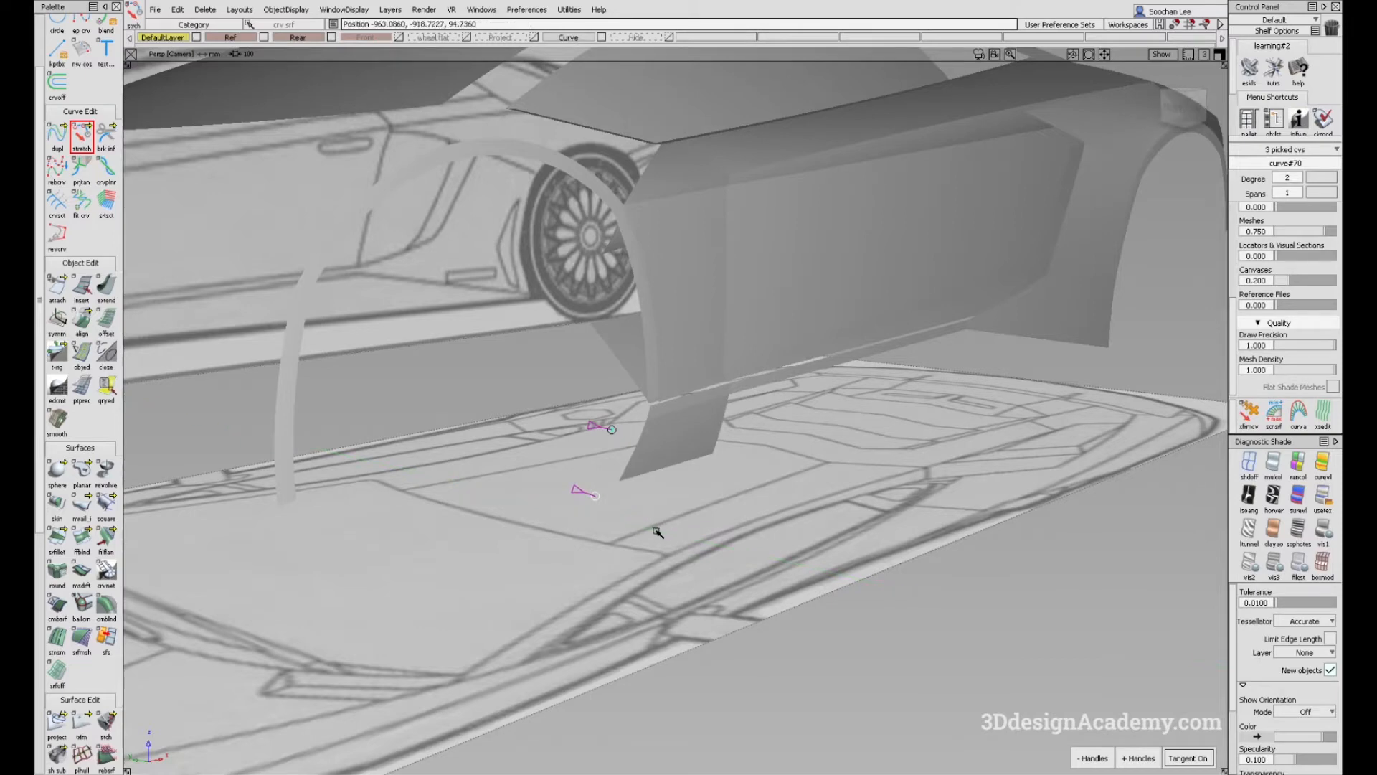
# Step: Fine-tune the profile curve's lower end in Y to about -922.2, matching the front three-quarter photo
pyautogui.hotkey('alt', 'Tab')
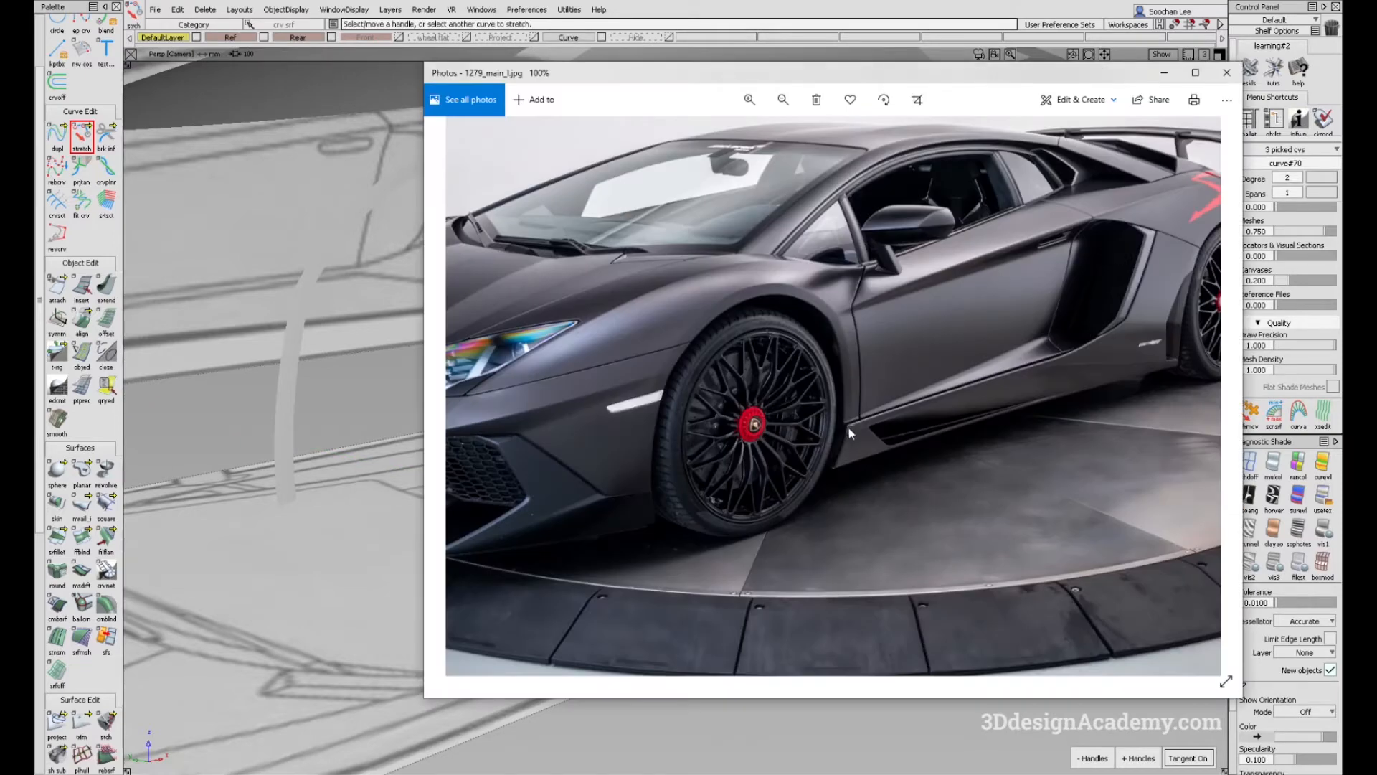
pyautogui.hotkey('alt', 'Tab')
pyautogui.click(671, 517)
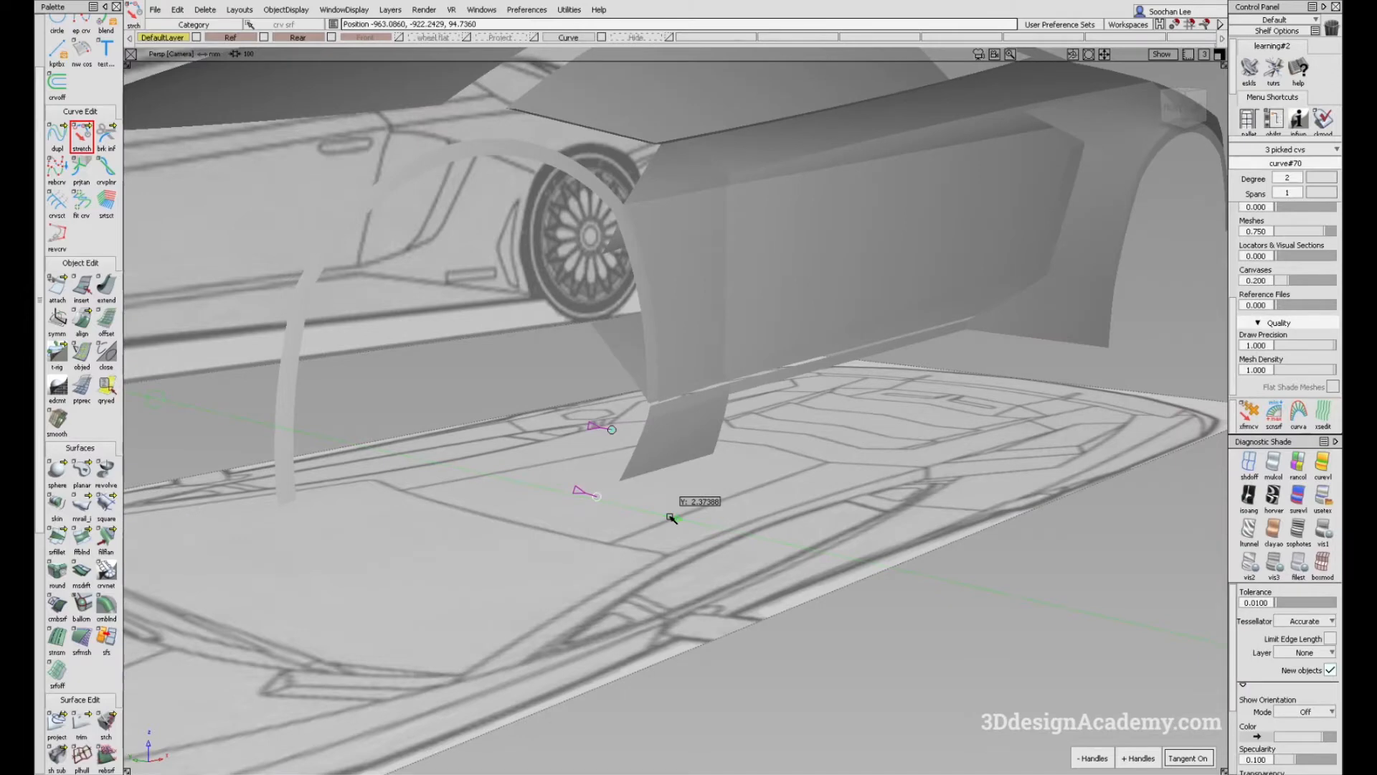
pyautogui.hotkey('alt', 'Tab')
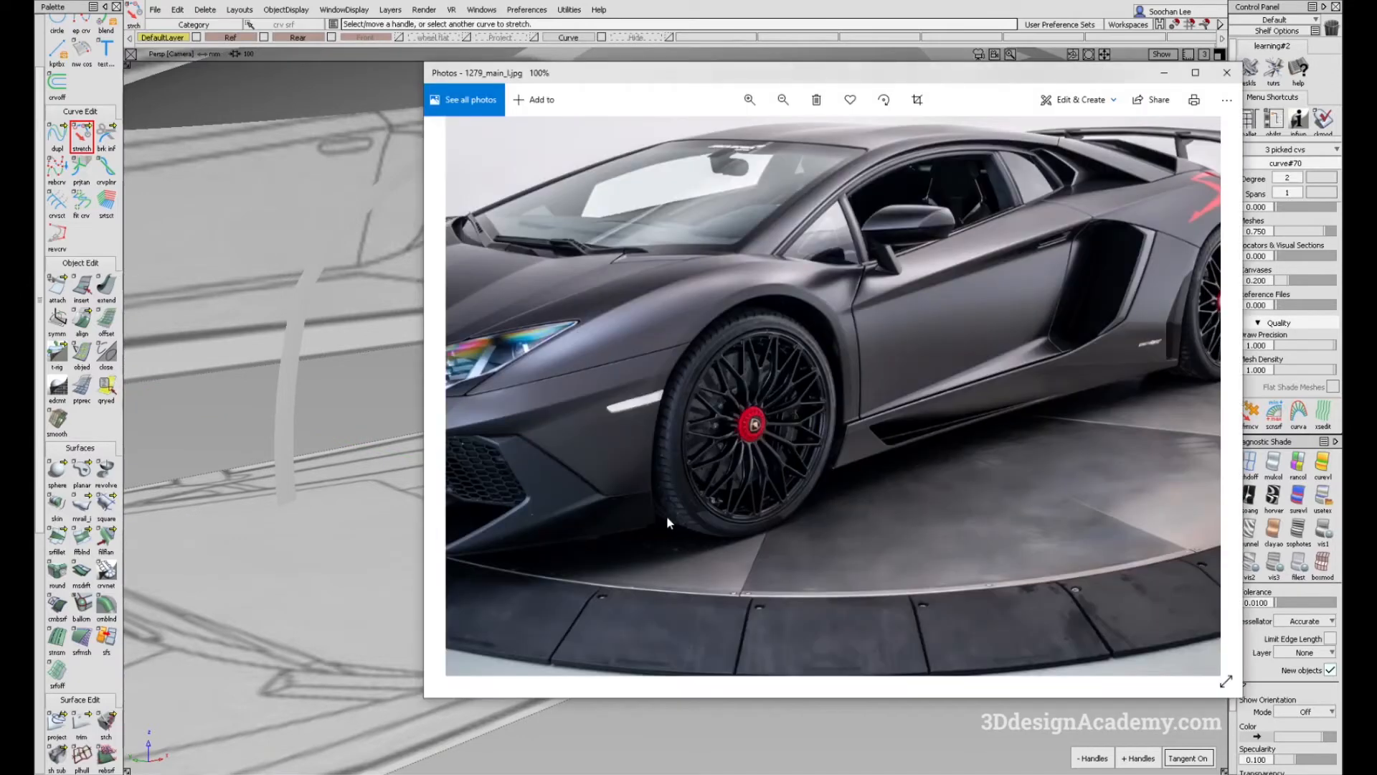
pyautogui.hotkey('alt', 'Tab')
pyautogui.click(667, 517)
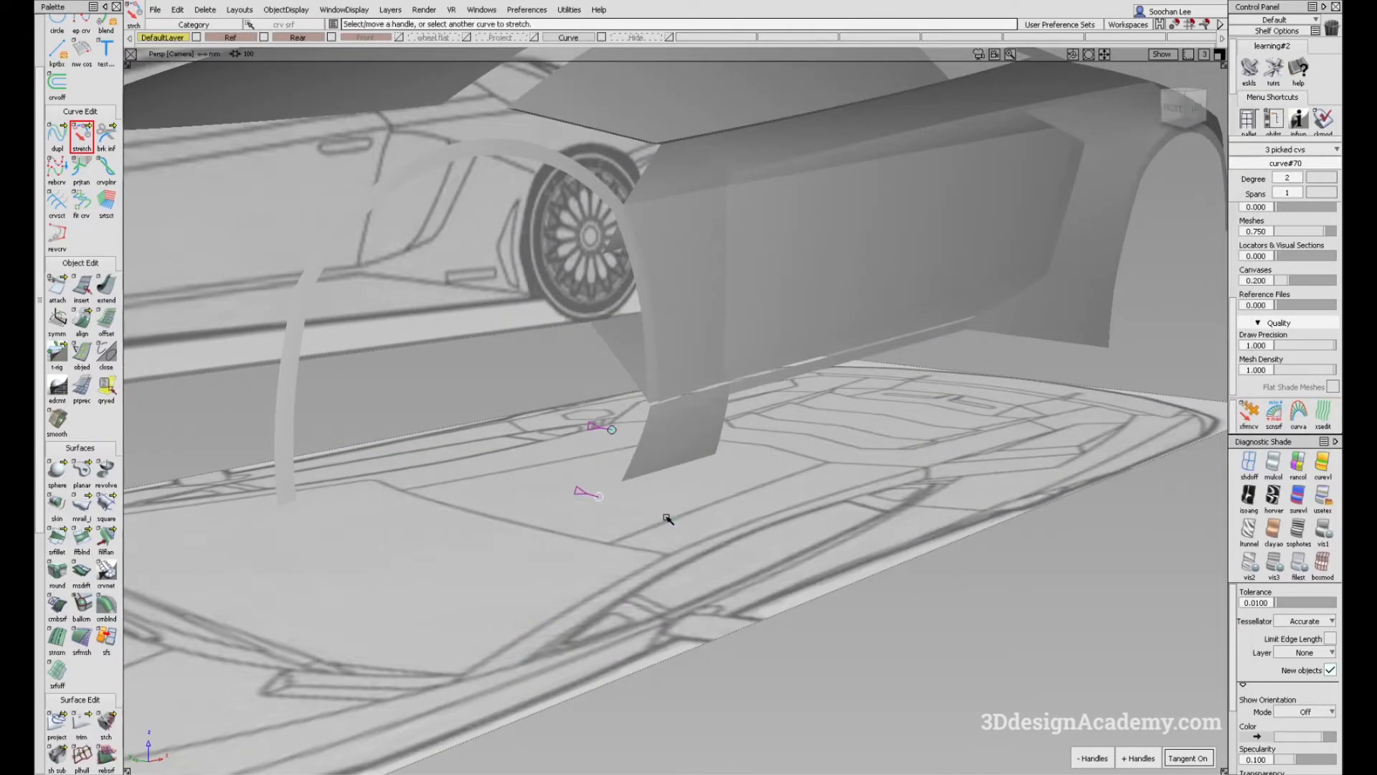
# Step: Examine the trimmed front sill surface against the side photo, using a Showroom-mapped diagnostic shade and several viewing angles
pyautogui.keyDown('ctrl'); pyautogui.keyDown('shift'); pyautogui.moveTo(763, 523); pyautogui.dragTo(669, 438, button='right'); pyautogui.keyUp('shift'); pyautogui.keyUp('ctrl')
pyautogui.keyDown('alt'); pyautogui.keyDown('shift'); pyautogui.moveTo(666, 423); pyautogui.dragTo(703, 412, button='right'); pyautogui.keyUp('shift'); pyautogui.keyUp('alt')
pyautogui.keyDown('alt'); pyautogui.keyDown('shift'); pyautogui.moveTo(703, 413); pyautogui.dragTo(783, 489); pyautogui.keyUp('shift'); pyautogui.keyUp('alt')
pyautogui.hotkey('alt', 'Tab')
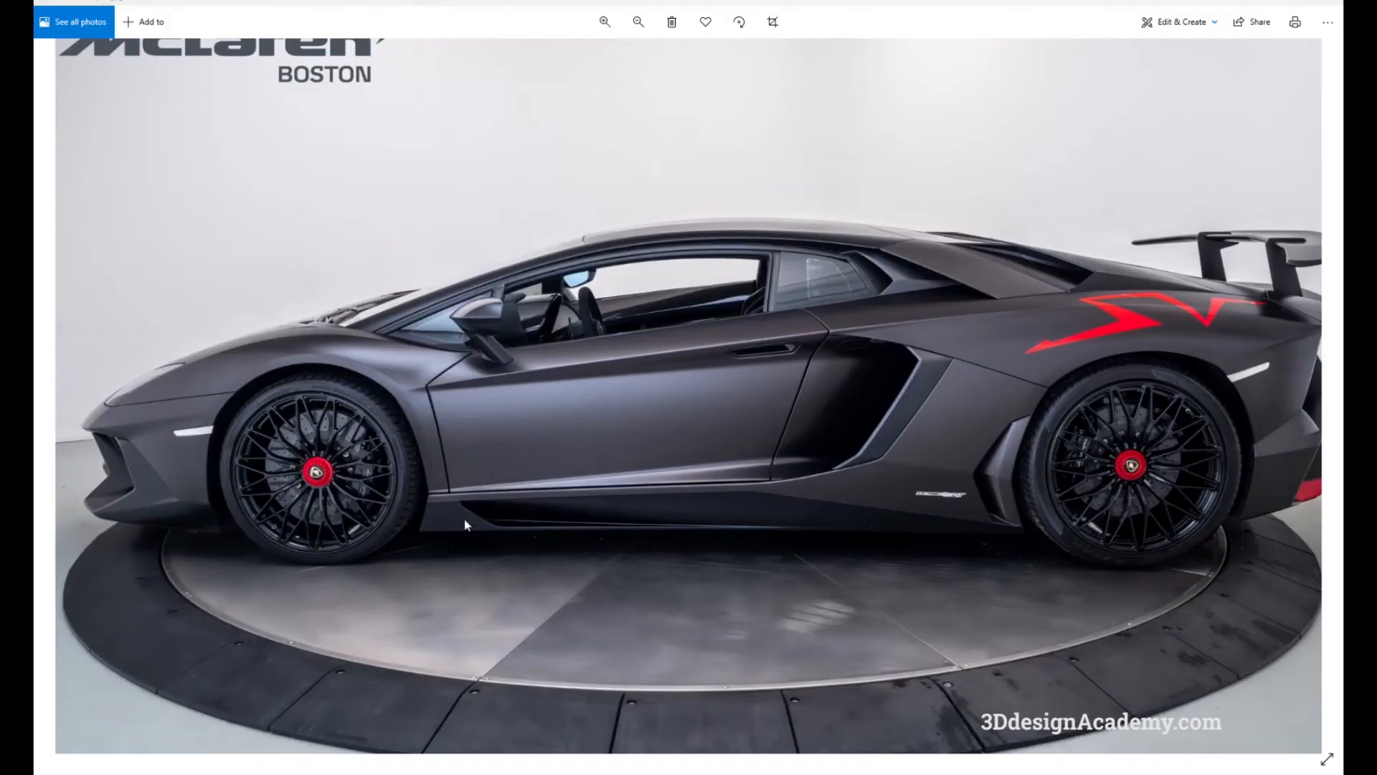
pyautogui.hotkey('alt', 'Tab')
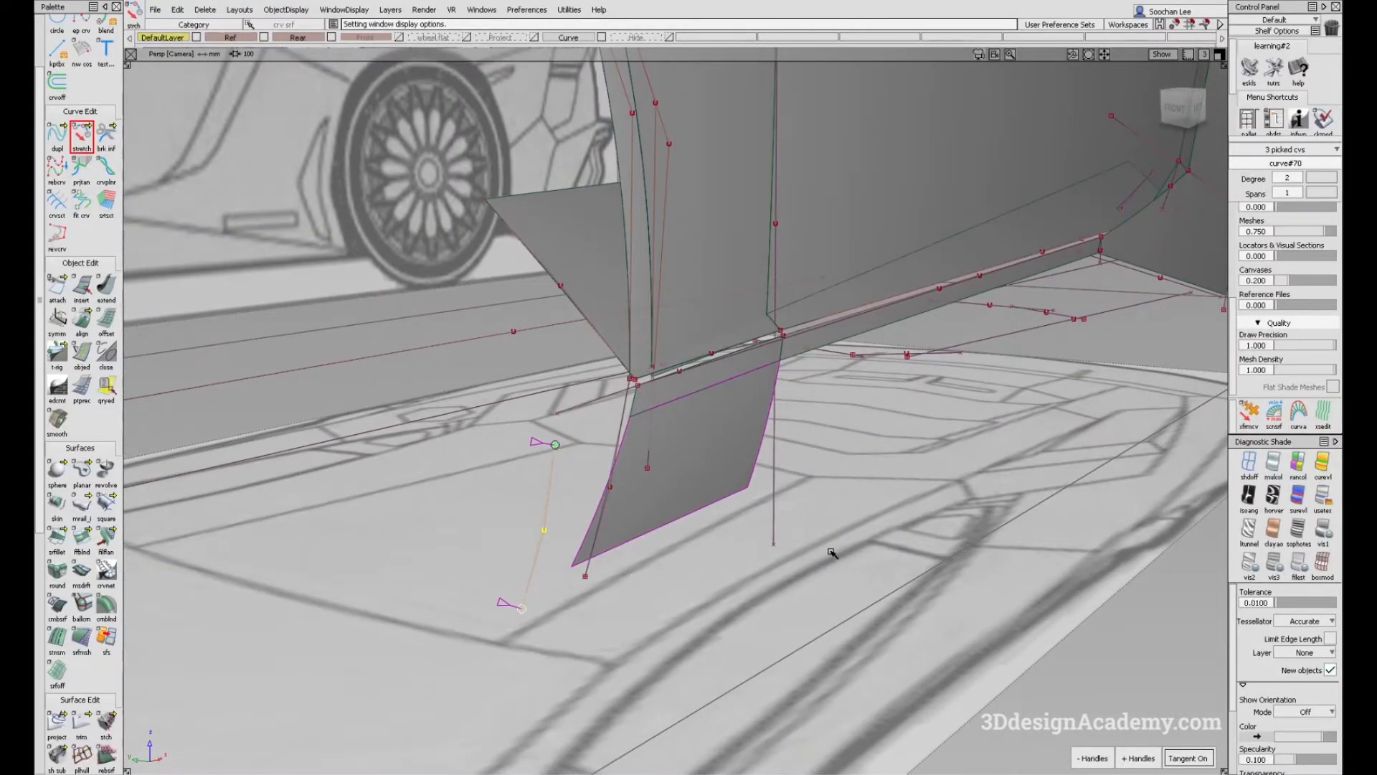
pyautogui.keyDown('alt'); pyautogui.keyDown('shift'); pyautogui.moveTo(717, 467); pyautogui.dragTo(985, 469); pyautogui.keyUp('shift'); pyautogui.keyUp('alt')
pyautogui.click(1320, 500)
pyautogui.moveTo(889, 470)
pyautogui.keyDown('alt'); pyautogui.keyDown('shift'); pyautogui.mouseDown()
pyautogui.moveTo(805, 469)
pyautogui.moveTo(836, 409)
pyautogui.moveTo(710, 390)
pyautogui.mouseUp(); pyautogui.keyUp('shift'); pyautogui.keyUp('alt')
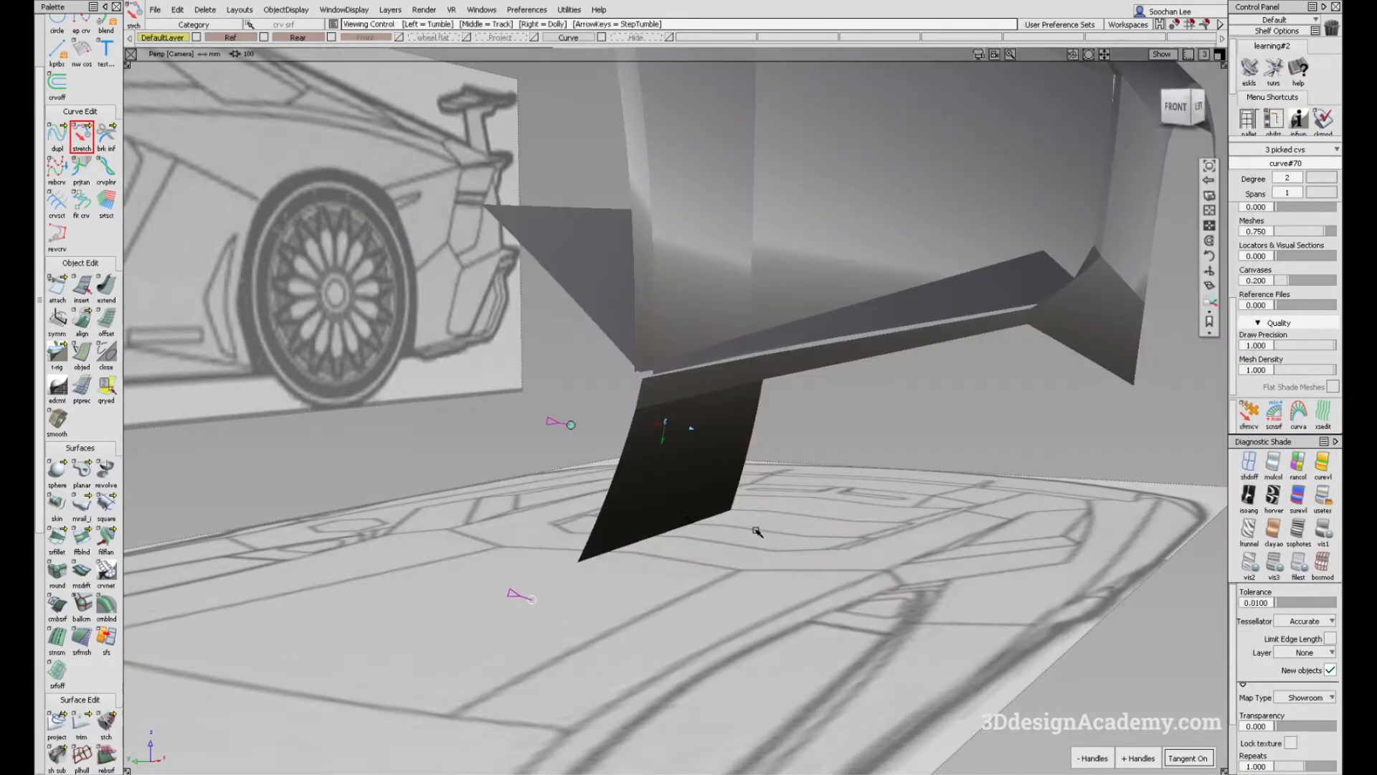
pyautogui.keyDown('alt'); pyautogui.keyDown('shift'); pyautogui.moveTo(753, 529); pyautogui.dragTo(655, 567); pyautogui.keyUp('shift'); pyautogui.keyUp('alt')
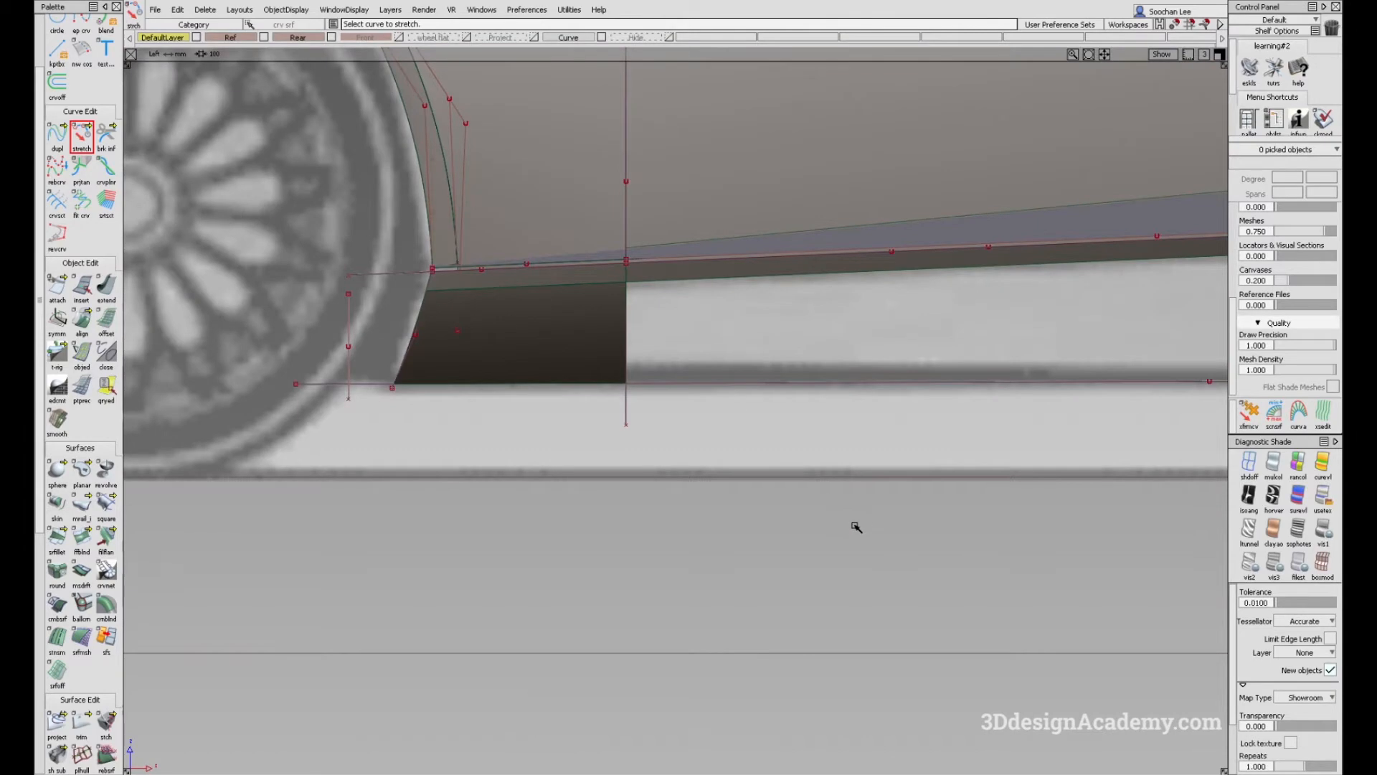
# Step: Examine the sill's rear end ahead of the rear wheel in the model and in the front and rear three-quarter reference photos
pyautogui.hotkey('alt', 'Tab')
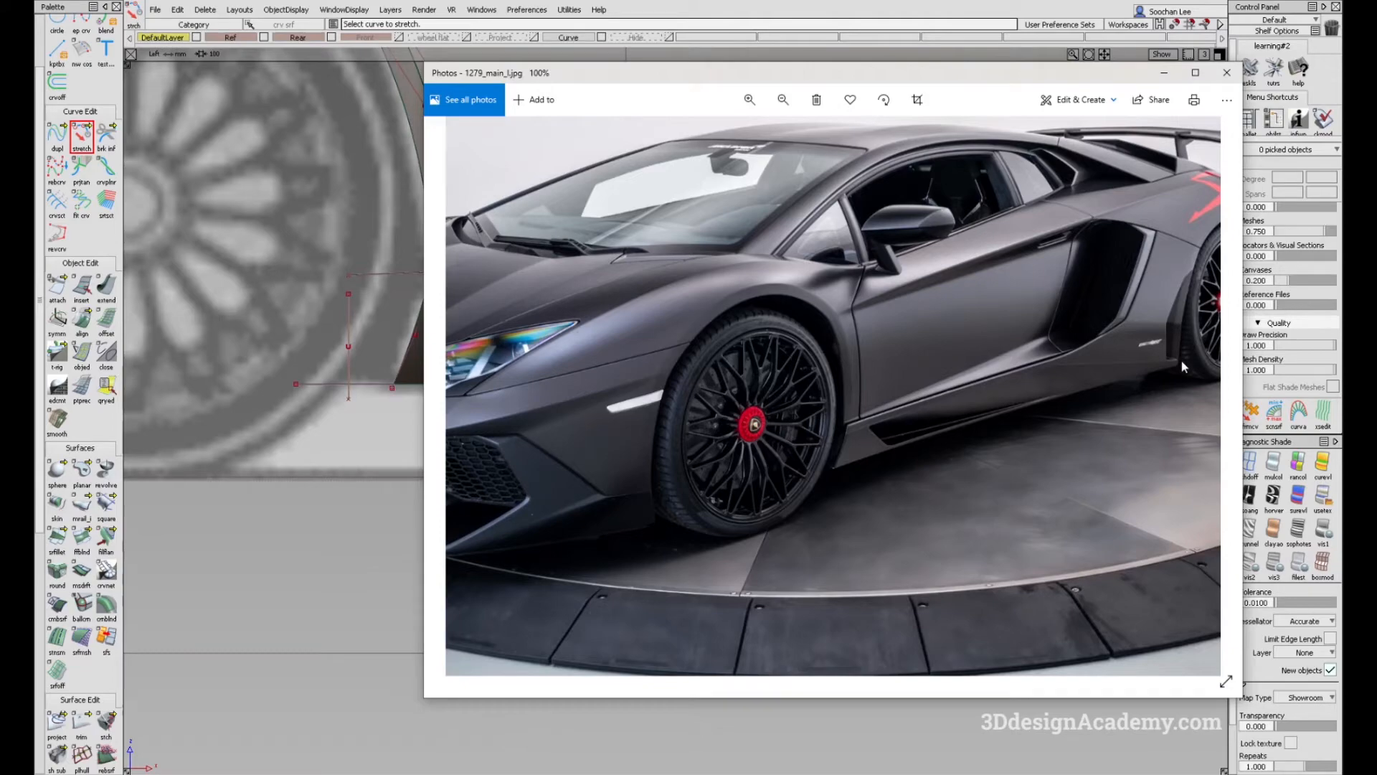
pyautogui.hotkey('alt', 'Tab')
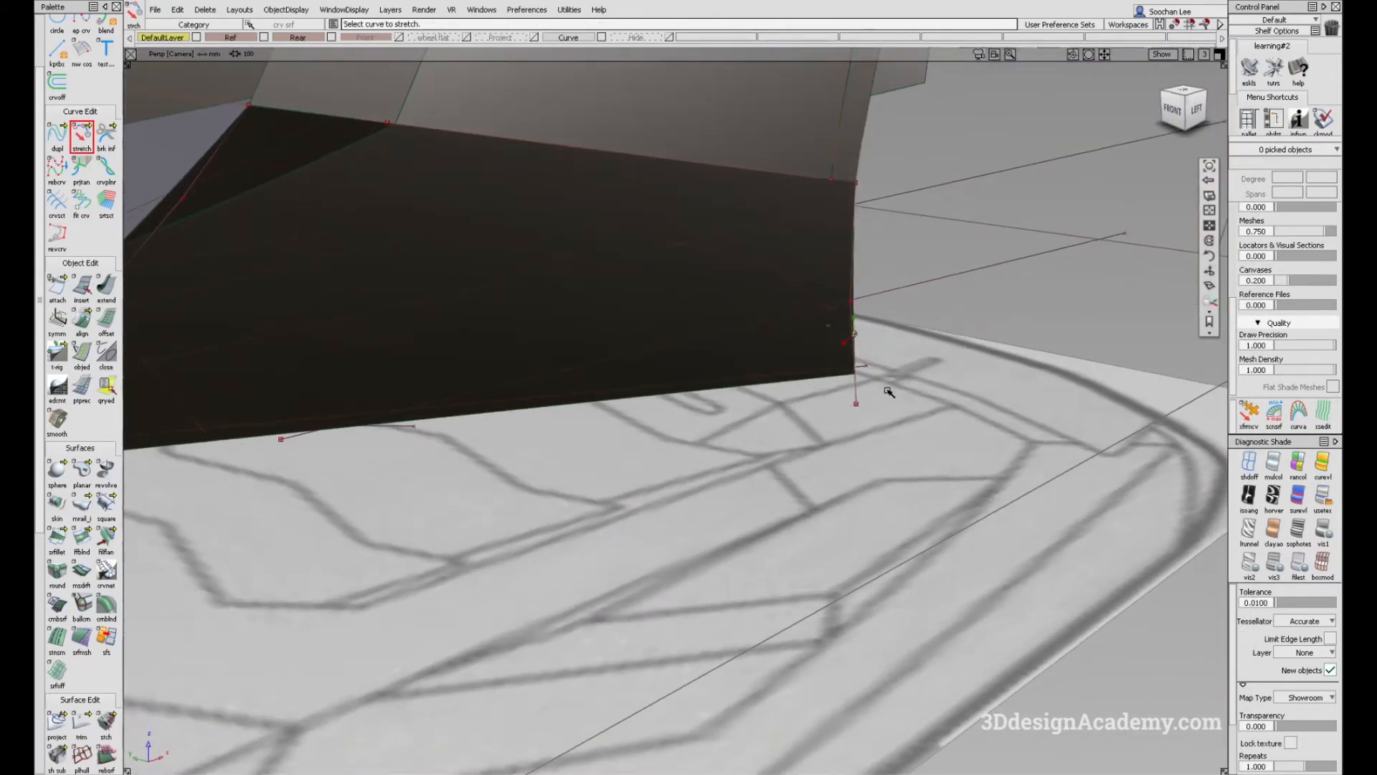
pyautogui.hotkey('alt', 'Tab')
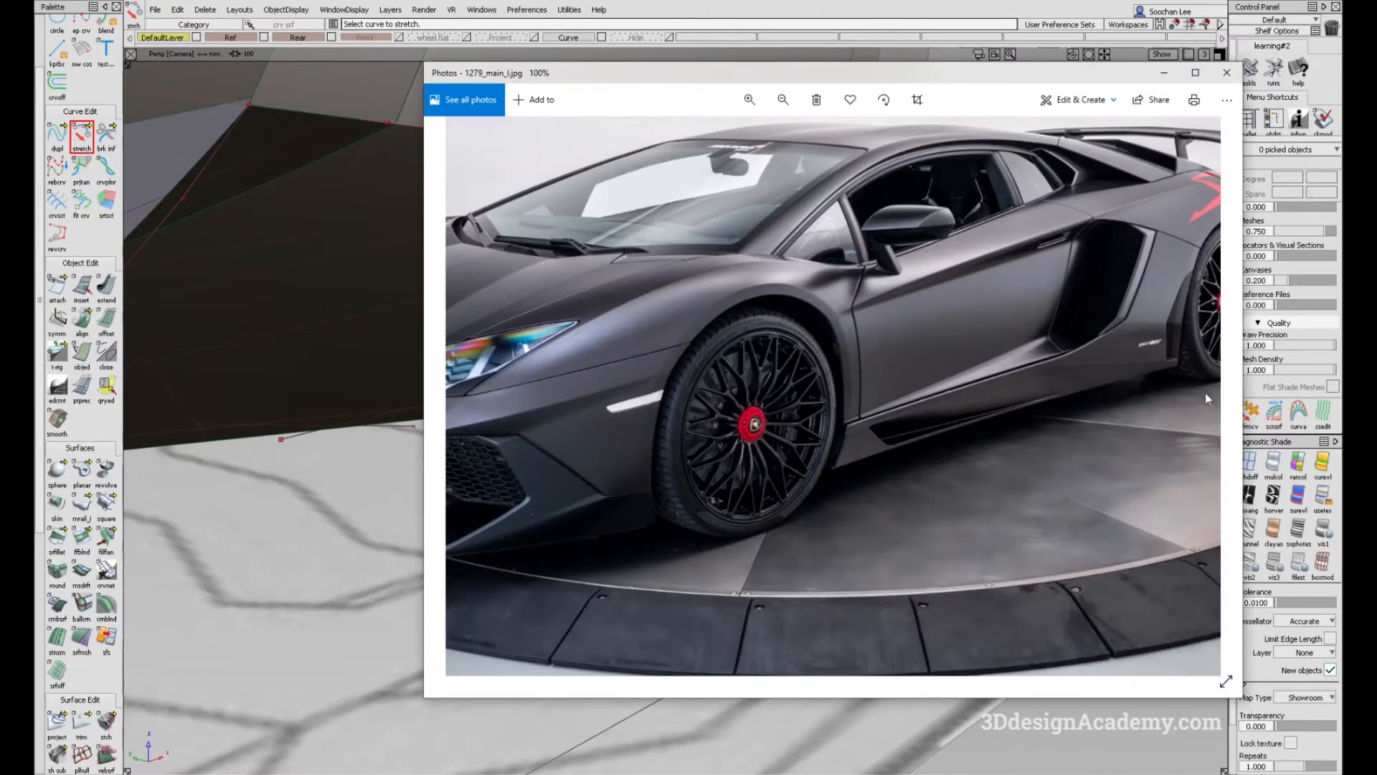
pyautogui.hotkey('alt', 'Tab')
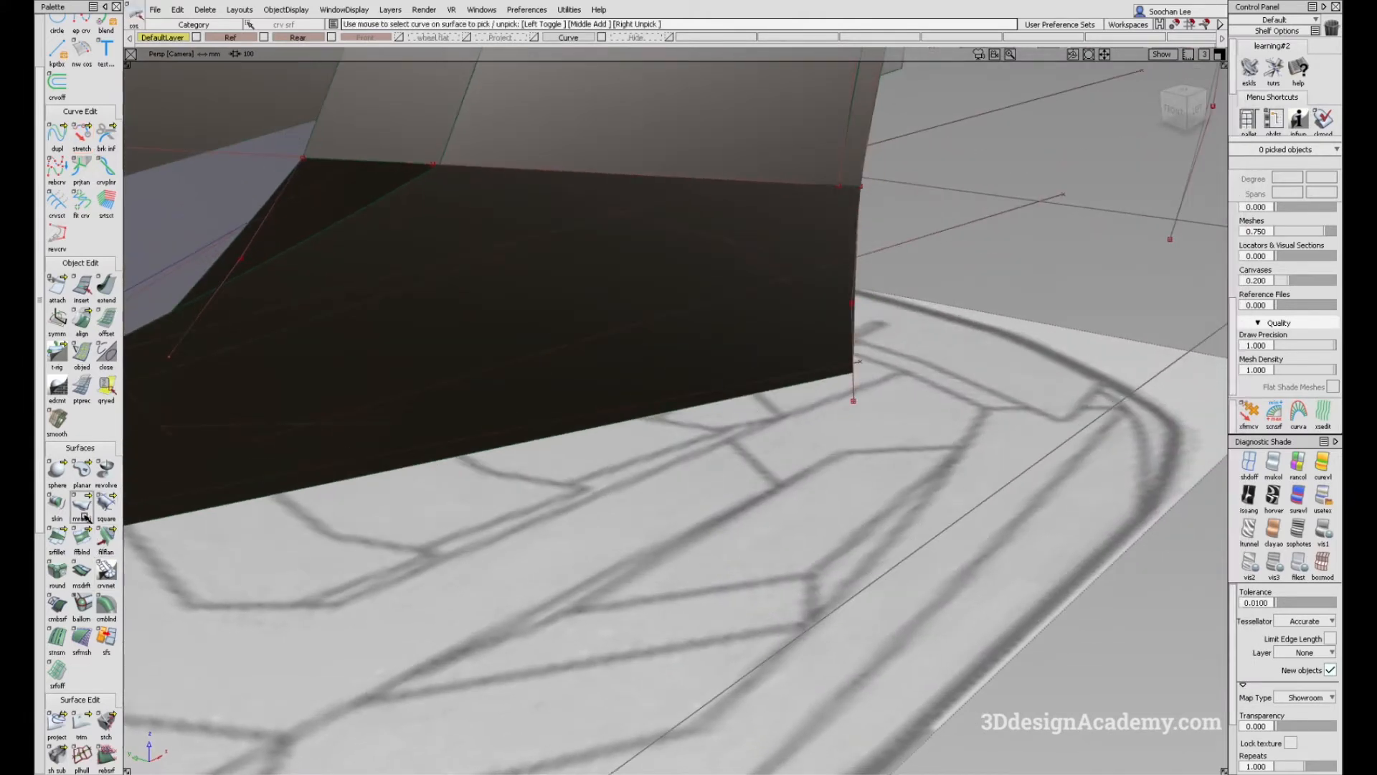
pyautogui.click(84, 513)
pyautogui.click(855, 391)
pyautogui.keyDown('alt'); pyautogui.keyDown('shift'); pyautogui.moveTo(855, 391); pyautogui.dragTo(771, 377); pyautogui.keyUp('shift'); pyautogui.keyUp('alt')
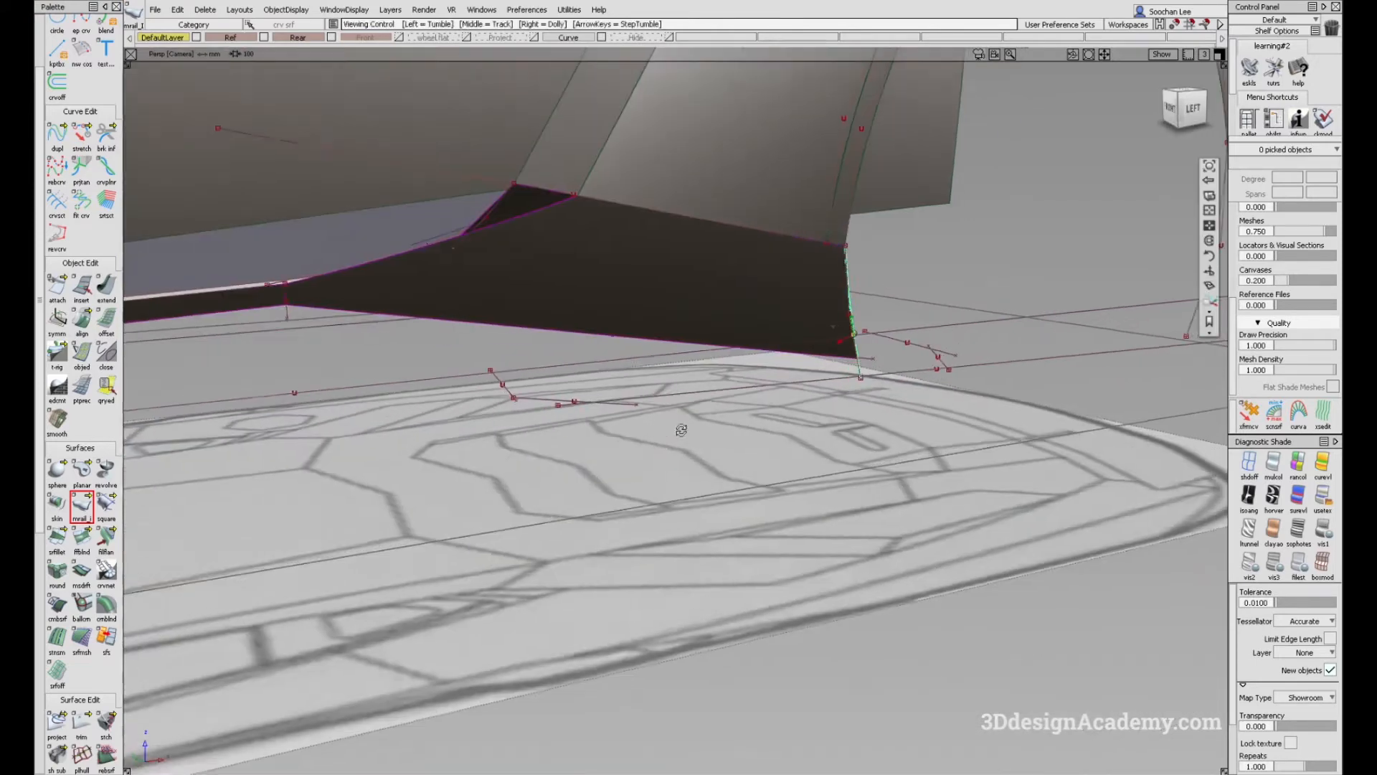
pyautogui.hotkey('alt', 'Tab')
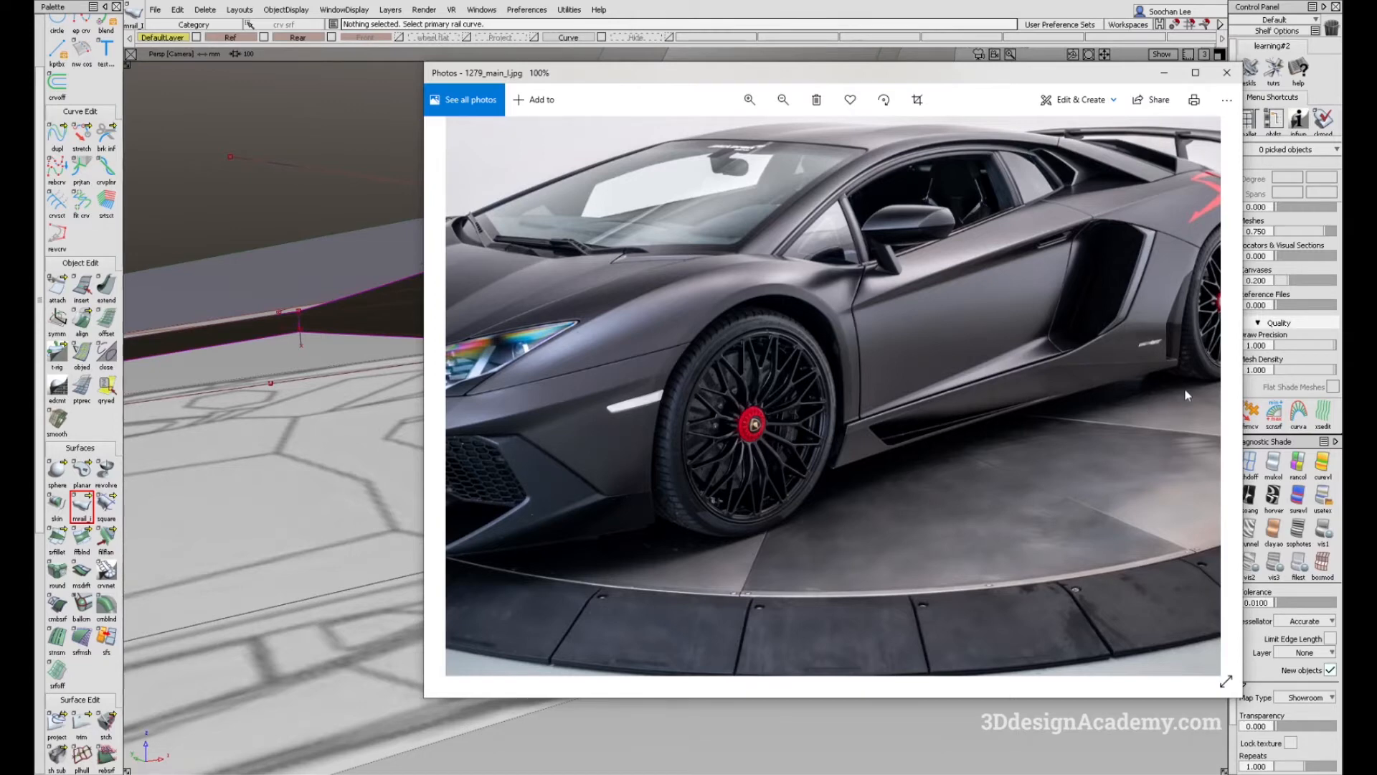
pyautogui.moveTo(1184, 365); pyautogui.dragTo(901, 390)
pyautogui.hotkey('alt', 'Tab')
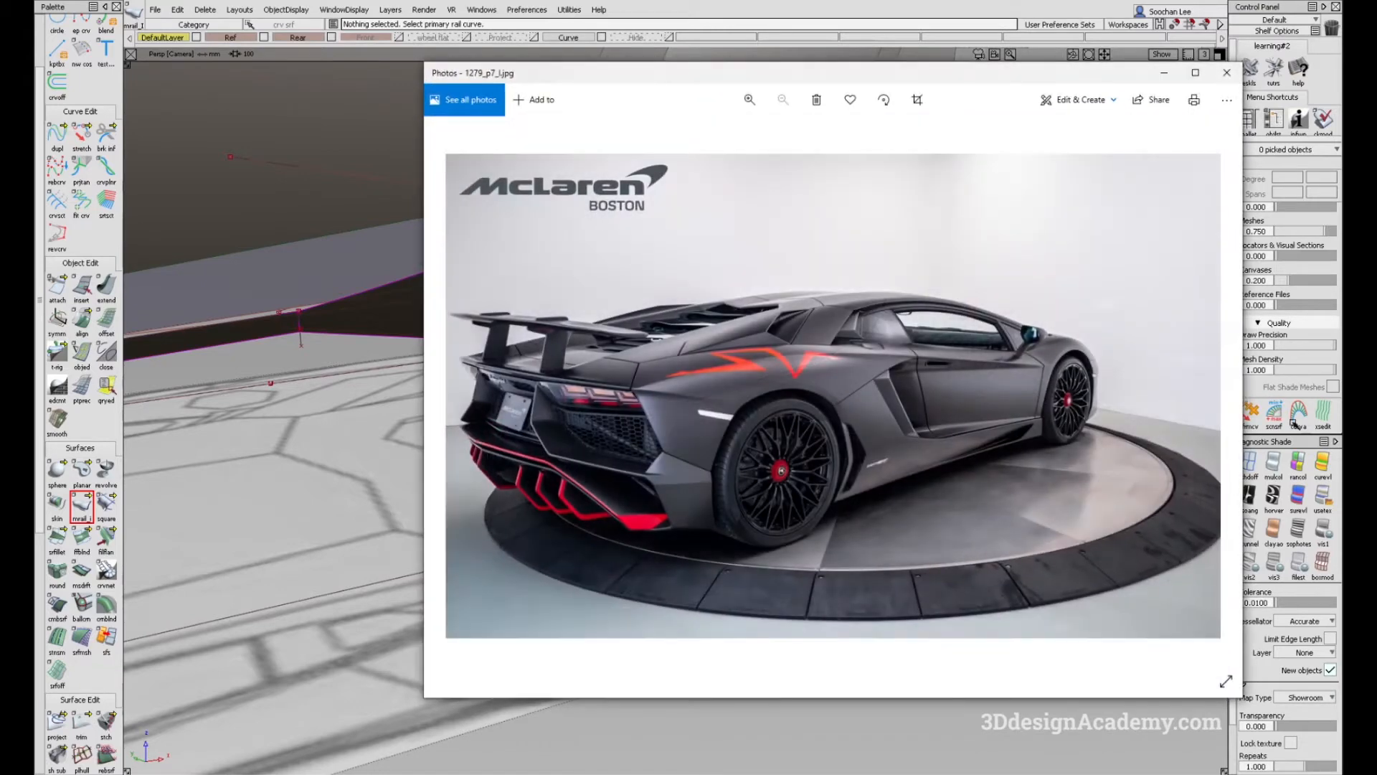
pyautogui.doubleClick(941, 475)
pyautogui.moveTo(897, 495); pyautogui.dragTo(904, 457)
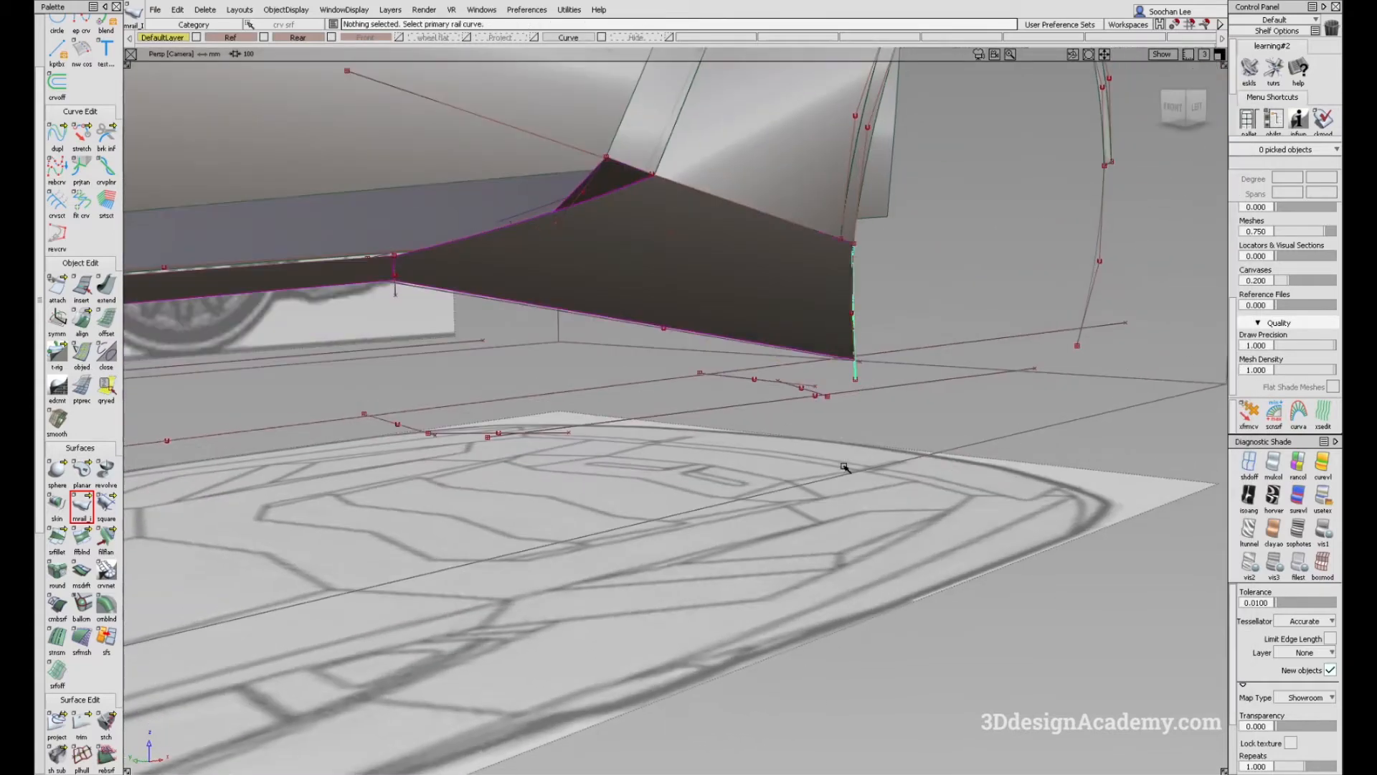
# Step: Copy and paste the rear wheel arch's lower curve at the sill surface's rear corner
pyautogui.keyDown('ctrl'); pyautogui.keyDown('shift'); pyautogui.moveTo(845, 468); pyautogui.dragTo(954, 330); pyautogui.keyUp('shift'); pyautogui.keyUp('ctrl')
pyautogui.keyDown('alt'); pyautogui.keyDown('shift'); pyautogui.moveTo(535, 404); pyautogui.dragTo(562, 347); pyautogui.keyUp('shift'); pyautogui.keyUp('alt')
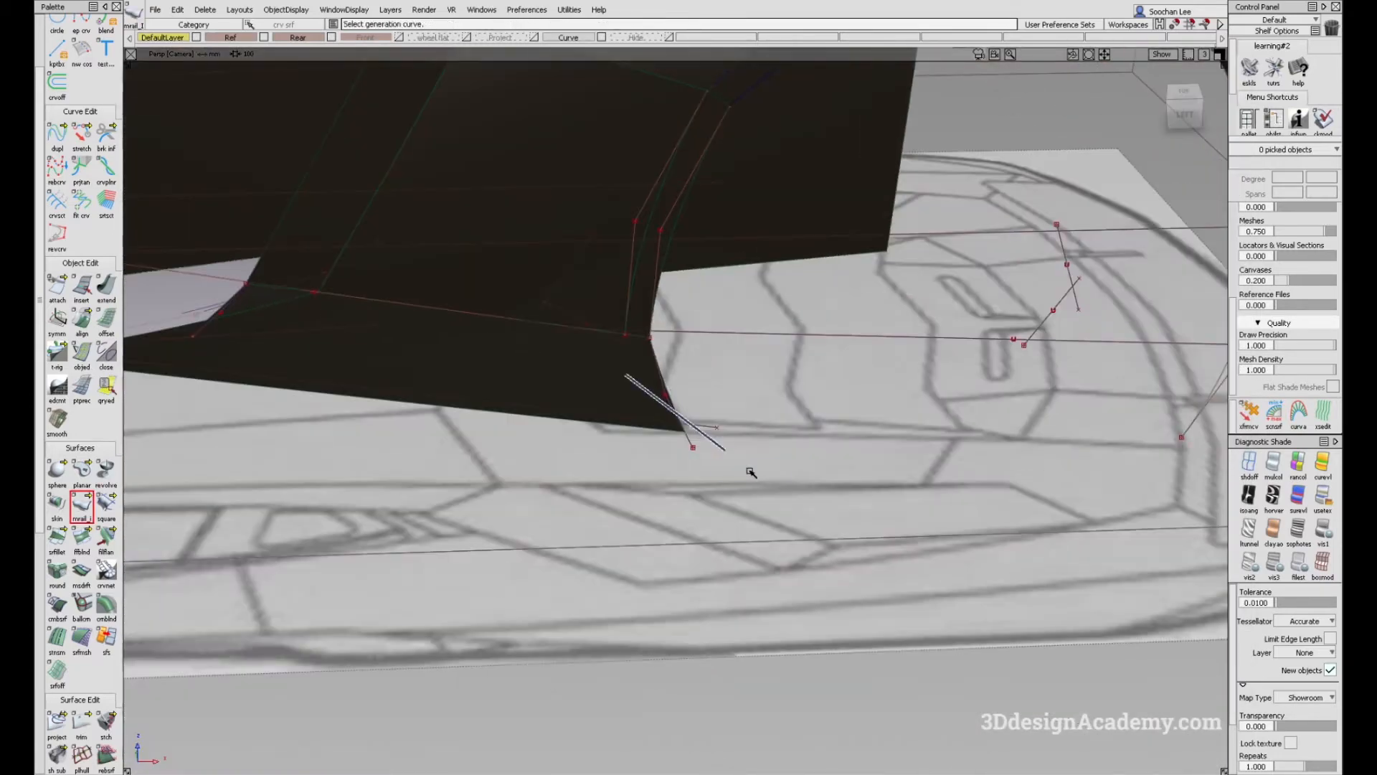
pyautogui.click(687, 445)
pyautogui.keyDown('alt'); pyautogui.keyDown('shift'); pyautogui.moveTo(685, 430); pyautogui.dragTo(492, 375); pyautogui.keyUp('shift'); pyautogui.keyUp('alt')
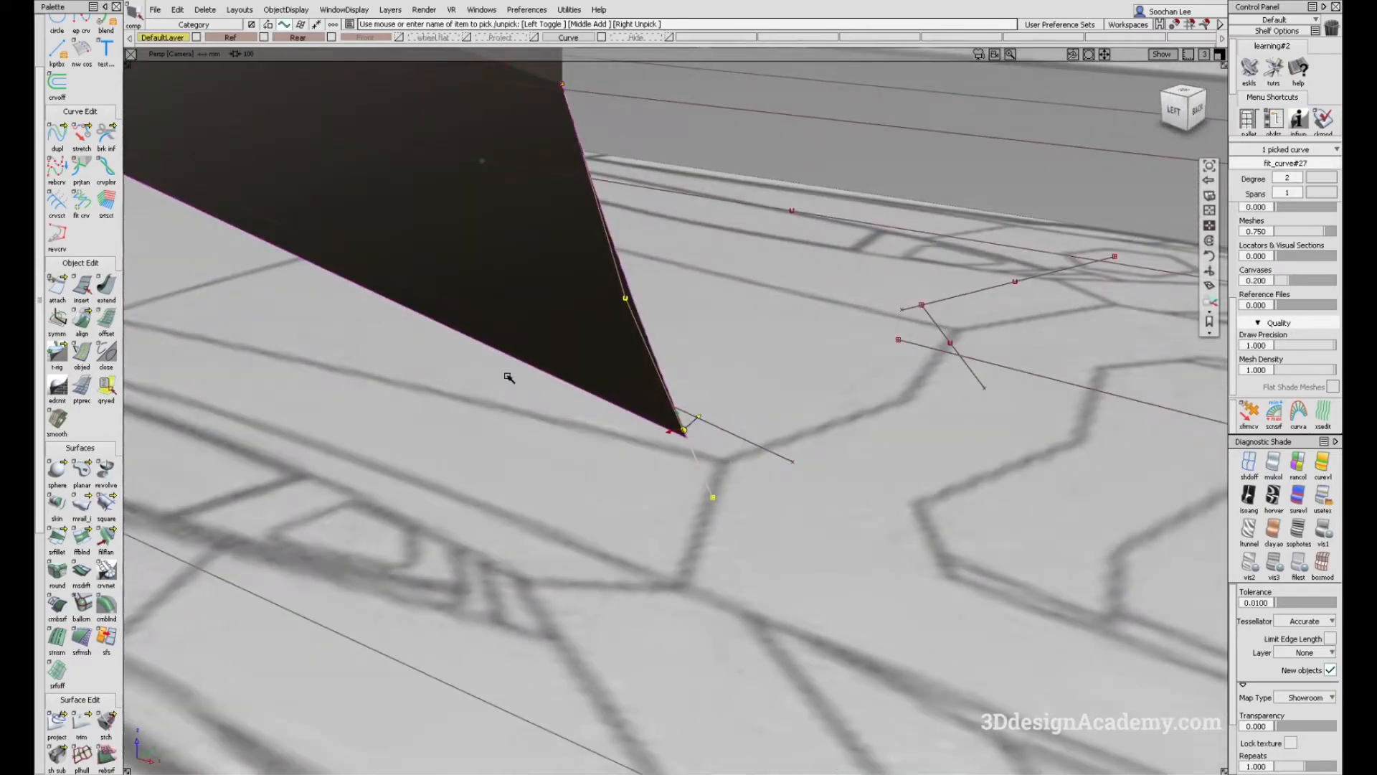
pyautogui.keyDown('alt'); pyautogui.keyDown('shift'); pyautogui.moveTo(578, 385); pyautogui.dragTo(694, 415); pyautogui.keyUp('shift'); pyautogui.keyUp('alt')
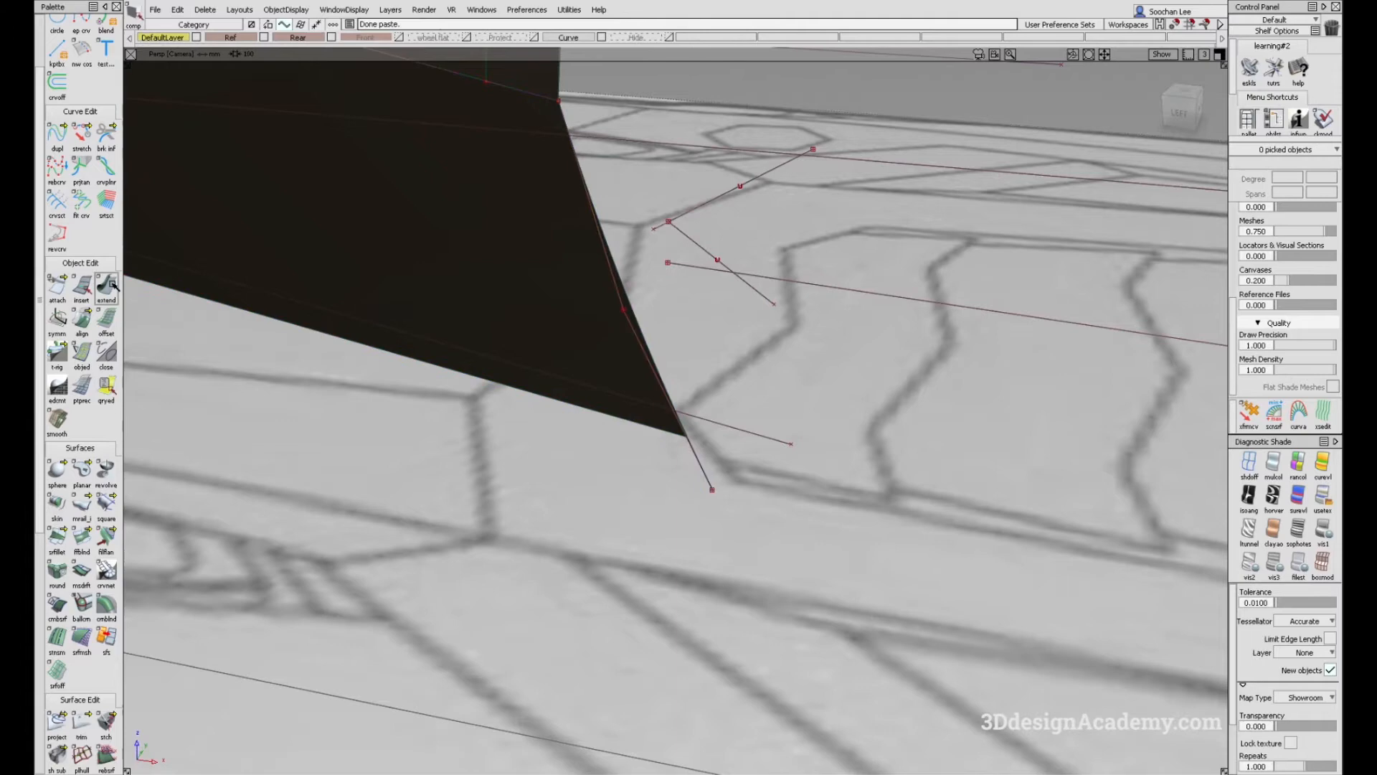
# Step: Extend the pasted profile curve about 90 mm downward past the sill's rear corner, using the Extrapolate type
pyautogui.doubleClick(108, 289)
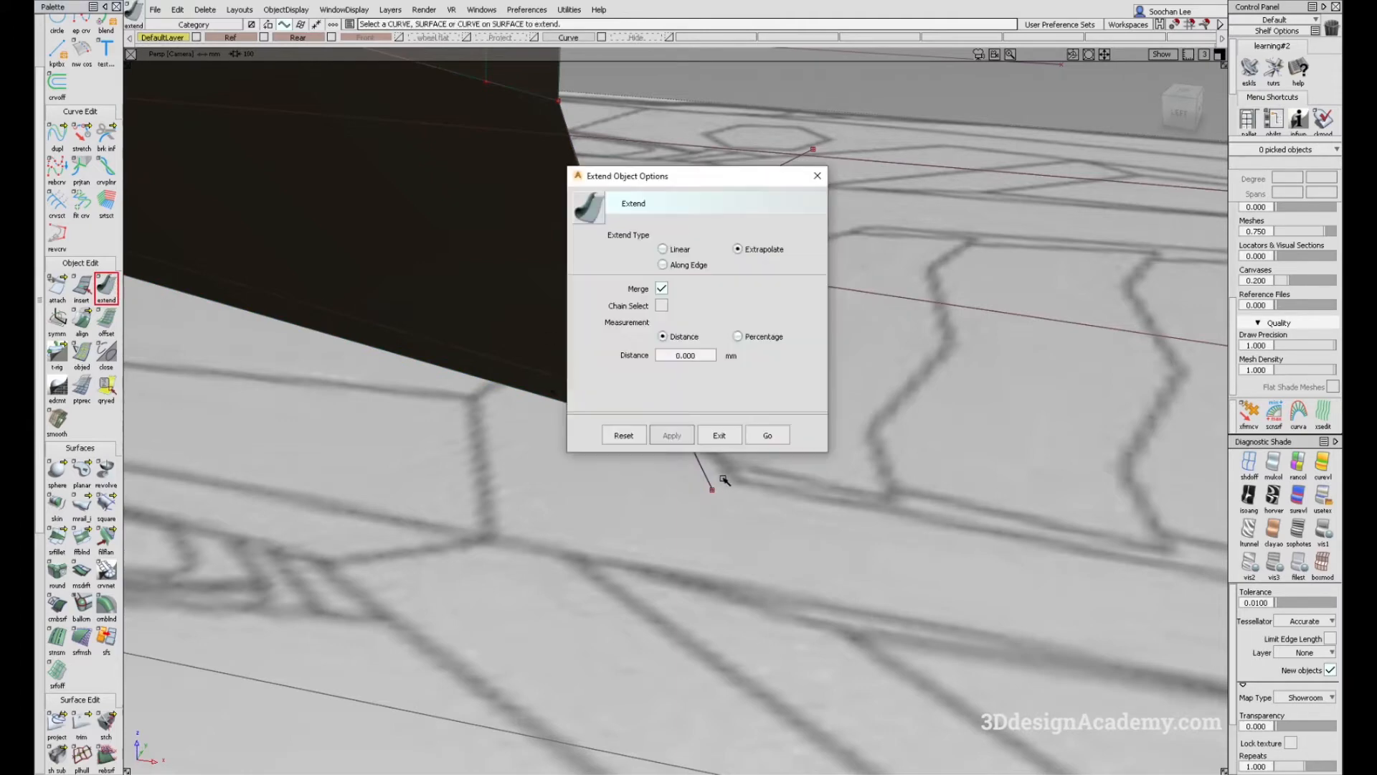
pyautogui.click(771, 437)
pyautogui.click(1262, 462)
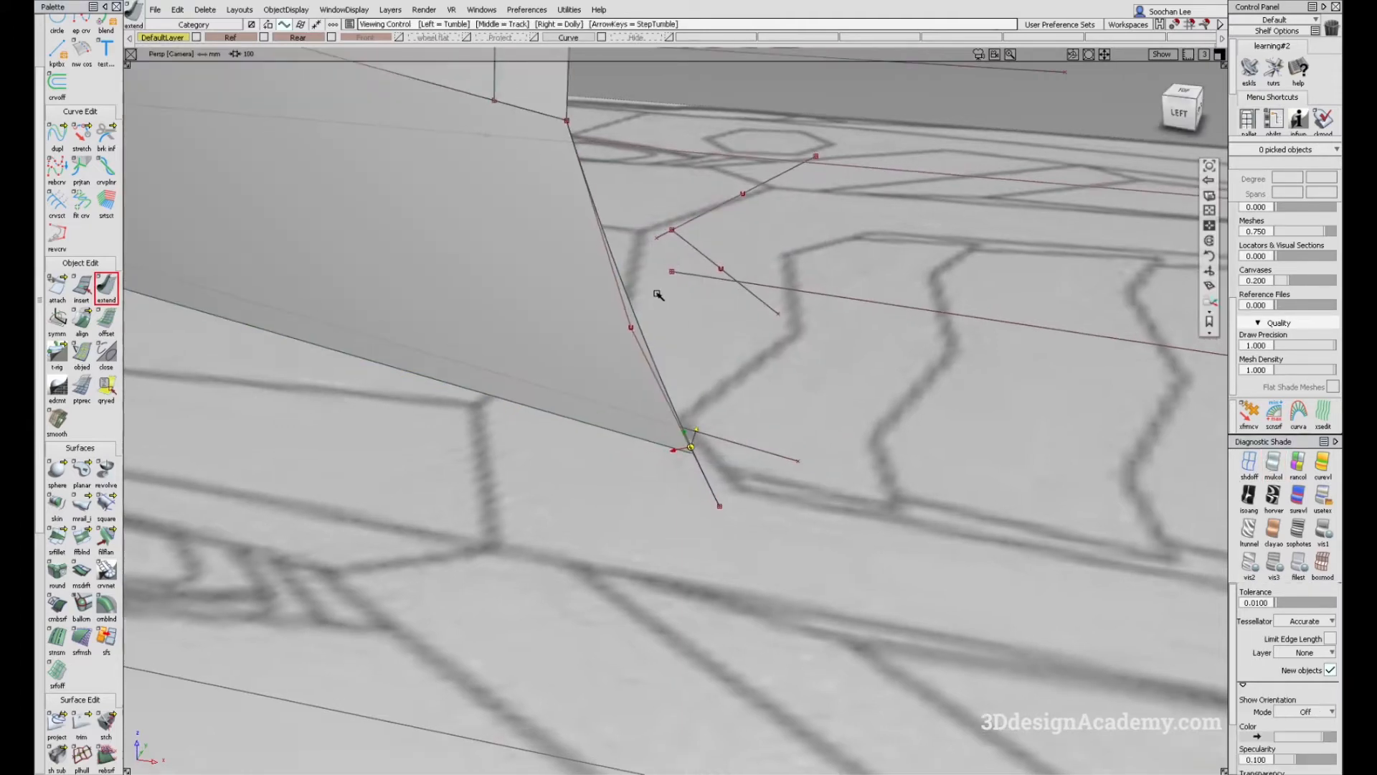
pyautogui.click(569, 137)
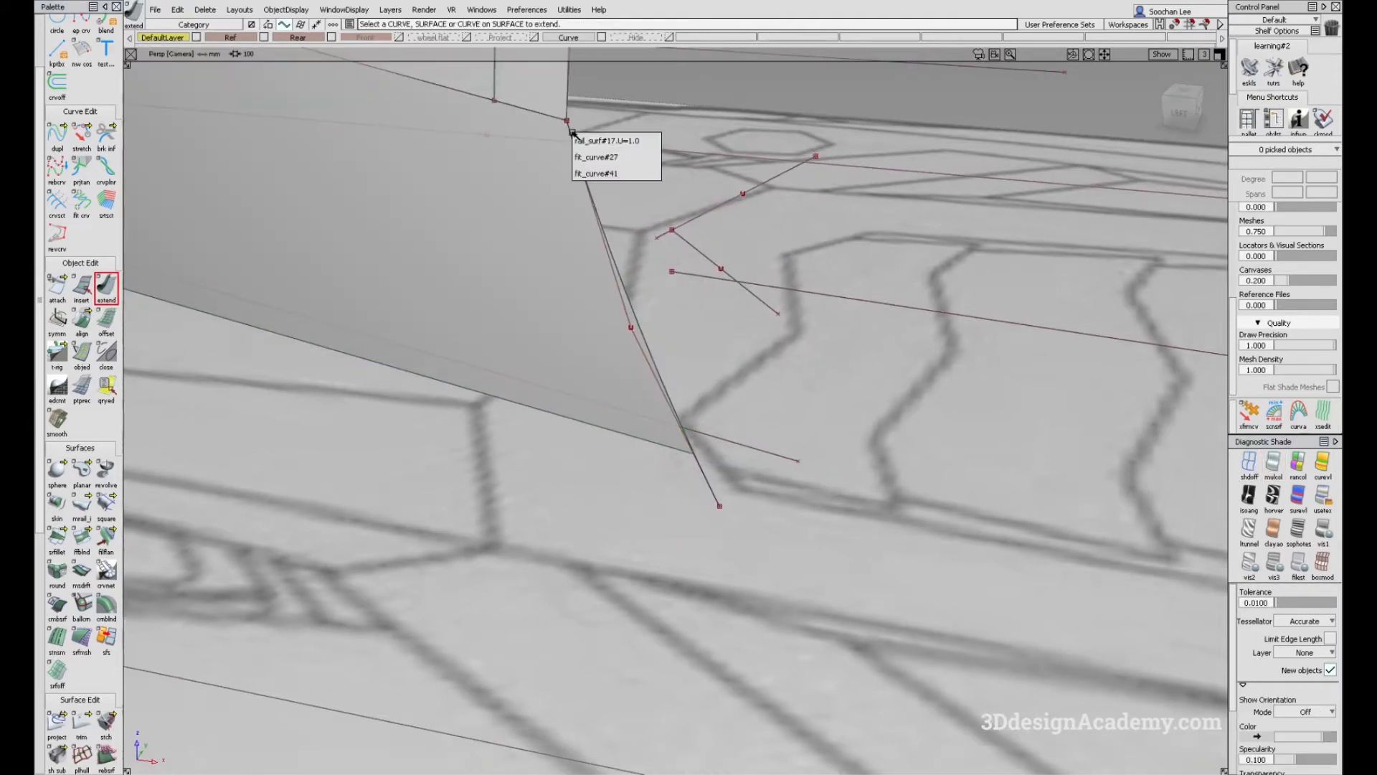
pyautogui.click(620, 177)
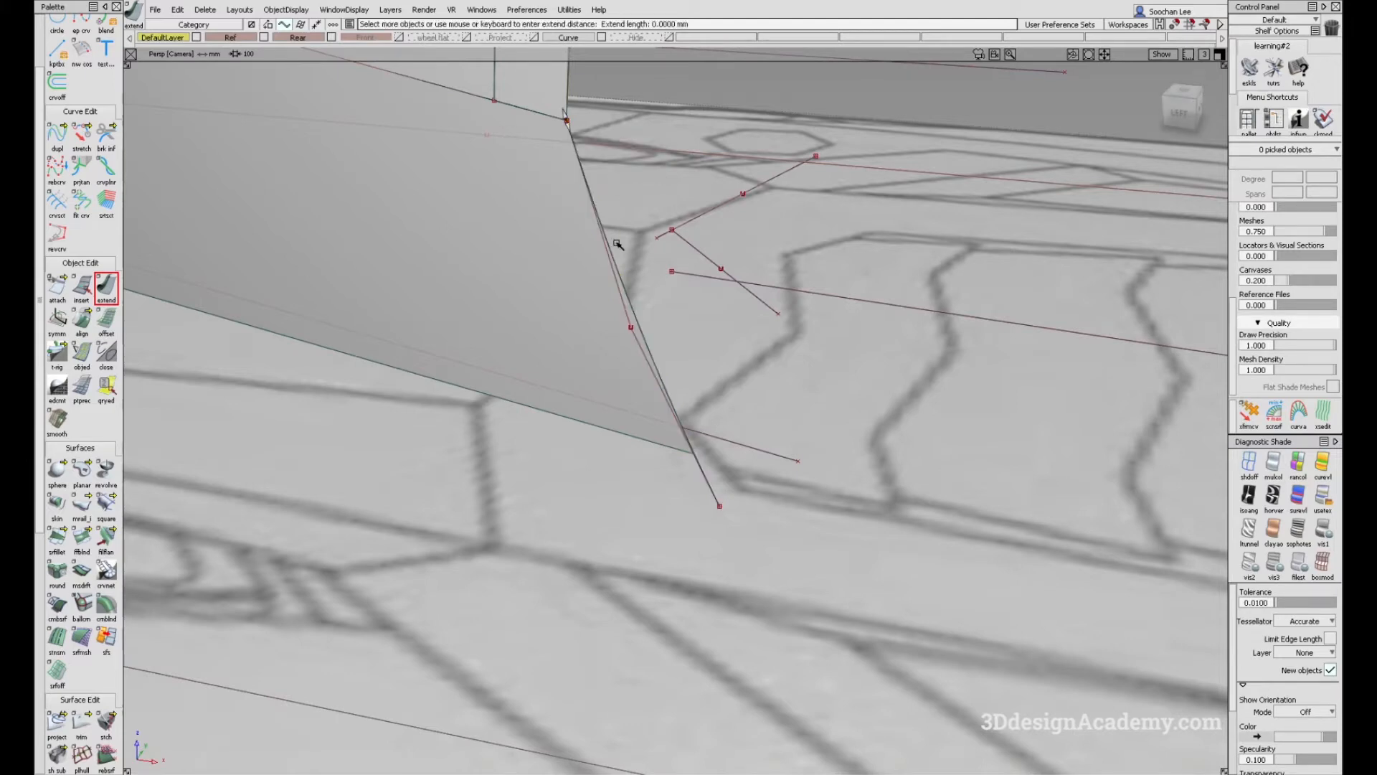
pyautogui.click(687, 452)
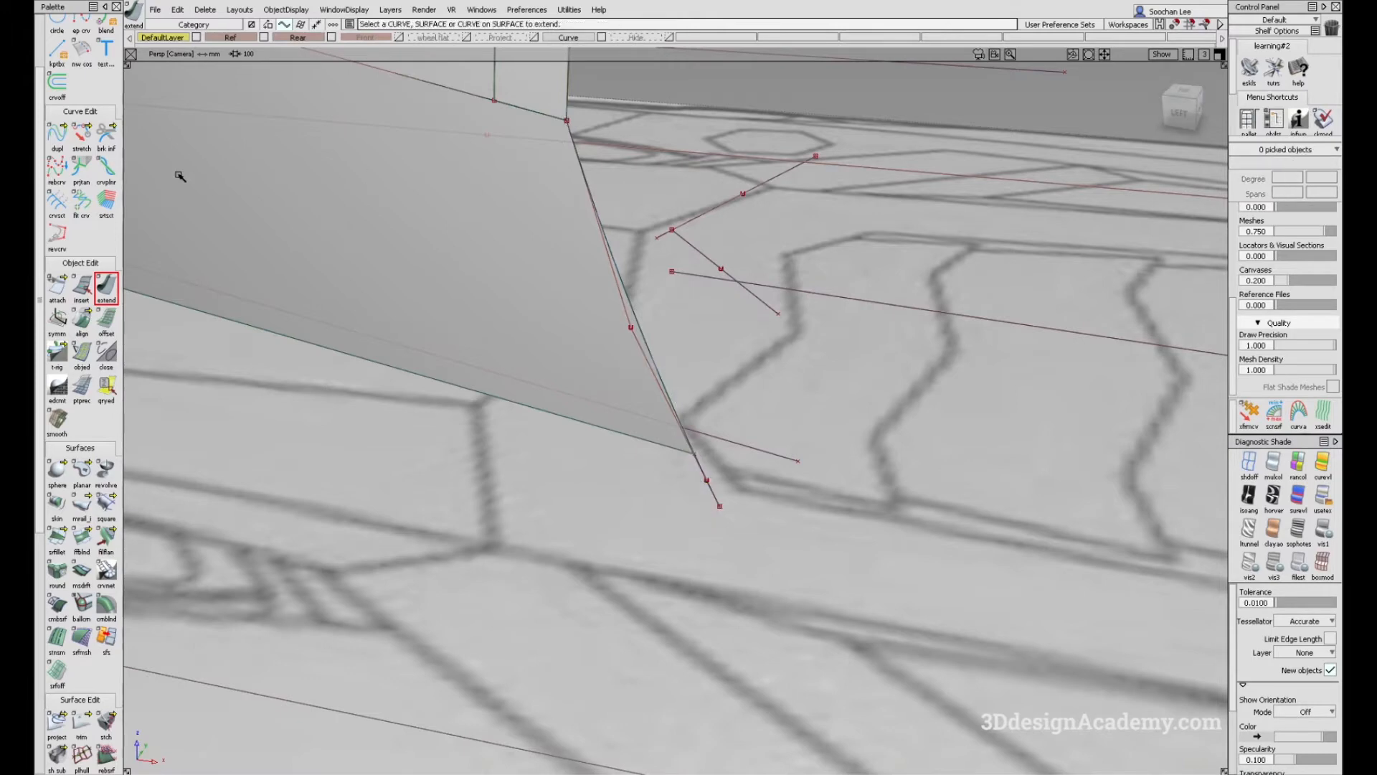
pyautogui.click(719, 501)
pyautogui.click(739, 515)
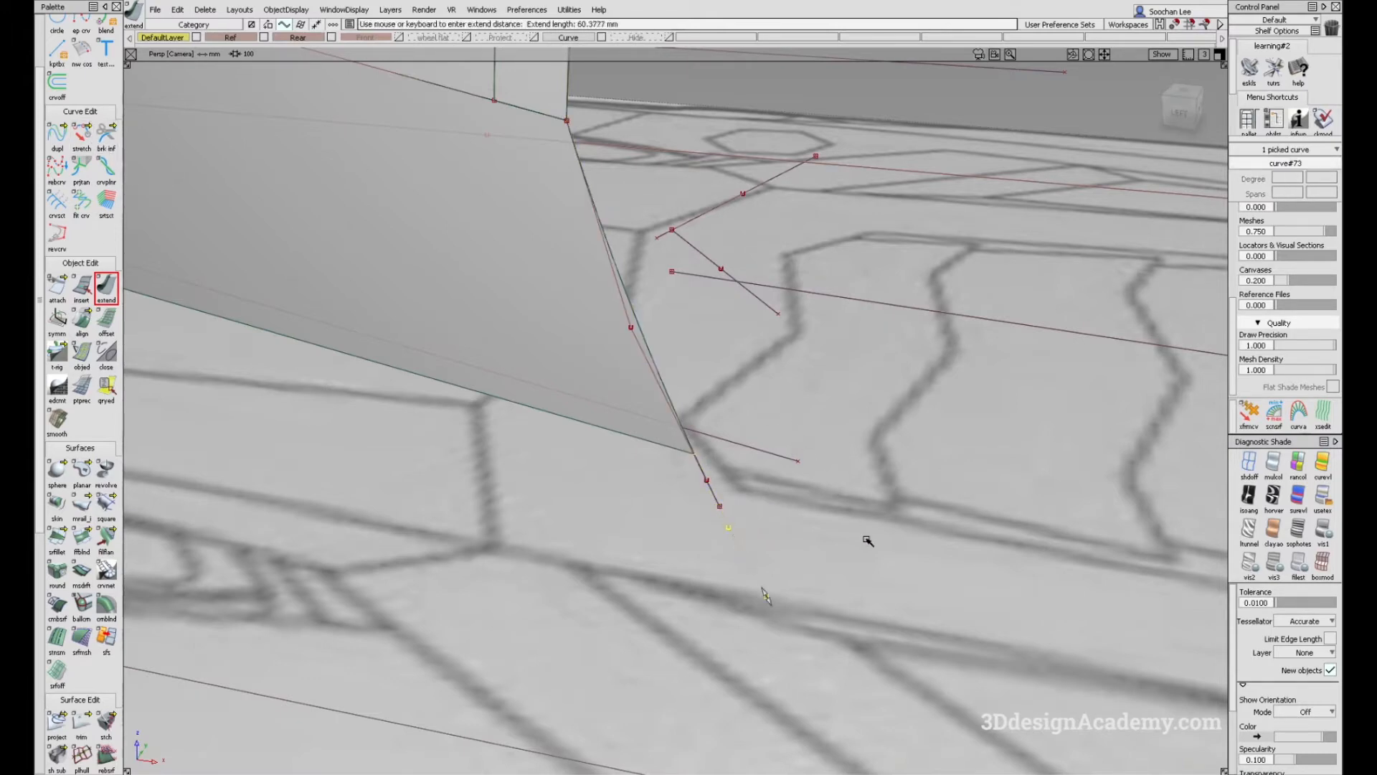
pyautogui.moveTo(867, 540); pyautogui.dragTo(933, 545)
pyautogui.keyDown('alt'); pyautogui.keyDown('shift'); pyautogui.moveTo(661, 492); pyautogui.dragTo(405, 372, button='right'); pyautogui.keyUp('shift'); pyautogui.keyUp('alt')
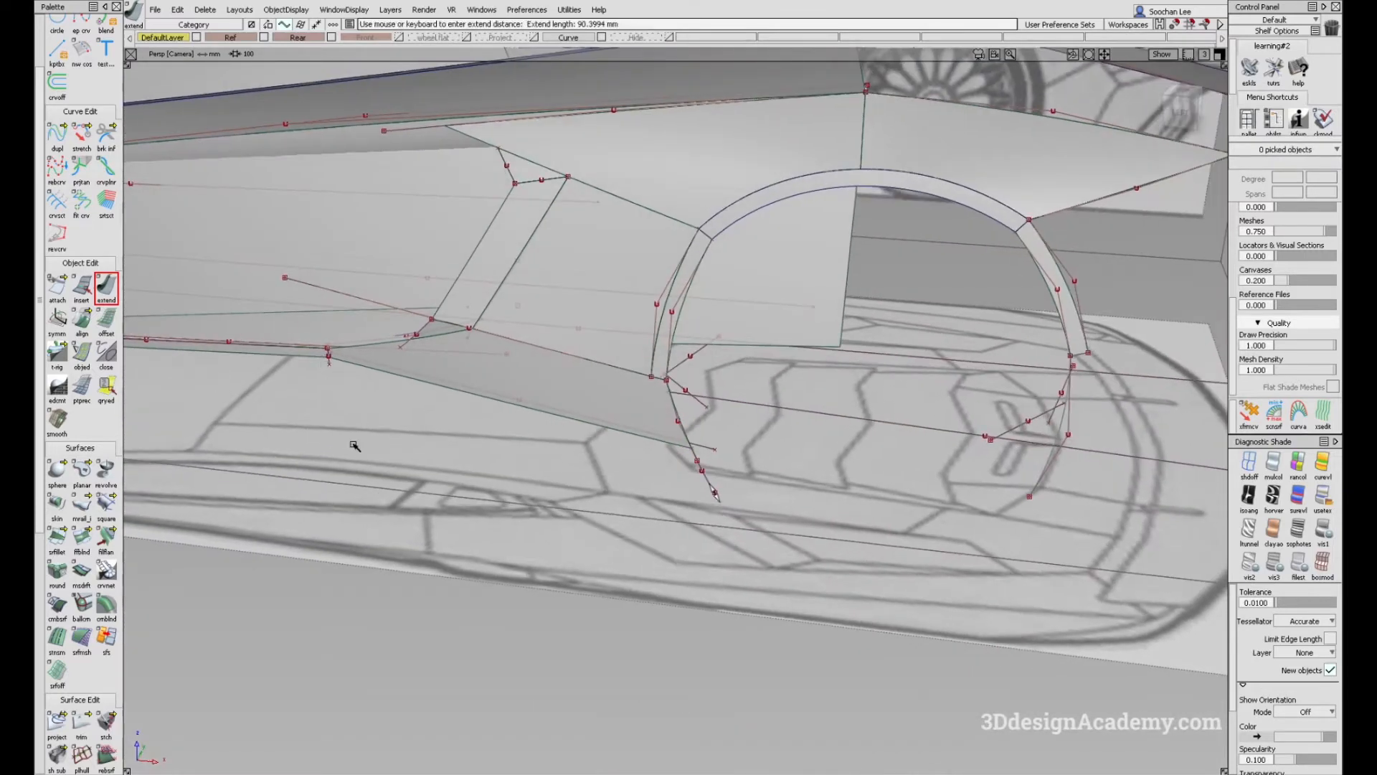
pyautogui.keyDown('alt'); pyautogui.keyDown('shift'); pyautogui.moveTo(372, 475); pyautogui.dragTo(502, 518); pyautogui.keyUp('shift'); pyautogui.keyUp('alt')
# Step: Stretch the extended profile curve slightly to adjust its lower end below the sill's rear corner
pyautogui.keyDown('ctrl'); pyautogui.keyDown('shift'); pyautogui.moveTo(507, 518); pyautogui.dragTo(448, 322); pyautogui.keyUp('shift'); pyautogui.keyUp('ctrl')
pyautogui.click(81, 138)
pyautogui.keyDown('alt'); pyautogui.keyDown('shift'); pyautogui.moveTo(710, 461); pyautogui.dragTo(716, 473); pyautogui.keyUp('shift'); pyautogui.keyUp('alt')
pyautogui.keyDown('alt'); pyautogui.keyDown('shift'); pyautogui.moveTo(716, 473); pyautogui.dragTo(726, 518, button='right'); pyautogui.keyUp('shift'); pyautogui.keyUp('alt')
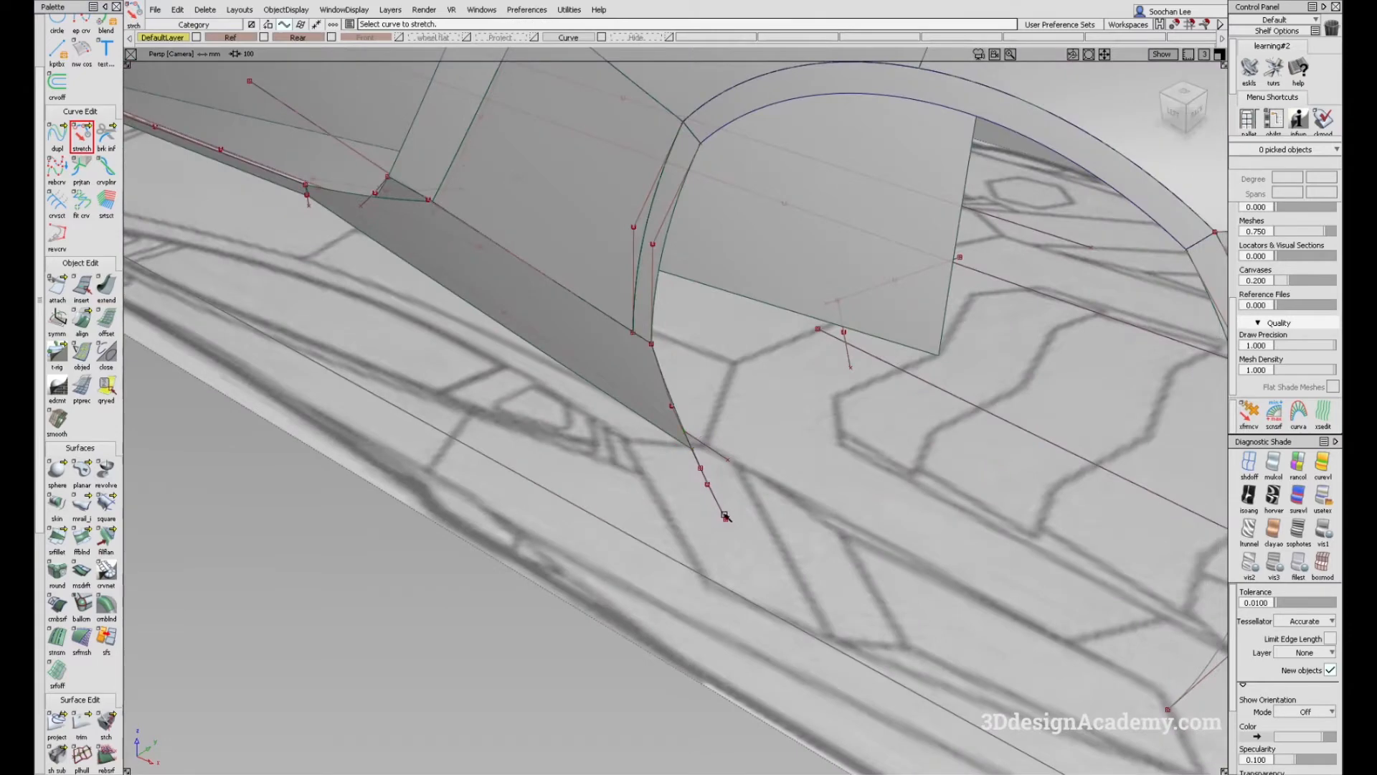
pyautogui.click(723, 518)
pyautogui.moveTo(781, 497); pyautogui.dragTo(790, 495)
pyautogui.keyDown('alt'); pyautogui.keyDown('shift'); pyautogui.moveTo(720, 483); pyautogui.dragTo(739, 495, button='right'); pyautogui.keyUp('shift'); pyautogui.keyUp('alt')
pyautogui.keyDown('alt'); pyautogui.keyDown('shift'); pyautogui.moveTo(739, 495); pyautogui.dragTo(799, 505); pyautogui.keyUp('shift'); pyautogui.keyUp('alt')
pyautogui.keyDown('alt'); pyautogui.keyDown('shift'); pyautogui.moveTo(700, 503); pyautogui.dragTo(660, 546); pyautogui.keyUp('shift'); pyautogui.keyUp('alt')
pyautogui.keyDown('ctrl'); pyautogui.keyDown('shift'); pyautogui.moveTo(660, 550); pyautogui.dragTo(603, 411); pyautogui.keyUp('shift'); pyautogui.keyUp('ctrl')
# Step: Sweep the extended profile curve along the rear sill surface's lower edge to build a rail surface beneath it
pyautogui.click(81, 504)
pyautogui.click(710, 479)
pyautogui.click(579, 442)
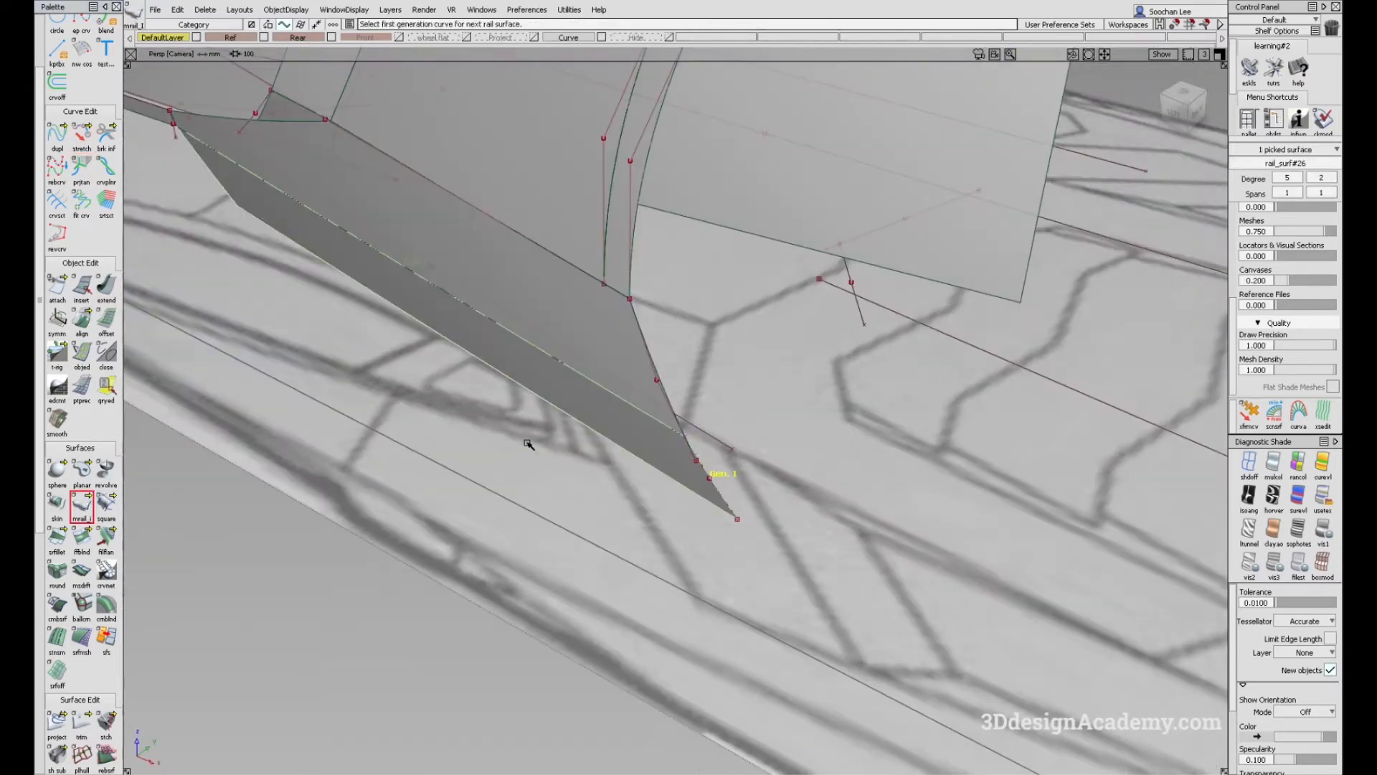
pyautogui.keyDown('alt'); pyautogui.keyDown('shift'); pyautogui.moveTo(578, 442); pyautogui.dragTo(676, 486); pyautogui.keyUp('shift'); pyautogui.keyUp('alt')
pyautogui.click(932, 424)
# Step: Compare the new surface with the side blueprint and rear three-quarter photo, and extend the profile curve's lower end further down
pyautogui.press('F6')
pyautogui.click(1249, 465)
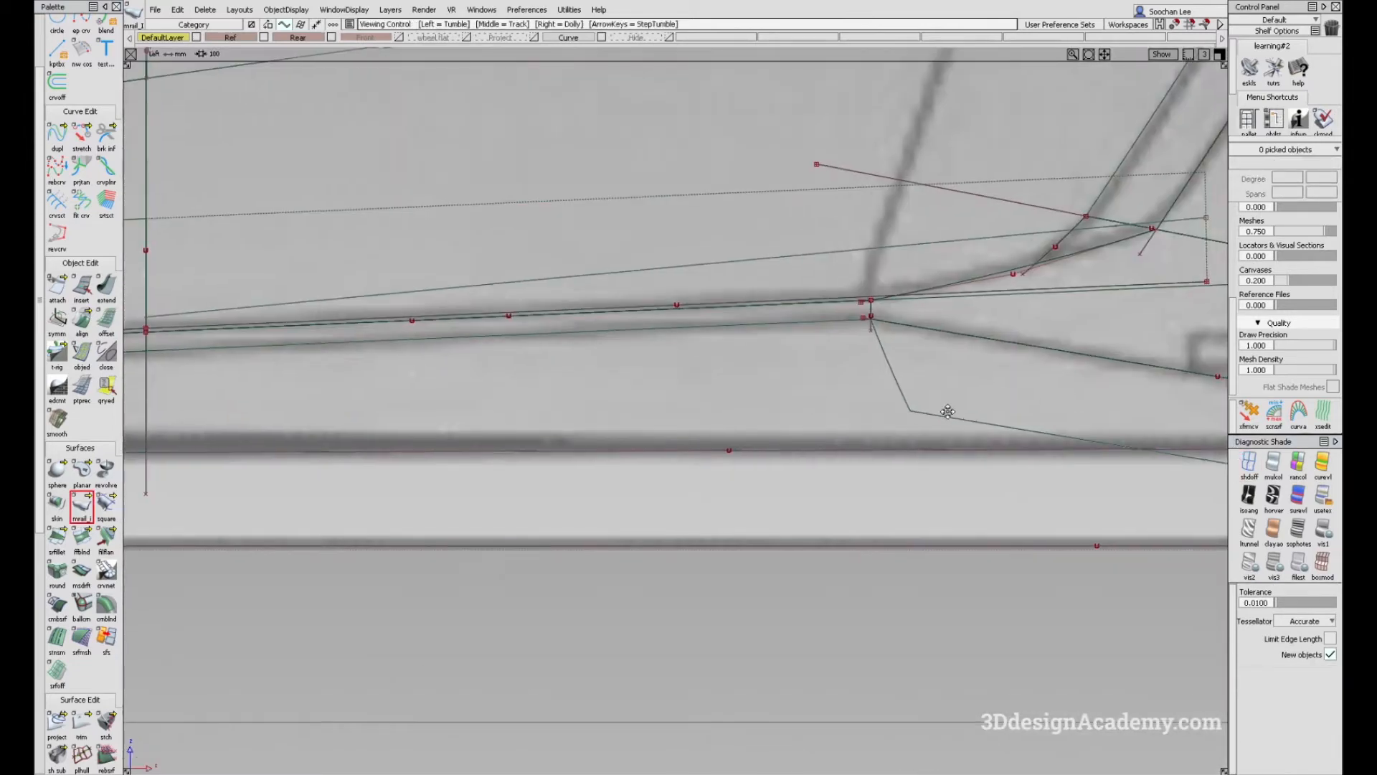
pyautogui.keyDown('alt'); pyautogui.keyDown('shift'); pyautogui.moveTo(963, 418); pyautogui.dragTo(914, 431, button='right'); pyautogui.keyUp('shift'); pyautogui.keyUp('alt')
pyautogui.hotkey('alt', 'Tab')
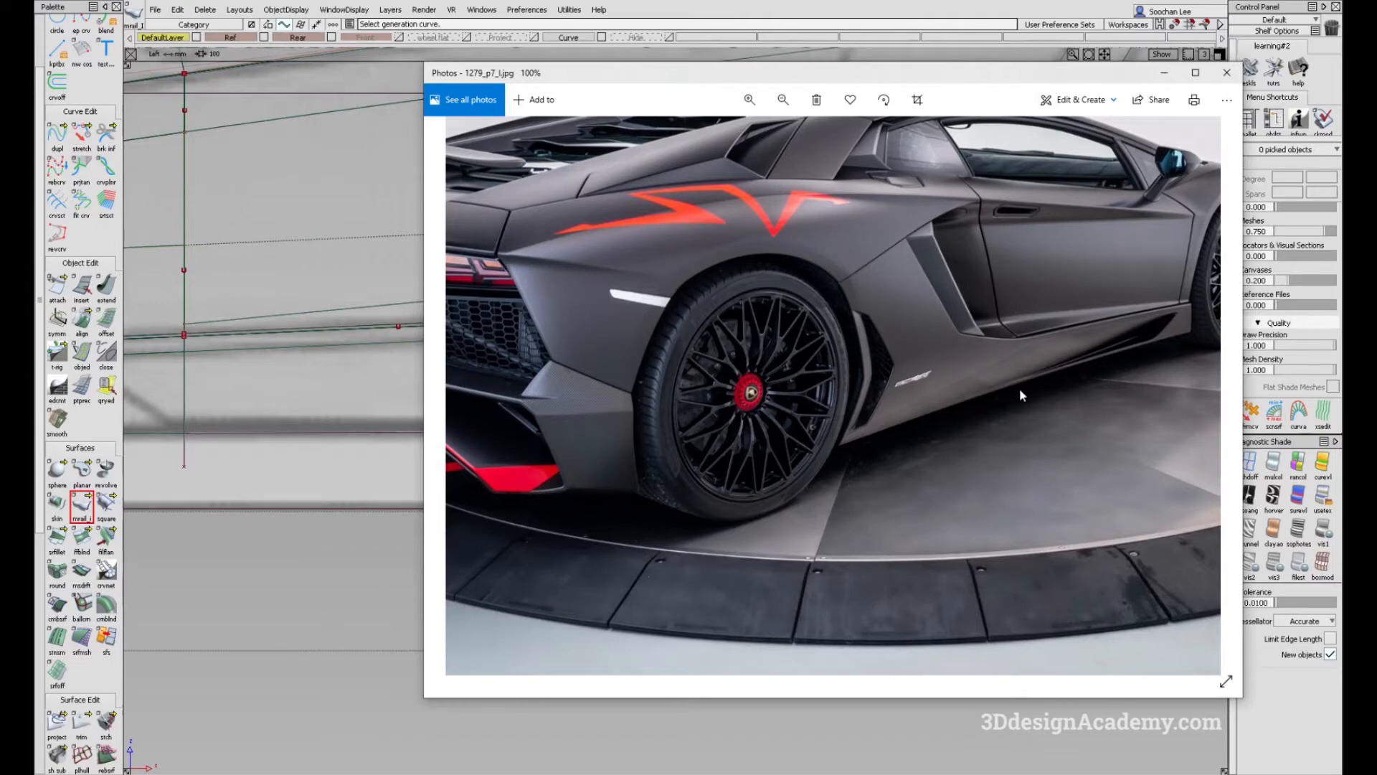
pyautogui.hotkey('alt', 'Tab')
pyautogui.keyDown('alt'); pyautogui.keyDown('shift'); pyautogui.moveTo(856, 502); pyautogui.dragTo(528, 535, button='middle'); pyautogui.keyUp('shift'); pyautogui.keyUp('alt')
pyautogui.keyDown('ctrl'); pyautogui.keyDown('shift'); pyautogui.moveTo(588, 581); pyautogui.dragTo(481, 373); pyautogui.keyUp('shift'); pyautogui.keyUp('ctrl')
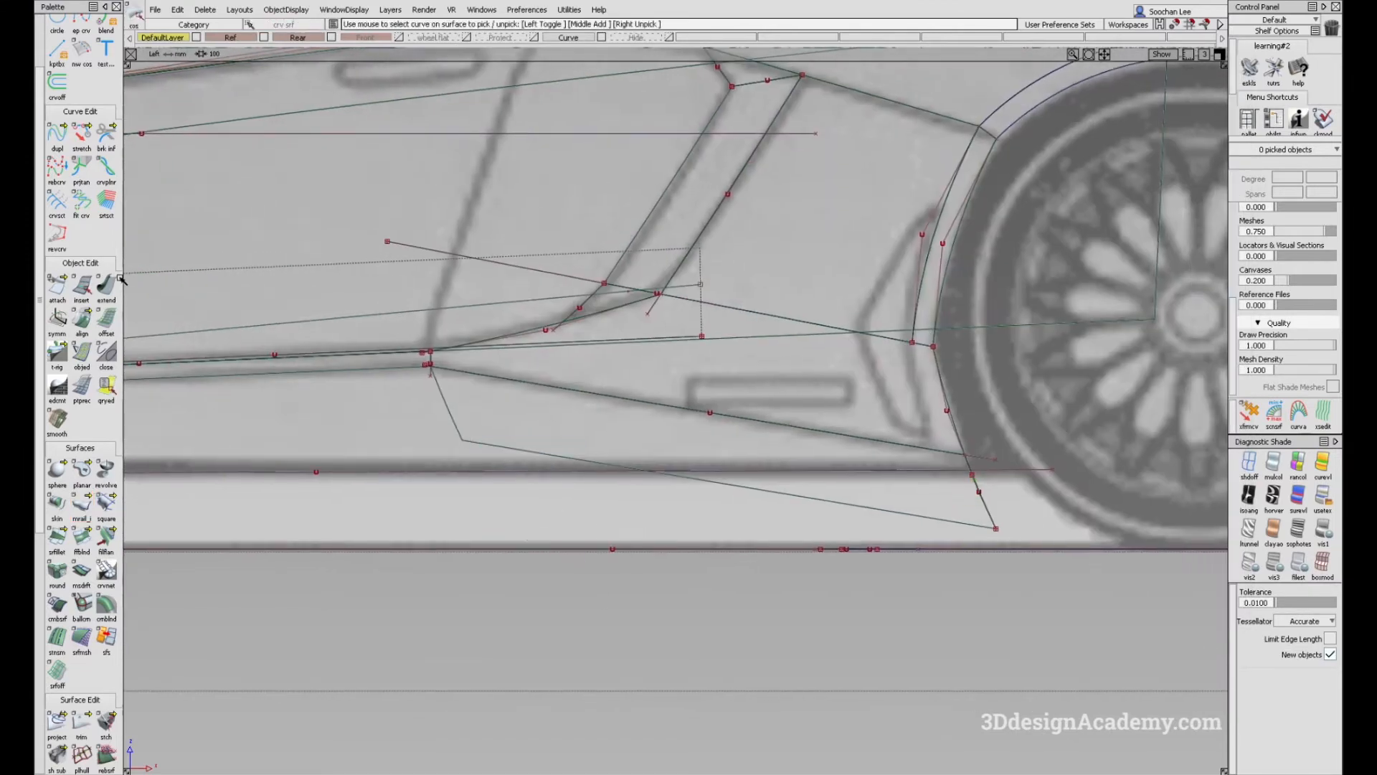
pyautogui.doubleClick(106, 285)
pyautogui.click(766, 434)
pyautogui.click(996, 526)
pyautogui.click(1010, 529)
pyautogui.moveTo(1042, 516); pyautogui.dragTo(1059, 553)
# Step: Project the blueprint's sill line onto the lower rear sill surface and trim away the part beneath it
pyautogui.keyDown('ctrl'); pyautogui.keyDown('shift'); pyautogui.moveTo(579, 625); pyautogui.dragTo(537, 455); pyautogui.keyUp('shift'); pyautogui.keyUp('ctrl')
pyautogui.click(52, 724)
pyautogui.click(671, 477)
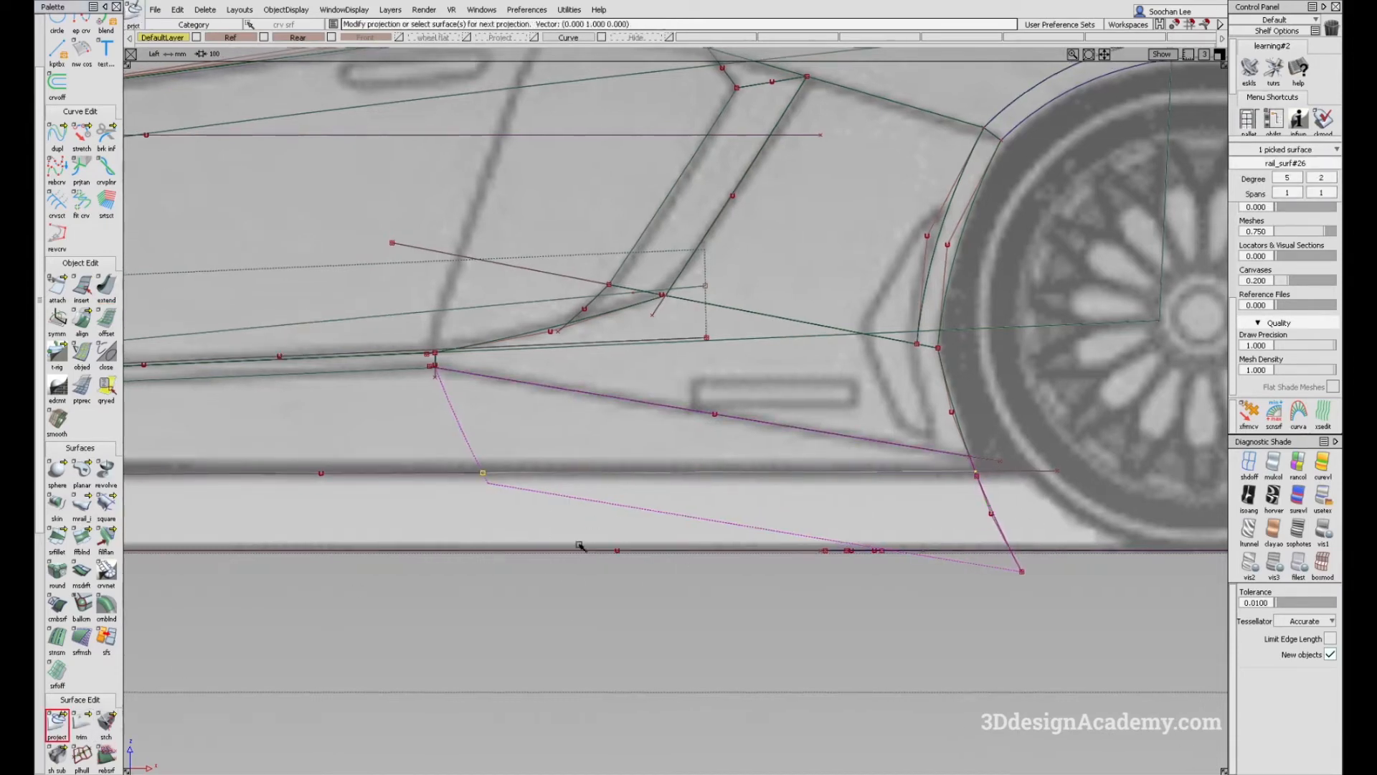
pyautogui.click(81, 725)
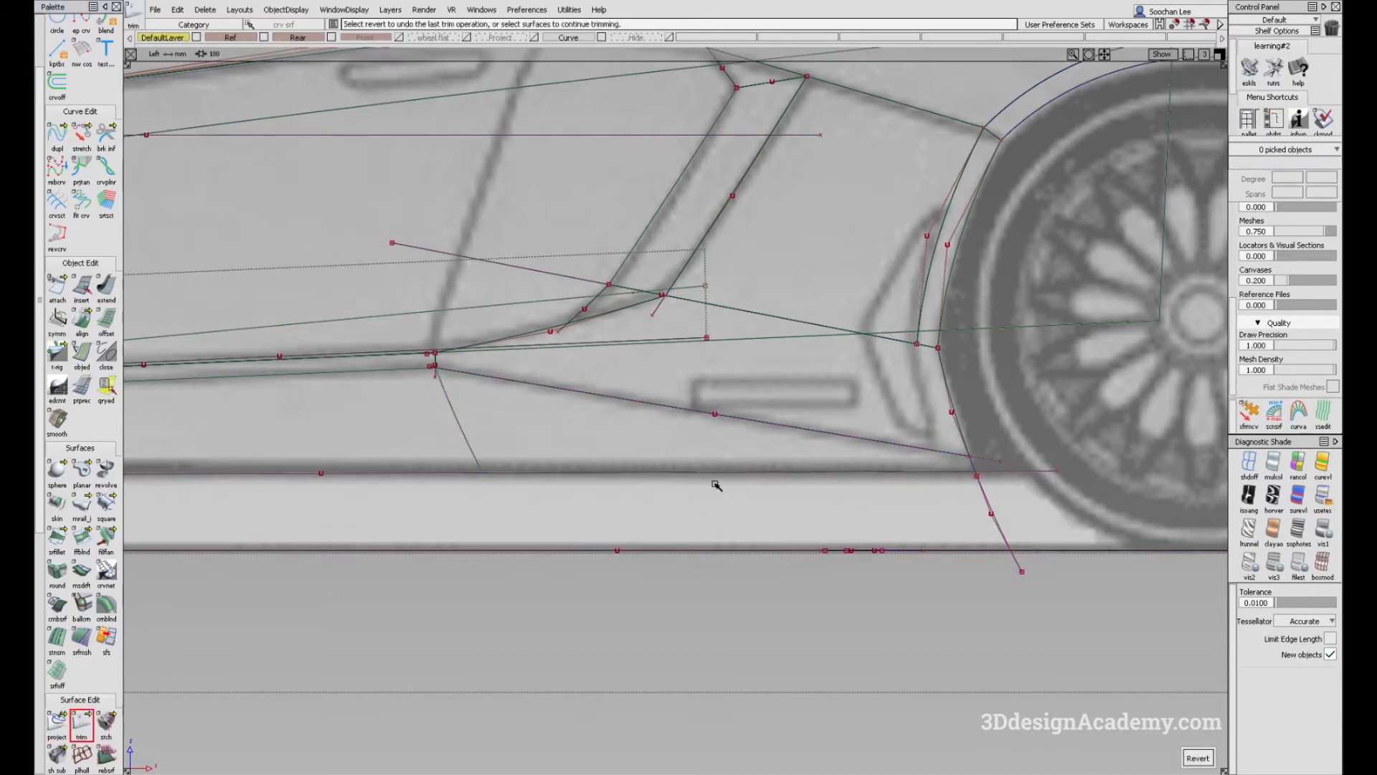
# Step: Examine the trimmed lower rear sill surface in perspective against the side and front three-quarter photos
pyautogui.keyDown('alt'); pyautogui.keyDown('shift'); pyautogui.moveTo(715, 485); pyautogui.dragTo(707, 366); pyautogui.keyUp('shift'); pyautogui.keyUp('alt')
pyautogui.hotkey('alt', 'm')
pyautogui.keyDown('alt'); pyautogui.keyDown('shift'); pyautogui.moveTo(557, 459); pyautogui.dragTo(772, 467); pyautogui.keyUp('shift'); pyautogui.keyUp('alt')
pyautogui.hotkey('alt', 'Tab')
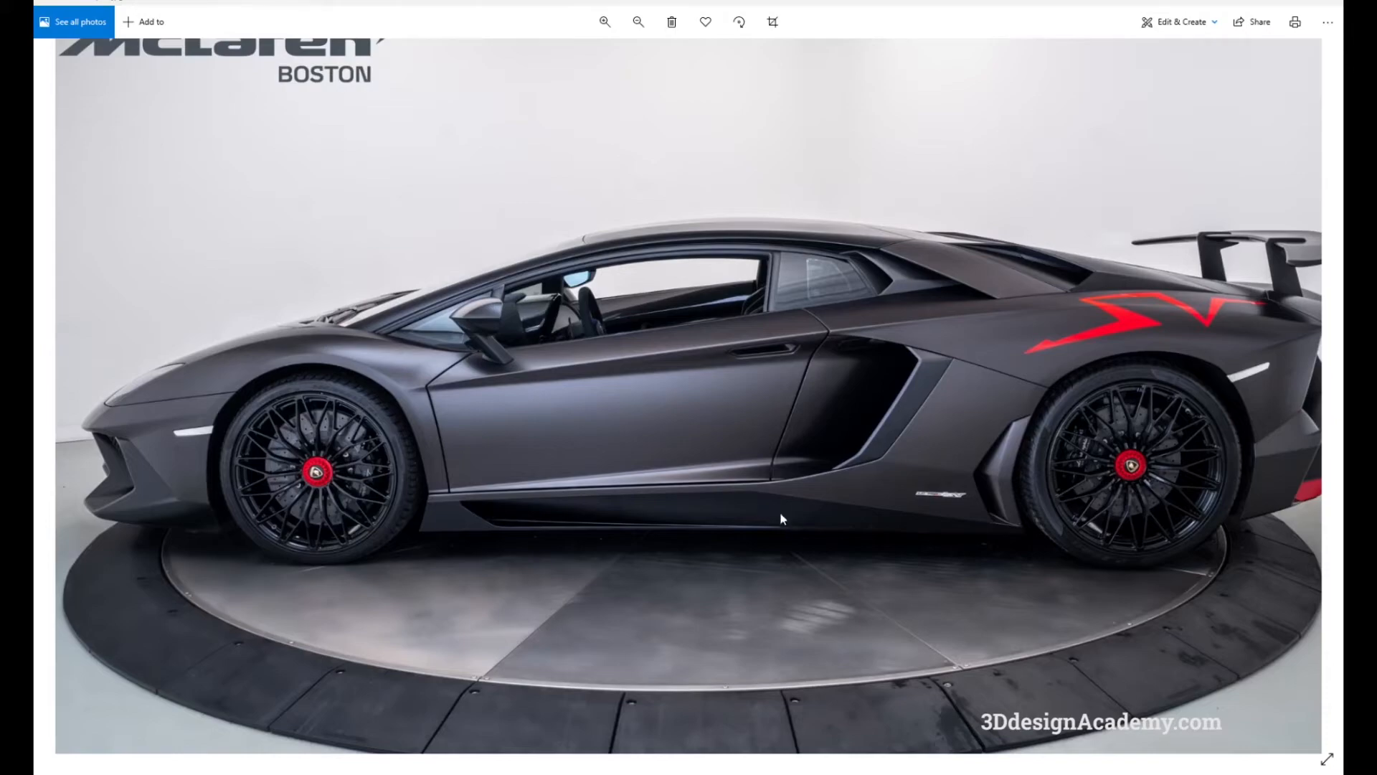
pyautogui.hotkey('alt', 'Tab')
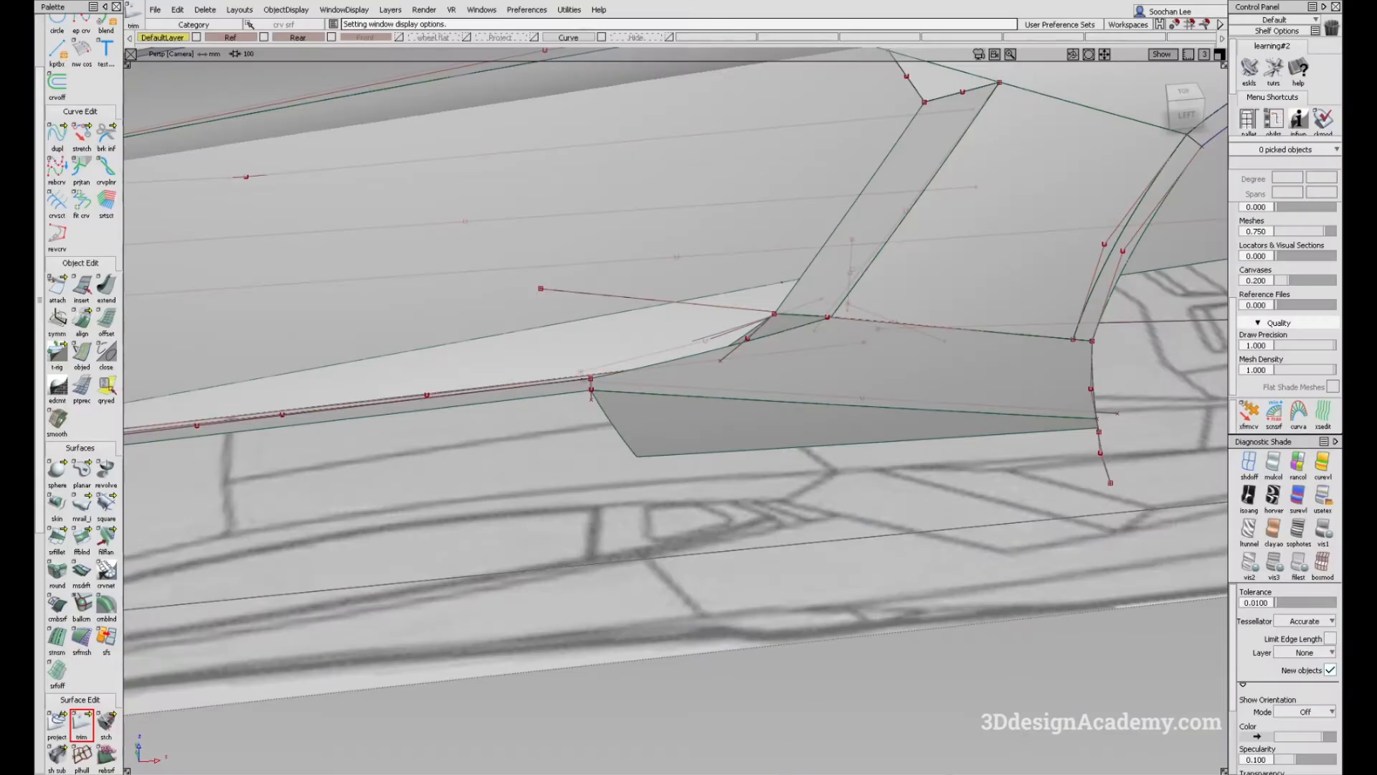
pyautogui.hotkey('alt', 'Tab')
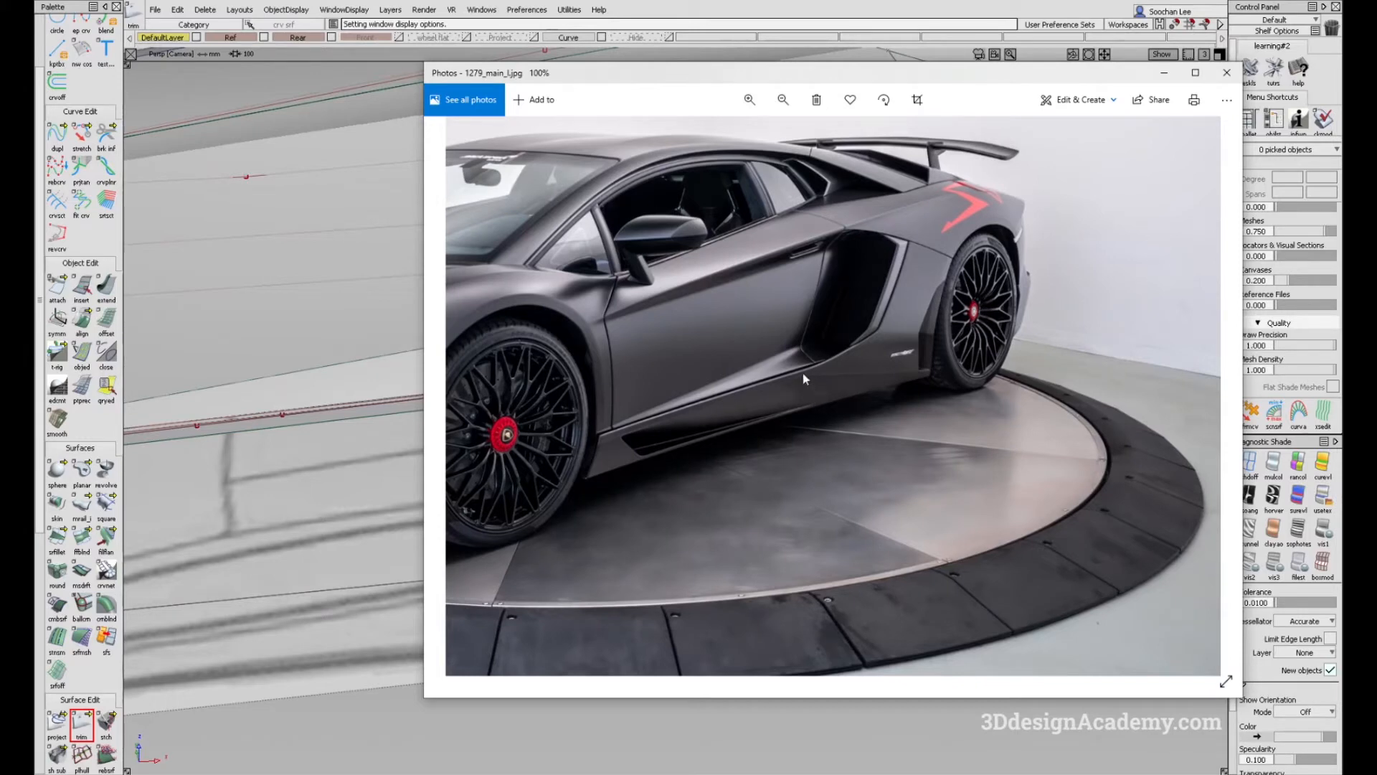
pyautogui.hotkey('alt', 'Tab')
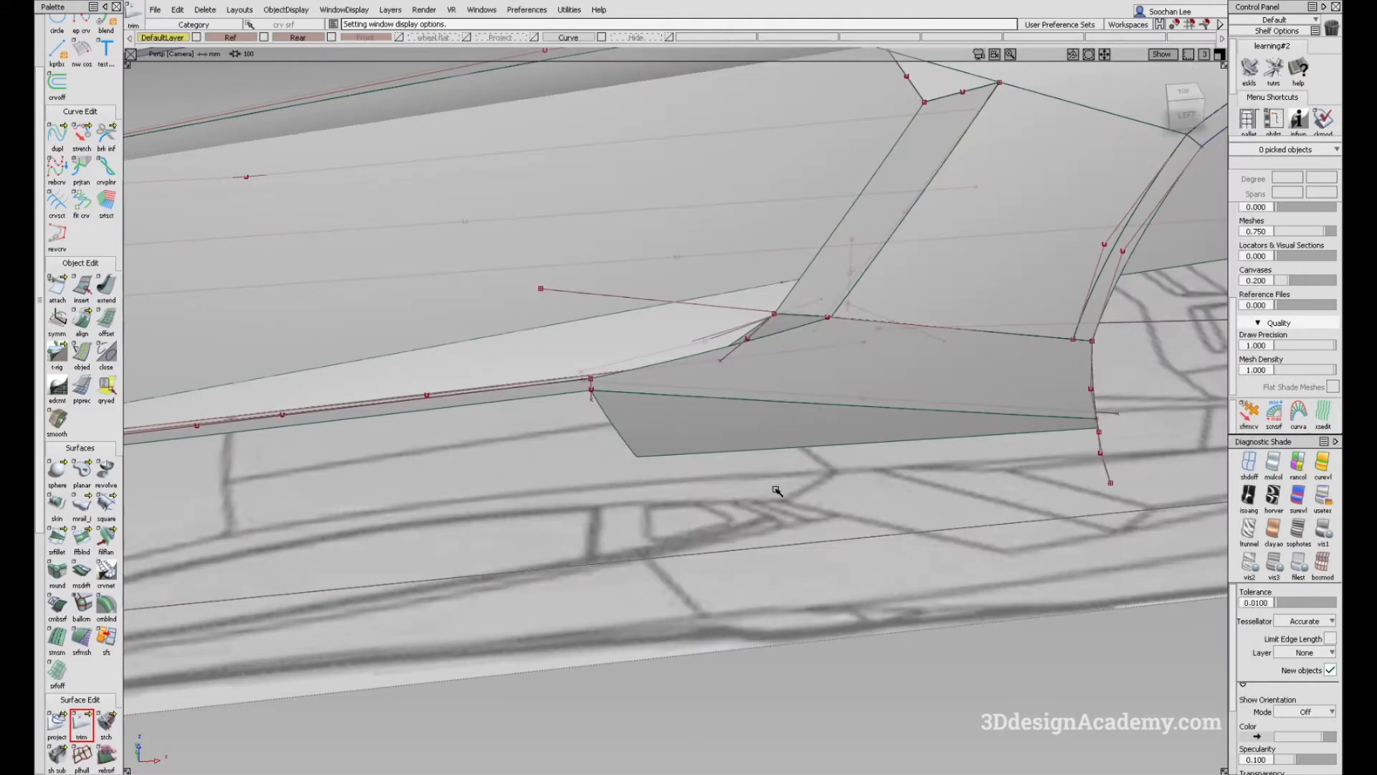
# Step: Sweep the lower rear sill surface's front edge along the door sill's lower edge to build the middle sill surface
pyautogui.keyDown('alt'); pyautogui.keyDown('shift'); pyautogui.moveTo(712, 514); pyautogui.dragTo(803, 388); pyautogui.keyUp('shift'); pyautogui.keyUp('alt')
pyautogui.keyDown('alt'); pyautogui.keyDown('shift'); pyautogui.moveTo(677, 418); pyautogui.dragTo(576, 514); pyautogui.keyUp('shift'); pyautogui.keyUp('alt')
pyautogui.keyDown('ctrl'); pyautogui.keyDown('shift'); pyautogui.moveTo(577, 514); pyautogui.dragTo(495, 377); pyautogui.keyUp('shift'); pyautogui.keyUp('ctrl')
pyautogui.click(837, 425)
pyautogui.click(788, 402)
pyautogui.keyDown('alt'); pyautogui.keyDown('shift'); pyautogui.moveTo(562, 437); pyautogui.dragTo(557, 459); pyautogui.keyUp('shift'); pyautogui.keyUp('alt')
pyautogui.moveTo(636, 532)
pyautogui.keyDown('ctrl'); pyautogui.keyDown('shift'); pyautogui.mouseDown()
pyautogui.moveTo(629, 433)
pyautogui.moveTo(769, 470)
pyautogui.moveTo(835, 562)
pyautogui.mouseUp(); pyautogui.keyUp('shift'); pyautogui.keyUp('ctrl')
# Step: Examine the sill and black vent behind the front wheel in the reference photos and compare them with the shaded model
pyautogui.click(1265, 465)
pyautogui.hotkey('alt', 'Tab')
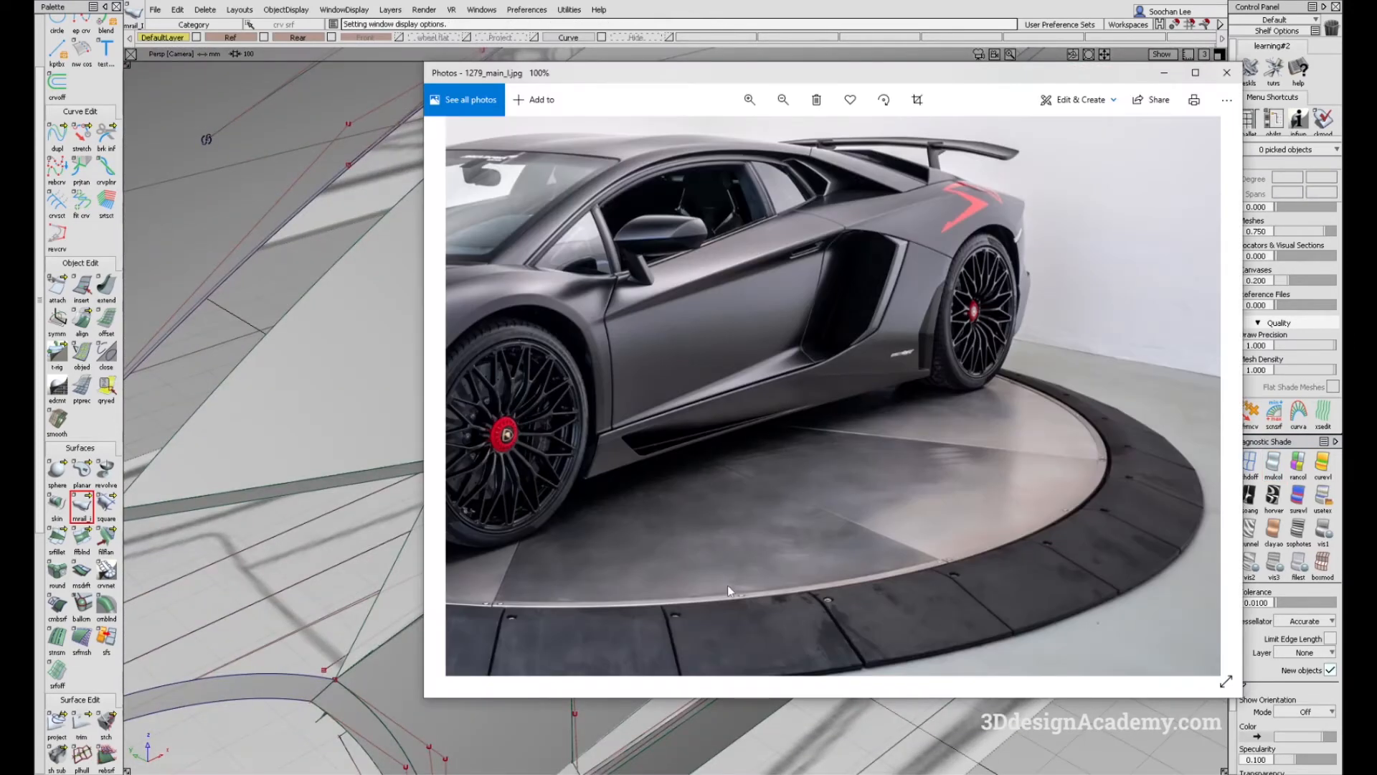
pyautogui.hotkey('alt', 'Tab')
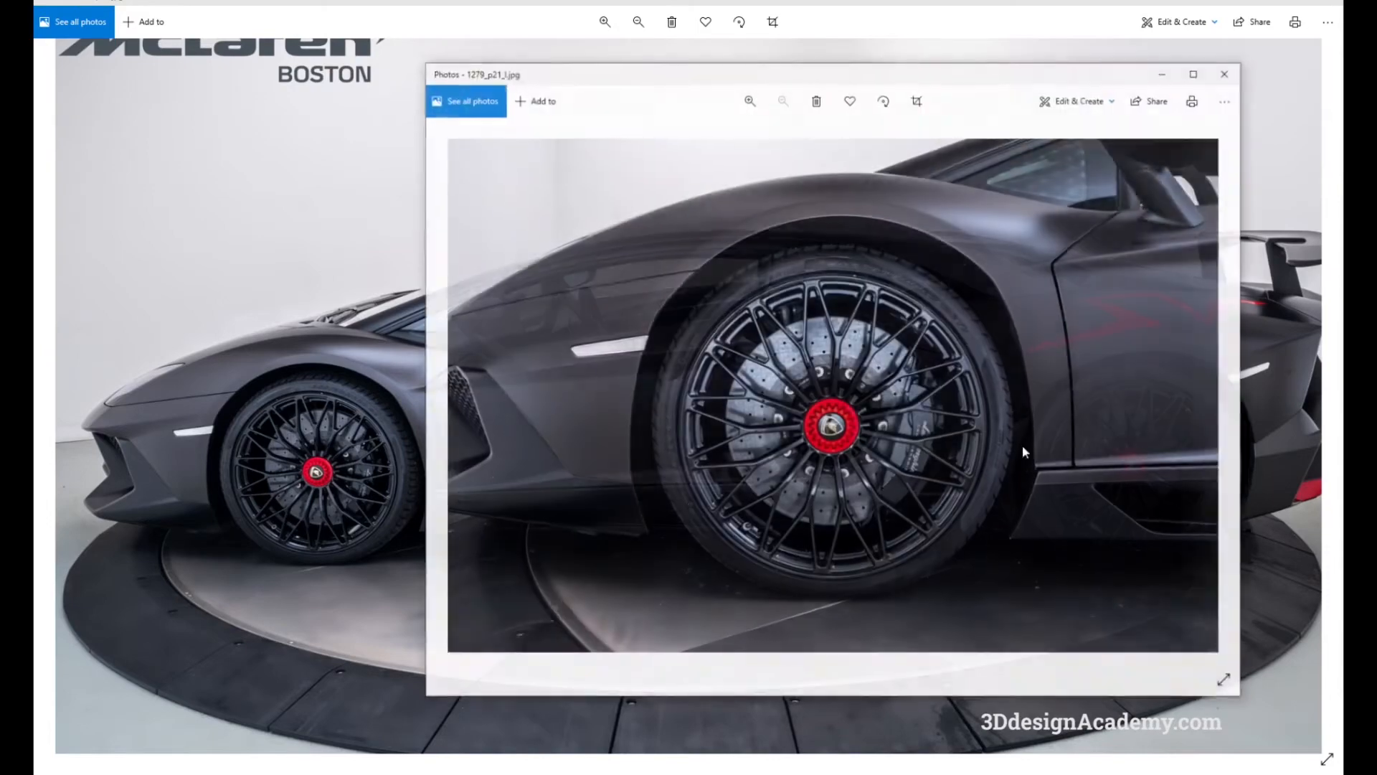
pyautogui.scroll(3, 681, 574)
pyautogui.moveTo(1212, 590); pyautogui.dragTo(1009, 437)
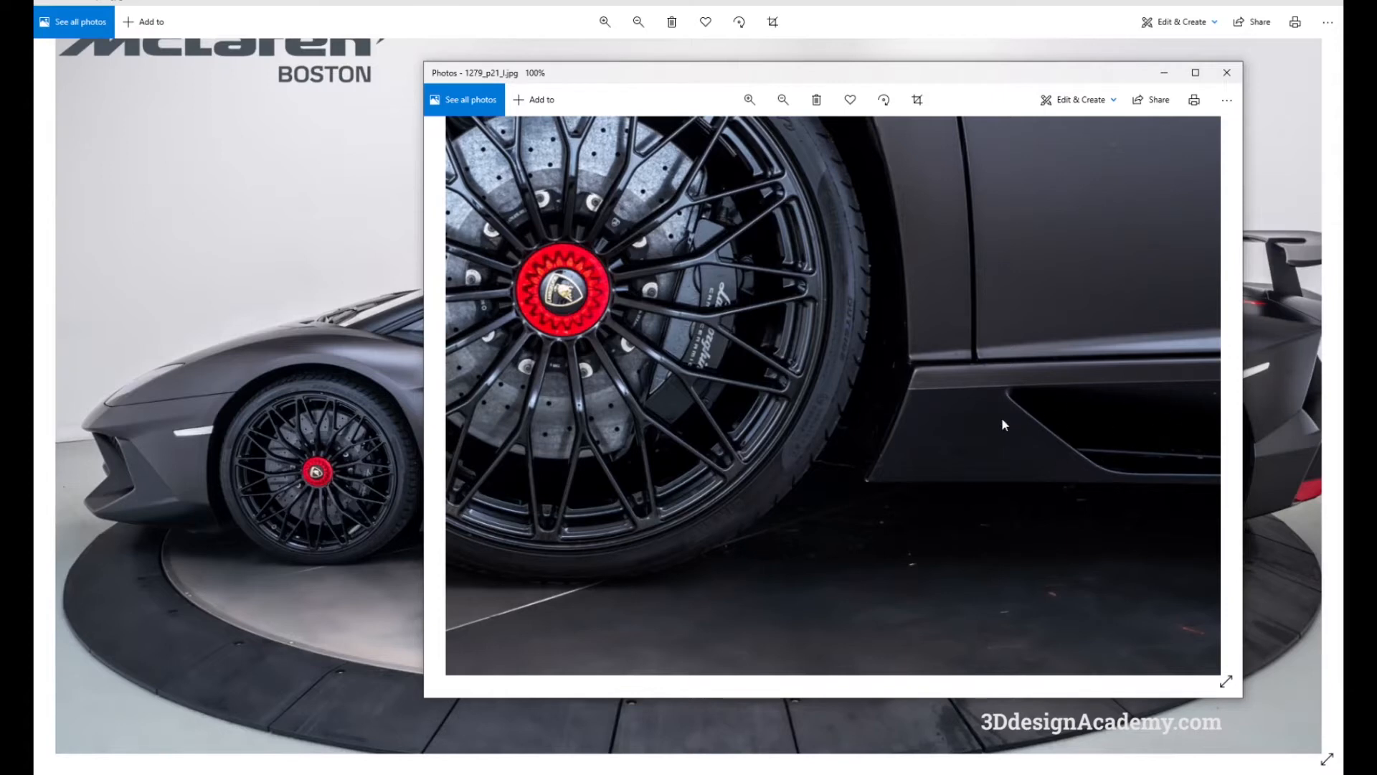
pyautogui.moveTo(1069, 392); pyautogui.dragTo(988, 415)
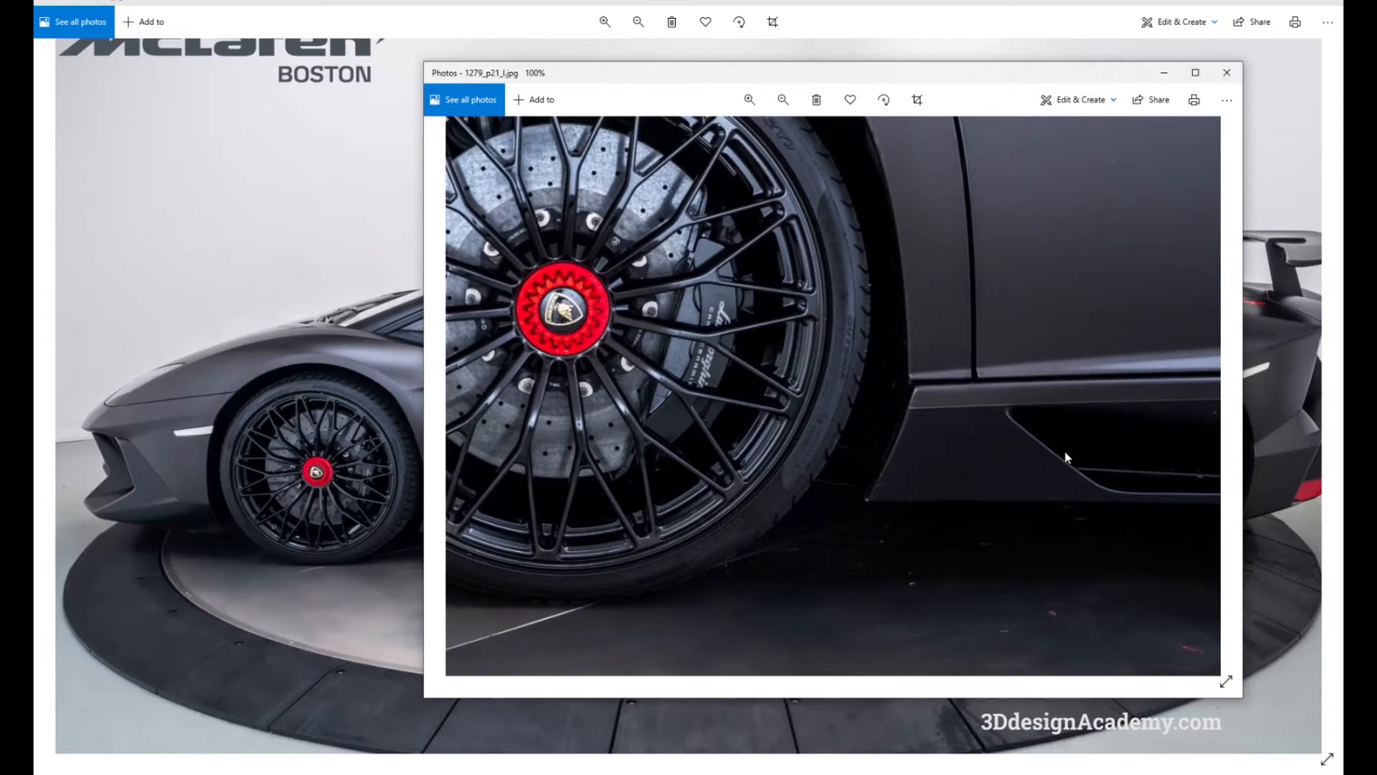
pyautogui.hotkey('alt', 'F4')
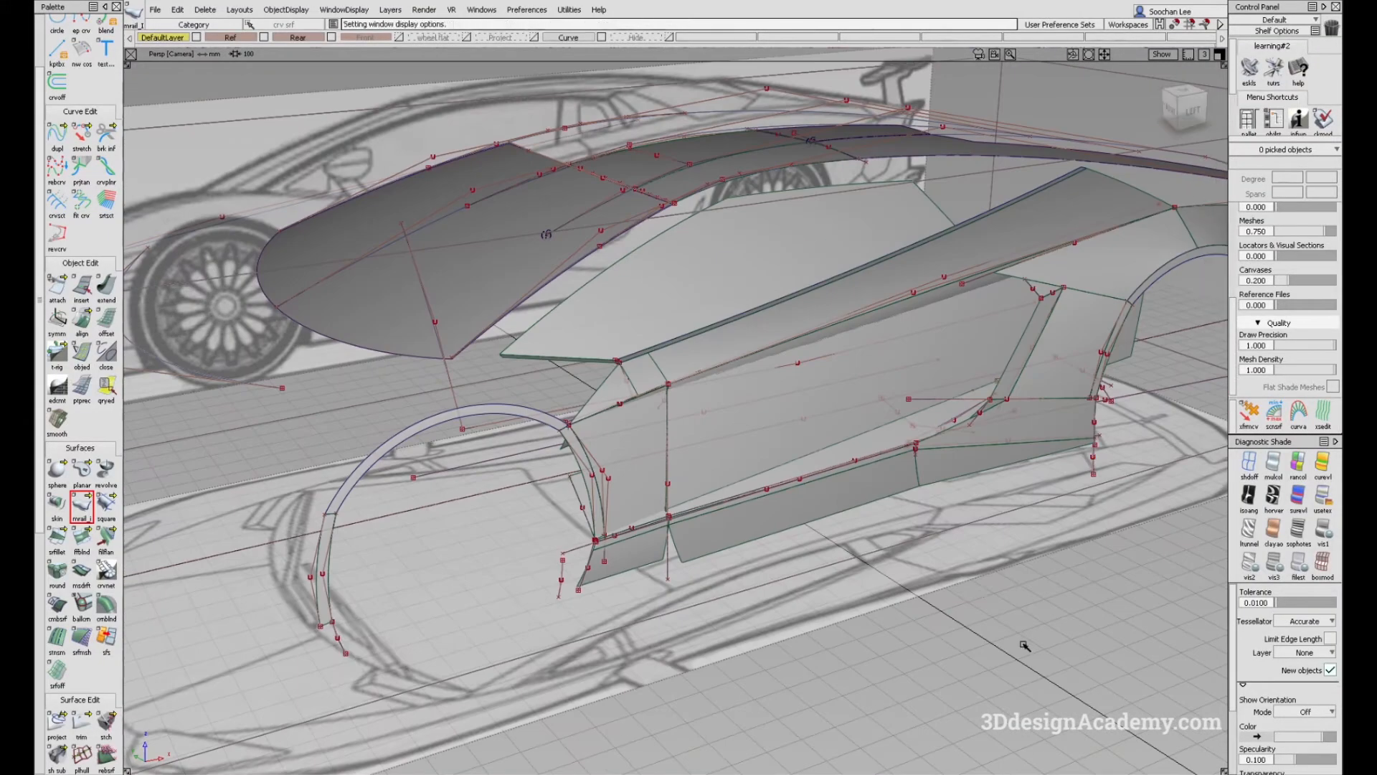
pyautogui.moveTo(950, 529)
pyautogui.keyDown('alt'); pyautogui.keyDown('shift'); pyautogui.mouseDown()
pyautogui.moveTo(919, 588)
pyautogui.moveTo(903, 482)
pyautogui.mouseUp(); pyautogui.keyUp('shift'); pyautogui.keyUp('alt')
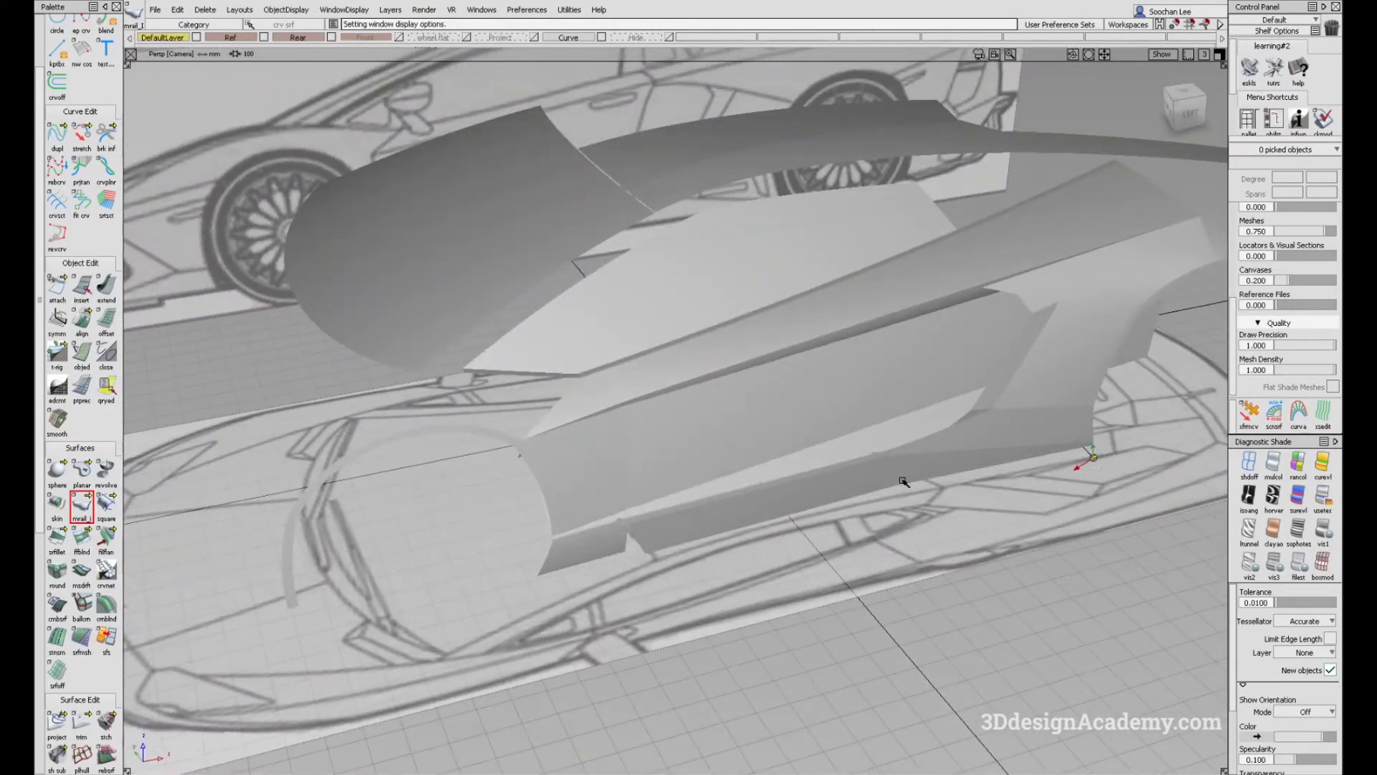
pyautogui.keyDown('alt'); pyautogui.keyDown('shift'); pyautogui.moveTo(1010, 504); pyautogui.dragTo(910, 483); pyautogui.keyUp('shift'); pyautogui.keyUp('alt')
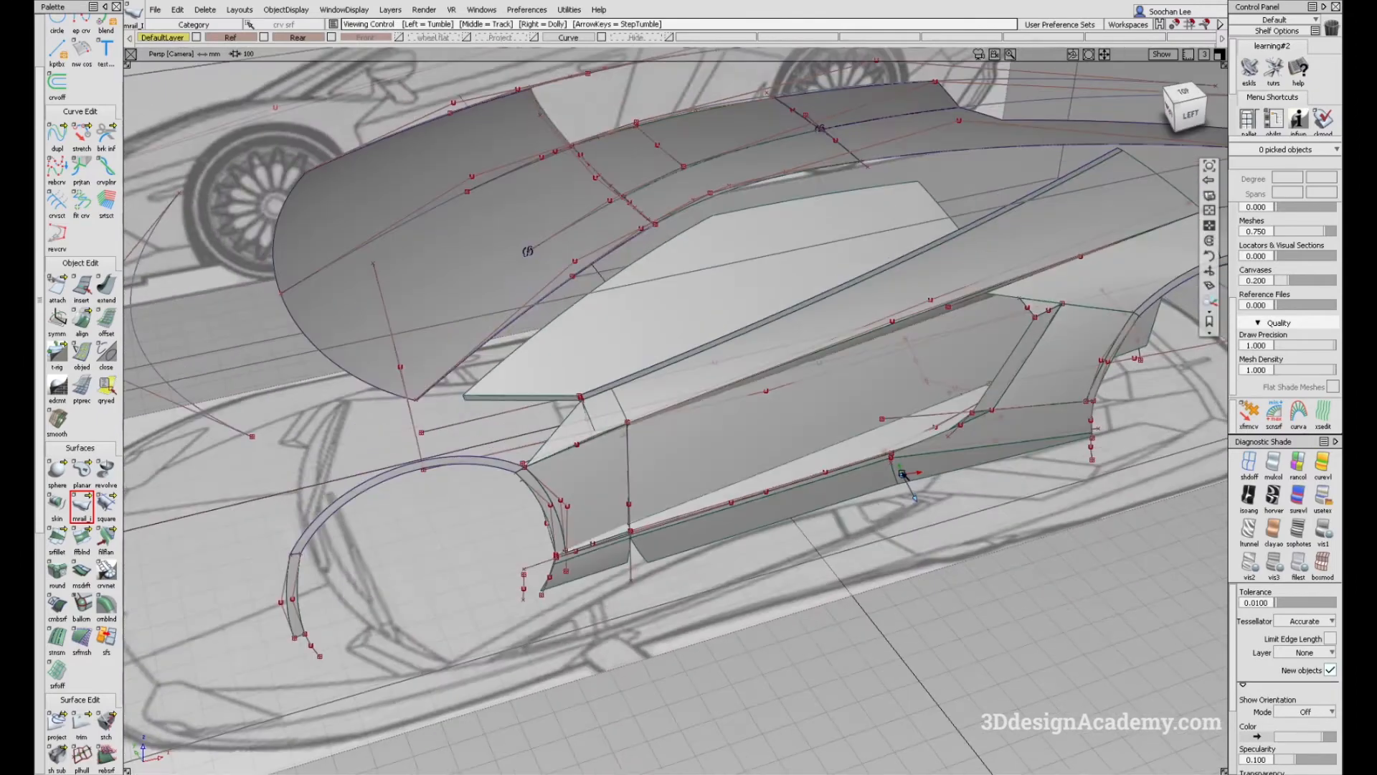
pyautogui.keyDown('alt'); pyautogui.keyDown('shift'); pyautogui.moveTo(910, 483); pyautogui.dragTo(941, 498, button='right'); pyautogui.keyUp('shift'); pyautogui.keyUp('alt')
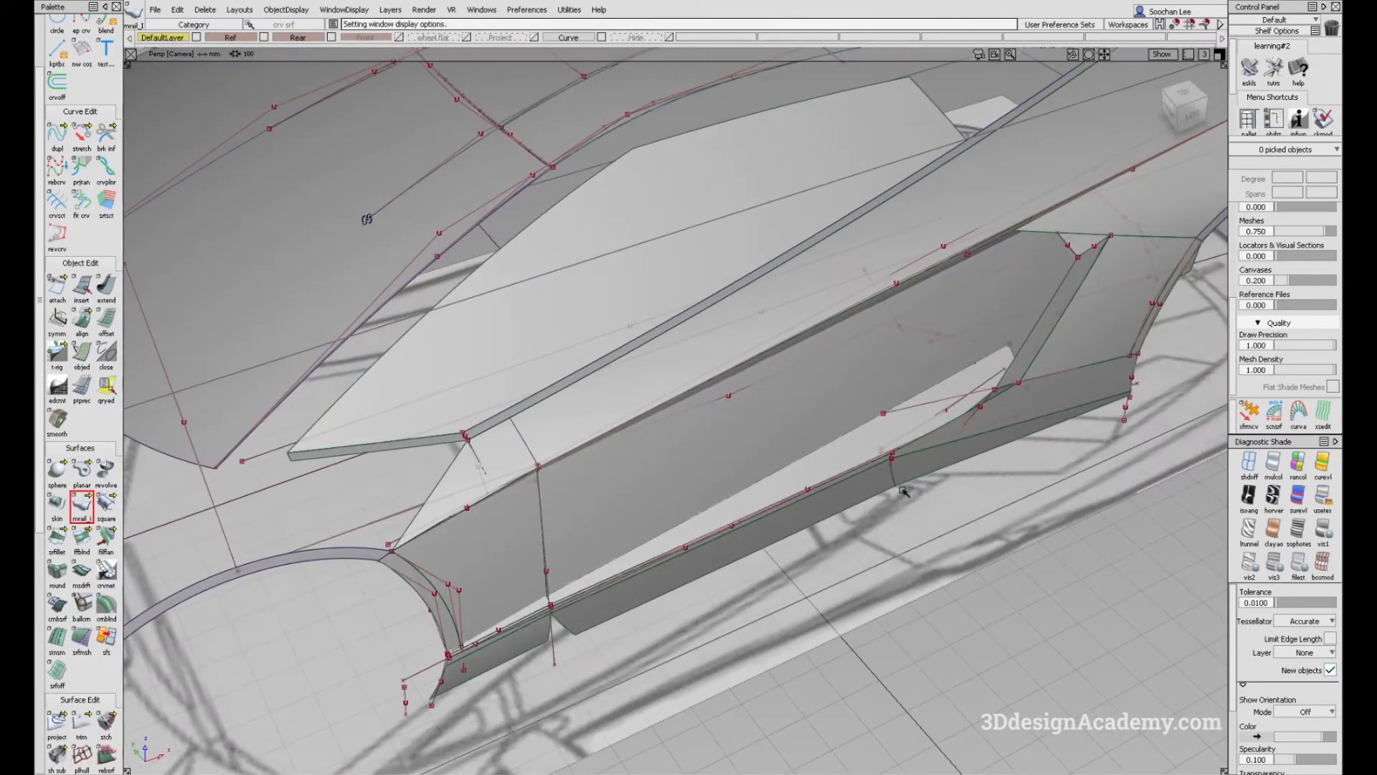
pyautogui.keyDown('alt'); pyautogui.keyDown('shift'); pyautogui.moveTo(898, 491); pyautogui.dragTo(890, 475); pyautogui.keyUp('shift'); pyautogui.keyUp('alt')
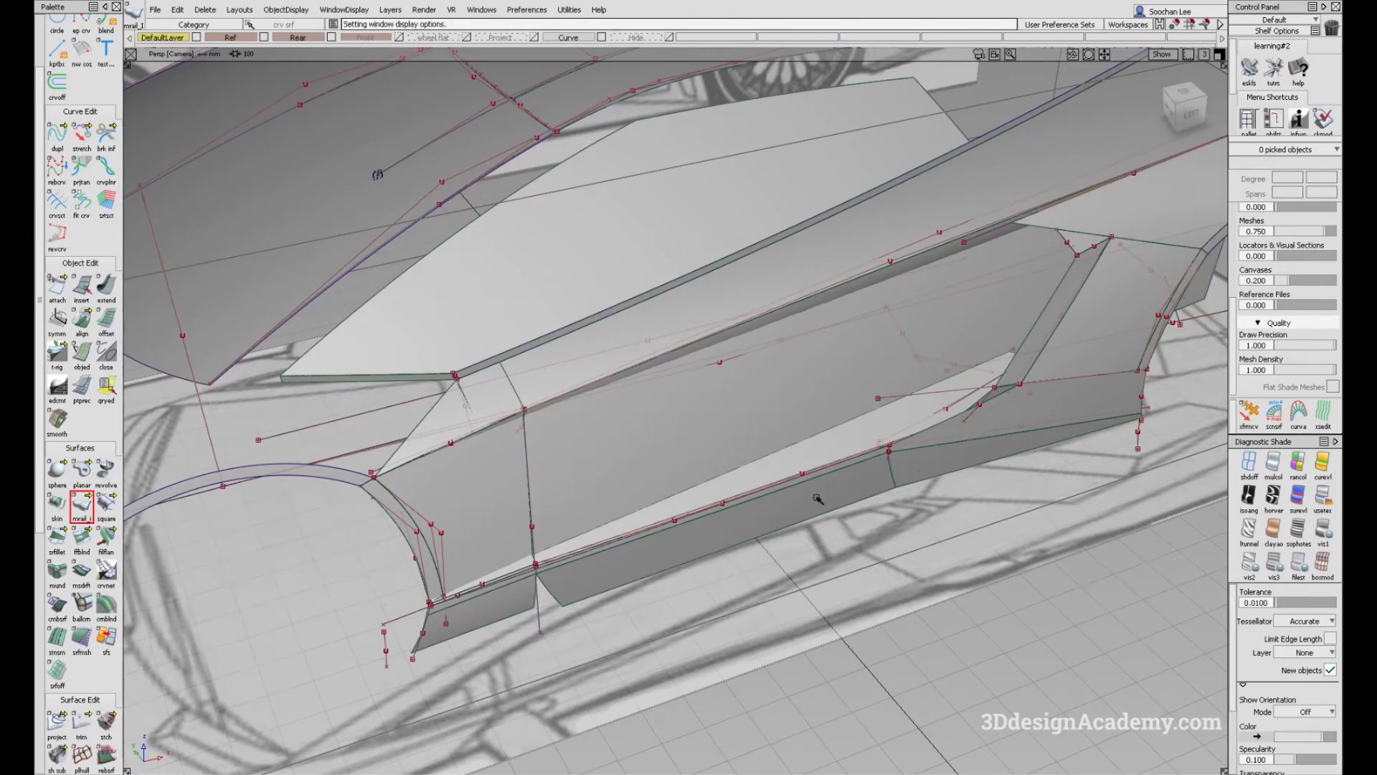
# Step: Move the rear profile curve's CV just below the sill corner about -1.2 mm in Y, to about Y -924.2
pyautogui.keyDown('alt'); pyautogui.keyDown('shift'); pyautogui.moveTo(778, 512); pyautogui.dragTo(984, 412); pyautogui.keyUp('shift'); pyautogui.keyUp('alt')
pyautogui.keyDown('alt'); pyautogui.keyDown('shift'); pyautogui.moveTo(984, 412); pyautogui.dragTo(1008, 391, button='right'); pyautogui.keyUp('shift'); pyautogui.keyUp('alt')
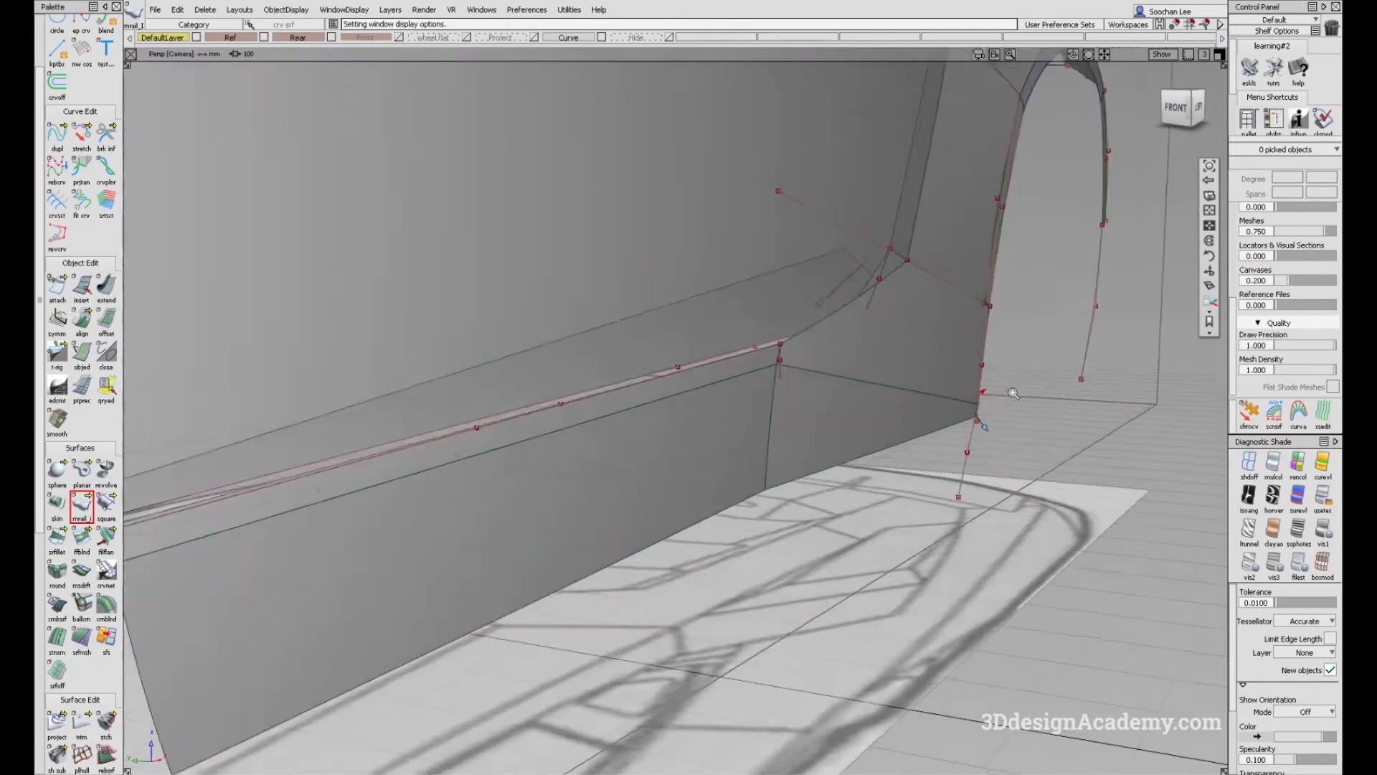
pyautogui.keyDown('alt'); pyautogui.keyDown('shift'); pyautogui.moveTo(1009, 391); pyautogui.dragTo(994, 457); pyautogui.keyUp('shift'); pyautogui.keyUp('alt')
pyautogui.keyDown('alt'); pyautogui.keyDown('shift'); pyautogui.moveTo(947, 448); pyautogui.dragTo(966, 462, button='right'); pyautogui.keyUp('shift'); pyautogui.keyUp('alt')
pyautogui.keyDown('ctrl'); pyautogui.keyDown('shift'); pyautogui.moveTo(966, 467); pyautogui.dragTo(965, 488); pyautogui.keyUp('shift'); pyautogui.keyUp('ctrl')
pyautogui.click(966, 464)
pyautogui.press('m')
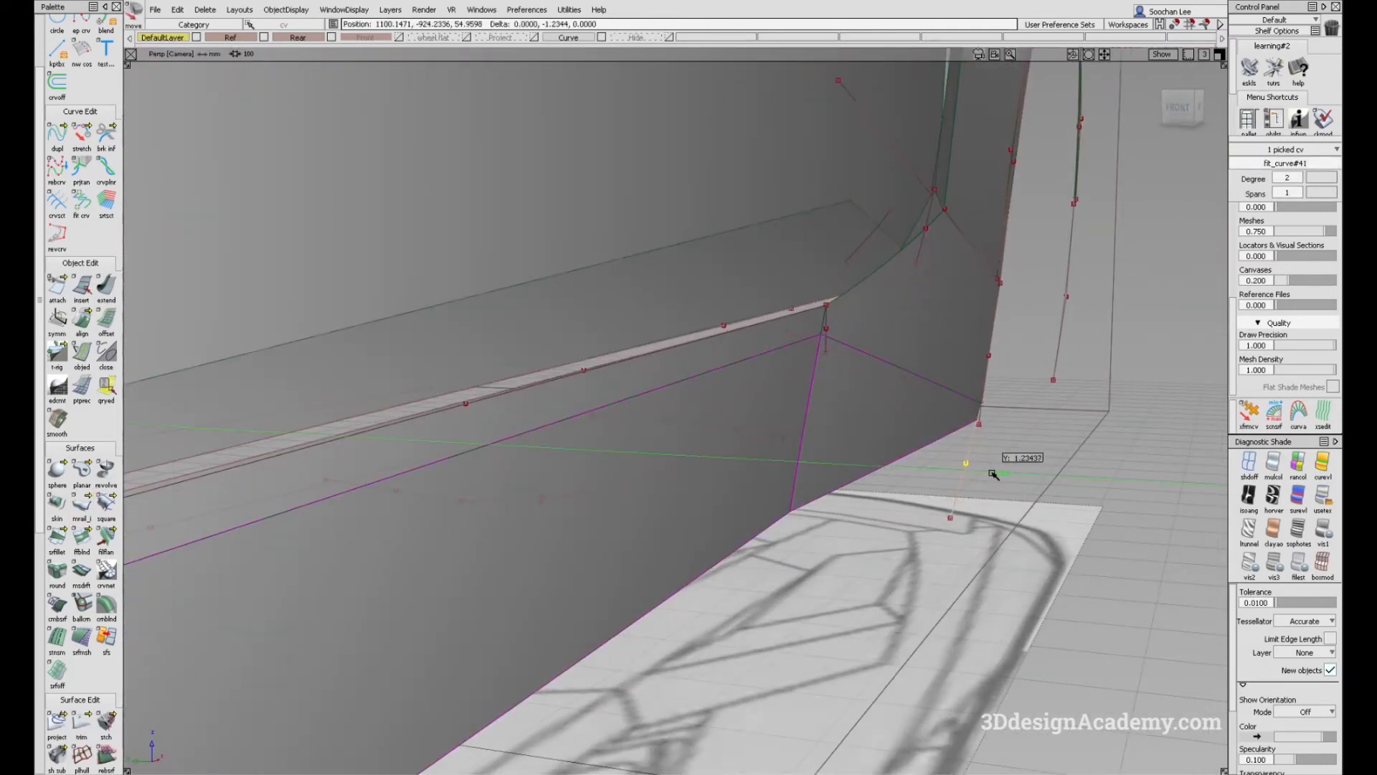
# Step: Examine how the lower sill surfaces flow into the rear wheel arch, with model lines on and off, in perspective and side views
pyautogui.keyDown('alt'); pyautogui.keyDown('shift'); pyautogui.moveTo(798, 471); pyautogui.dragTo(627, 337); pyautogui.keyUp('shift'); pyautogui.keyUp('alt')
pyautogui.hotkey('alt', 'm')
pyautogui.keyDown('alt'); pyautogui.keyDown('shift'); pyautogui.moveTo(627, 337); pyautogui.dragTo(724, 356, button='middle'); pyautogui.keyUp('shift'); pyautogui.keyUp('alt')
pyautogui.keyDown('alt'); pyautogui.keyDown('shift'); pyautogui.moveTo(724, 356); pyautogui.dragTo(1037, 391); pyautogui.keyUp('shift'); pyautogui.keyUp('alt')
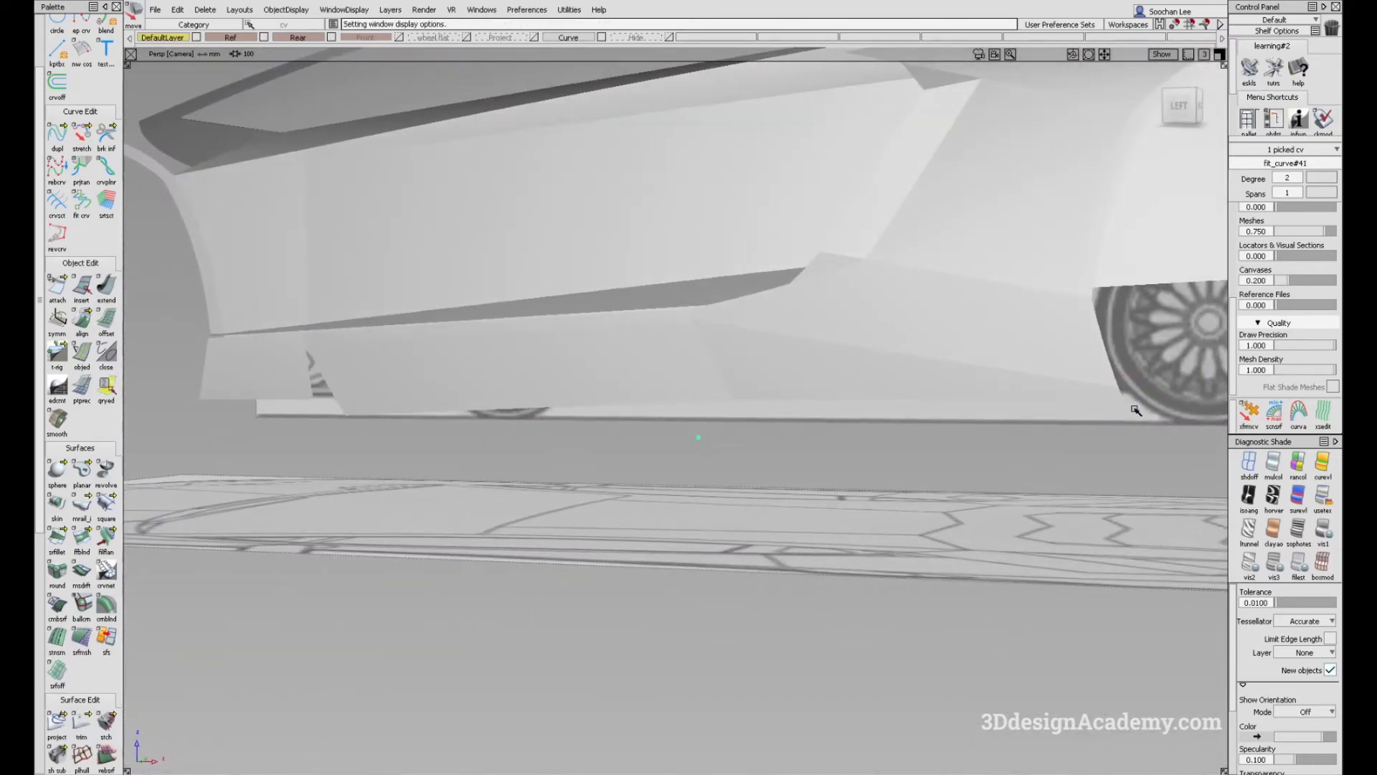
pyautogui.moveTo(779, 373)
pyautogui.keyDown('alt'); pyautogui.keyDown('shift'); pyautogui.mouseDown()
pyautogui.moveTo(765, 388)
pyautogui.moveTo(744, 358)
pyautogui.moveTo(760, 373)
pyautogui.mouseUp(); pyautogui.keyUp('shift'); pyautogui.keyUp('alt')
pyautogui.keyDown('alt'); pyautogui.keyDown('shift'); pyautogui.moveTo(1022, 407); pyautogui.dragTo(583, 409, button='middle'); pyautogui.keyUp('shift'); pyautogui.keyUp('alt')
pyautogui.hotkey('alt', 'm')
pyautogui.keyDown('alt'); pyautogui.keyDown('shift'); pyautogui.moveTo(585, 409); pyautogui.dragTo(759, 450); pyautogui.keyUp('shift'); pyautogui.keyUp('alt')
pyautogui.keyDown('alt'); pyautogui.keyDown('shift'); pyautogui.moveTo(536, 437); pyautogui.dragTo(824, 388, button='middle'); pyautogui.keyUp('shift'); pyautogui.keyUp('alt')
pyautogui.keyDown('alt'); pyautogui.keyDown('shift'); pyautogui.moveTo(757, 369); pyautogui.dragTo(652, 414); pyautogui.keyUp('shift'); pyautogui.keyUp('alt')
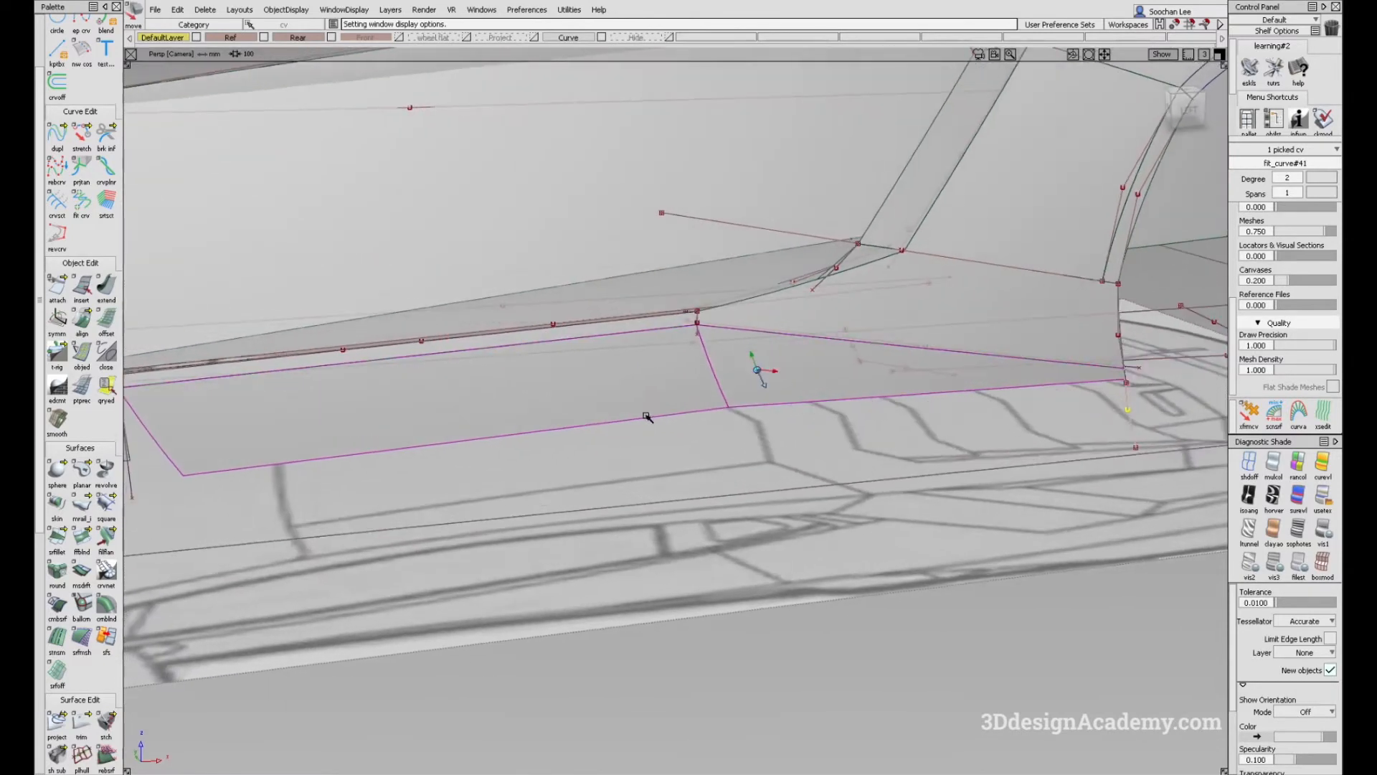
pyautogui.keyDown('alt'); pyautogui.keyDown('shift'); pyautogui.moveTo(652, 414); pyautogui.dragTo(756, 407, button='right'); pyautogui.keyUp('shift'); pyautogui.keyUp('alt')
pyautogui.keyDown('alt'); pyautogui.keyDown('shift'); pyautogui.moveTo(949, 397); pyautogui.dragTo(724, 395, button='middle'); pyautogui.keyUp('shift'); pyautogui.keyUp('alt')
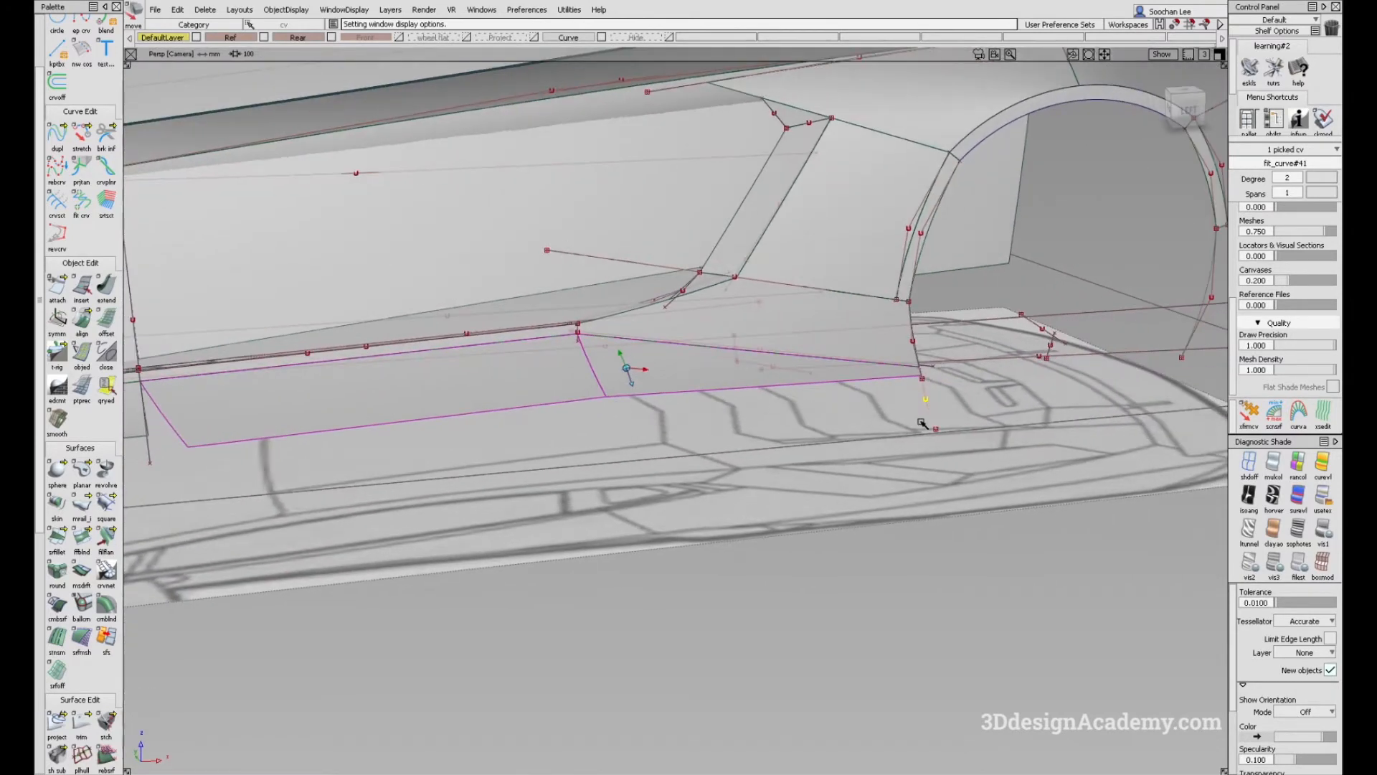
pyautogui.press('F6')
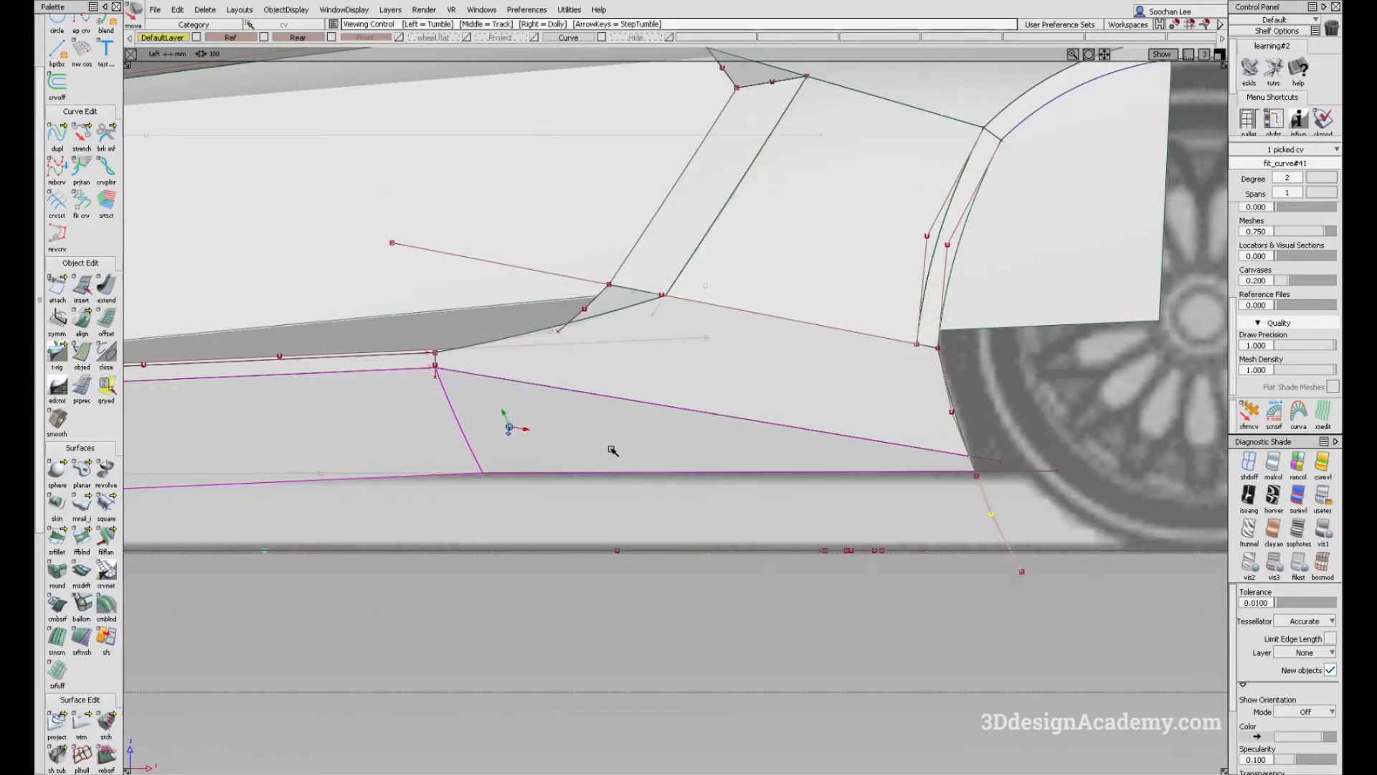
pyautogui.keyDown('alt'); pyautogui.keyDown('shift'); pyautogui.moveTo(212, 453); pyautogui.dragTo(703, 442, button='middle'); pyautogui.keyUp('shift'); pyautogui.keyUp('alt')
pyautogui.press('F8')
# Step: Review the middle sill surface's monorail sweep settings and examine how its front end meets the front sill surface
pyautogui.keyDown('ctrl'); pyautogui.keyDown('shift'); pyautogui.moveTo(461, 439); pyautogui.dragTo(421, 452); pyautogui.keyUp('shift'); pyautogui.keyUp('ctrl')
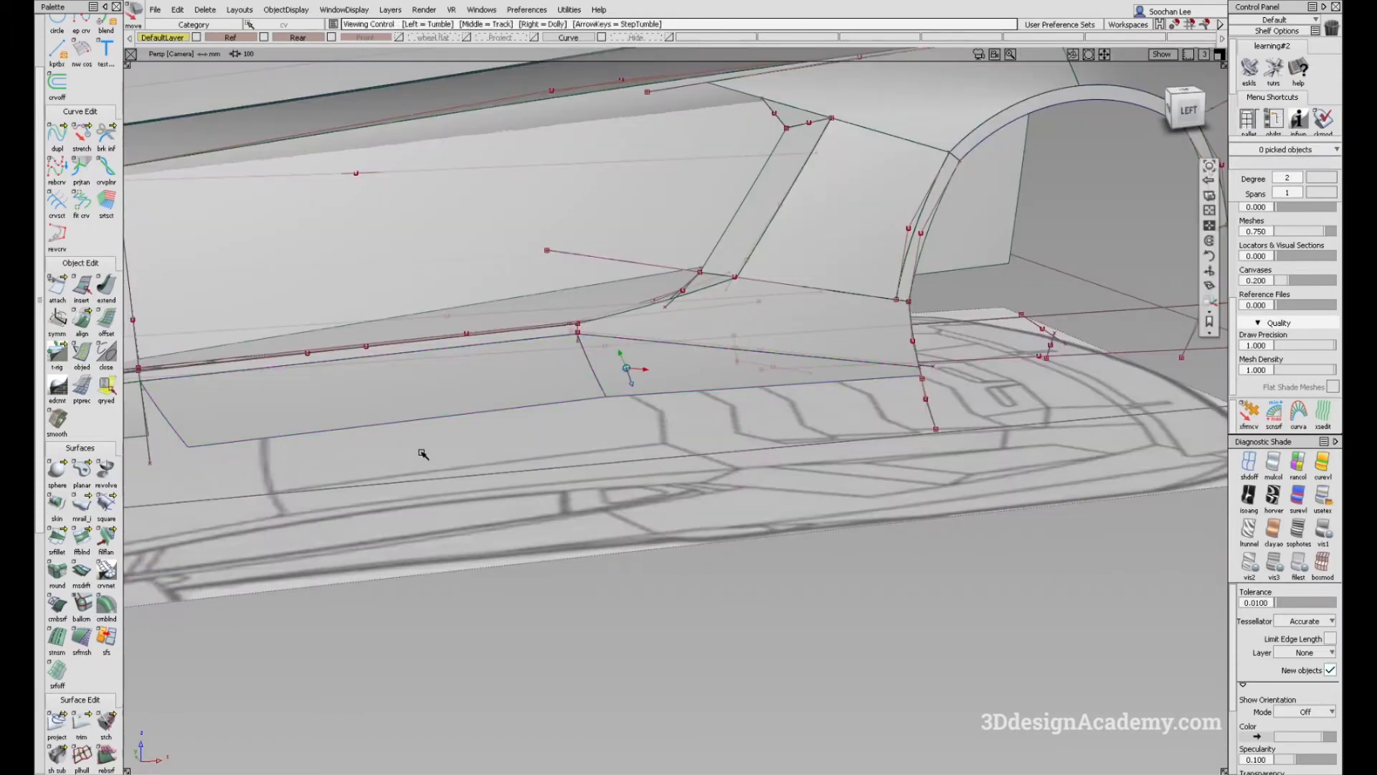
pyautogui.keyDown('alt'); pyautogui.keyDown('shift'); pyautogui.moveTo(400, 455); pyautogui.dragTo(704, 450, button='middle'); pyautogui.keyUp('shift'); pyautogui.keyUp('alt')
pyautogui.keyDown('alt'); pyautogui.keyDown('shift'); pyautogui.click(466, 413); pyautogui.keyUp('shift'); pyautogui.keyUp('alt')
pyautogui.keyDown('alt'); pyautogui.keyDown('shift'); pyautogui.moveTo(466, 413); pyautogui.dragTo(593, 358); pyautogui.keyUp('shift'); pyautogui.keyUp('alt')
pyautogui.keyDown('ctrl'); pyautogui.keyDown('shift'); pyautogui.moveTo(592, 358); pyautogui.dragTo(492, 410, button='right'); pyautogui.keyUp('shift'); pyautogui.keyUp('ctrl')
pyautogui.click(588, 357)
pyautogui.keyDown('alt'); pyautogui.keyDown('shift'); pyautogui.moveTo(491, 410); pyautogui.dragTo(459, 395); pyautogui.keyUp('shift'); pyautogui.keyUp('alt')
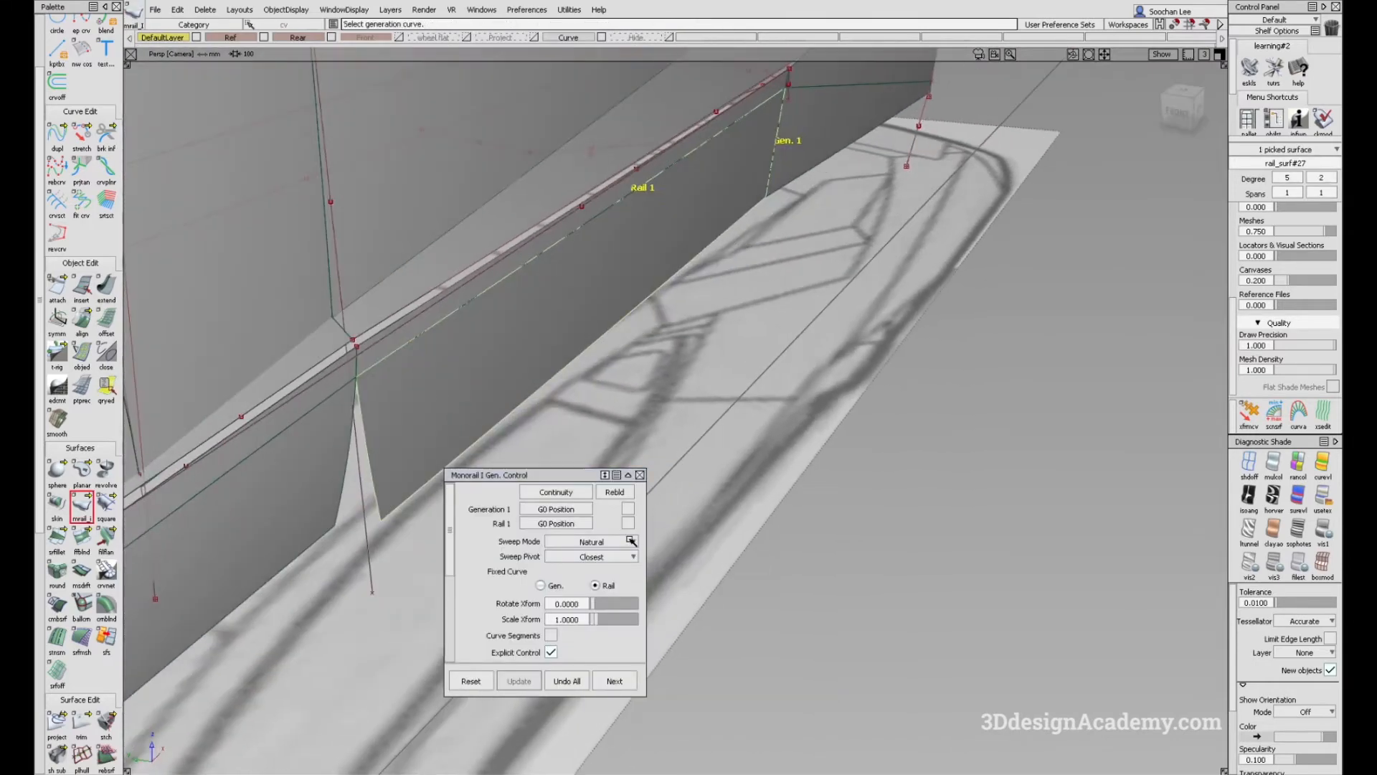
pyautogui.moveTo(579, 605); pyautogui.dragTo(543, 607)
pyautogui.keyDown('alt'); pyautogui.keyDown('shift'); pyautogui.moveTo(646, 423); pyautogui.dragTo(793, 360, button='right'); pyautogui.keyUp('shift'); pyautogui.keyUp('alt')
pyautogui.hotkey('alt', 'm')
pyautogui.keyDown('alt'); pyautogui.keyDown('shift'); pyautogui.moveTo(793, 360); pyautogui.dragTo(804, 402); pyautogui.keyUp('shift'); pyautogui.keyUp('alt')
pyautogui.keyDown('alt'); pyautogui.keyDown('shift'); pyautogui.moveTo(987, 223); pyautogui.dragTo(486, 265); pyautogui.keyUp('shift'); pyautogui.keyUp('alt')
pyautogui.keyDown('alt'); pyautogui.keyDown('shift'); pyautogui.moveTo(538, 340); pyautogui.dragTo(608, 357); pyautogui.keyUp('shift'); pyautogui.keyUp('alt')
pyautogui.keyDown('ctrl'); pyautogui.keyDown('shift'); pyautogui.moveTo(584, 414); pyautogui.dragTo(677, 427); pyautogui.keyUp('shift'); pyautogui.keyUp('ctrl')
pyautogui.keyDown('ctrl'); pyautogui.keyDown('shift'); pyautogui.moveTo(677, 430); pyautogui.dragTo(650, 313); pyautogui.keyUp('shift'); pyautogui.keyUp('ctrl')
pyautogui.keyDown('alt'); pyautogui.keyDown('shift'); pyautogui.moveTo(650, 322); pyautogui.dragTo(617, 315); pyautogui.keyUp('shift'); pyautogui.keyUp('alt')
pyautogui.keyDown('alt'); pyautogui.keyDown('shift'); pyautogui.moveTo(1005, 241); pyautogui.dragTo(894, 228); pyautogui.keyUp('shift'); pyautogui.keyUp('alt')
pyautogui.keyDown('ctrl'); pyautogui.keyDown('shift'); pyautogui.moveTo(894, 228); pyautogui.dragTo(802, 322); pyautogui.keyUp('shift'); pyautogui.keyUp('ctrl')
# Step: Delete the middle sill surface between the front and rear lower sill surfaces
pyautogui.click(372, 401)
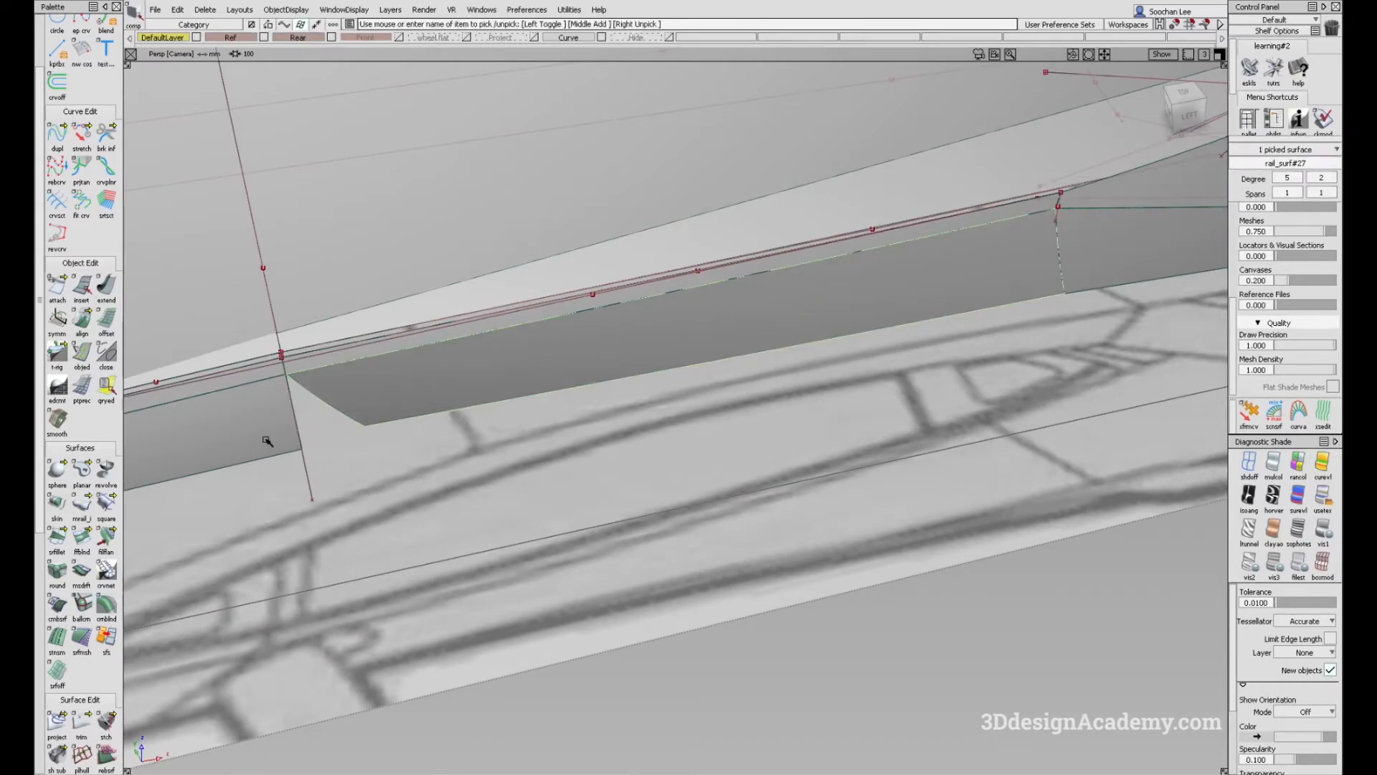
pyautogui.keyDown('alt'); pyautogui.keyDown('shift'); pyautogui.moveTo(584, 416); pyautogui.dragTo(563, 426); pyautogui.keyUp('shift'); pyautogui.keyUp('alt')
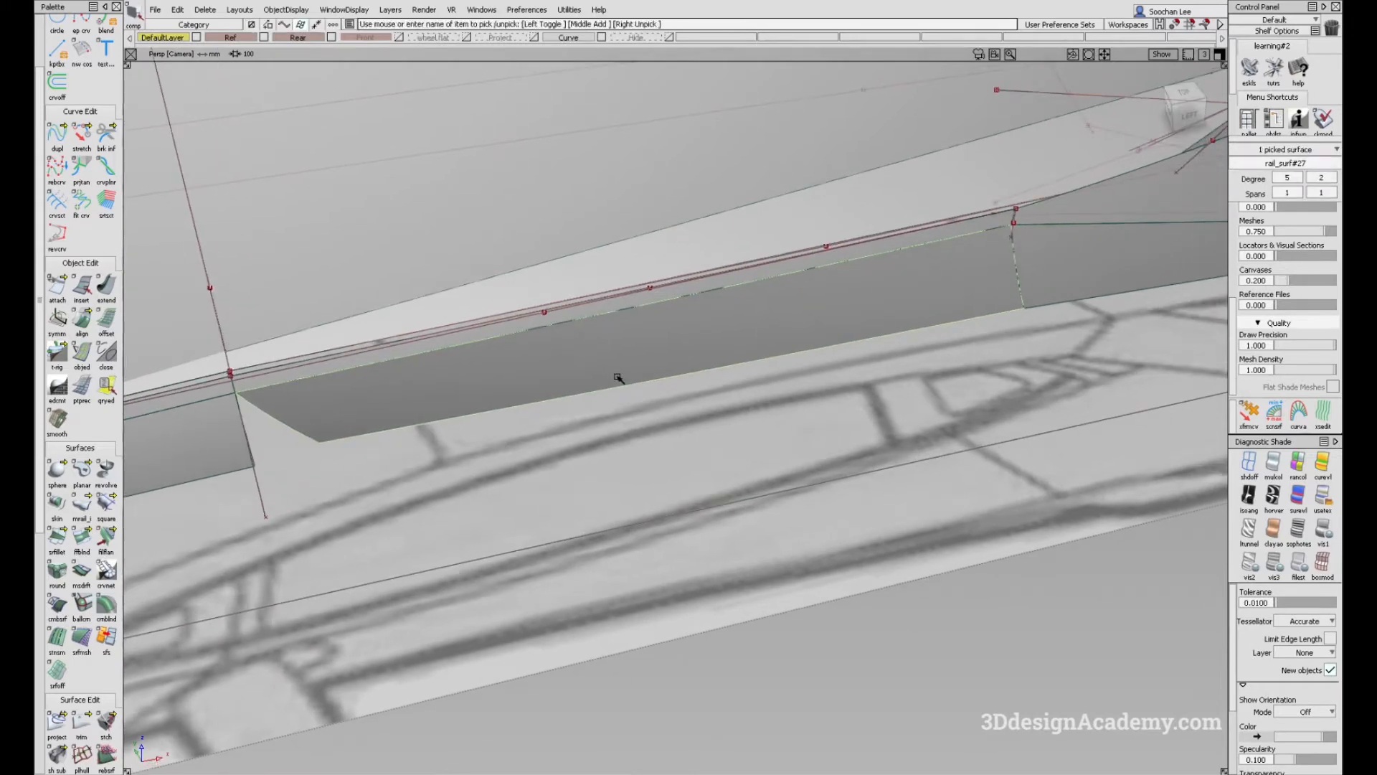
pyautogui.press('Delete')
pyautogui.keyDown('alt'); pyautogui.keyDown('shift'); pyautogui.moveTo(599, 351); pyautogui.dragTo(628, 344); pyautogui.keyUp('shift'); pyautogui.keyUp('alt')
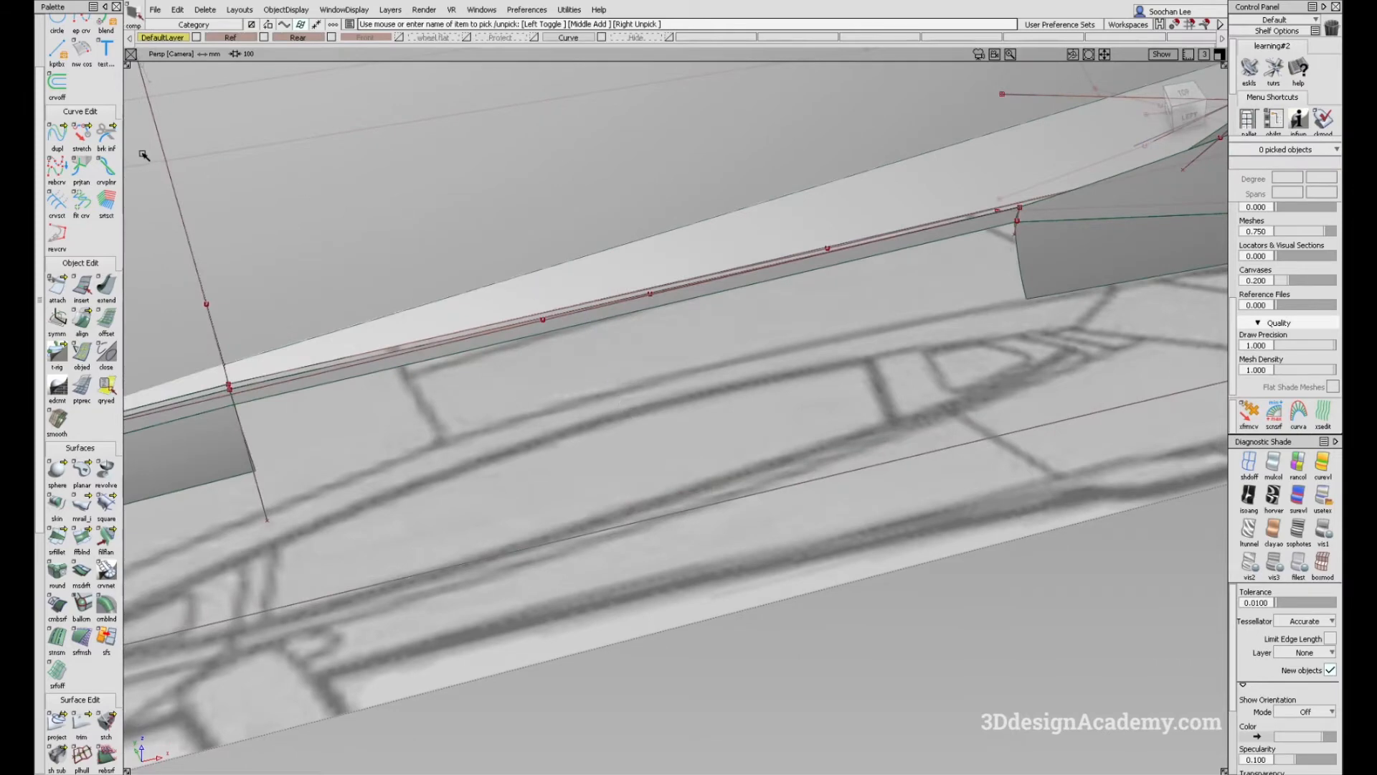
# Step: Duplicate the door sill's lower edge as a separate curve between the front and rear sill surfaces
pyautogui.click(58, 134)
pyautogui.click(658, 307)
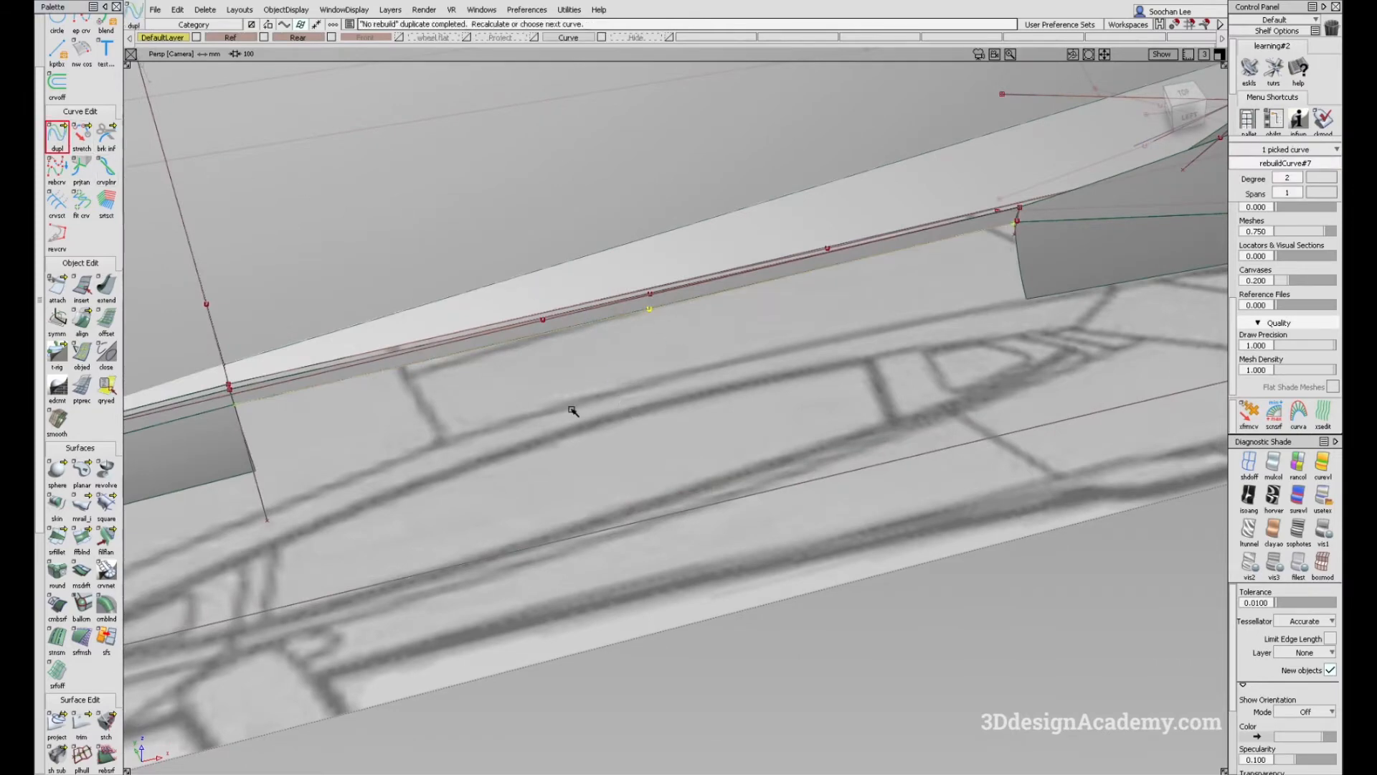
pyautogui.keyDown('alt'); pyautogui.keyDown('shift'); pyautogui.moveTo(597, 403); pyautogui.dragTo(690, 338); pyautogui.keyUp('shift'); pyautogui.keyUp('alt')
# Step: Extend the duplicated sill edge curve toward the front wheel by about 228 mm, using the Extrapolate and Merge options
pyautogui.doubleClick(106, 287)
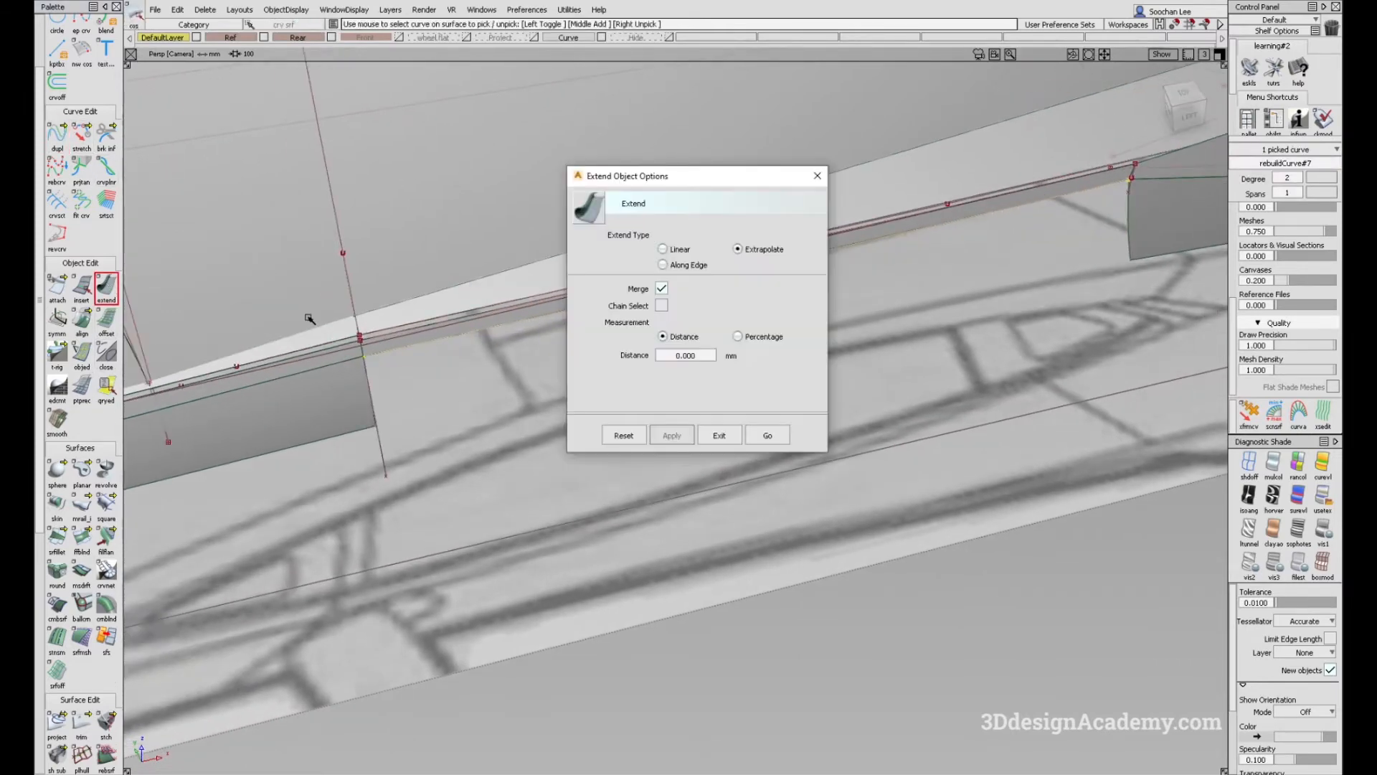
pyautogui.click(767, 435)
pyautogui.click(396, 331)
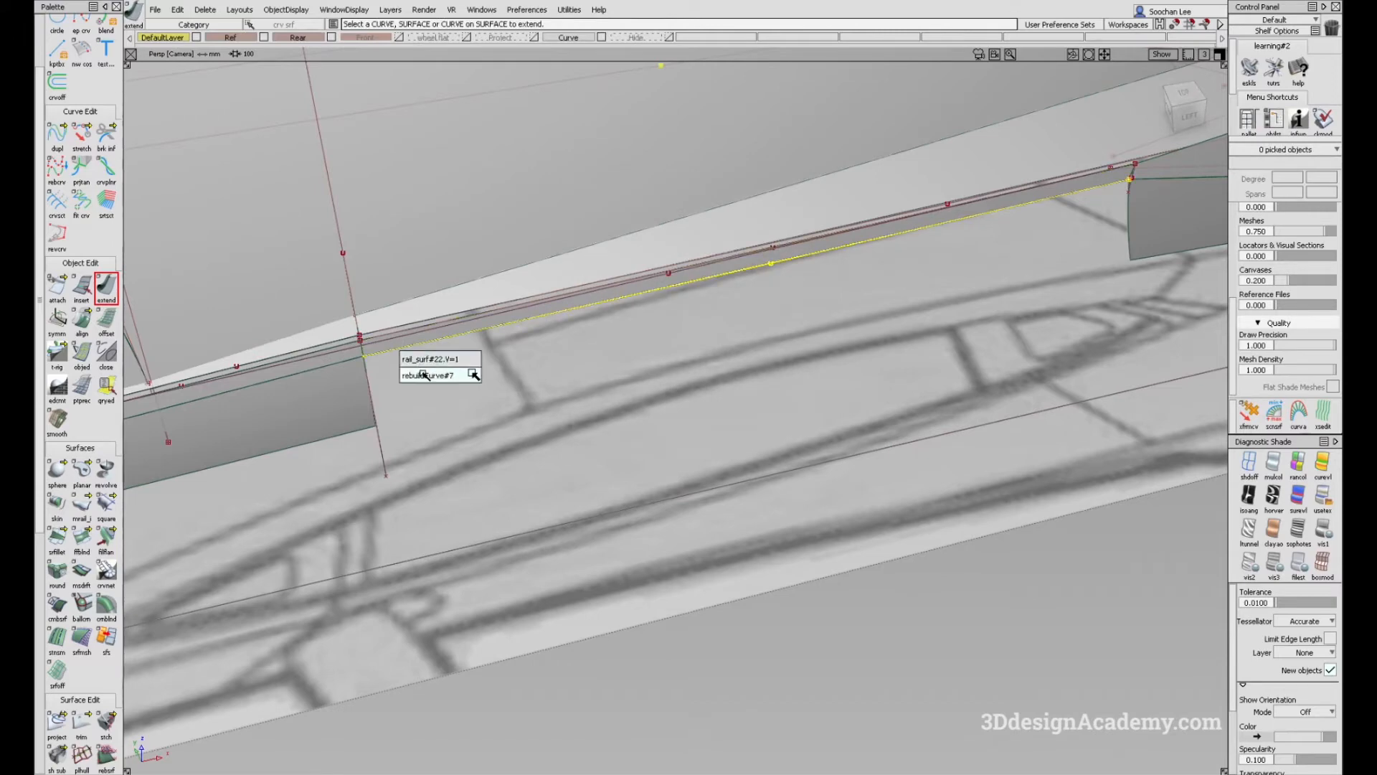
pyautogui.keyDown('alt'); pyautogui.keyDown('shift'); pyautogui.moveTo(636, 373); pyautogui.dragTo(507, 390); pyautogui.keyUp('shift'); pyautogui.keyUp('alt')
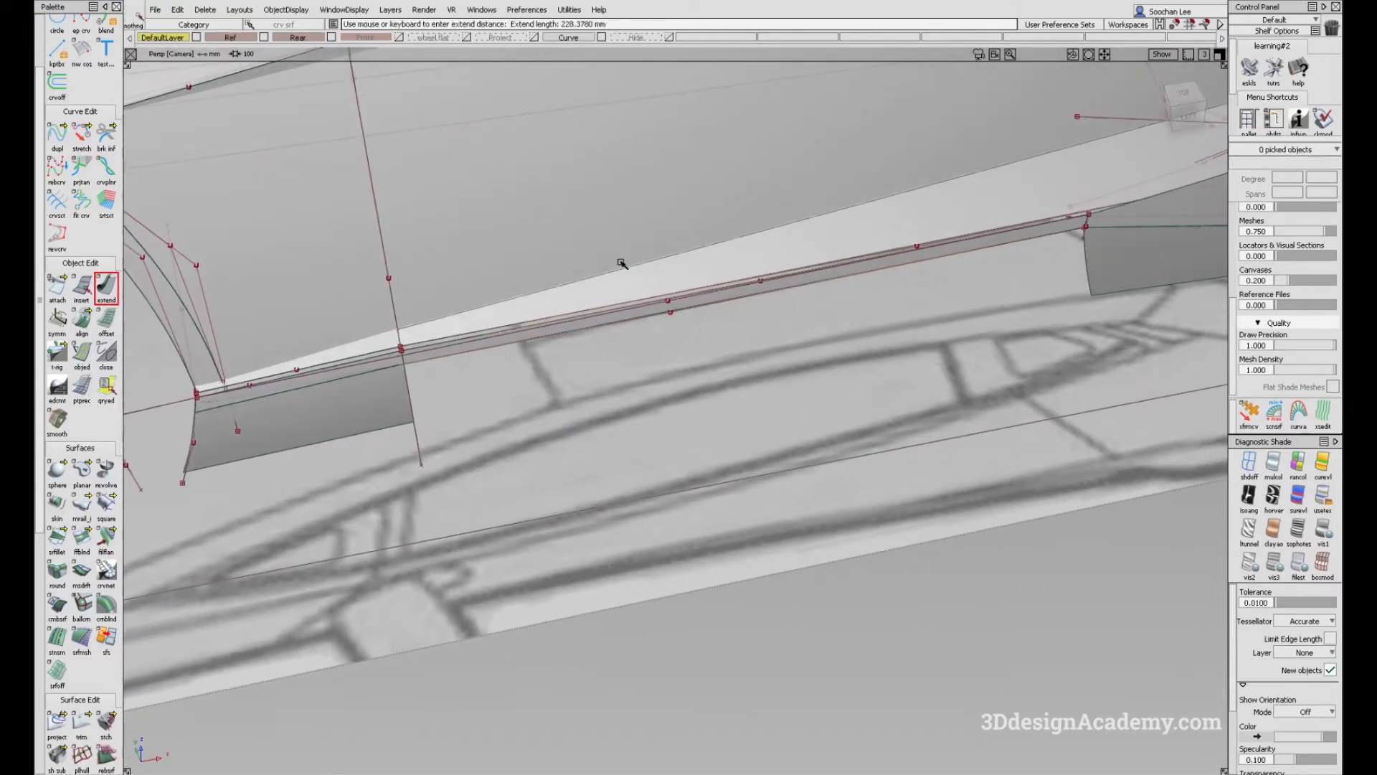
pyautogui.keyDown('alt'); pyautogui.keyDown('shift'); pyautogui.moveTo(588, 356); pyautogui.dragTo(467, 286, button='middle'); pyautogui.keyUp('shift'); pyautogui.keyUp('alt')
# Step: Rebuild the middle sill surface as a monorail, sweeping the rear sill surface's front edge along the extended curve rebuildCurve#7
pyautogui.click(85, 506)
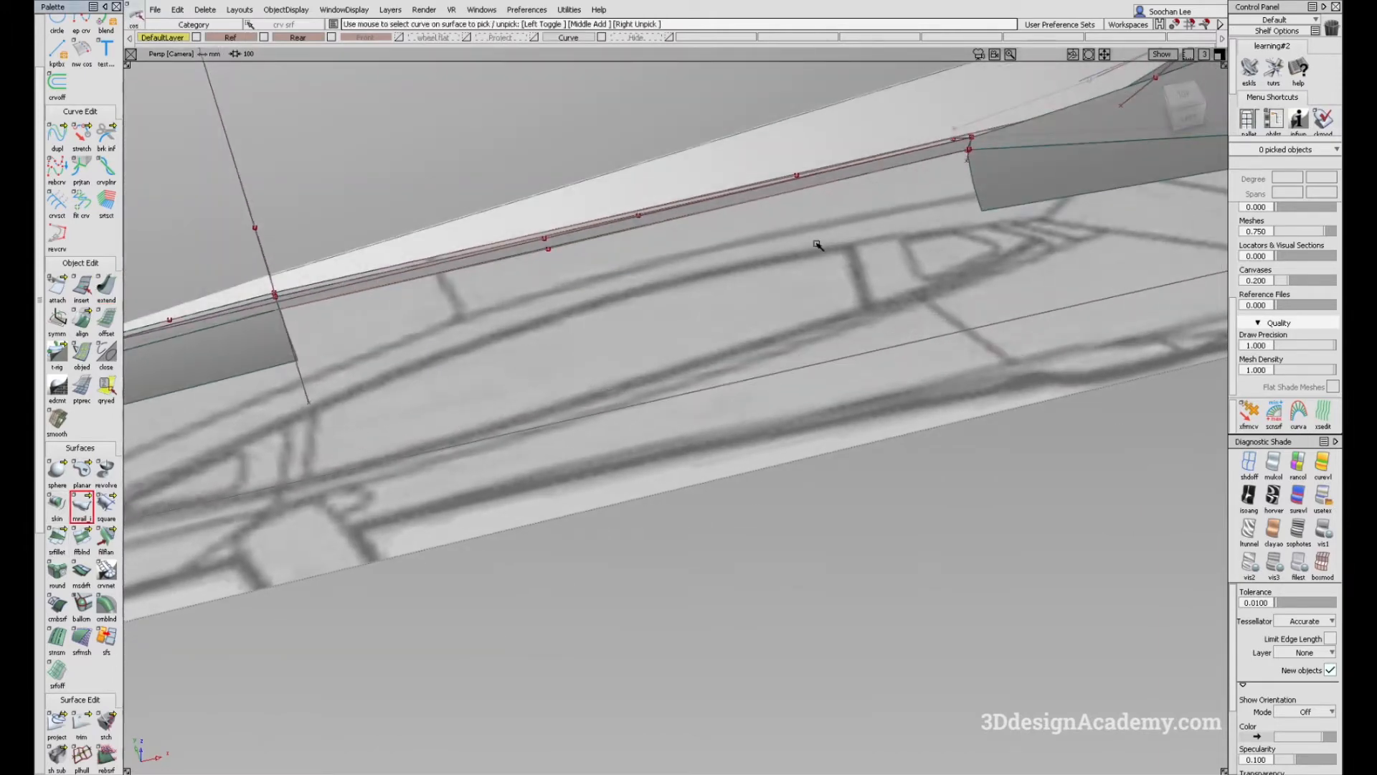
pyautogui.click(966, 186)
pyautogui.click(929, 154)
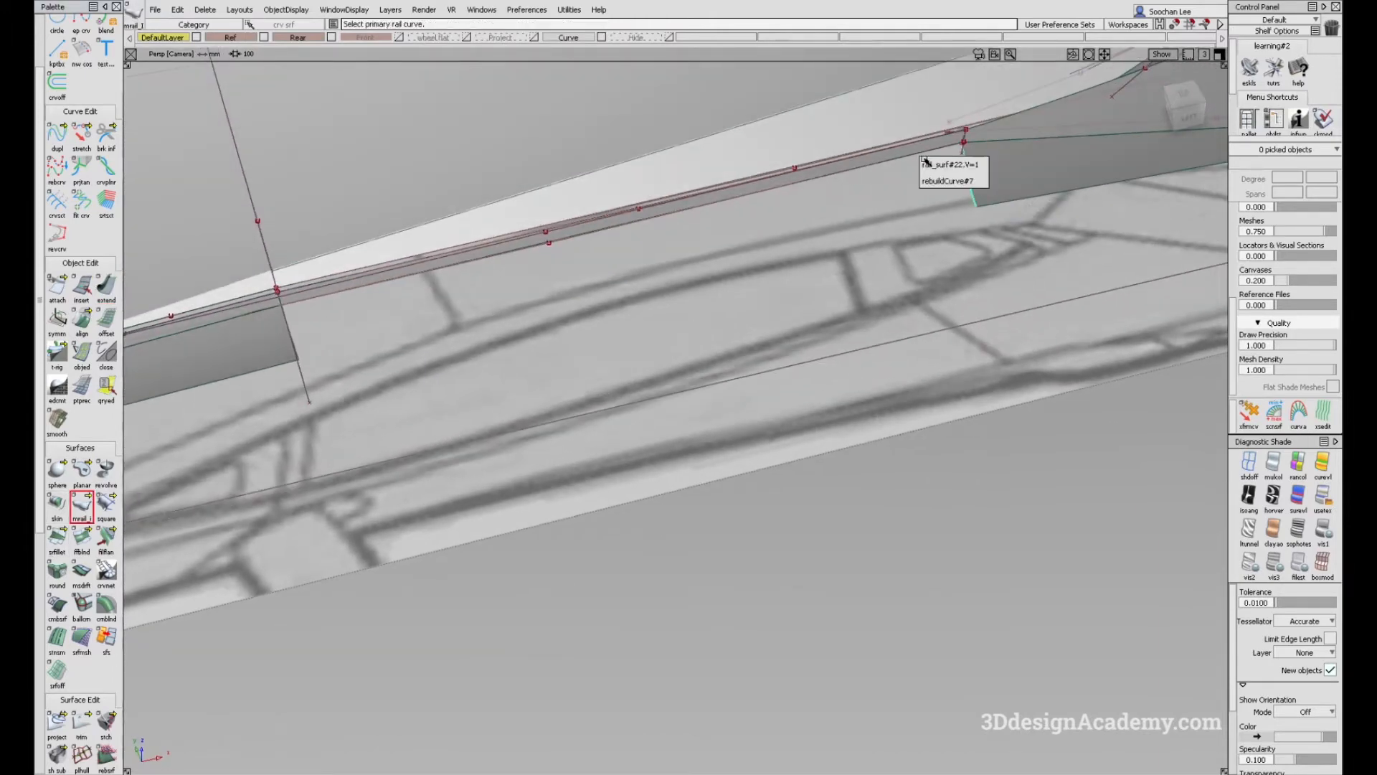
pyautogui.click(927, 176)
pyautogui.keyDown('alt'); pyautogui.keyDown('shift'); pyautogui.moveTo(540, 309); pyautogui.dragTo(713, 308, button='middle'); pyautogui.keyUp('shift'); pyautogui.keyUp('alt')
pyautogui.moveTo(714, 307)
pyautogui.keyDown('alt'); pyautogui.keyDown('shift'); pyautogui.mouseDown()
pyautogui.moveTo(559, 351)
pyautogui.moveTo(411, 279)
pyautogui.moveTo(665, 375)
pyautogui.mouseUp(); pyautogui.keyUp('shift'); pyautogui.keyUp('alt')
pyautogui.keyDown('alt'); pyautogui.keyDown('shift'); pyautogui.moveTo(323, 353); pyautogui.dragTo(646, 429); pyautogui.keyUp('shift'); pyautogui.keyUp('alt')
pyautogui.keyDown('ctrl'); pyautogui.keyDown('shift'); pyautogui.moveTo(646, 429); pyautogui.dragTo(607, 300); pyautogui.keyUp('shift'); pyautogui.keyUp('ctrl')
# Step: Project the sill's bottom line onto the middle sill surface in the unshaded side view
pyautogui.press('F6')
pyautogui.click(1249, 456)
pyautogui.keyDown('alt'); pyautogui.keyDown('shift'); pyautogui.moveTo(357, 431); pyautogui.dragTo(602, 409, button='middle'); pyautogui.keyUp('shift'); pyautogui.keyUp('alt')
pyautogui.keyDown('alt'); pyautogui.keyDown('shift'); pyautogui.moveTo(573, 405); pyautogui.dragTo(553, 380, button='right'); pyautogui.keyUp('shift'); pyautogui.keyUp('alt')
pyautogui.keyDown('alt'); pyautogui.keyDown('shift'); pyautogui.moveTo(553, 379); pyautogui.dragTo(587, 401, button='middle'); pyautogui.keyUp('shift'); pyautogui.keyUp('alt')
pyautogui.keyDown('alt'); pyautogui.keyDown('shift'); pyautogui.moveTo(700, 409); pyautogui.dragTo(604, 418, button='middle'); pyautogui.keyUp('shift'); pyautogui.keyUp('alt')
pyautogui.keyDown('alt'); pyautogui.keyDown('shift'); pyautogui.moveTo(691, 412); pyautogui.dragTo(723, 435, button='right'); pyautogui.keyUp('shift'); pyautogui.keyUp('alt')
pyautogui.keyDown('alt'); pyautogui.keyDown('shift'); pyautogui.moveTo(723, 435); pyautogui.dragTo(365, 399, button='middle'); pyautogui.keyUp('shift'); pyautogui.keyUp('alt')
pyautogui.keyDown('alt'); pyautogui.keyDown('shift'); pyautogui.moveTo(504, 440); pyautogui.dragTo(389, 531, button='right'); pyautogui.keyUp('shift'); pyautogui.keyUp('alt')
pyautogui.keyDown('alt'); pyautogui.keyDown('shift'); pyautogui.moveTo(389, 532); pyautogui.dragTo(501, 532, button='middle'); pyautogui.keyUp('shift'); pyautogui.keyUp('alt')
pyautogui.click(63, 718)
pyautogui.click(567, 429)
pyautogui.click(563, 419)
pyautogui.keyDown('alt'); pyautogui.keyDown('shift'); pyautogui.moveTo(542, 441); pyautogui.dragTo(645, 444, button='middle'); pyautogui.keyUp('shift'); pyautogui.keyUp('alt')
pyautogui.keyDown('ctrl'); pyautogui.keyDown('shift'); pyautogui.moveTo(640, 550); pyautogui.dragTo(620, 454); pyautogui.keyUp('shift'); pyautogui.keyUp('ctrl')
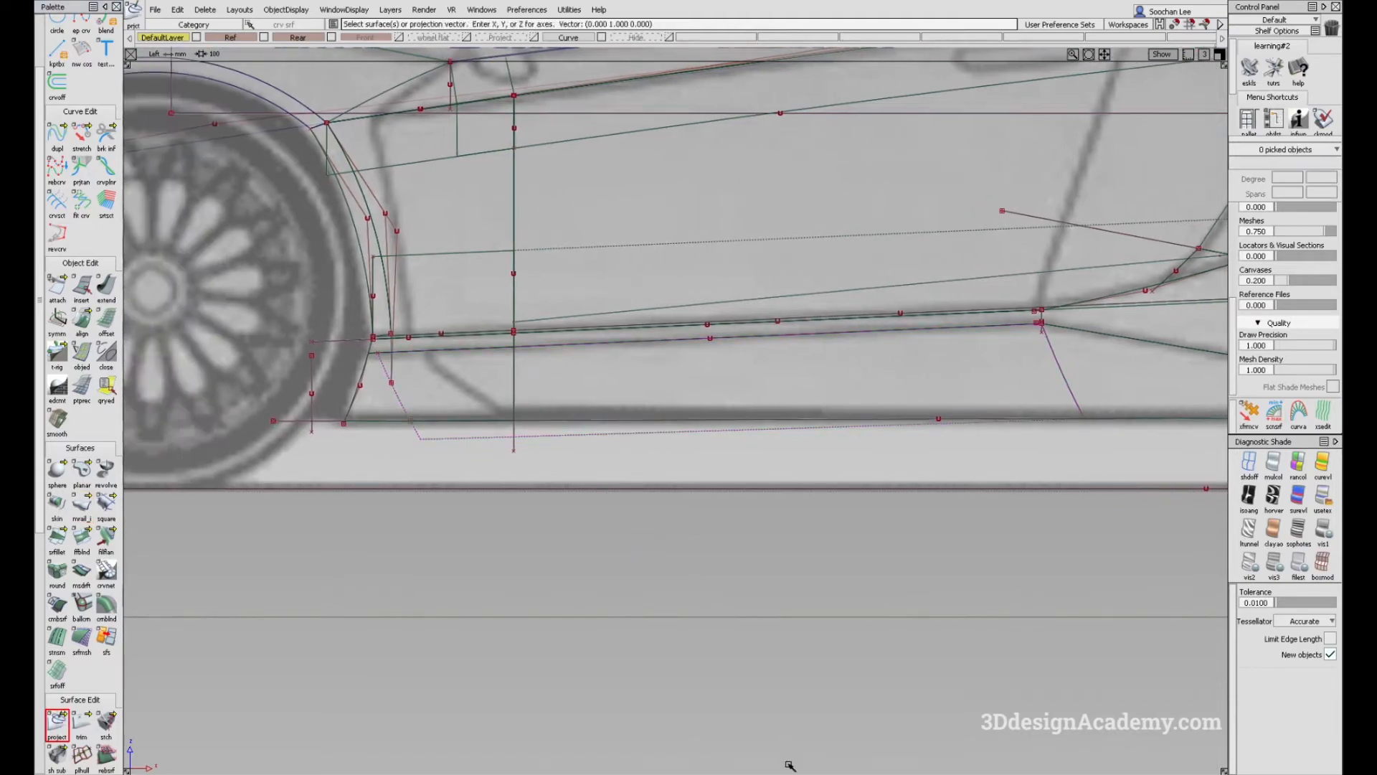
# Step: Check the sill vent in the side photo and draw a slanted edit-point curve over its front edge on the blueprint
pyautogui.click(790, 771)
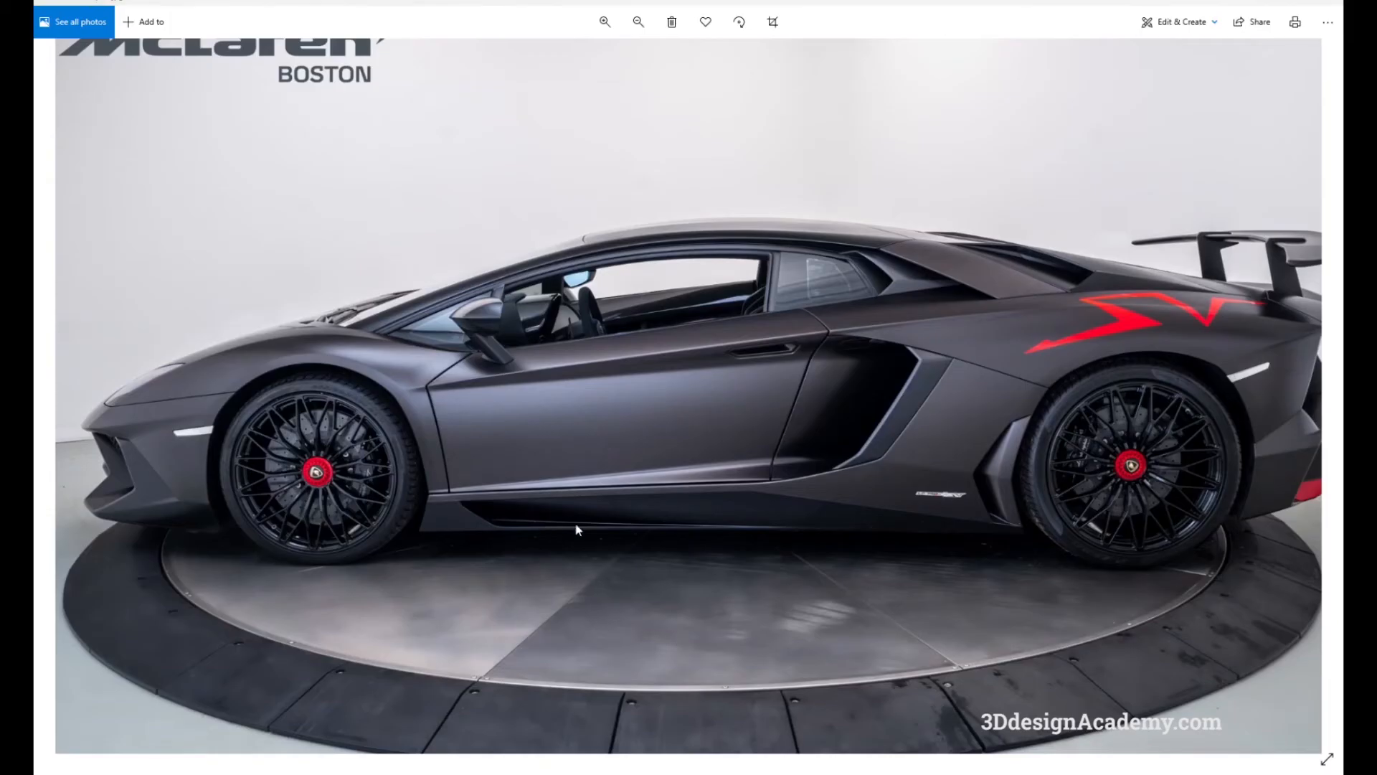
pyautogui.hotkey('alt', 'Tab')
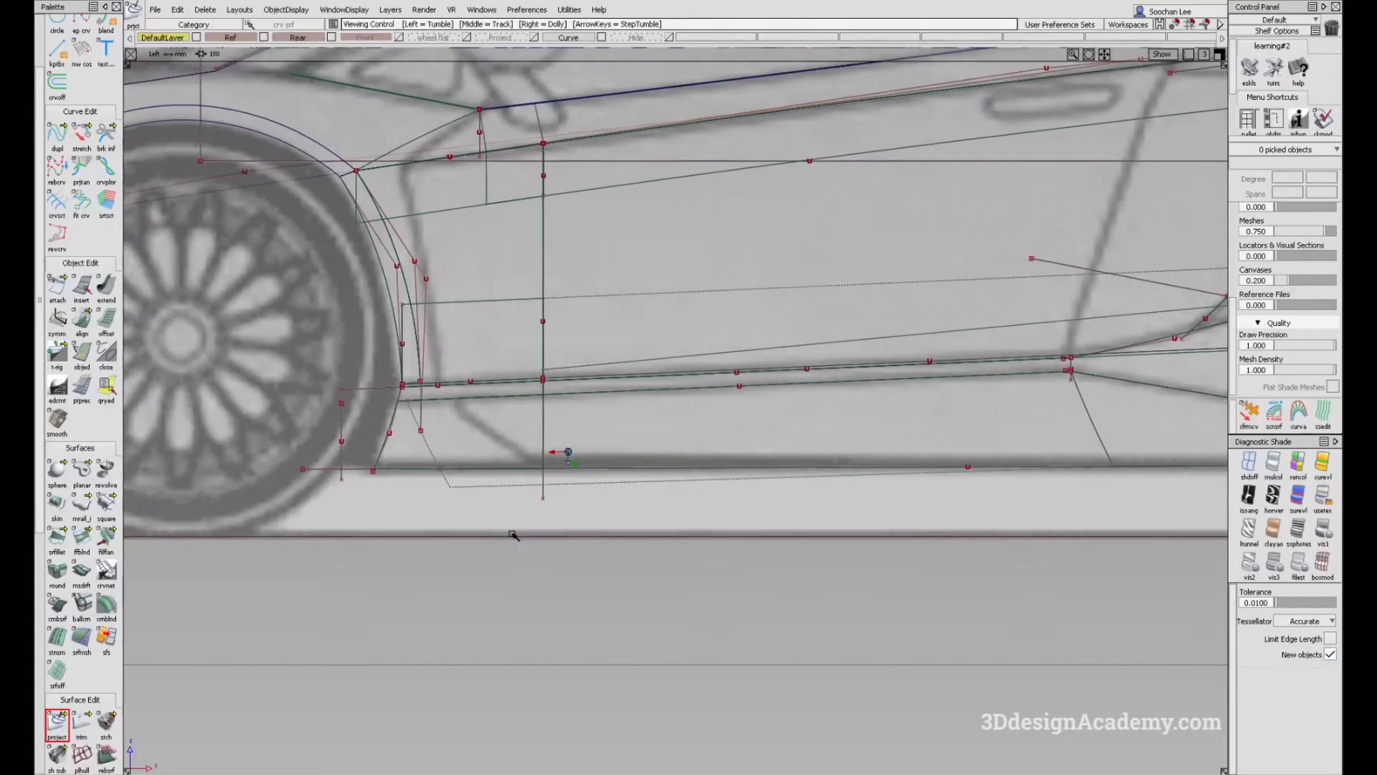
pyautogui.scroll(-1, 101, 54)
pyautogui.scroll(4, 101, 56)
pyautogui.click(81, 66)
pyautogui.click(444, 392)
pyautogui.click(531, 465)
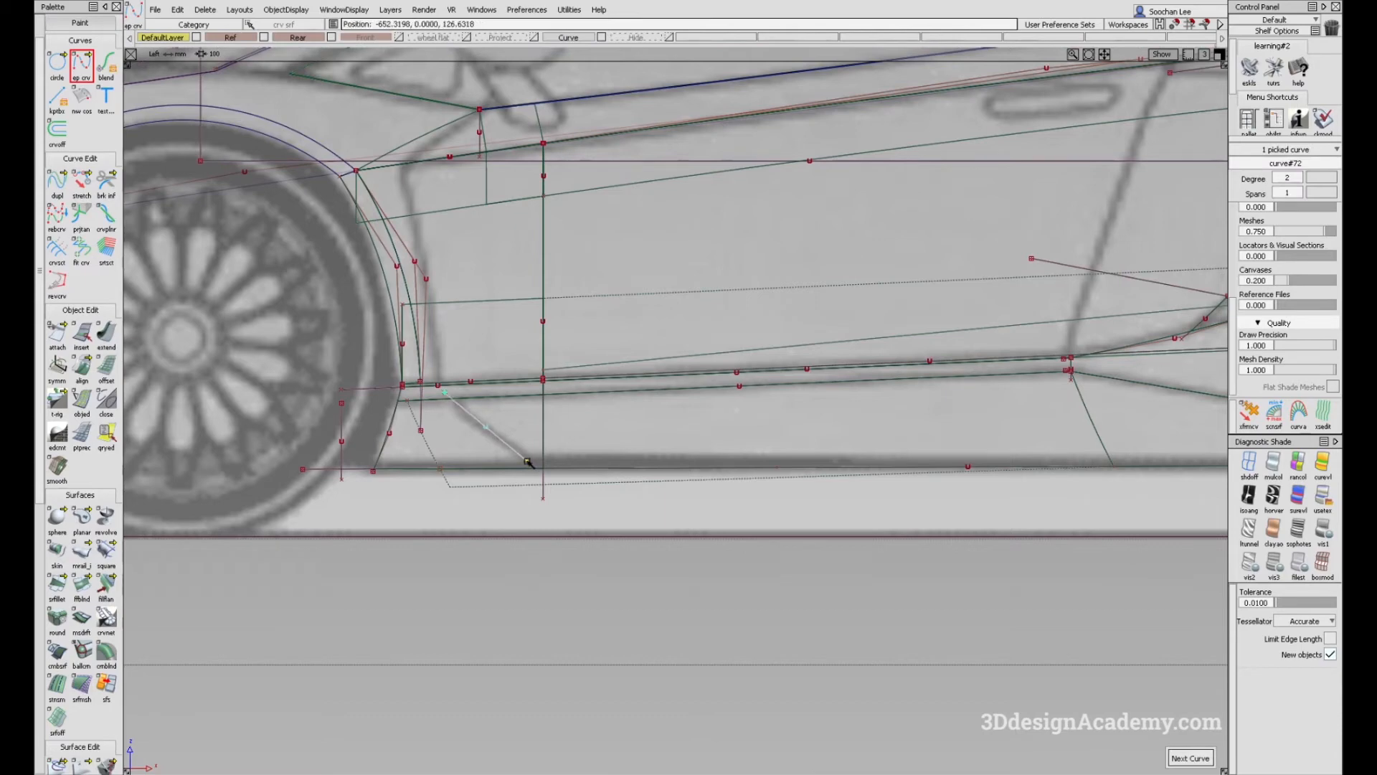
# Step: Copy the sill's bottom line curve and raise the copy slightly in the side view
pyautogui.keyDown('ctrl'); pyautogui.keyDown('shift'); pyautogui.moveTo(592, 435); pyautogui.dragTo(626, 470); pyautogui.keyUp('shift'); pyautogui.keyUp('ctrl')
pyautogui.click(626, 468)
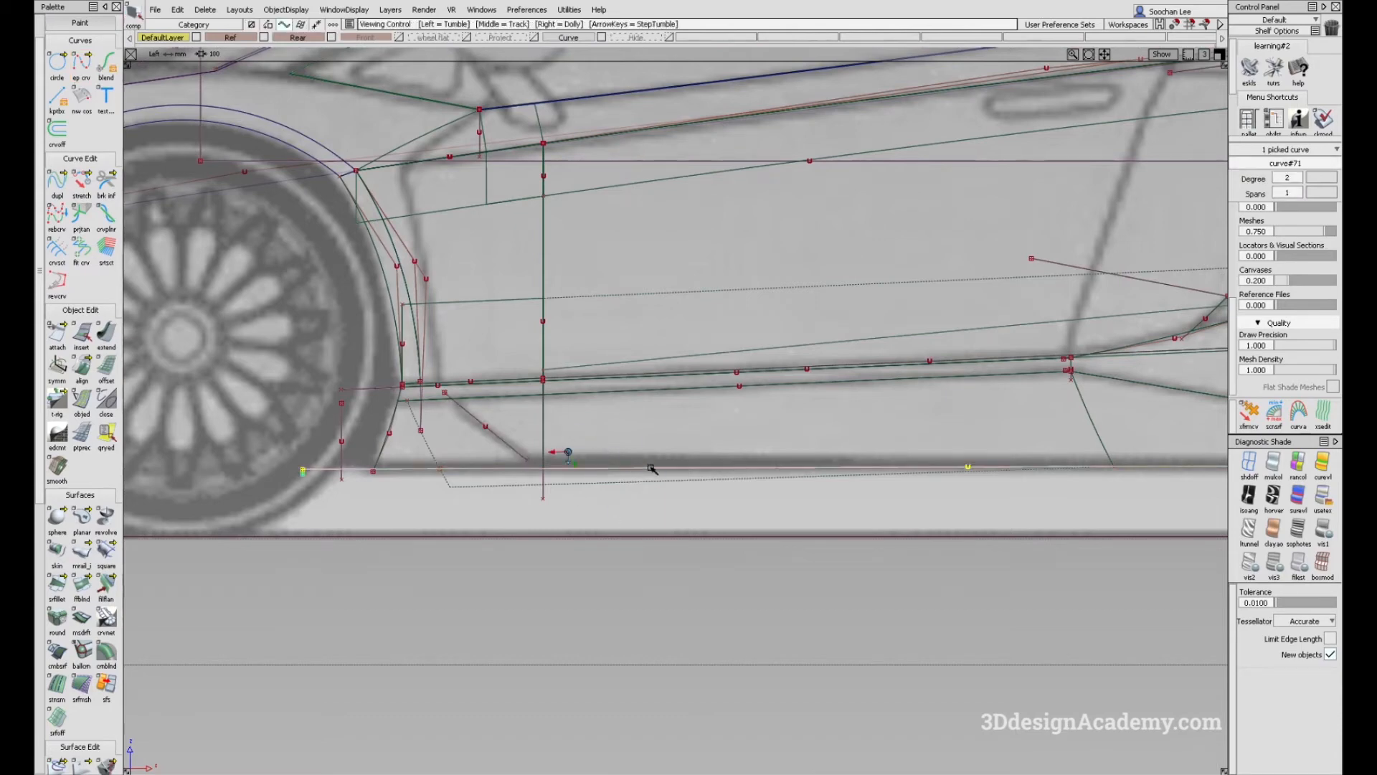
pyautogui.keyDown('alt'); pyautogui.keyDown('shift'); pyautogui.moveTo(650, 466); pyautogui.dragTo(689, 448, button='right'); pyautogui.keyUp('shift'); pyautogui.keyUp('alt')
pyautogui.keyDown('alt'); pyautogui.keyDown('shift'); pyautogui.moveTo(689, 449); pyautogui.dragTo(667, 444, button='middle'); pyautogui.keyUp('shift'); pyautogui.keyUp('alt')
pyautogui.hotkey('ctrl', 'v')
pyautogui.moveTo(684, 501); pyautogui.dragTo(683, 494, button='right')
# Step: Compare the vent's lower edge with the reference photos and shorten the raised line's front end by about 293 mm with Extend
pyautogui.hotkey('alt', 'Tab')
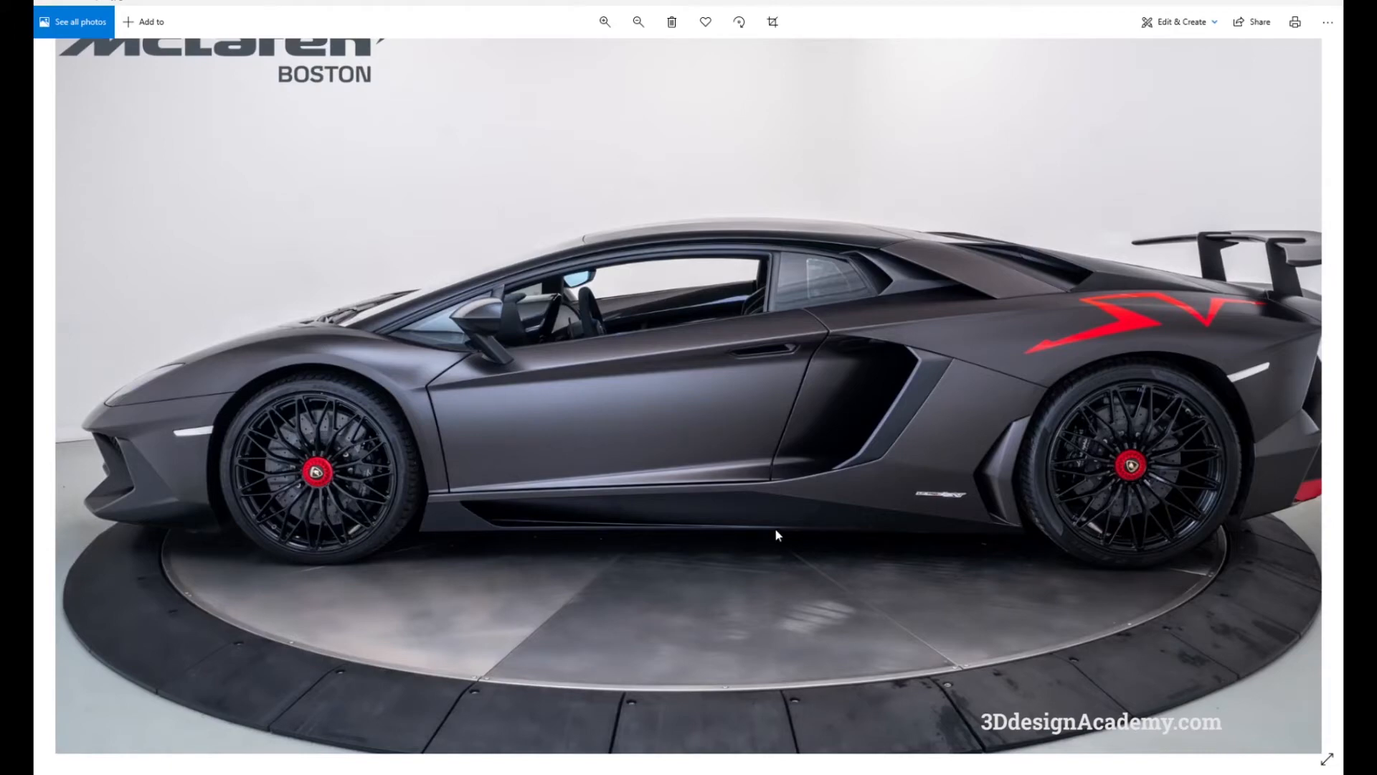
pyautogui.hotkey('alt', 'Tab')
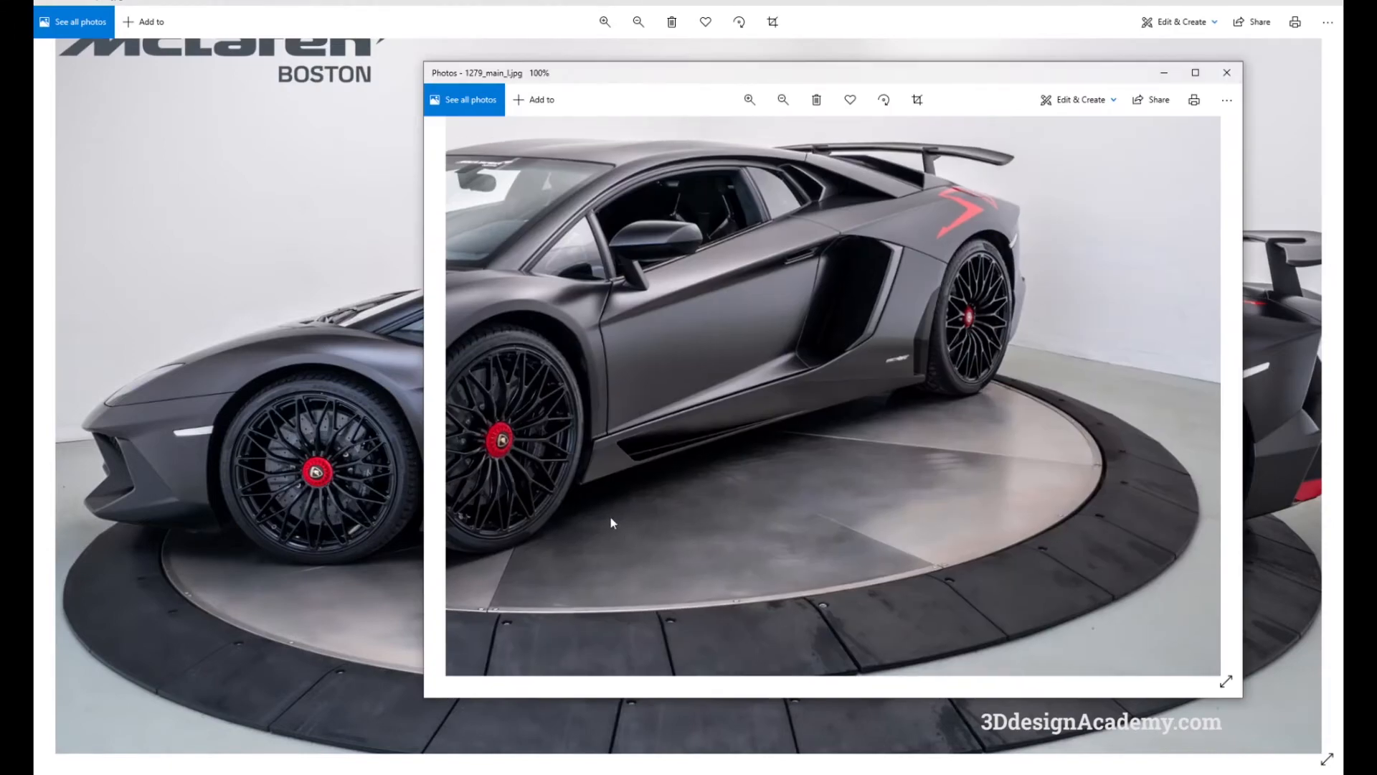
pyautogui.click(665, 758)
pyautogui.click(584, 769)
pyautogui.keyDown('alt'); pyautogui.keyDown('shift'); pyautogui.moveTo(644, 511); pyautogui.dragTo(566, 528, button='middle'); pyautogui.keyUp('shift'); pyautogui.keyUp('alt')
pyautogui.moveTo(637, 533); pyautogui.dragTo(565, 601, button='right')
pyautogui.keyDown('ctrl'); pyautogui.keyDown('shift'); pyautogui.moveTo(564, 599); pyautogui.dragTo(547, 496); pyautogui.keyUp('shift'); pyautogui.keyUp('ctrl')
pyautogui.click(106, 330)
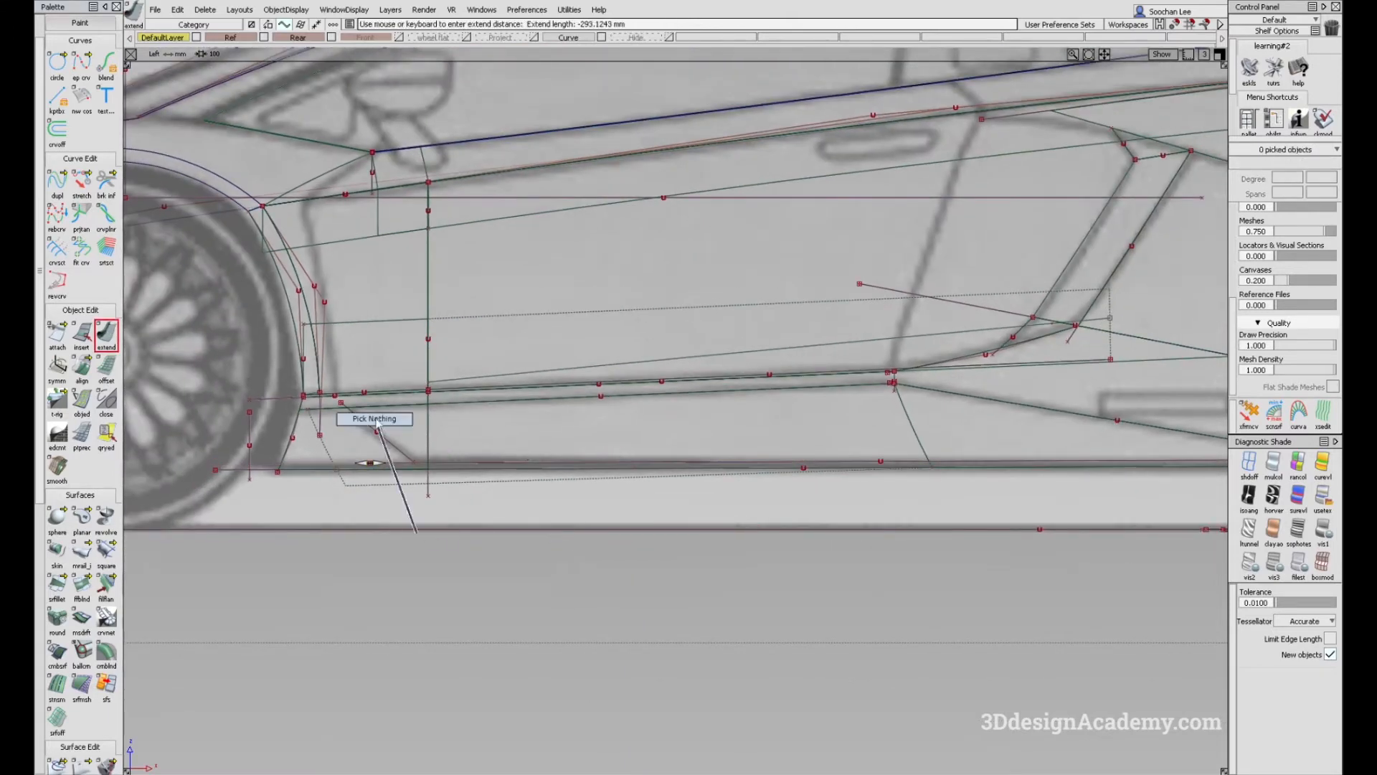
pyautogui.moveTo(401, 452); pyautogui.dragTo(416, 465)
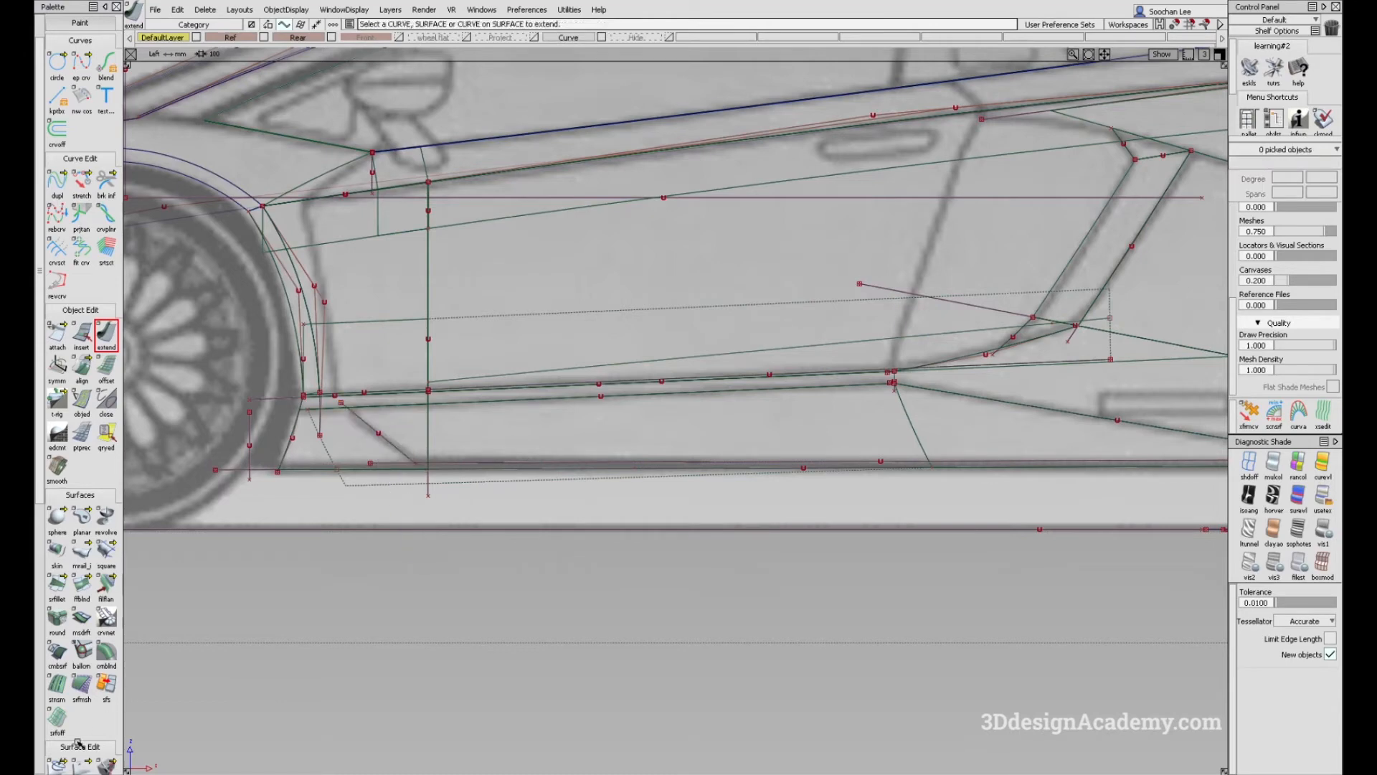
# Step: Try to project the slanted vent line and the raised bottom line onto the sill surfaces in the side view
pyautogui.click(58, 764)
pyautogui.click(408, 454)
pyautogui.click(422, 467)
pyautogui.press('space')
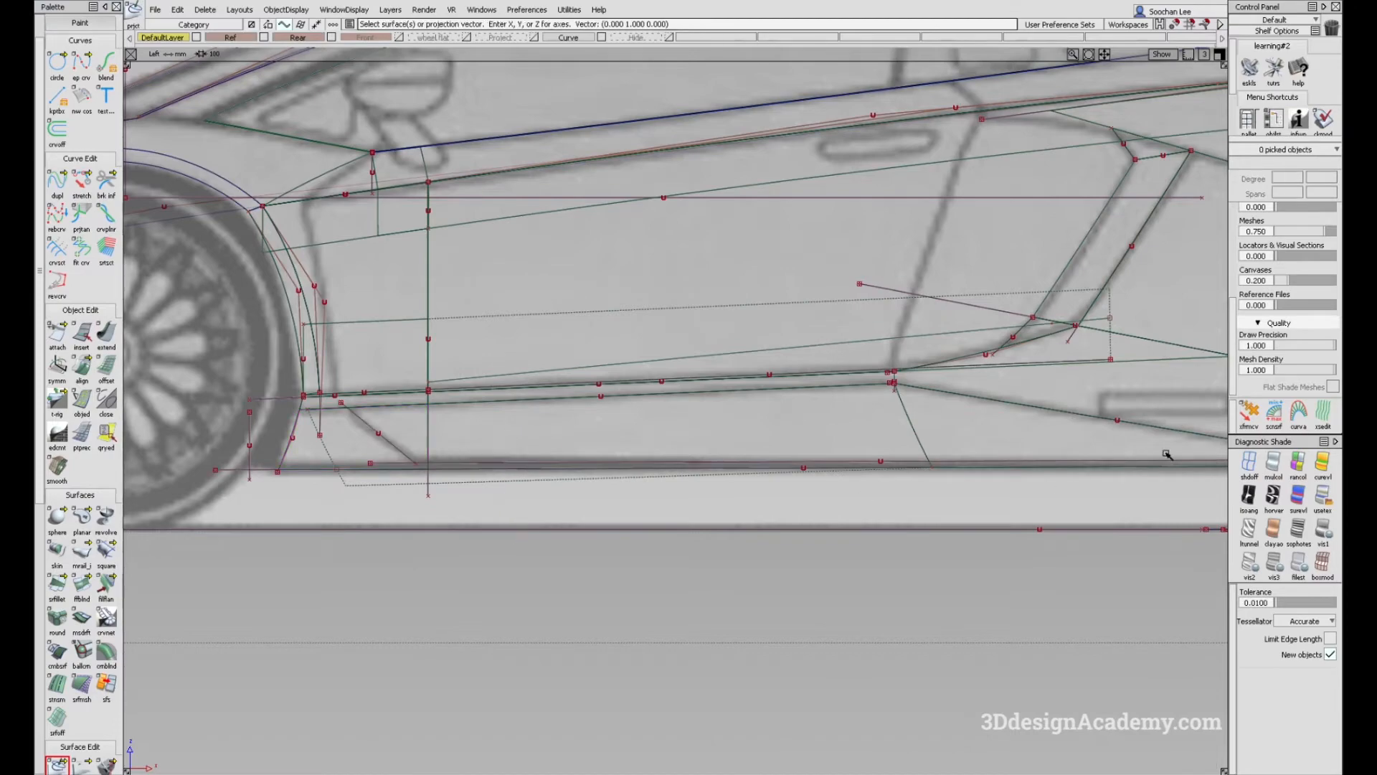
# Step: Examine the junction of the front and middle sill surfaces in shaded perspective and side views, comparing it with the side photo
pyautogui.press('F8')
pyautogui.click(1269, 464)
pyautogui.keyDown('alt'); pyautogui.keyDown('shift'); pyautogui.moveTo(680, 529); pyautogui.dragTo(594, 521, button='right'); pyautogui.keyUp('shift'); pyautogui.keyUp('alt')
pyautogui.keyDown('ctrl'); pyautogui.keyDown('shift'); pyautogui.moveTo(594, 522); pyautogui.dragTo(483, 366); pyautogui.keyUp('shift'); pyautogui.keyUp('ctrl')
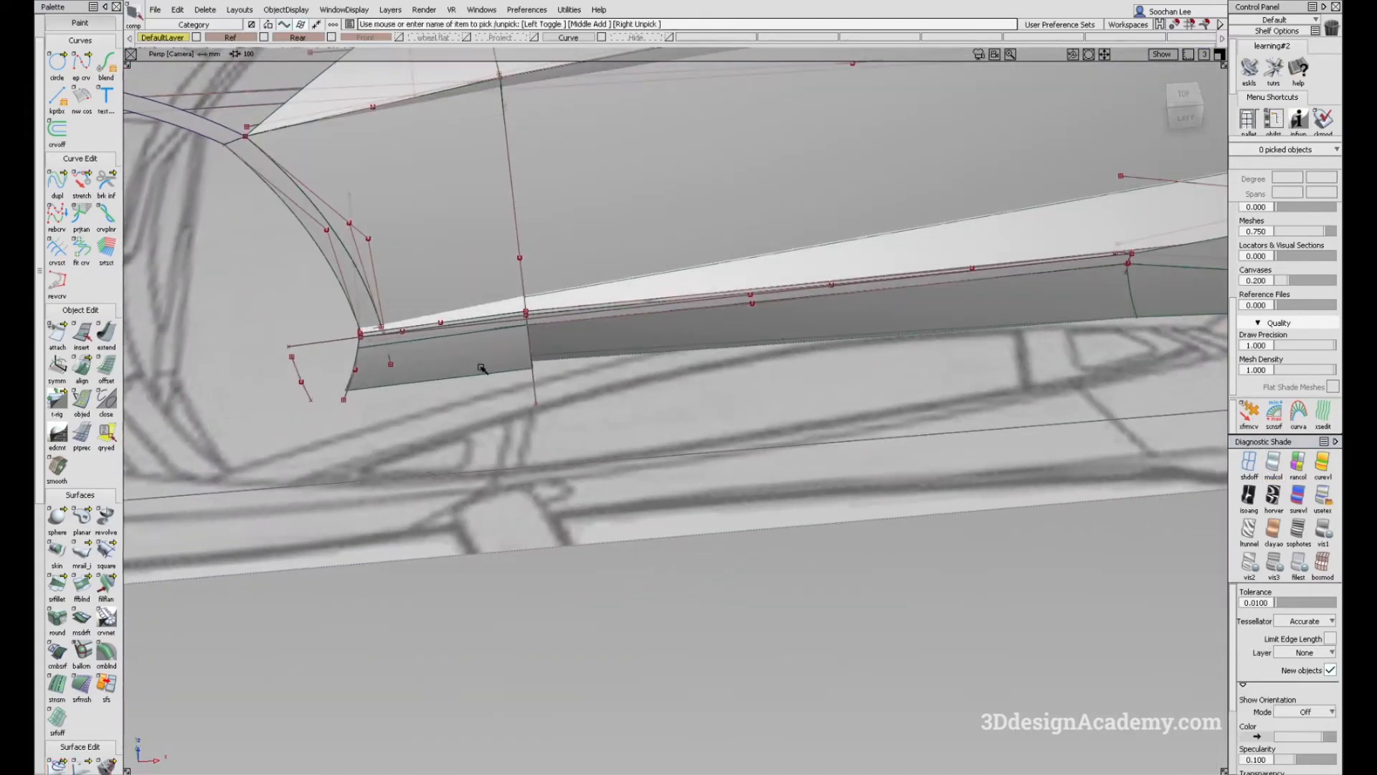
pyautogui.click(483, 366)
pyautogui.keyDown('alt'); pyautogui.keyDown('shift'); pyautogui.moveTo(712, 389); pyautogui.dragTo(512, 411); pyautogui.keyUp('shift'); pyautogui.keyUp('alt')
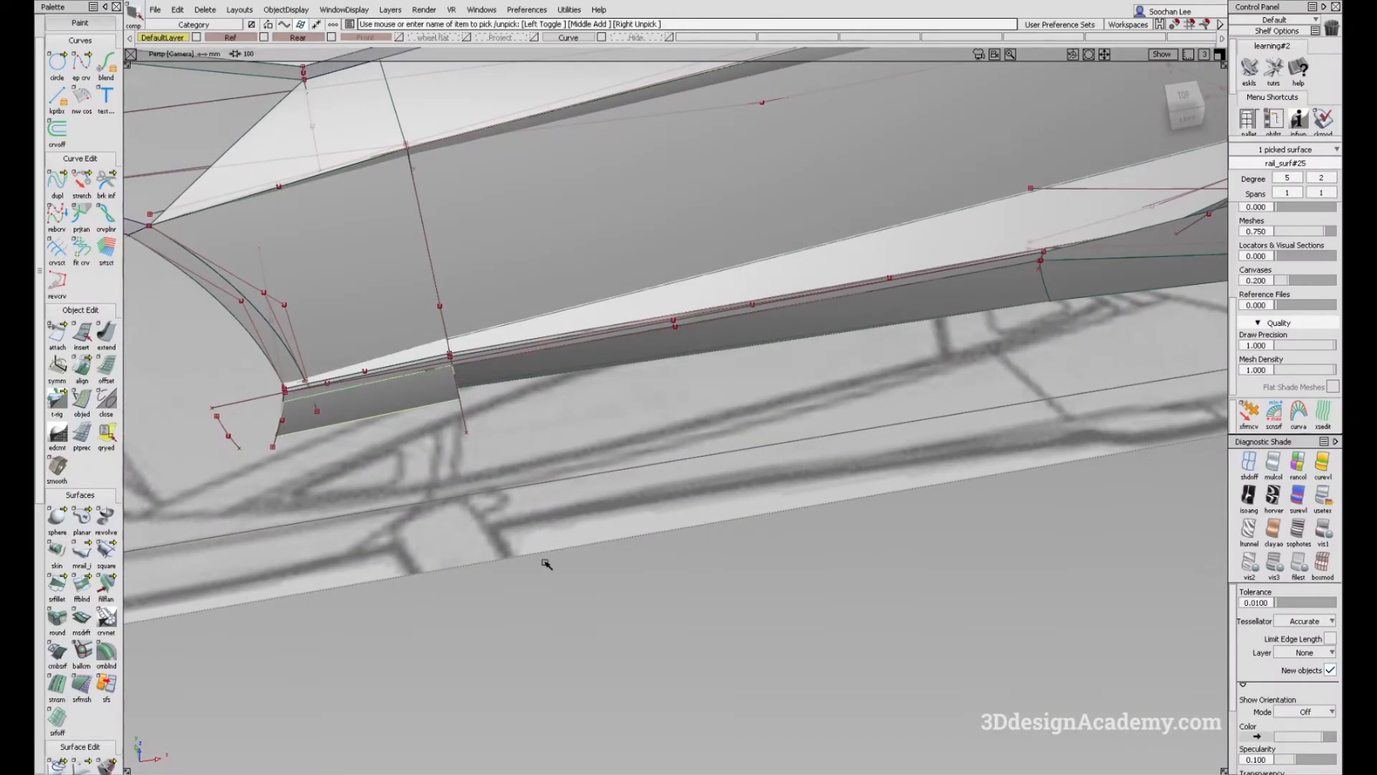
pyautogui.moveTo(546, 565); pyautogui.dragTo(466, 426)
pyautogui.keyDown('alt'); pyautogui.keyDown('shift'); pyautogui.moveTo(546, 502); pyautogui.dragTo(455, 400); pyautogui.keyUp('shift'); pyautogui.keyUp('alt')
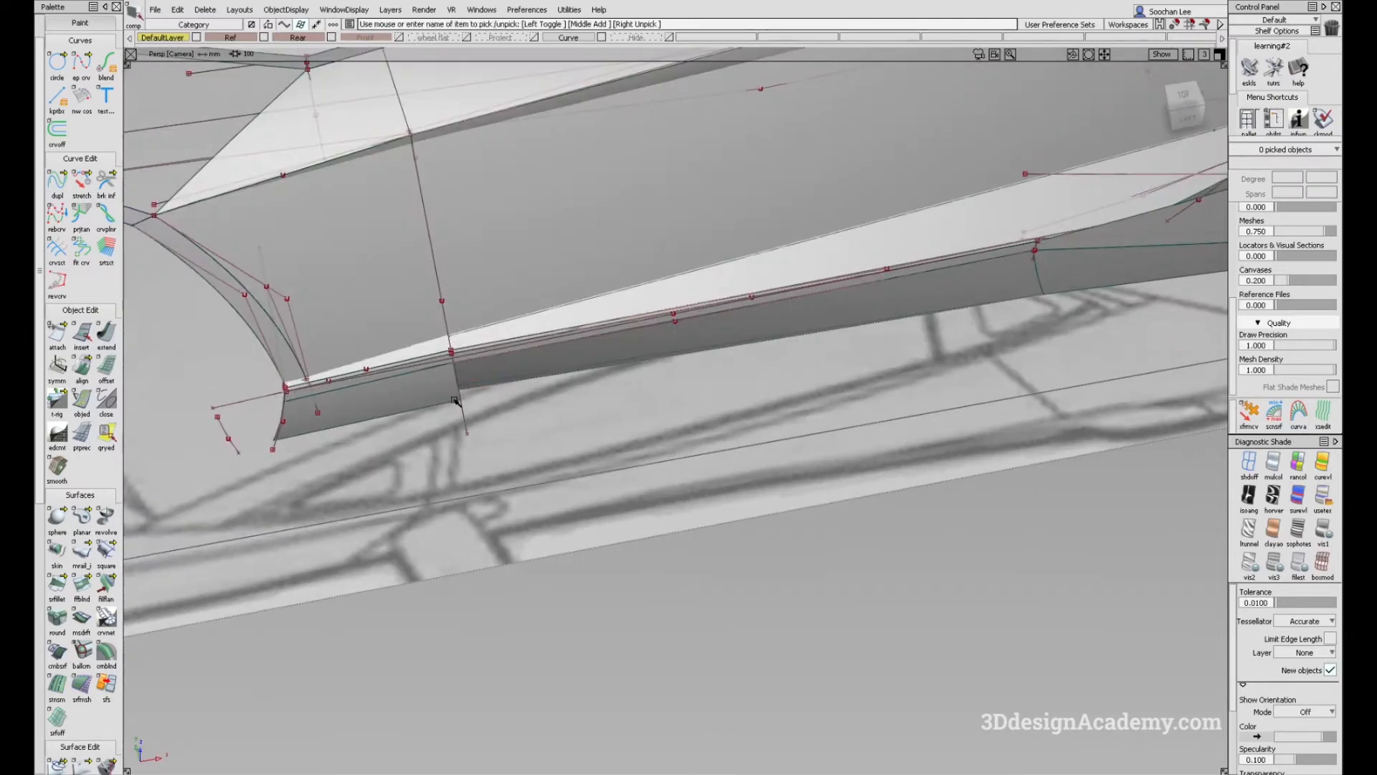
pyautogui.keyDown('alt'); pyautogui.keyDown('shift'); pyautogui.moveTo(885, 330); pyautogui.dragTo(741, 412); pyautogui.keyUp('shift'); pyautogui.keyUp('alt')
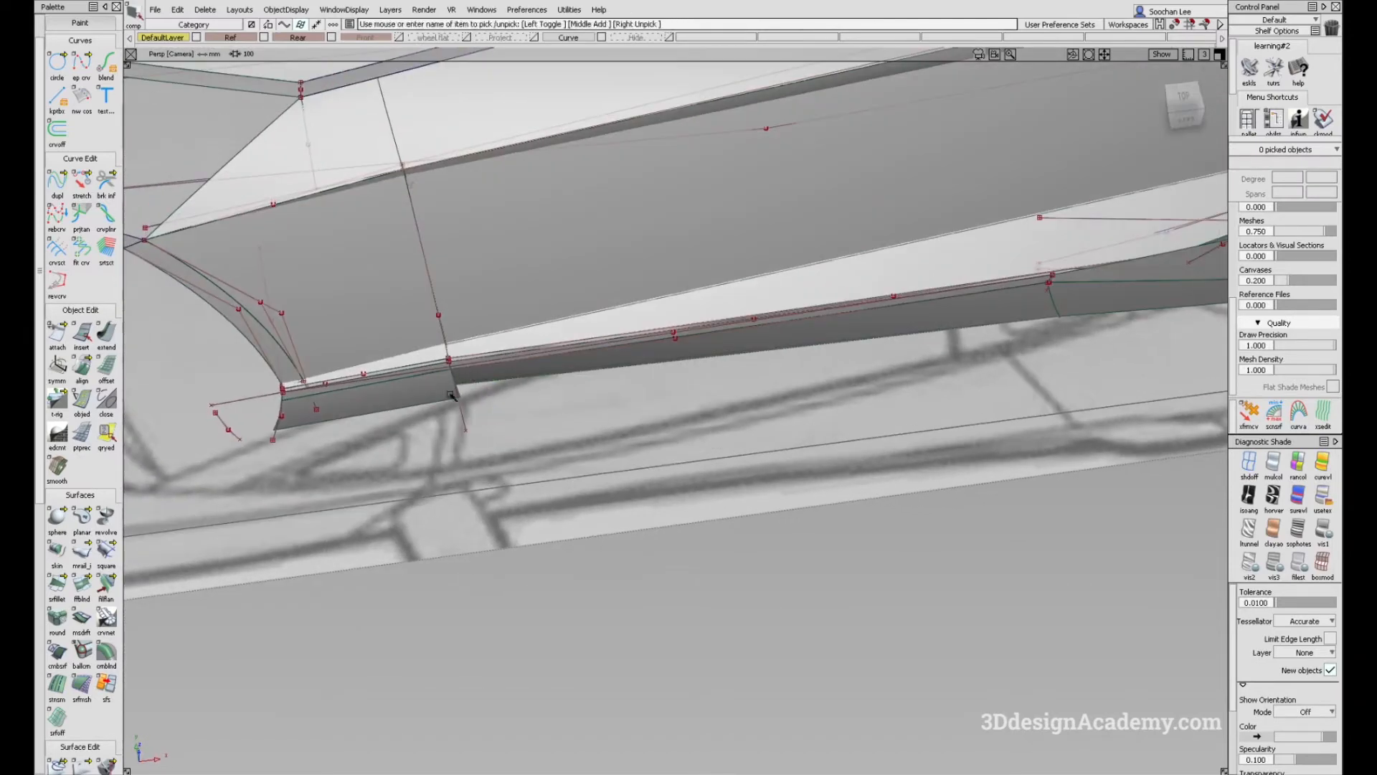
pyautogui.keyDown('alt'); pyautogui.keyDown('shift'); pyautogui.moveTo(486, 426); pyautogui.dragTo(535, 390); pyautogui.keyUp('shift'); pyautogui.keyUp('alt')
pyautogui.hotkey('alt', 'Tab')
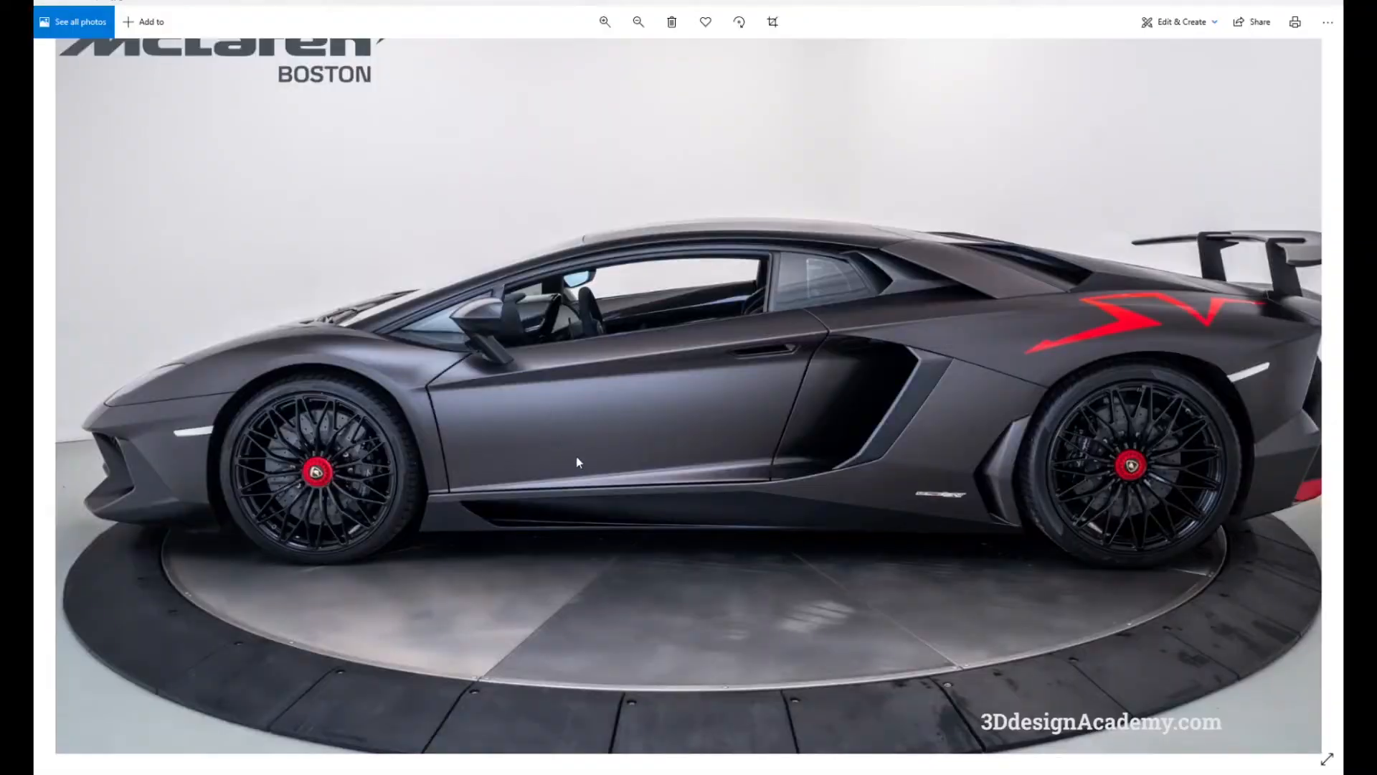
pyautogui.hotkey('alt', 'Tab')
pyautogui.keyDown('alt'); pyautogui.keyDown('shift'); pyautogui.moveTo(560, 461); pyautogui.dragTo(550, 406); pyautogui.keyUp('shift'); pyautogui.keyUp('alt')
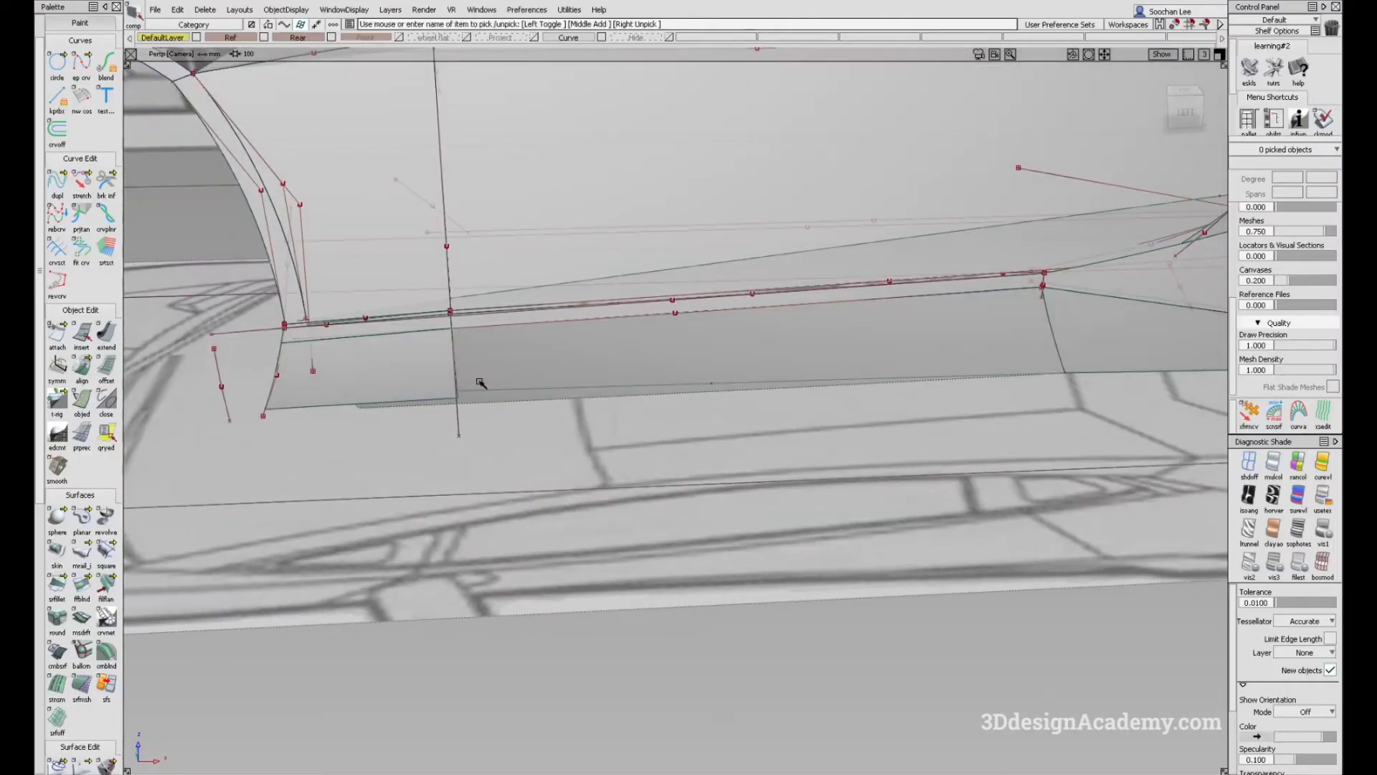
pyautogui.keyDown('alt'); pyautogui.keyDown('shift'); pyautogui.moveTo(476, 385); pyautogui.dragTo(514, 507); pyautogui.keyUp('shift'); pyautogui.keyUp('alt')
pyautogui.press('F6')
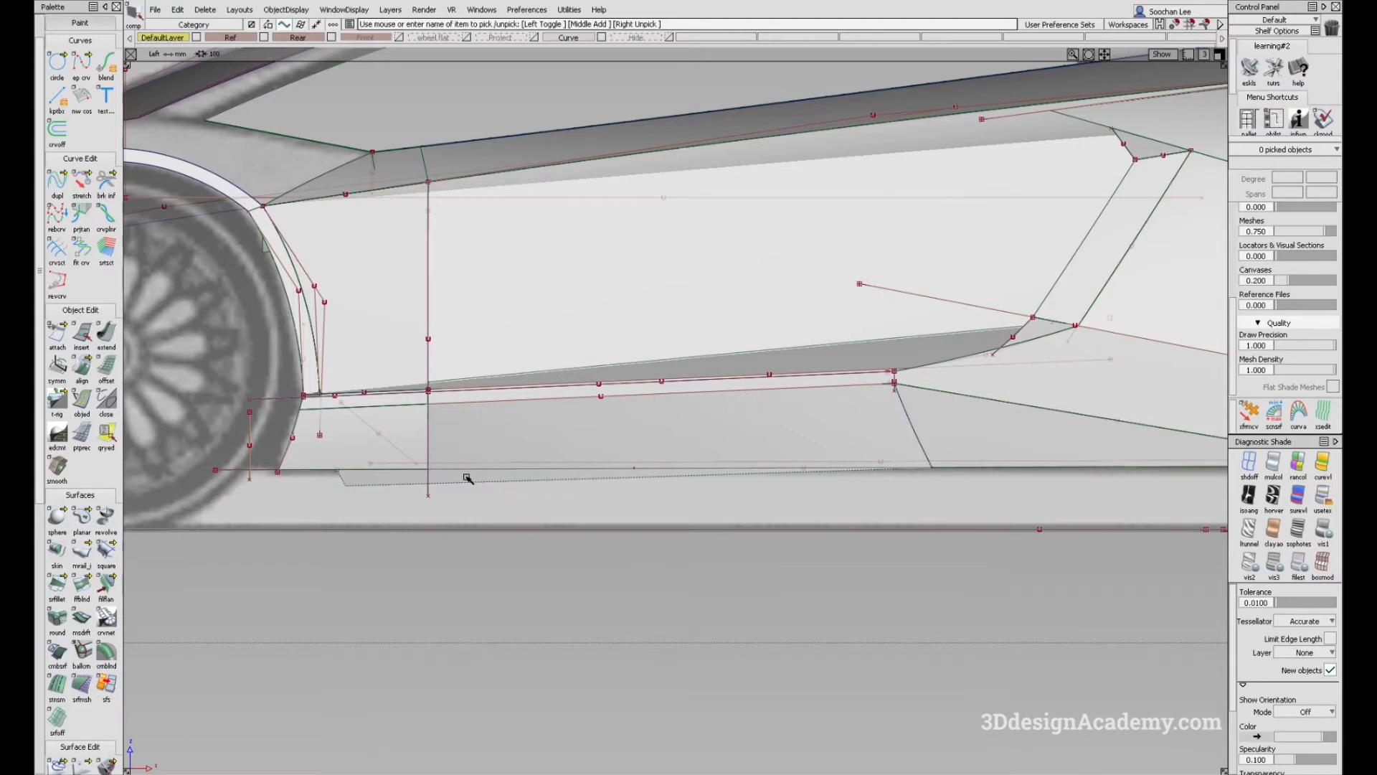
pyautogui.press('F8')
pyautogui.keyDown('alt'); pyautogui.keyDown('shift'); pyautogui.moveTo(499, 454); pyautogui.dragTo(455, 461); pyautogui.keyUp('shift'); pyautogui.keyUp('alt')
# Step: Fit a degree 2, single-span curve to the middle sill surface's lower edge, with its front end near the vertical line
pyautogui.click(92, 260)
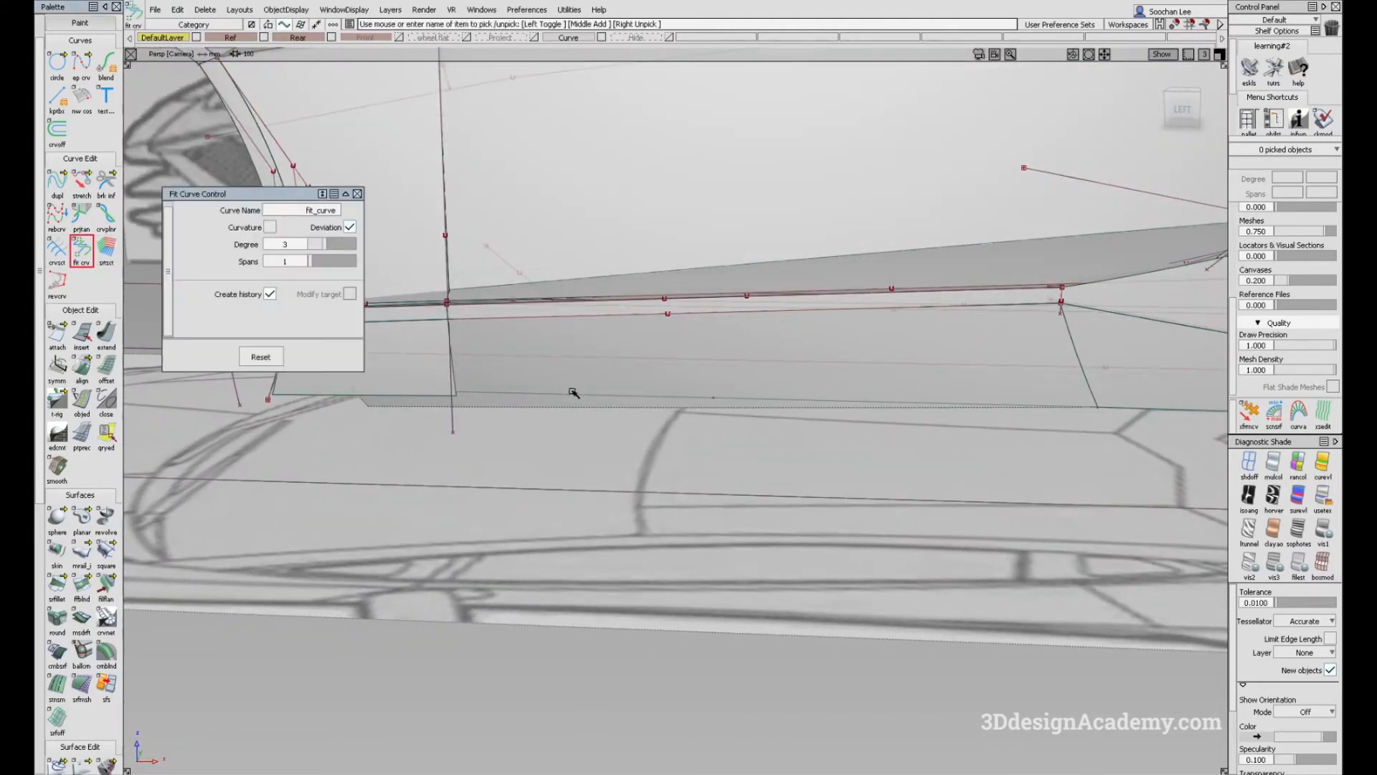
pyautogui.click(572, 398)
pyautogui.keyDown('alt'); pyautogui.keyDown('shift'); pyautogui.moveTo(579, 446); pyautogui.dragTo(396, 443); pyautogui.keyUp('shift'); pyautogui.keyUp('alt')
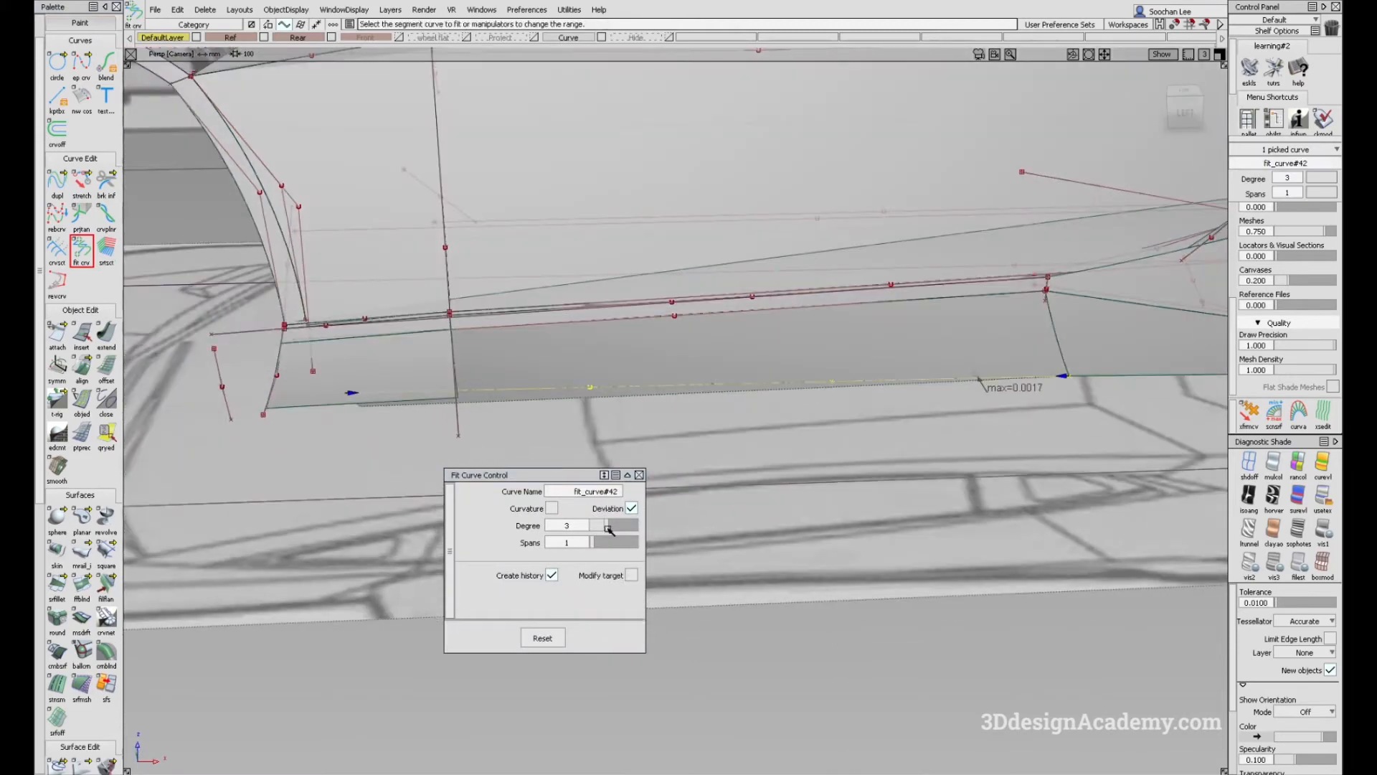
pyautogui.moveTo(608, 527); pyautogui.dragTo(596, 526)
pyautogui.moveTo(359, 399); pyautogui.dragTo(433, 402)
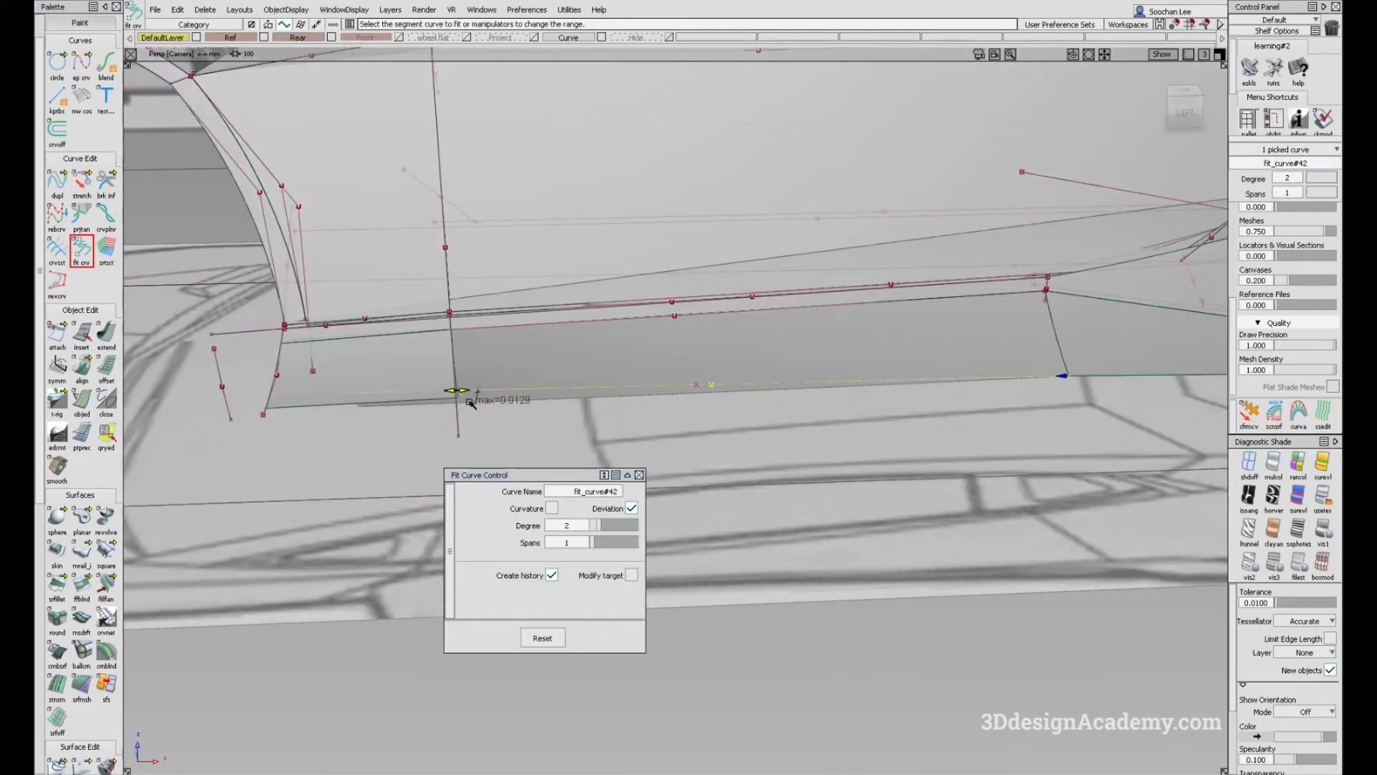
# Step: Fine-tune the fitted curve's front limit against the vertical line in the side view and finish the fit
pyautogui.scroll(6, 463, 393)
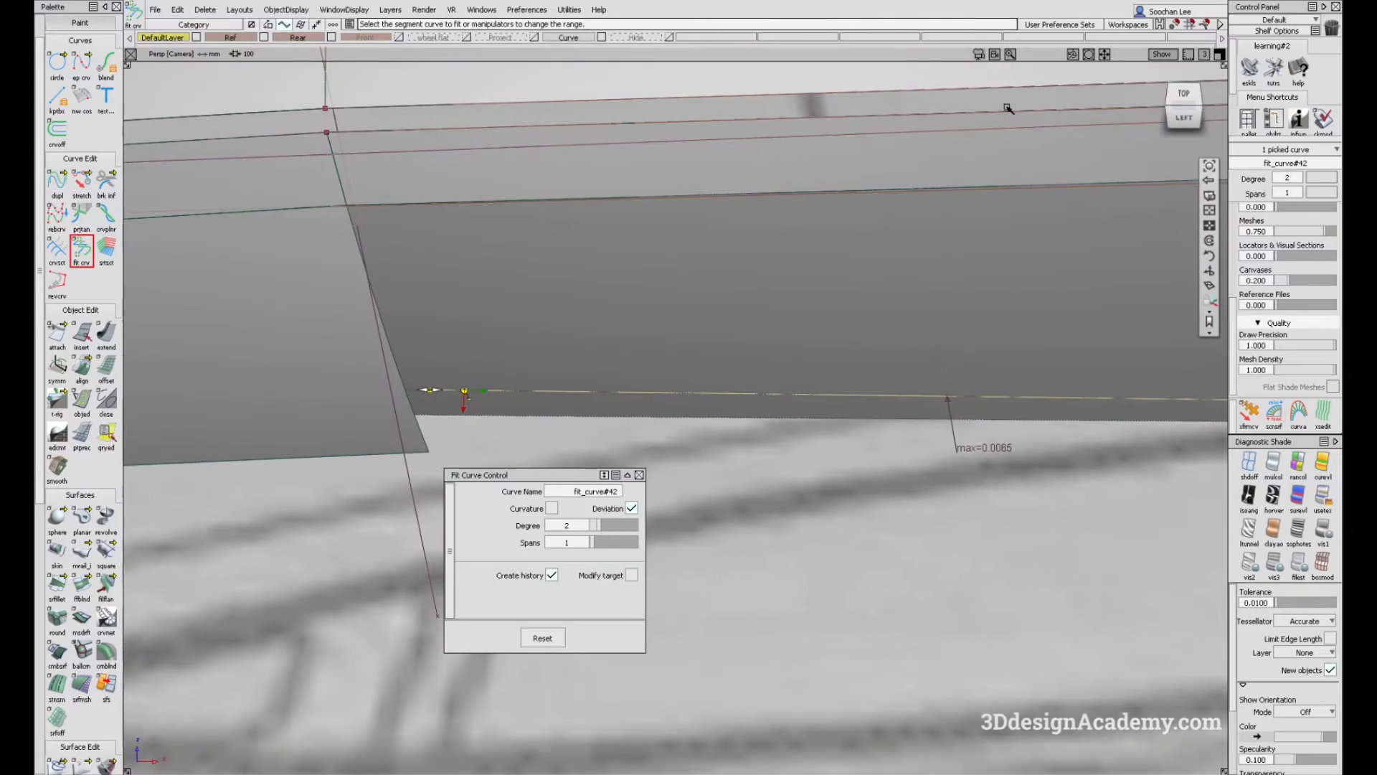
pyautogui.click(1200, 116)
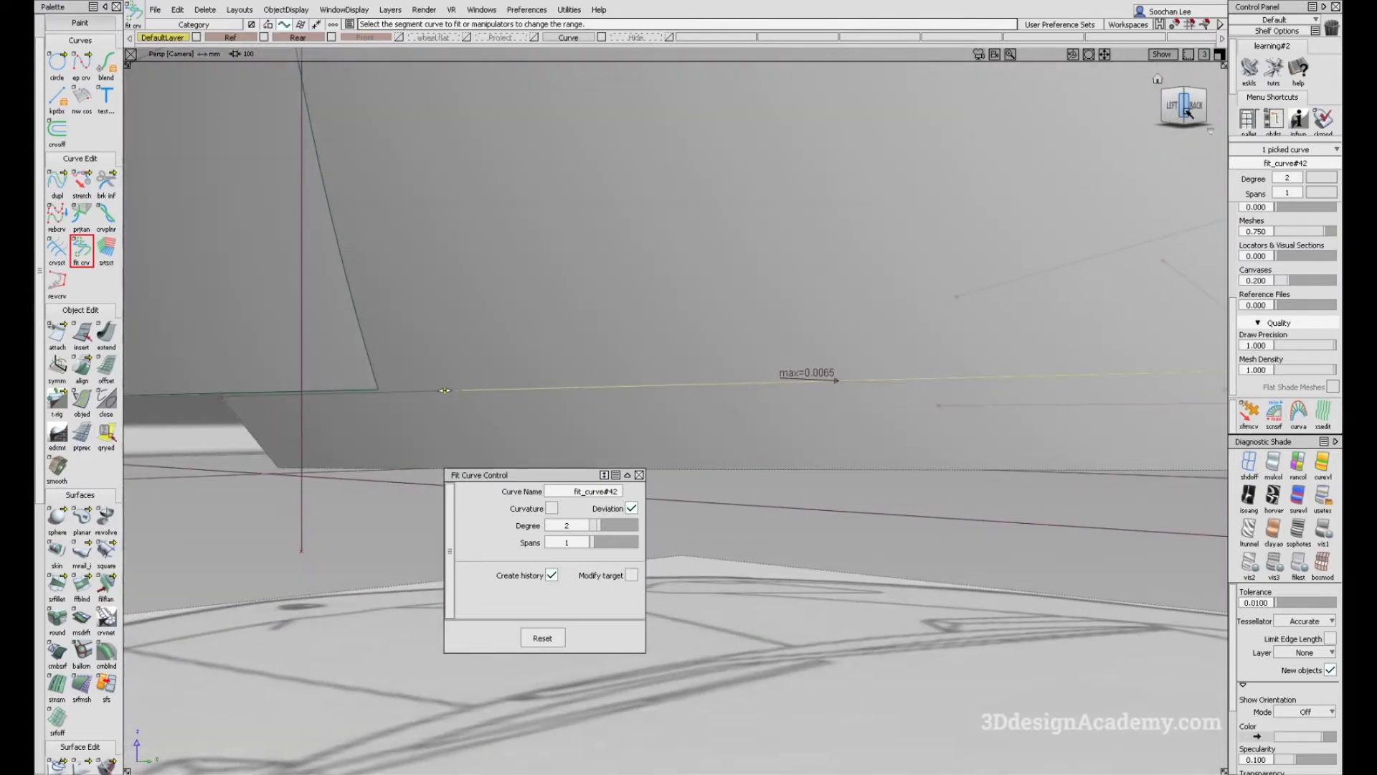
pyautogui.press('F6')
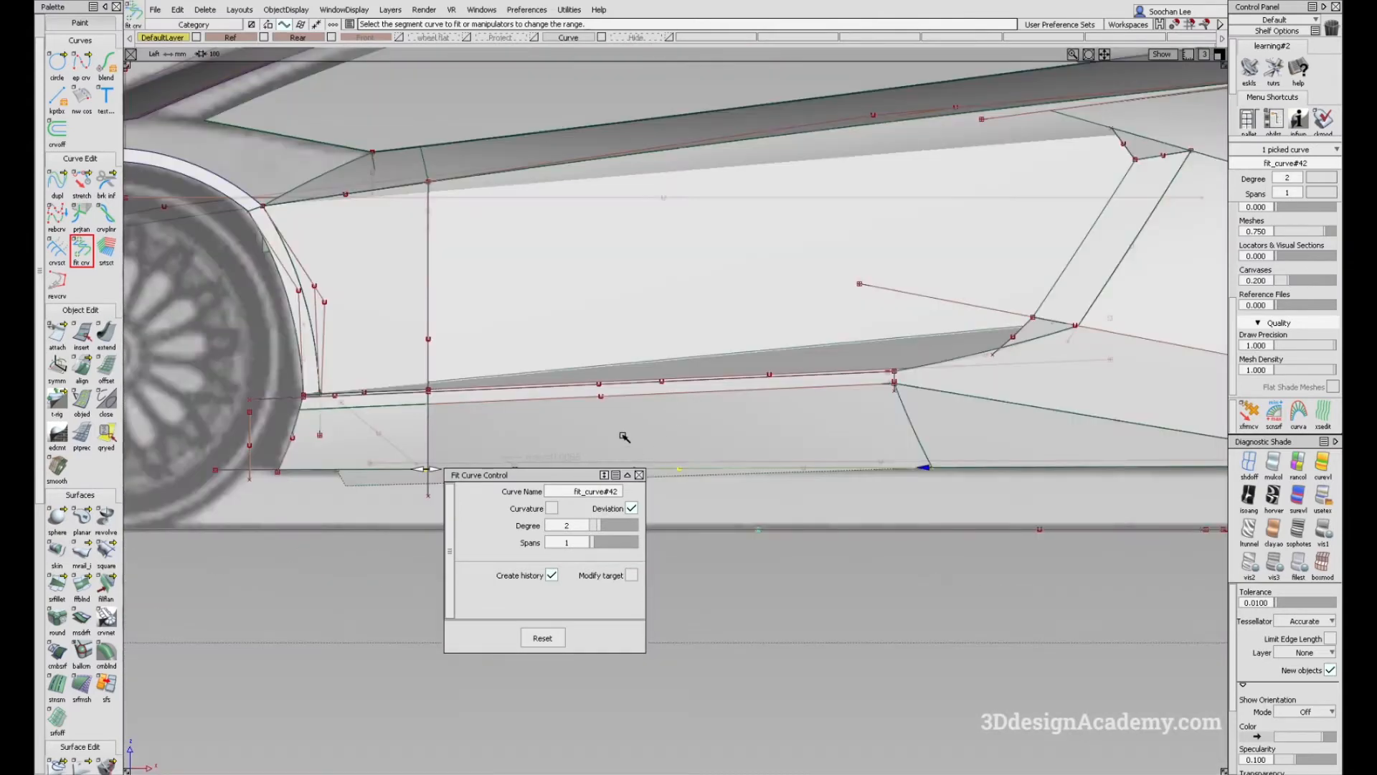
pyautogui.moveTo(581, 477); pyautogui.dragTo(587, 557)
pyautogui.scroll(5, 493, 421)
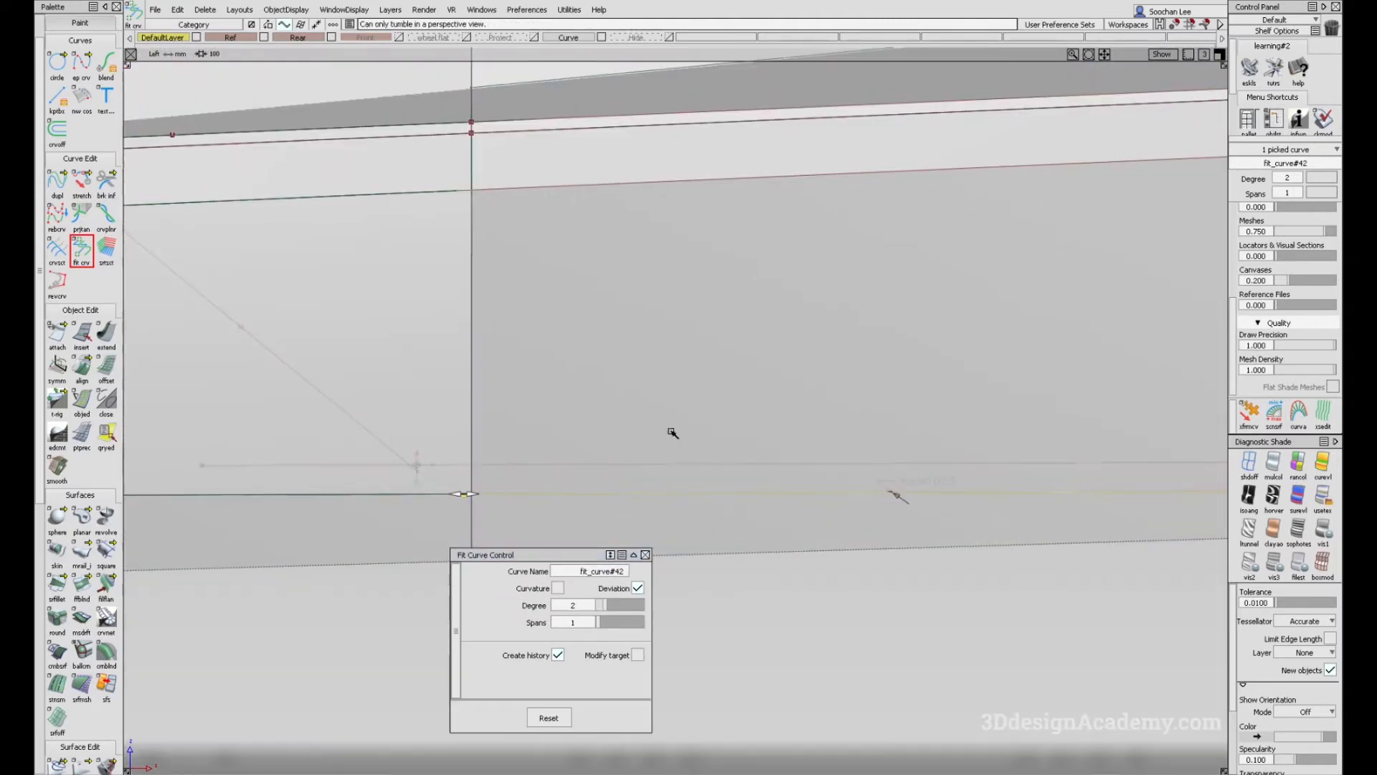
pyautogui.moveTo(473, 404); pyautogui.dragTo(476, 405)
pyautogui.keyDown('ctrl'); pyautogui.keyDown('shift'); pyautogui.moveTo(452, 467); pyautogui.dragTo(445, 421); pyautogui.keyUp('shift'); pyautogui.keyUp('ctrl')
# Step: Stretch the fitted curve's front end onto the lower rear corner of the front sill surface, accepting the loss of construction history
pyautogui.click(82, 184)
pyautogui.click(492, 403)
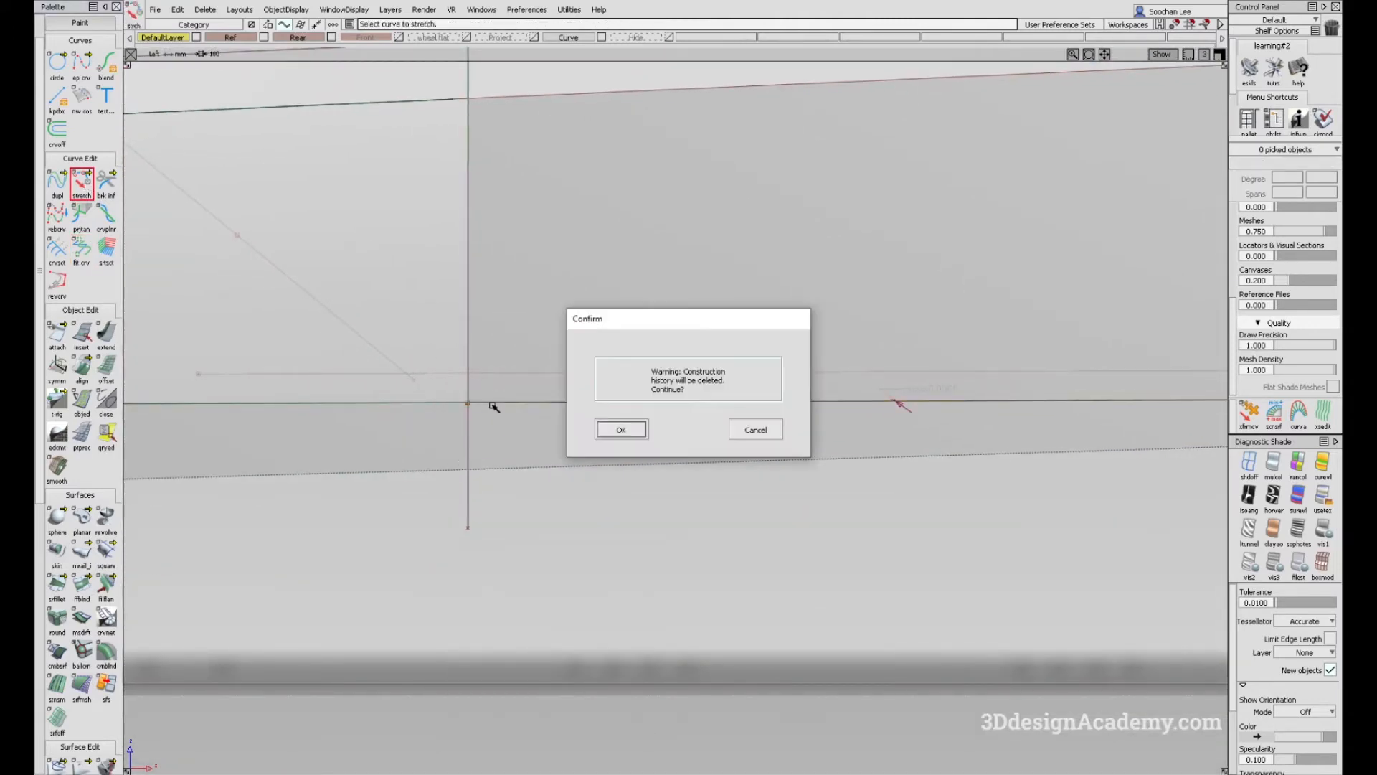
pyautogui.press('Return')
pyautogui.press('F8')
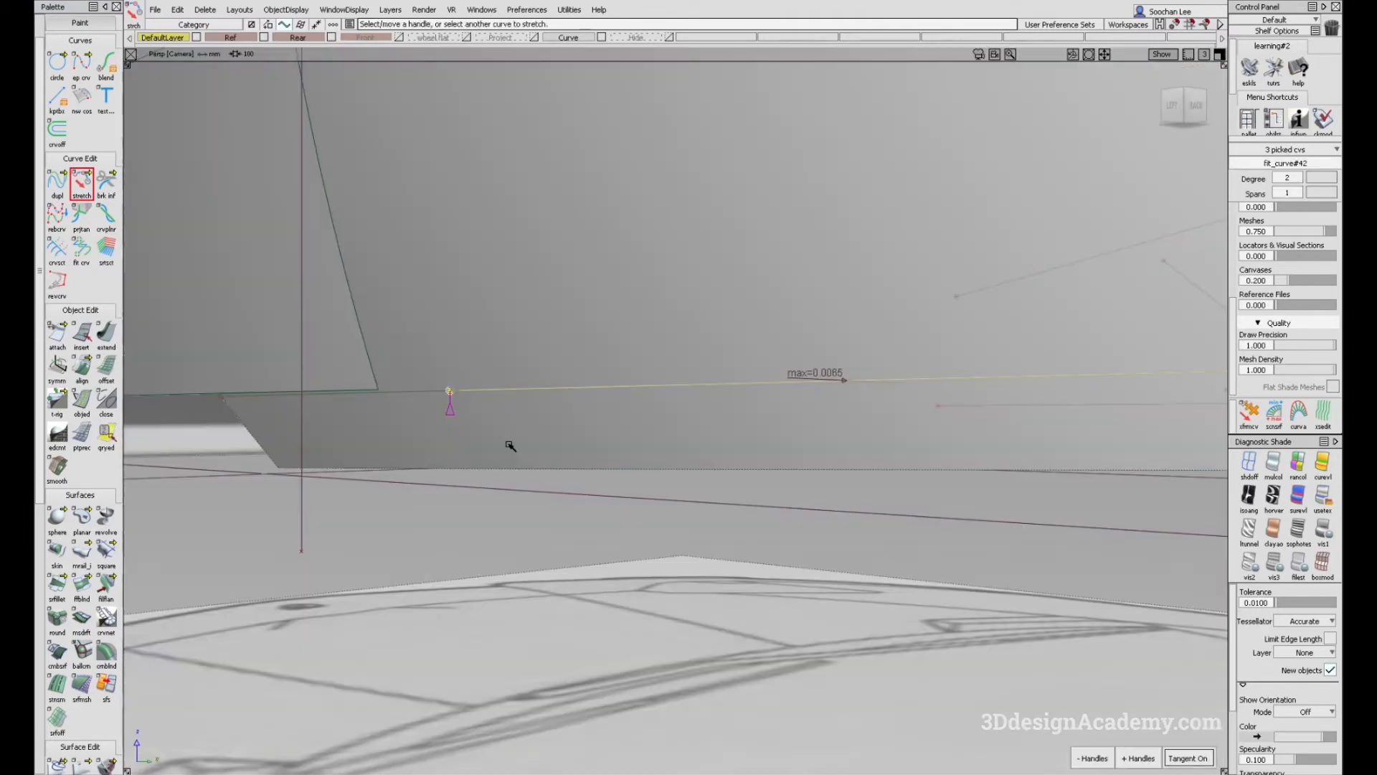
pyautogui.keyDown('alt'); pyautogui.keyDown('shift'); pyautogui.moveTo(383, 399); pyautogui.dragTo(374, 430); pyautogui.keyUp('shift'); pyautogui.keyUp('alt')
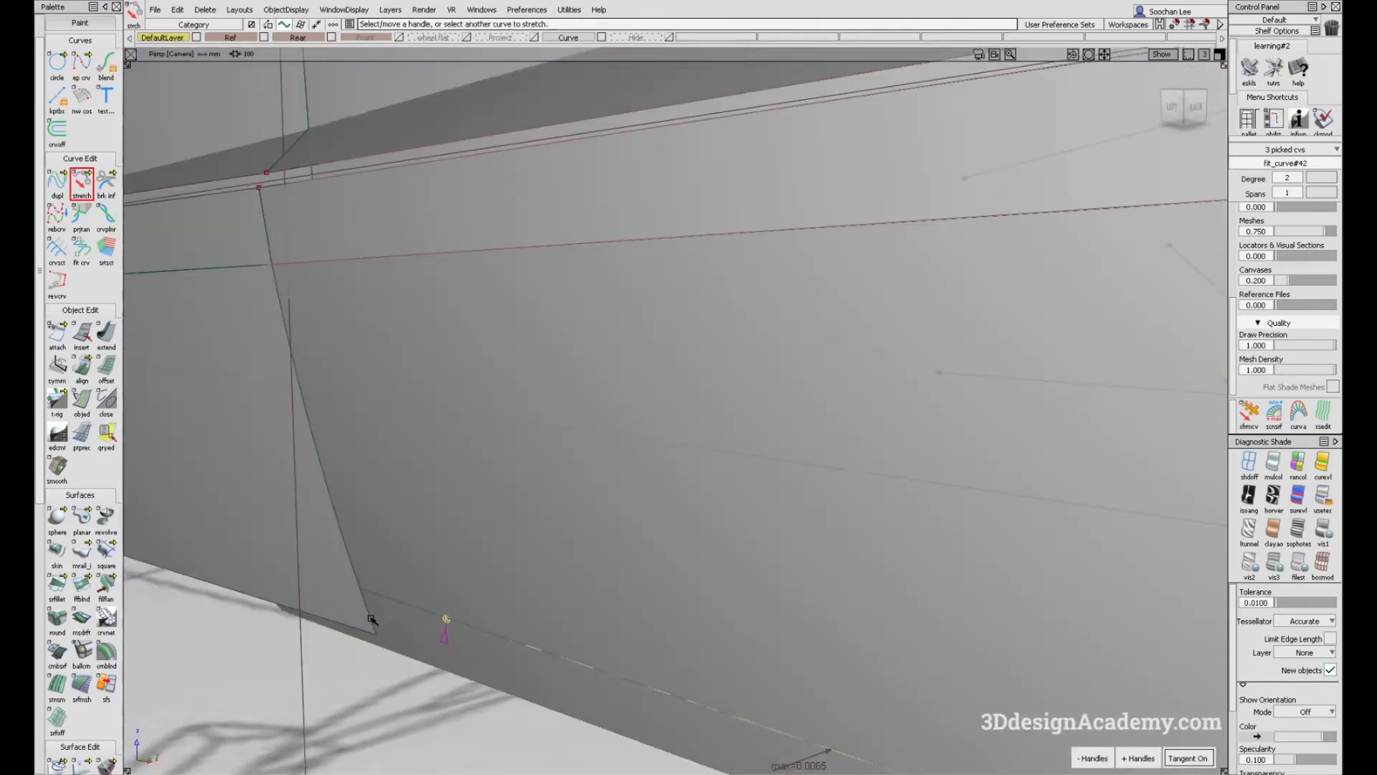
pyautogui.keyDown('ctrl'); pyautogui.keyDown('alt'); pyautogui.moveTo(371, 618); pyautogui.dragTo(376, 634); pyautogui.keyUp('alt'); pyautogui.keyUp('ctrl')
pyautogui.keyDown('alt'); pyautogui.keyDown('shift'); pyautogui.moveTo(480, 575); pyautogui.dragTo(513, 500); pyautogui.keyUp('shift'); pyautogui.keyUp('alt')
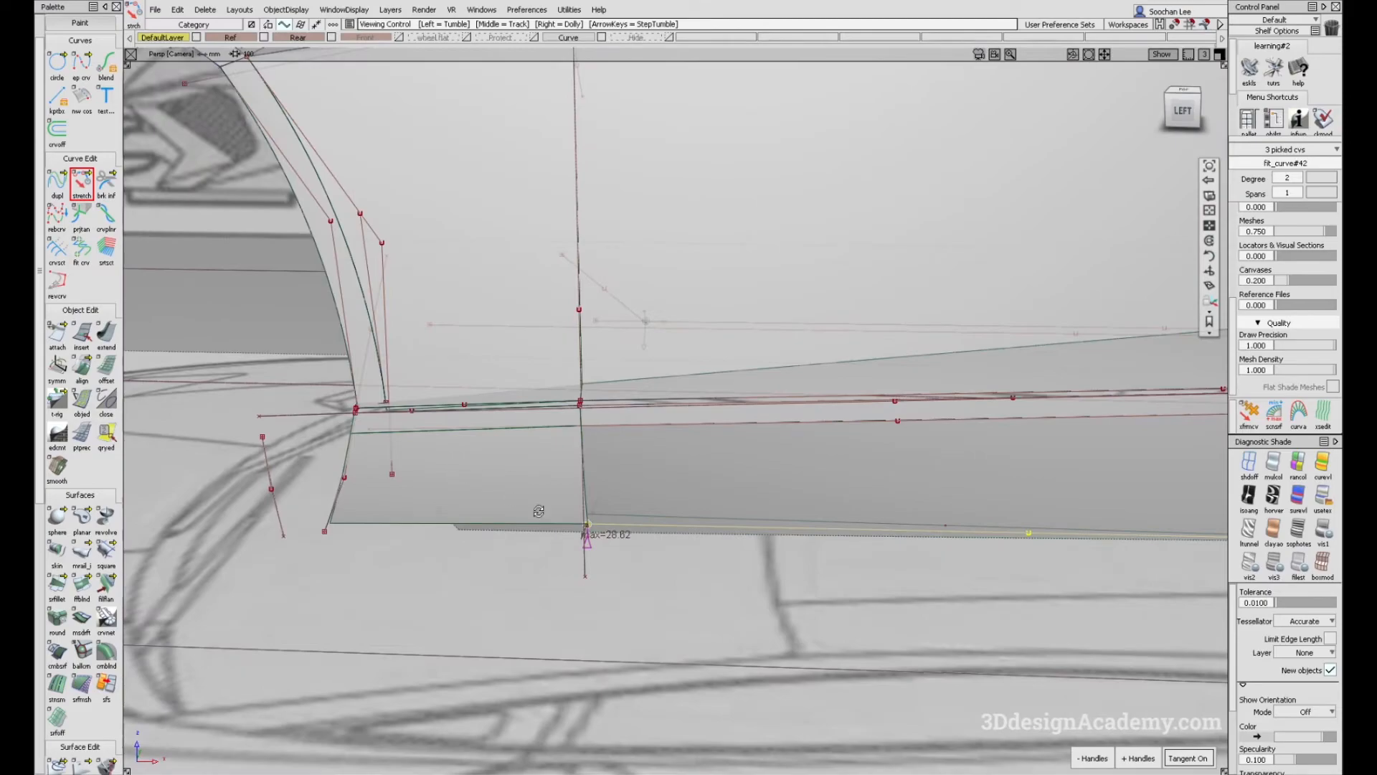
pyautogui.keyDown('alt'); pyautogui.keyDown('shift'); pyautogui.moveTo(539, 511); pyautogui.dragTo(326, 442, button='right'); pyautogui.keyUp('shift'); pyautogui.keyUp('alt')
pyautogui.keyDown('alt'); pyautogui.keyDown('shift'); pyautogui.moveTo(326, 443); pyautogui.dragTo(618, 459); pyautogui.keyUp('shift'); pyautogui.keyUp('alt')
pyautogui.keyDown('alt'); pyautogui.keyDown('shift'); pyautogui.moveTo(617, 459); pyautogui.dragTo(465, 468, button='middle'); pyautogui.keyUp('shift'); pyautogui.keyUp('alt')
# Step: Compare the sill's lower edge and vent area with the side and three-quarter reference photos and the perspective view
pyautogui.click(71, 594)
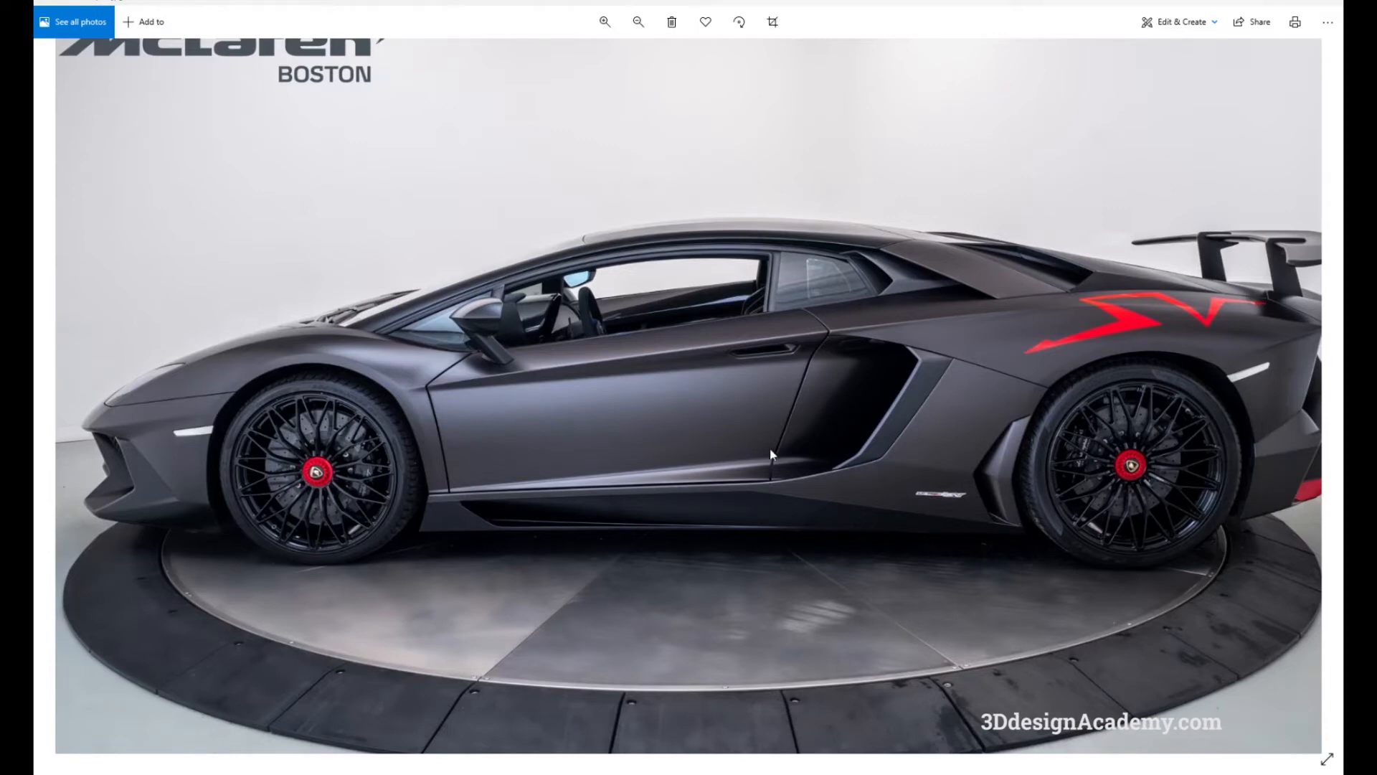
pyautogui.hotkey('alt', 'Tab')
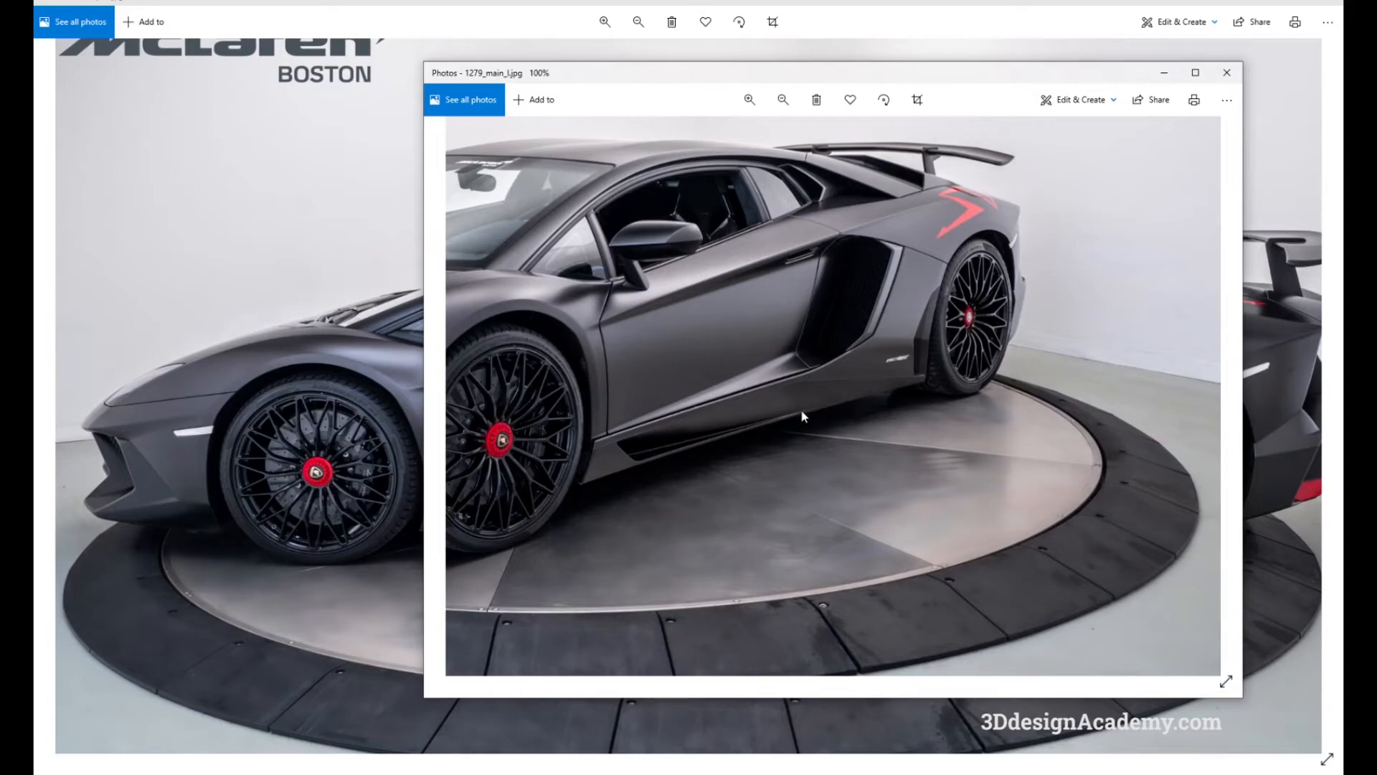
pyautogui.hotkey('alt', 'Tab')
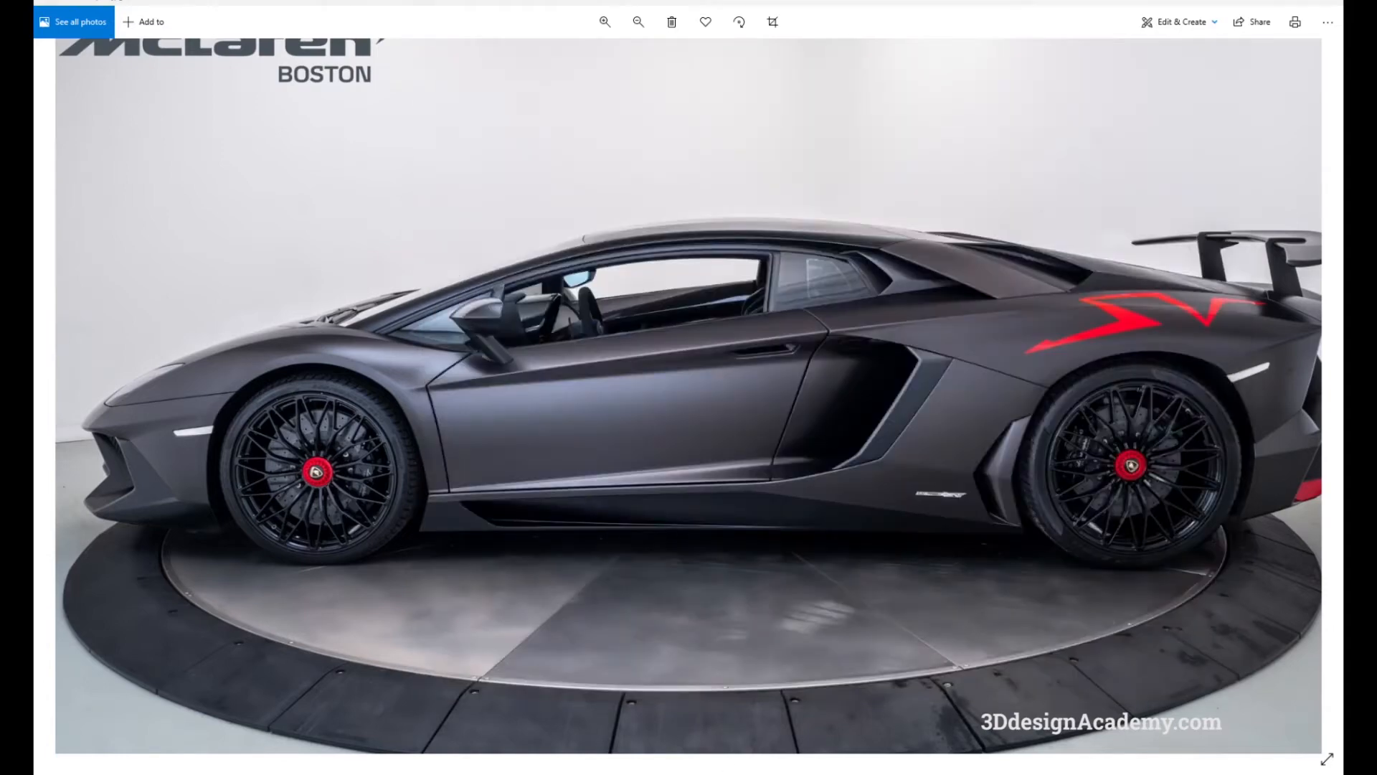
pyautogui.hotkey('alt', 'Tab')
pyautogui.keyDown('alt'); pyautogui.keyDown('shift'); pyautogui.moveTo(741, 443); pyautogui.dragTo(836, 405); pyautogui.keyUp('shift'); pyautogui.keyUp('alt')
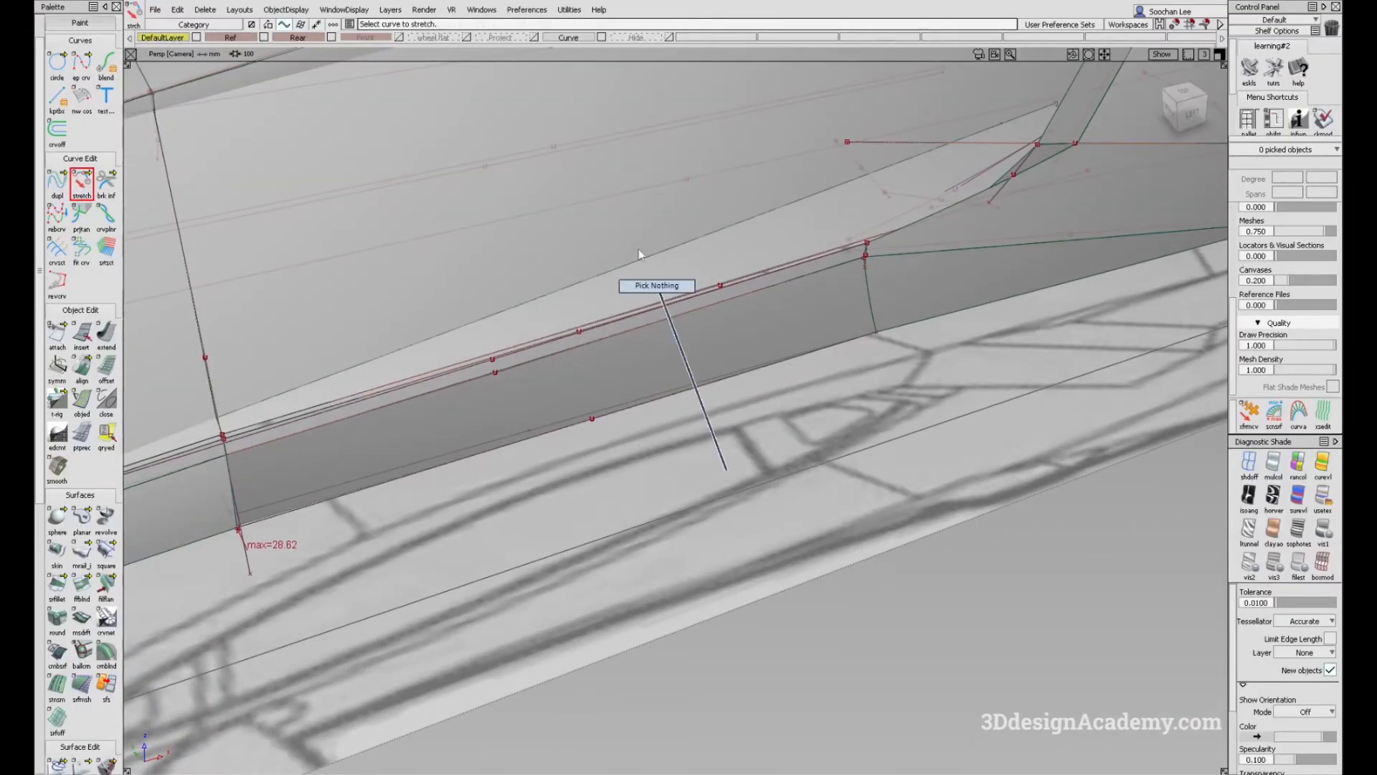
pyautogui.keyDown('alt'); pyautogui.keyDown('shift'); pyautogui.moveTo(500, 443); pyautogui.dragTo(635, 429, button='middle'); pyautogui.keyUp('shift'); pyautogui.keyUp('alt')
pyautogui.keyDown('alt'); pyautogui.keyDown('shift'); pyautogui.click(376, 516); pyautogui.keyUp('shift'); pyautogui.keyUp('alt')
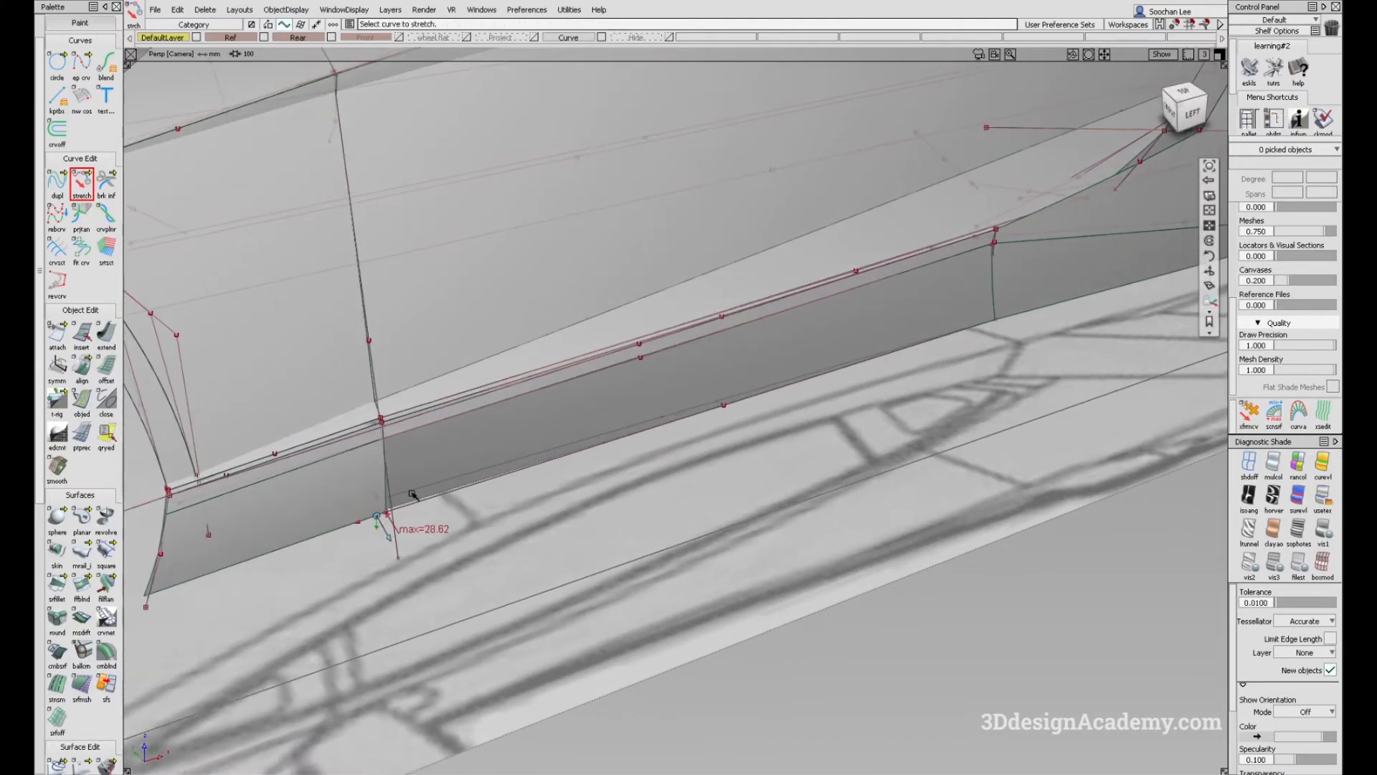
pyautogui.keyDown('alt'); pyautogui.keyDown('shift'); pyautogui.moveTo(412, 493); pyautogui.dragTo(492, 467, button='right'); pyautogui.keyUp('shift'); pyautogui.keyUp('alt')
pyautogui.keyDown('alt'); pyautogui.keyDown('shift'); pyautogui.moveTo(492, 467); pyautogui.dragTo(612, 469, button='middle'); pyautogui.keyUp('shift'); pyautogui.keyUp('alt')
# Step: Compare the slanted vent line and sill bottom with the unshaded side blueprint and the side photo
pyautogui.press('F6')
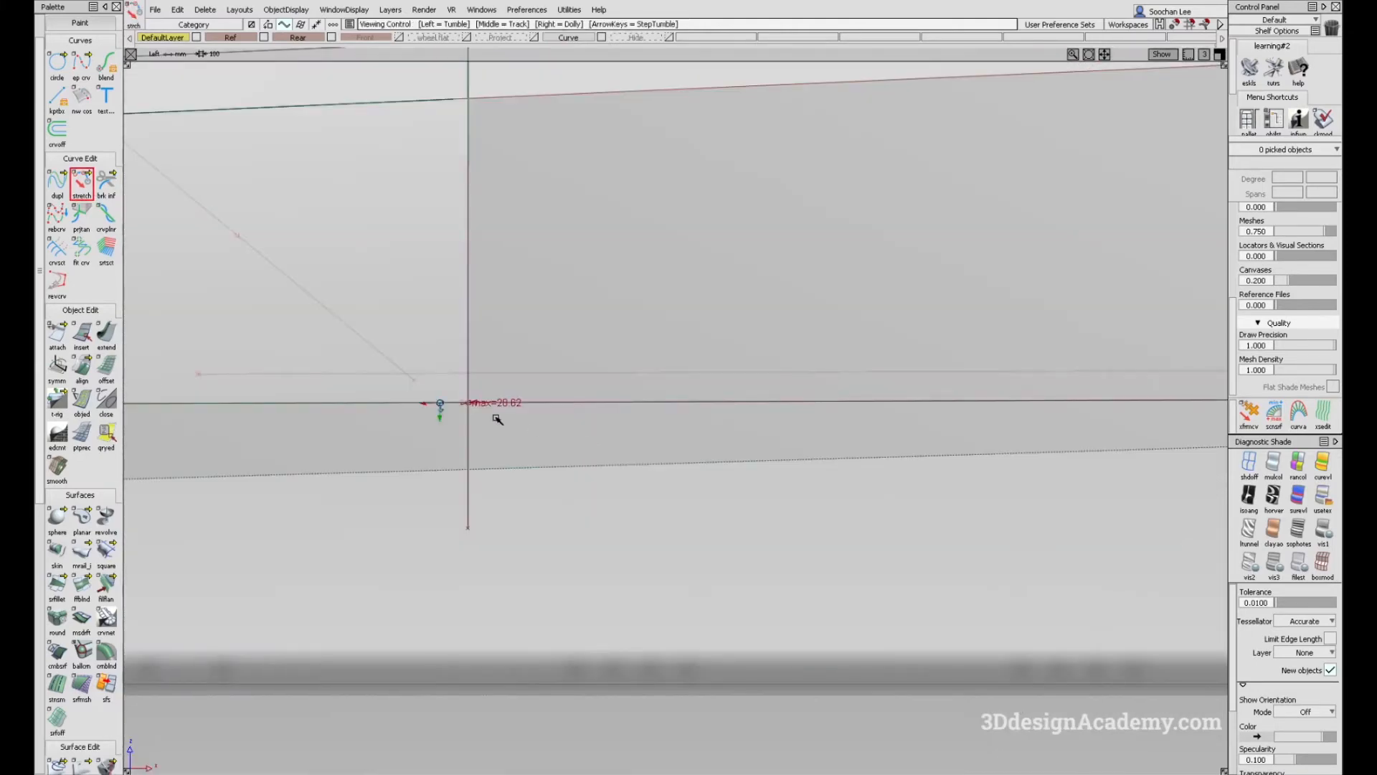
pyautogui.keyDown('alt'); pyautogui.keyDown('shift'); pyautogui.moveTo(504, 421); pyautogui.dragTo(756, 440, button='middle'); pyautogui.keyUp('shift'); pyautogui.keyUp('alt')
pyautogui.click(1249, 463)
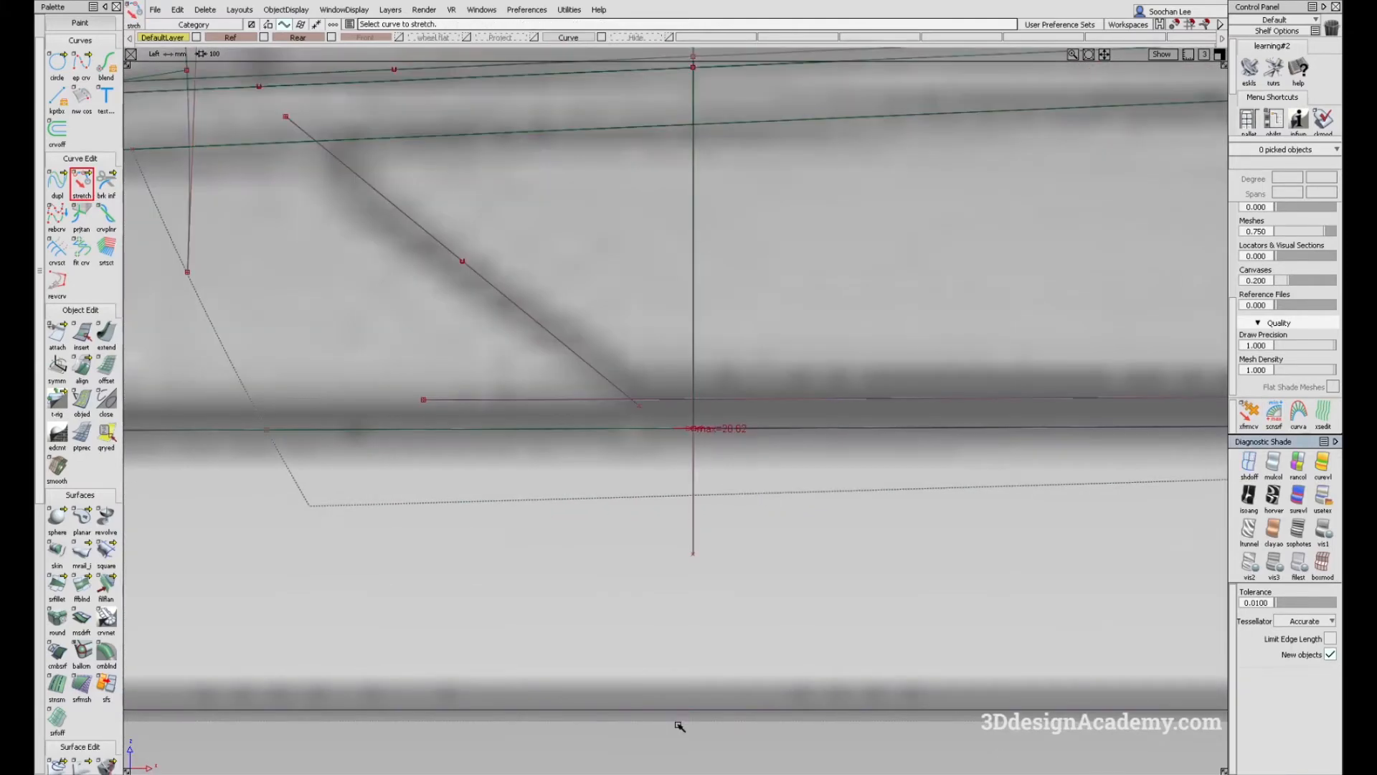
pyautogui.hotkey('alt', 'Tab')
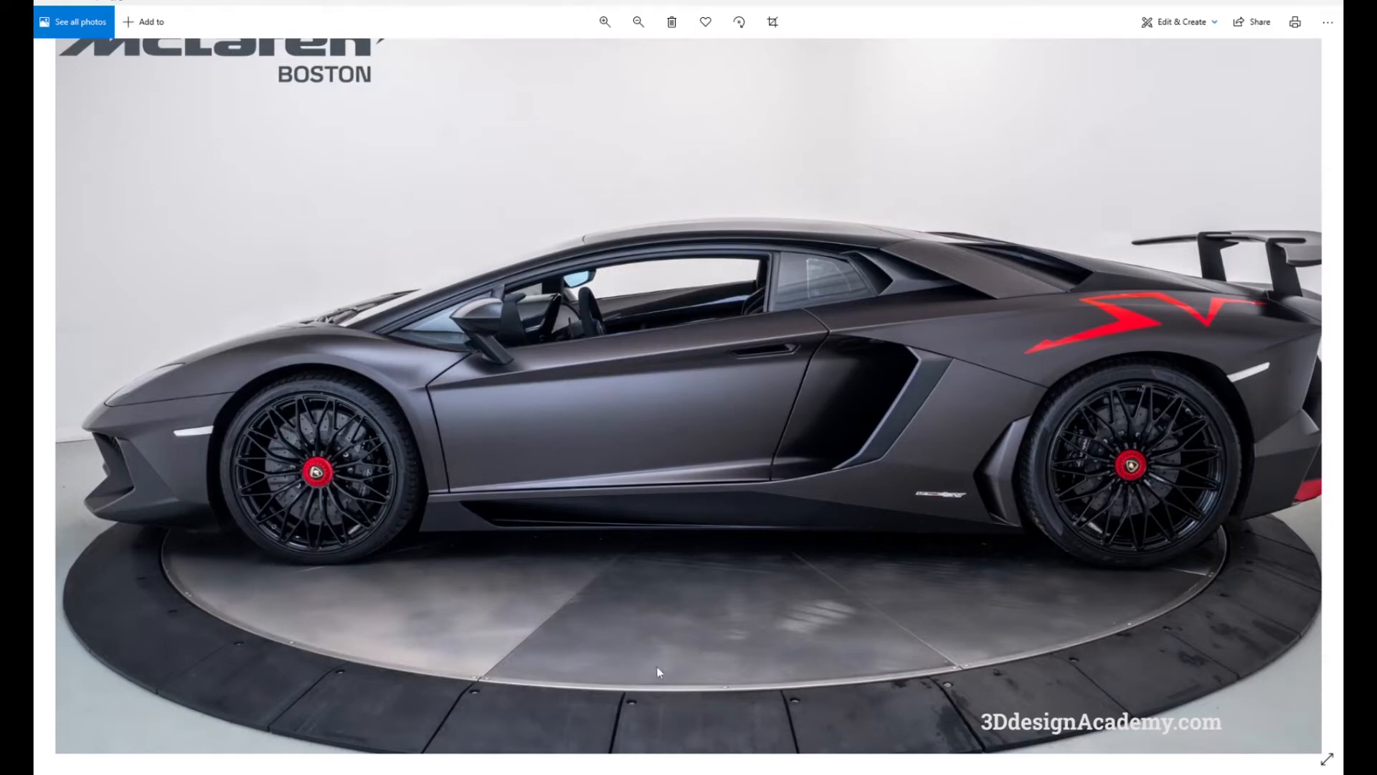
pyautogui.hotkey('alt', 'Tab')
pyautogui.keyDown('alt'); pyautogui.keyDown('shift'); pyautogui.moveTo(700, 448); pyautogui.dragTo(738, 489, button='middle'); pyautogui.keyUp('shift'); pyautogui.keyUp('alt')
pyautogui.keyDown('alt'); pyautogui.keyDown('shift'); pyautogui.moveTo(738, 488); pyautogui.dragTo(714, 510, button='right'); pyautogui.keyUp('shift'); pyautogui.keyUp('alt')
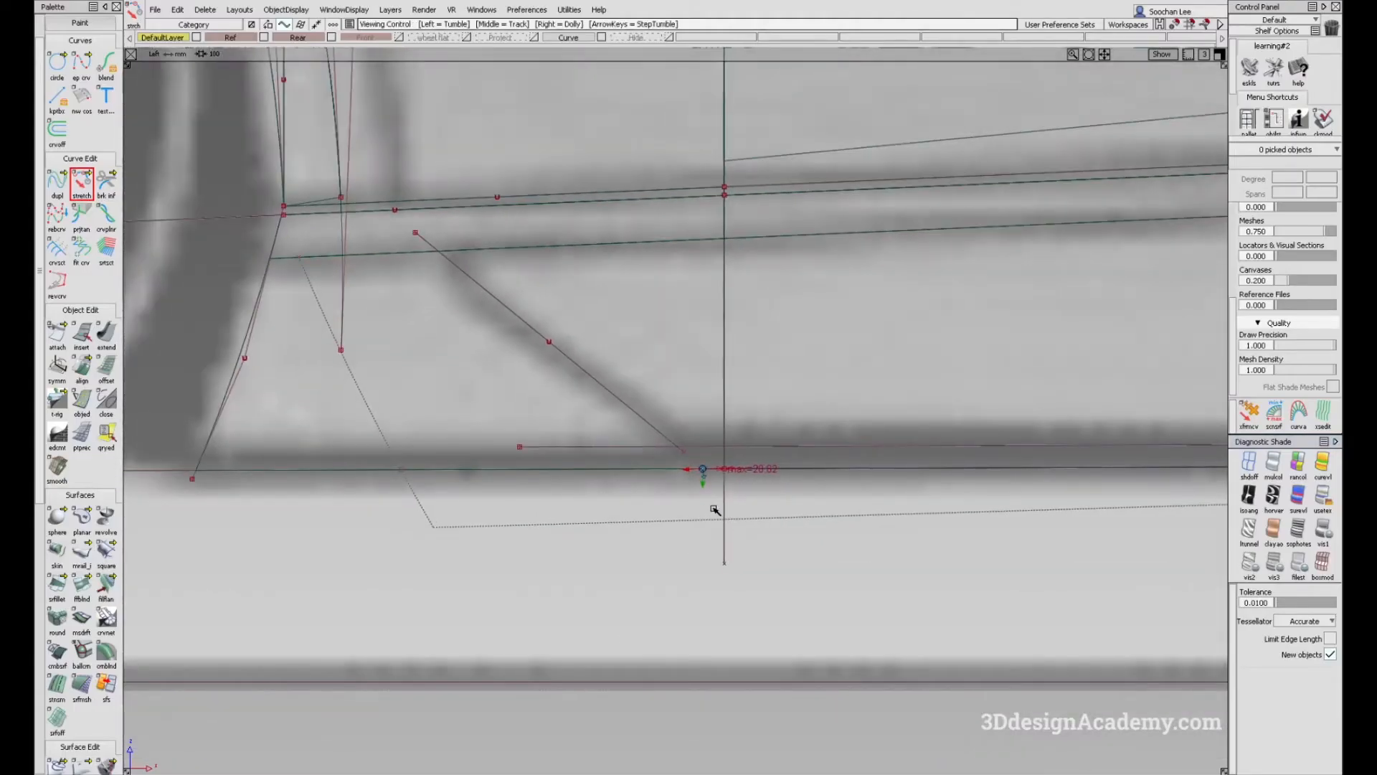
pyautogui.moveTo(715, 455)
pyautogui.keyDown('alt'); pyautogui.keyDown('shift'); pyautogui.mouseDown(button='right')
pyautogui.moveTo(746, 433)
pyautogui.moveTo(693, 452)
pyautogui.mouseUp(button='right'); pyautogui.keyUp('shift'); pyautogui.keyUp('alt')
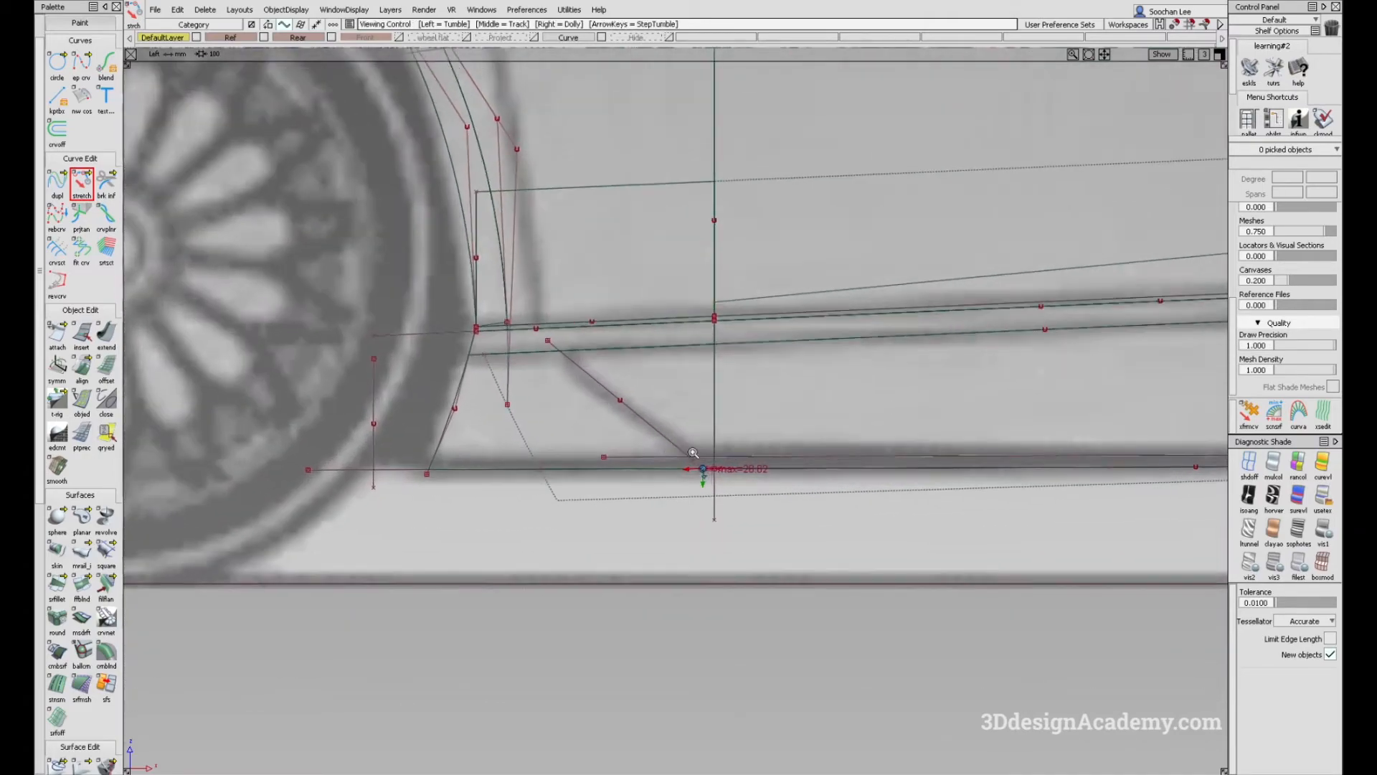
# Step: Check the vent's front lower corner against the side photo, the shaded perspective model and the blueprint
pyautogui.hotkey('alt', 'Tab')
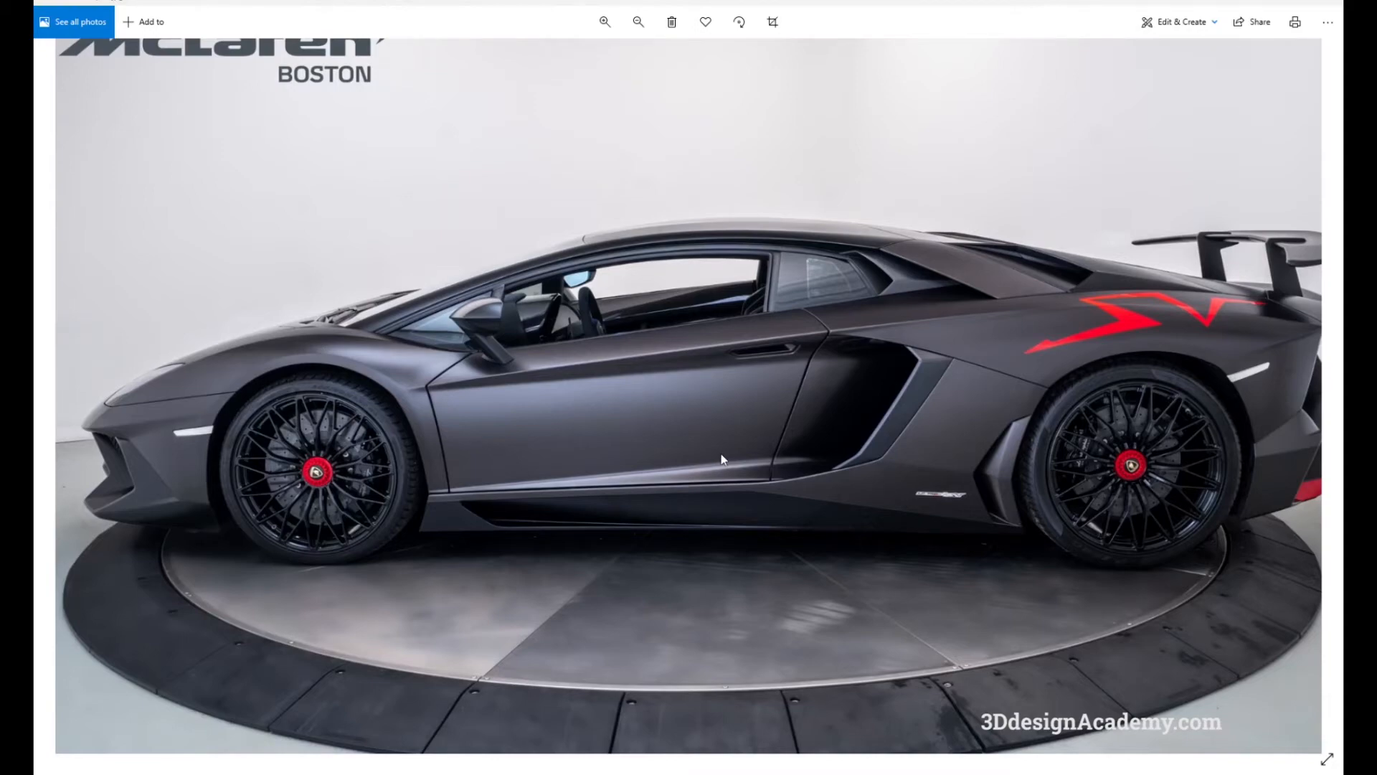
pyautogui.hotkey('alt', 'Tab')
pyautogui.keyDown('alt'); pyautogui.keyDown('shift'); pyautogui.moveTo(733, 445); pyautogui.dragTo(703, 457, button='middle'); pyautogui.keyUp('shift'); pyautogui.keyUp('alt')
pyautogui.press('F8')
pyautogui.click(1273, 465)
pyautogui.moveTo(608, 493)
pyautogui.keyDown('alt'); pyautogui.keyDown('shift'); pyautogui.mouseDown()
pyautogui.moveTo(473, 295)
pyautogui.moveTo(471, 443)
pyautogui.moveTo(575, 443)
pyautogui.moveTo(544, 467)
pyautogui.moveTo(584, 553)
pyautogui.mouseUp(); pyautogui.keyUp('shift'); pyautogui.keyUp('alt')
pyautogui.press('F6')
pyautogui.click(1249, 465)
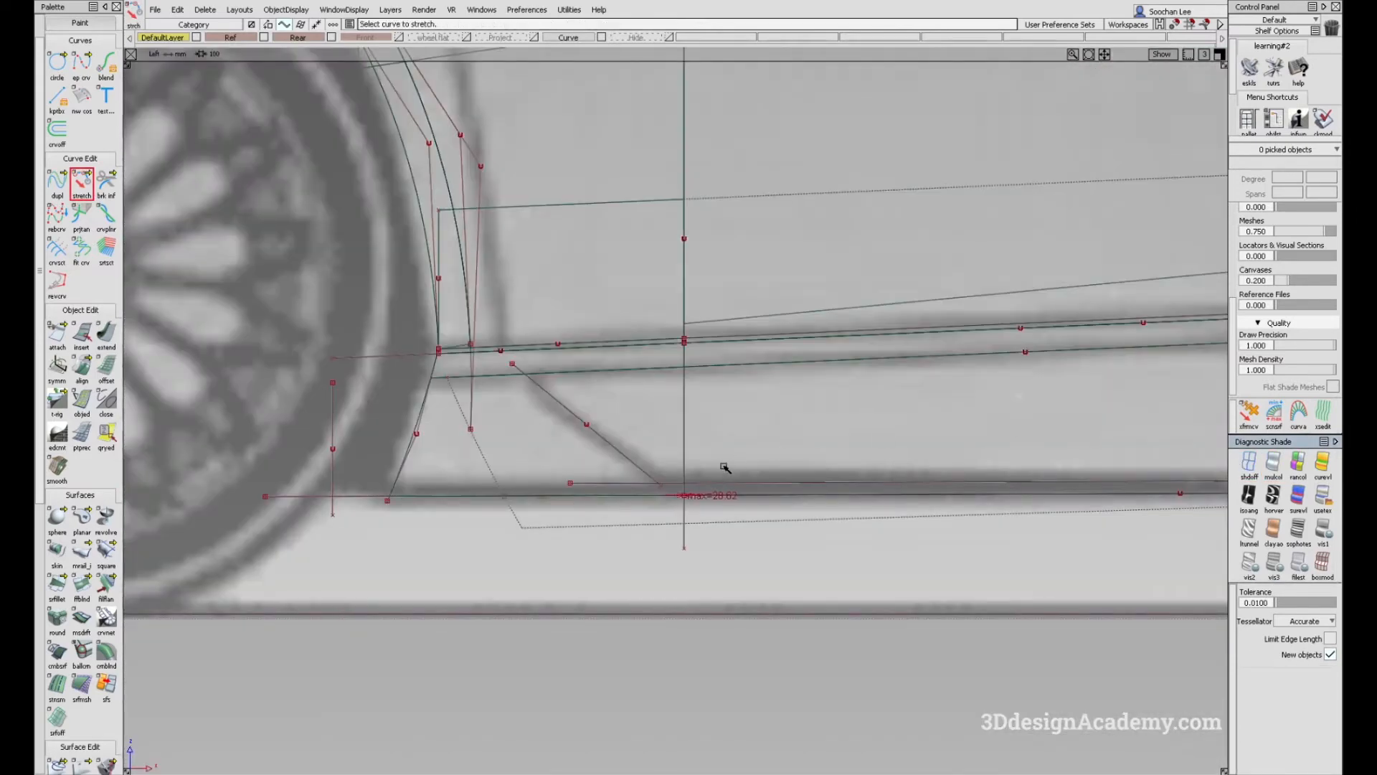
# Step: Move the slanted vent line slightly rearward in the side view
pyautogui.click(573, 428)
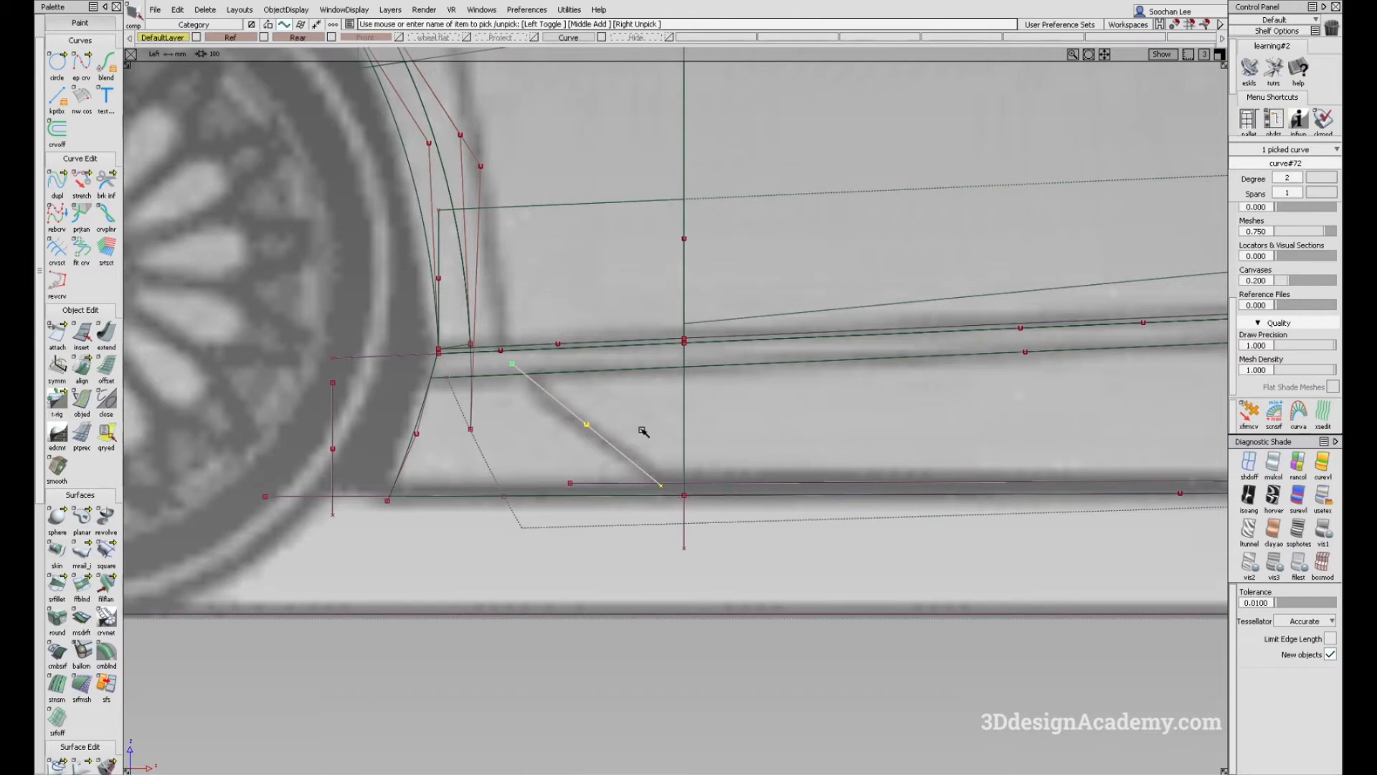
pyautogui.keyDown('ctrl'); pyautogui.keyDown('shift'); pyautogui.moveTo(647, 457); pyautogui.dragTo(647, 418, button='middle'); pyautogui.keyUp('shift'); pyautogui.keyUp('ctrl')
pyautogui.keyDown('ctrl'); pyautogui.keyDown('shift'); pyautogui.moveTo(583, 522); pyautogui.dragTo(489, 259); pyautogui.keyUp('shift'); pyautogui.keyUp('ctrl')
# Step: Stretch the slanted vent line's lower end rearward to the vertical line
pyautogui.click(82, 183)
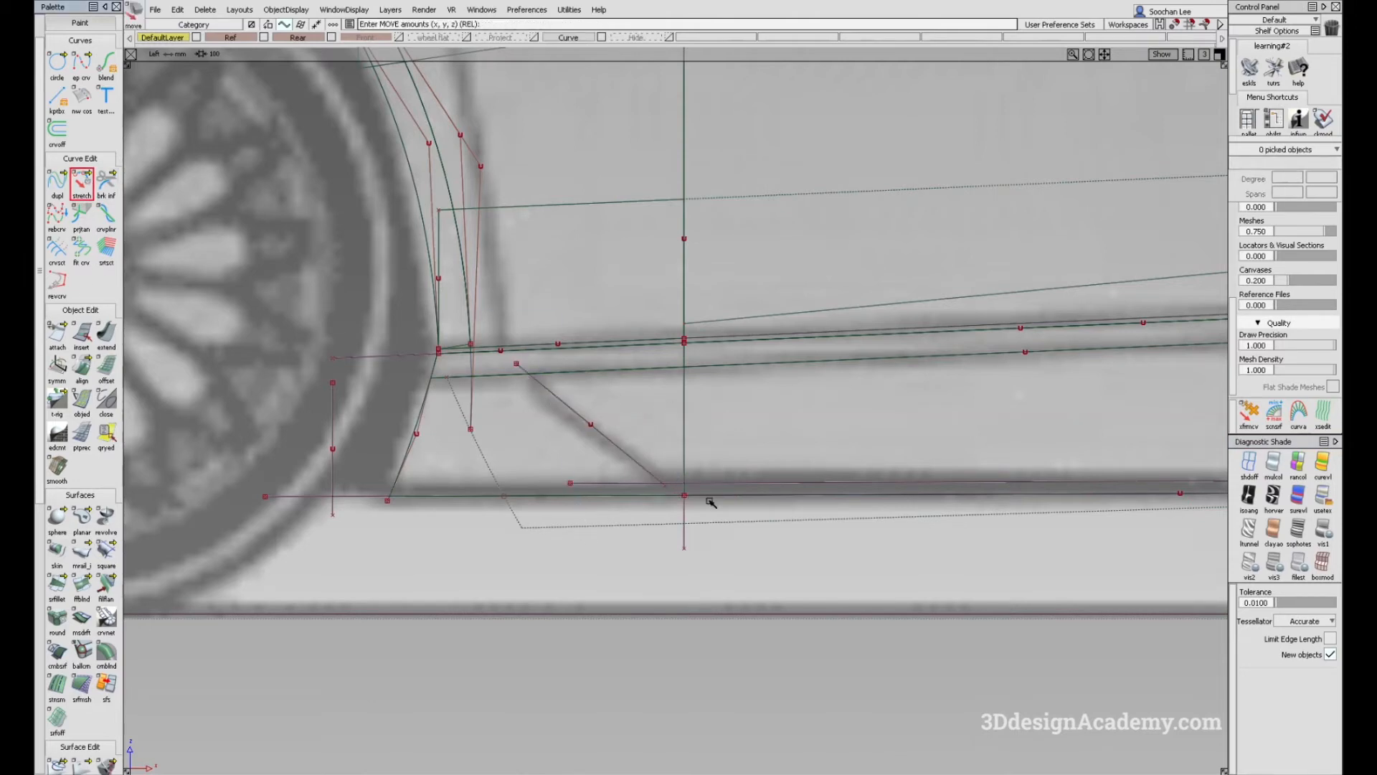
pyautogui.click(664, 484)
pyautogui.moveTo(651, 440); pyautogui.dragTo(670, 438)
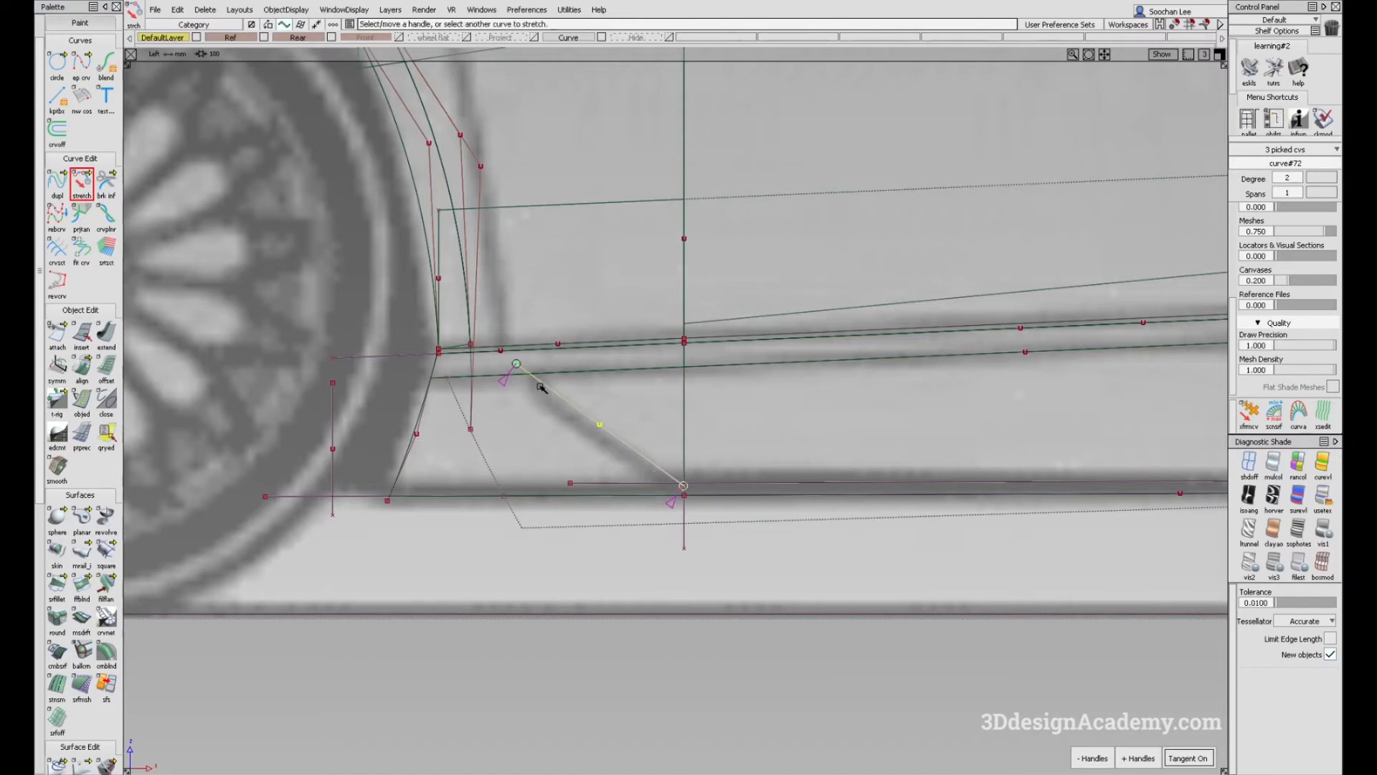
# Step: Deselect the stretched diagonal curve and examine, shaded and unshaded, where it meets the vertical curve near the sill's lower edge
pyautogui.keyDown('ctrl'); pyautogui.keyDown('shift'); pyautogui.moveTo(621, 504); pyautogui.dragTo(582, 397); pyautogui.keyUp('shift'); pyautogui.keyUp('ctrl')
pyautogui.keyDown('ctrl'); pyautogui.keyDown('shift'); pyautogui.moveTo(585, 398); pyautogui.dragTo(647, 445); pyautogui.keyUp('shift'); pyautogui.keyUp('ctrl')
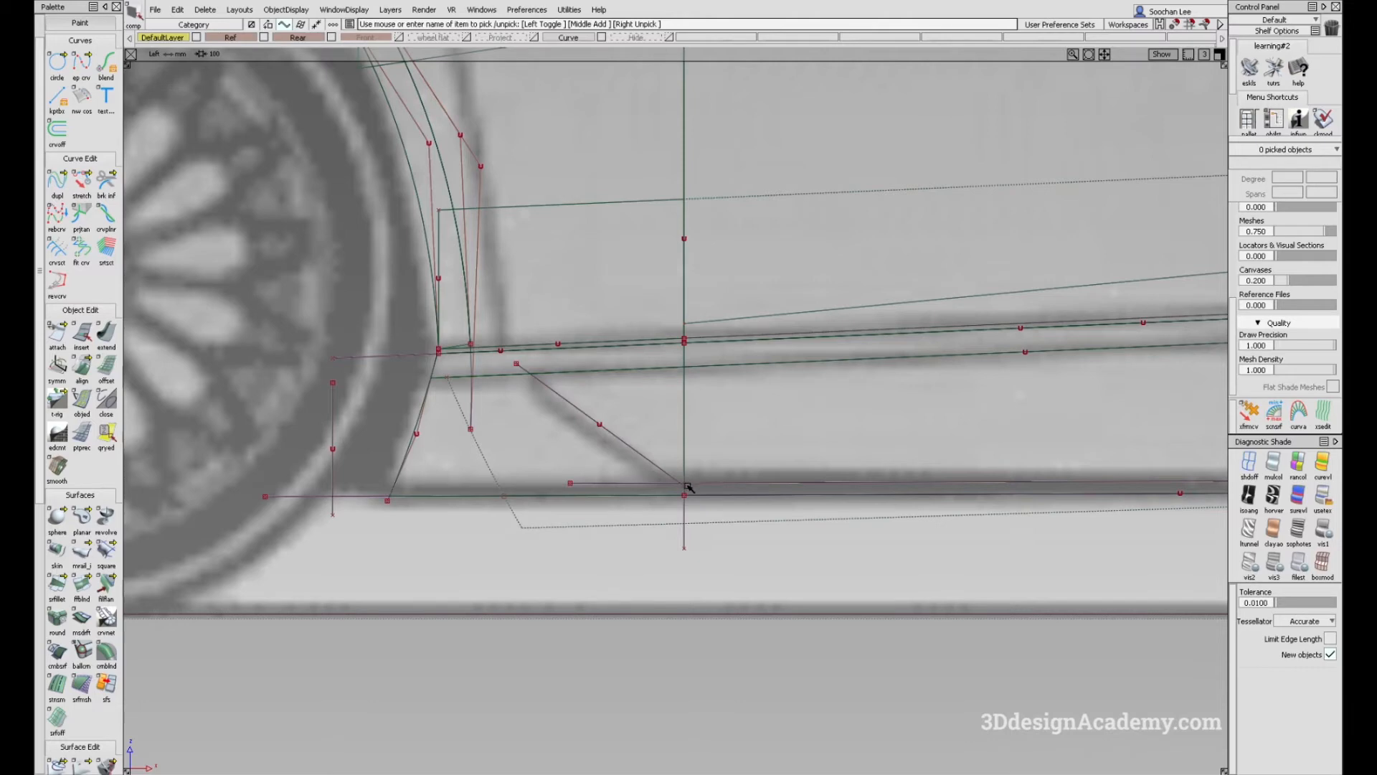
pyautogui.moveTo(685, 488)
pyautogui.keyDown('alt'); pyautogui.keyDown('shift'); pyautogui.mouseDown(button='right')
pyautogui.moveTo(706, 484)
pyautogui.moveTo(769, 578)
pyautogui.mouseUp(button='right'); pyautogui.keyUp('shift'); pyautogui.keyUp('alt')
pyautogui.keyDown('ctrl'); pyautogui.keyDown('shift'); pyautogui.moveTo(769, 578); pyautogui.dragTo(710, 416); pyautogui.keyUp('shift'); pyautogui.keyUp('ctrl')
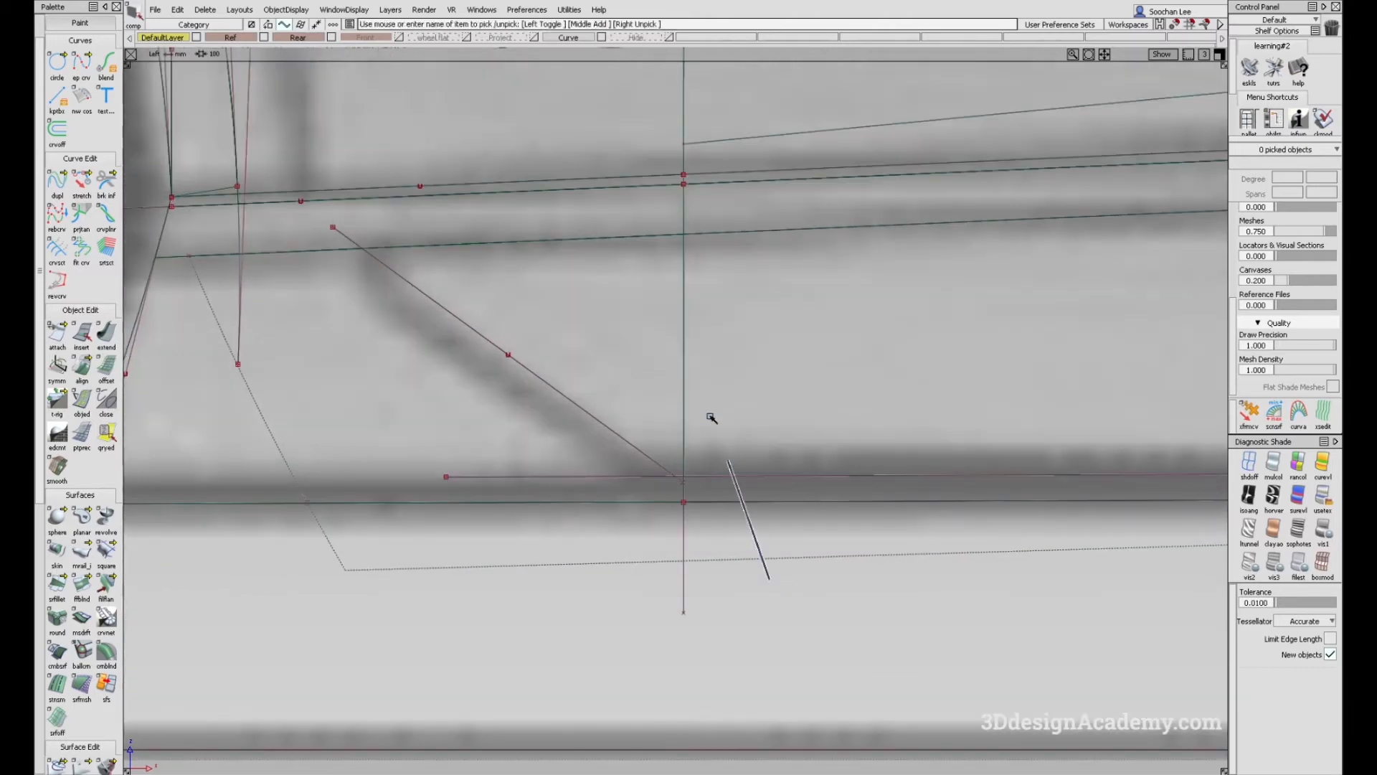
pyautogui.click(91, 183)
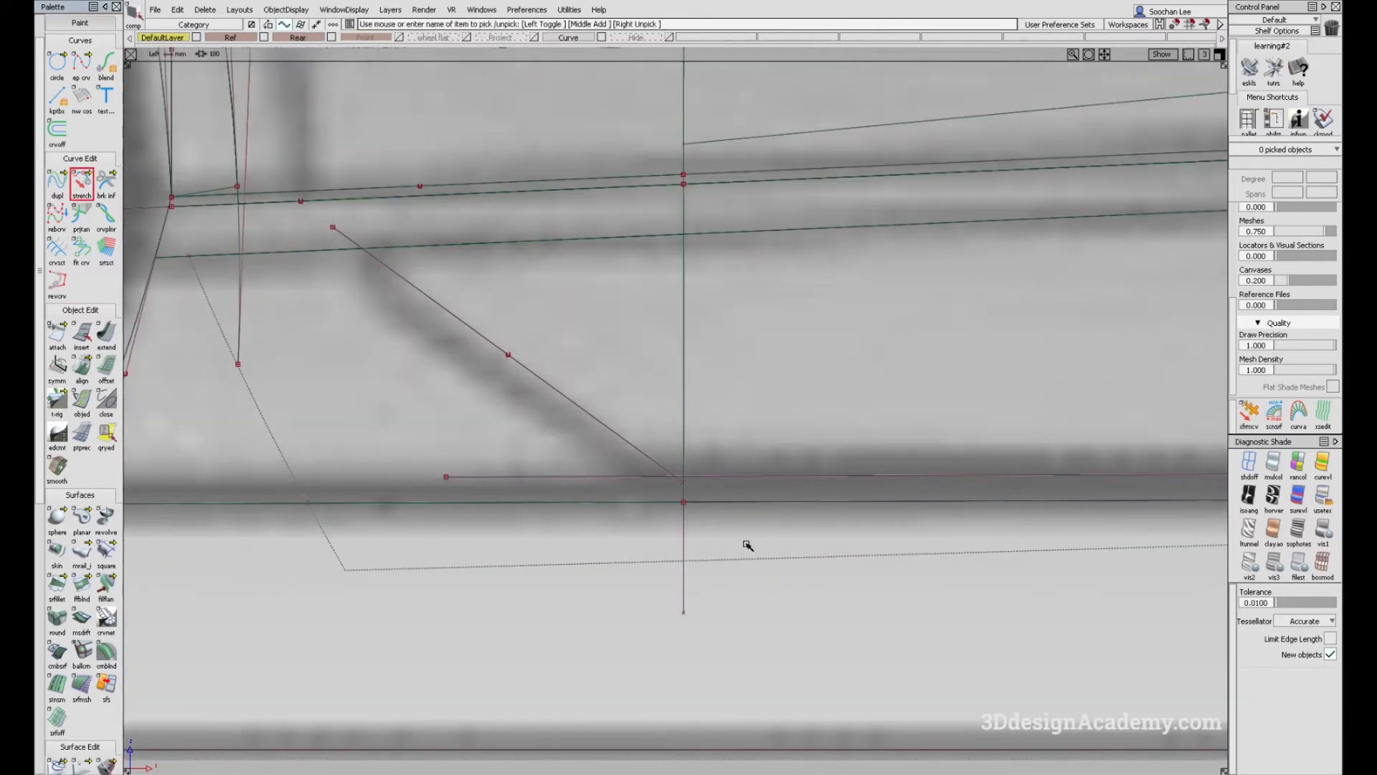
pyautogui.click(684, 547)
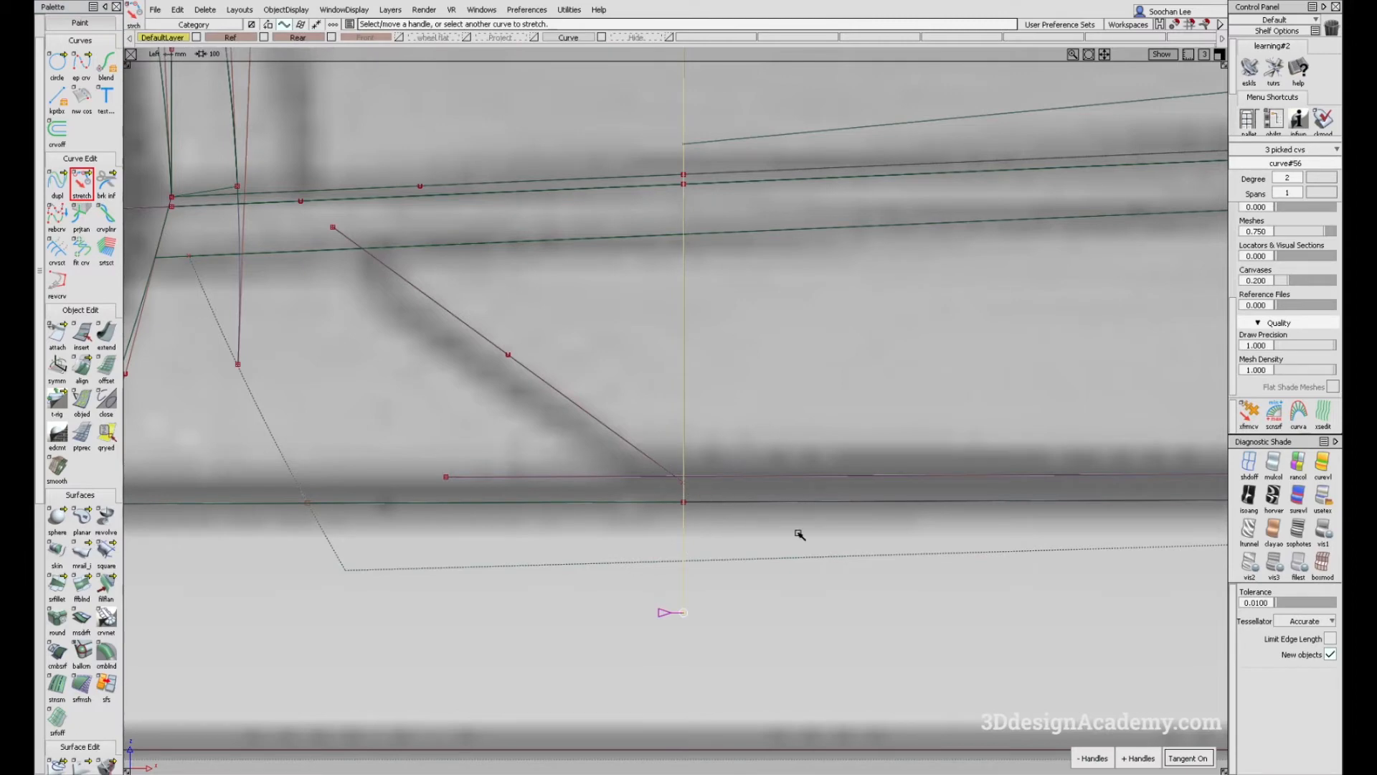
pyautogui.keyDown('ctrl'); pyautogui.keyDown('shift'); pyautogui.moveTo(755, 538); pyautogui.dragTo(755, 581); pyautogui.keyUp('shift'); pyautogui.keyUp('ctrl')
pyautogui.click(1281, 470)
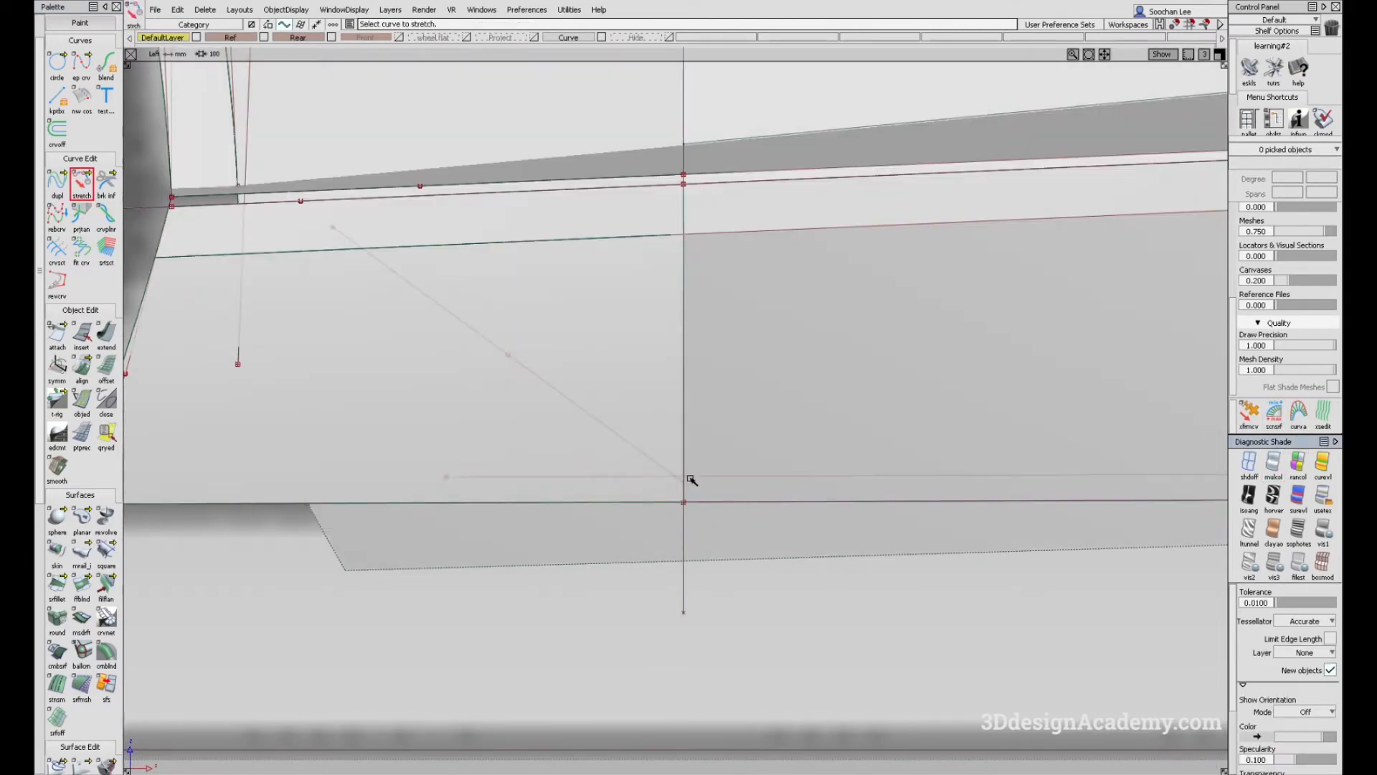
pyautogui.keyDown('alt'); pyautogui.keyDown('shift'); pyautogui.moveTo(721, 497); pyautogui.dragTo(715, 501, button='middle'); pyautogui.keyUp('shift'); pyautogui.keyUp('alt')
pyautogui.keyDown('ctrl'); pyautogui.keyDown('shift'); pyautogui.moveTo(759, 548); pyautogui.dragTo(761, 447); pyautogui.keyUp('shift'); pyautogui.keyUp('ctrl')
pyautogui.click(1249, 465)
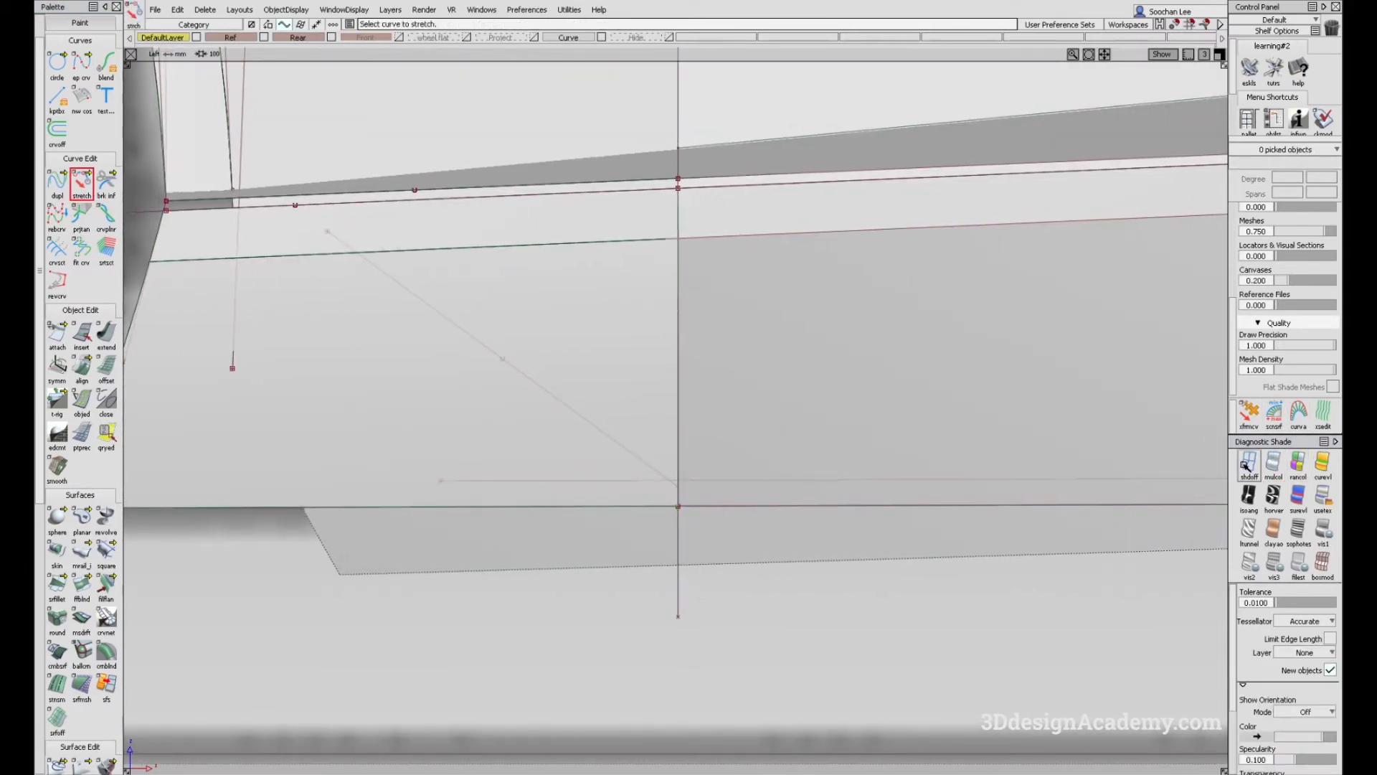
# Step: Set the diagonal curve's pivot at its lower end and try to project the curve onto the lower side surface
pyautogui.click(617, 456)
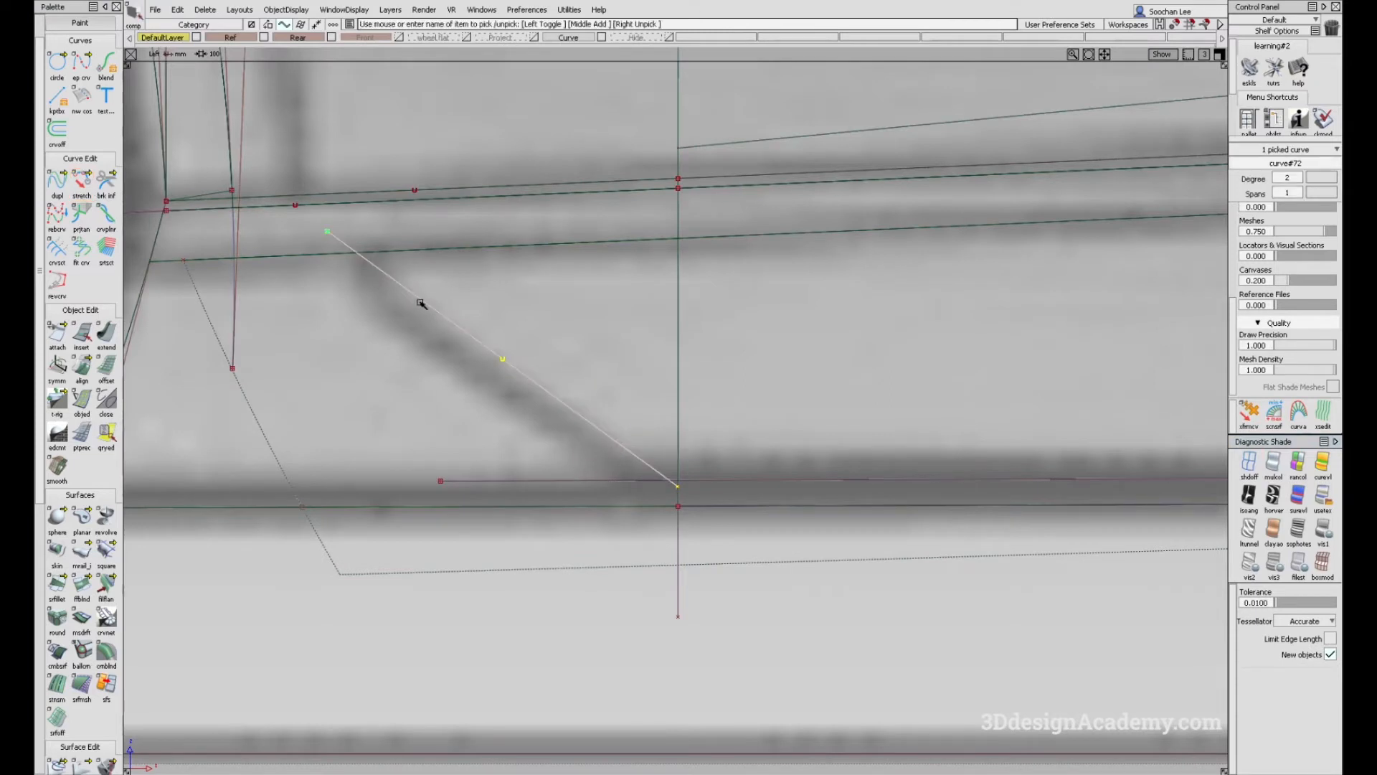
pyautogui.keyDown('ctrl'); pyautogui.keyDown('shift'); pyautogui.moveTo(650, 501); pyautogui.dragTo(676, 476, button='middle'); pyautogui.keyUp('shift'); pyautogui.keyUp('ctrl')
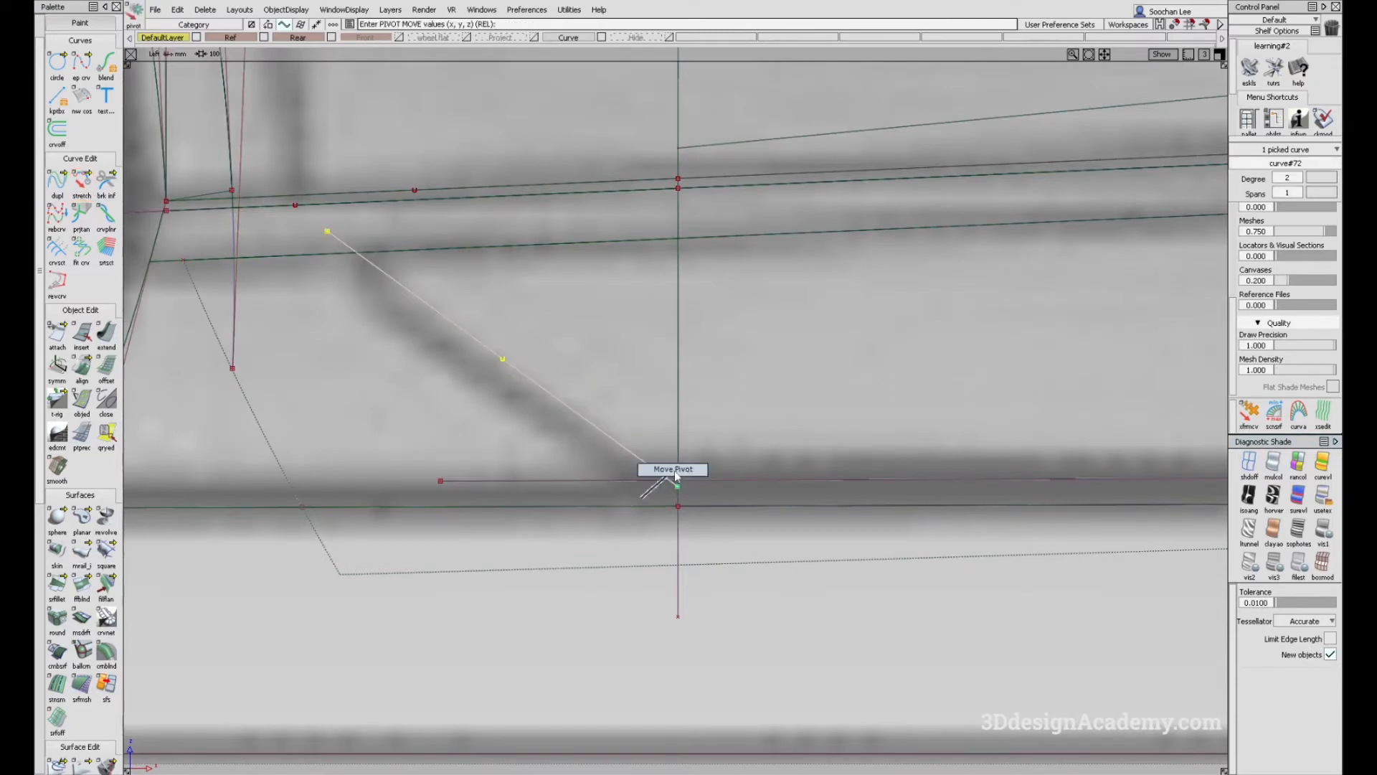
pyautogui.keyDown('ctrl'); pyautogui.keyDown('shift'); pyautogui.moveTo(574, 556); pyautogui.dragTo(559, 423); pyautogui.keyUp('shift'); pyautogui.keyUp('ctrl')
pyautogui.click(59, 764)
pyautogui.click(592, 402)
pyautogui.press('space')
pyautogui.click(615, 479)
pyautogui.keyDown('ctrl'); pyautogui.keyDown('shift'); pyautogui.moveTo(559, 578); pyautogui.dragTo(560, 416); pyautogui.keyUp('shift'); pyautogui.keyUp('ctrl')
pyautogui.keyDown('ctrl'); pyautogui.keyDown('shift'); pyautogui.moveTo(560, 405); pyautogui.dragTo(647, 476); pyautogui.keyUp('shift'); pyautogui.keyUp('ctrl')
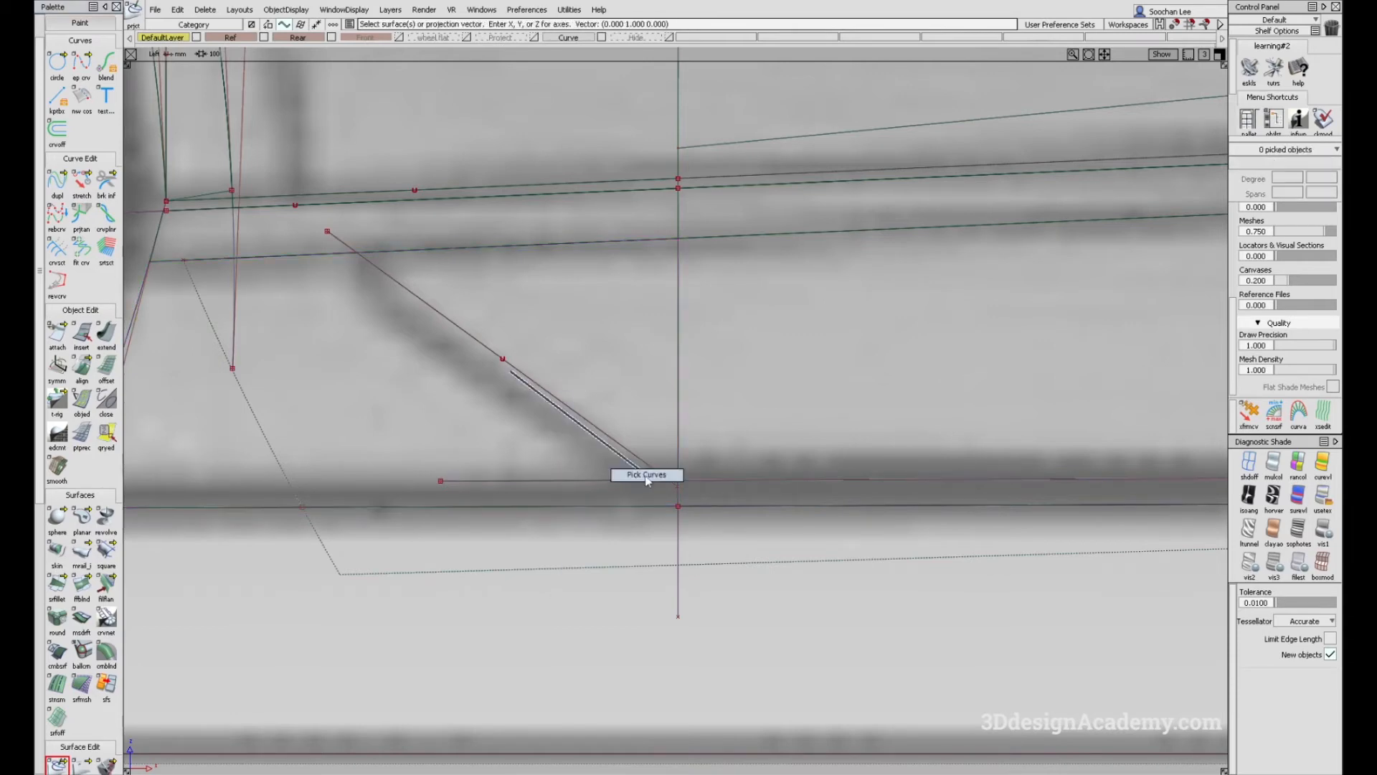
# Step: Move the diagonal curve across the car's width in the perspective view, keeping its side-view position
pyautogui.click(648, 465)
pyautogui.keyDown('alt'); pyautogui.keyDown('shift'); pyautogui.moveTo(582, 479); pyautogui.dragTo(529, 471); pyautogui.keyUp('shift'); pyautogui.keyUp('alt')
pyautogui.keyDown('alt'); pyautogui.keyDown('shift'); pyautogui.moveTo(529, 471); pyautogui.dragTo(562, 440, button='right'); pyautogui.keyUp('shift'); pyautogui.keyUp('alt')
pyautogui.keyDown('alt'); pyautogui.keyDown('shift'); pyautogui.moveTo(562, 440); pyautogui.dragTo(590, 517); pyautogui.keyUp('shift'); pyautogui.keyUp('alt')
pyautogui.keyDown('ctrl'); pyautogui.keyDown('shift'); pyautogui.moveTo(591, 517); pyautogui.dragTo(590, 470, button='middle'); pyautogui.keyUp('shift'); pyautogui.keyUp('ctrl')
pyautogui.moveTo(505, 495); pyautogui.dragTo(843, 497, button='middle')
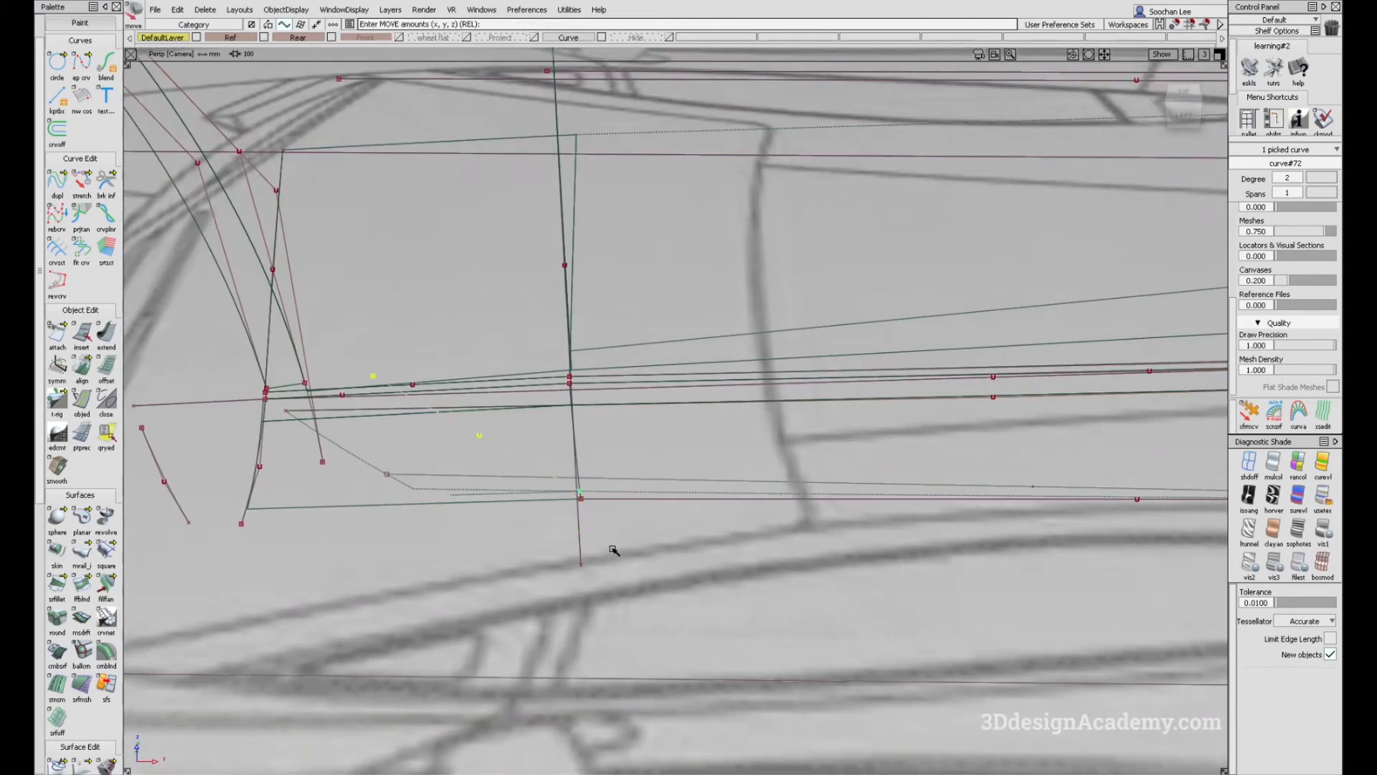
pyautogui.press('F6')
# Step: Stretch the diagonal curve's upper end slightly toward the front wheel in the left view
pyautogui.keyDown('alt'); pyautogui.keyDown('shift'); pyautogui.moveTo(619, 459); pyautogui.dragTo(601, 438, button='right'); pyautogui.keyUp('shift'); pyautogui.keyUp('alt')
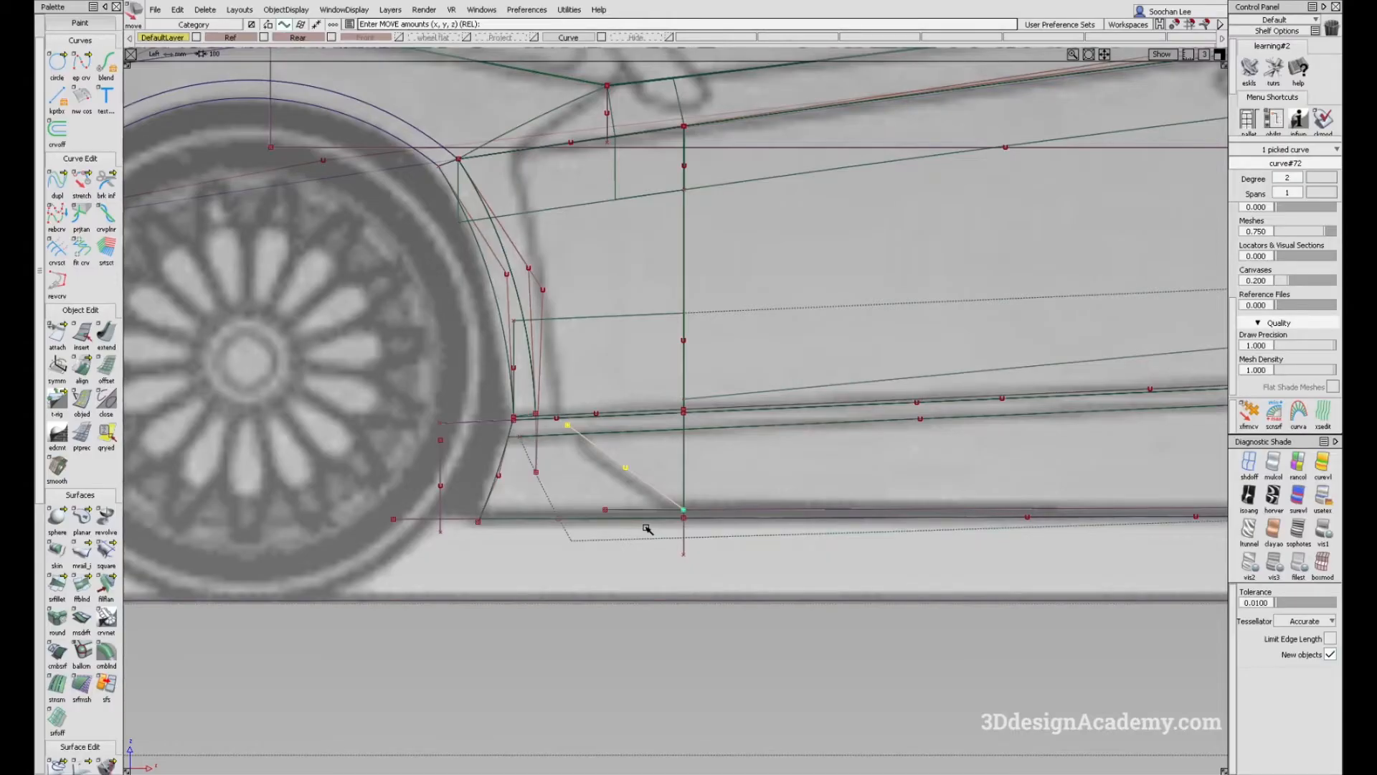
pyautogui.click(81, 183)
pyautogui.click(600, 449)
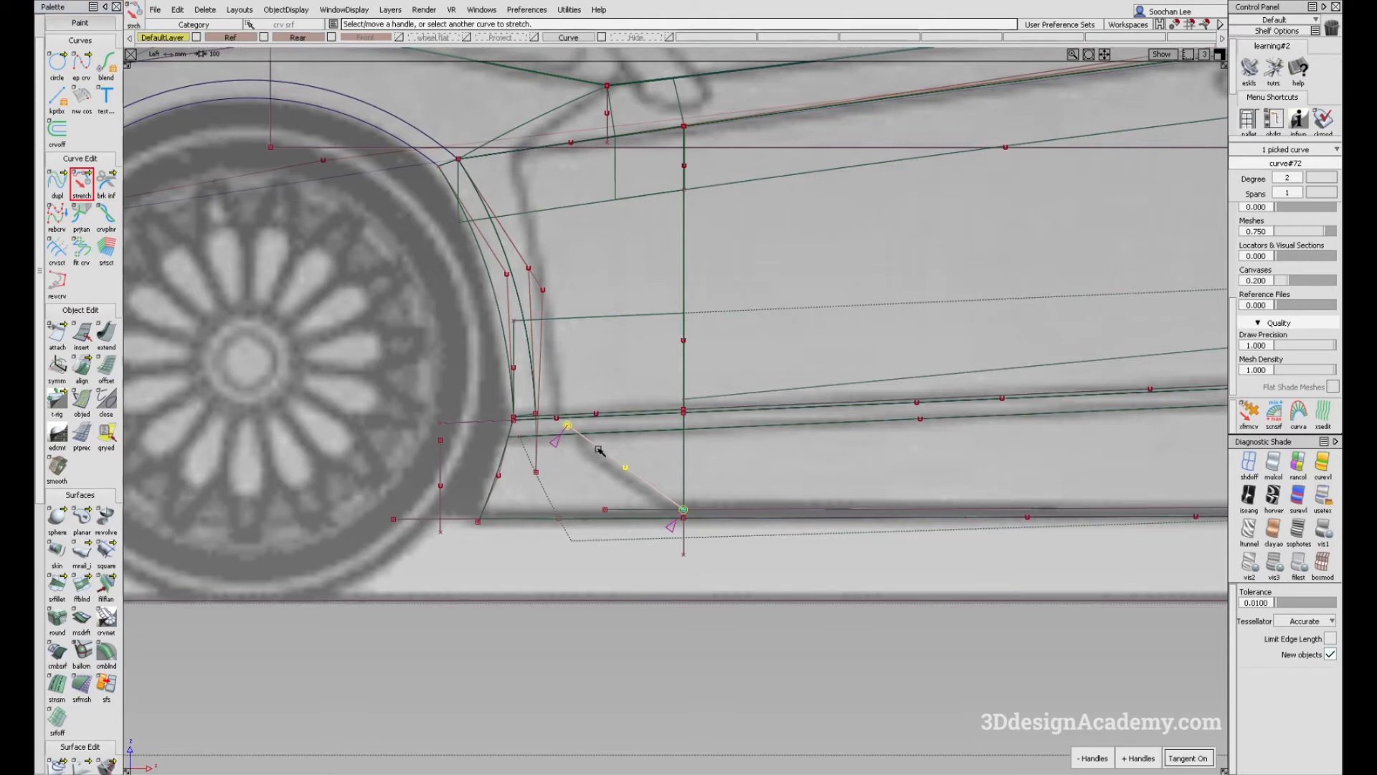
pyautogui.click(606, 454)
pyautogui.moveTo(646, 454); pyautogui.dragTo(637, 456, button='middle')
pyautogui.keyDown('alt'); pyautogui.keyDown('shift'); pyautogui.moveTo(701, 492); pyautogui.dragTo(661, 495, button='middle'); pyautogui.keyUp('shift'); pyautogui.keyUp('alt')
pyautogui.click(622, 458)
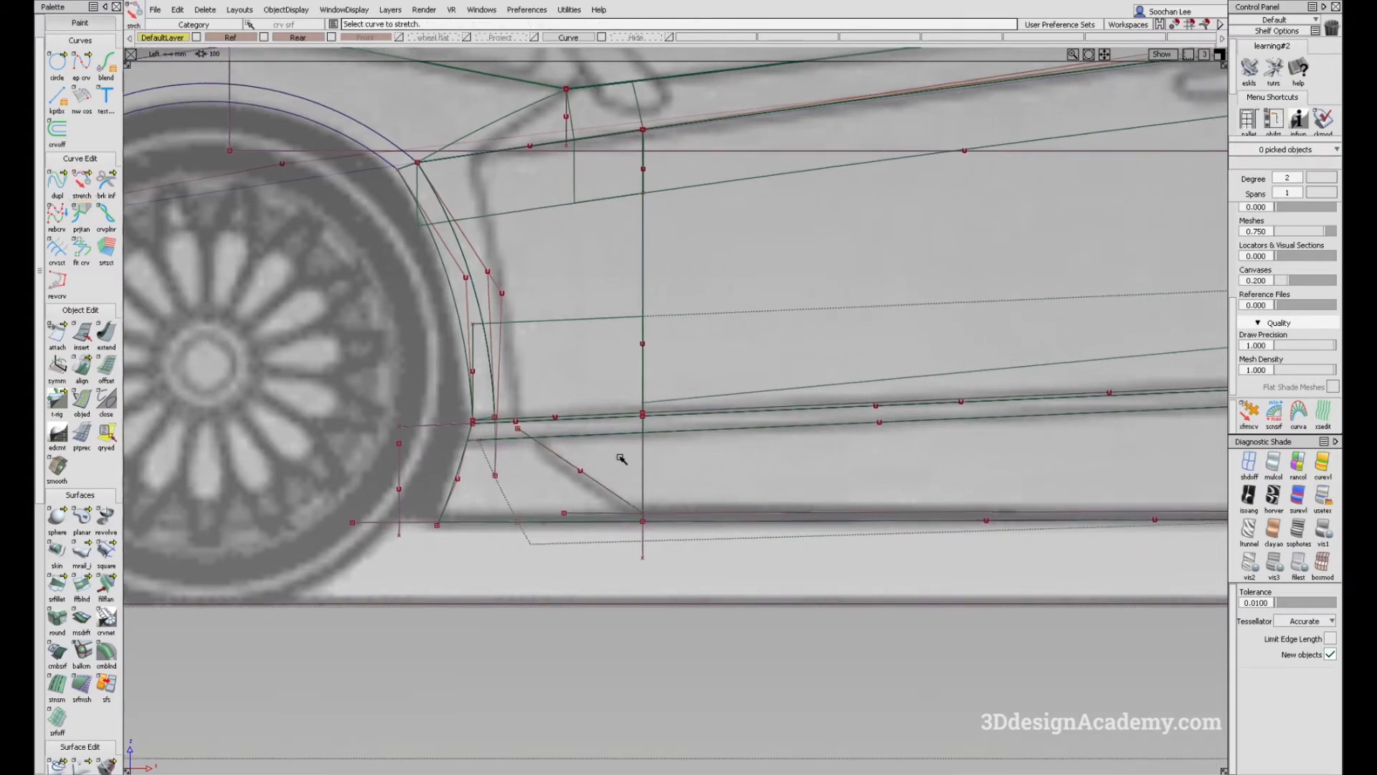
# Step: Shade the model, project the diagonal curve onto the lower side surface and trim the surface along it
pyautogui.click(1273, 462)
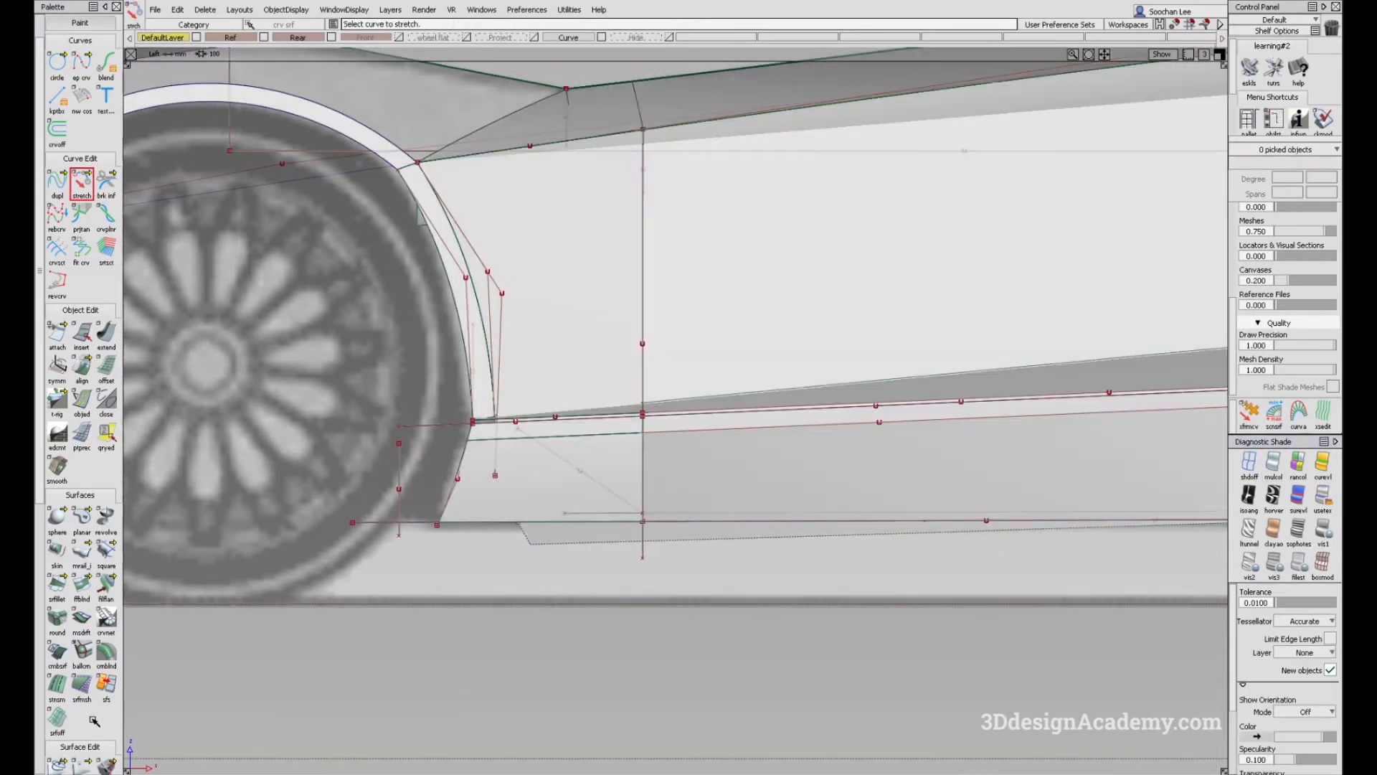
pyautogui.click(63, 762)
pyautogui.click(81, 764)
pyautogui.click(541, 483)
pyautogui.press('k')
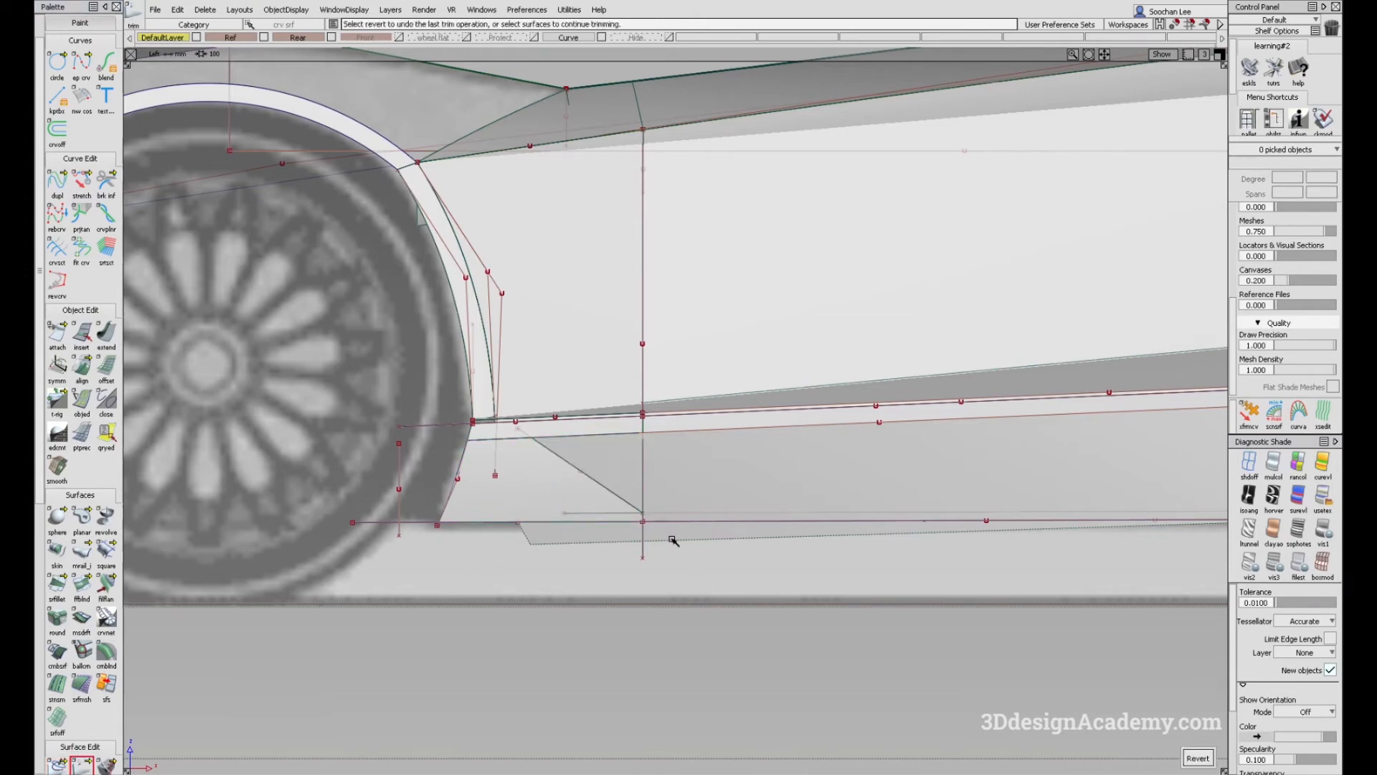
# Step: Build a rail surface along the sill's lower edge, using the short edge at the diagonal cut as the generation curve
pyautogui.keyDown('alt'); pyautogui.keyDown('shift'); pyautogui.moveTo(730, 595); pyautogui.dragTo(671, 605, button='middle'); pyautogui.keyUp('shift'); pyautogui.keyUp('alt')
pyautogui.press('F8')
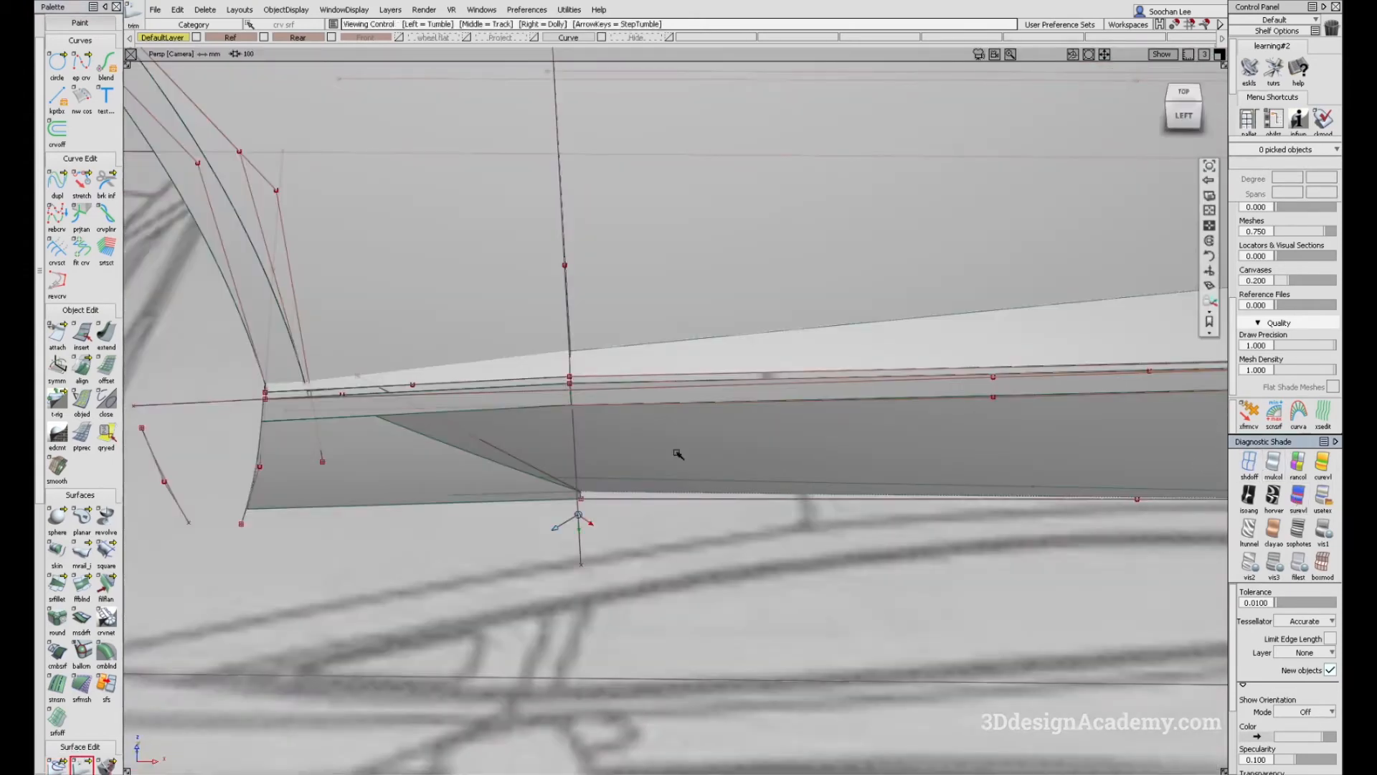
pyautogui.keyDown('alt'); pyautogui.keyDown('shift'); pyautogui.moveTo(676, 454); pyautogui.dragTo(573, 490); pyautogui.keyUp('shift'); pyautogui.keyUp('alt')
pyautogui.keyDown('alt'); pyautogui.keyDown('shift'); pyautogui.moveTo(573, 489); pyautogui.dragTo(636, 467, button='right'); pyautogui.keyUp('shift'); pyautogui.keyUp('alt')
pyautogui.keyDown('alt'); pyautogui.keyDown('shift'); pyautogui.moveTo(637, 467); pyautogui.dragTo(624, 541); pyautogui.keyUp('shift'); pyautogui.keyUp('alt')
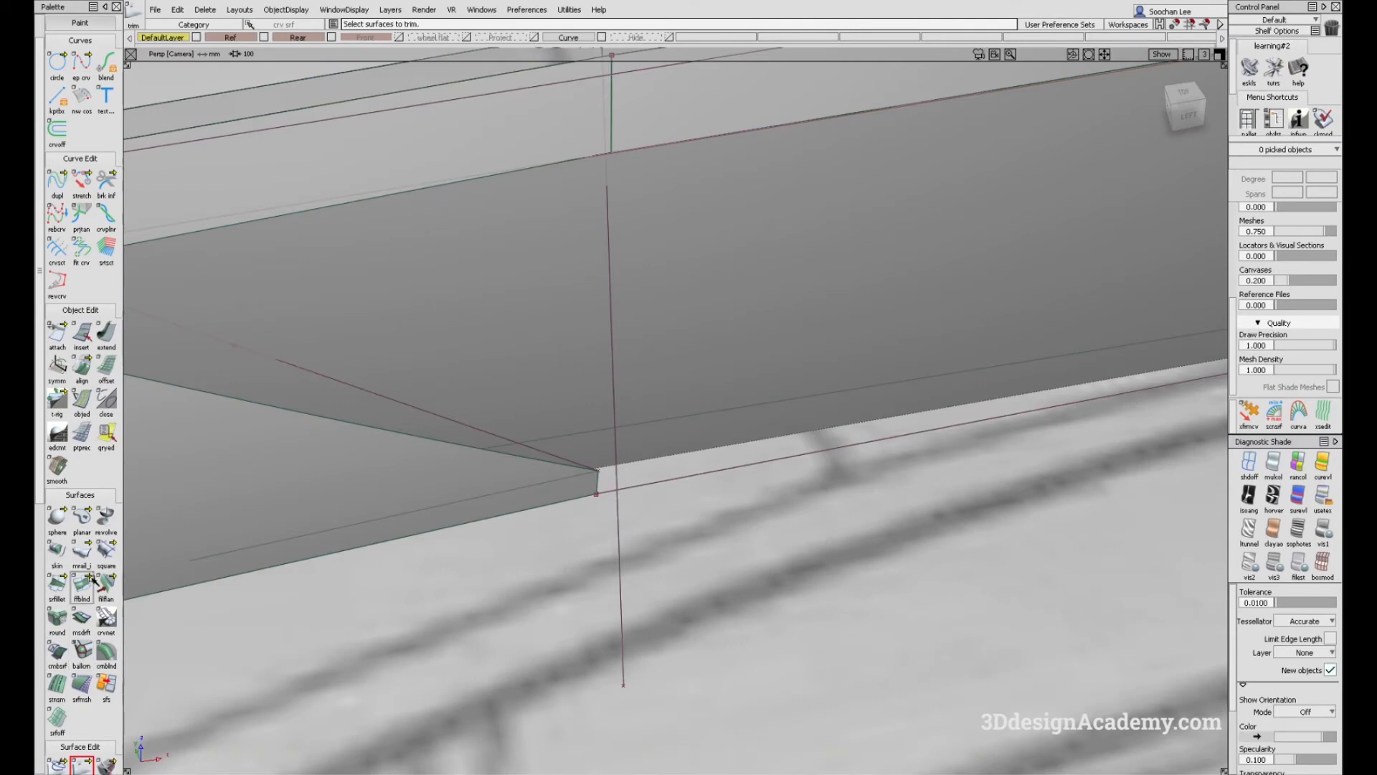
pyautogui.click(83, 554)
pyautogui.click(597, 482)
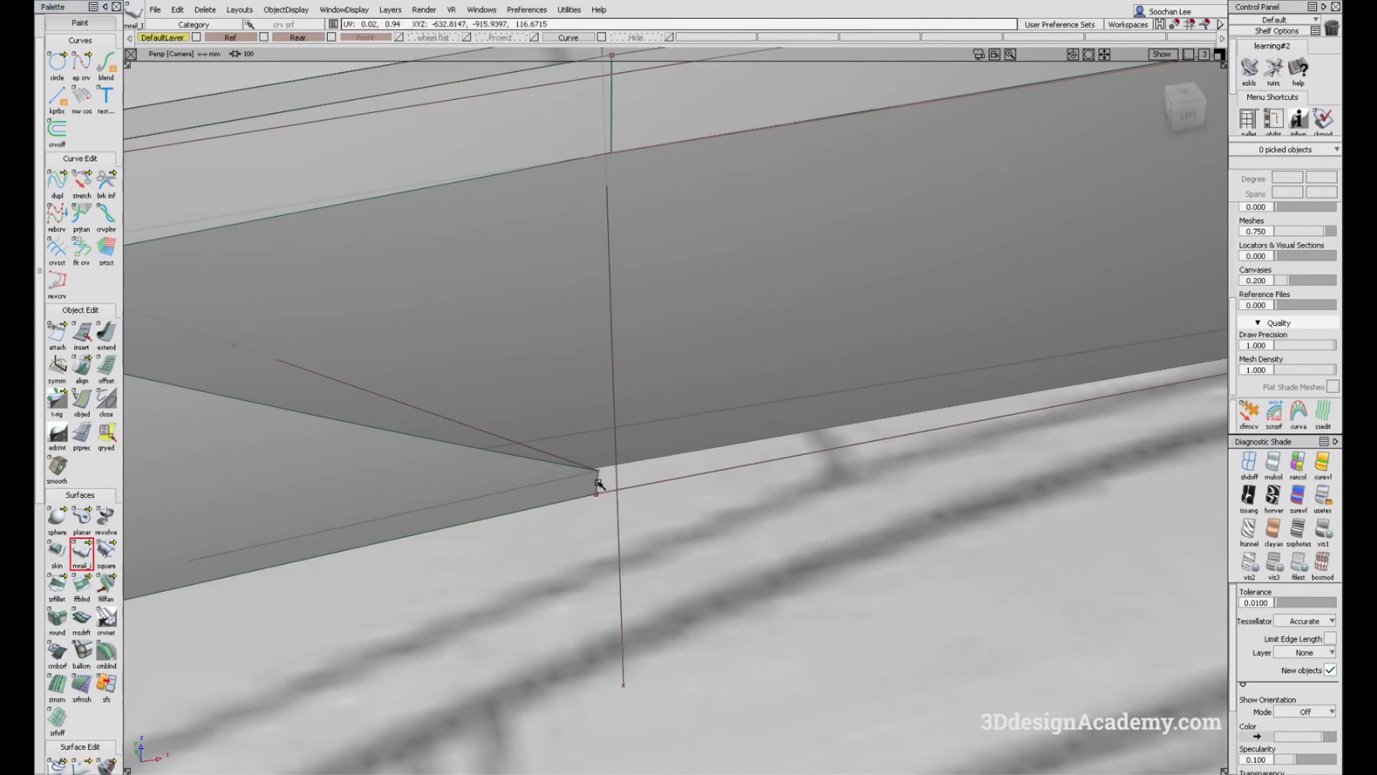
pyautogui.click(676, 478)
pyautogui.keyDown('alt'); pyautogui.keyDown('shift'); pyautogui.moveTo(879, 449); pyautogui.dragTo(743, 449); pyautogui.keyUp('shift'); pyautogui.keyUp('alt')
pyautogui.moveTo(960, 400)
pyautogui.keyDown('alt'); pyautogui.keyDown('shift'); pyautogui.mouseDown()
pyautogui.moveTo(983, 416)
pyautogui.moveTo(1061, 390)
pyautogui.moveTo(944, 409)
pyautogui.mouseUp(); pyautogui.keyUp('shift'); pyautogui.keyUp('alt')
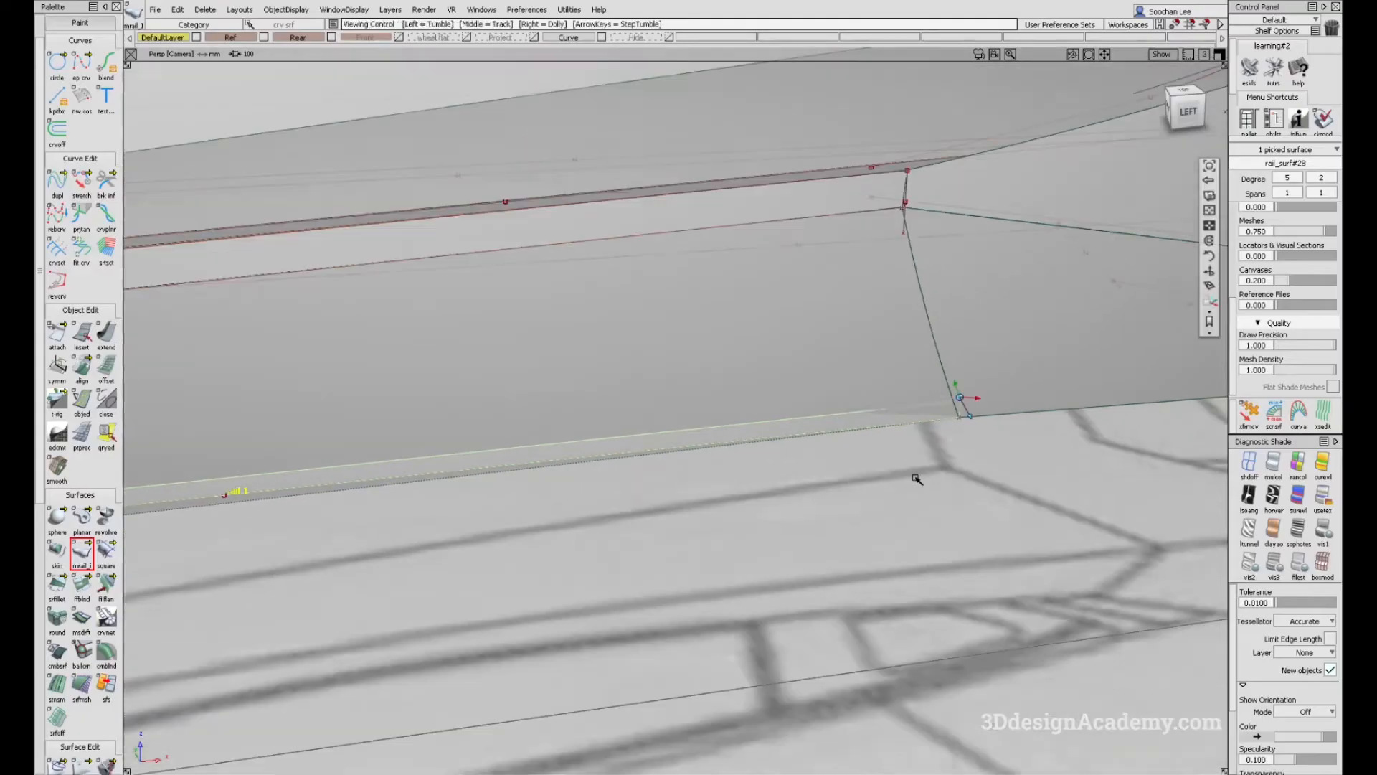
pyautogui.keyDown('alt'); pyautogui.keyDown('shift'); pyautogui.moveTo(916, 476); pyautogui.dragTo(854, 482); pyautogui.keyUp('shift'); pyautogui.keyUp('alt')
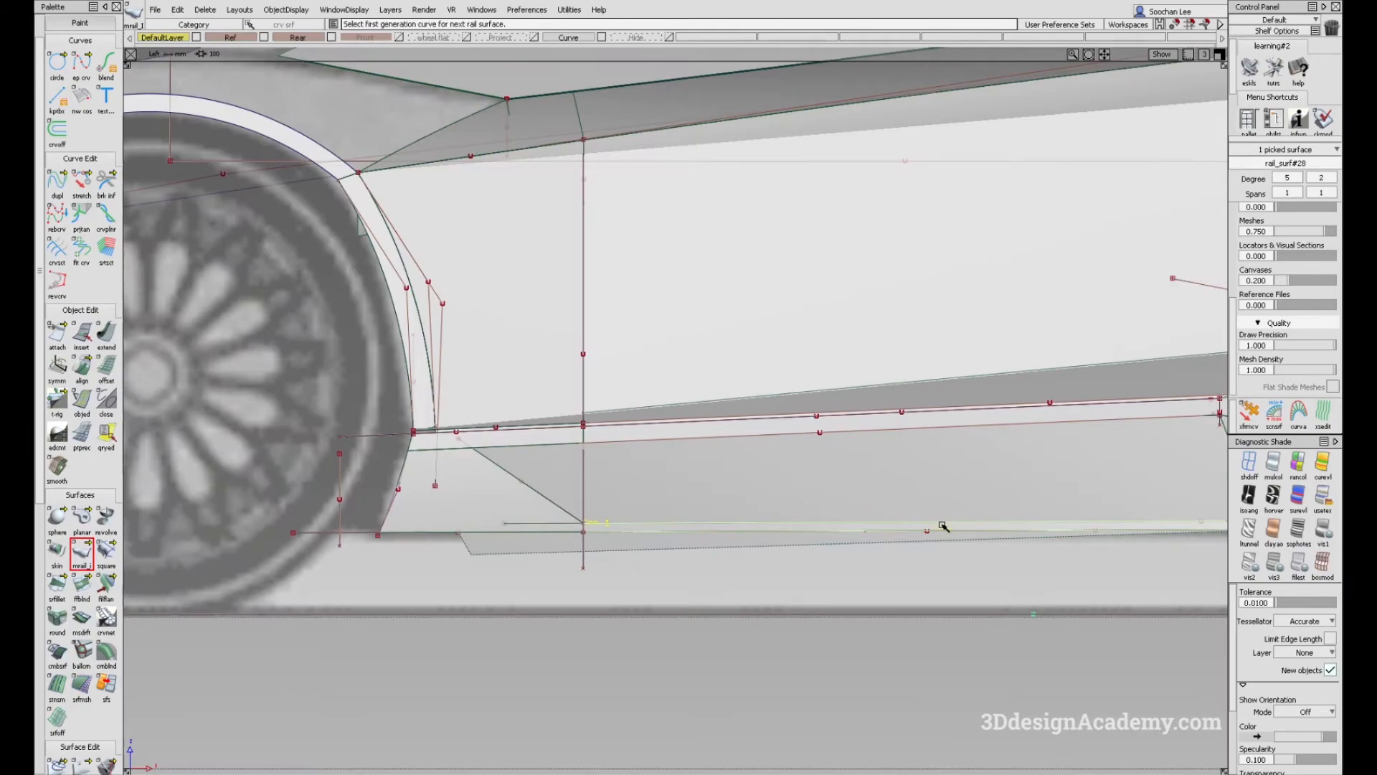
# Step: Delete the thin rail surface along the sill's lower edge, keeping the horizontal curve
pyautogui.keyDown('alt'); pyautogui.keyDown('shift'); pyautogui.moveTo(938, 529); pyautogui.dragTo(608, 464, button='right'); pyautogui.keyUp('shift'); pyautogui.keyUp('alt')
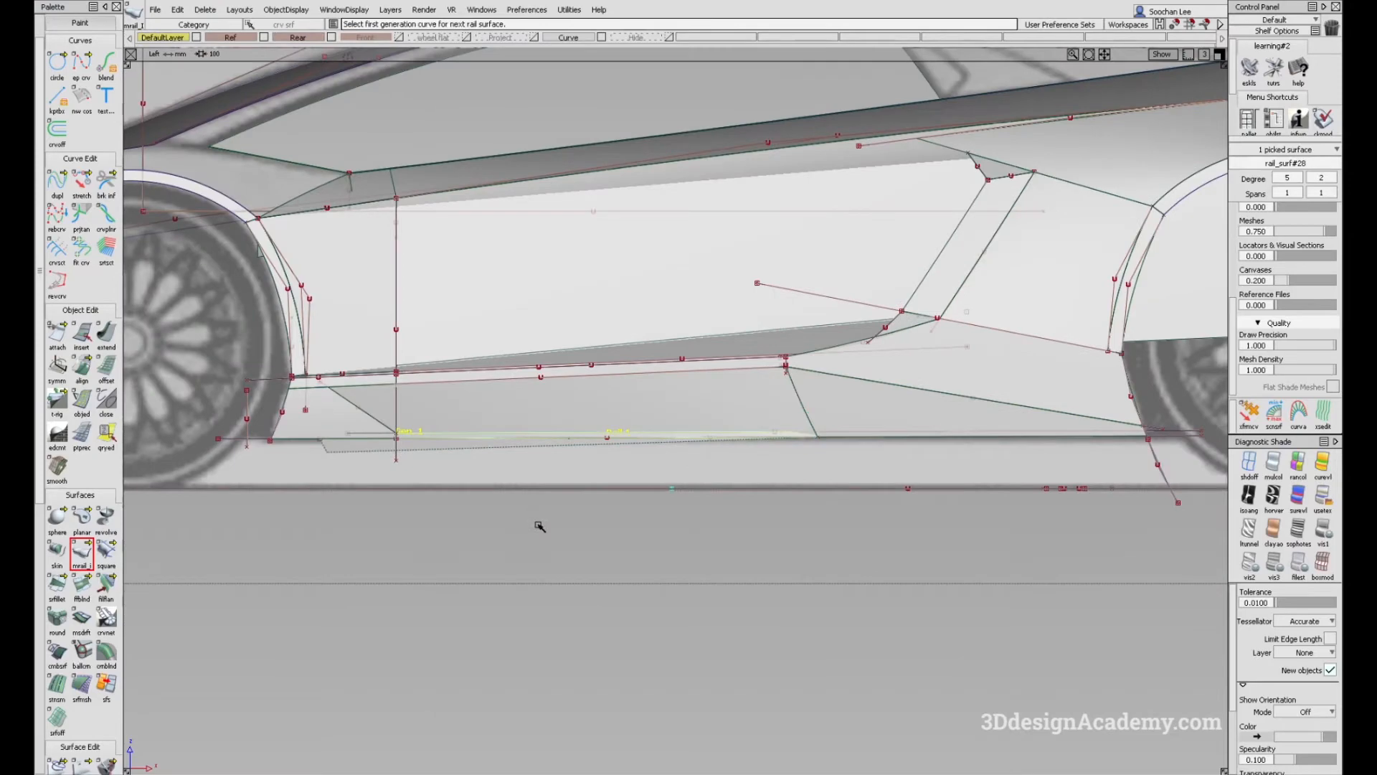
pyautogui.keyDown('alt'); pyautogui.keyDown('shift'); pyautogui.moveTo(487, 473); pyautogui.dragTo(380, 436); pyautogui.keyUp('shift'); pyautogui.keyUp('alt')
pyautogui.keyDown('alt'); pyautogui.keyDown('shift'); pyautogui.moveTo(381, 437); pyautogui.dragTo(464, 426, button='right'); pyautogui.keyUp('shift'); pyautogui.keyUp('alt')
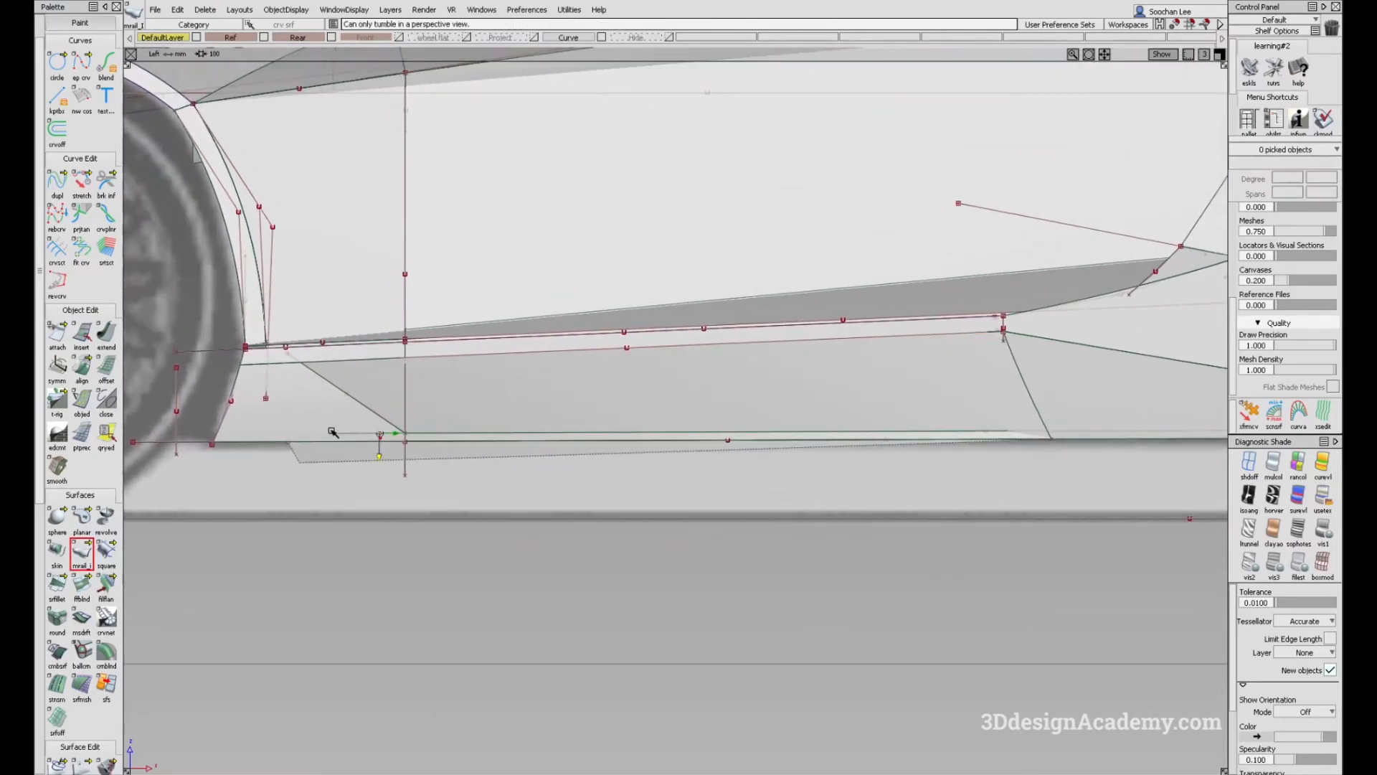
pyautogui.keyDown('alt'); pyautogui.keyDown('shift'); pyautogui.moveTo(330, 429); pyautogui.dragTo(376, 384, button='right'); pyautogui.keyUp('shift'); pyautogui.keyUp('alt')
pyautogui.keyDown('ctrl'); pyautogui.keyDown('shift'); pyautogui.moveTo(376, 385); pyautogui.dragTo(382, 396); pyautogui.keyUp('shift'); pyautogui.keyUp('ctrl')
pyautogui.click(382, 396)
pyautogui.moveTo(495, 509)
pyautogui.keyDown('ctrl'); pyautogui.keyDown('shift'); pyautogui.mouseDown(button='right')
pyautogui.moveTo(493, 492)
pyautogui.moveTo(502, 514)
pyautogui.moveTo(501, 502)
pyautogui.mouseUp(button='right'); pyautogui.keyUp('shift'); pyautogui.keyUp('ctrl')
pyautogui.keyDown('ctrl'); pyautogui.keyDown('shift'); pyautogui.moveTo(462, 478); pyautogui.dragTo(465, 430); pyautogui.keyUp('shift'); pyautogui.keyUp('ctrl')
pyautogui.click(466, 433)
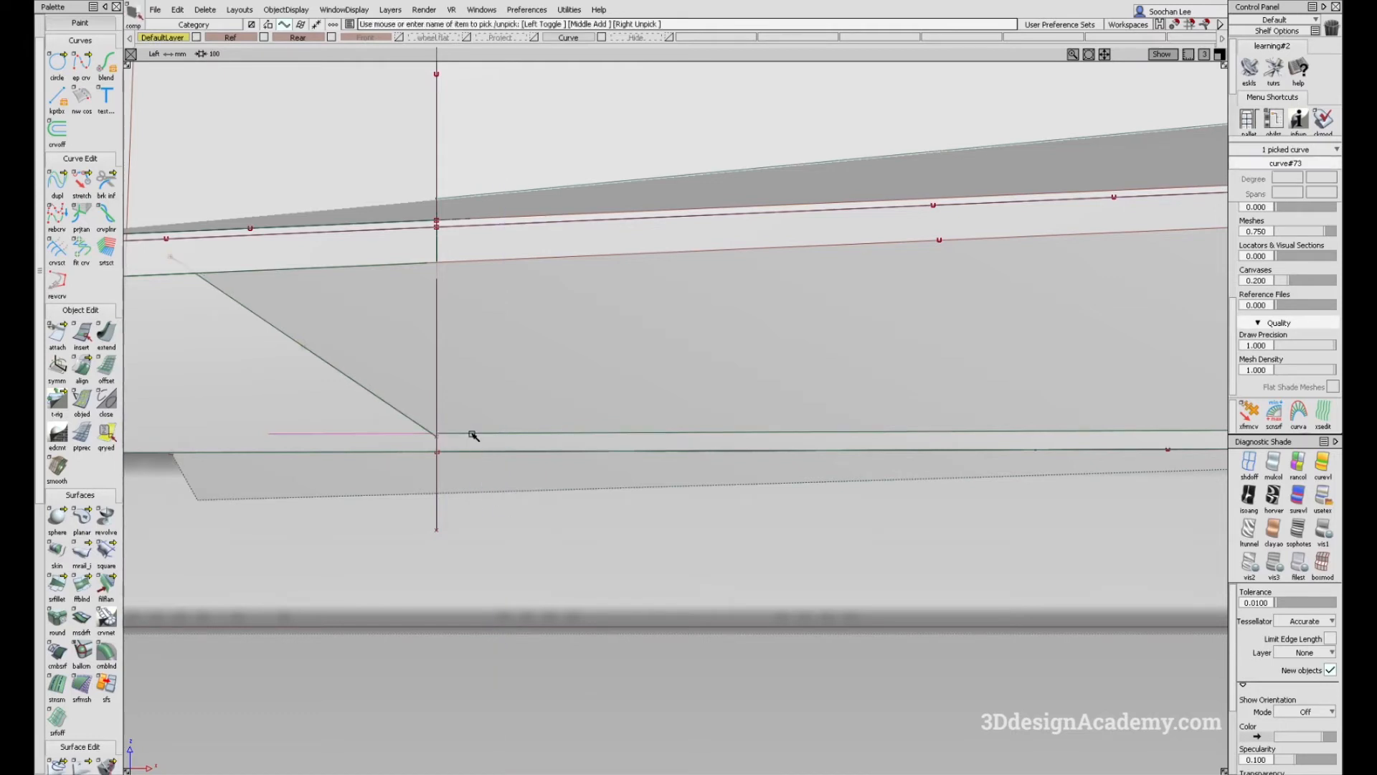
pyautogui.click(475, 439)
pyautogui.press('Delete')
pyautogui.press('Return')
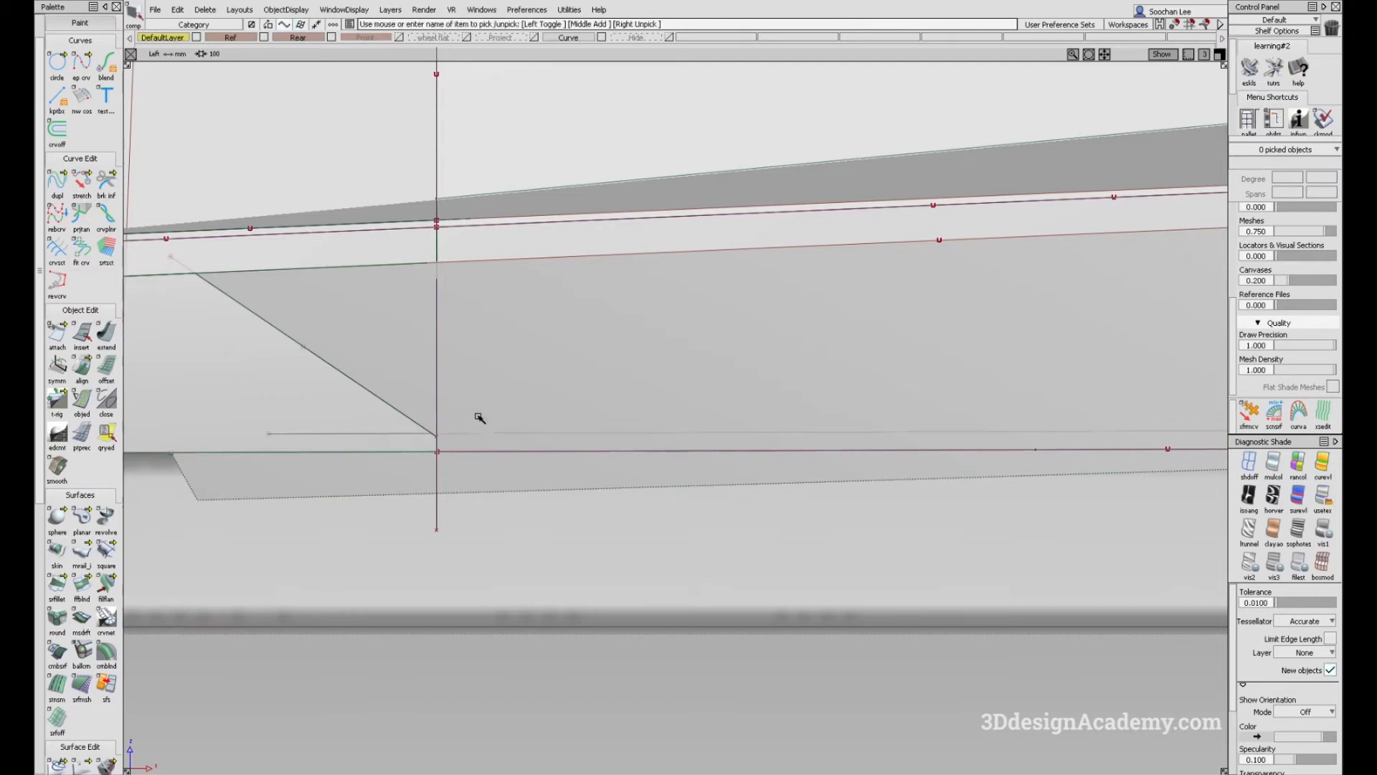
# Step: Turn shading off, place the horizontal sill curve's pivot at the vertical curve and snap it to the diagonal curve's lower end
pyautogui.click(1249, 465)
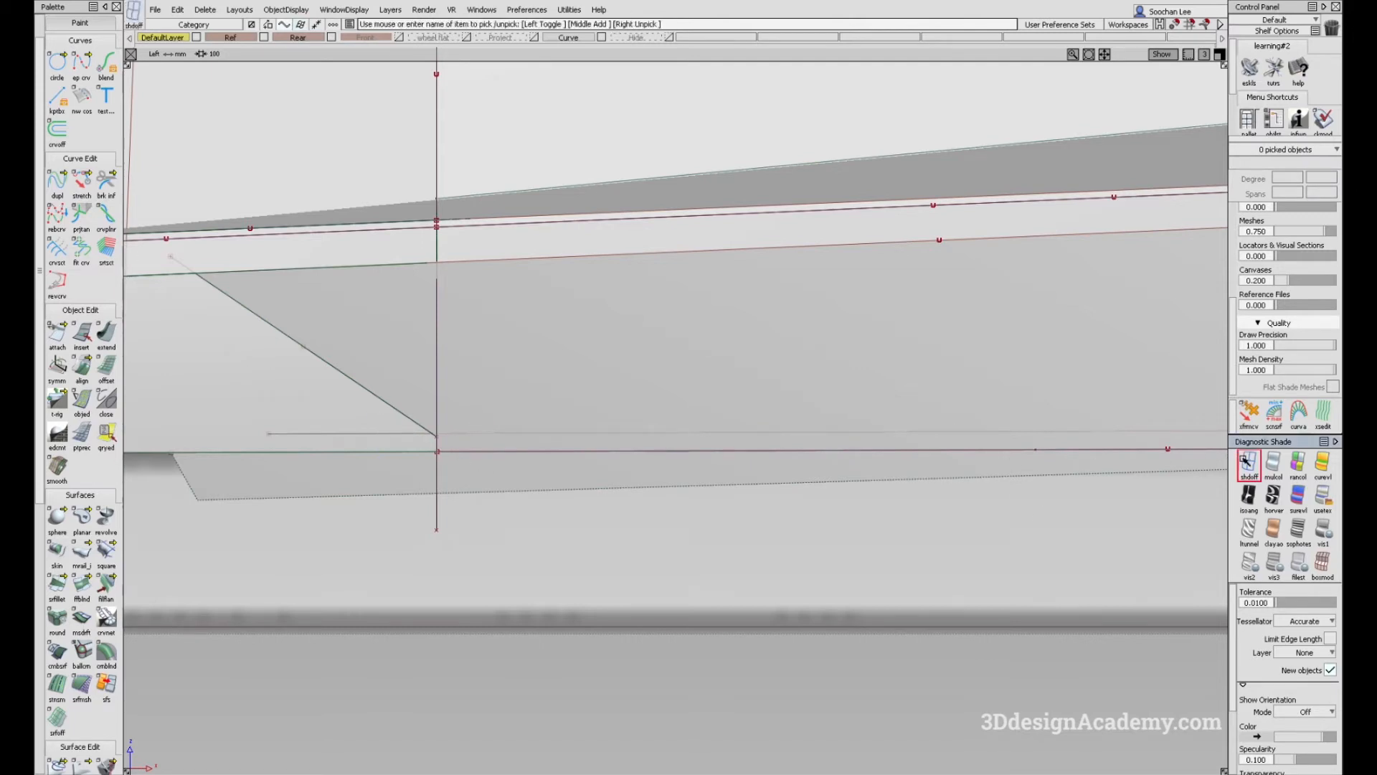
pyautogui.keyDown('alt'); pyautogui.keyDown('shift'); pyautogui.moveTo(467, 442); pyautogui.dragTo(566, 415, button='right'); pyautogui.keyUp('shift'); pyautogui.keyUp('alt')
pyautogui.keyDown('ctrl'); pyautogui.keyDown('shift'); pyautogui.moveTo(605, 435); pyautogui.dragTo(568, 411); pyautogui.keyUp('shift'); pyautogui.keyUp('ctrl')
pyautogui.click(558, 433)
pyautogui.keyDown('ctrl'); pyautogui.keyDown('shift'); pyautogui.moveTo(539, 465); pyautogui.dragTo(591, 434, button='middle'); pyautogui.keyUp('shift'); pyautogui.keyUp('ctrl')
pyautogui.keyDown('ctrl'); pyautogui.keyDown('alt'); pyautogui.moveTo(574, 435); pyautogui.dragTo(538, 451); pyautogui.keyUp('alt'); pyautogui.keyUp('ctrl')
pyautogui.keyDown('ctrl'); pyautogui.keyDown('shift'); pyautogui.moveTo(546, 462); pyautogui.dragTo(557, 451, button='middle'); pyautogui.keyUp('shift'); pyautogui.keyUp('ctrl')
pyautogui.keyDown('ctrl'); pyautogui.keyDown('alt'); pyautogui.click(552, 448); pyautogui.keyUp('alt'); pyautogui.keyUp('ctrl')
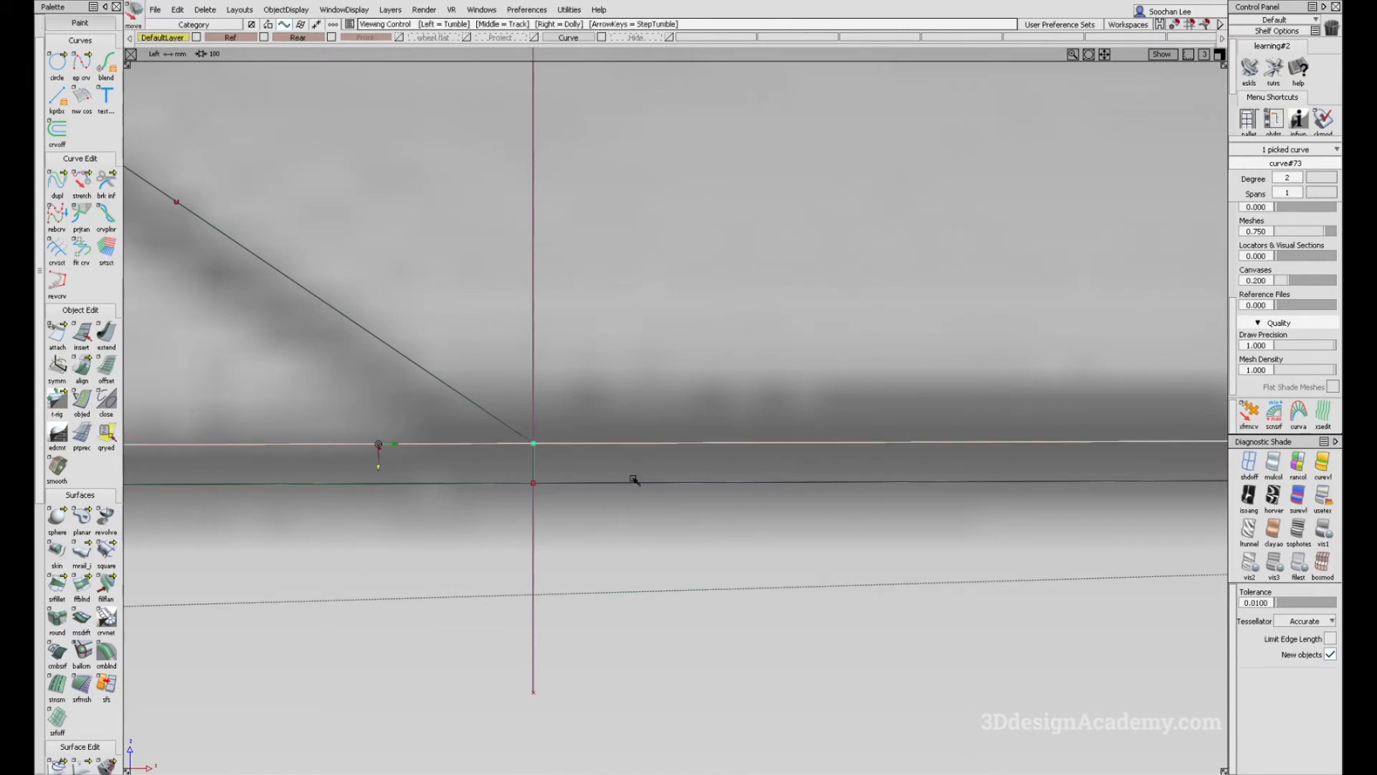
# Step: Check the lower sill's shape in the side reference photo of the car
pyautogui.keyDown('alt'); pyautogui.keyDown('shift'); pyautogui.moveTo(581, 465); pyautogui.dragTo(533, 548, button='right'); pyautogui.keyUp('shift'); pyautogui.keyUp('alt')
pyautogui.hotkey('alt', 'Tab')
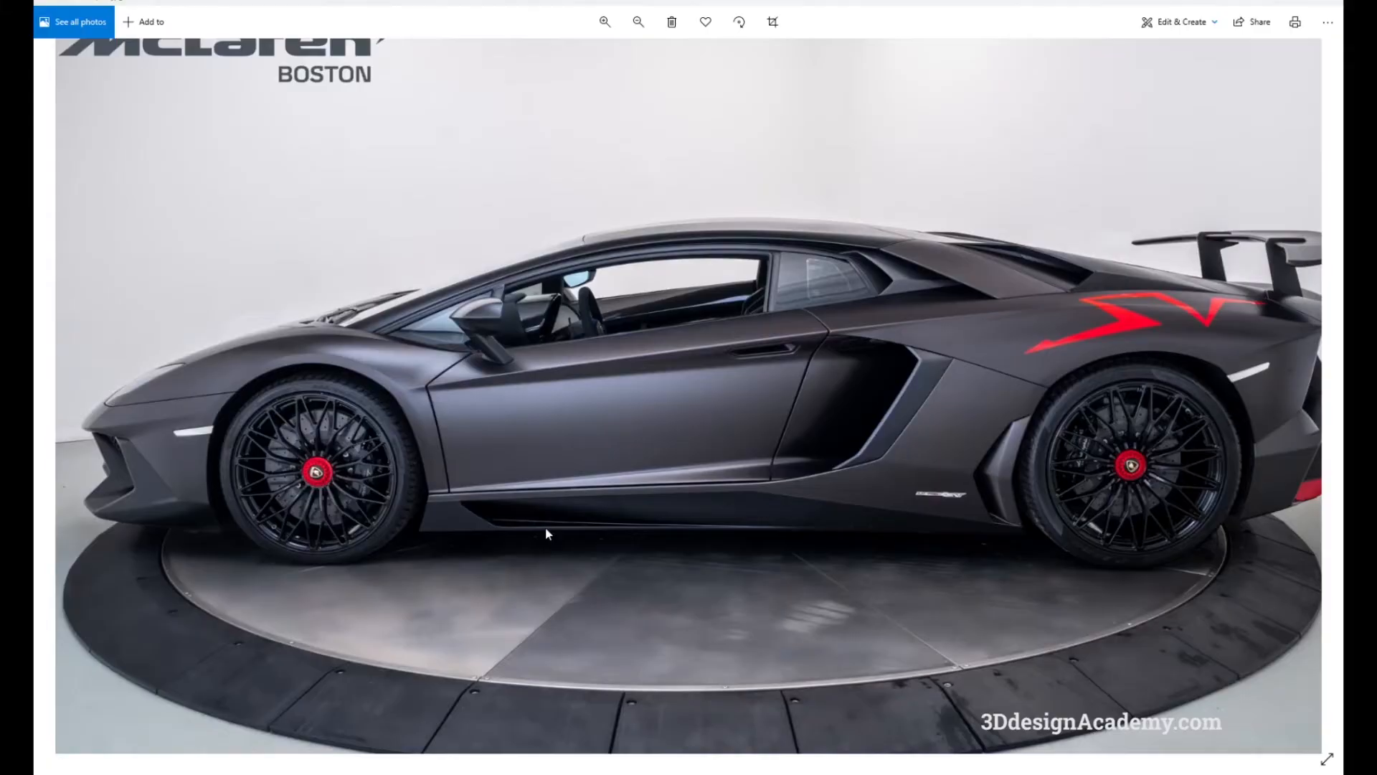
pyautogui.hotkey('alt', 'Tab')
# Step: Select the diagonal curve and move it with curve snapping near the sill's lower edge in the perspective view
pyautogui.keyDown('alt'); pyautogui.keyDown('shift'); pyautogui.moveTo(442, 452); pyautogui.dragTo(421, 491, button='right'); pyautogui.keyUp('shift'); pyautogui.keyUp('alt')
pyautogui.keyDown('ctrl'); pyautogui.keyDown('shift'); pyautogui.moveTo(326, 513); pyautogui.dragTo(311, 428); pyautogui.keyUp('shift'); pyautogui.keyUp('ctrl')
pyautogui.click(310, 435)
pyautogui.keyDown('alt'); pyautogui.keyDown('shift'); pyautogui.moveTo(323, 437); pyautogui.dragTo(437, 457, button='right'); pyautogui.keyUp('shift'); pyautogui.keyUp('alt')
pyautogui.keyDown('alt'); pyautogui.keyDown('shift'); pyautogui.moveTo(314, 496); pyautogui.dragTo(434, 485, button='middle'); pyautogui.keyUp('shift'); pyautogui.keyUp('alt')
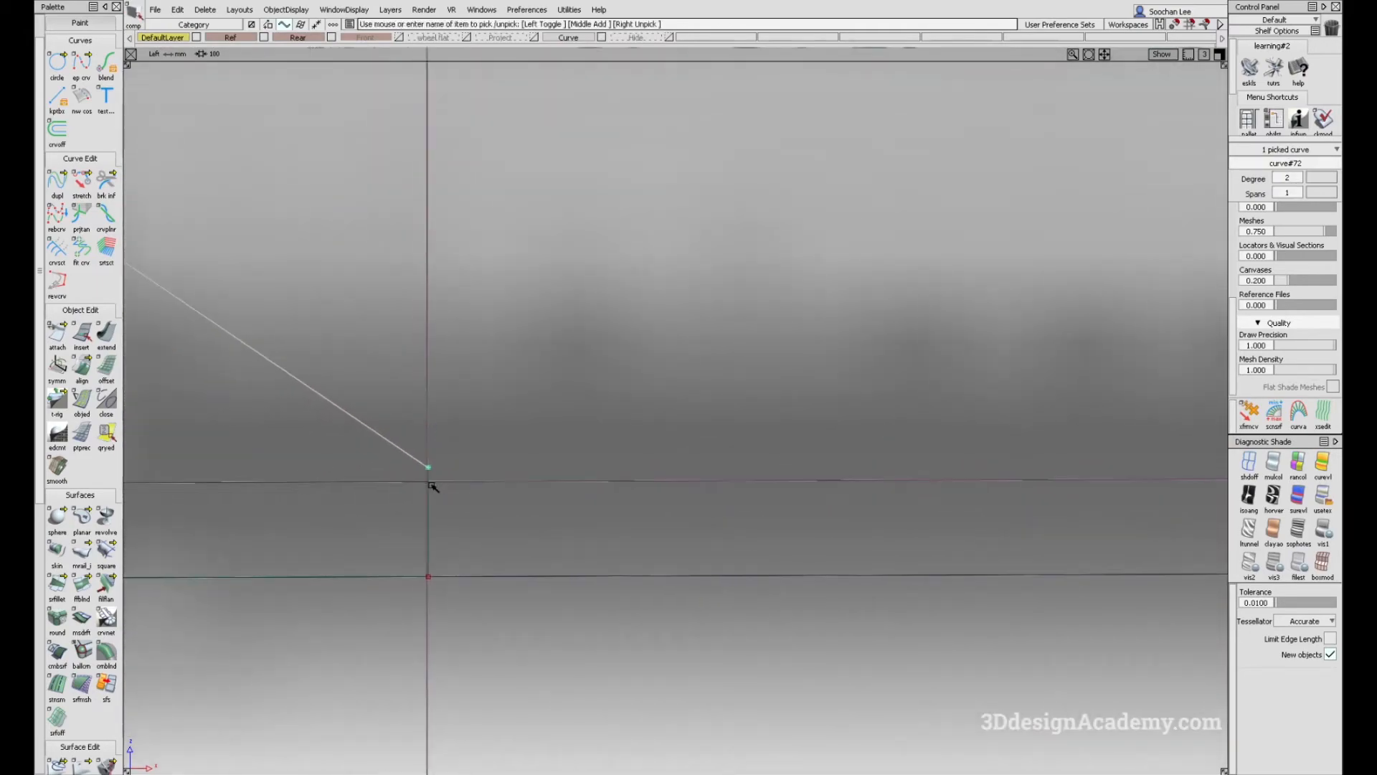
pyautogui.press('F8')
pyautogui.keyDown('alt'); pyautogui.keyDown('shift'); pyautogui.moveTo(754, 467); pyautogui.dragTo(750, 503); pyautogui.keyUp('shift'); pyautogui.keyUp('alt')
pyautogui.keyDown('alt'); pyautogui.keyDown('shift'); pyautogui.moveTo(750, 445); pyautogui.dragTo(639, 431, button='right'); pyautogui.keyUp('shift'); pyautogui.keyUp('alt')
pyautogui.keyDown('alt'); pyautogui.keyDown('shift'); pyautogui.moveTo(445, 444); pyautogui.dragTo(718, 452, button='middle'); pyautogui.keyUp('shift'); pyautogui.keyUp('alt')
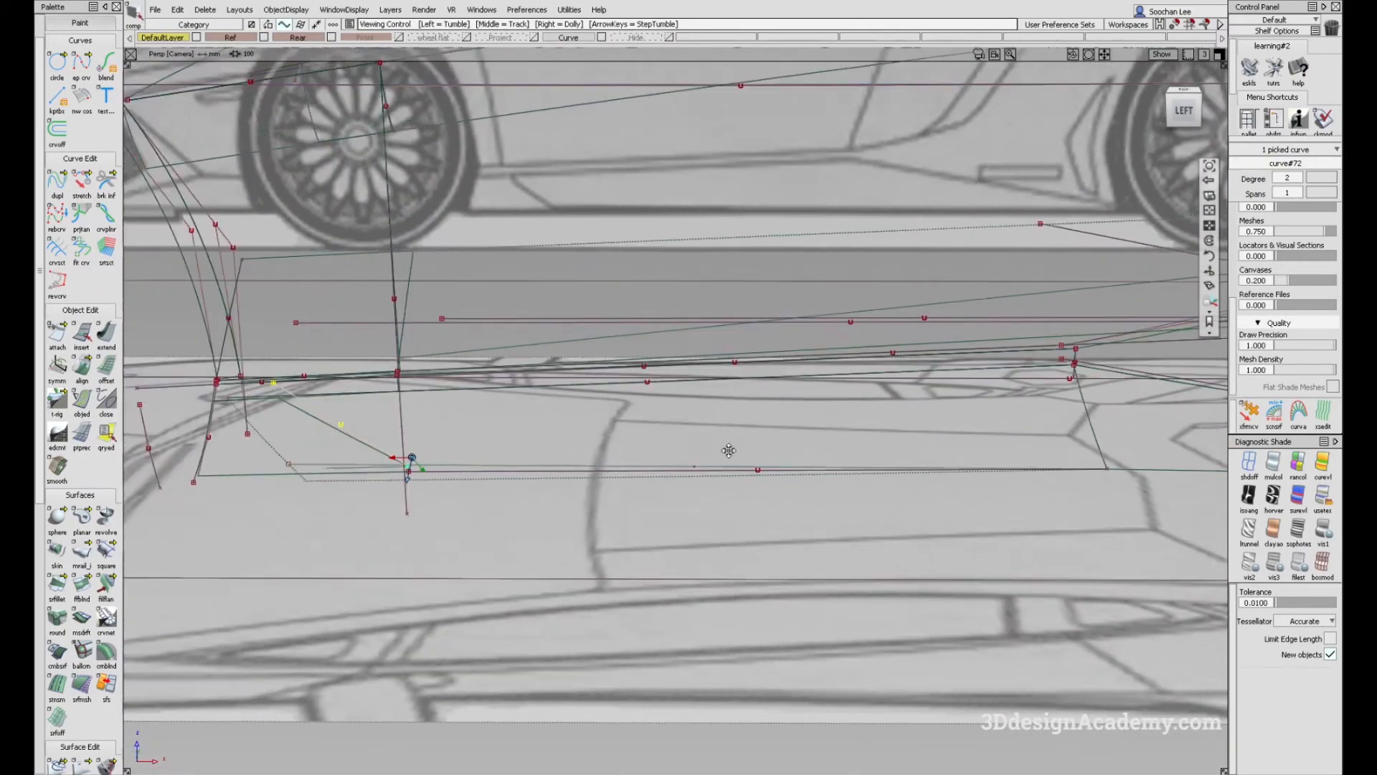
pyautogui.keyDown('alt'); pyautogui.keyDown('shift'); pyautogui.moveTo(326, 458); pyautogui.dragTo(721, 459, button='middle'); pyautogui.keyUp('shift'); pyautogui.keyUp('alt')
pyautogui.keyDown('alt'); pyautogui.keyDown('shift'); pyautogui.moveTo(664, 480); pyautogui.dragTo(660, 431); pyautogui.keyUp('shift'); pyautogui.keyUp('alt')
pyautogui.keyDown('alt'); pyautogui.keyDown('shift'); pyautogui.moveTo(610, 459); pyautogui.dragTo(700, 459, button='right'); pyautogui.keyUp('shift'); pyautogui.keyUp('alt')
pyautogui.keyDown('alt'); pyautogui.keyDown('shift'); pyautogui.moveTo(699, 438); pyautogui.dragTo(704, 480); pyautogui.keyUp('shift'); pyautogui.keyUp('alt')
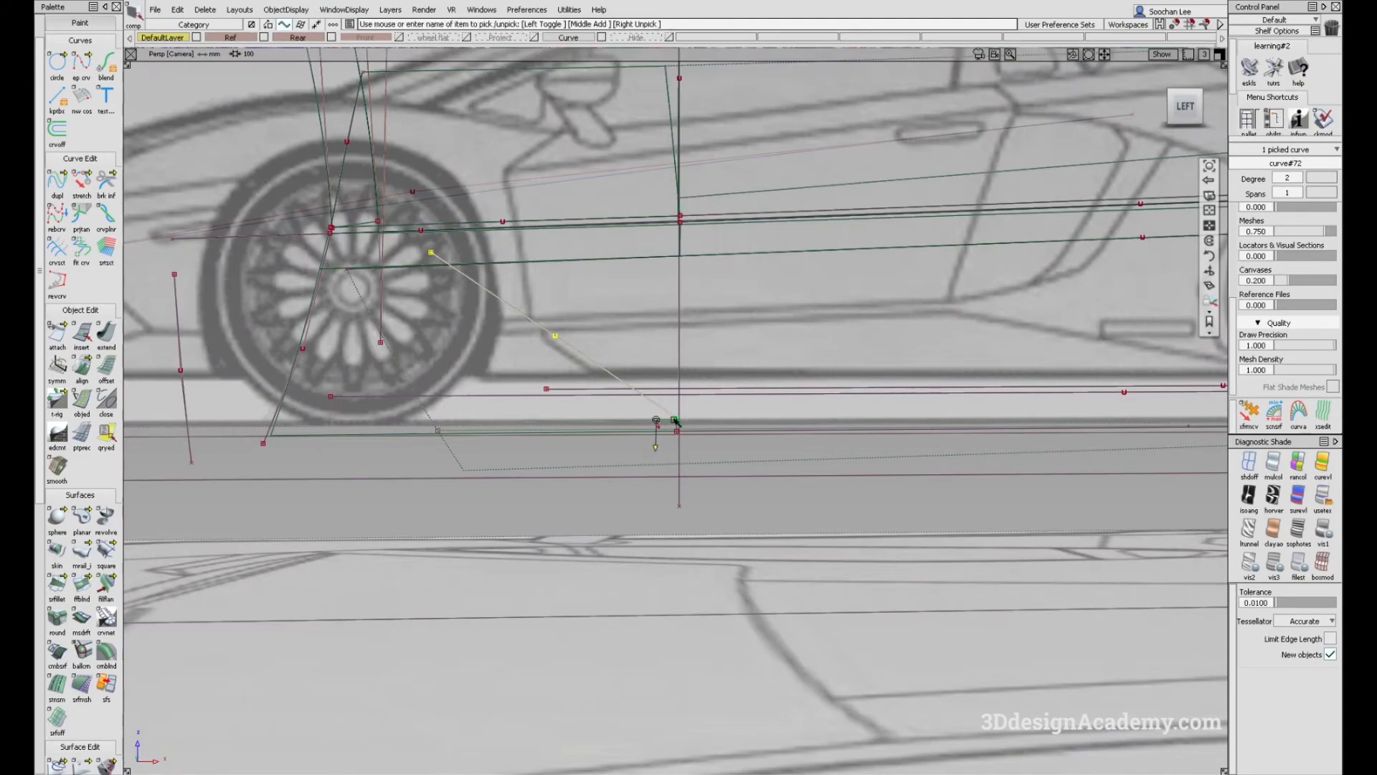
pyautogui.keyDown('alt'); pyautogui.keyDown('shift'); pyautogui.moveTo(664, 422); pyautogui.dragTo(669, 463); pyautogui.keyUp('shift'); pyautogui.keyUp('alt')
pyautogui.keyDown('alt'); pyautogui.keyDown('shift'); pyautogui.moveTo(675, 434); pyautogui.dragTo(722, 435, button='right'); pyautogui.keyUp('shift'); pyautogui.keyUp('alt')
pyautogui.keyDown('ctrl'); pyautogui.keyDown('alt'); pyautogui.moveTo(526, 437); pyautogui.dragTo(603, 439); pyautogui.keyUp('alt'); pyautogui.keyUp('ctrl')
# Step: Inspect the shaded side panels and compare the sill area with the side and three-quarter reference photos in Photos
pyautogui.keyDown('alt'); pyautogui.keyDown('shift'); pyautogui.moveTo(700, 453); pyautogui.dragTo(632, 454, button='right'); pyautogui.keyUp('shift'); pyautogui.keyUp('alt')
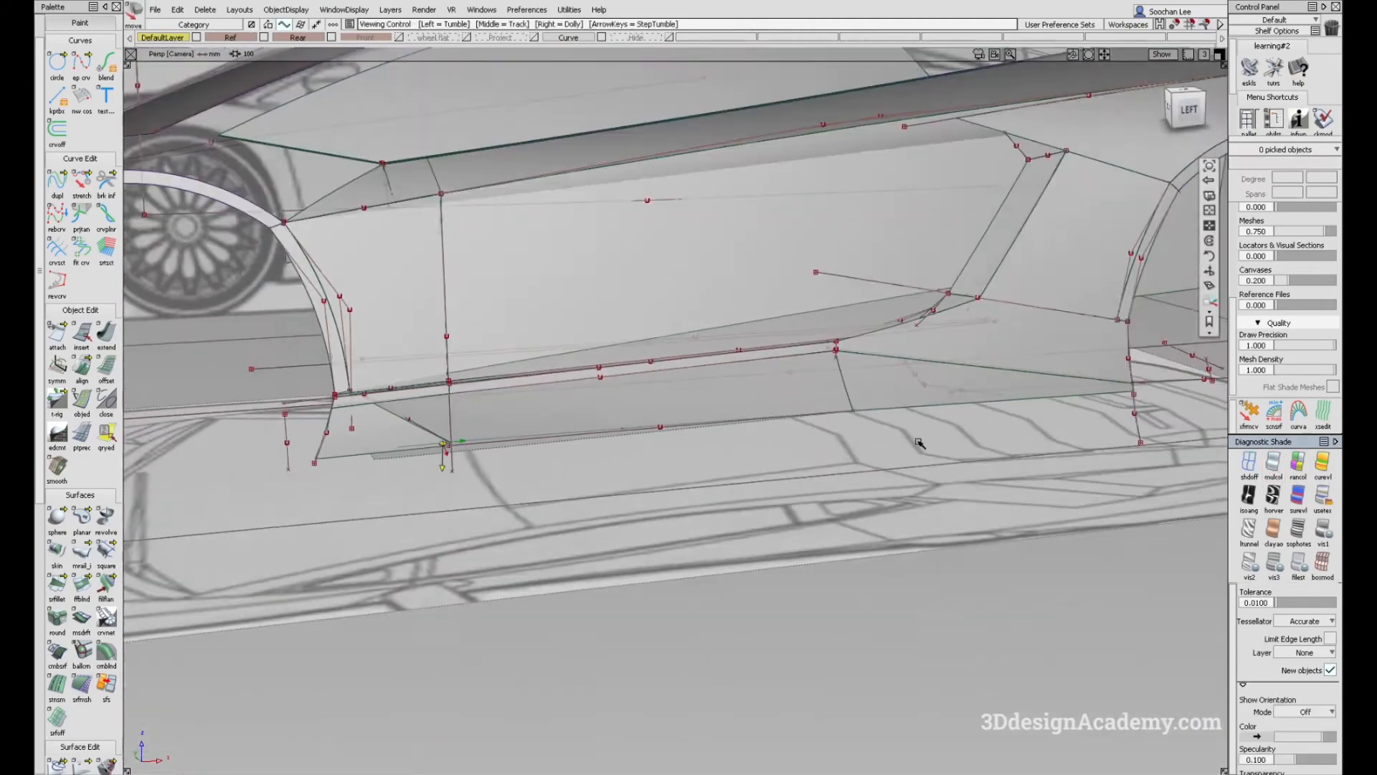
pyautogui.keyDown('alt'); pyautogui.keyDown('shift'); pyautogui.moveTo(610, 465); pyautogui.dragTo(644, 465, button='right'); pyautogui.keyUp('shift'); pyautogui.keyUp('alt')
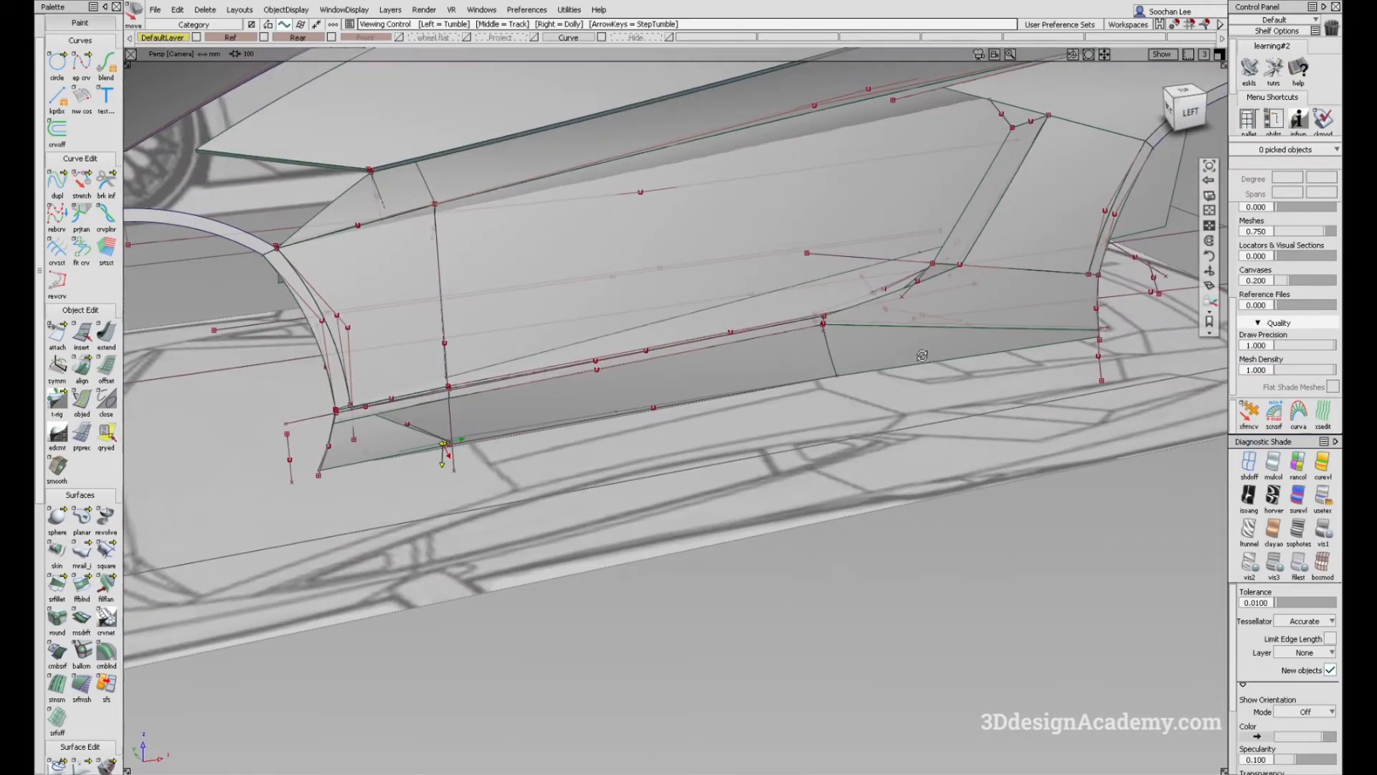
pyautogui.keyDown('alt'); pyautogui.keyDown('shift'); pyautogui.moveTo(922, 356); pyautogui.dragTo(926, 400); pyautogui.keyUp('shift'); pyautogui.keyUp('alt')
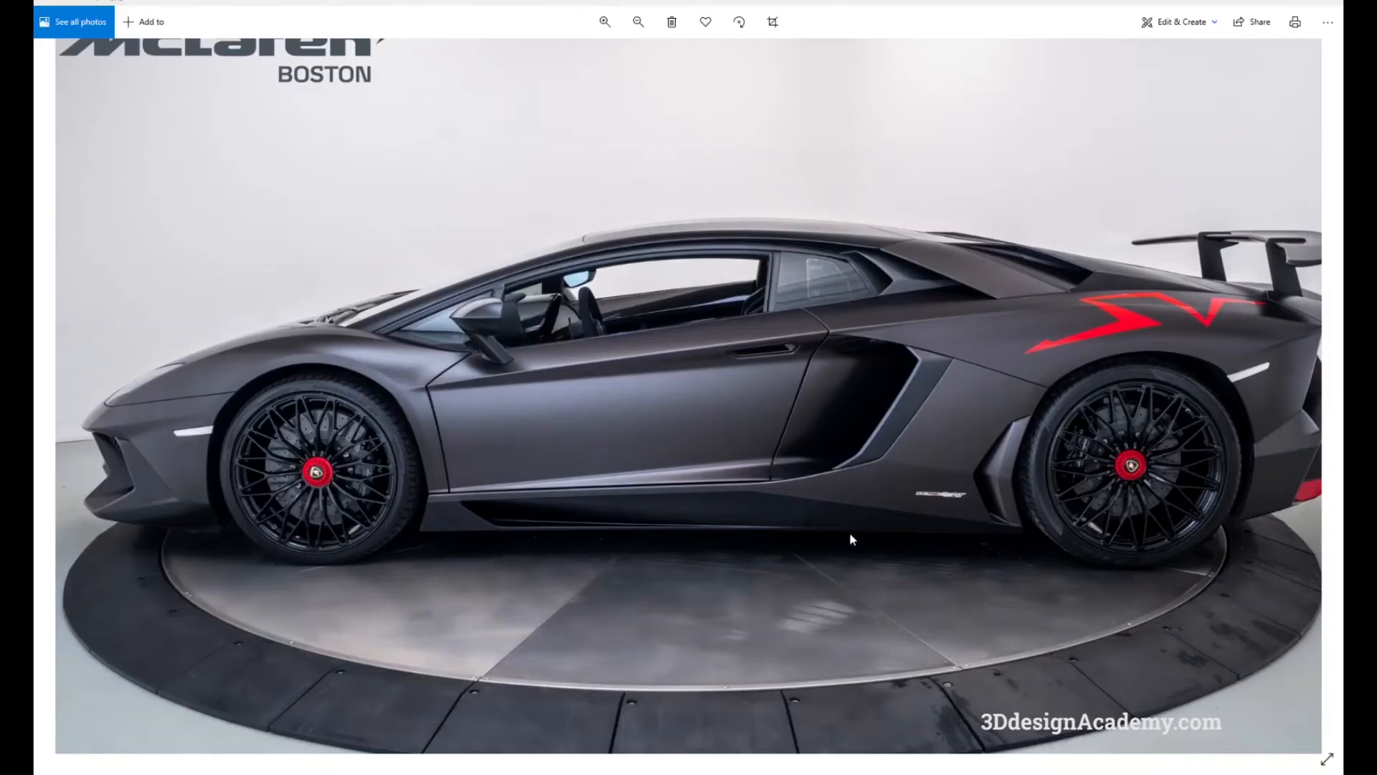
pyautogui.hotkey('alt', 'Tab')
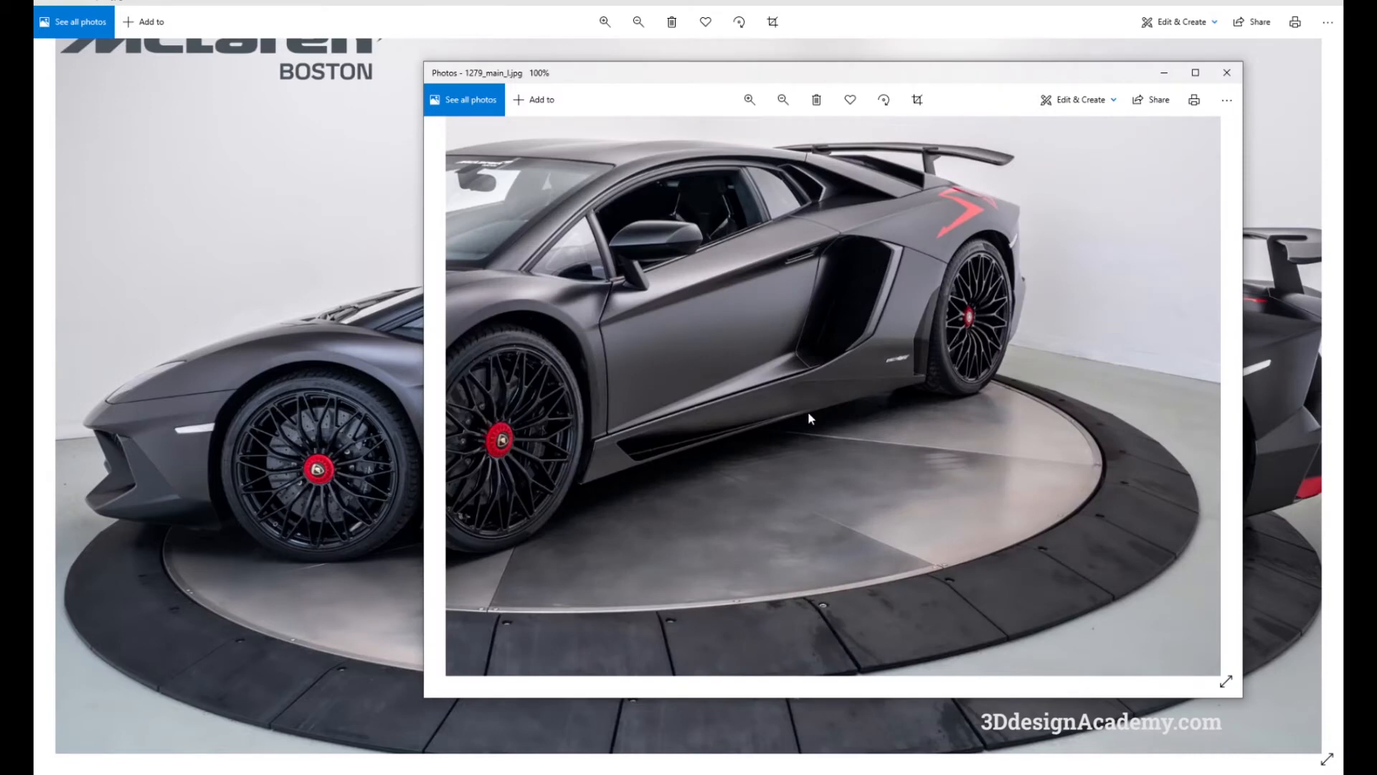
pyautogui.hotkey('alt', 'Tab')
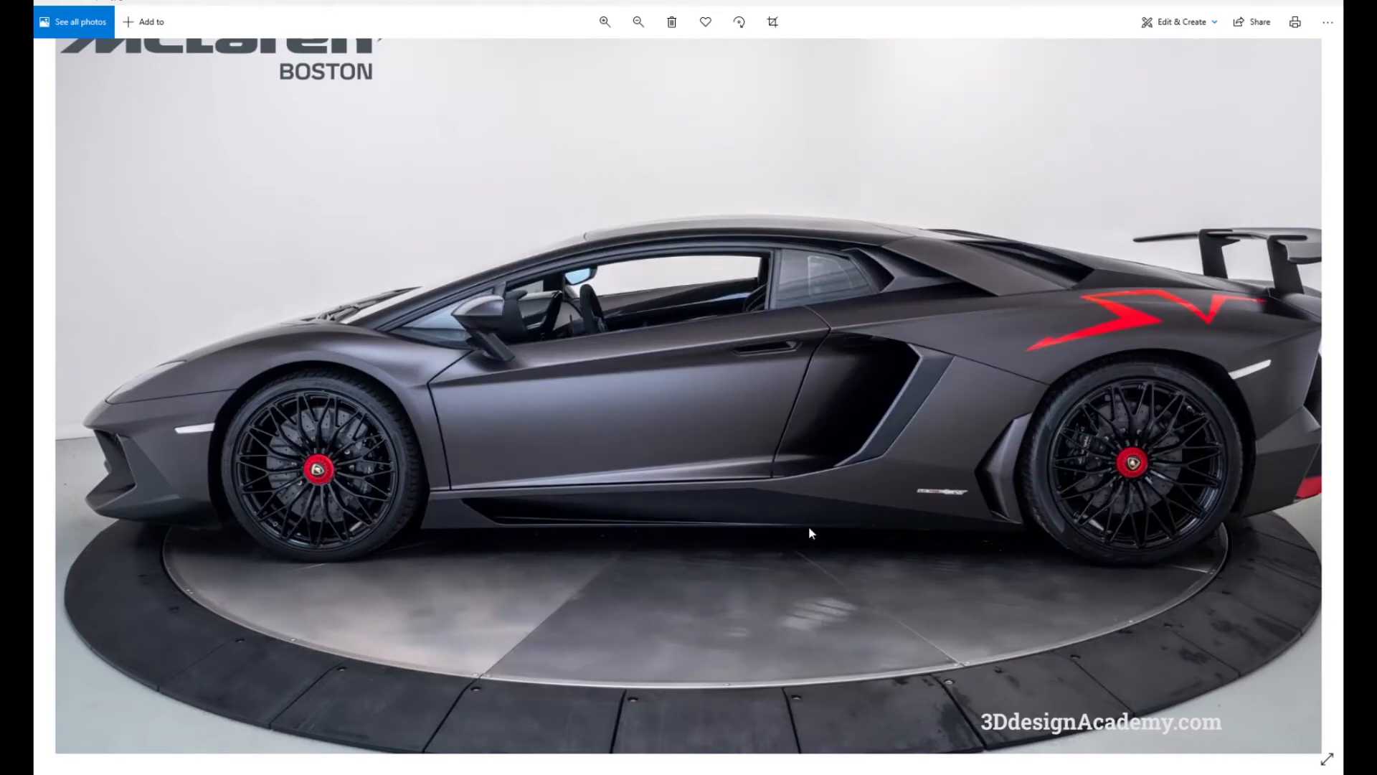
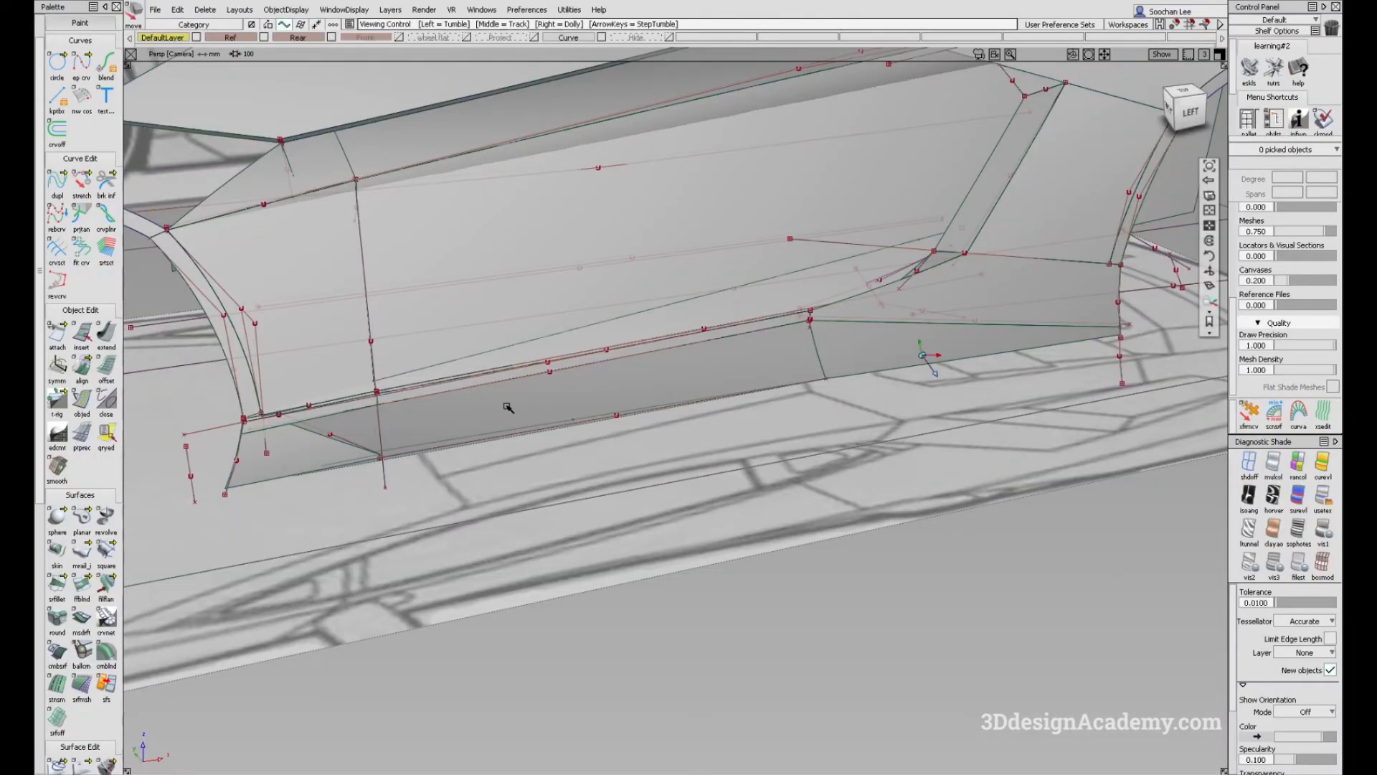
# Step: Examine the lower sill panels and the joint behind the door in the perspective and left views
pyautogui.keyDown('alt'); pyautogui.keyDown('shift'); pyautogui.moveTo(507, 405); pyautogui.dragTo(697, 407); pyautogui.keyUp('shift'); pyautogui.keyUp('alt')
pyautogui.keyDown('alt'); pyautogui.keyDown('shift'); pyautogui.moveTo(823, 383); pyautogui.dragTo(663, 449, button='right'); pyautogui.keyUp('shift'); pyautogui.keyUp('alt')
pyautogui.keyDown('alt'); pyautogui.keyDown('shift'); pyautogui.moveTo(663, 449); pyautogui.dragTo(738, 403); pyautogui.keyUp('shift'); pyautogui.keyUp('alt')
pyautogui.press('F6')
pyautogui.keyDown('alt'); pyautogui.keyDown('shift'); pyautogui.moveTo(893, 420); pyautogui.dragTo(808, 439, button='right'); pyautogui.keyUp('shift'); pyautogui.keyUp('alt')
pyautogui.keyDown('alt'); pyautogui.keyDown('shift'); pyautogui.click(1013, 395); pyautogui.keyUp('shift'); pyautogui.keyUp('alt')
pyautogui.keyDown('alt'); pyautogui.keyDown('shift'); pyautogui.moveTo(1013, 394); pyautogui.dragTo(1111, 367, button='right'); pyautogui.keyUp('shift'); pyautogui.keyUp('alt')
pyautogui.keyDown('alt'); pyautogui.keyDown('shift'); pyautogui.moveTo(1112, 367); pyautogui.dragTo(722, 363, button='middle'); pyautogui.keyUp('shift'); pyautogui.keyUp('alt')
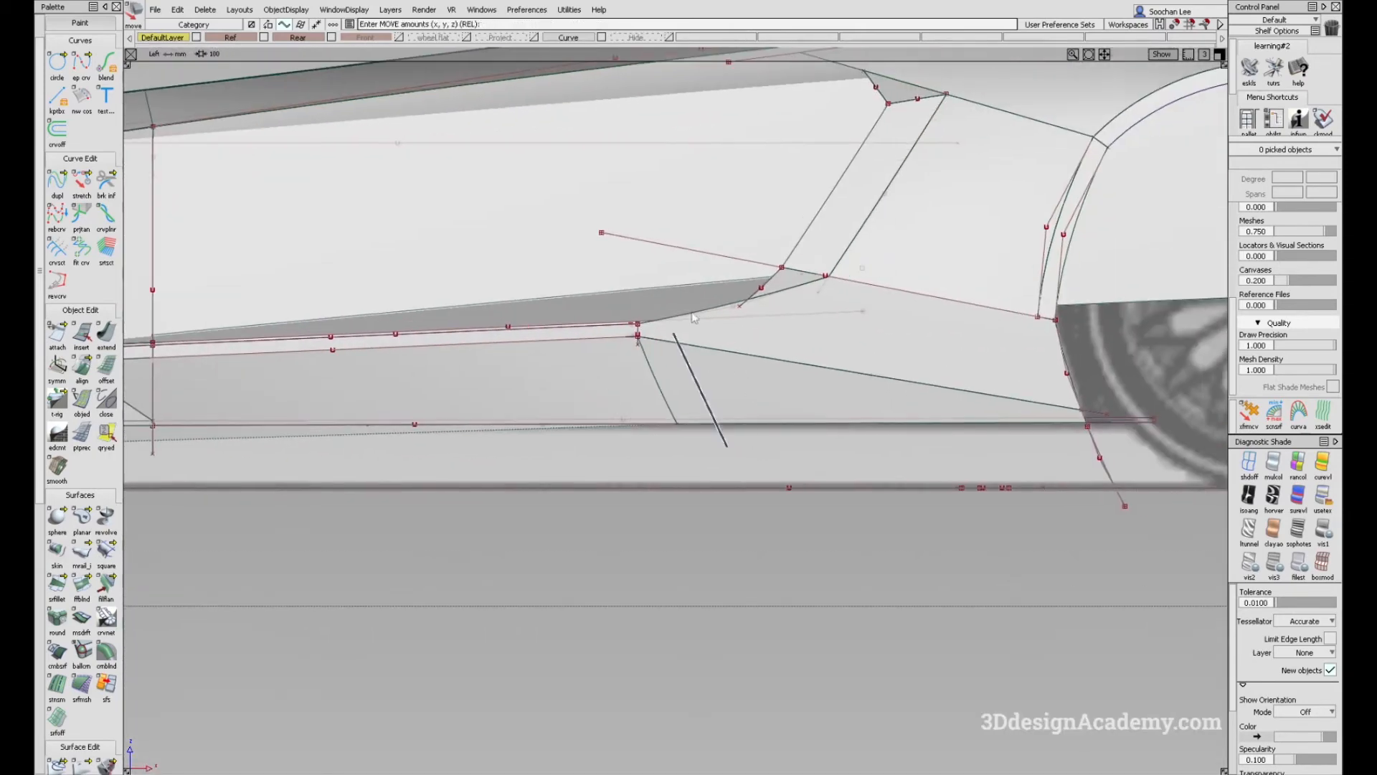
# Step: Start a degree 2 edit point curve snapped to the sill corner where the upper sill edges meet
pyautogui.click(84, 75)
pyautogui.press('F8')
pyautogui.keyDown('alt'); pyautogui.keyDown('shift'); pyautogui.moveTo(891, 357); pyautogui.dragTo(793, 339); pyautogui.keyUp('shift'); pyautogui.keyUp('alt')
pyautogui.keyDown('alt'); pyautogui.keyDown('shift'); pyautogui.moveTo(775, 359); pyautogui.dragTo(883, 323, button='right'); pyautogui.keyUp('shift'); pyautogui.keyUp('alt')
pyautogui.keyDown('alt'); pyautogui.keyDown('shift'); pyautogui.moveTo(882, 323); pyautogui.dragTo(688, 422); pyautogui.keyUp('shift'); pyautogui.keyUp('alt')
pyautogui.click(713, 389)
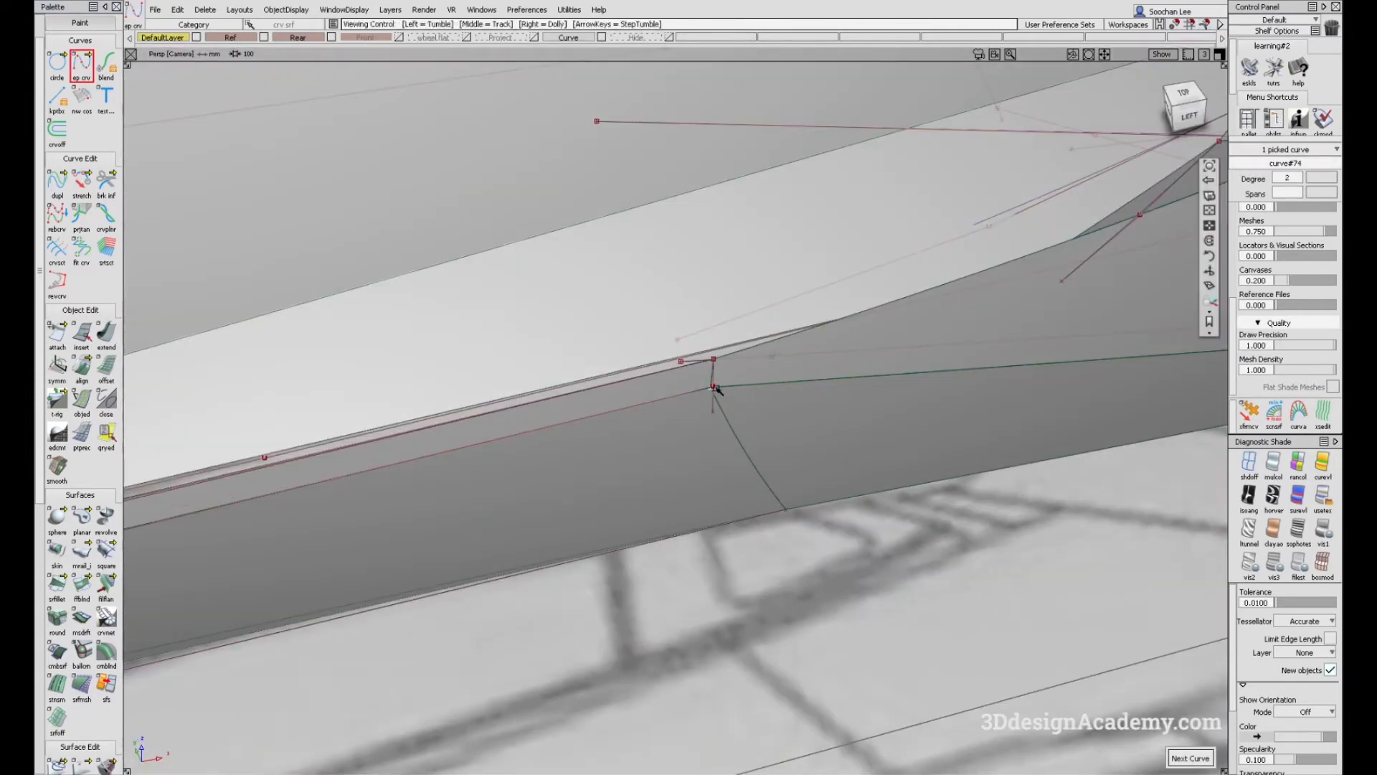
pyautogui.keyDown('alt'); pyautogui.keyDown('shift'); pyautogui.moveTo(717, 390); pyautogui.dragTo(713, 375, button='right'); pyautogui.keyUp('shift'); pyautogui.keyUp('alt')
pyautogui.keyDown('alt'); pyautogui.keyDown('shift'); pyautogui.moveTo(713, 375); pyautogui.dragTo(689, 411); pyautogui.keyUp('shift'); pyautogui.keyUp('alt')
pyautogui.keyDown('ctrl'); pyautogui.keyDown('alt'); pyautogui.click(684, 382); pyautogui.keyUp('alt'); pyautogui.keyUp('ctrl')
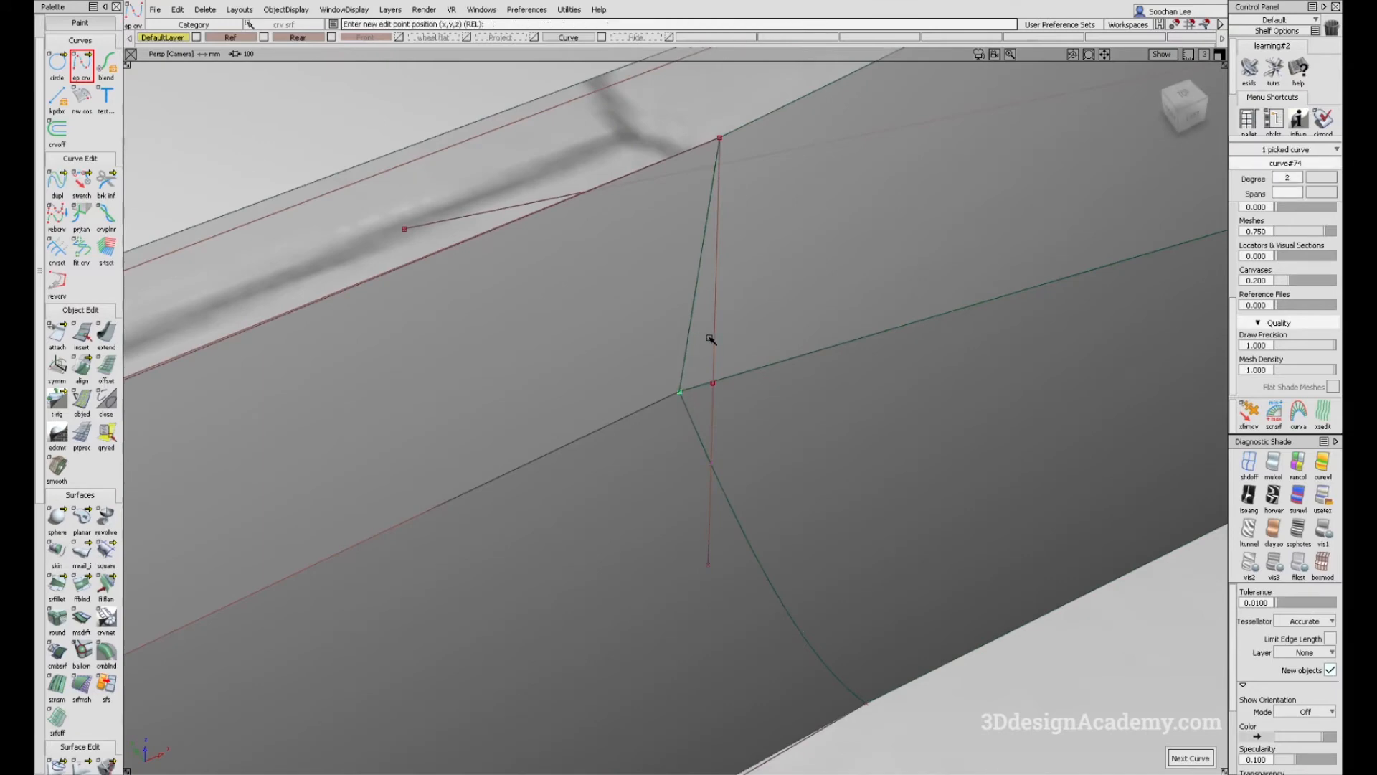
# Step: Place the curve's end diagonally below the sill's lower edge in the left view, checking the slant against the side reference photo
pyautogui.press('F6')
pyautogui.click(723, 439)
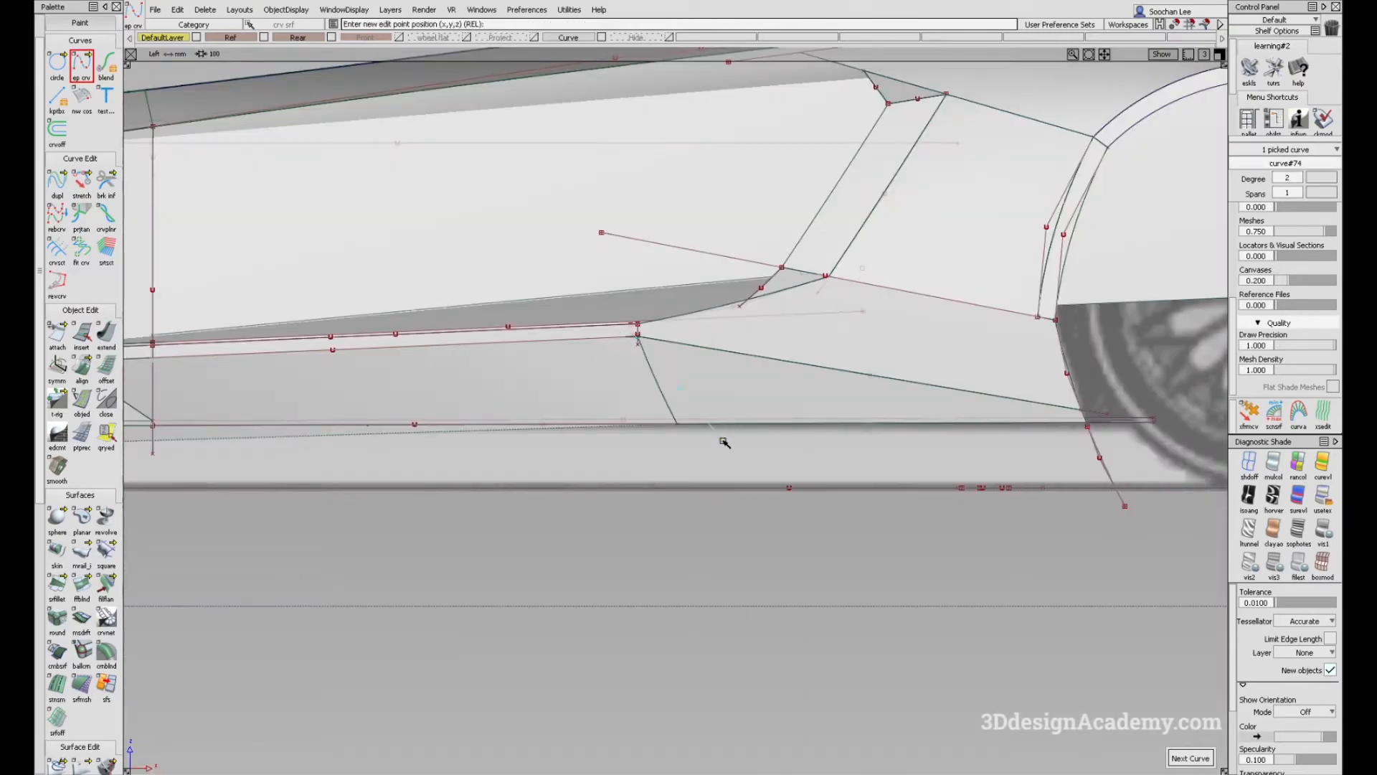
pyautogui.hotkey('alt', 'Tab')
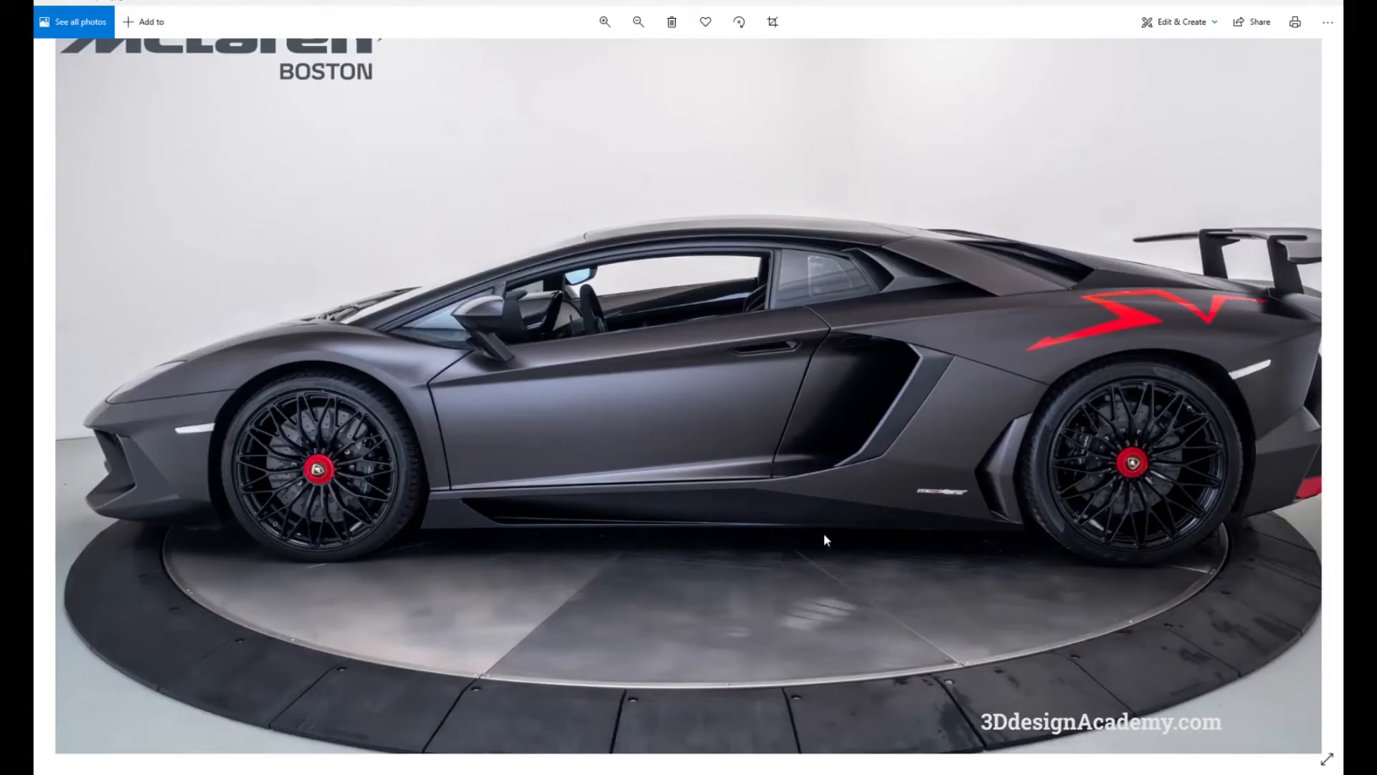
pyautogui.hotkey('alt', 'Tab')
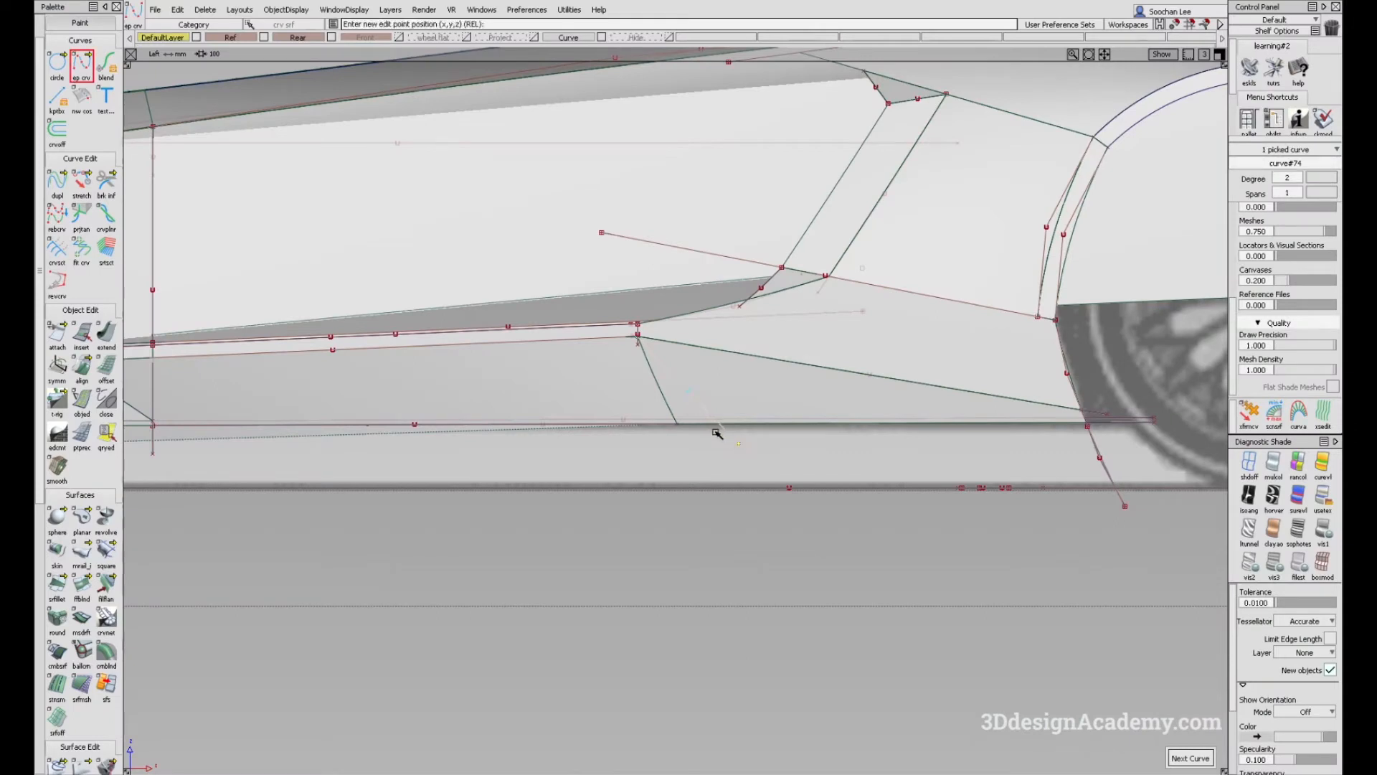
# Step: Project the new diagonal curve onto the rear sill surface in the left view
pyautogui.scroll(-1, 57, 725)
pyautogui.click(58, 726)
pyautogui.click(688, 391)
pyautogui.click(688, 391)
pyautogui.press('space')
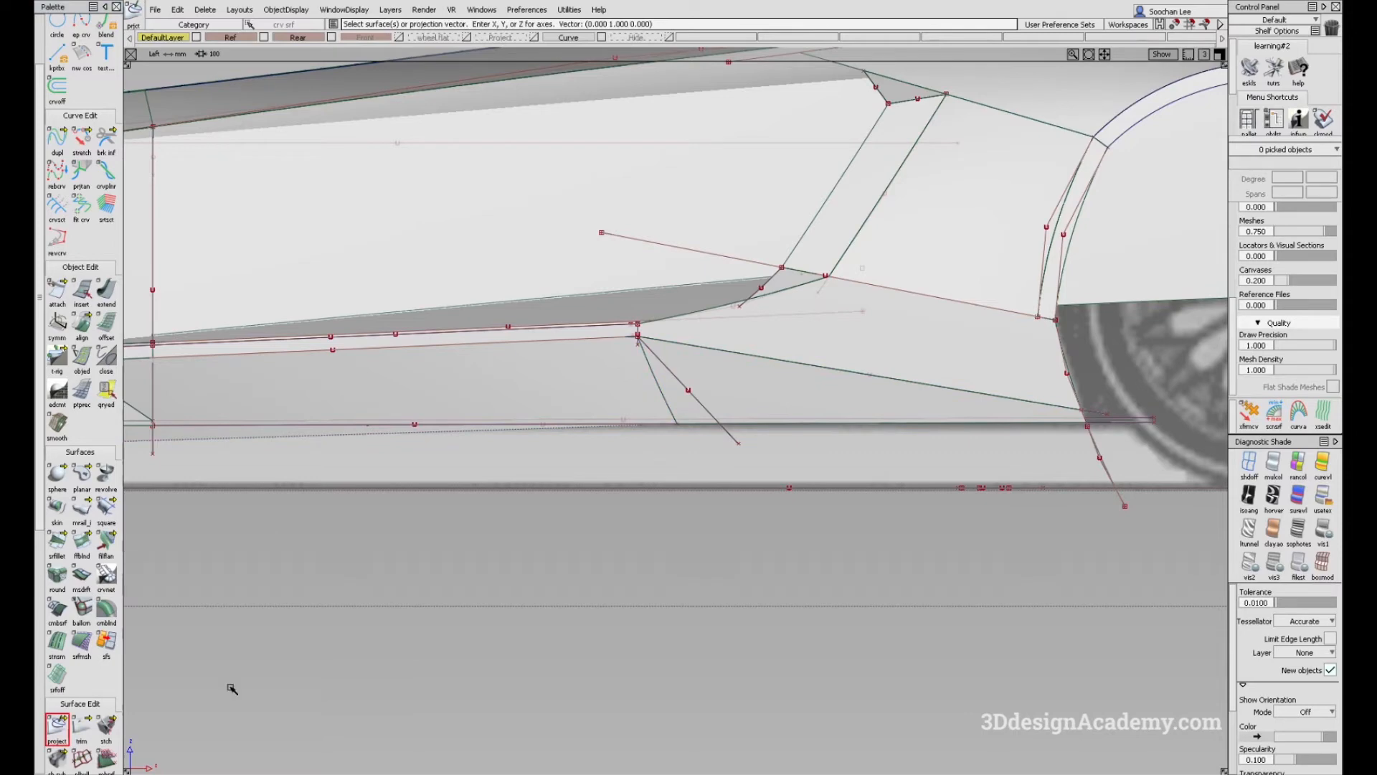
# Step: Trim the rear sill surface along the projected curve and delete the long sill surface in front of it
pyautogui.press('F8')
pyautogui.click(79, 726)
pyautogui.keyDown('alt'); pyautogui.keyDown('shift'); pyautogui.moveTo(866, 485); pyautogui.dragTo(650, 482); pyautogui.keyUp('shift'); pyautogui.keyUp('alt')
pyautogui.click(559, 569)
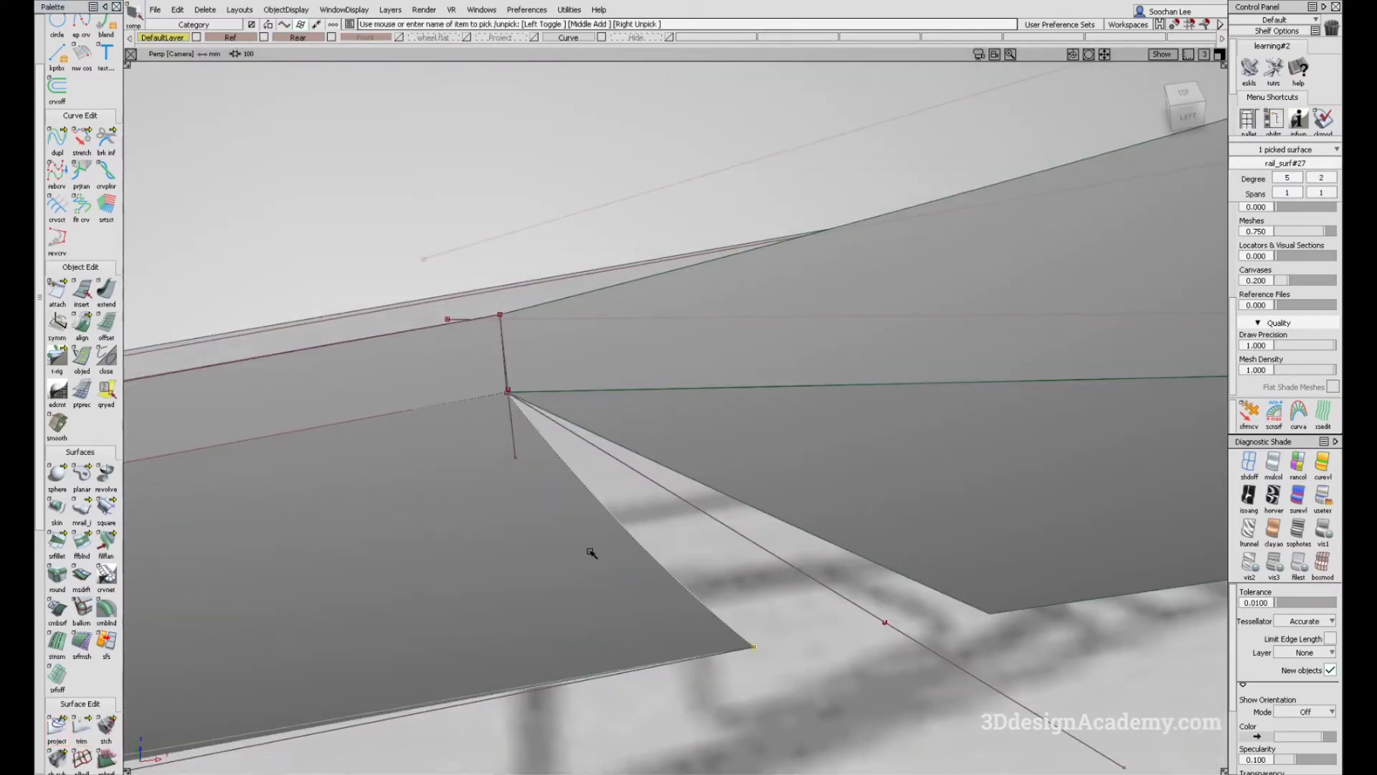
pyautogui.press('Delete')
pyautogui.keyDown('alt'); pyautogui.keyDown('shift'); pyautogui.moveTo(745, 569); pyautogui.dragTo(700, 579); pyautogui.keyUp('shift'); pyautogui.keyUp('alt')
# Step: Rebuild the front sill surface as a rail surface from the upper sill edge along the trimmed rear edge
pyautogui.click(83, 523)
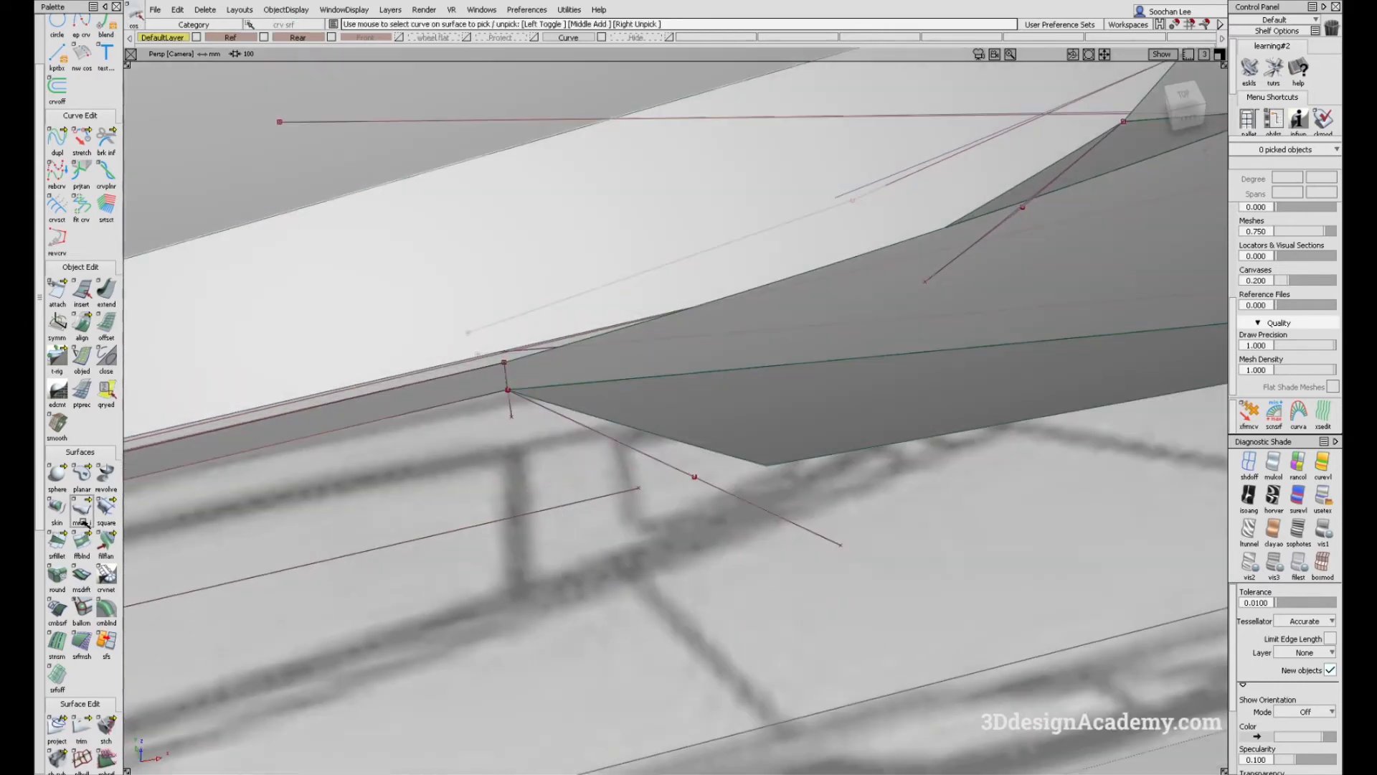
pyautogui.click(655, 435)
pyautogui.keyDown('alt'); pyautogui.keyDown('shift'); pyautogui.moveTo(655, 438); pyautogui.dragTo(578, 406); pyautogui.keyUp('shift'); pyautogui.keyUp('alt')
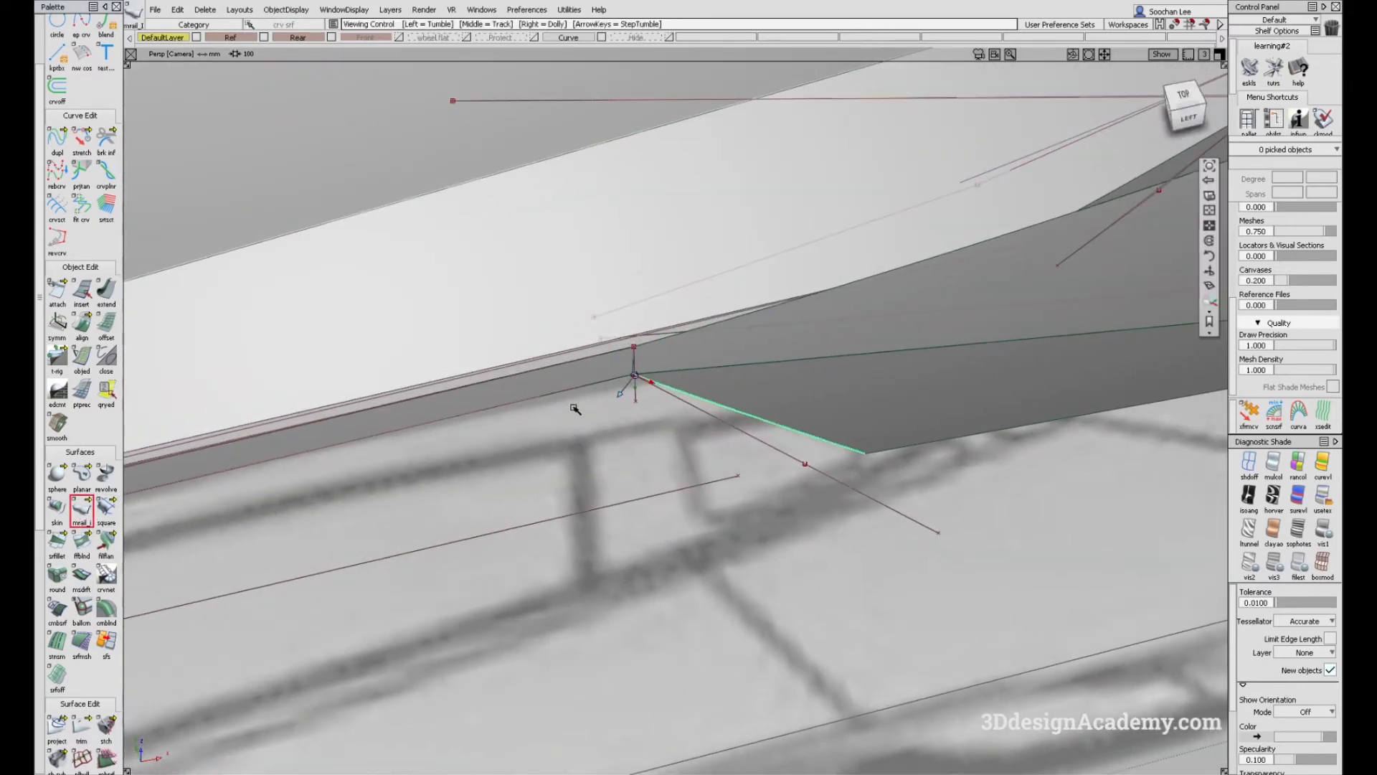
pyautogui.click(577, 392)
pyautogui.click(593, 412)
pyautogui.keyDown('alt'); pyautogui.keyDown('shift'); pyautogui.moveTo(674, 443); pyautogui.dragTo(497, 429, button='right'); pyautogui.keyUp('shift'); pyautogui.keyUp('alt')
pyautogui.moveTo(434, 422)
pyautogui.keyDown('alt'); pyautogui.keyDown('shift'); pyautogui.mouseDown()
pyautogui.moveTo(420, 479)
pyautogui.moveTo(452, 430)
pyautogui.mouseUp(); pyautogui.keyUp('shift'); pyautogui.keyUp('alt')
pyautogui.keyDown('alt'); pyautogui.keyDown('shift'); pyautogui.moveTo(452, 431); pyautogui.dragTo(573, 422, button='right'); pyautogui.keyUp('shift'); pyautogui.keyUp('alt')
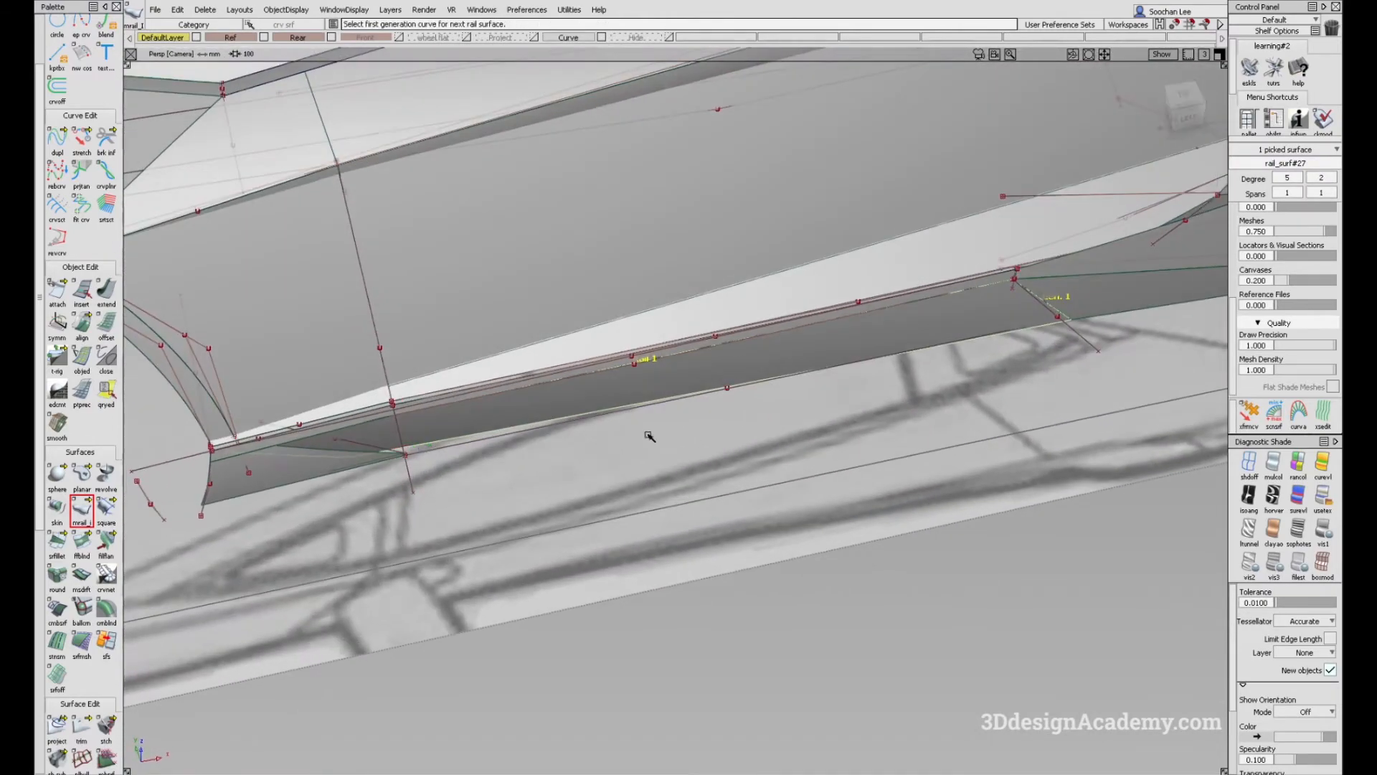
# Step: Project the horizontal sill curve fit_curve#42 onto the rebuilt surface in the left view and trim the surface along it
pyautogui.keyDown('ctrl'); pyautogui.keyDown('shift'); pyautogui.moveTo(784, 402); pyautogui.dragTo(784, 495); pyautogui.keyUp('shift'); pyautogui.keyUp('ctrl')
pyautogui.press('F6')
pyautogui.keyDown('alt'); pyautogui.keyDown('shift'); pyautogui.click(710, 437); pyautogui.keyUp('shift'); pyautogui.keyUp('alt')
pyautogui.keyDown('alt'); pyautogui.keyDown('shift'); pyautogui.moveTo(710, 437); pyautogui.dragTo(840, 409, button='right'); pyautogui.keyUp('shift'); pyautogui.keyUp('alt')
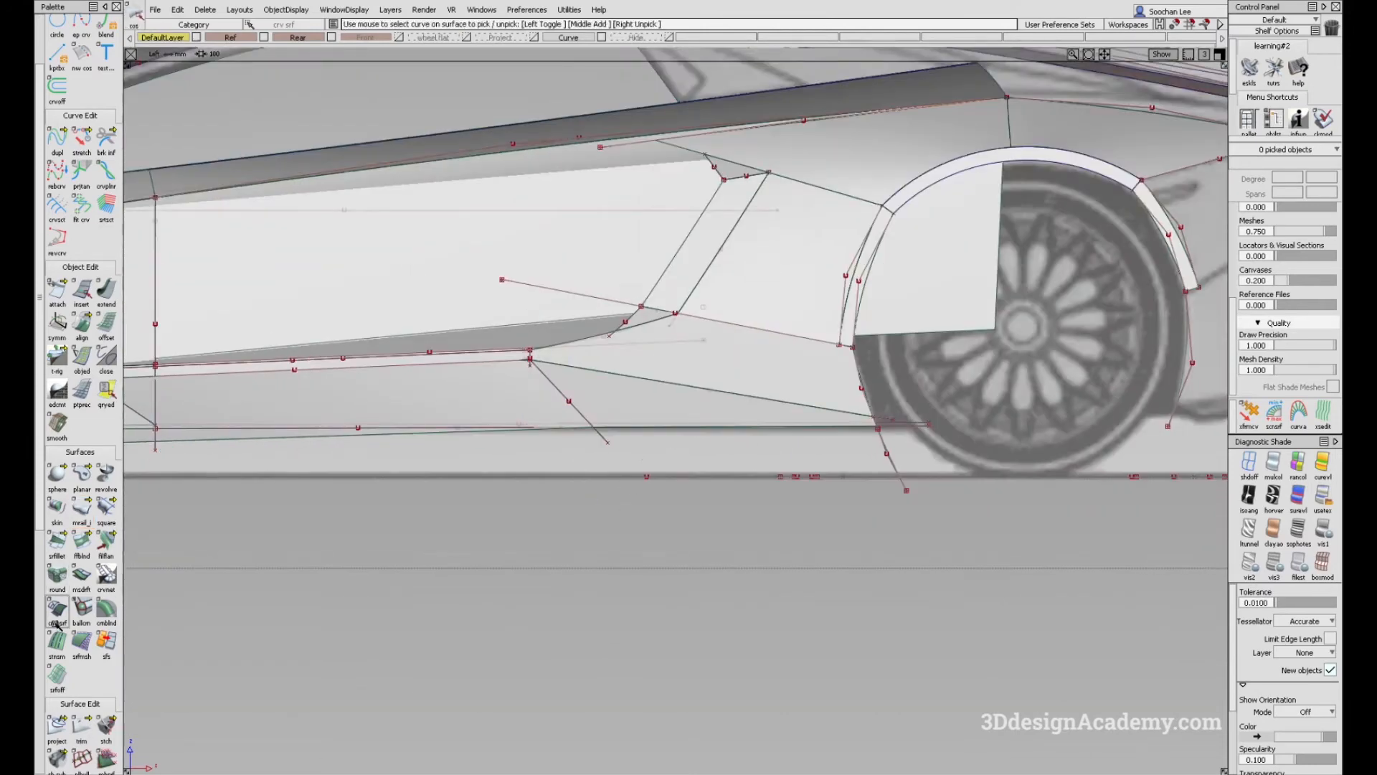
pyautogui.click(57, 719)
pyautogui.click(488, 439)
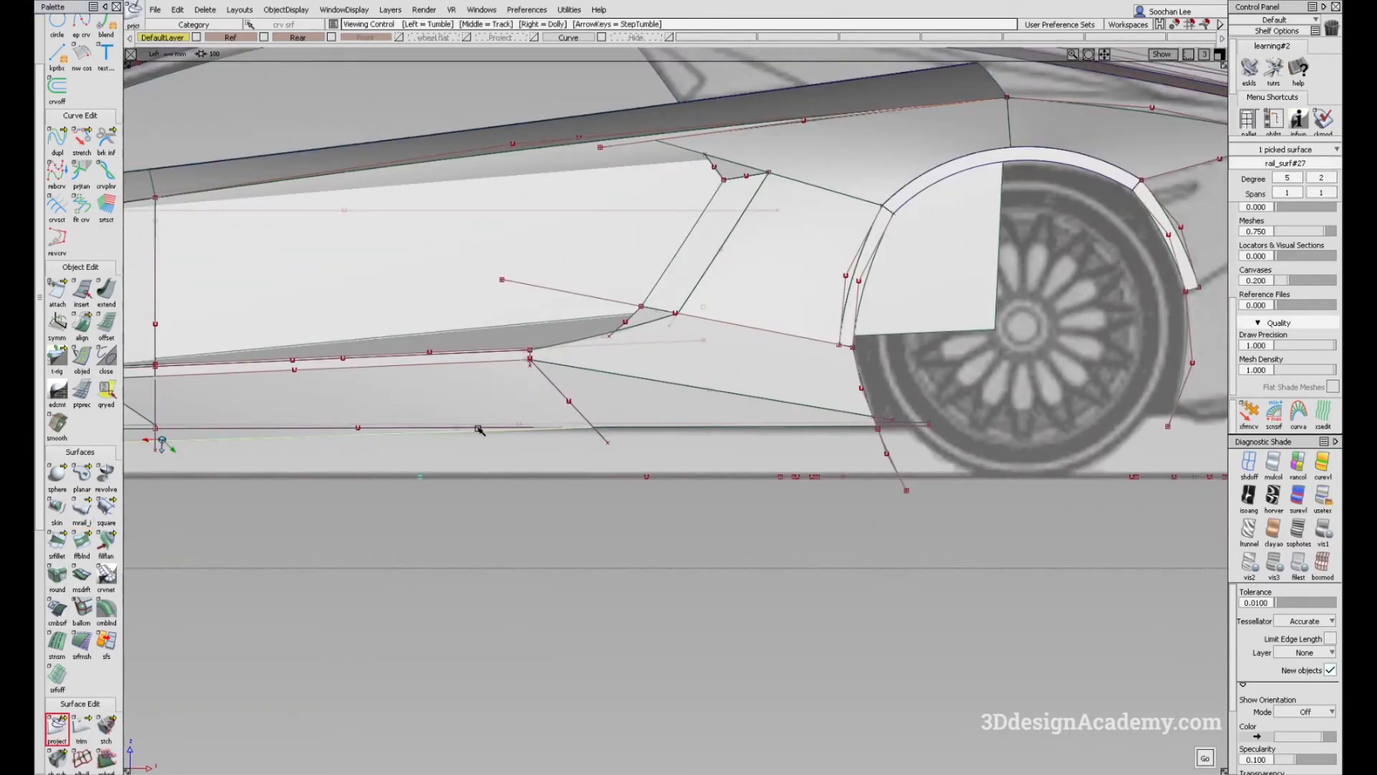
pyautogui.keyDown('alt'); pyautogui.keyDown('shift'); pyautogui.moveTo(480, 429); pyautogui.dragTo(673, 420, button='middle'); pyautogui.keyUp('shift'); pyautogui.keyUp('alt')
pyautogui.click(591, 422)
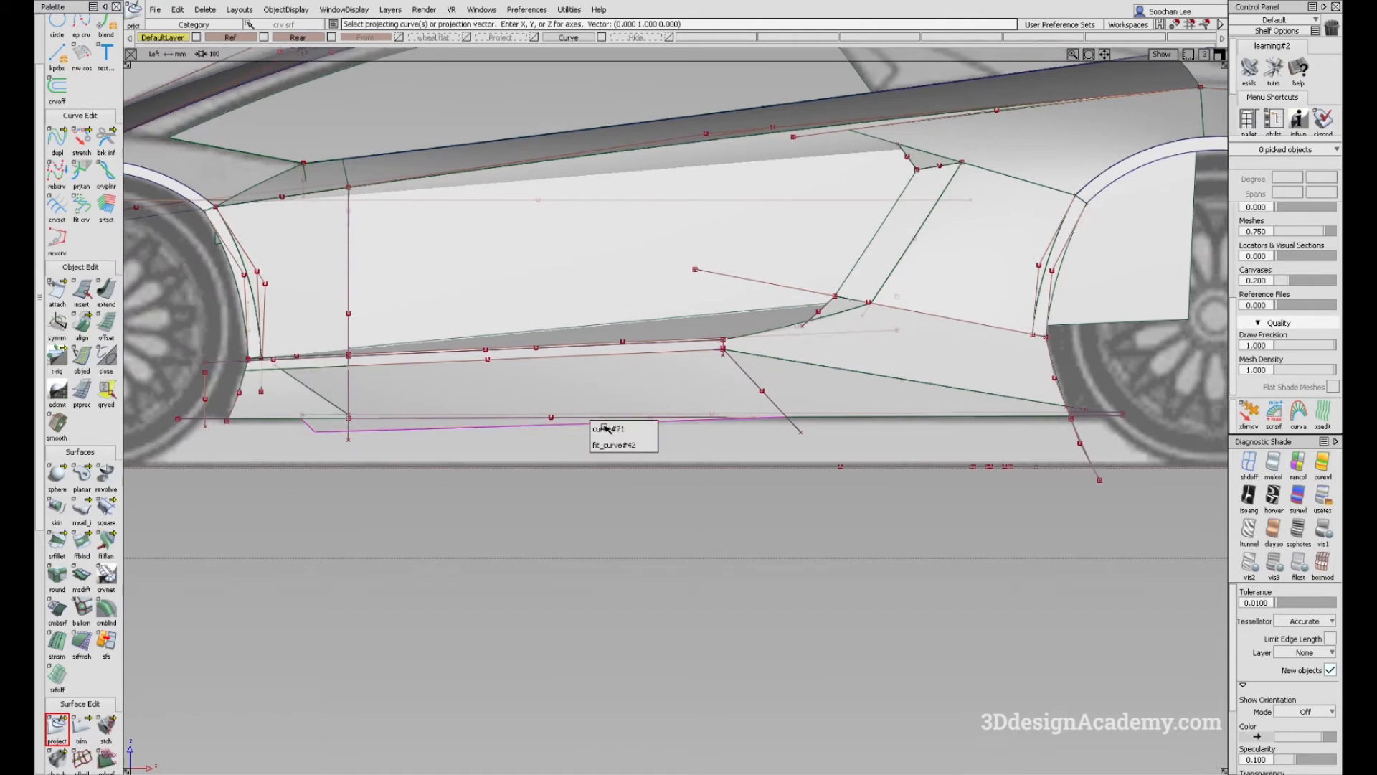
pyautogui.click(610, 444)
pyautogui.click(89, 725)
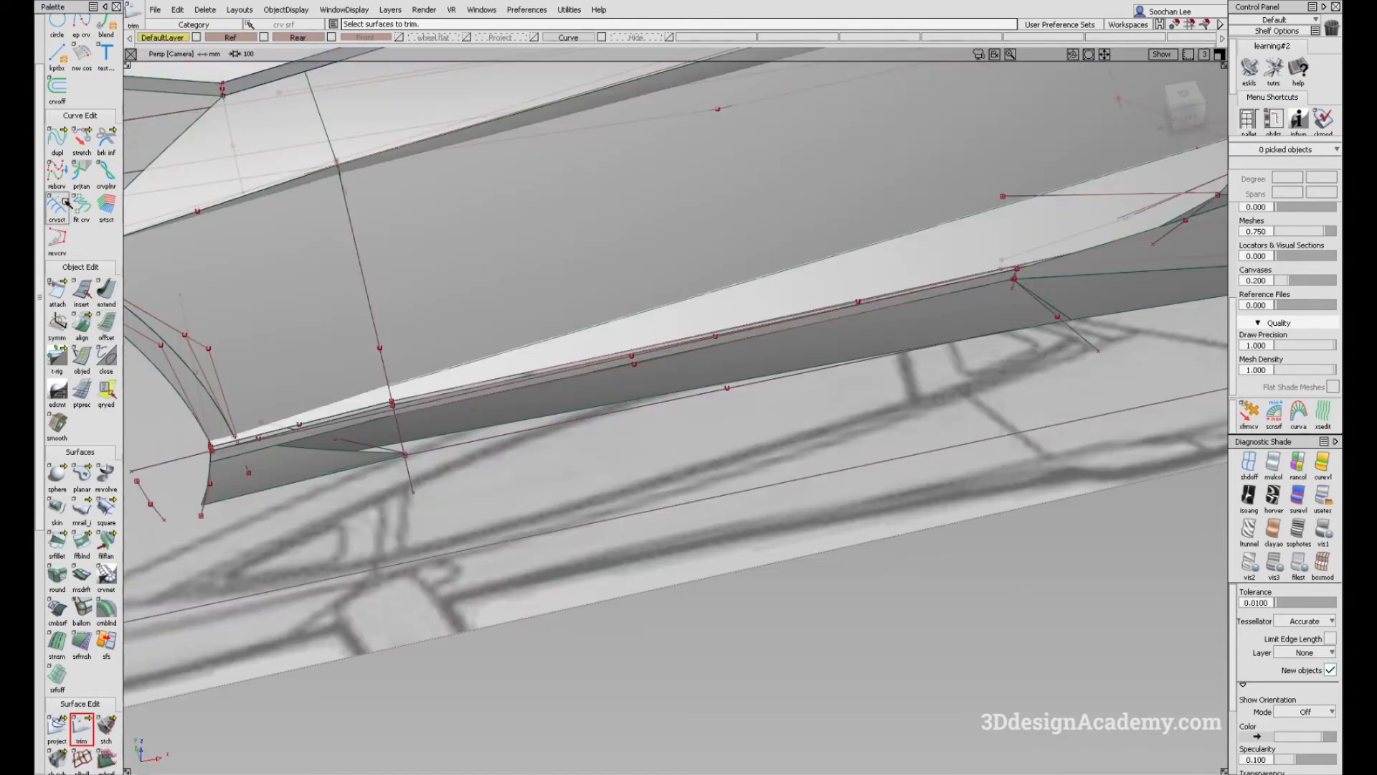
# Step: Stretch the rear end of the horizontal sill curve onto the diagonal edge with curve snapping, hiding the shading meanwhile
pyautogui.click(81, 139)
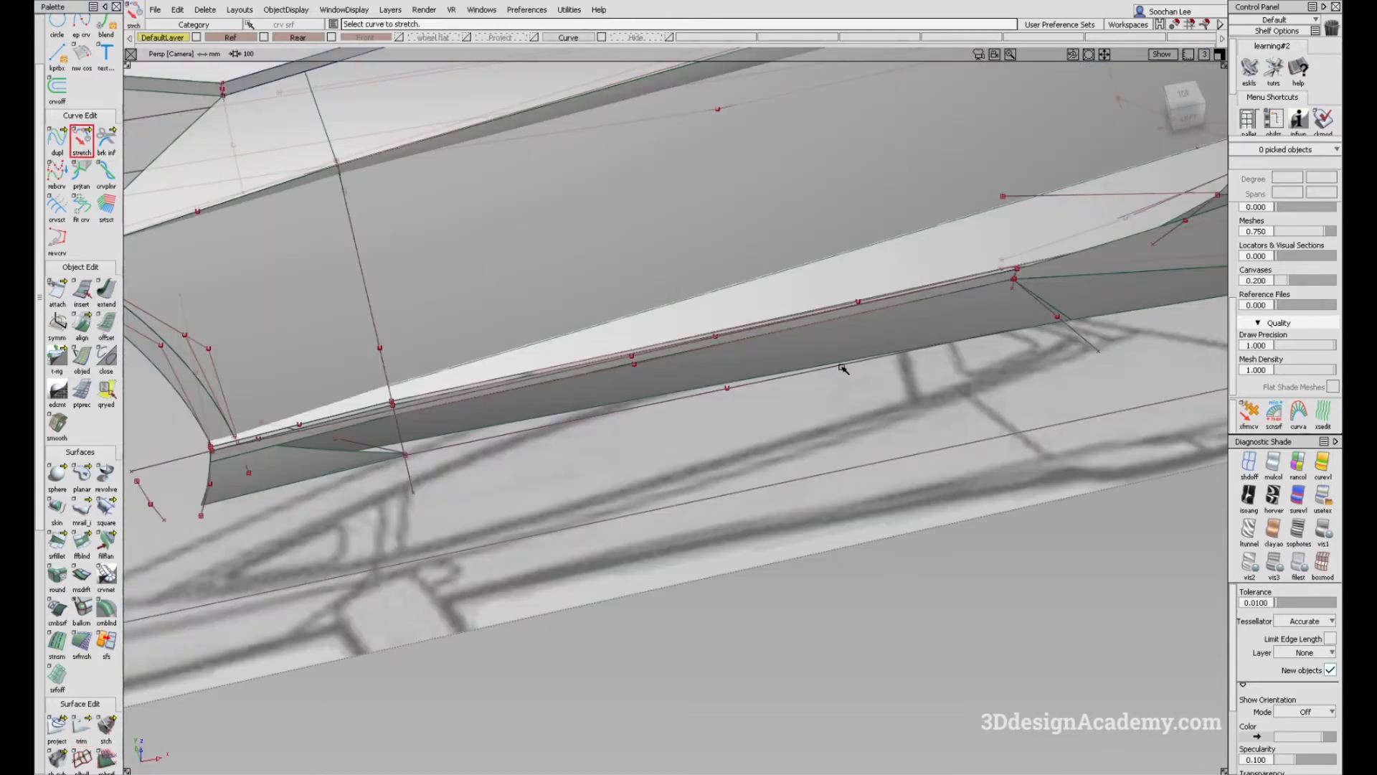
pyautogui.keyDown('alt'); pyautogui.keyDown('shift'); pyautogui.moveTo(824, 370); pyautogui.dragTo(698, 396, button='middle'); pyautogui.keyUp('shift'); pyautogui.keyUp('alt')
pyautogui.keyDown('alt'); pyautogui.keyDown('shift'); pyautogui.moveTo(924, 388); pyautogui.dragTo(980, 420); pyautogui.keyUp('shift'); pyautogui.keyUp('alt')
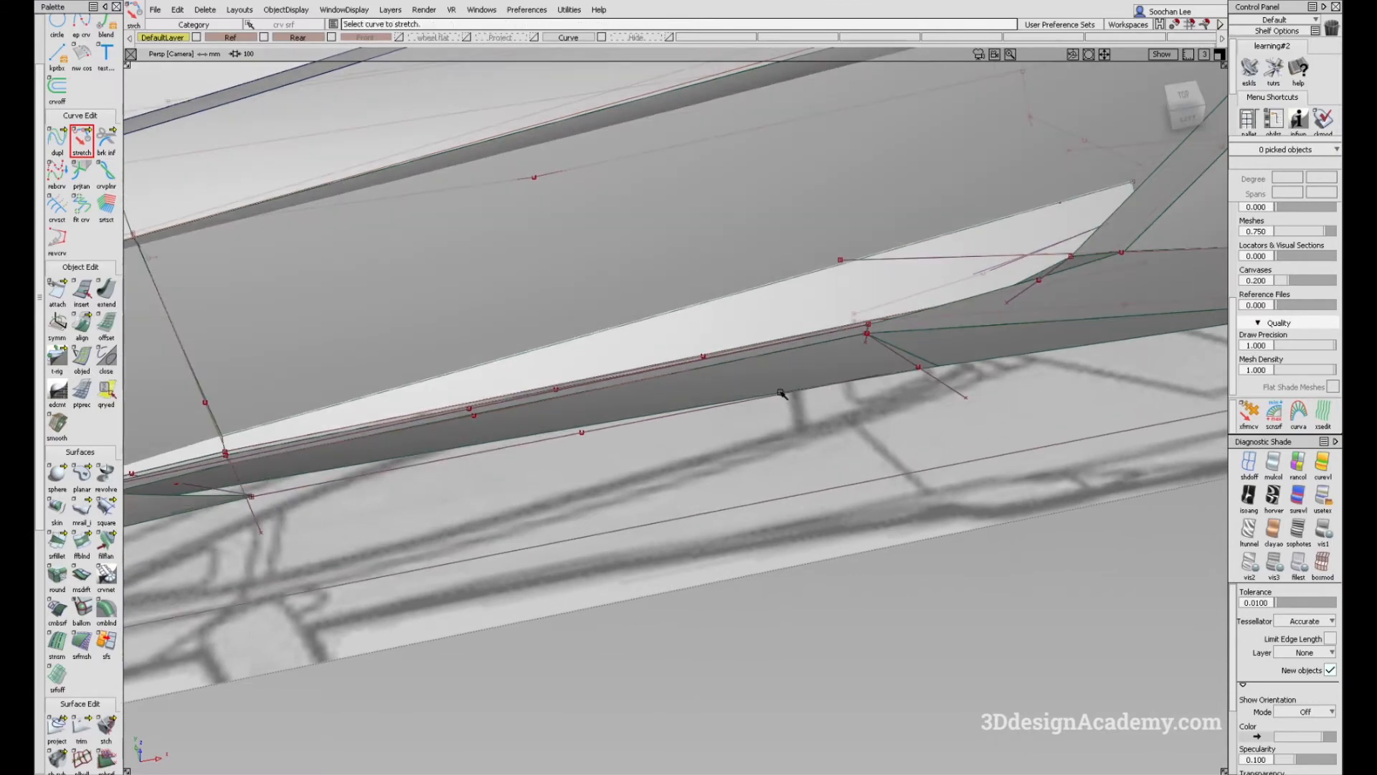
pyautogui.click(1252, 460)
pyautogui.keyDown('alt'); pyautogui.keyDown('shift'); pyautogui.moveTo(887, 383); pyautogui.dragTo(888, 373); pyautogui.keyUp('shift'); pyautogui.keyUp('alt')
pyautogui.click(888, 371)
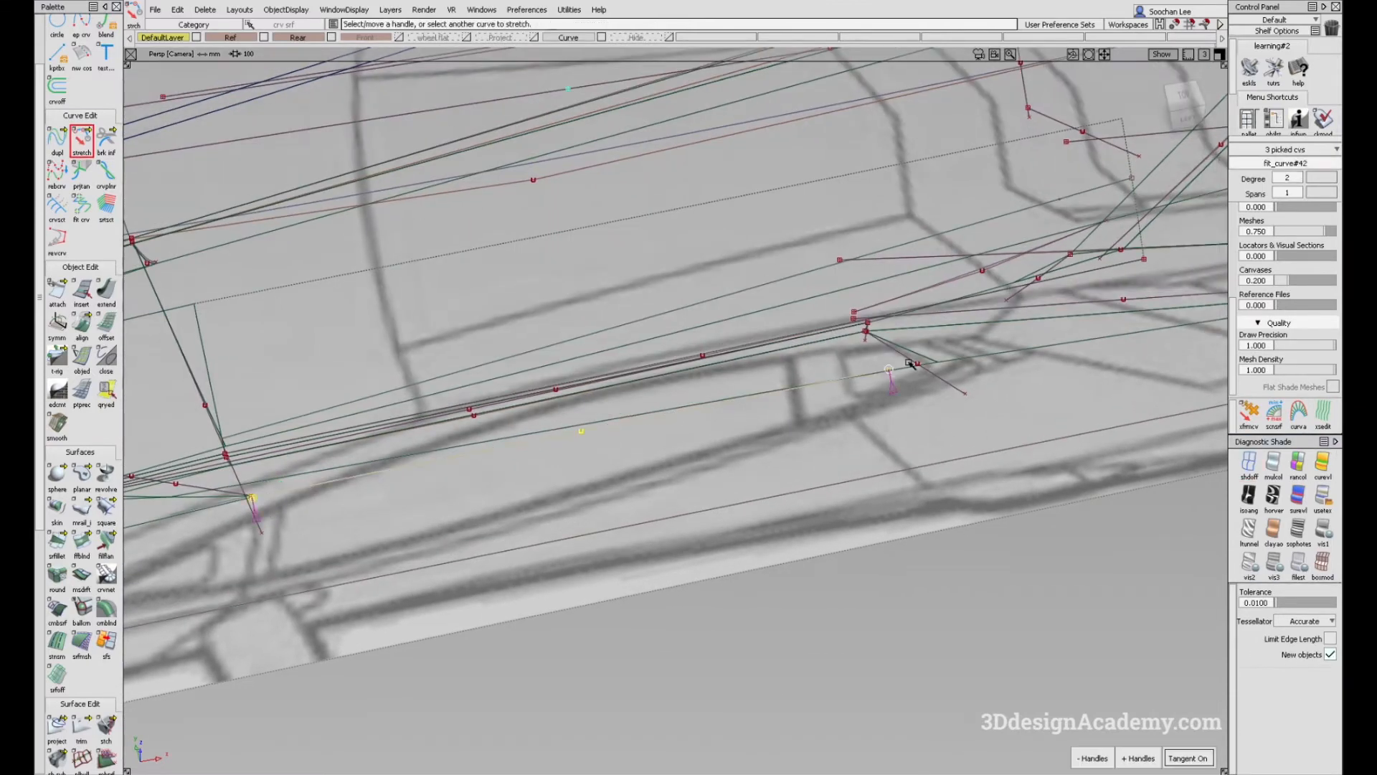
pyautogui.keyDown('ctrl'); pyautogui.click(929, 360); pyautogui.keyUp('ctrl')
pyautogui.moveTo(992, 390)
pyautogui.keyDown('alt'); pyautogui.keyDown('shift'); pyautogui.mouseDown()
pyautogui.moveTo(991, 403)
pyautogui.moveTo(959, 363)
pyautogui.mouseUp(); pyautogui.keyUp('shift'); pyautogui.keyUp('alt')
pyautogui.click(966, 473)
pyautogui.click(1274, 465)
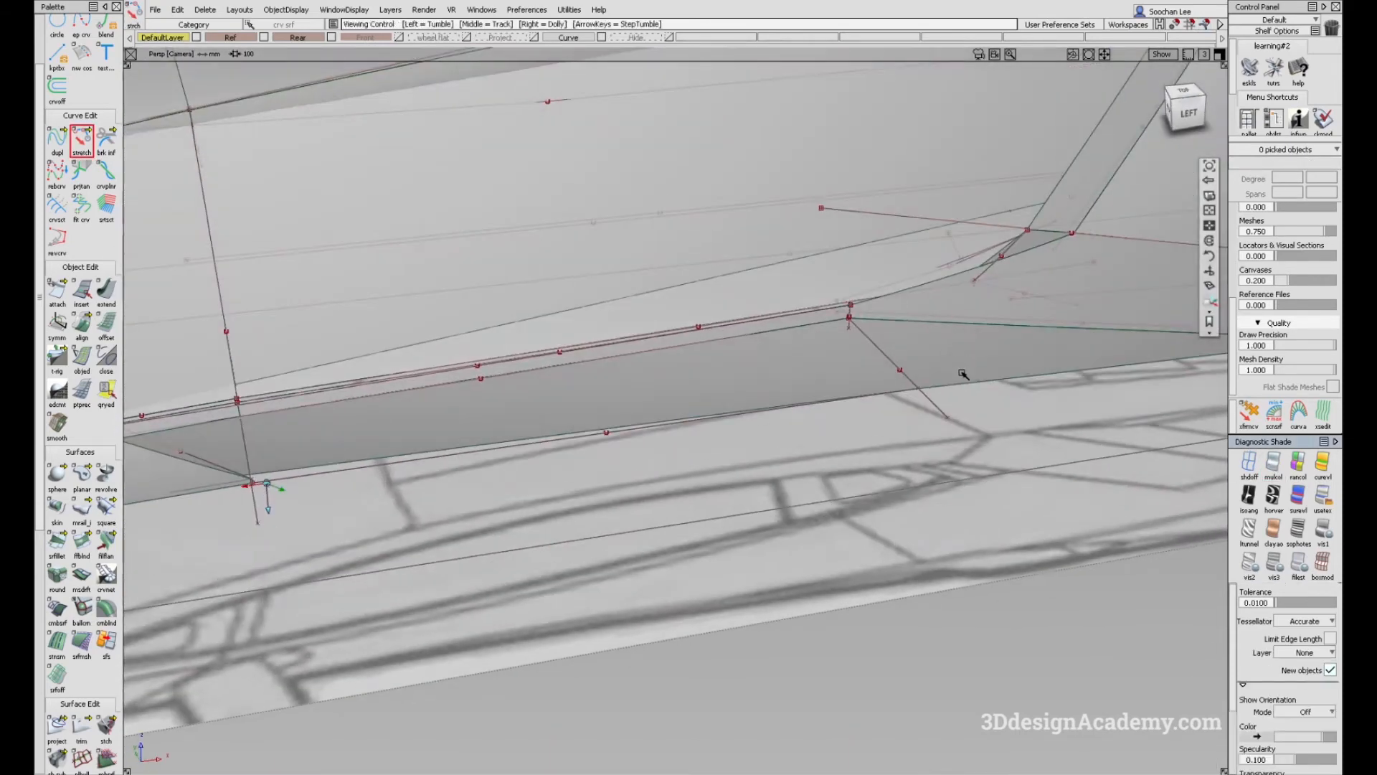
# Step: Inspect both lower corners of the sill surface in perspective and compare the sill with the side reference photo
pyautogui.keyDown('alt'); pyautogui.keyDown('shift'); pyautogui.moveTo(896, 383); pyautogui.dragTo(937, 369, button='middle'); pyautogui.keyUp('shift'); pyautogui.keyUp('alt')
pyautogui.keyDown('alt'); pyautogui.keyDown('shift'); pyautogui.moveTo(743, 413); pyautogui.dragTo(724, 416); pyautogui.keyUp('shift'); pyautogui.keyUp('alt')
pyautogui.keyDown('alt'); pyautogui.keyDown('shift'); pyautogui.click(287, 485); pyautogui.keyUp('shift'); pyautogui.keyUp('alt')
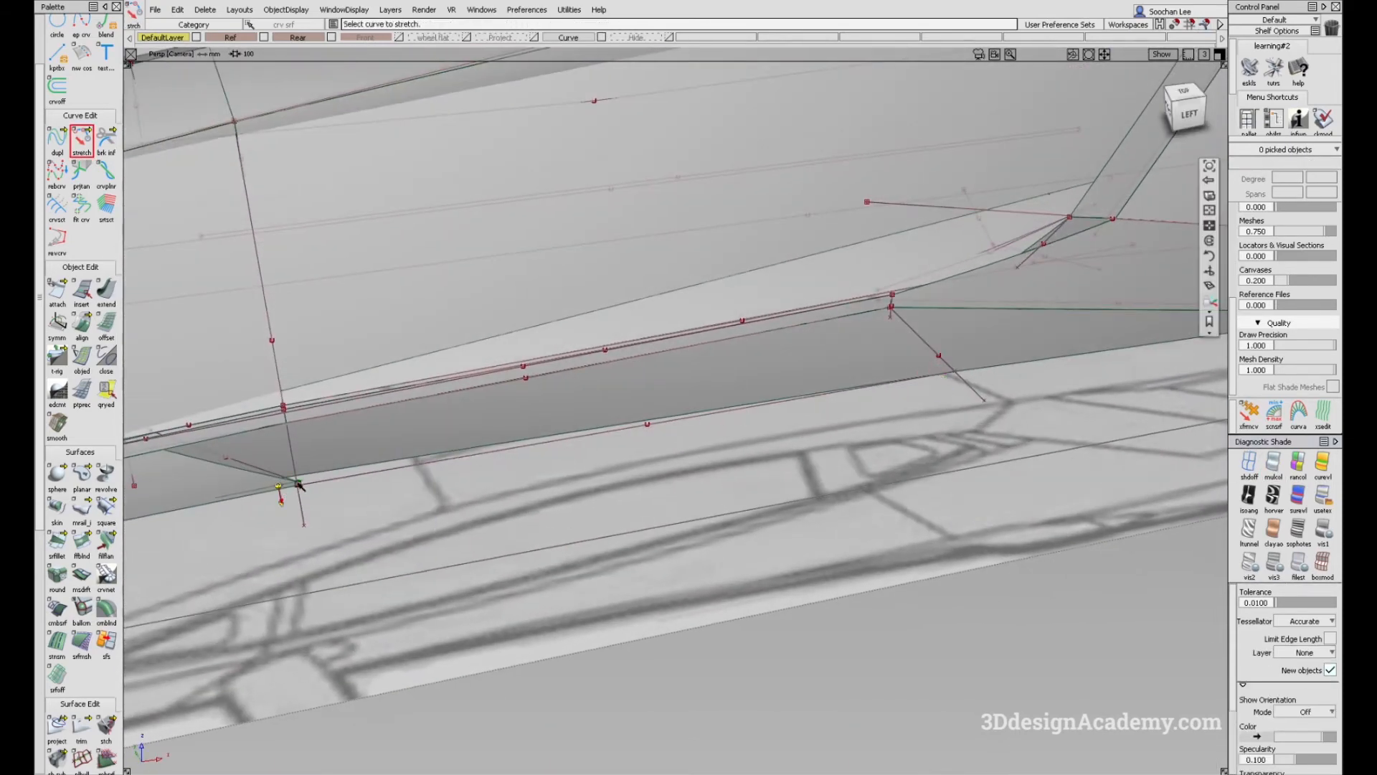
pyautogui.keyDown('alt'); pyautogui.keyDown('shift'); pyautogui.moveTo(559, 452); pyautogui.dragTo(639, 447, button='right'); pyautogui.keyUp('shift'); pyautogui.keyUp('alt')
pyautogui.keyDown('alt'); pyautogui.keyDown('shift'); pyautogui.moveTo(937, 400); pyautogui.dragTo(811, 430, button='middle'); pyautogui.keyUp('shift'); pyautogui.keyUp('alt')
pyautogui.keyDown('alt'); pyautogui.keyDown('shift'); pyautogui.click(908, 385); pyautogui.keyUp('shift'); pyautogui.keyUp('alt')
pyautogui.keyDown('alt'); pyautogui.keyDown('shift'); pyautogui.moveTo(908, 385); pyautogui.dragTo(994, 362, button='right'); pyautogui.keyUp('shift'); pyautogui.keyUp('alt')
pyautogui.keyDown('alt'); pyautogui.keyDown('shift'); pyautogui.moveTo(925, 391); pyautogui.dragTo(915, 411); pyautogui.keyUp('shift'); pyautogui.keyUp('alt')
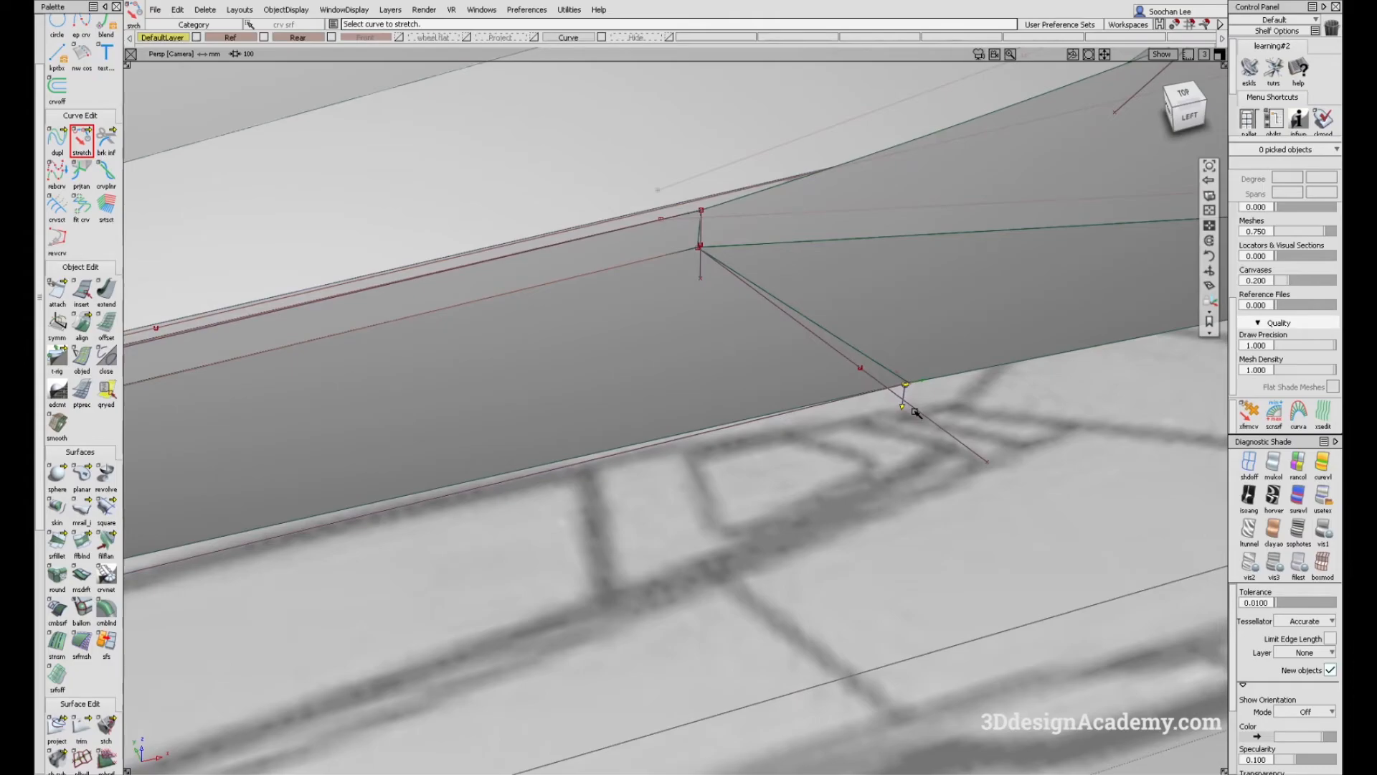
pyautogui.hotkey('alt', 'Tab')
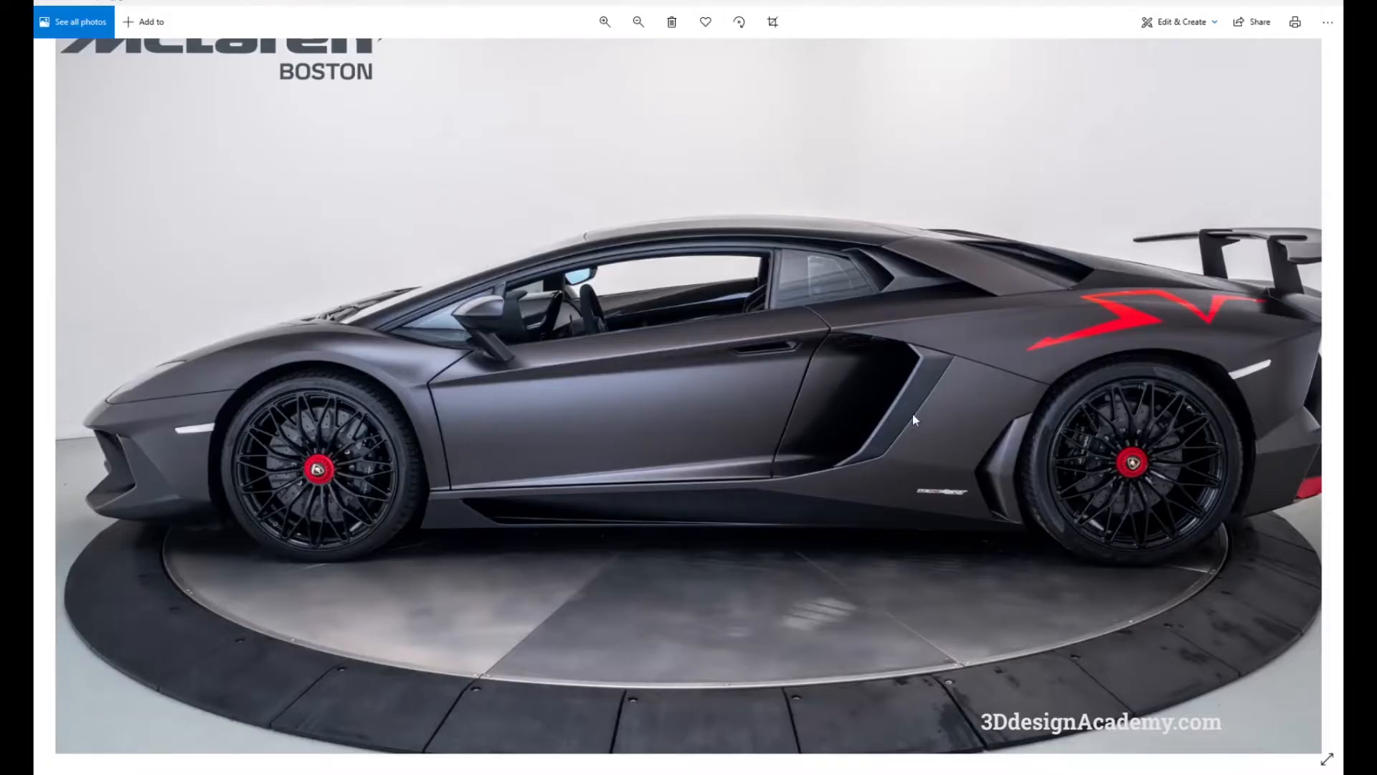
pyautogui.hotkey('alt', 'Tab')
# Step: Set up a birail with one generation curve and two rails, using the horizontal sill curve as the generation curve
pyautogui.keyDown('alt'); pyautogui.keyDown('shift'); pyautogui.moveTo(566, 437); pyautogui.dragTo(496, 459, button='right'); pyautogui.keyUp('shift'); pyautogui.keyUp('alt')
pyautogui.keyDown('alt'); pyautogui.keyDown('shift'); pyautogui.moveTo(532, 478); pyautogui.dragTo(689, 412, button='middle'); pyautogui.keyUp('shift'); pyautogui.keyUp('alt')
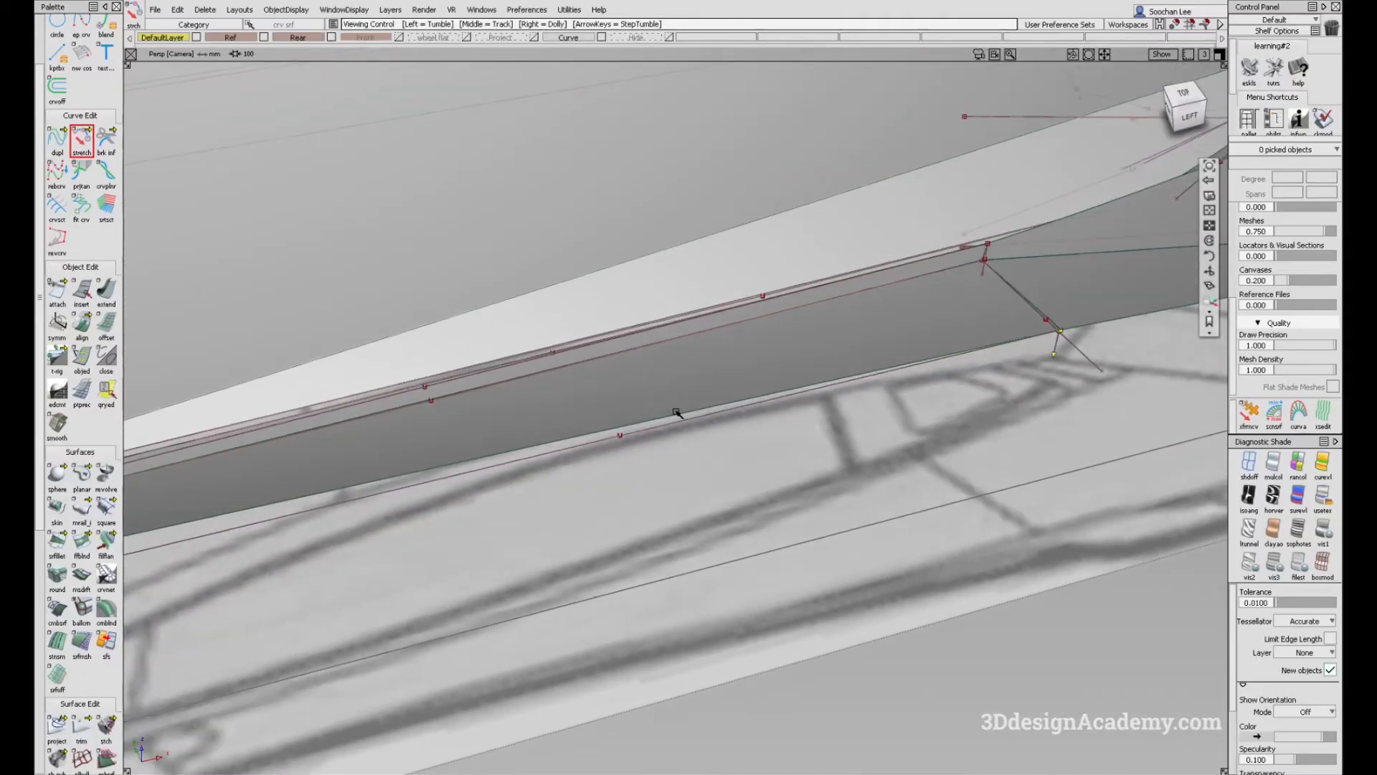
pyautogui.keyDown('alt'); pyautogui.keyDown('shift'); pyautogui.moveTo(381, 493); pyautogui.dragTo(460, 457, button='middle'); pyautogui.keyUp('shift'); pyautogui.keyUp('alt')
pyautogui.keyDown('alt'); pyautogui.keyDown('shift'); pyautogui.moveTo(460, 457); pyautogui.dragTo(524, 459); pyautogui.keyUp('shift'); pyautogui.keyUp('alt')
pyautogui.click(74, 514)
pyautogui.click(601, 616)
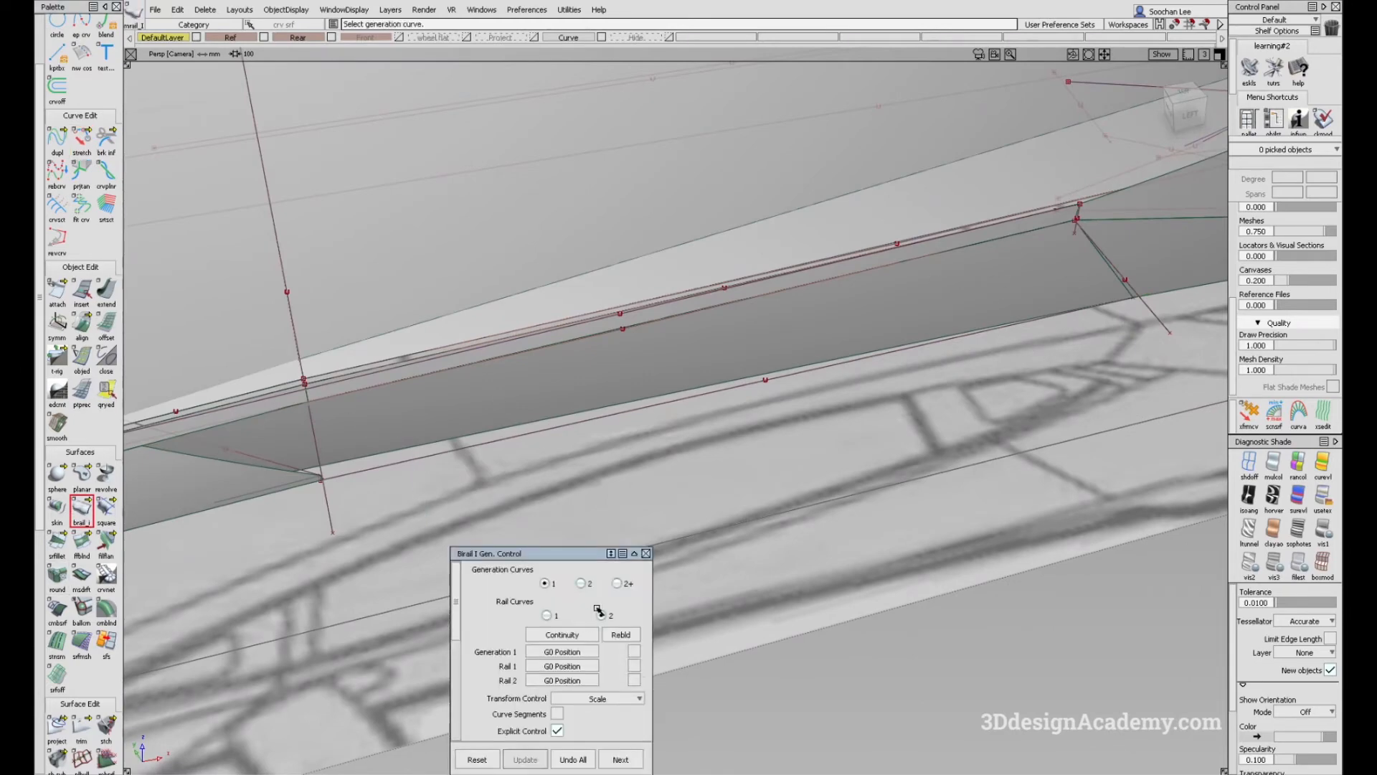
pyautogui.click(390, 466)
pyautogui.keyDown('alt'); pyautogui.keyDown('shift'); pyautogui.moveTo(323, 475); pyautogui.dragTo(399, 471, button='right'); pyautogui.keyUp('shift'); pyautogui.keyUp('alt')
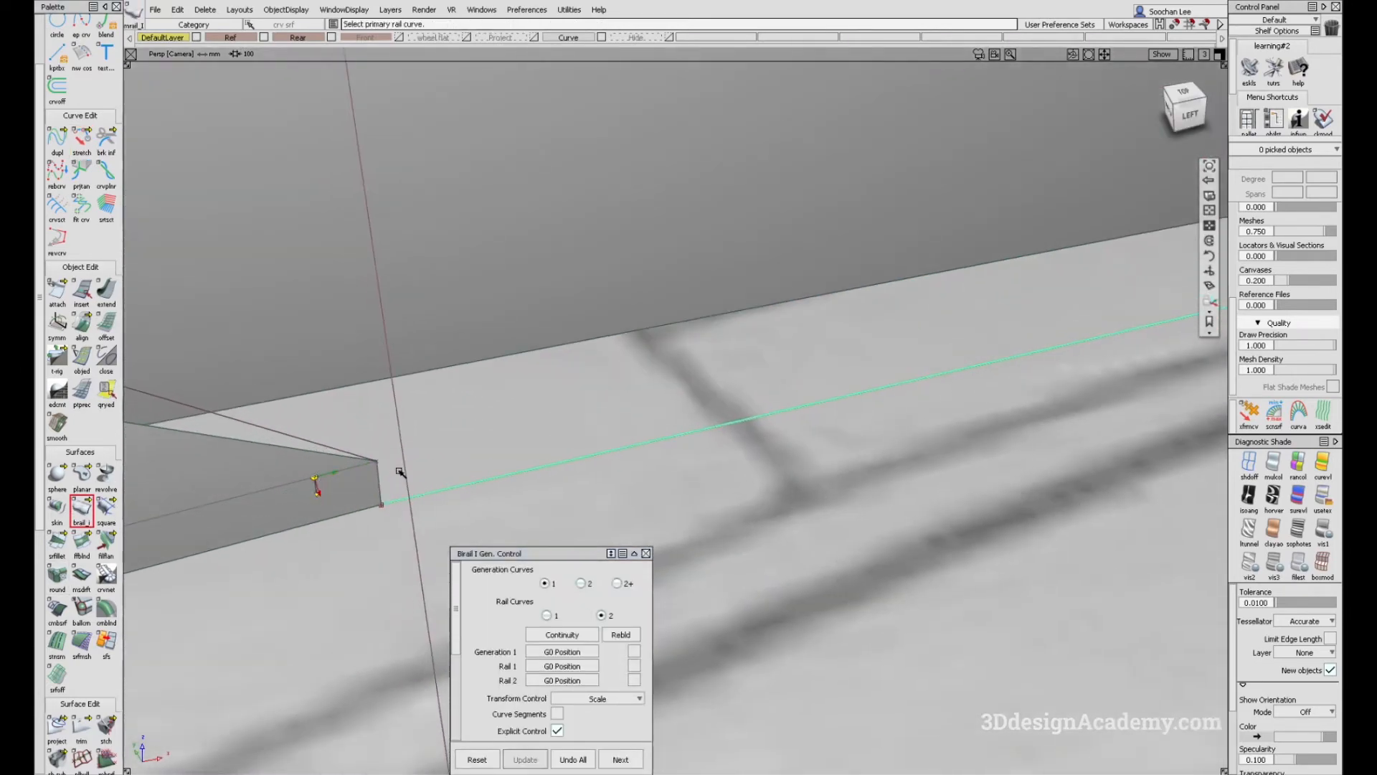
# Step: Build the birail surface with the front panel's short edge as primary rail and the rear surface's trim edge as secondary rail
pyautogui.click(378, 486)
pyautogui.keyDown('alt'); pyautogui.keyDown('shift'); pyautogui.moveTo(917, 381); pyautogui.dragTo(449, 480, button='right'); pyautogui.keyUp('shift'); pyautogui.keyUp('alt')
pyautogui.keyDown('alt'); pyautogui.keyDown('shift'); pyautogui.moveTo(1184, 302); pyautogui.dragTo(904, 388, button='middle'); pyautogui.keyUp('shift'); pyautogui.keyUp('alt')
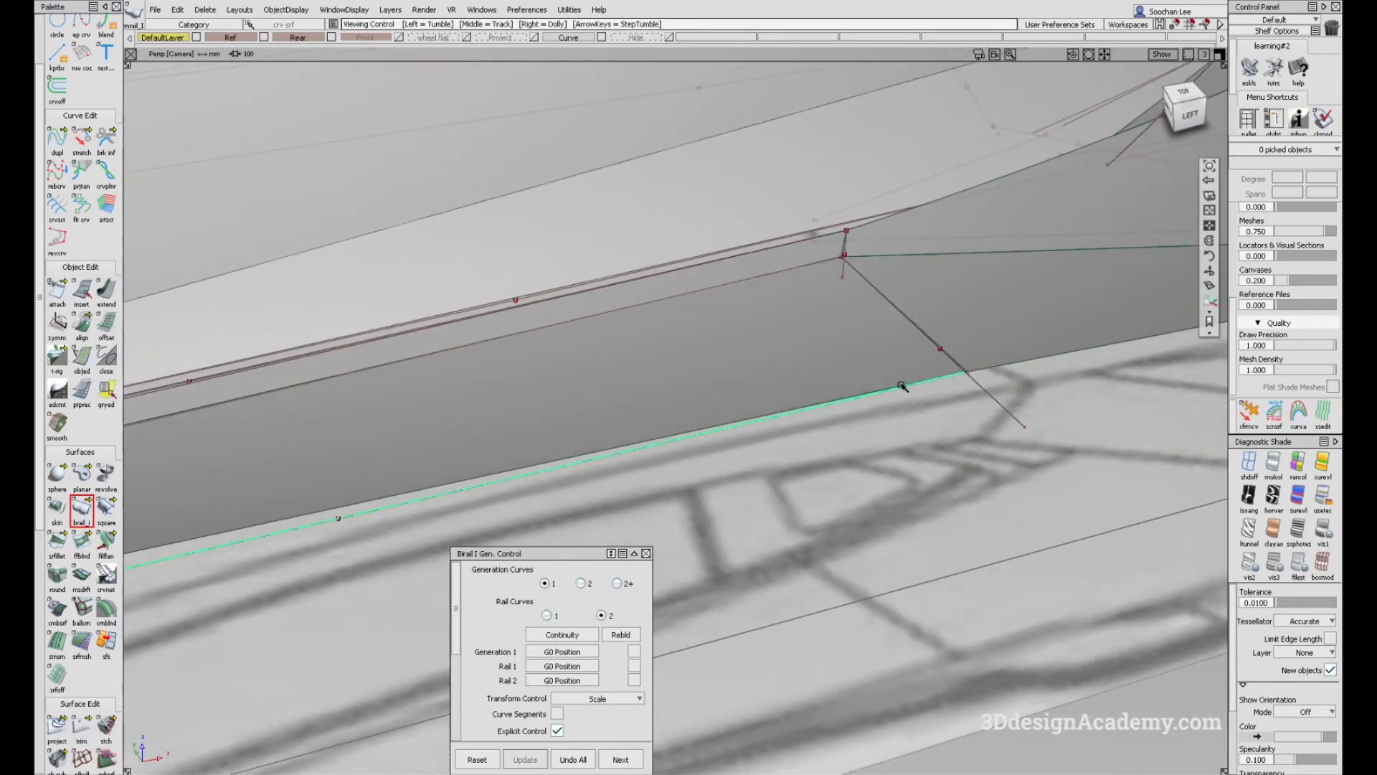
pyautogui.click(962, 362)
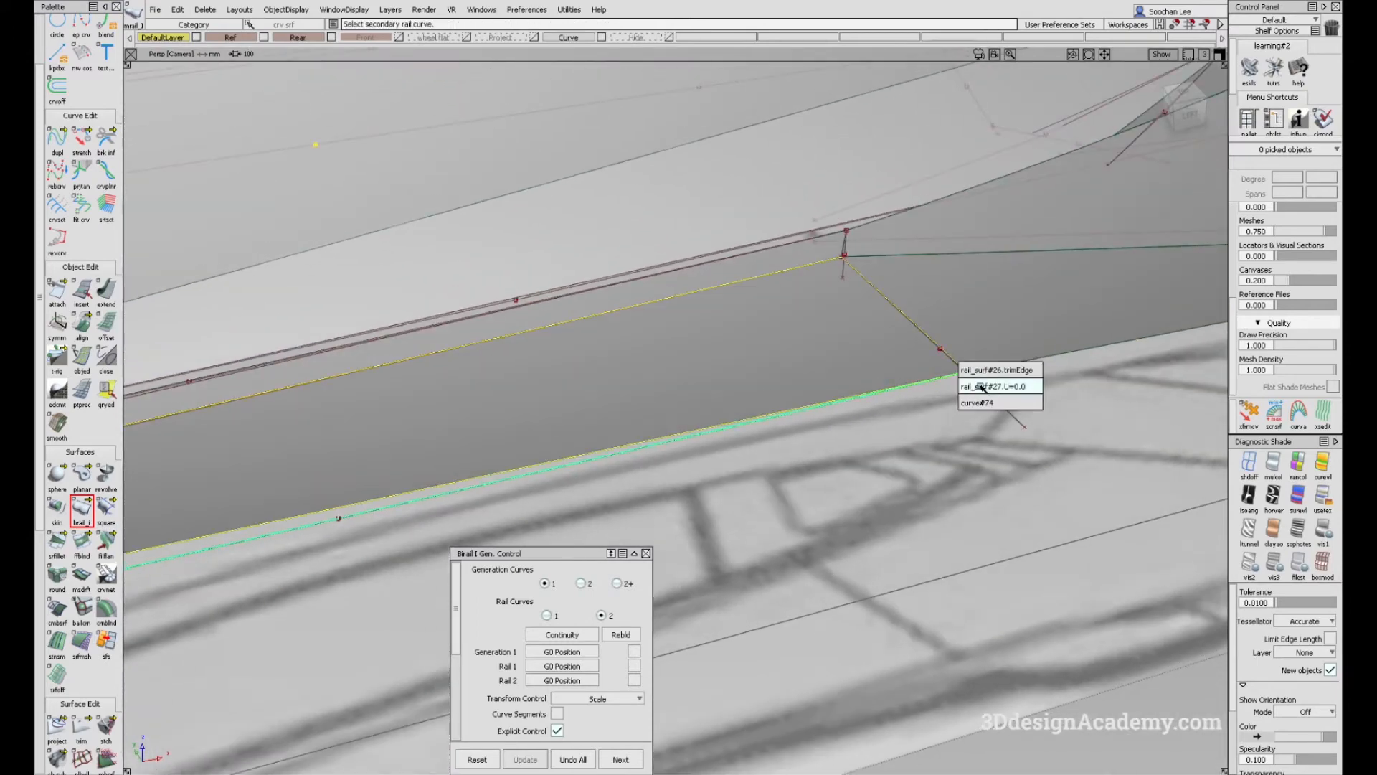
pyautogui.click(983, 373)
pyautogui.keyDown('alt'); pyautogui.keyDown('shift'); pyautogui.moveTo(983, 372); pyautogui.dragTo(916, 399); pyautogui.keyUp('shift'); pyautogui.keyUp('alt')
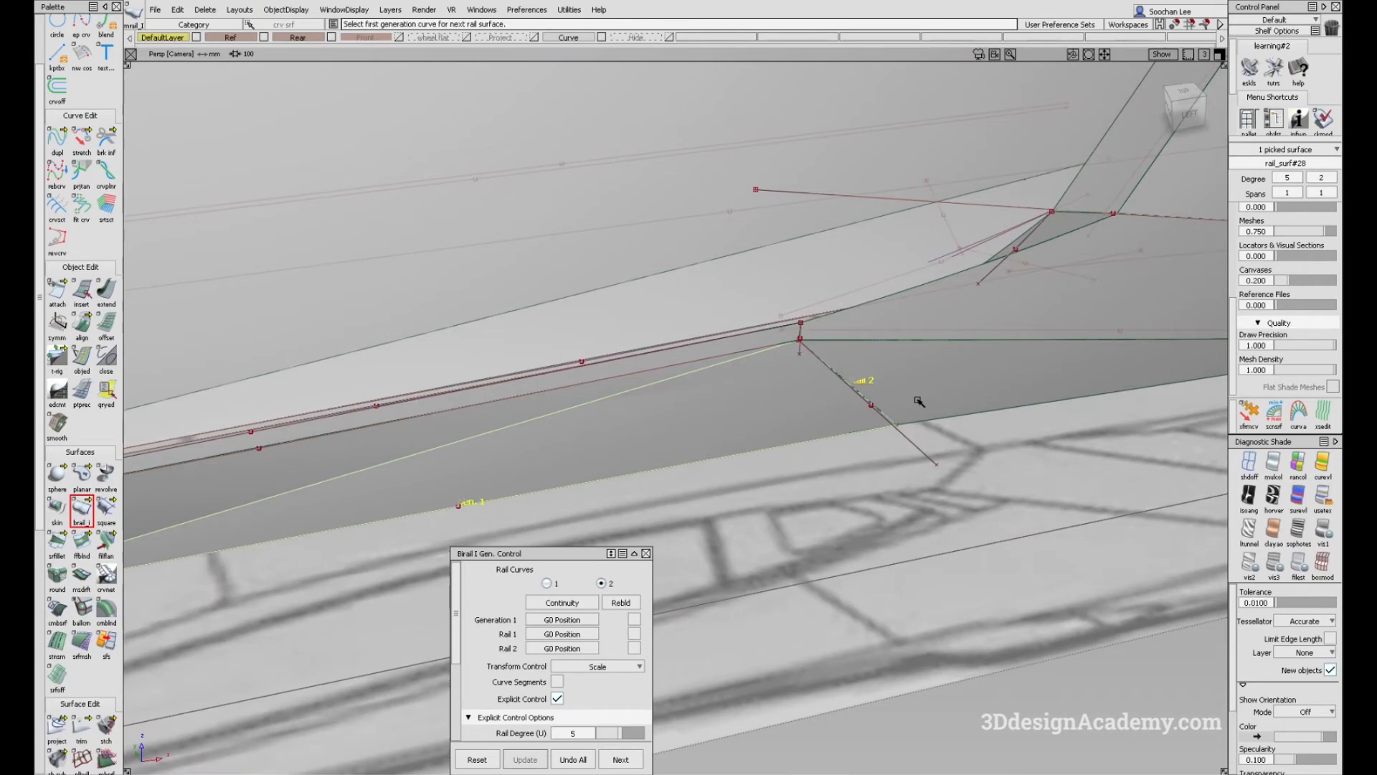
# Step: Inspect the new birail surface around the diagonal edge and lower sill line in the left view
pyautogui.press('F6')
pyautogui.keyDown('alt'); pyautogui.keyDown('shift'); pyautogui.click(807, 406); pyautogui.keyUp('shift'); pyautogui.keyUp('alt')
pyautogui.keyDown('alt'); pyautogui.keyDown('shift'); pyautogui.moveTo(808, 406); pyautogui.dragTo(722, 416, button='right'); pyautogui.keyUp('shift'); pyautogui.keyUp('alt')
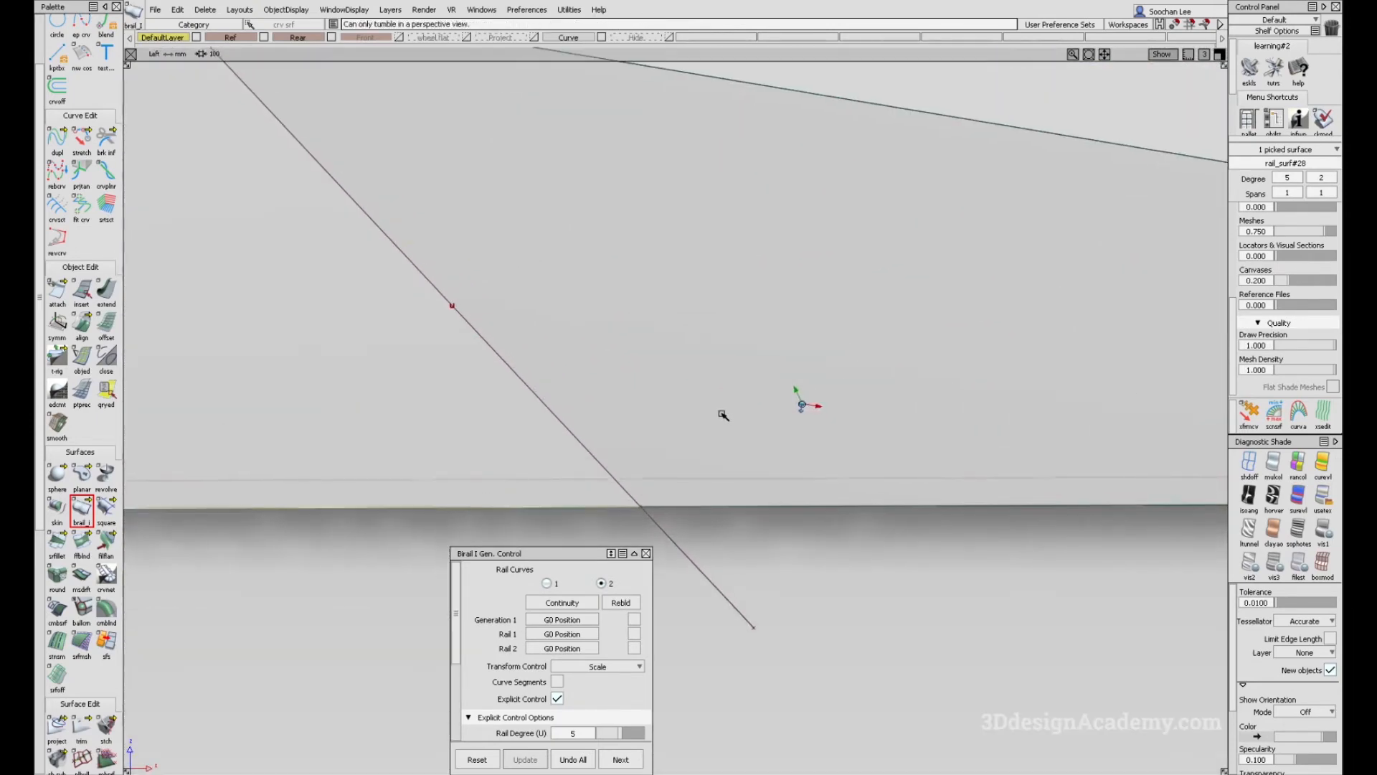
pyautogui.keyDown('alt'); pyautogui.keyDown('shift'); pyautogui.moveTo(723, 416); pyautogui.dragTo(1064, 366, button='middle'); pyautogui.keyUp('shift'); pyautogui.keyUp('alt')
pyautogui.keyDown('alt'); pyautogui.keyDown('shift'); pyautogui.moveTo(1063, 366); pyautogui.dragTo(950, 390, button='right'); pyautogui.keyUp('shift'); pyautogui.keyUp('alt')
pyautogui.keyDown('alt'); pyautogui.keyDown('shift'); pyautogui.moveTo(950, 391); pyautogui.dragTo(758, 479, button='middle'); pyautogui.keyUp('shift'); pyautogui.keyUp('alt')
pyautogui.keyDown('alt'); pyautogui.keyDown('shift'); pyautogui.moveTo(758, 479); pyautogui.dragTo(794, 406, button='right'); pyautogui.keyUp('shift'); pyautogui.keyUp('alt')
pyautogui.keyDown('alt'); pyautogui.keyDown('shift'); pyautogui.moveTo(800, 443); pyautogui.dragTo(679, 434, button='middle'); pyautogui.keyUp('shift'); pyautogui.keyUp('alt')
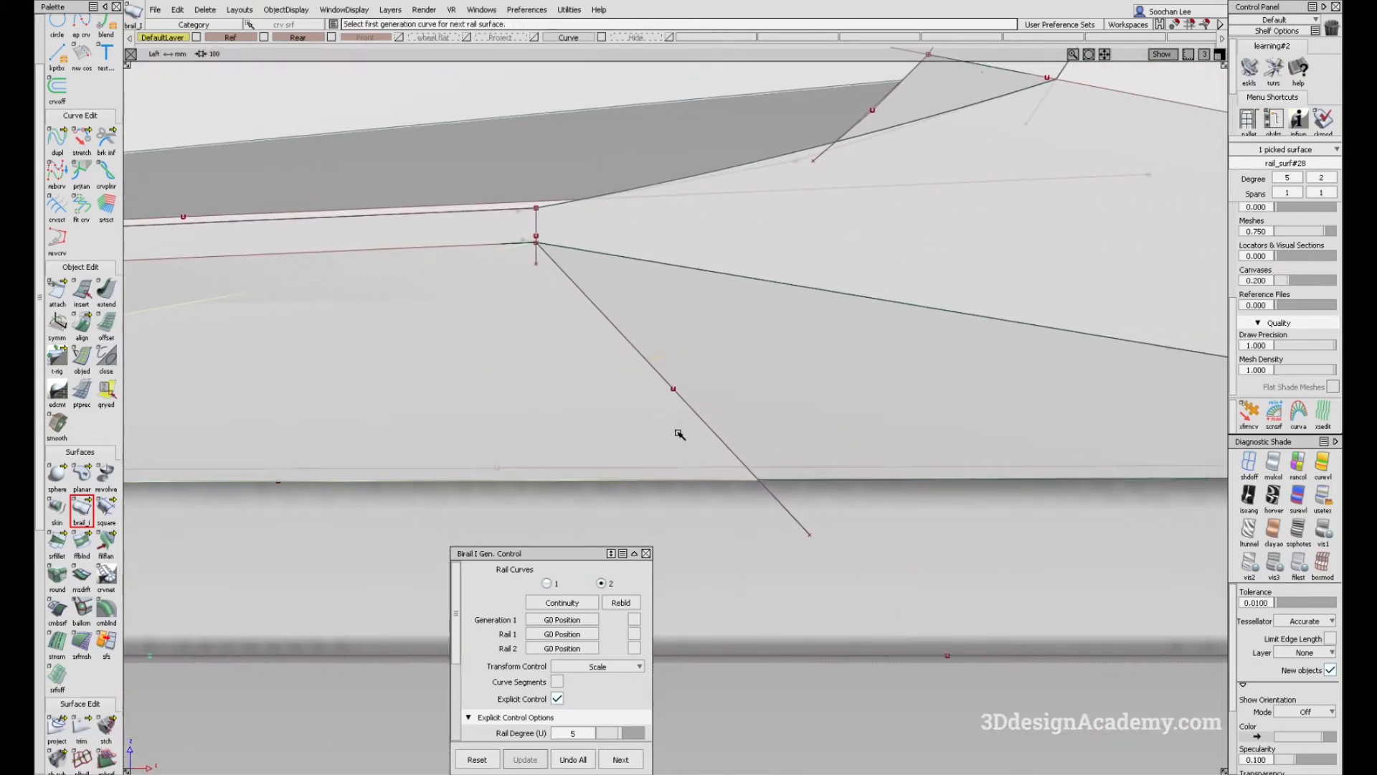
# Step: Turn shading off, reselect the new birail surface for editing and disable its Explicit Control
pyautogui.keyDown('ctrl'); pyautogui.keyDown('shift'); pyautogui.moveTo(833, 468); pyautogui.dragTo(841, 520); pyautogui.keyUp('shift'); pyautogui.keyUp('ctrl')
pyautogui.click(1251, 465)
pyautogui.keyDown('alt'); pyautogui.keyDown('shift'); pyautogui.moveTo(547, 417); pyautogui.dragTo(581, 431, button='middle'); pyautogui.keyUp('shift'); pyautogui.keyUp('alt')
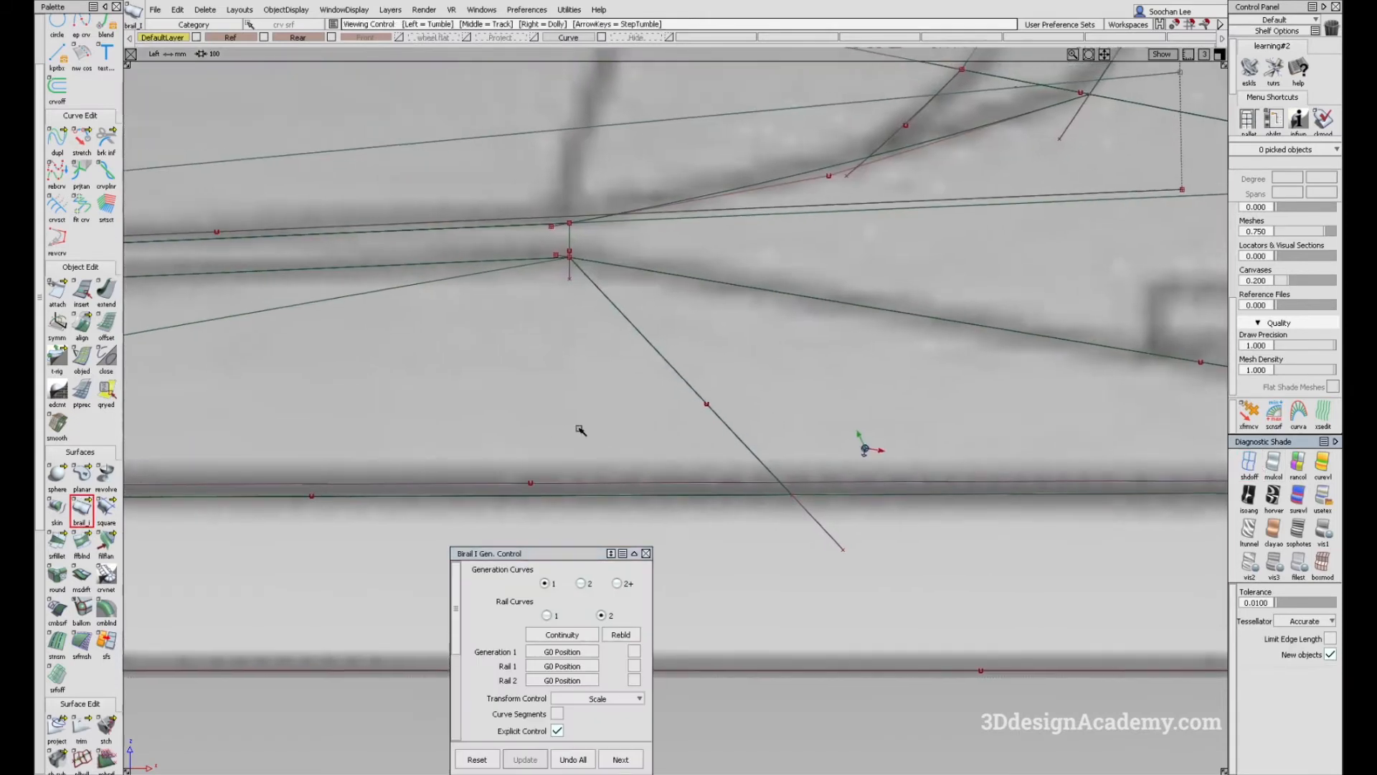
pyautogui.keyDown('ctrl'); pyautogui.keyDown('shift'); pyautogui.moveTo(327, 348); pyautogui.dragTo(277, 348); pyautogui.keyUp('shift'); pyautogui.keyUp('ctrl')
pyautogui.click(253, 314)
pyautogui.click(385, 299)
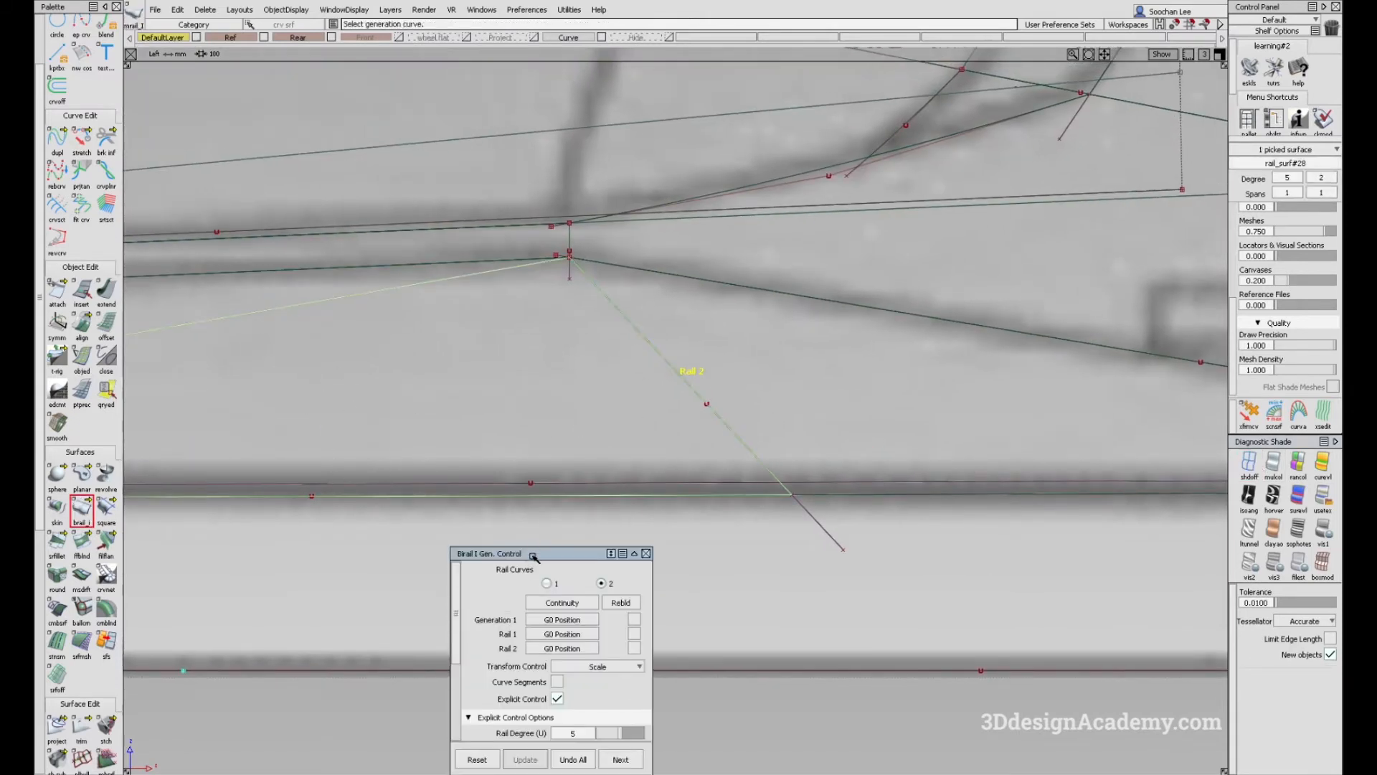
pyautogui.moveTo(533, 555); pyautogui.dragTo(611, 473)
pyautogui.click(636, 617)
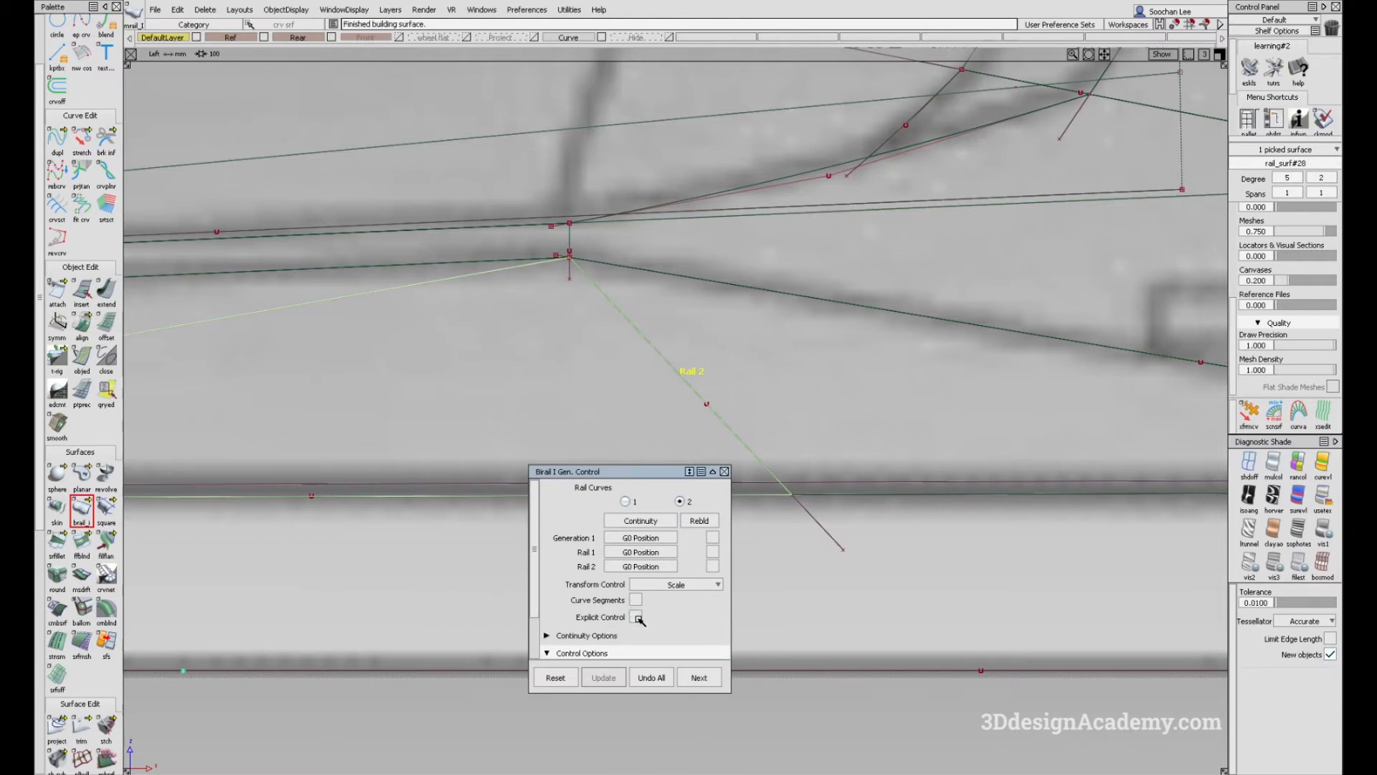
pyautogui.keyDown('alt'); pyautogui.keyDown('shift'); pyautogui.moveTo(563, 406); pyautogui.dragTo(596, 421, button='right'); pyautogui.keyUp('shift'); pyautogui.keyUp('alt')
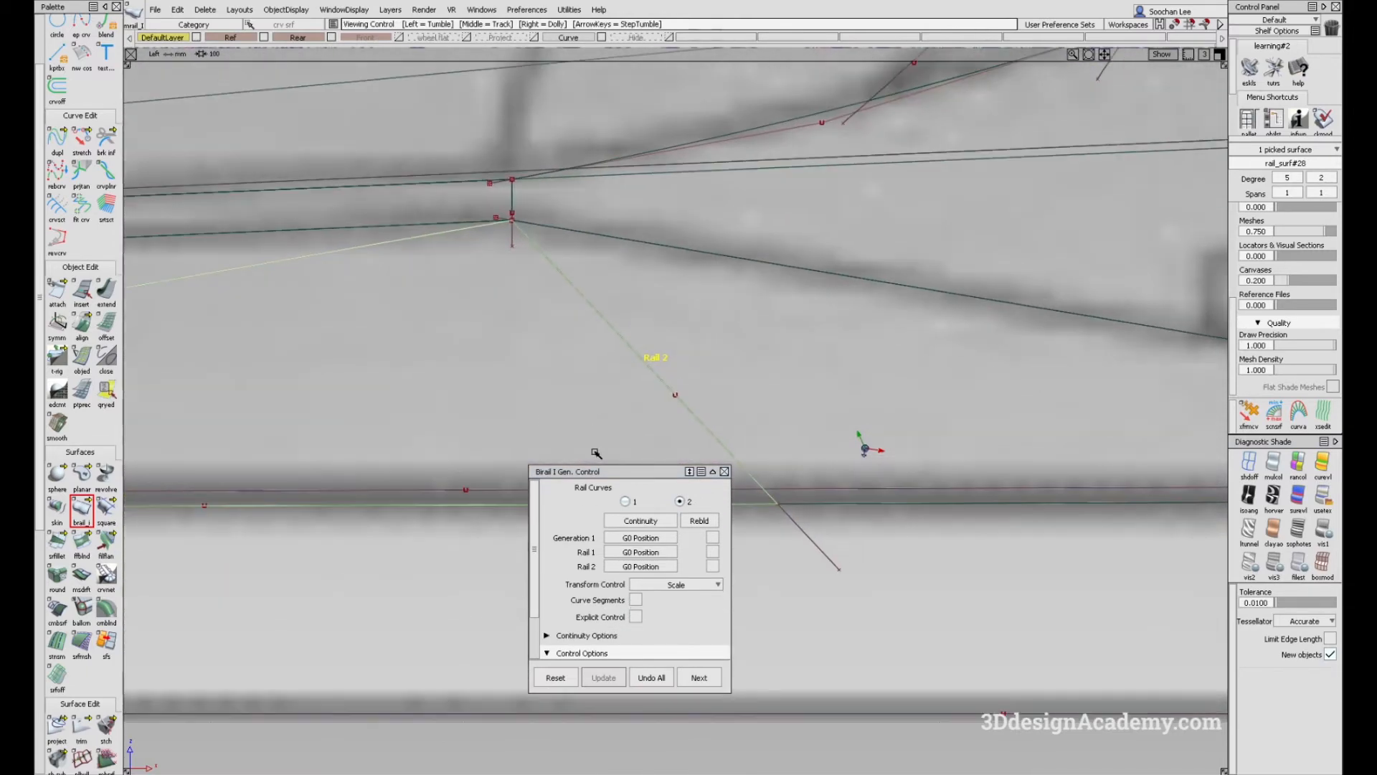
# Step: Enable Curve Segments on the birail surface and shorten Rail 2 to start at 20.9691, near the diagonal's lower end
pyautogui.click(635, 600)
pyautogui.moveTo(635, 474); pyautogui.dragTo(464, 509)
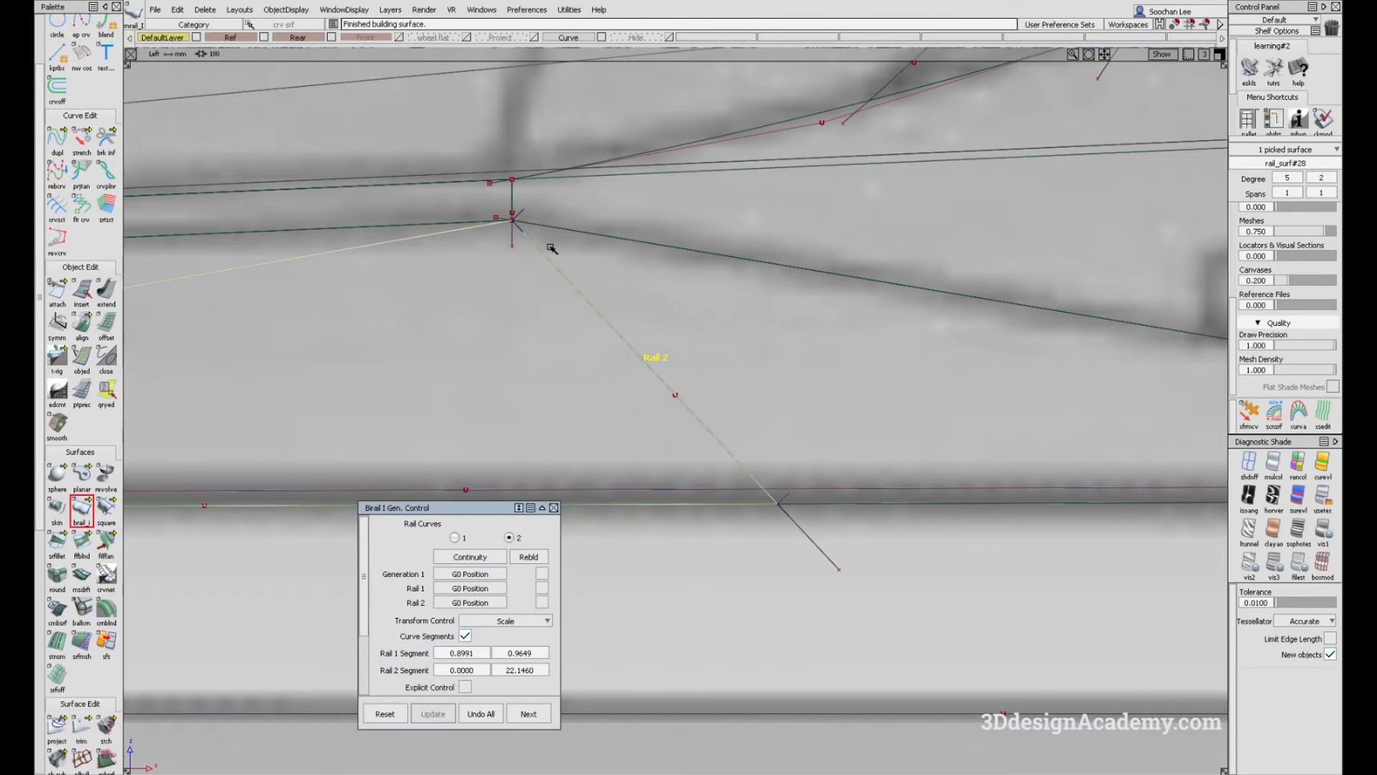
pyautogui.moveTo(512, 227); pyautogui.dragTo(749, 456)
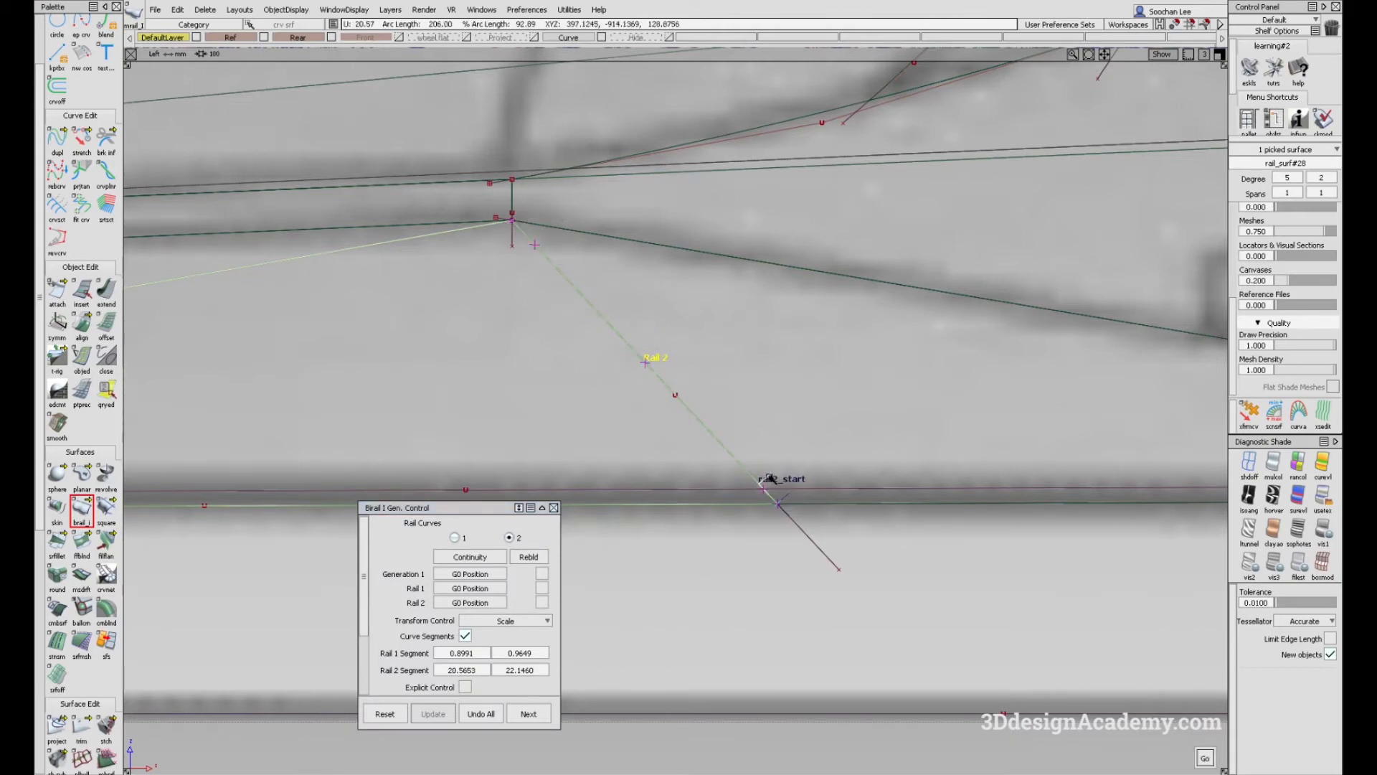
pyautogui.keyDown('alt'); pyautogui.keyDown('shift'); pyautogui.moveTo(774, 492); pyautogui.dragTo(578, 445, button='right'); pyautogui.keyUp('shift'); pyautogui.keyUp('alt')
pyautogui.keyDown('alt'); pyautogui.keyDown('shift'); pyautogui.moveTo(579, 446); pyautogui.dragTo(597, 459, button='middle'); pyautogui.keyUp('shift'); pyautogui.keyUp('alt')
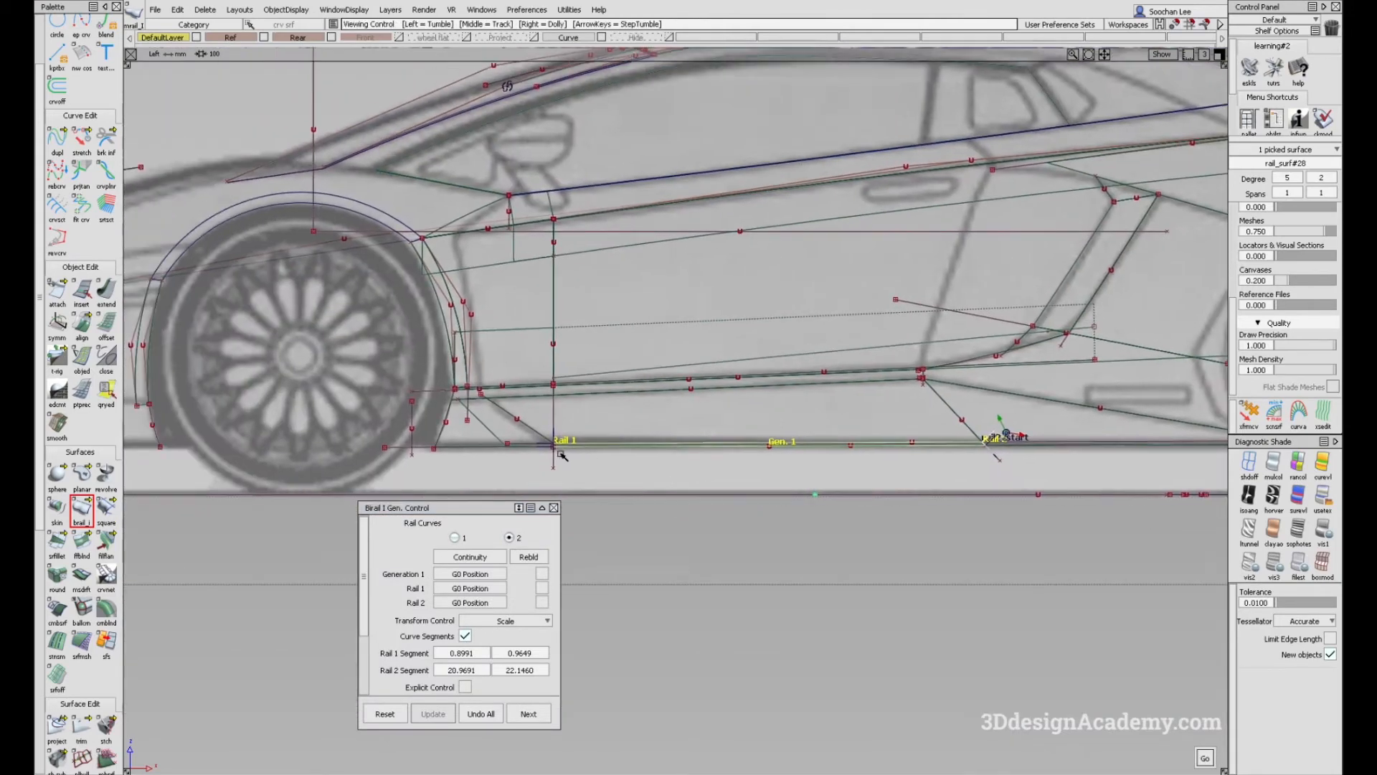
# Step: Finish the birail surface and turn shading back on in the perspective view
pyautogui.press('space')
pyautogui.press('F8')
pyautogui.click(1273, 465)
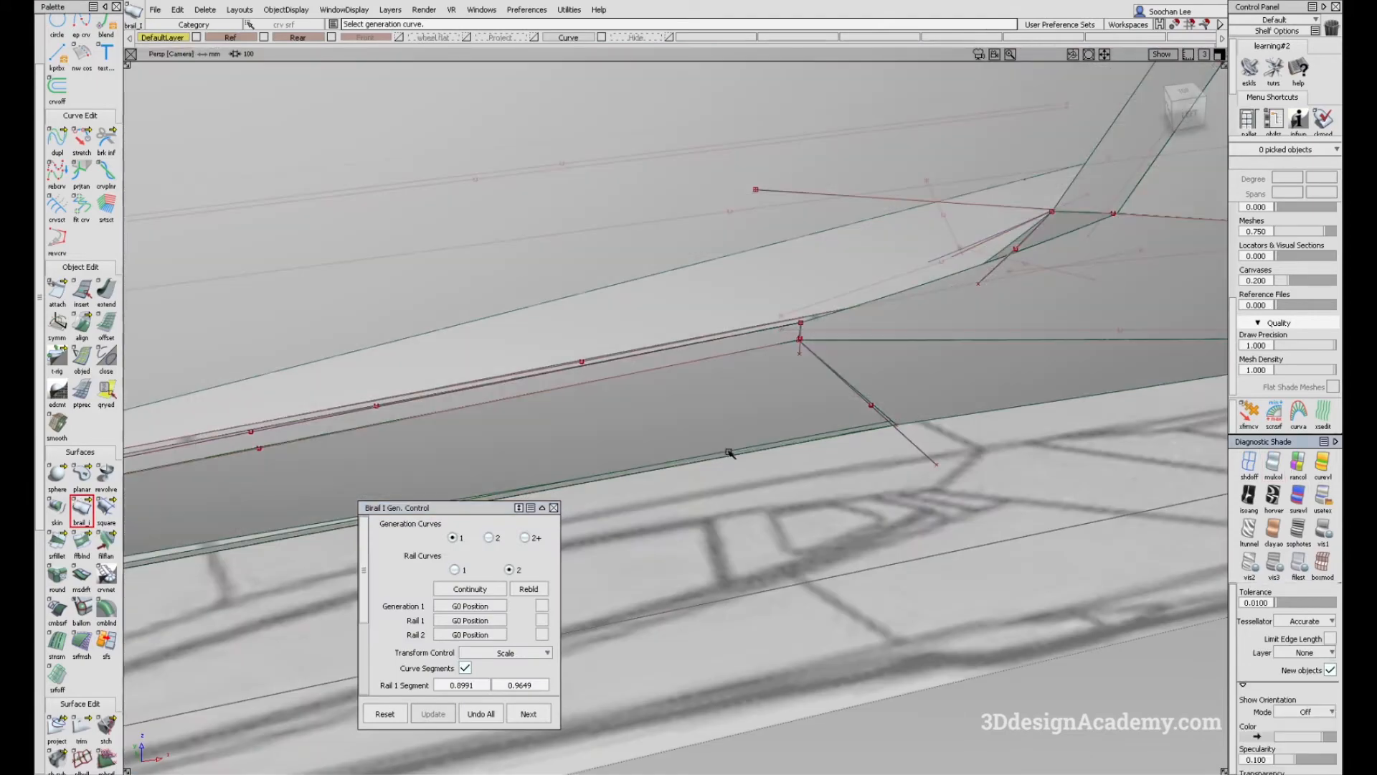
pyautogui.click(554, 507)
# Step: Draw a short degree 2 edit-point curve inward from the front corner of the narrow lower sill strip
pyautogui.keyDown('alt'); pyautogui.keyDown('shift'); pyautogui.moveTo(555, 508); pyautogui.dragTo(608, 474, button='right'); pyautogui.keyUp('shift'); pyautogui.keyUp('alt')
pyautogui.keyDown('alt'); pyautogui.keyDown('shift'); pyautogui.moveTo(608, 474); pyautogui.dragTo(630, 416); pyautogui.keyUp('shift'); pyautogui.keyUp('alt')
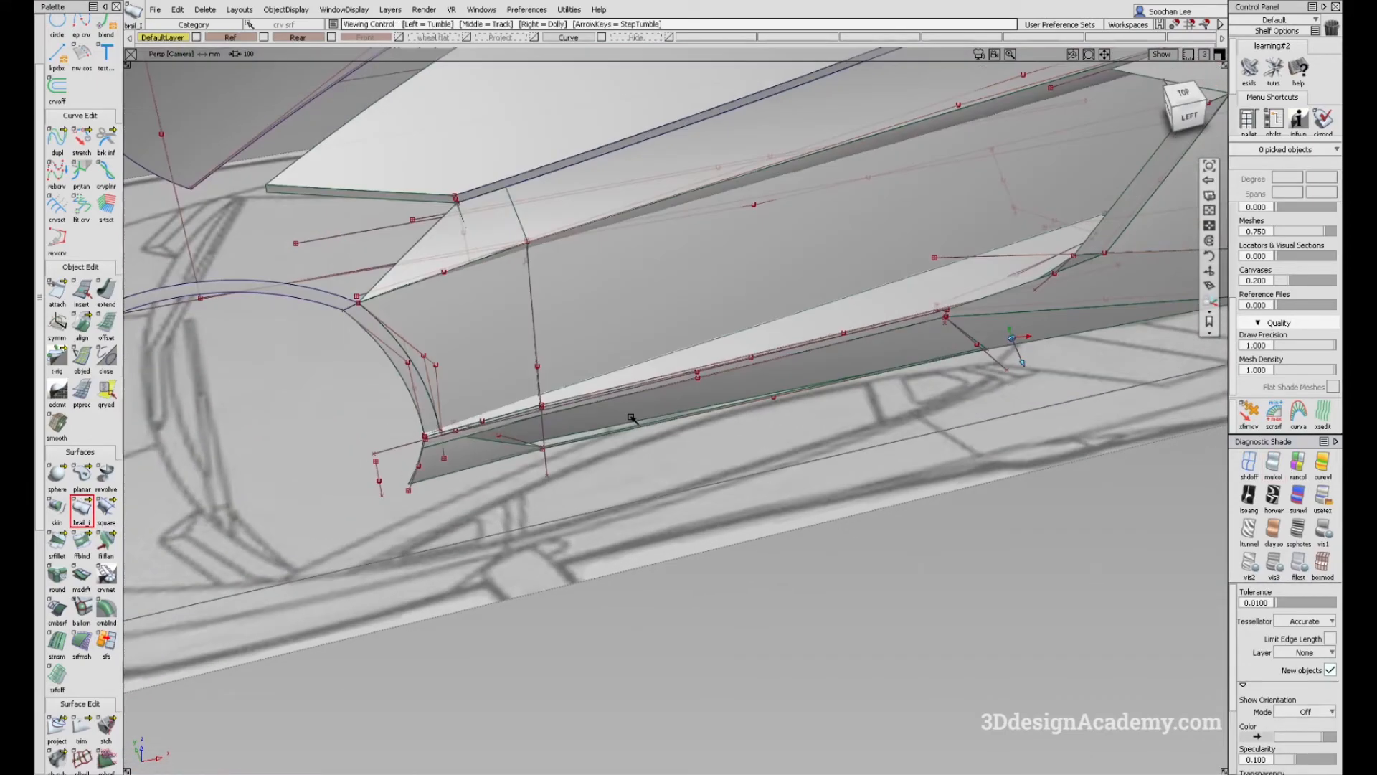
pyautogui.keyDown('alt'); pyautogui.keyDown('shift'); pyautogui.moveTo(537, 450); pyautogui.dragTo(565, 443, button='right'); pyautogui.keyUp('shift'); pyautogui.keyUp('alt')
pyautogui.keyDown('alt'); pyautogui.keyDown('shift'); pyautogui.moveTo(565, 443); pyautogui.dragTo(502, 405); pyautogui.keyUp('shift'); pyautogui.keyUp('alt')
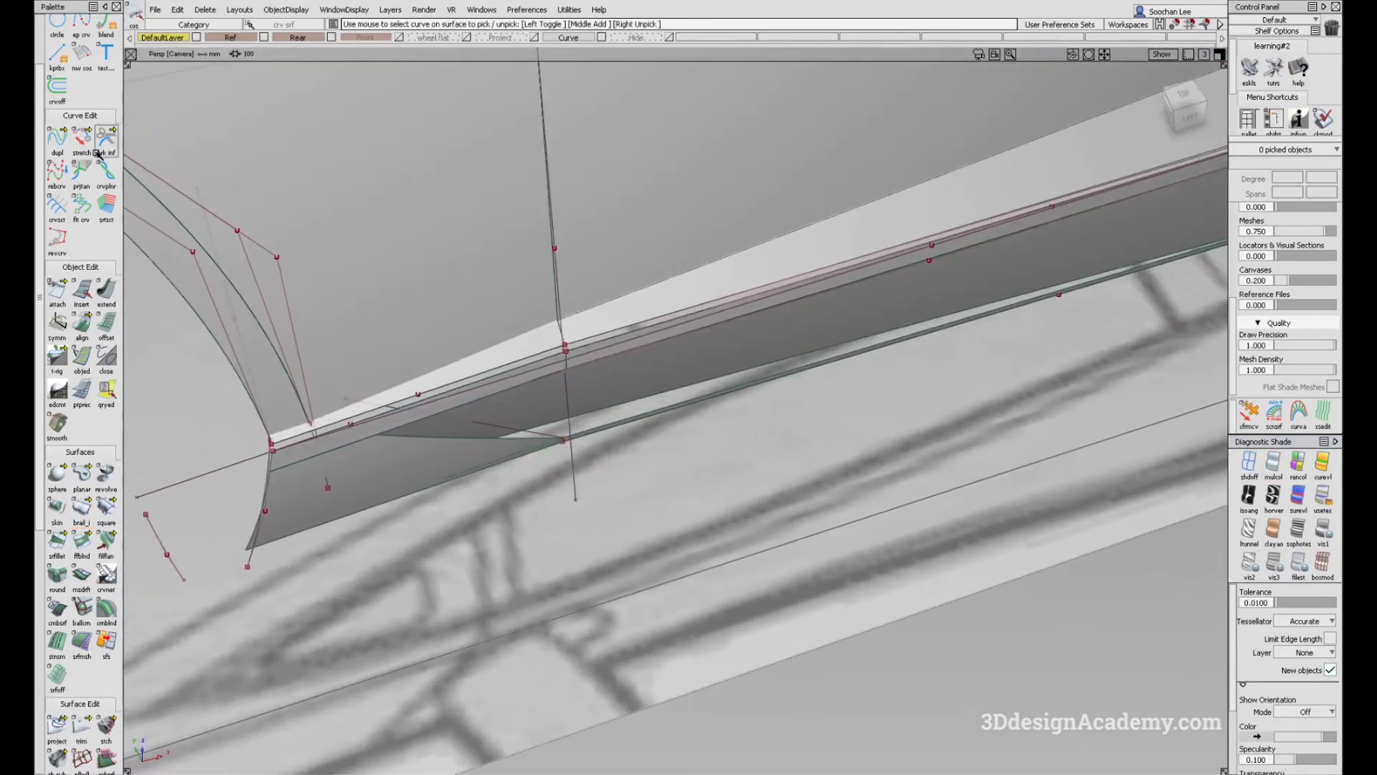
pyautogui.click(78, 33)
pyautogui.keyDown('ctrl'); pyautogui.keyDown('alt'); pyautogui.click(565, 437); pyautogui.keyUp('alt'); pyautogui.keyUp('ctrl')
pyautogui.moveTo(563, 431); pyautogui.dragTo(546, 404)
pyautogui.moveTo(547, 408); pyautogui.dragTo(557, 393, button='middle')
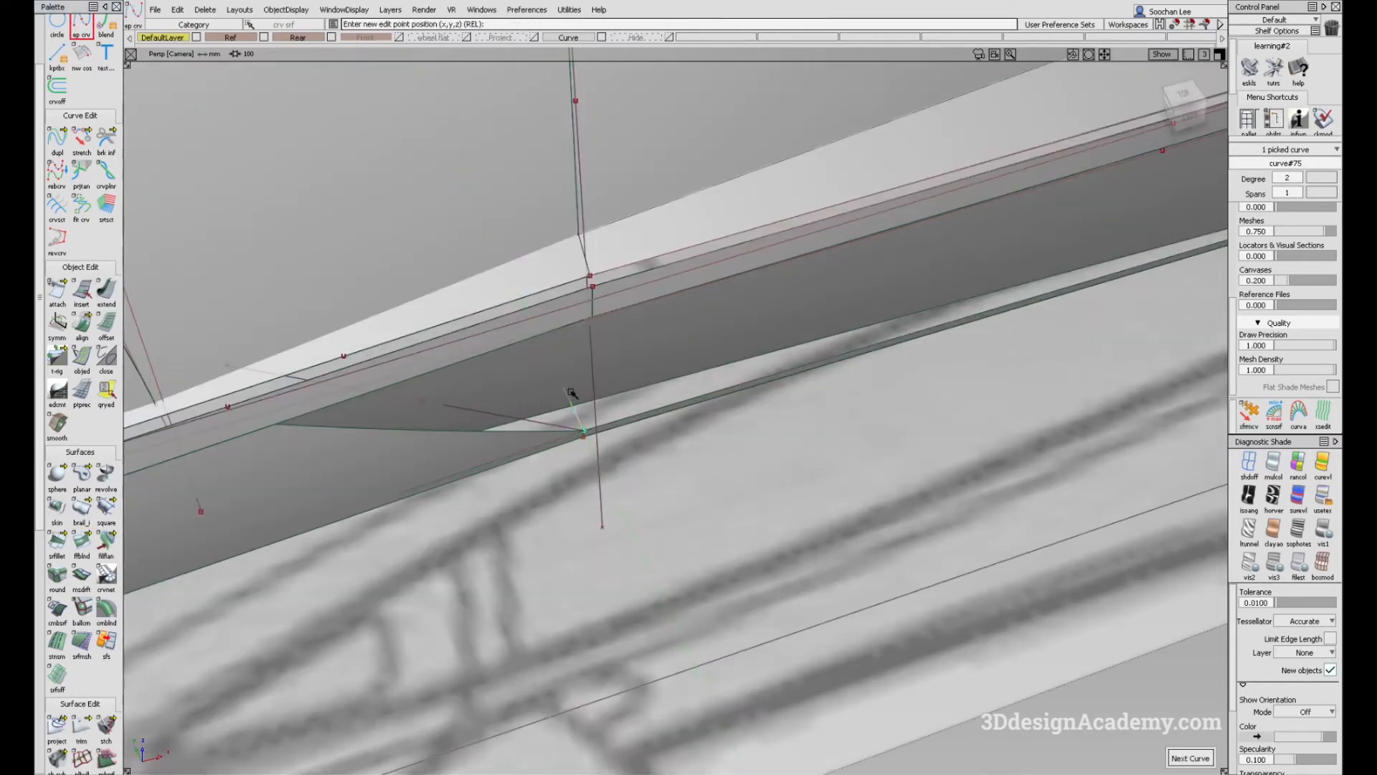
# Step: Turn shading off and adjust the short corner curve with the Stretch tool
pyautogui.keyDown('alt'); pyautogui.keyDown('shift'); pyautogui.moveTo(582, 431); pyautogui.dragTo(652, 369, button='right'); pyautogui.keyUp('shift'); pyautogui.keyUp('alt')
pyautogui.keyDown('alt'); pyautogui.keyDown('shift'); pyautogui.moveTo(651, 368); pyautogui.dragTo(593, 492); pyautogui.keyUp('shift'); pyautogui.keyUp('alt')
pyautogui.press('space')
pyautogui.click(92, 141)
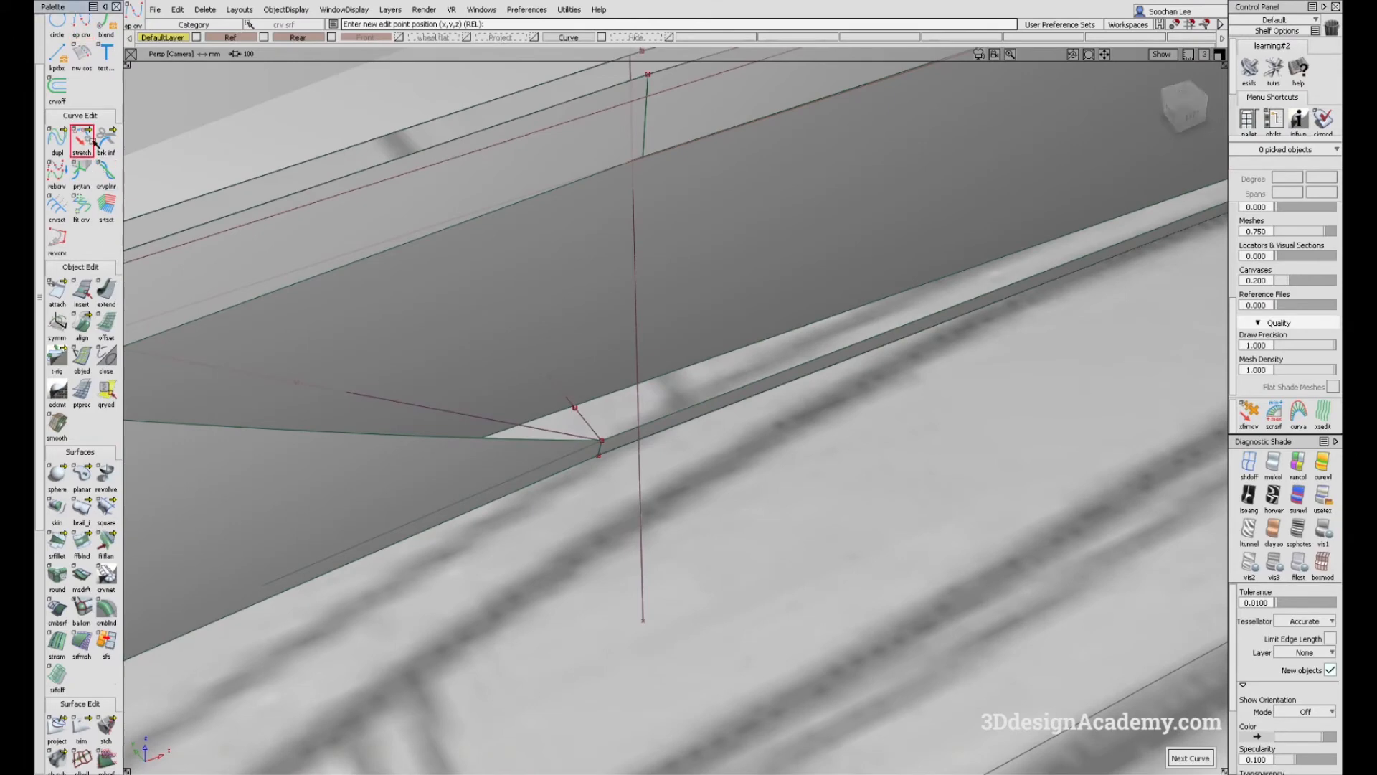
pyautogui.click(1250, 462)
pyautogui.click(562, 390)
pyautogui.moveTo(782, 529); pyautogui.dragTo(786, 462)
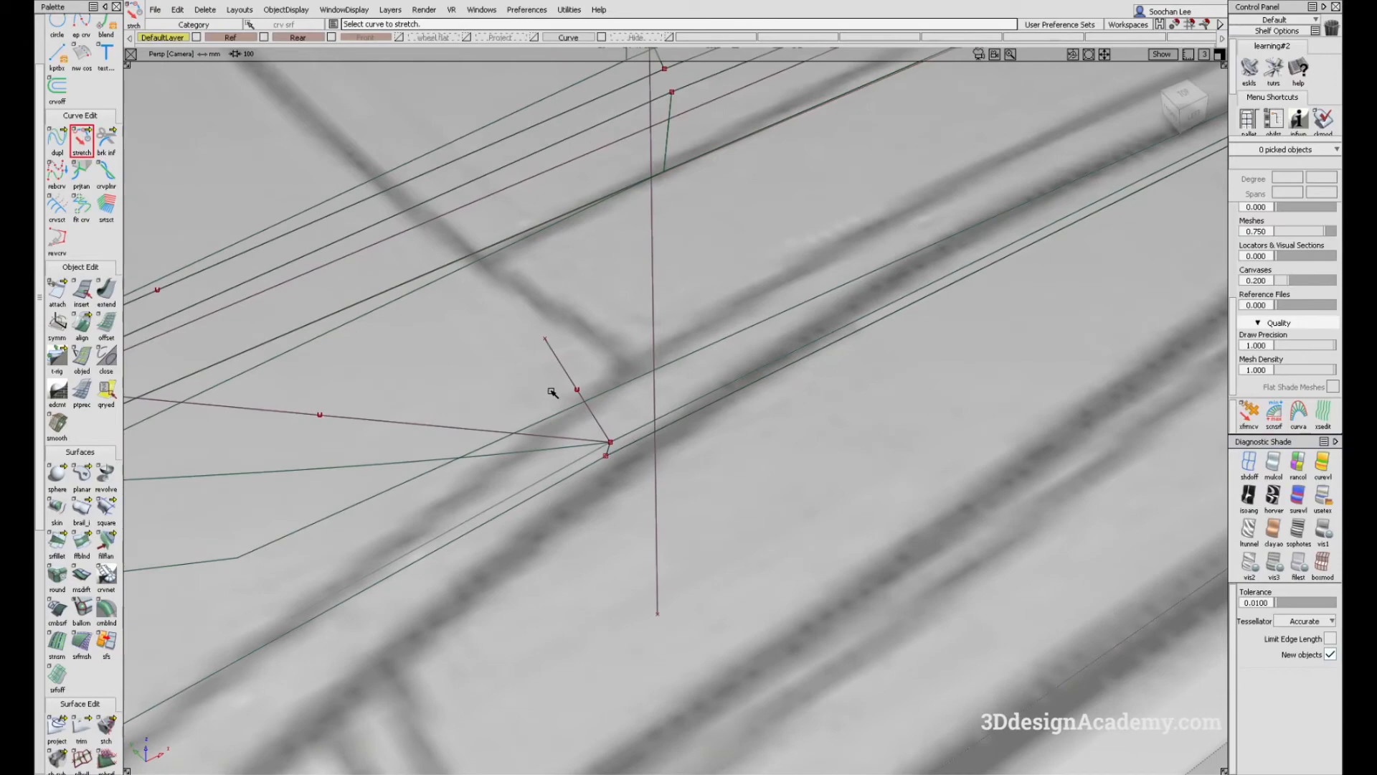
# Step: Raise the short curve's middle control point slightly in the front view to give it a subtle arc
pyautogui.keyDown('alt'); pyautogui.keyDown('shift'); pyautogui.moveTo(560, 370); pyautogui.dragTo(782, 359); pyautogui.keyUp('shift'); pyautogui.keyUp('alt')
pyautogui.keyDown('alt'); pyautogui.keyDown('shift'); pyautogui.click(1176, 115); pyautogui.keyUp('shift'); pyautogui.keyUp('alt')
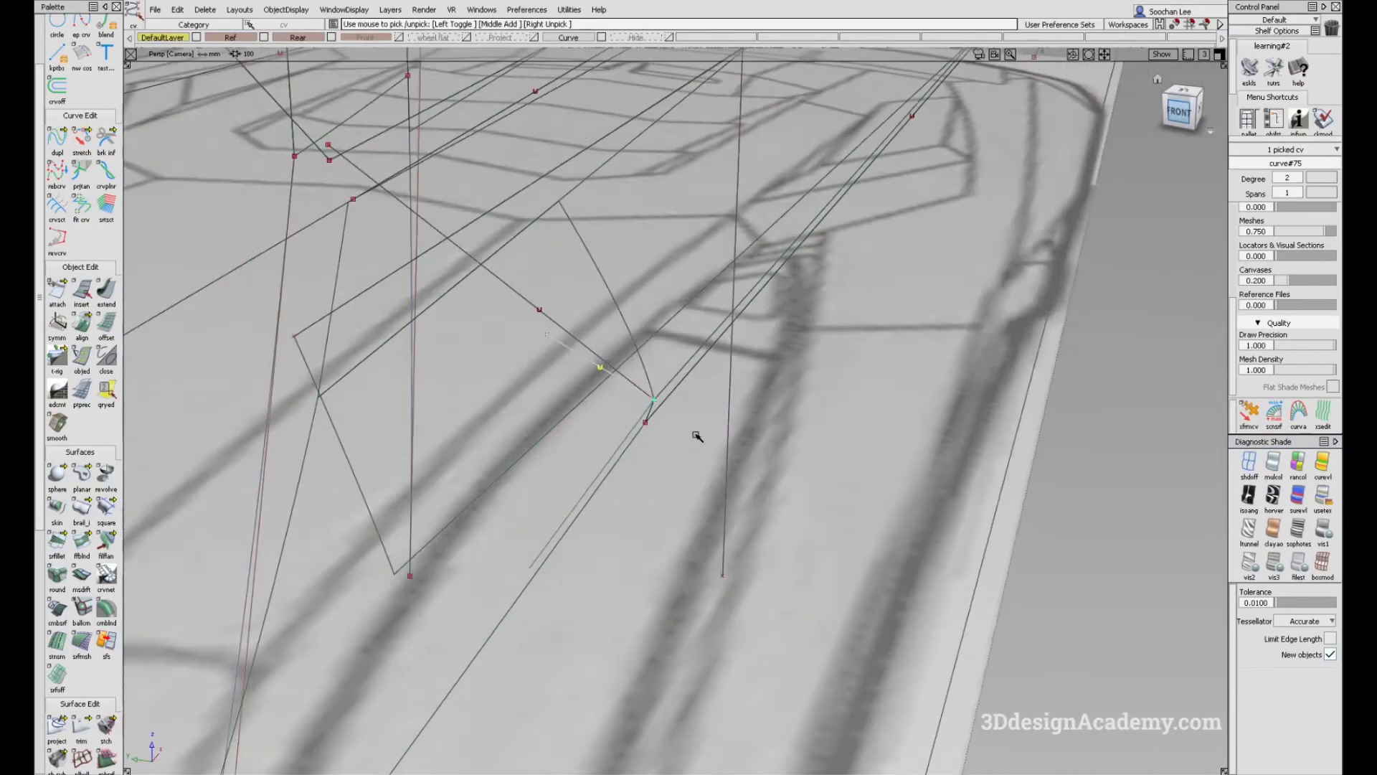
pyautogui.keyDown('alt'); pyautogui.keyDown('shift'); pyautogui.moveTo(658, 450); pyautogui.dragTo(686, 486, button='right'); pyautogui.keyUp('shift'); pyautogui.keyUp('alt')
pyautogui.keyDown('alt'); pyautogui.keyDown('shift'); pyautogui.moveTo(686, 485); pyautogui.dragTo(620, 542, button='middle'); pyautogui.keyUp('shift'); pyautogui.keyUp('alt')
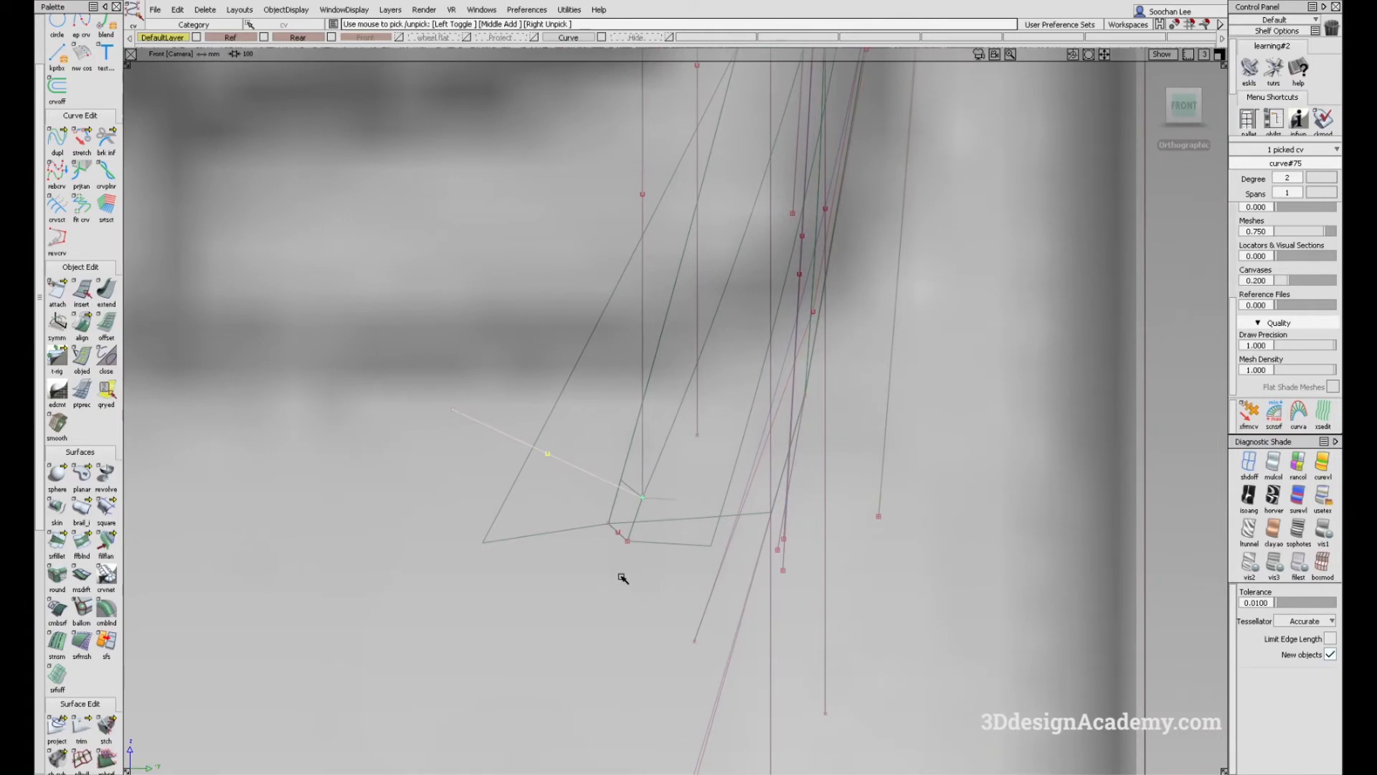
pyautogui.keyDown('ctrl'); pyautogui.keyDown('shift'); pyautogui.moveTo(618, 653); pyautogui.dragTo(628, 622, button='middle'); pyautogui.keyUp('shift'); pyautogui.keyUp('ctrl')
pyautogui.moveTo(628, 622); pyautogui.dragTo(630, 626, button='right')
pyautogui.keyDown('ctrl'); pyautogui.keyDown('shift'); pyautogui.moveTo(631, 639); pyautogui.dragTo(619, 590); pyautogui.keyUp('shift'); pyautogui.keyUp('ctrl')
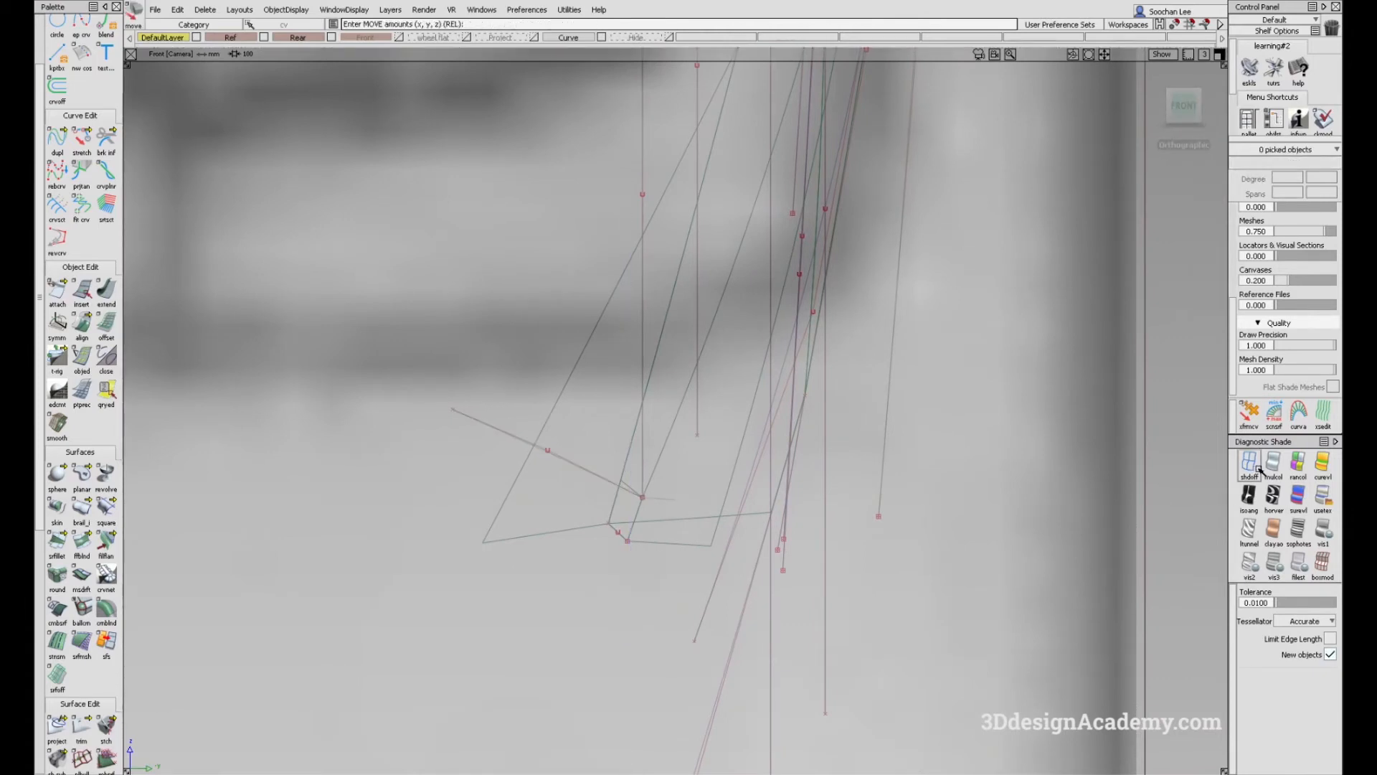
# Step: Shade the model and build a one-generation, one-rail surface by sweeping the short corner curve along the narrow sill strip's edge
pyautogui.click(1272, 465)
pyautogui.keyDown('alt'); pyautogui.keyDown('shift'); pyautogui.moveTo(657, 462); pyautogui.dragTo(487, 574); pyautogui.keyUp('shift'); pyautogui.keyUp('alt')
pyautogui.keyDown('alt'); pyautogui.keyDown('shift'); pyautogui.moveTo(466, 595); pyautogui.dragTo(504, 563, button='middle'); pyautogui.keyUp('shift'); pyautogui.keyUp('alt')
pyautogui.click(79, 512)
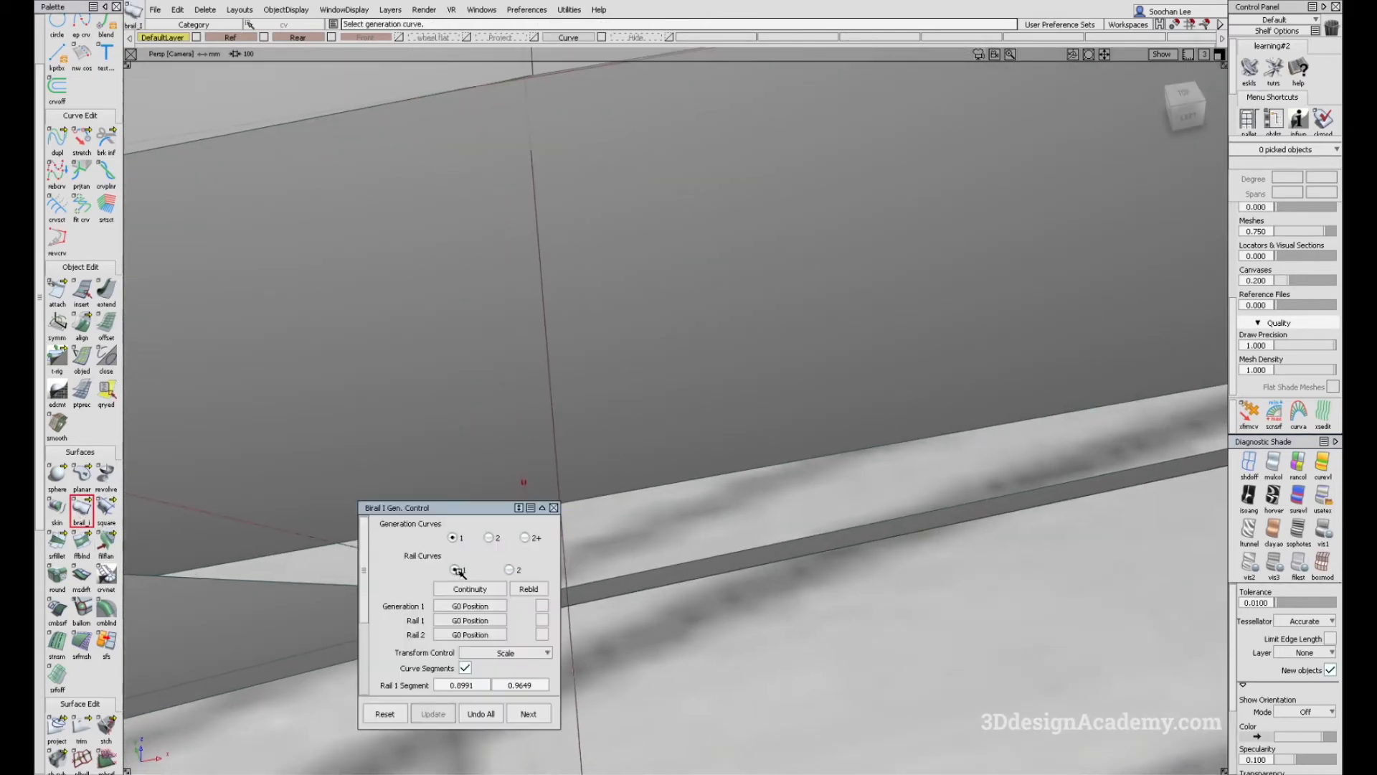
pyautogui.click(457, 570)
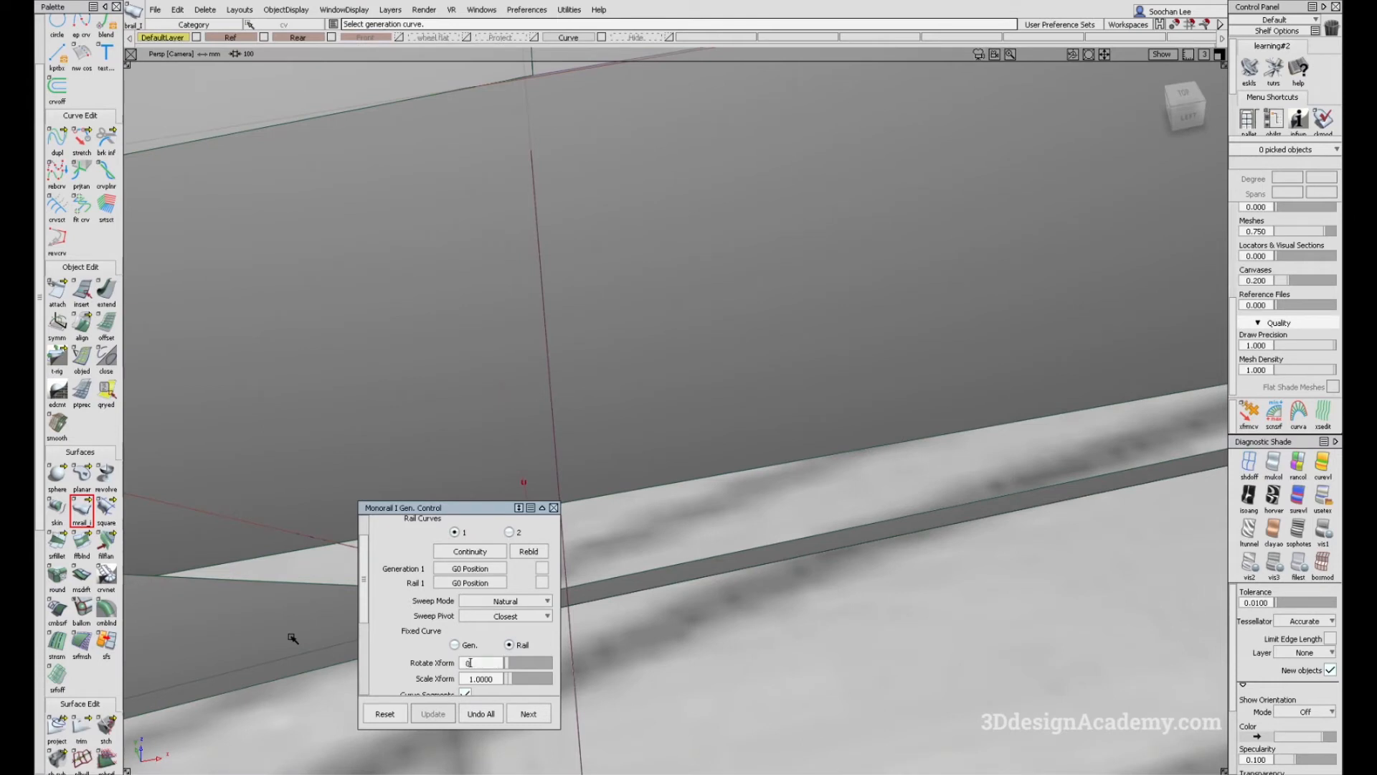
pyautogui.moveTo(462, 509); pyautogui.dragTo(341, 330)
pyautogui.click(531, 530)
pyautogui.click(578, 586)
# Step: Inspect the new inward sill surface from several angles and compare the lower sill with the side and front-angle reference photos
pyautogui.keyDown('alt'); pyautogui.keyDown('shift'); pyautogui.moveTo(754, 546); pyautogui.dragTo(674, 519, button='right'); pyautogui.keyUp('shift'); pyautogui.keyUp('alt')
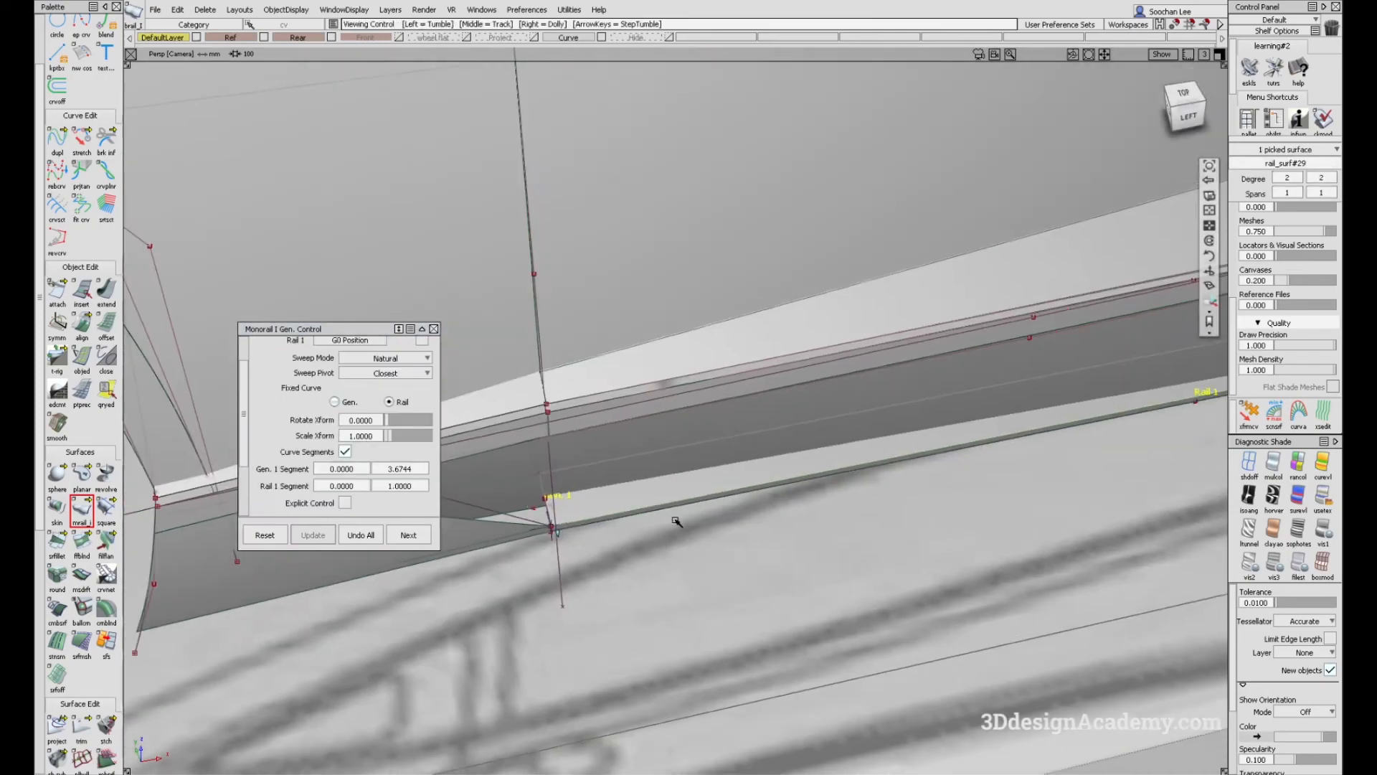
pyautogui.keyDown('alt'); pyautogui.keyDown('shift'); pyautogui.moveTo(674, 519); pyautogui.dragTo(707, 538); pyautogui.keyUp('shift'); pyautogui.keyUp('alt')
pyautogui.keyDown('ctrl'); pyautogui.keyDown('shift'); pyautogui.moveTo(838, 563); pyautogui.dragTo(804, 400); pyautogui.keyUp('shift'); pyautogui.keyUp('ctrl')
pyautogui.keyDown('alt'); pyautogui.keyDown('shift'); pyautogui.moveTo(721, 495); pyautogui.dragTo(700, 462); pyautogui.keyUp('shift'); pyautogui.keyUp('alt')
pyautogui.keyDown('alt'); pyautogui.keyDown('shift'); pyautogui.moveTo(700, 463); pyautogui.dragTo(673, 477, button='right'); pyautogui.keyUp('shift'); pyautogui.keyUp('alt')
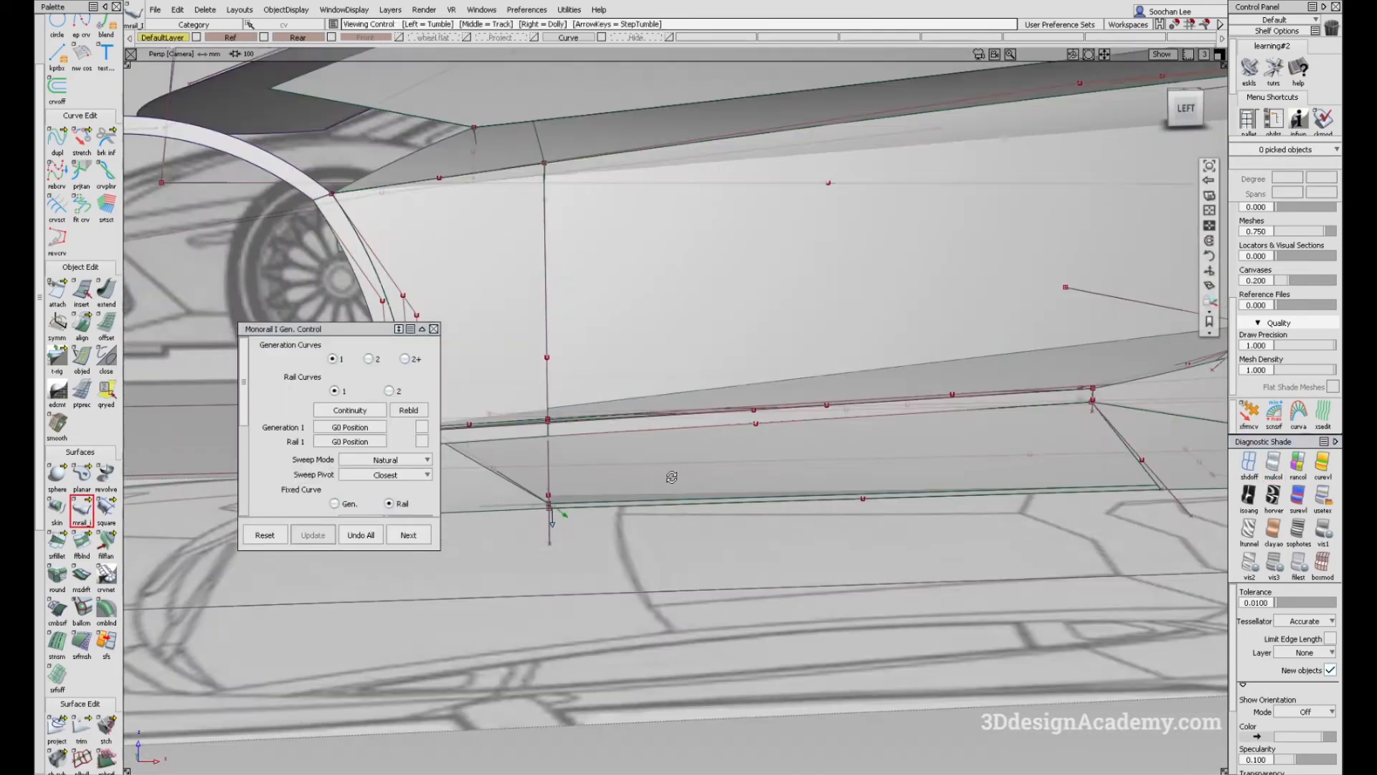
pyautogui.keyDown('ctrl'); pyautogui.keyDown('shift'); pyautogui.moveTo(795, 553); pyautogui.dragTo(738, 511, button='right'); pyautogui.keyUp('shift'); pyautogui.keyUp('ctrl')
pyautogui.hotkey('alt', 'Tab')
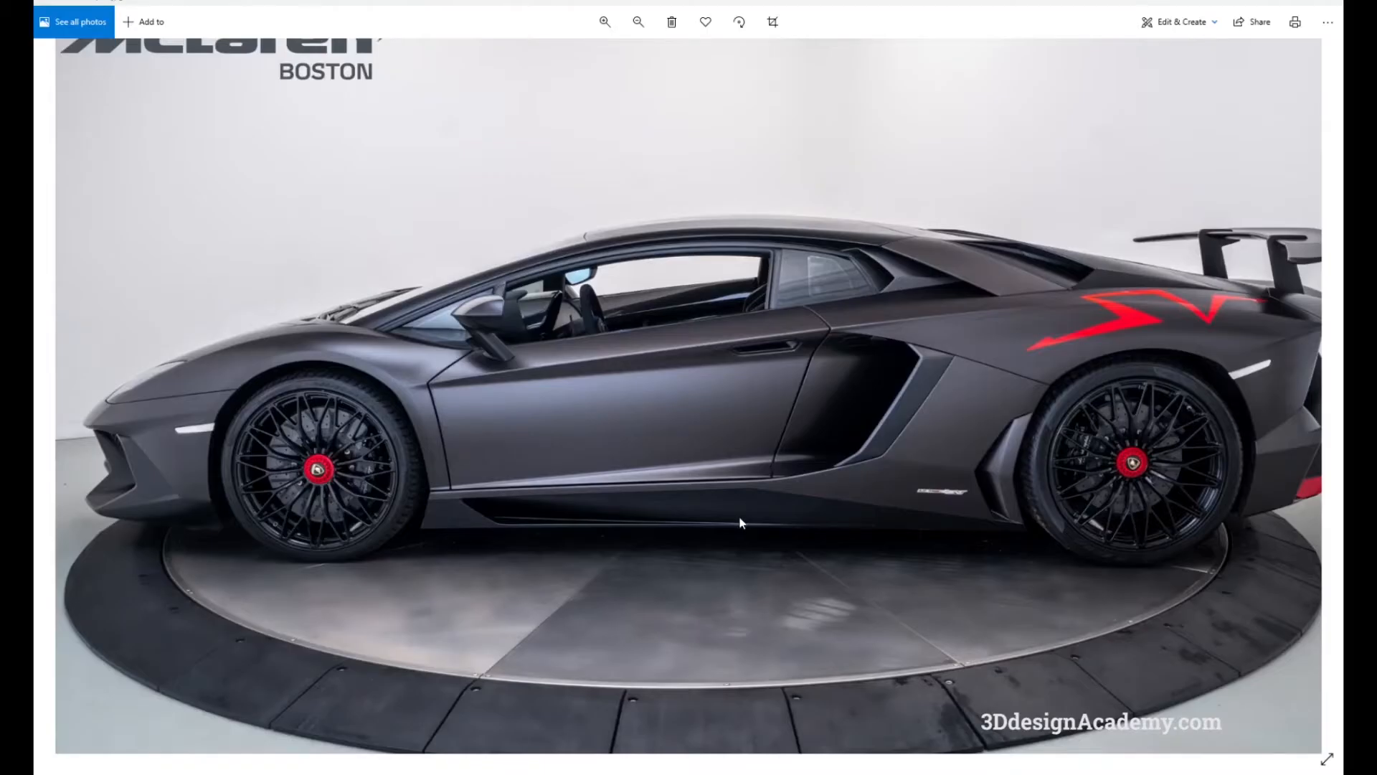
pyautogui.hotkey('alt', 'Tab')
pyautogui.keyDown('alt'); pyautogui.keyDown('shift'); pyautogui.moveTo(575, 517); pyautogui.dragTo(636, 568); pyautogui.keyUp('shift'); pyautogui.keyUp('alt')
pyautogui.hotkey('alt', 'Tab')
pyautogui.hotkey('alt', 'Tab')
pyautogui.hotkey('alt', 'Tab')
pyautogui.hotkey('alt', 'Tab')
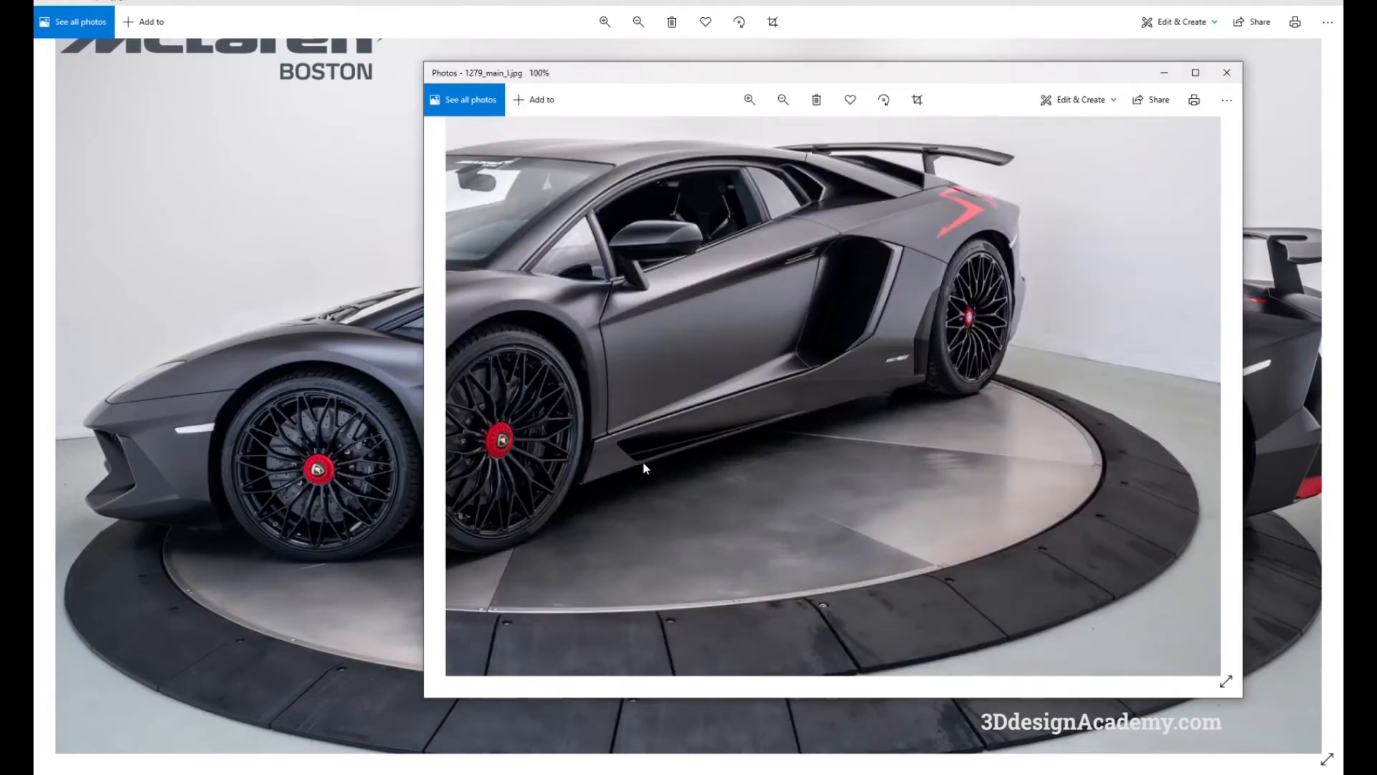
pyautogui.hotkey('alt', 'Tab')
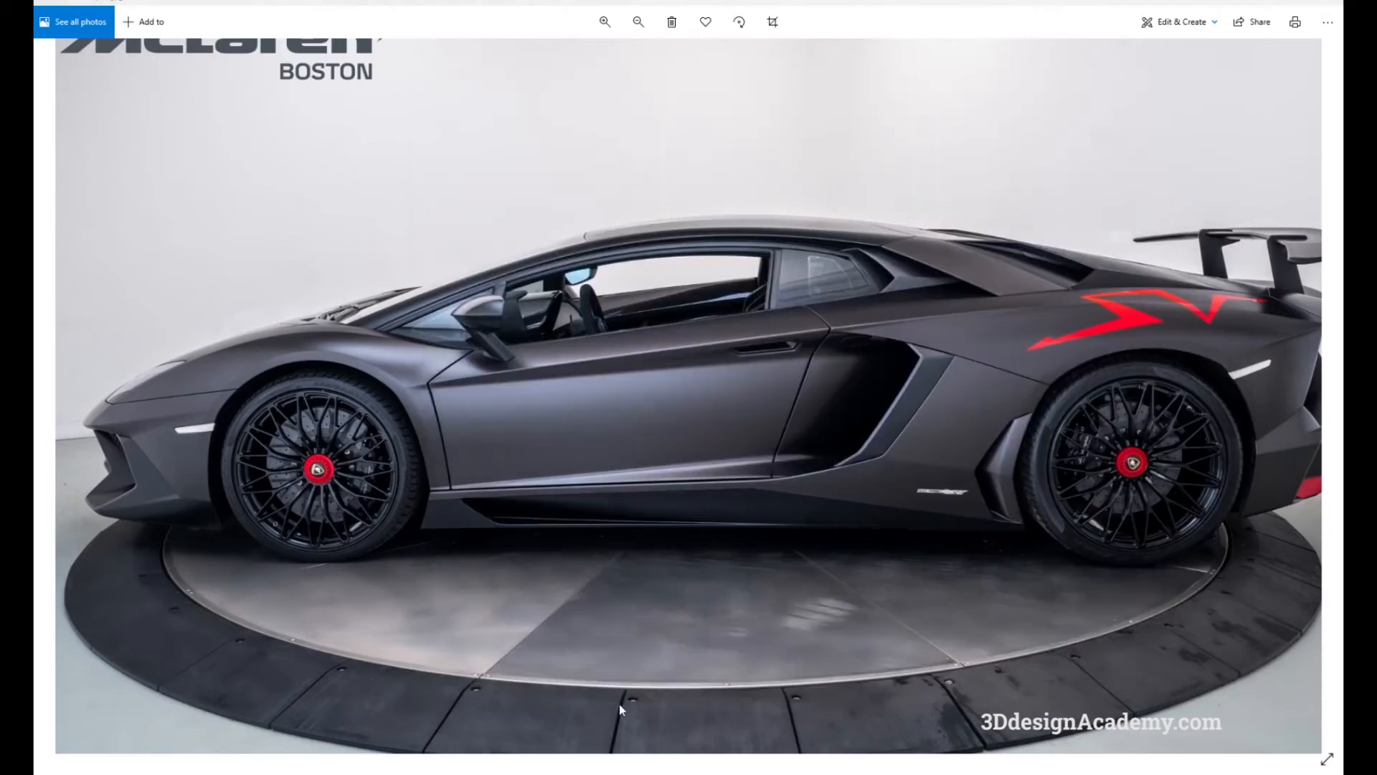
pyautogui.hotkey('alt', 'Tab')
# Step: Apply diagnostic shading with the Showroom map and compare the reflections on the side and sill surfaces with the reference photo
pyautogui.keyDown('alt'); pyautogui.keyDown('shift'); pyautogui.moveTo(553, 507); pyautogui.dragTo(1005, 447); pyautogui.keyUp('shift'); pyautogui.keyUp('alt')
pyautogui.click(1324, 495)
pyautogui.moveTo(1004, 538)
pyautogui.keyDown('alt'); pyautogui.keyDown('shift'); pyautogui.mouseDown()
pyautogui.moveTo(944, 461)
pyautogui.moveTo(1062, 505)
pyautogui.mouseUp(); pyautogui.keyUp('shift'); pyautogui.keyUp('alt')
pyautogui.keyDown('alt'); pyautogui.keyDown('shift'); pyautogui.moveTo(1063, 506); pyautogui.dragTo(1051, 488, button='right'); pyautogui.keyUp('shift'); pyautogui.keyUp('alt')
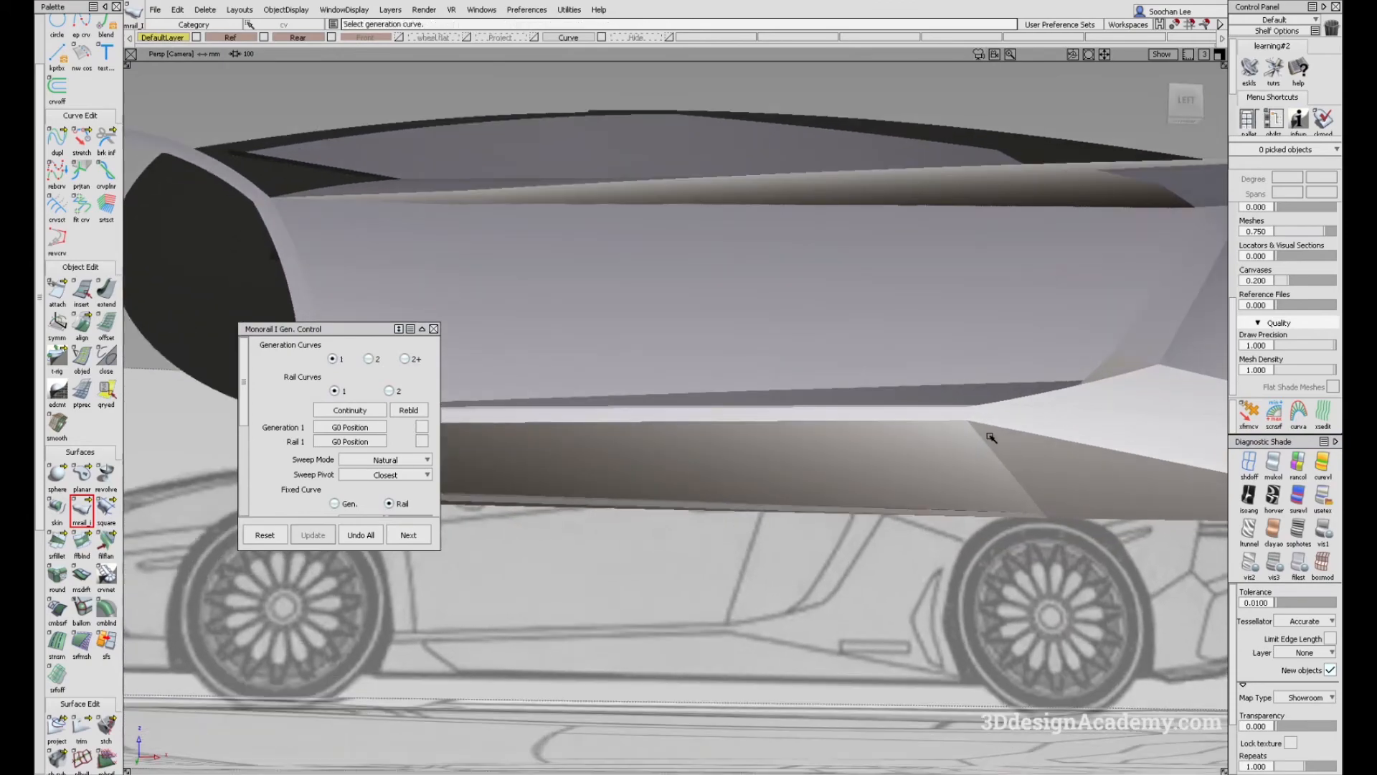
pyautogui.hotkey('alt', 'Tab')
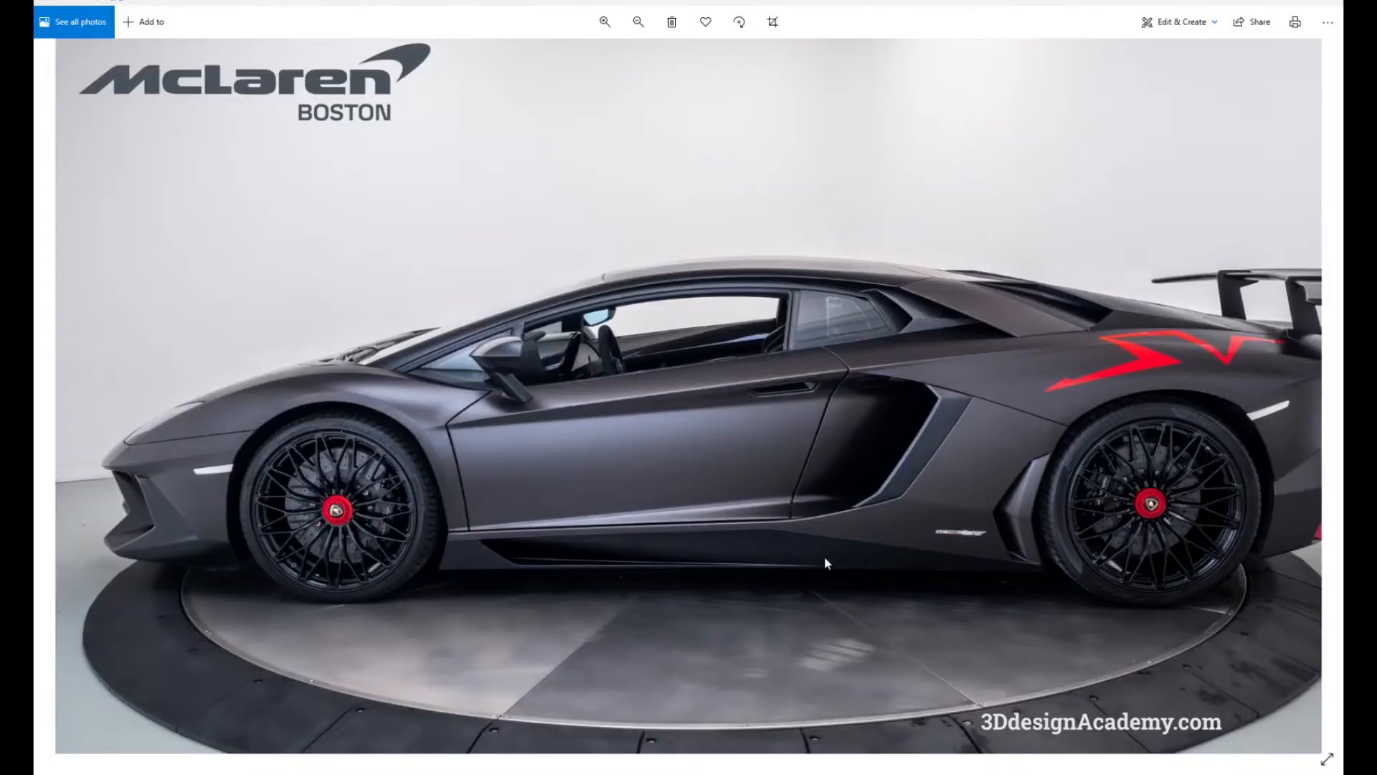
pyautogui.hotkey('alt', 'Tab')
pyautogui.keyDown('alt'); pyautogui.keyDown('shift'); pyautogui.moveTo(653, 481); pyautogui.dragTo(784, 484, button='right'); pyautogui.keyUp('shift'); pyautogui.keyUp('alt')
pyautogui.keyDown('alt'); pyautogui.keyDown('shift'); pyautogui.moveTo(784, 484); pyautogui.dragTo(917, 515); pyautogui.keyUp('shift'); pyautogui.keyUp('alt')
pyautogui.hotkey('alt', 'Tab')
pyautogui.hotkey('alt', 'Tab')
pyautogui.keyDown('ctrl'); pyautogui.keyDown('shift'); pyautogui.moveTo(829, 610); pyautogui.dragTo(721, 533, button='right'); pyautogui.keyUp('shift'); pyautogui.keyUp('ctrl')
pyautogui.hotkey('alt', 'Tab')
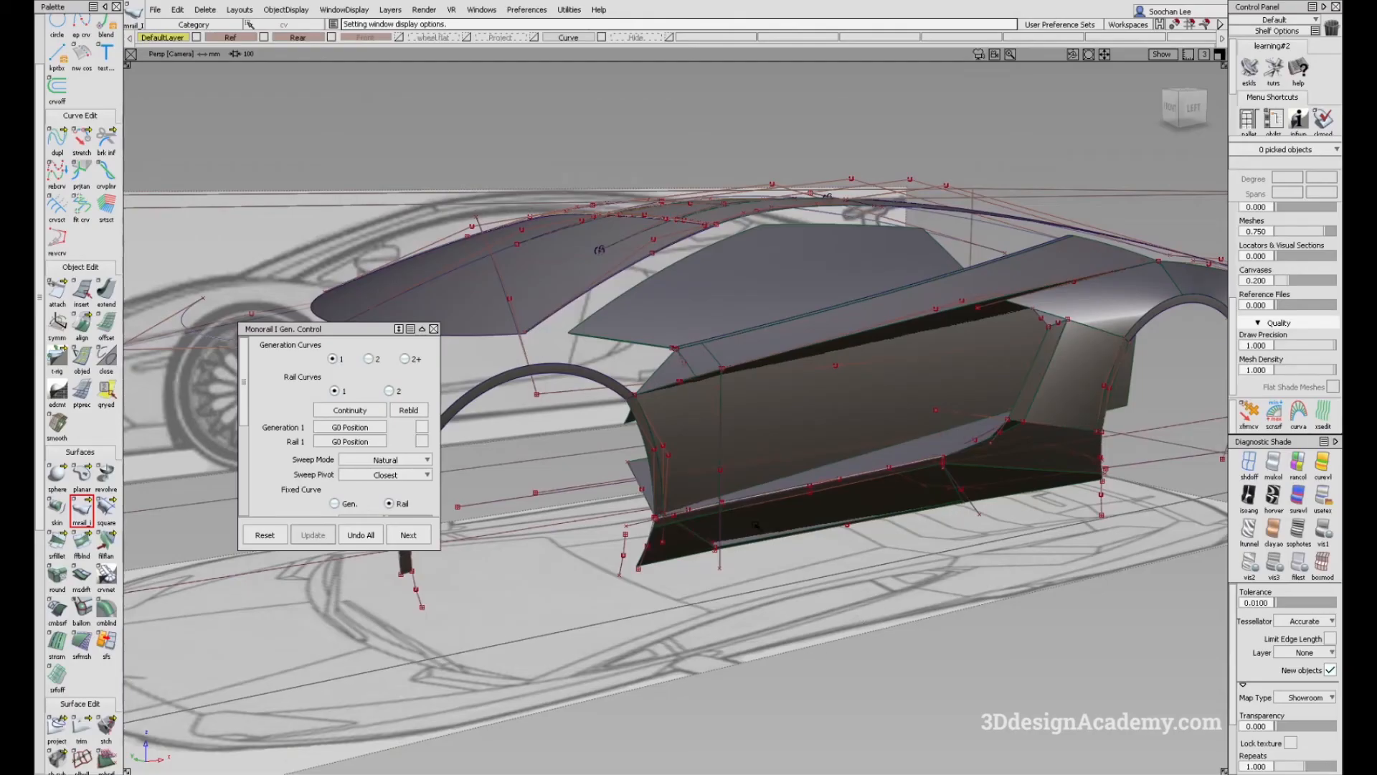
# Step: Examine the front end of the inward sill surface where it meets the front sill panel's corner
pyautogui.keyDown('alt'); pyautogui.keyDown('shift'); pyautogui.moveTo(755, 525); pyautogui.dragTo(933, 580, button='right'); pyautogui.keyUp('shift'); pyautogui.keyUp('alt')
pyautogui.keyDown('alt'); pyautogui.keyDown('shift'); pyautogui.moveTo(933, 579); pyautogui.dragTo(874, 560, button='middle'); pyautogui.keyUp('shift'); pyautogui.keyUp('alt')
pyautogui.keyDown('ctrl'); pyautogui.keyDown('shift'); pyautogui.moveTo(874, 560); pyautogui.dragTo(883, 474, button='right'); pyautogui.keyUp('shift'); pyautogui.keyUp('ctrl')
pyautogui.keyDown('alt'); pyautogui.keyDown('shift'); pyautogui.moveTo(964, 459); pyautogui.dragTo(938, 402); pyautogui.keyUp('shift'); pyautogui.keyUp('alt')
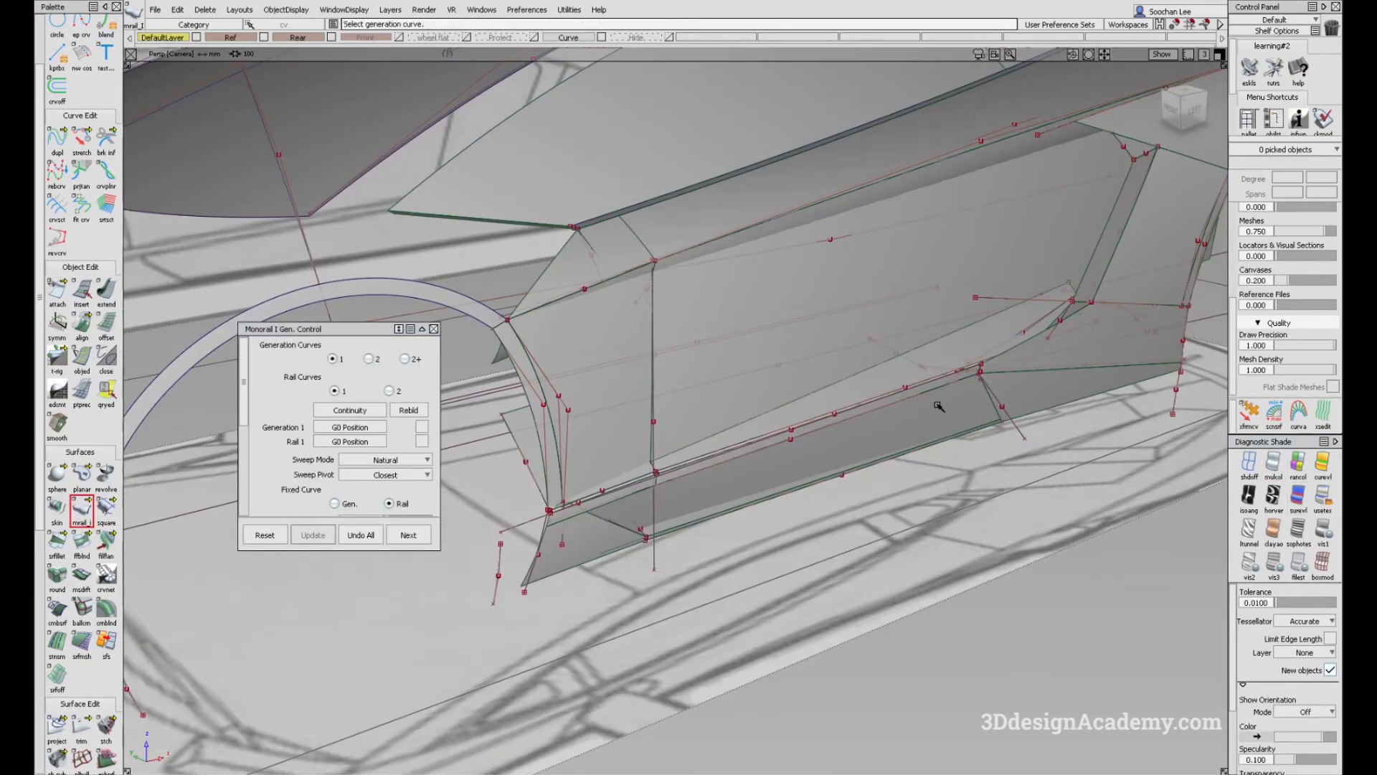
pyautogui.keyDown('alt'); pyautogui.keyDown('shift'); pyautogui.click(602, 491); pyautogui.keyUp('shift'); pyautogui.keyUp('alt')
pyautogui.keyDown('alt'); pyautogui.keyDown('shift'); pyautogui.moveTo(602, 491); pyautogui.dragTo(673, 463, button='right'); pyautogui.keyUp('shift'); pyautogui.keyUp('alt')
pyautogui.keyDown('alt'); pyautogui.keyDown('shift'); pyautogui.moveTo(674, 463); pyautogui.dragTo(778, 488); pyautogui.keyUp('shift'); pyautogui.keyUp('alt')
pyautogui.keyDown('alt'); pyautogui.keyDown('shift'); pyautogui.moveTo(778, 488); pyautogui.dragTo(710, 502, button='right'); pyautogui.keyUp('shift'); pyautogui.keyUp('alt')
pyautogui.keyDown('alt'); pyautogui.keyDown('shift'); pyautogui.click(622, 515); pyautogui.keyUp('shift'); pyautogui.keyUp('alt')
pyautogui.keyDown('alt'); pyautogui.keyDown('shift'); pyautogui.moveTo(710, 503); pyautogui.dragTo(600, 523); pyautogui.keyUp('shift'); pyautogui.keyUp('alt')
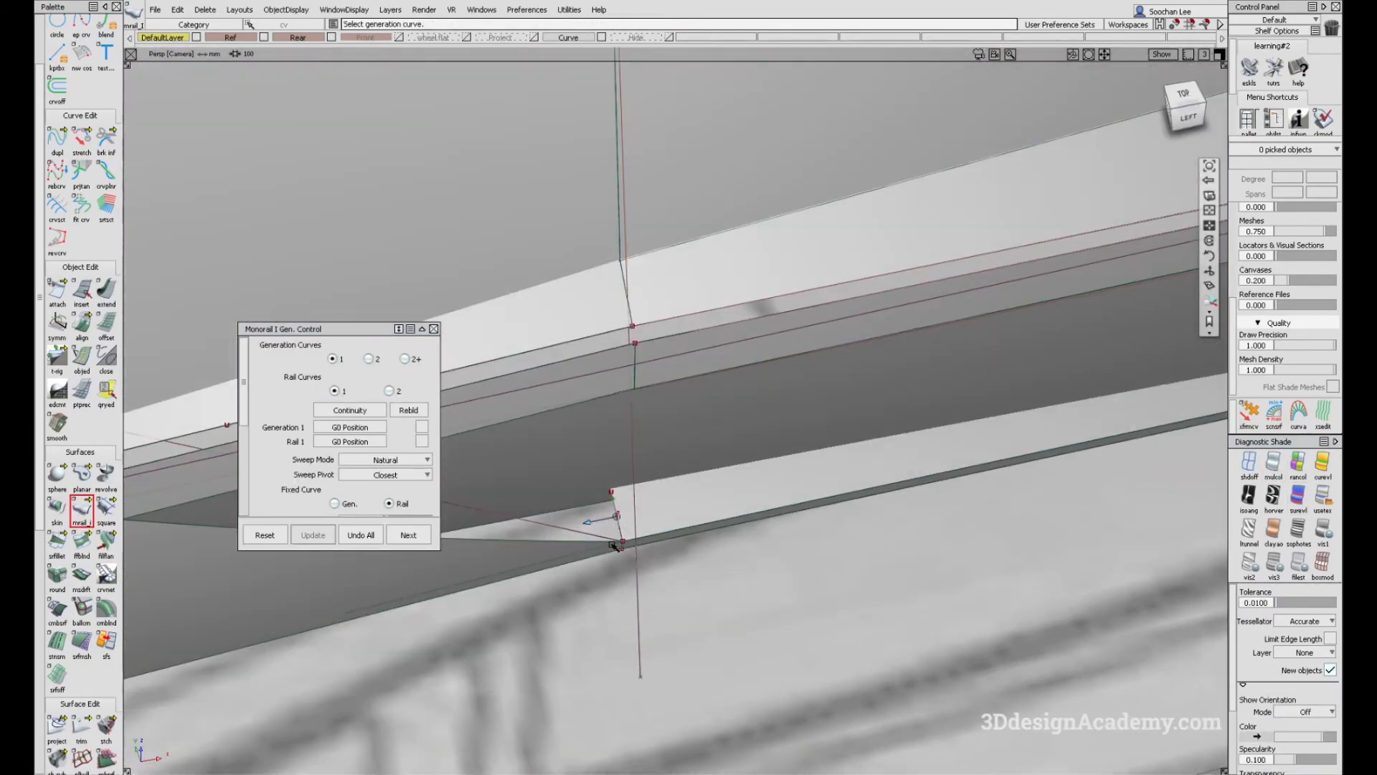
pyautogui.keyDown('alt'); pyautogui.keyDown('shift'); pyautogui.moveTo(622, 552); pyautogui.dragTo(685, 538, button='middle'); pyautogui.keyUp('shift'); pyautogui.keyUp('alt')
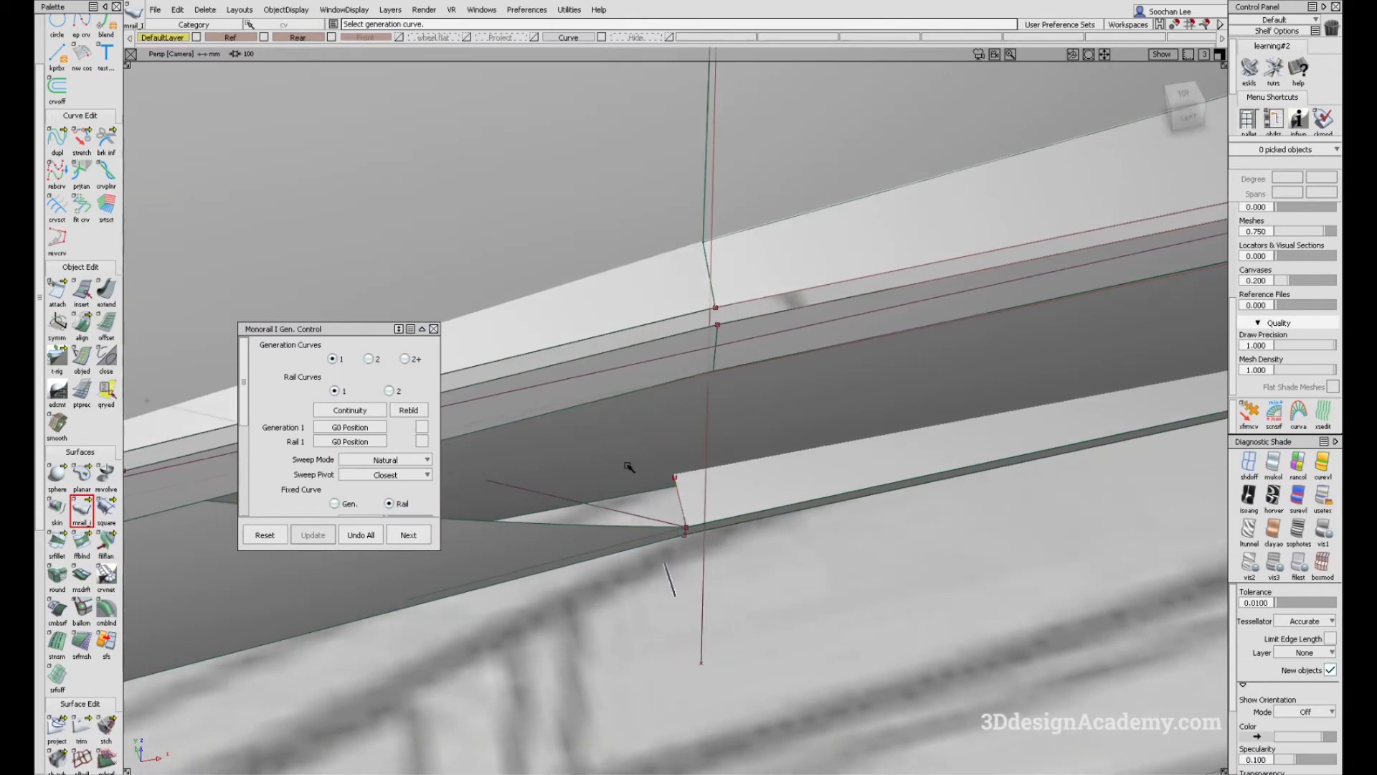
# Step: Extend the inward sill surface from its front edge by about 174 mm toward the front wheel arch
pyautogui.doubleClick(106, 291)
pyautogui.click(781, 433)
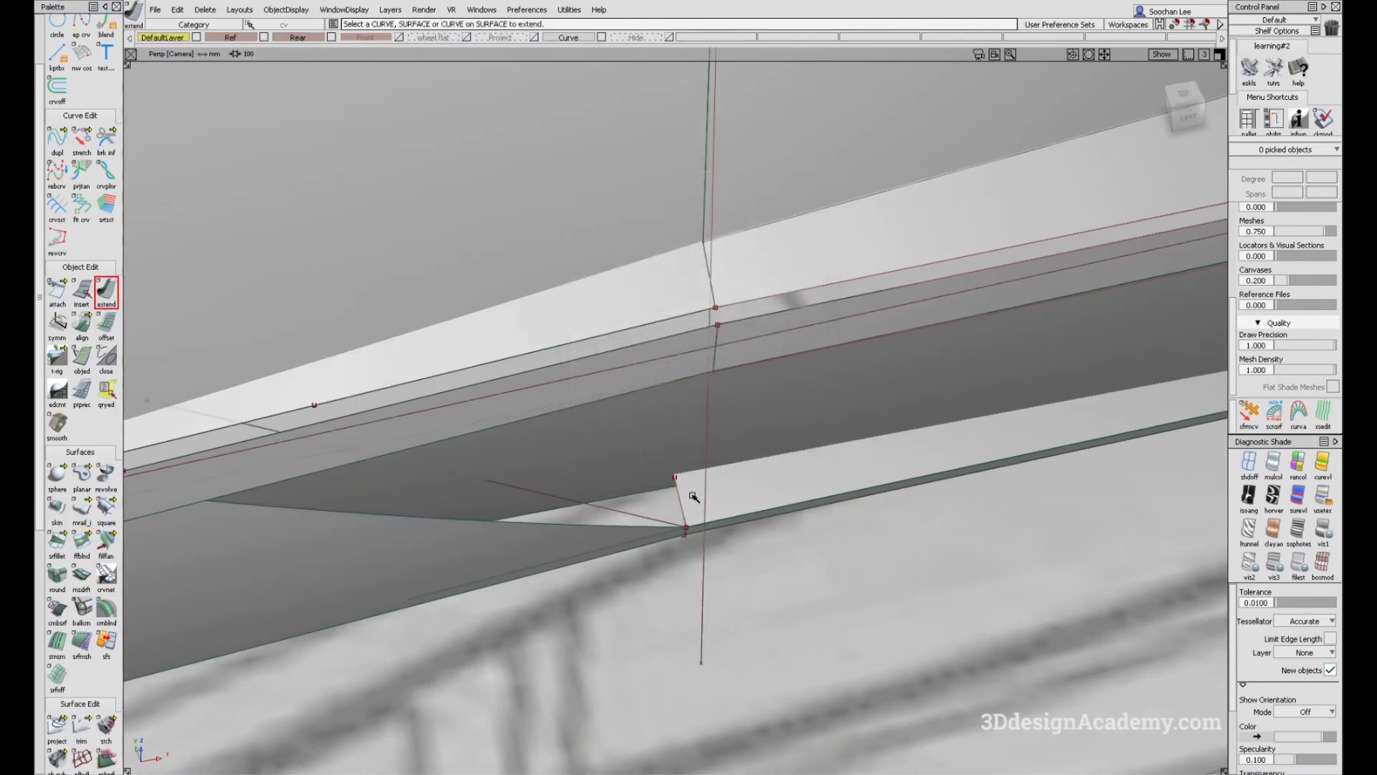
pyautogui.click(682, 501)
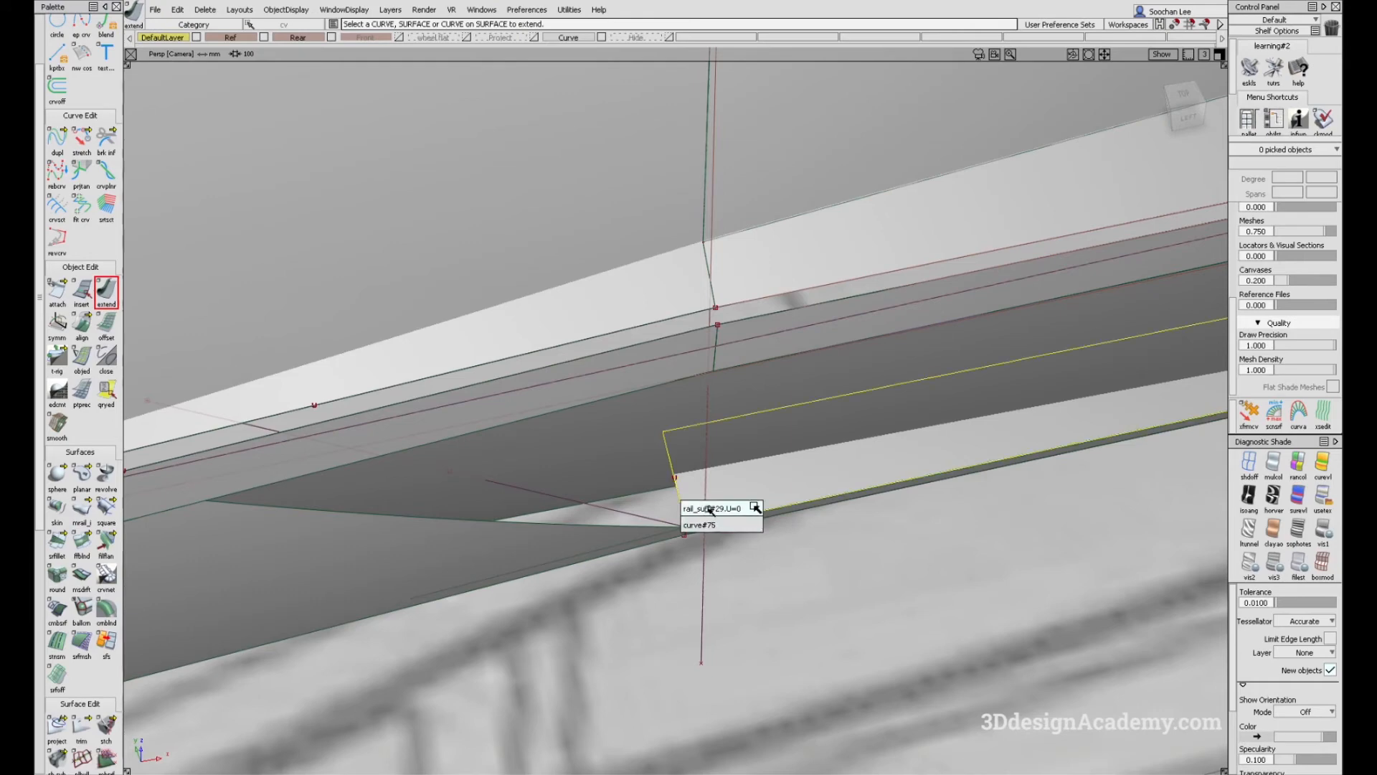
pyautogui.click(708, 508)
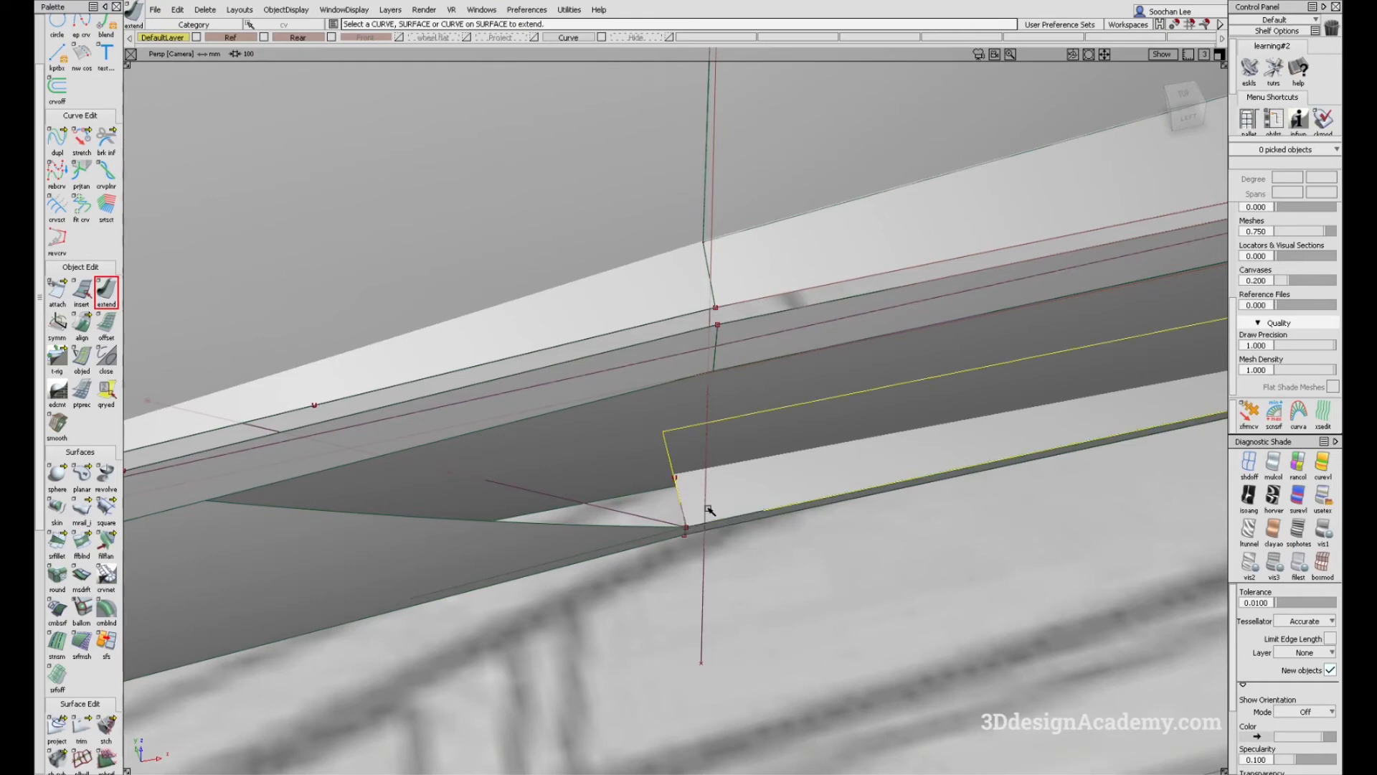
pyautogui.moveTo(748, 587); pyautogui.dragTo(197, 666)
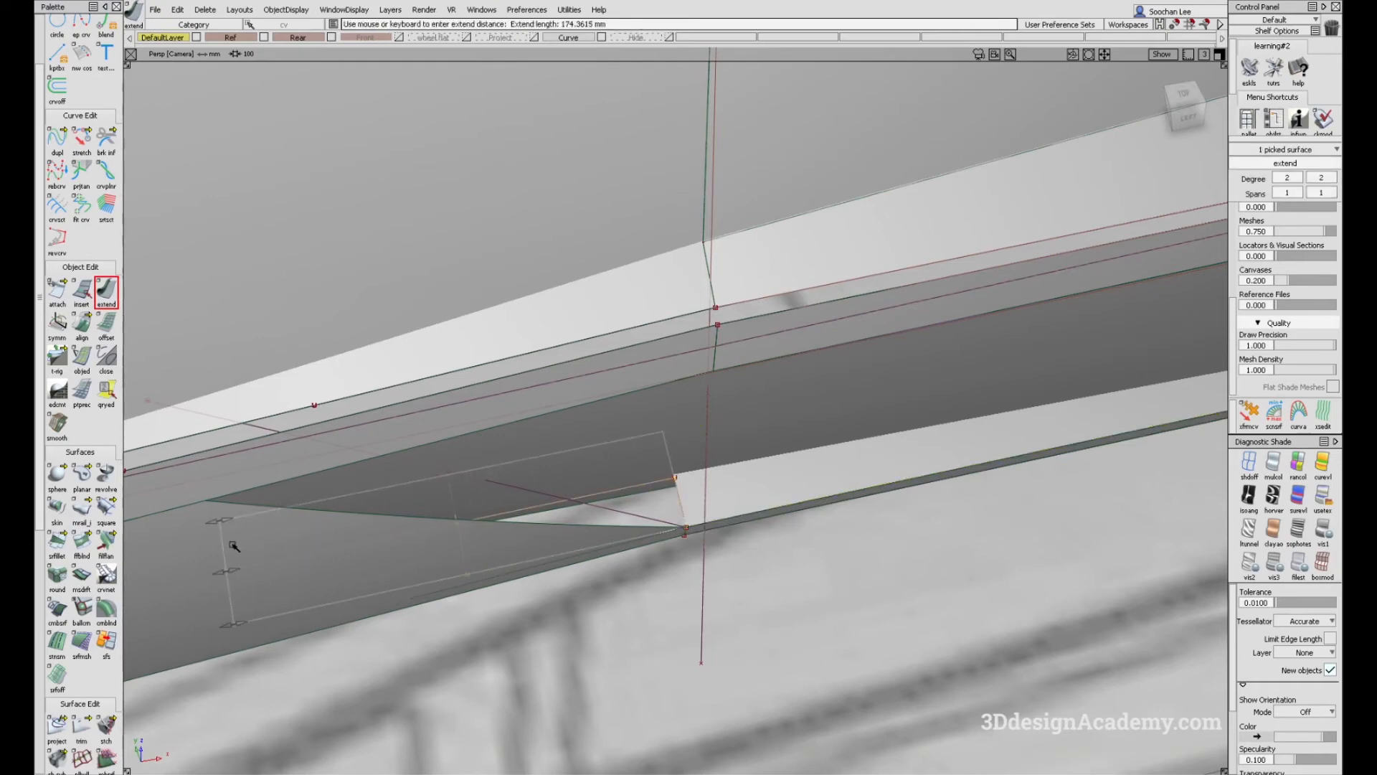
# Step: Align the extension surface to the inward sill surface's front edge with G2 continuity and check the joint
pyautogui.doubleClick(82, 324)
pyautogui.click(320, 347)
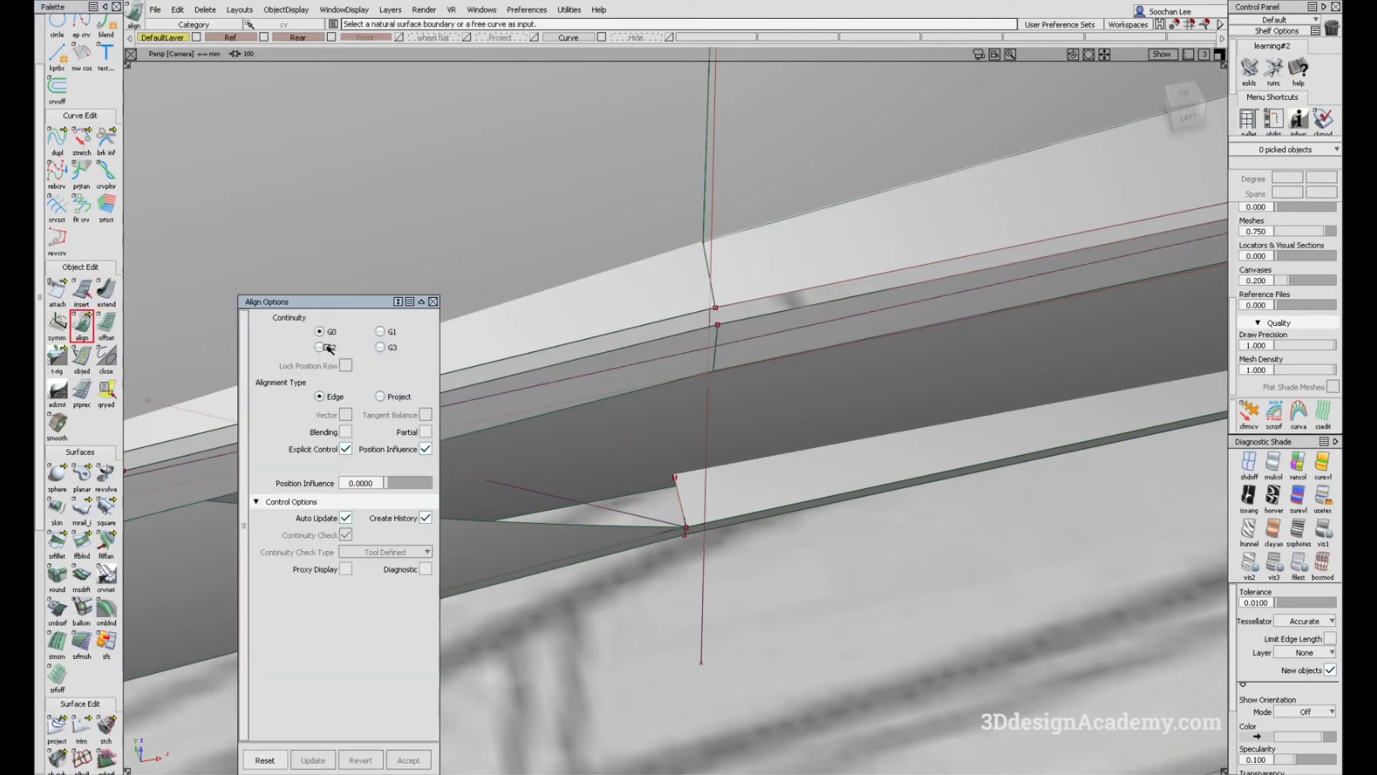
pyautogui.click(677, 500)
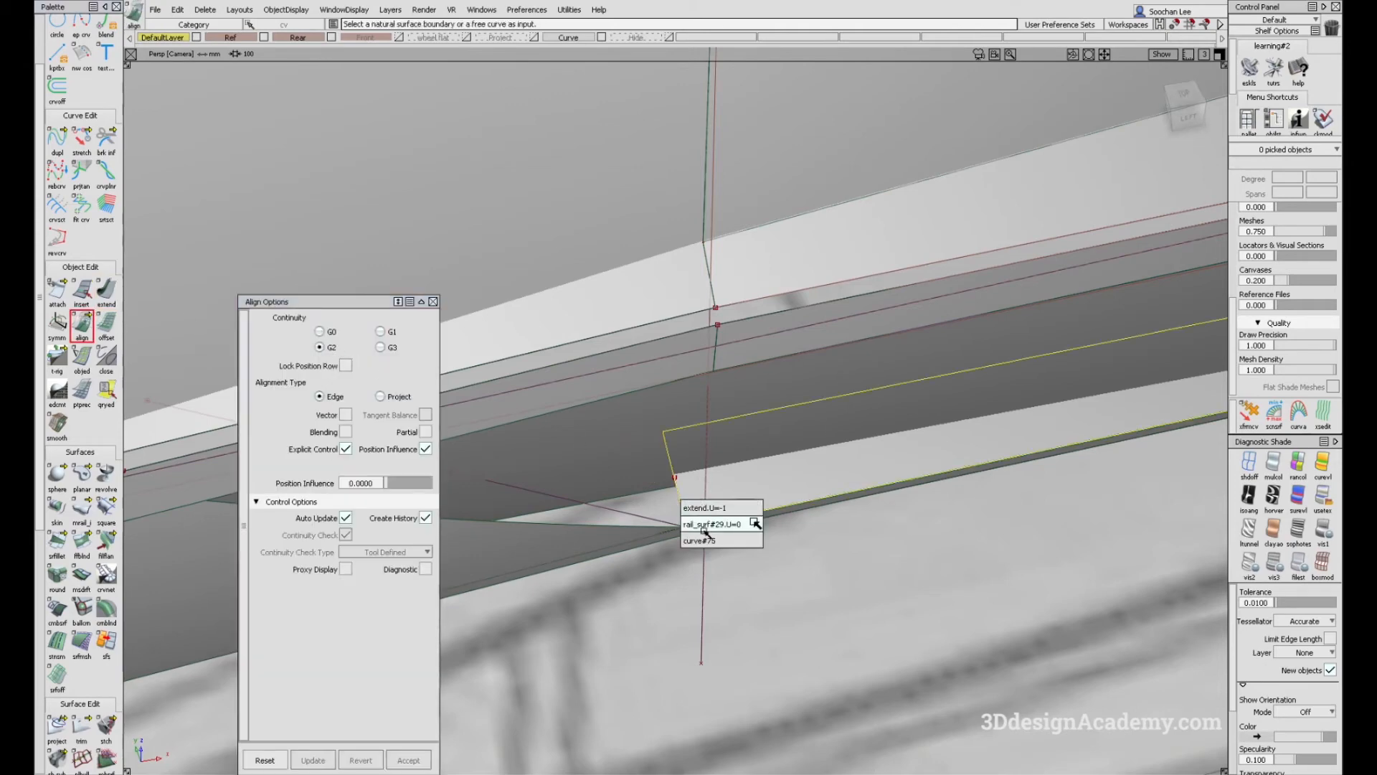
pyautogui.click(707, 525)
pyautogui.click(678, 498)
pyautogui.click(704, 525)
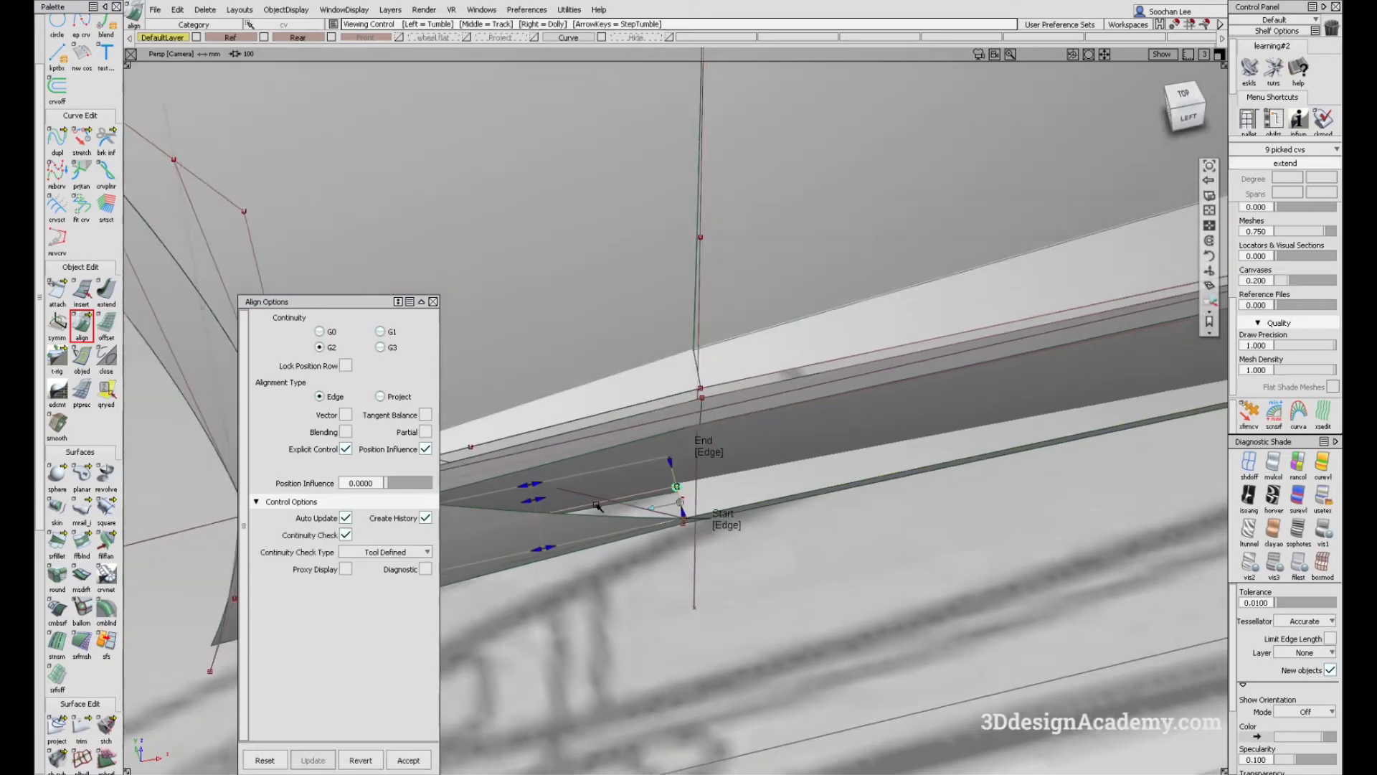
pyautogui.keyDown('alt'); pyautogui.keyDown('shift'); pyautogui.moveTo(520, 516); pyautogui.dragTo(580, 471, button='middle'); pyautogui.keyUp('shift'); pyautogui.keyUp('alt')
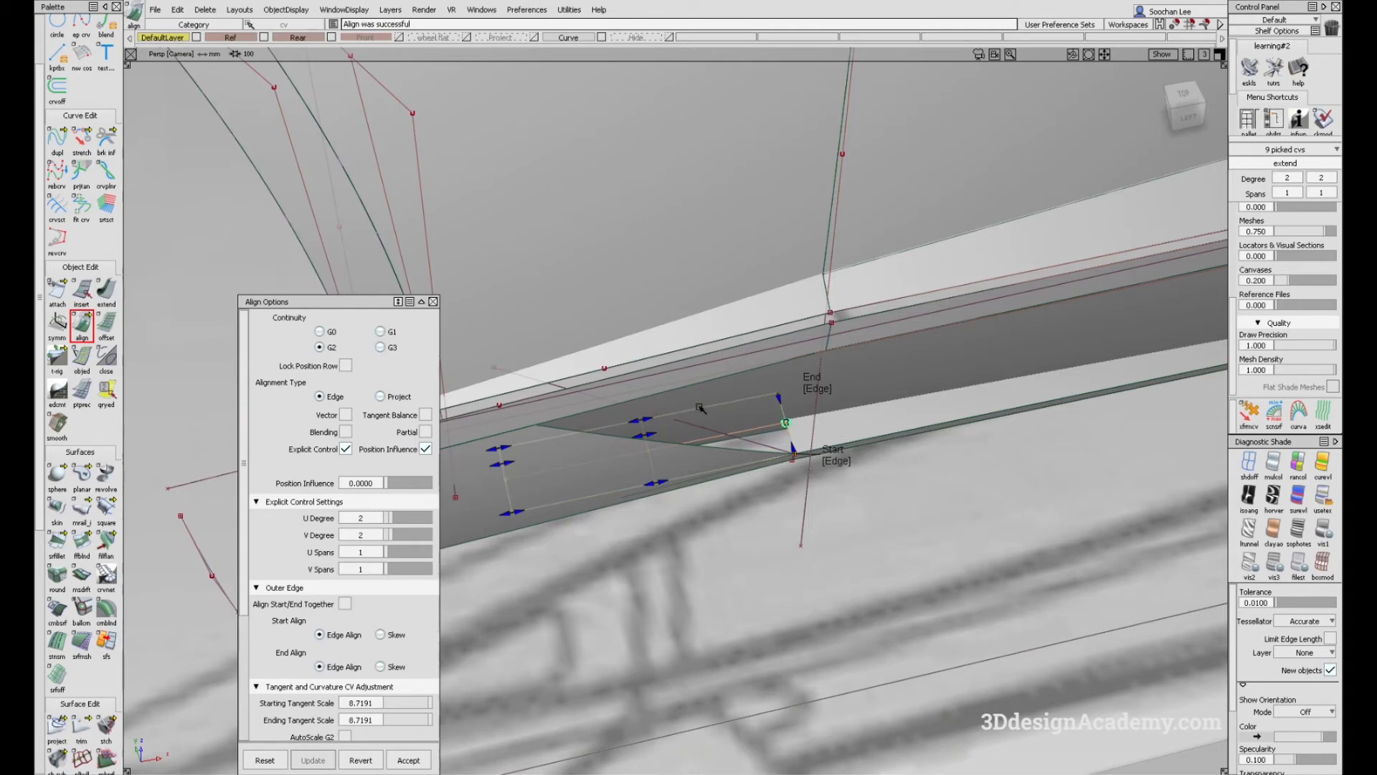
pyautogui.keyDown('alt'); pyautogui.keyDown('shift'); pyautogui.moveTo(723, 519); pyautogui.dragTo(795, 492, button='middle'); pyautogui.keyUp('shift'); pyautogui.keyUp('alt')
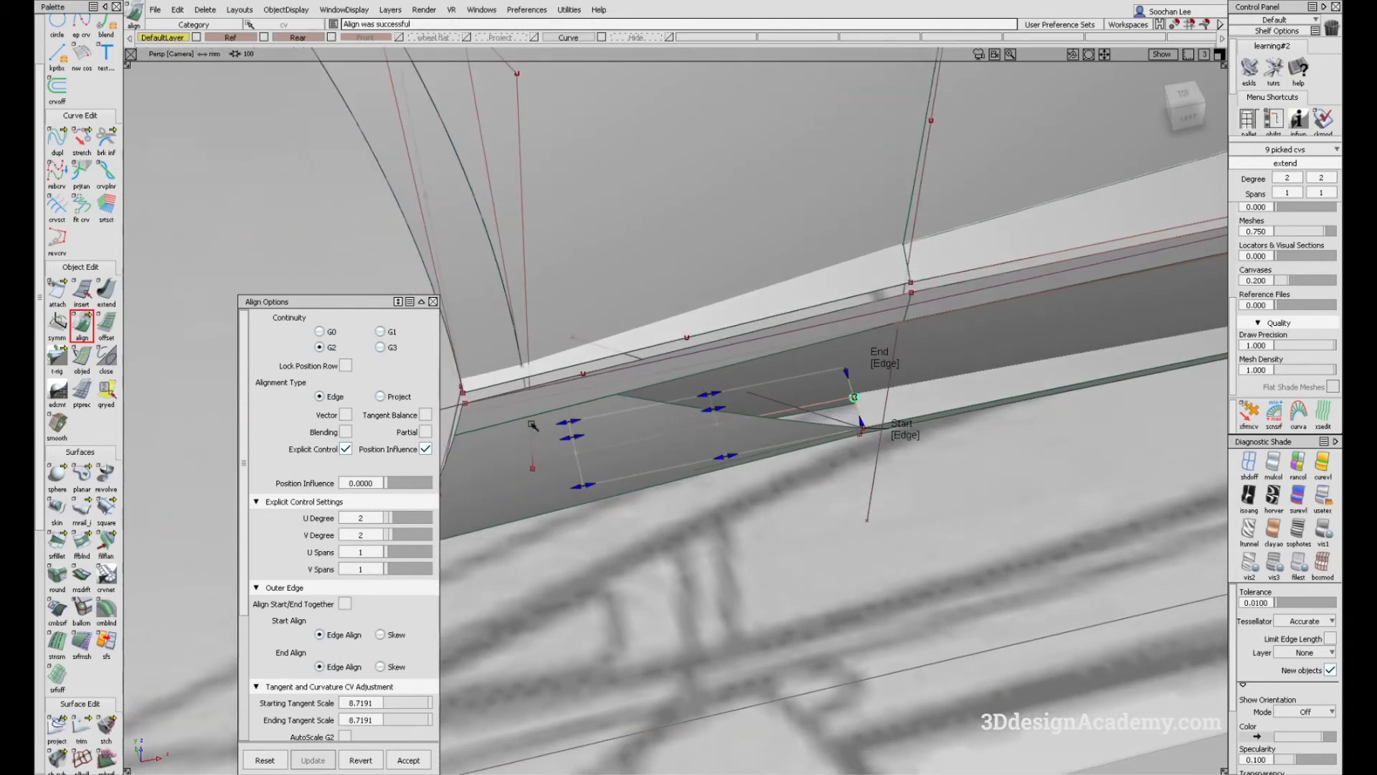
pyautogui.keyDown('alt'); pyautogui.keyDown('shift'); pyautogui.moveTo(807, 477); pyautogui.dragTo(726, 468); pyautogui.keyUp('shift'); pyautogui.keyUp('alt')
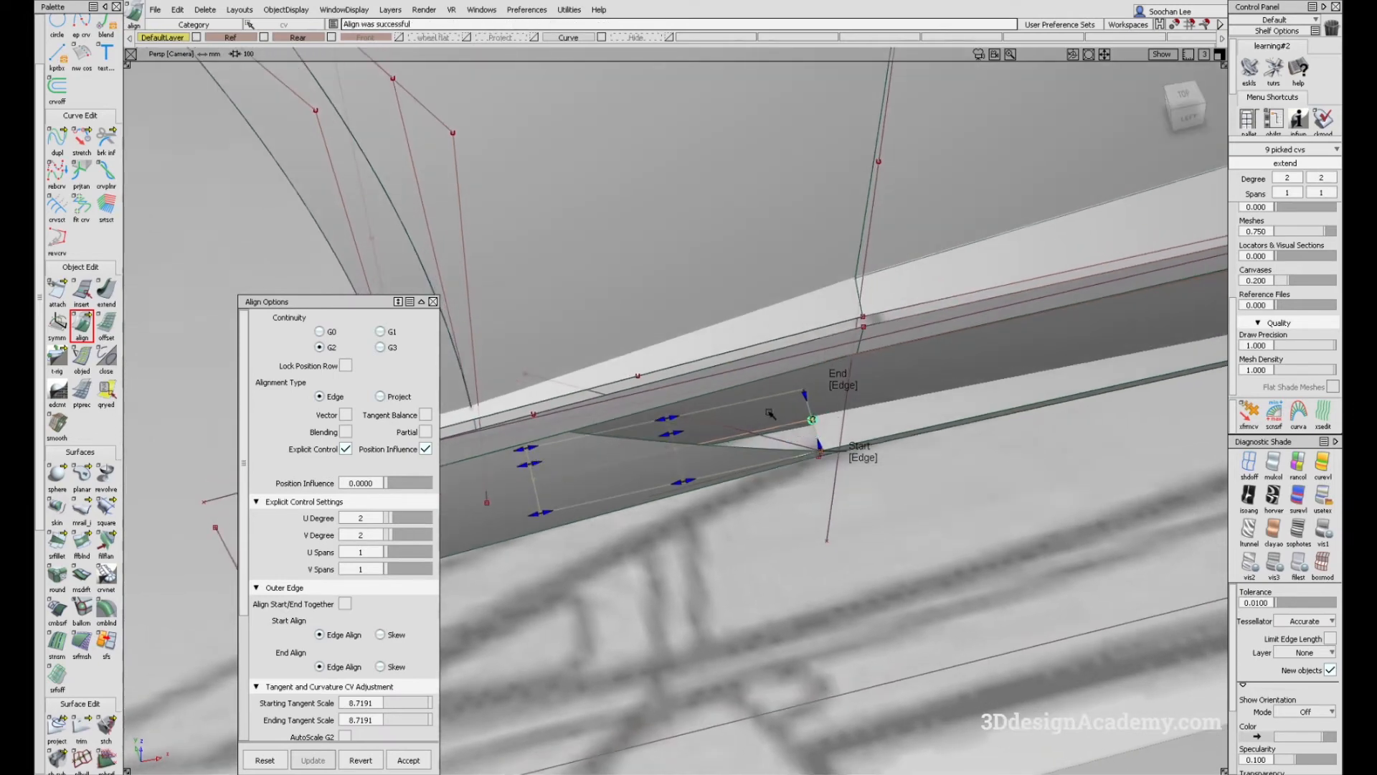
# Step: Reopen the inward sill surface's one-rail build for editing and set its Rotate Xform to -18
pyautogui.keyDown('alt'); pyautogui.keyDown('shift'); pyautogui.moveTo(592, 516); pyautogui.dragTo(773, 432); pyautogui.keyUp('shift'); pyautogui.keyUp('alt')
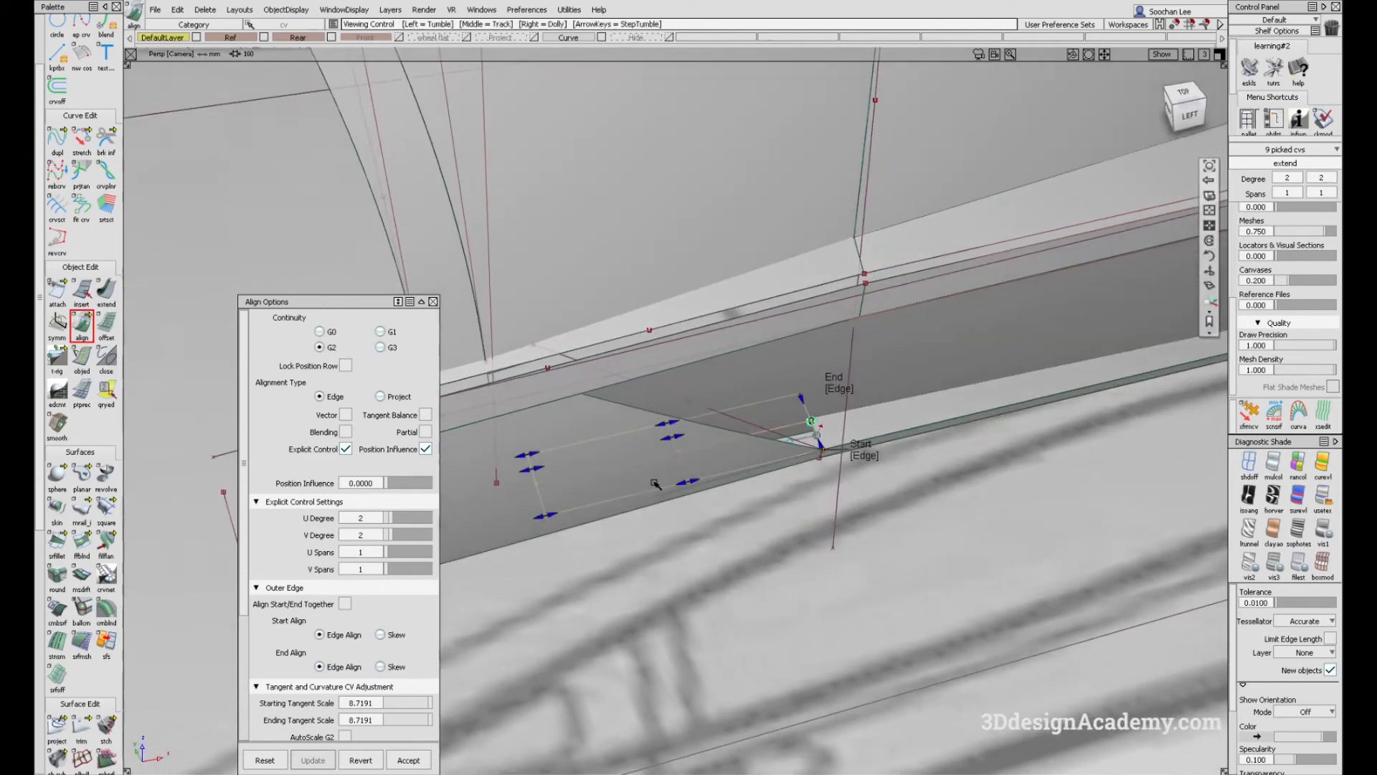
pyautogui.keyDown('ctrl'); pyautogui.keyDown('shift'); pyautogui.moveTo(828, 547); pyautogui.dragTo(829, 610); pyautogui.keyUp('shift'); pyautogui.keyUp('ctrl')
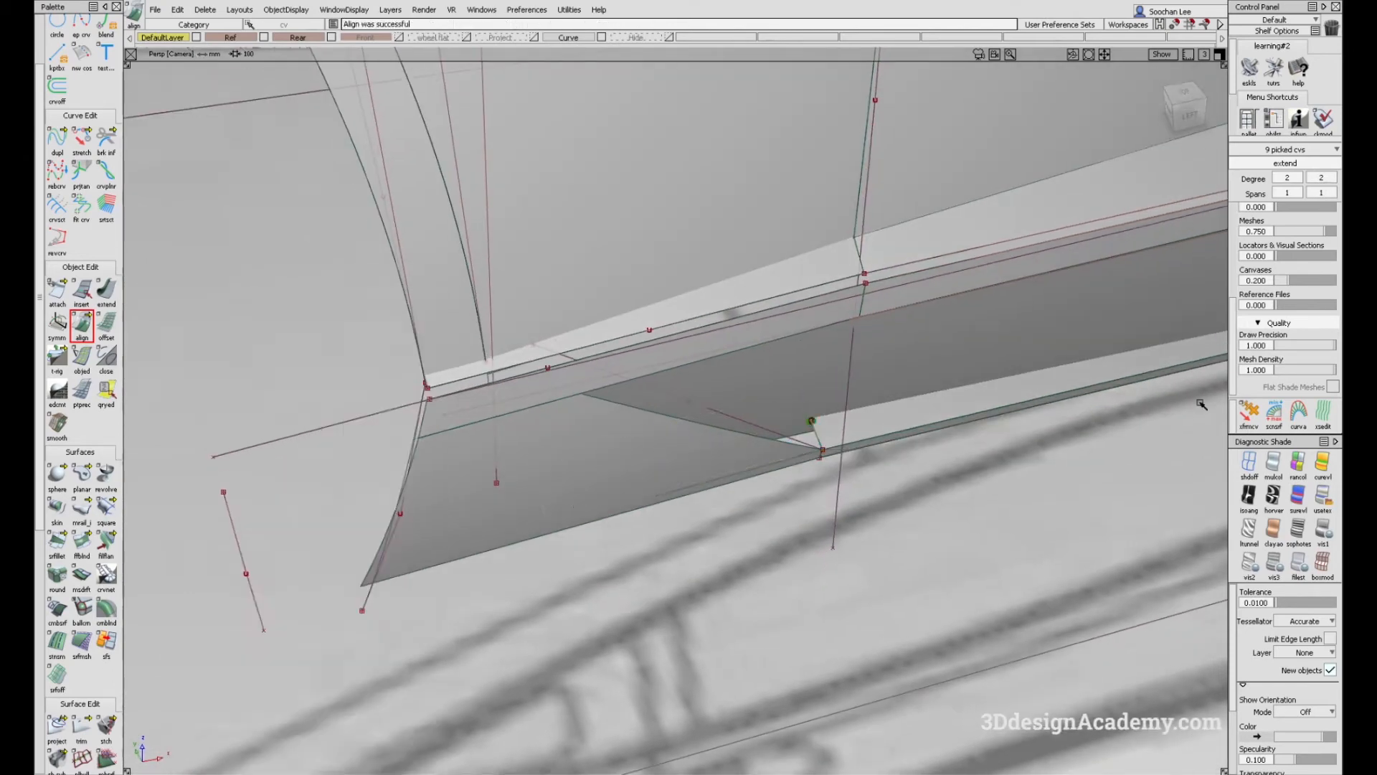
pyautogui.keyDown('alt'); pyautogui.keyDown('shift'); pyautogui.moveTo(954, 495); pyautogui.dragTo(964, 537); pyautogui.keyUp('shift'); pyautogui.keyUp('alt')
pyautogui.keyDown('ctrl'); pyautogui.keyDown('shift'); pyautogui.moveTo(964, 538); pyautogui.dragTo(861, 478); pyautogui.keyUp('shift'); pyautogui.keyUp('ctrl')
pyautogui.keyDown('alt'); pyautogui.keyDown('shift'); pyautogui.moveTo(732, 459); pyautogui.dragTo(1060, 377); pyautogui.keyUp('shift'); pyautogui.keyUp('alt')
pyautogui.keyDown('ctrl'); pyautogui.keyDown('shift'); pyautogui.moveTo(1035, 375); pyautogui.dragTo(916, 363); pyautogui.keyUp('shift'); pyautogui.keyUp('ctrl')
pyautogui.click(813, 387)
pyautogui.keyDown('alt'); pyautogui.keyDown('shift'); pyautogui.moveTo(766, 424); pyautogui.dragTo(703, 445); pyautogui.keyUp('shift'); pyautogui.keyUp('alt')
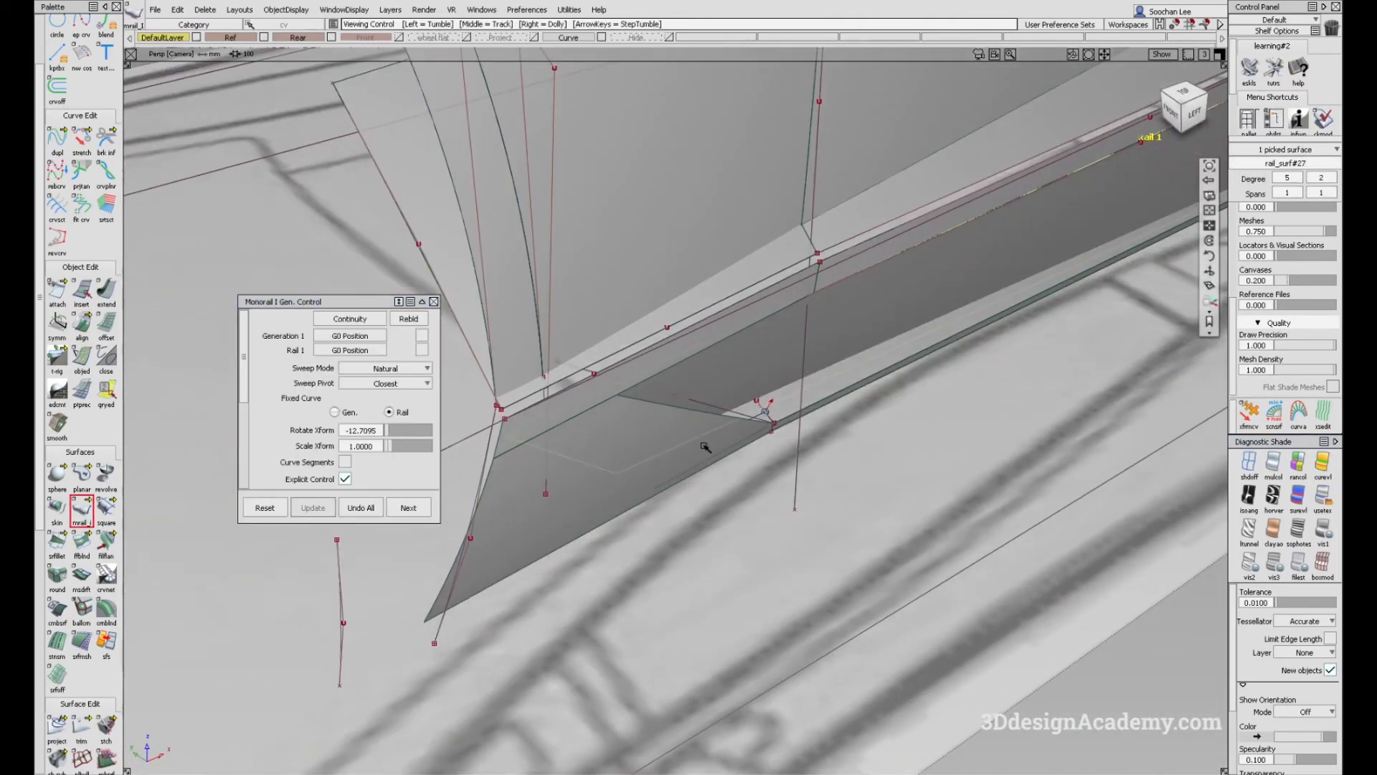
pyautogui.moveTo(378, 433); pyautogui.dragTo(345, 441)
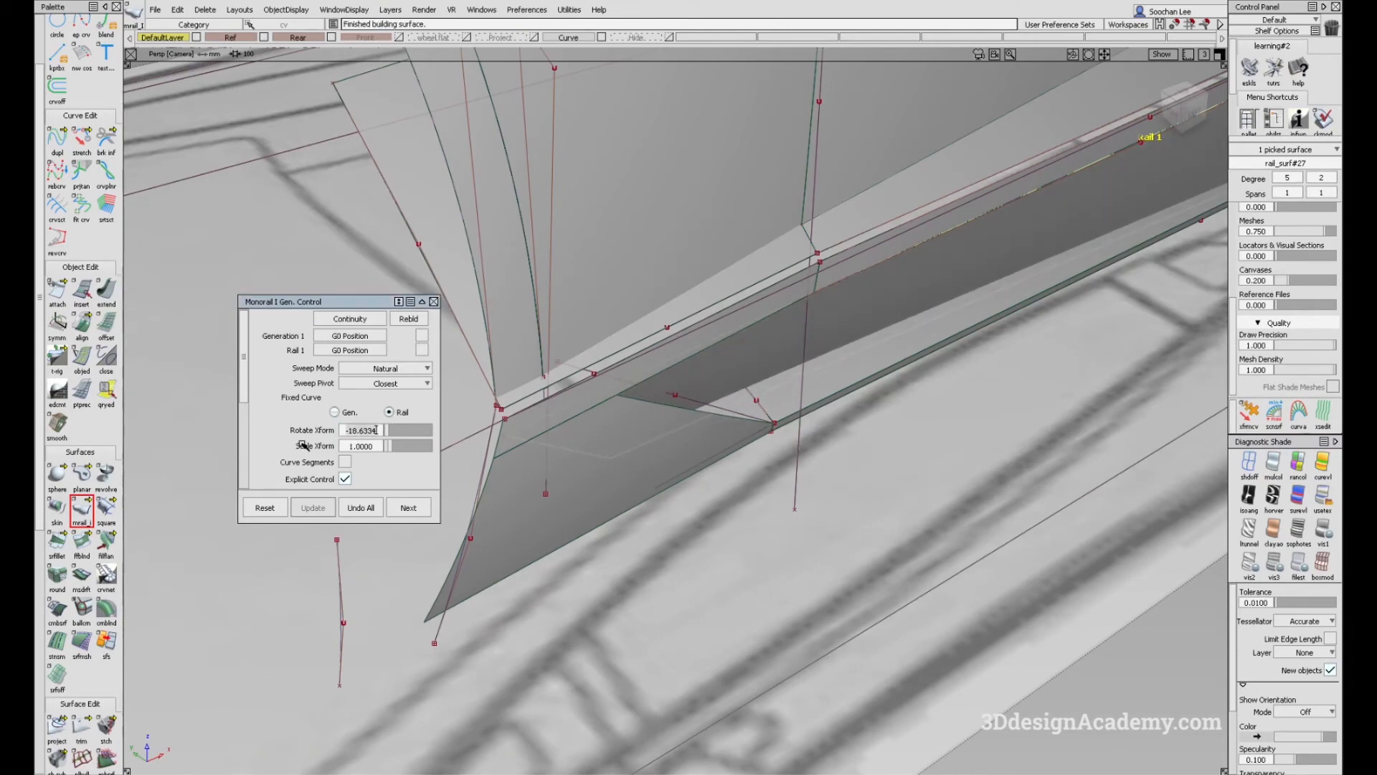
pyautogui.press('BackSpace')
pyautogui.press('BackSpace')
pyautogui.press('BackSpace')
pyautogui.press('BackSpace')
pyautogui.press('BackSpace')
pyautogui.press('BackSpace')
pyautogui.press('BackSpace')
pyautogui.write('18')
pyautogui.press('Return')
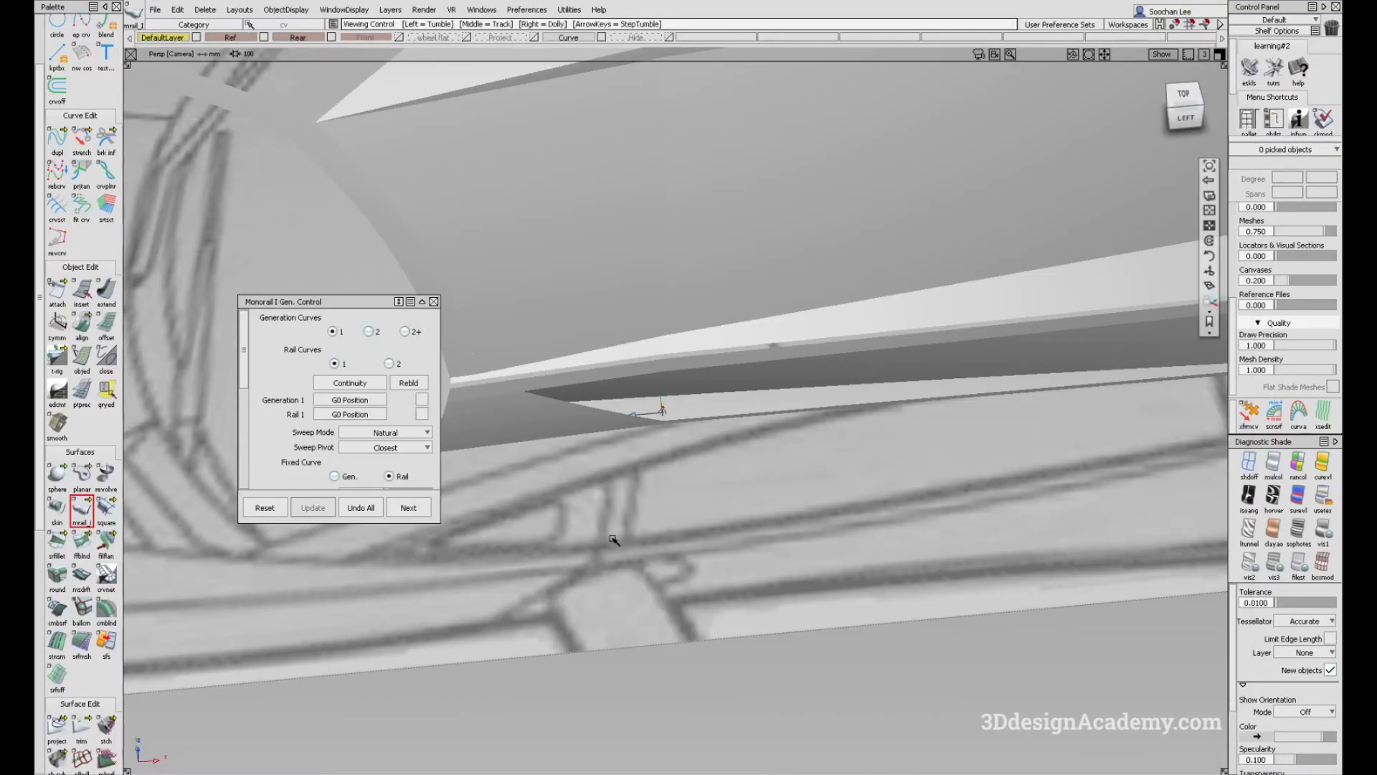
# Step: Compare the sill's shape and Showroom reflections with the grey car's reference photo from matching front, rear and side views
pyautogui.keyDown('alt'); pyautogui.keyDown('shift'); pyautogui.moveTo(612, 540); pyautogui.dragTo(753, 489); pyautogui.keyUp('shift'); pyautogui.keyUp('alt')
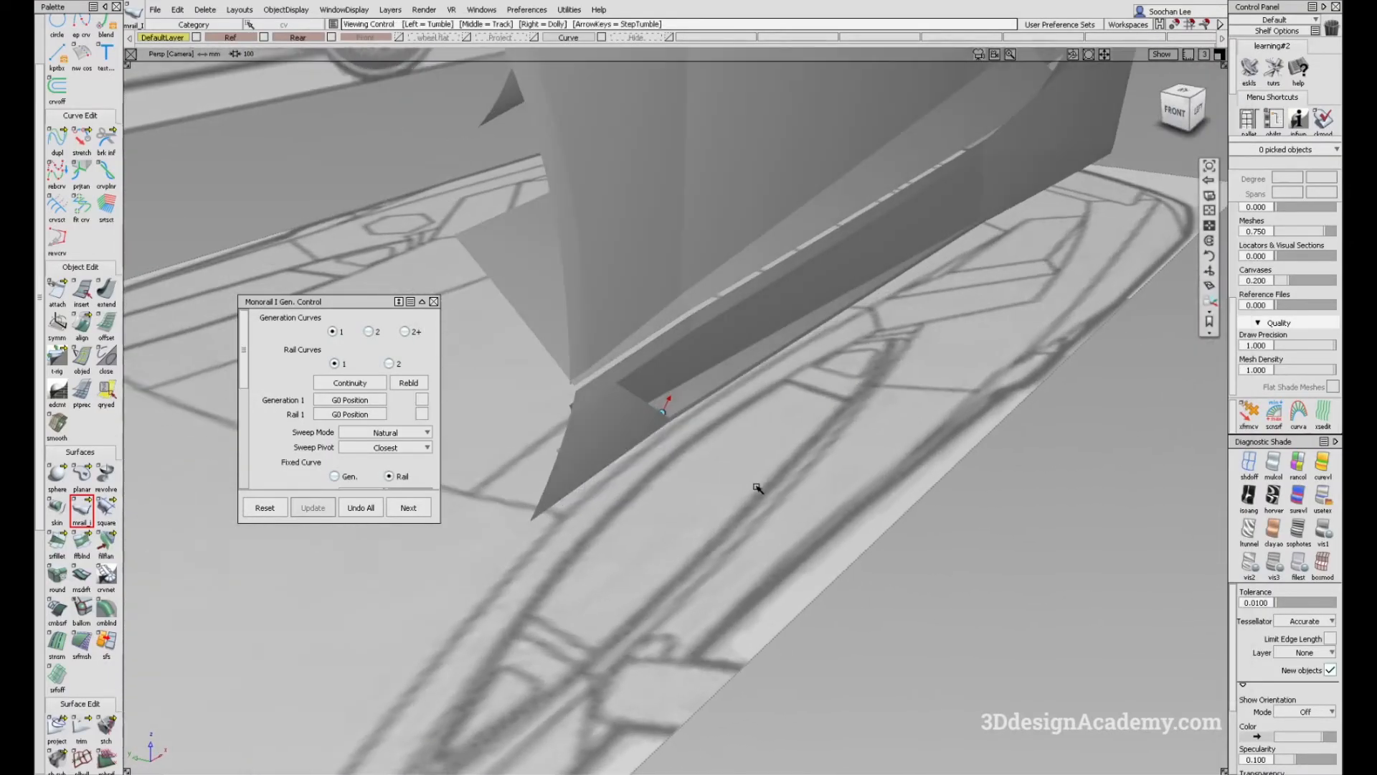
pyautogui.hotkey('alt', 'Tab')
pyautogui.hotkey('alt', 'Tab')
pyautogui.keyDown('alt'); pyautogui.keyDown('shift'); pyautogui.moveTo(780, 472); pyautogui.dragTo(808, 455); pyautogui.keyUp('shift'); pyautogui.keyUp('alt')
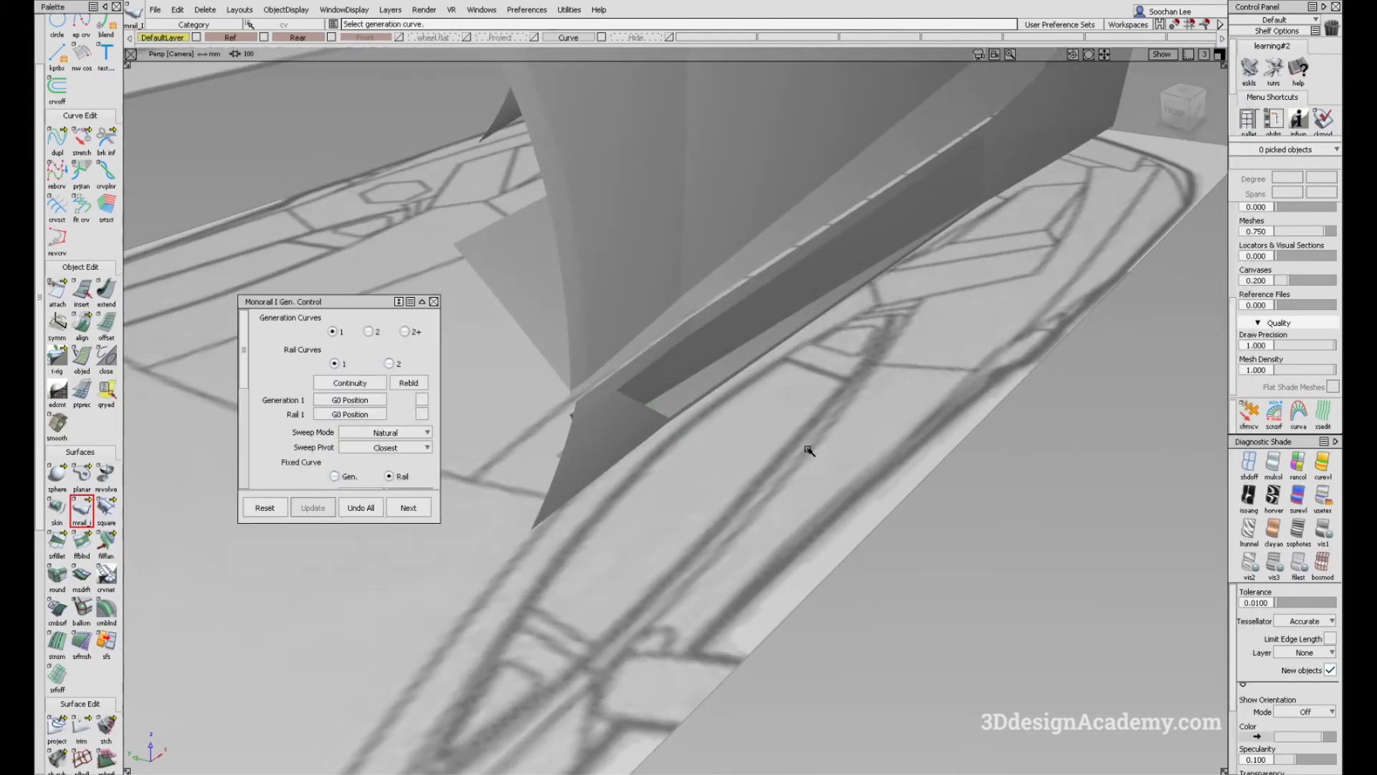
pyautogui.hotkey('alt', 'Tab')
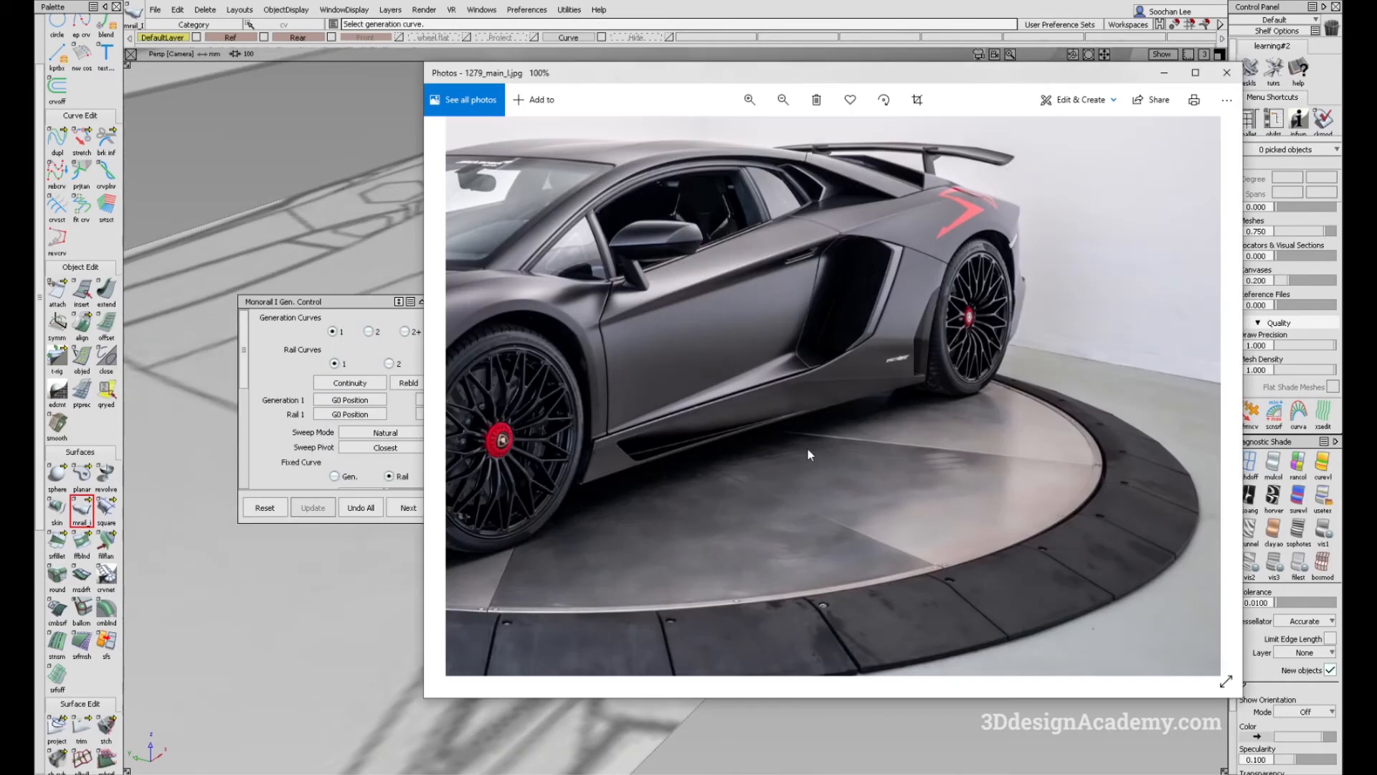
pyautogui.hotkey('alt', 'Tab')
pyautogui.keyDown('alt'); pyautogui.keyDown('shift'); pyautogui.moveTo(808, 455); pyautogui.dragTo(825, 423); pyautogui.keyUp('shift'); pyautogui.keyUp('alt')
pyautogui.hotkey('alt', 'Tab')
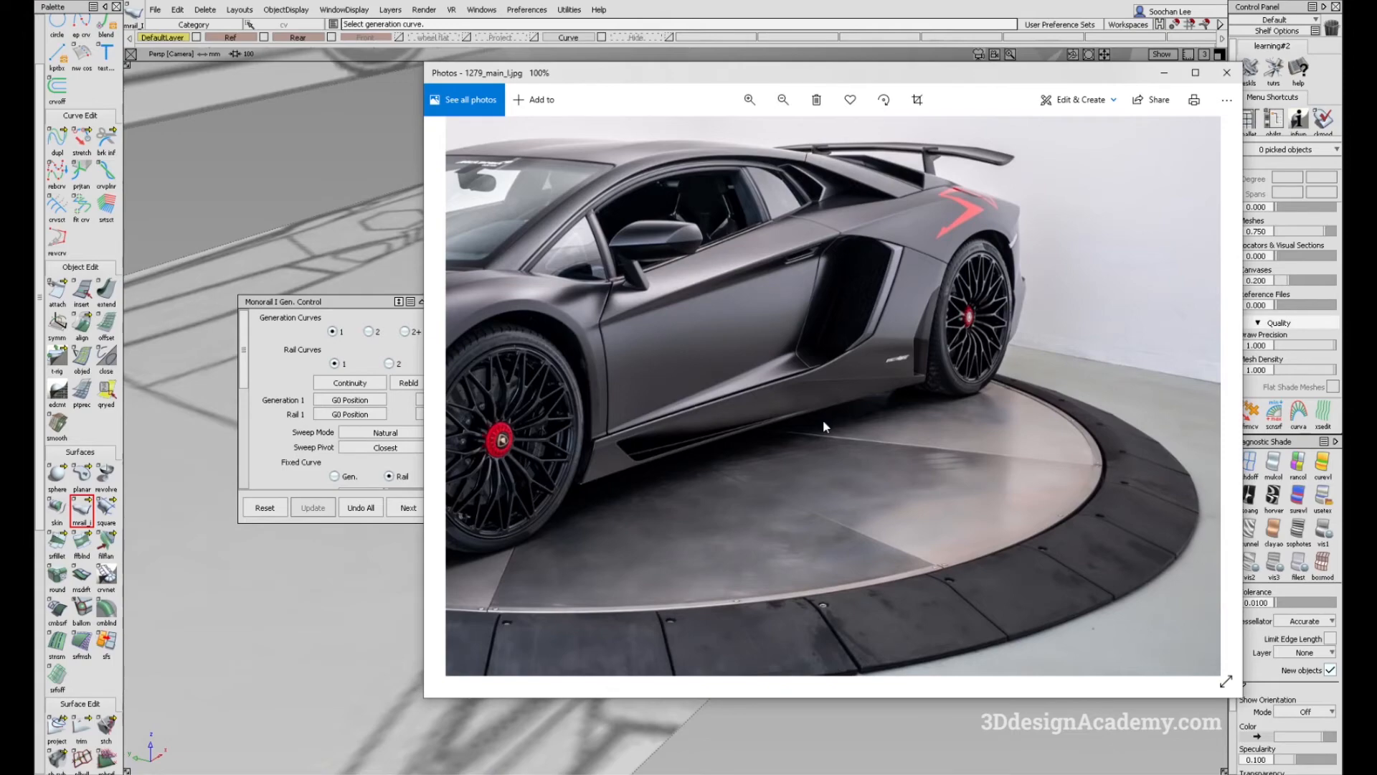
pyautogui.hotkey('alt', 'Tab')
pyautogui.keyDown('alt'); pyautogui.keyDown('shift'); pyautogui.moveTo(824, 419); pyautogui.dragTo(654, 426); pyautogui.keyUp('shift'); pyautogui.keyUp('alt')
pyautogui.hotkey('alt', 'm')
pyautogui.hotkey('alt', 'Tab')
pyautogui.hotkey('alt', 'Tab')
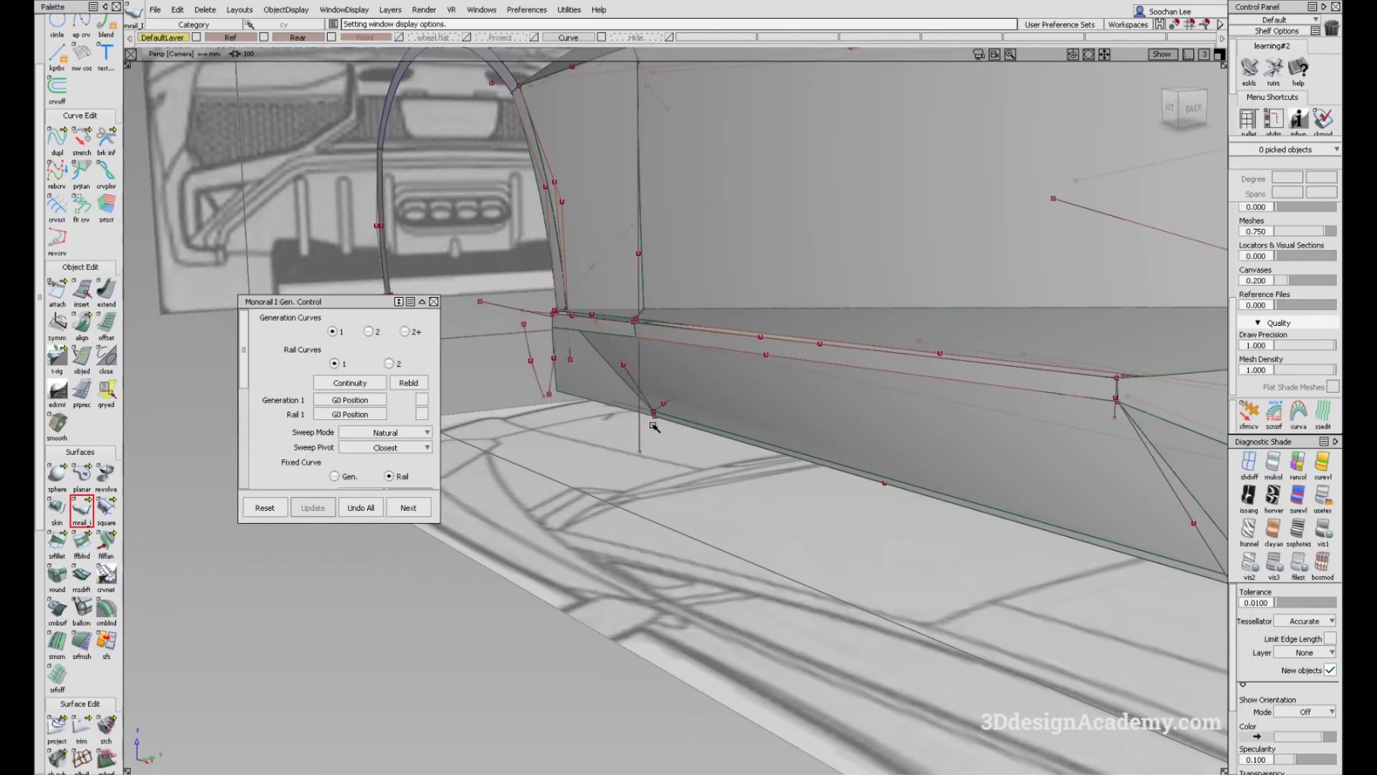
pyautogui.keyDown('alt'); pyautogui.keyDown('shift'); pyautogui.moveTo(654, 426); pyautogui.dragTo(949, 541, button='right'); pyautogui.keyUp('shift'); pyautogui.keyUp('alt')
pyautogui.keyDown('alt'); pyautogui.keyDown('shift'); pyautogui.moveTo(948, 541); pyautogui.dragTo(871, 459); pyautogui.keyUp('shift'); pyautogui.keyUp('alt')
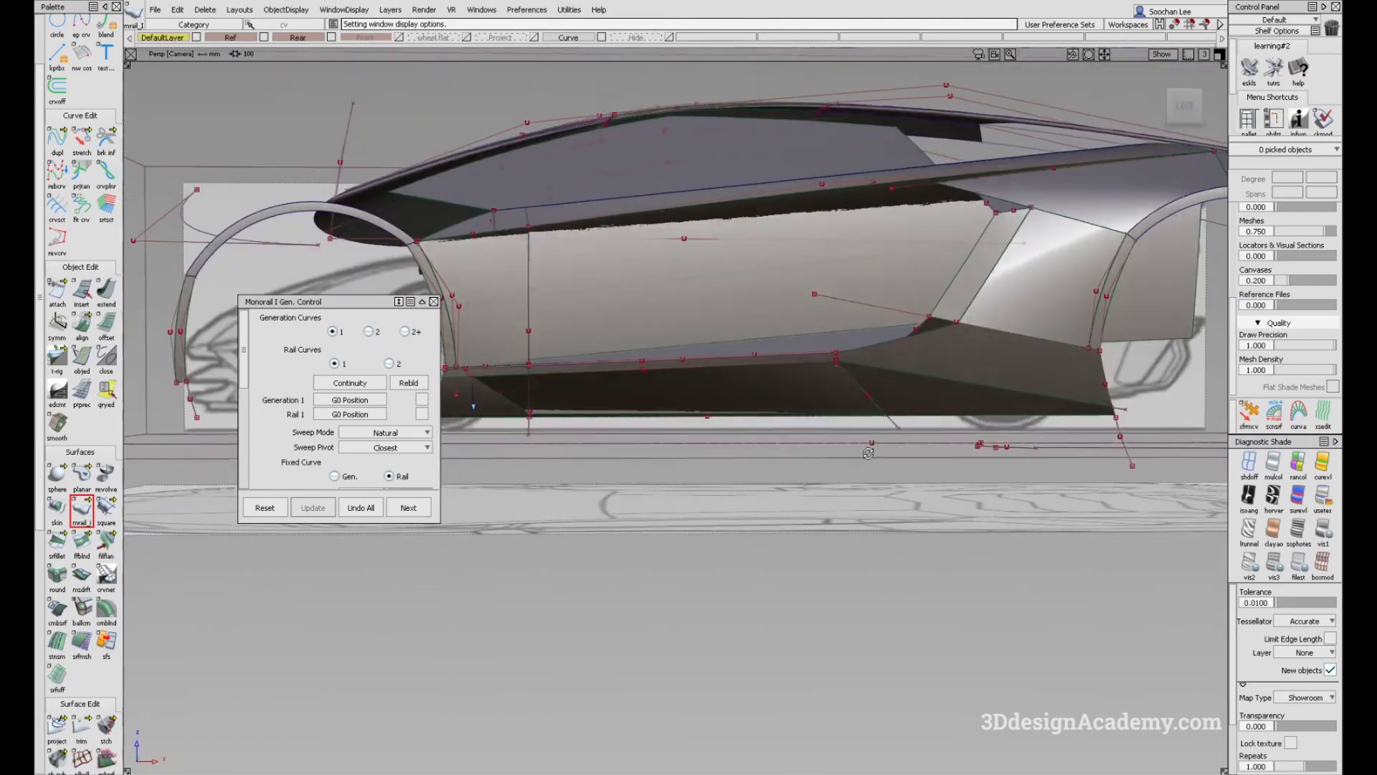
pyautogui.keyDown('alt'); pyautogui.keyDown('shift'); pyautogui.moveTo(861, 380); pyautogui.dragTo(925, 355, button='right'); pyautogui.keyUp('shift'); pyautogui.keyUp('alt')
# Step: Restore multi-color shading and examine where the inward sill surface meets the rear sill panel against the reference photo
pyautogui.click(1278, 465)
pyautogui.moveTo(847, 344)
pyautogui.keyDown('alt'); pyautogui.keyDown('shift'); pyautogui.mouseDown()
pyautogui.moveTo(857, 371)
pyautogui.moveTo(1000, 310)
pyautogui.moveTo(962, 351)
pyautogui.mouseUp(); pyautogui.keyUp('shift'); pyautogui.keyUp('alt')
pyautogui.click(962, 351)
pyautogui.keyDown('ctrl'); pyautogui.keyDown('shift'); pyautogui.moveTo(759, 310); pyautogui.dragTo(900, 417, button='right'); pyautogui.keyUp('shift'); pyautogui.keyUp('ctrl')
pyautogui.keyDown('alt'); pyautogui.keyDown('shift'); pyautogui.moveTo(902, 397); pyautogui.dragTo(916, 507); pyautogui.keyUp('shift'); pyautogui.keyUp('alt')
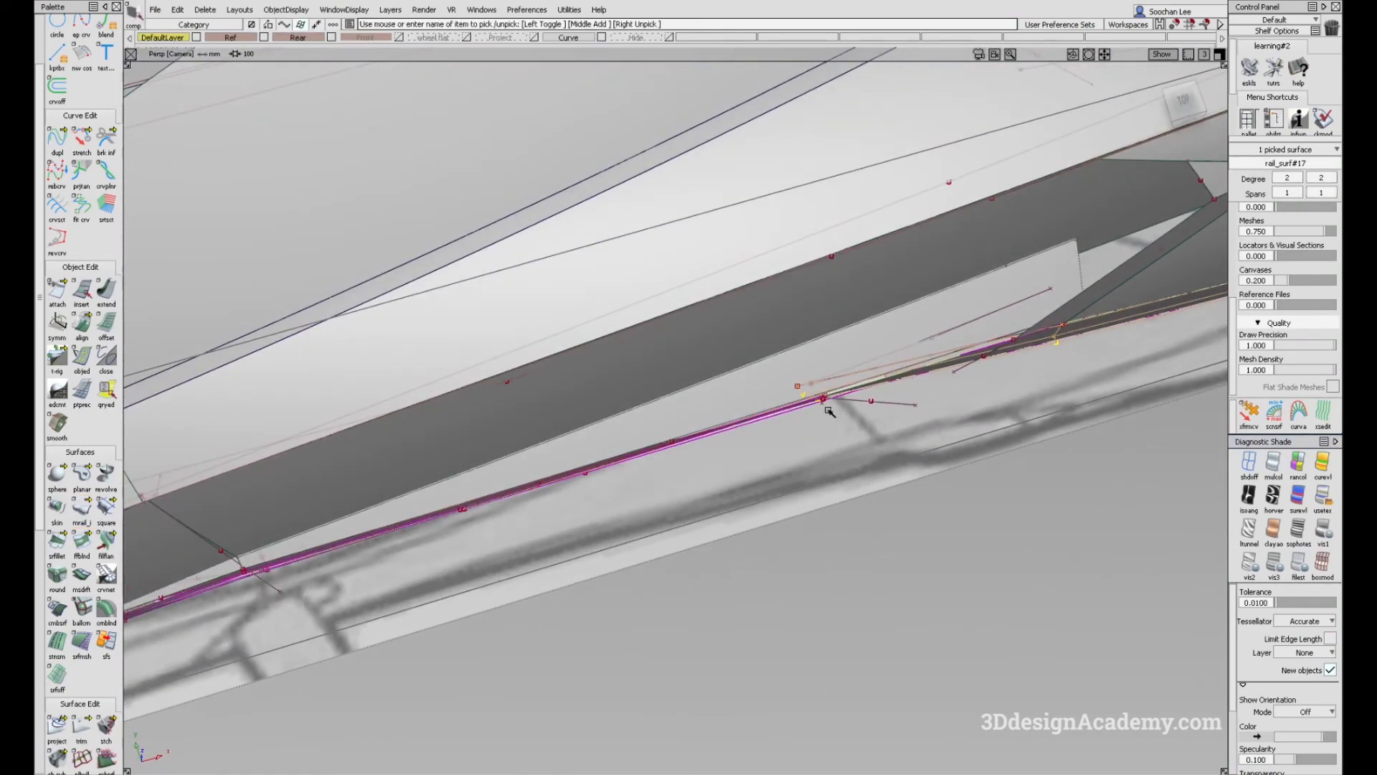
pyautogui.keyDown('alt'); pyautogui.keyDown('shift'); pyautogui.moveTo(822, 397); pyautogui.dragTo(821, 433); pyautogui.keyUp('shift'); pyautogui.keyUp('alt')
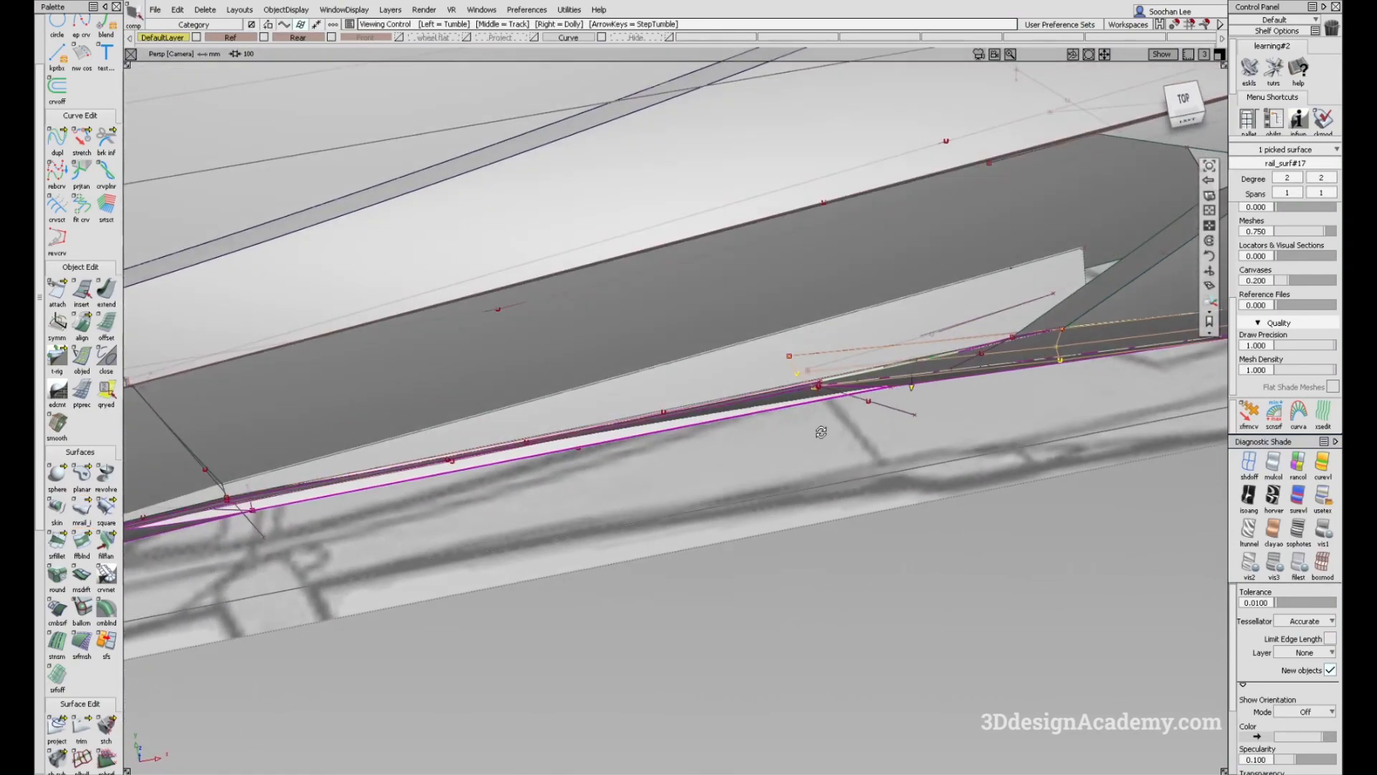
pyautogui.keyDown('ctrl'); pyautogui.keyDown('shift'); pyautogui.moveTo(834, 443); pyautogui.dragTo(835, 447, button='right'); pyautogui.keyUp('shift'); pyautogui.keyUp('ctrl')
pyautogui.keyDown('alt'); pyautogui.keyDown('shift'); pyautogui.moveTo(833, 446); pyautogui.dragTo(824, 464); pyautogui.keyUp('shift'); pyautogui.keyUp('alt')
pyautogui.keyDown('ctrl'); pyautogui.keyDown('shift'); pyautogui.moveTo(822, 350); pyautogui.dragTo(859, 376); pyautogui.keyUp('shift'); pyautogui.keyUp('ctrl')
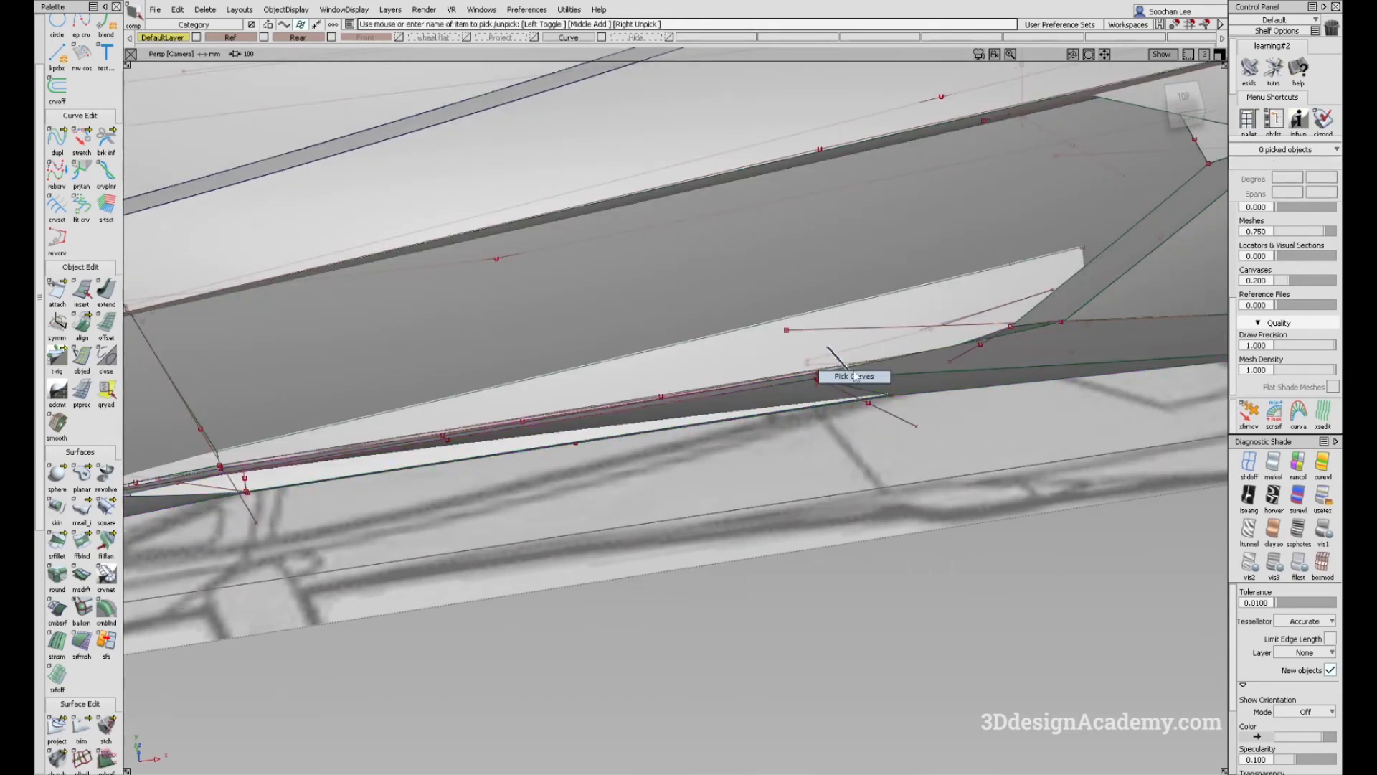
pyautogui.click(849, 362)
pyautogui.hotkey('alt', 'Tab')
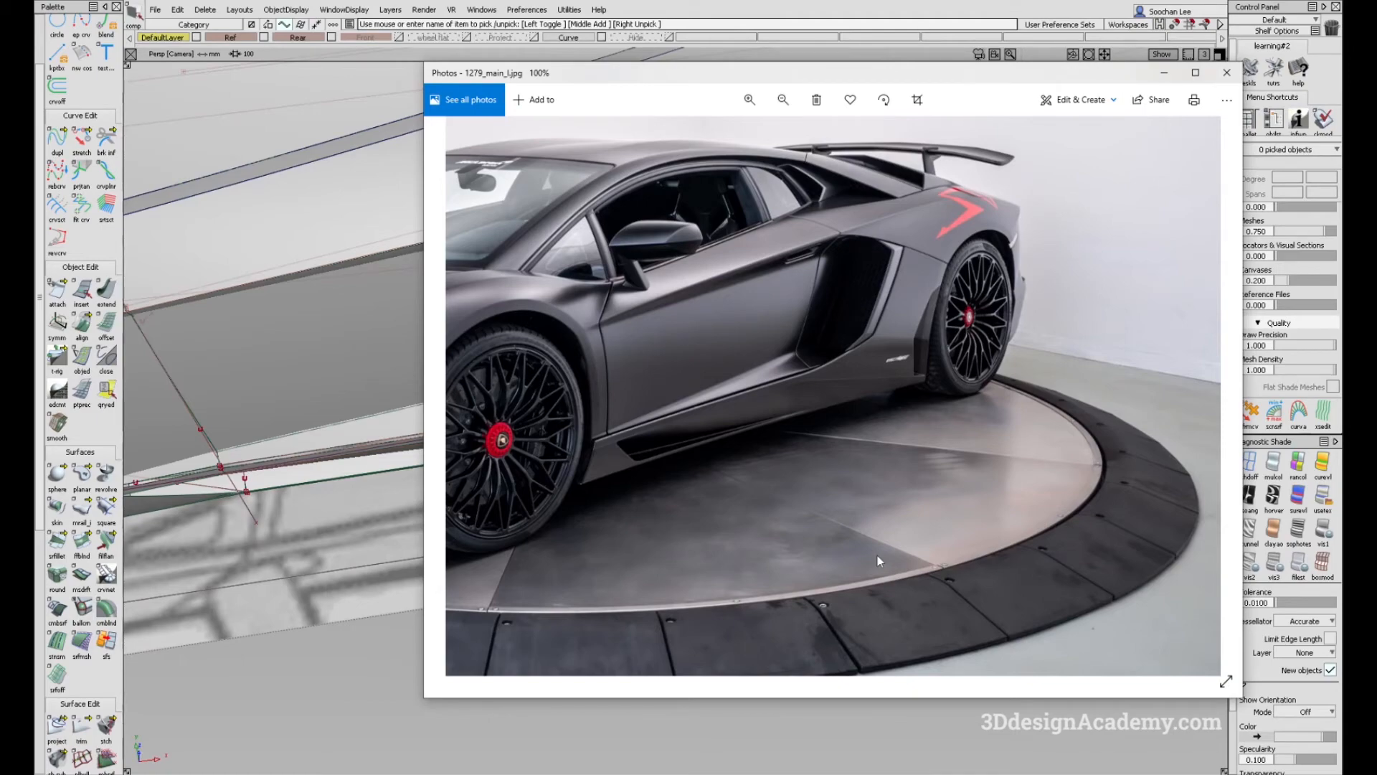
pyautogui.hotkey('alt', 'Tab')
pyautogui.keyDown('alt'); pyautogui.keyDown('shift'); pyautogui.moveTo(795, 420); pyautogui.dragTo(802, 387, button='right'); pyautogui.keyUp('shift'); pyautogui.keyUp('alt')
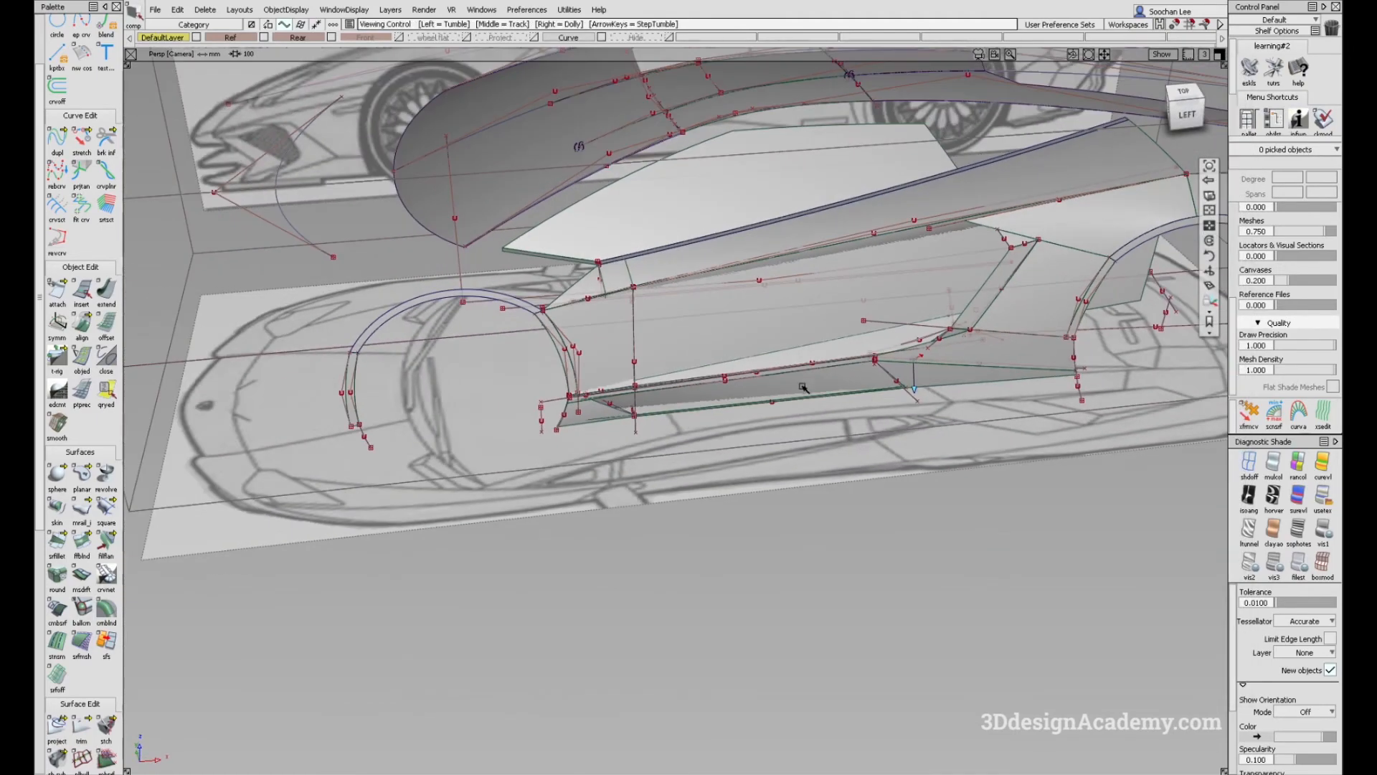
pyautogui.keyDown('alt'); pyautogui.keyDown('shift'); pyautogui.moveTo(802, 388); pyautogui.dragTo(830, 394); pyautogui.keyUp('shift'); pyautogui.keyUp('alt')
pyautogui.keyDown('ctrl'); pyautogui.keyDown('shift'); pyautogui.moveTo(830, 394); pyautogui.dragTo(871, 424, button='right'); pyautogui.keyUp('shift'); pyautogui.keyUp('ctrl')
pyautogui.keyDown('alt'); pyautogui.keyDown('shift'); pyautogui.moveTo(870, 424); pyautogui.dragTo(881, 485); pyautogui.keyUp('shift'); pyautogui.keyUp('alt')
pyautogui.keyDown('ctrl'); pyautogui.keyDown('shift'); pyautogui.moveTo(881, 485); pyautogui.dragTo(796, 402, button='right'); pyautogui.keyUp('shift'); pyautogui.keyUp('ctrl')
pyautogui.keyDown('alt'); pyautogui.keyDown('shift'); pyautogui.moveTo(757, 375); pyautogui.dragTo(855, 363, button='right'); pyautogui.keyUp('shift'); pyautogui.keyUp('alt')
pyautogui.keyDown('alt'); pyautogui.keyDown('shift'); pyautogui.moveTo(855, 363); pyautogui.dragTo(765, 378); pyautogui.keyUp('shift'); pyautogui.keyUp('alt')
pyautogui.keyDown('alt'); pyautogui.keyDown('shift'); pyautogui.moveTo(538, 489); pyautogui.dragTo(623, 597); pyautogui.keyUp('shift'); pyautogui.keyUp('alt')
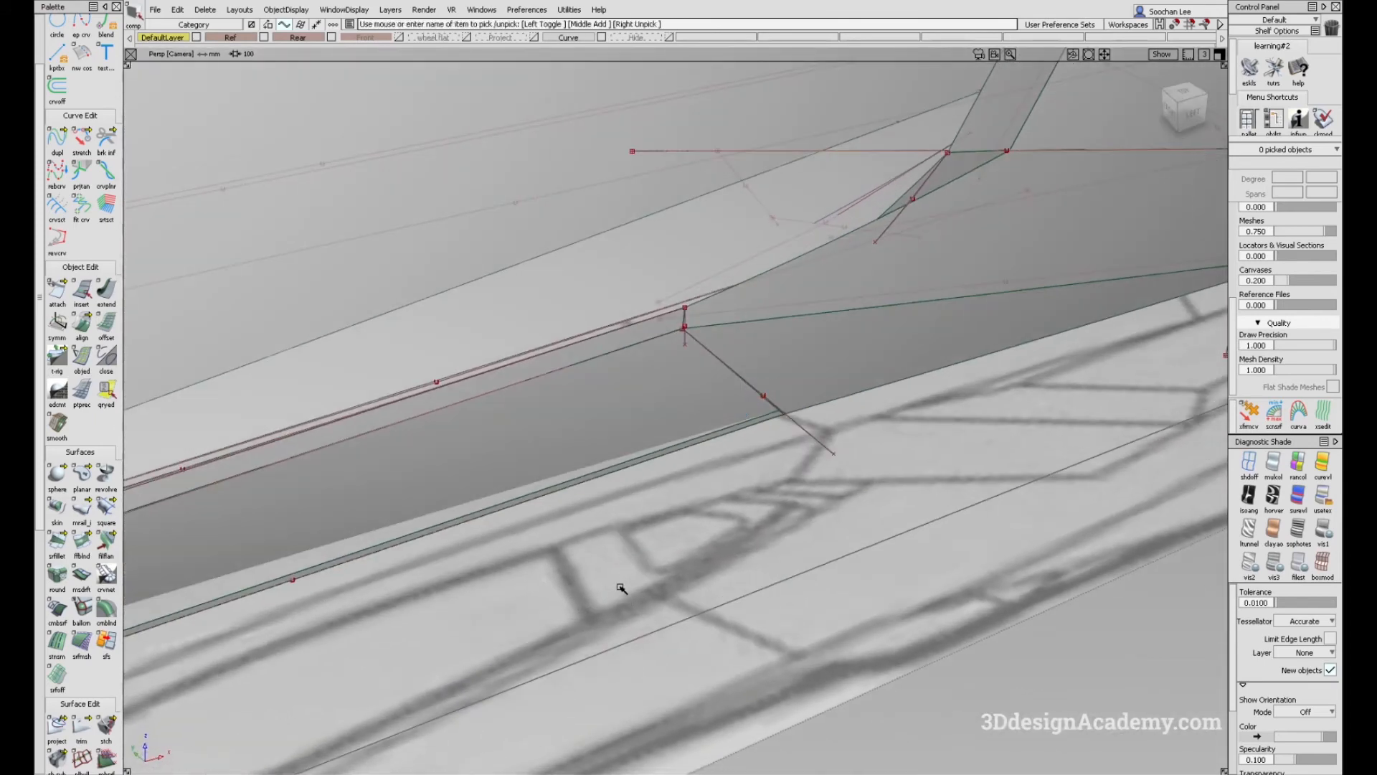
# Step: Build a Chord surface fillet between the inward sill surface and rear sill panel with G2 Curvature, chordal length 50 and form factor 1
pyautogui.click(58, 543)
pyautogui.click(386, 318)
pyautogui.click(385, 348)
pyautogui.click(386, 333)
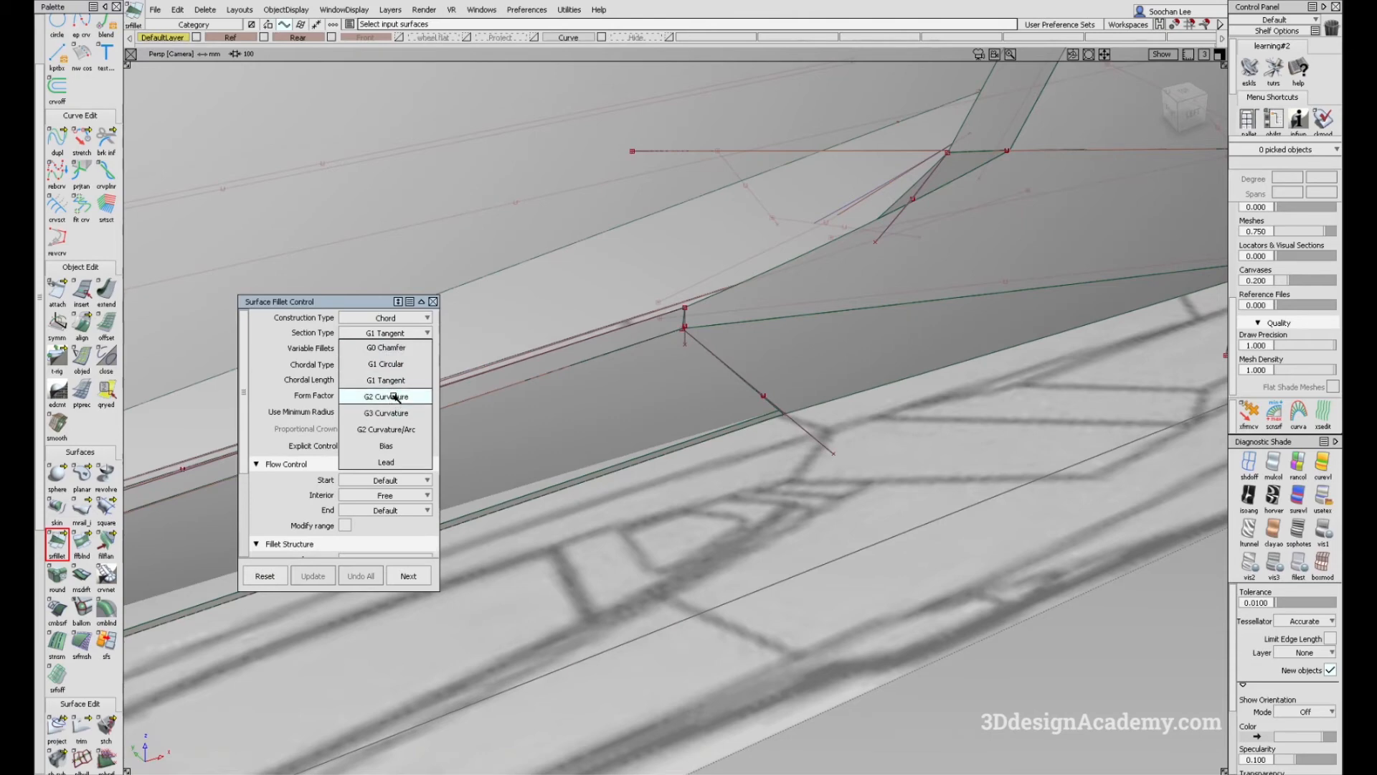
pyautogui.click(396, 397)
pyautogui.click(371, 394)
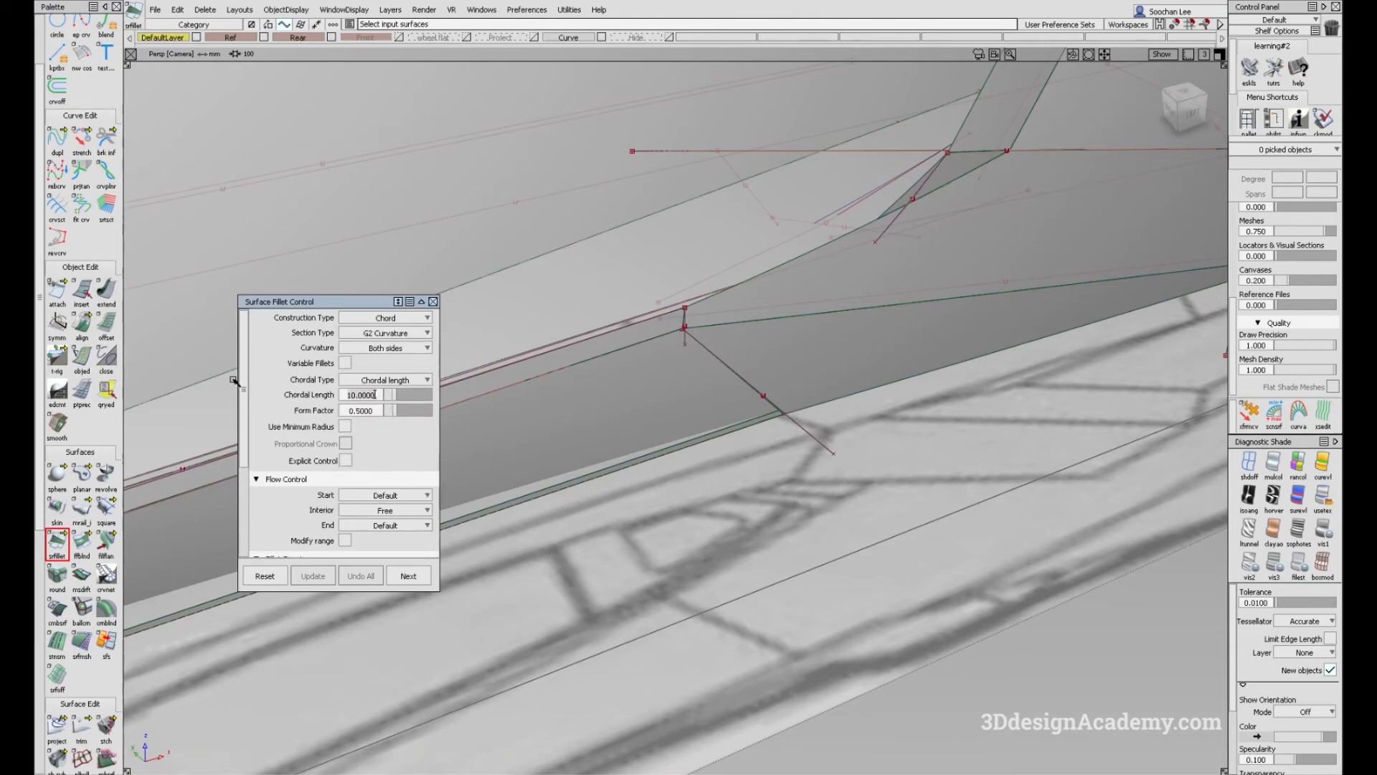
pyautogui.write('50')
pyautogui.press('Tab')
pyautogui.write('1')
pyautogui.press('Return')
pyautogui.click(778, 378)
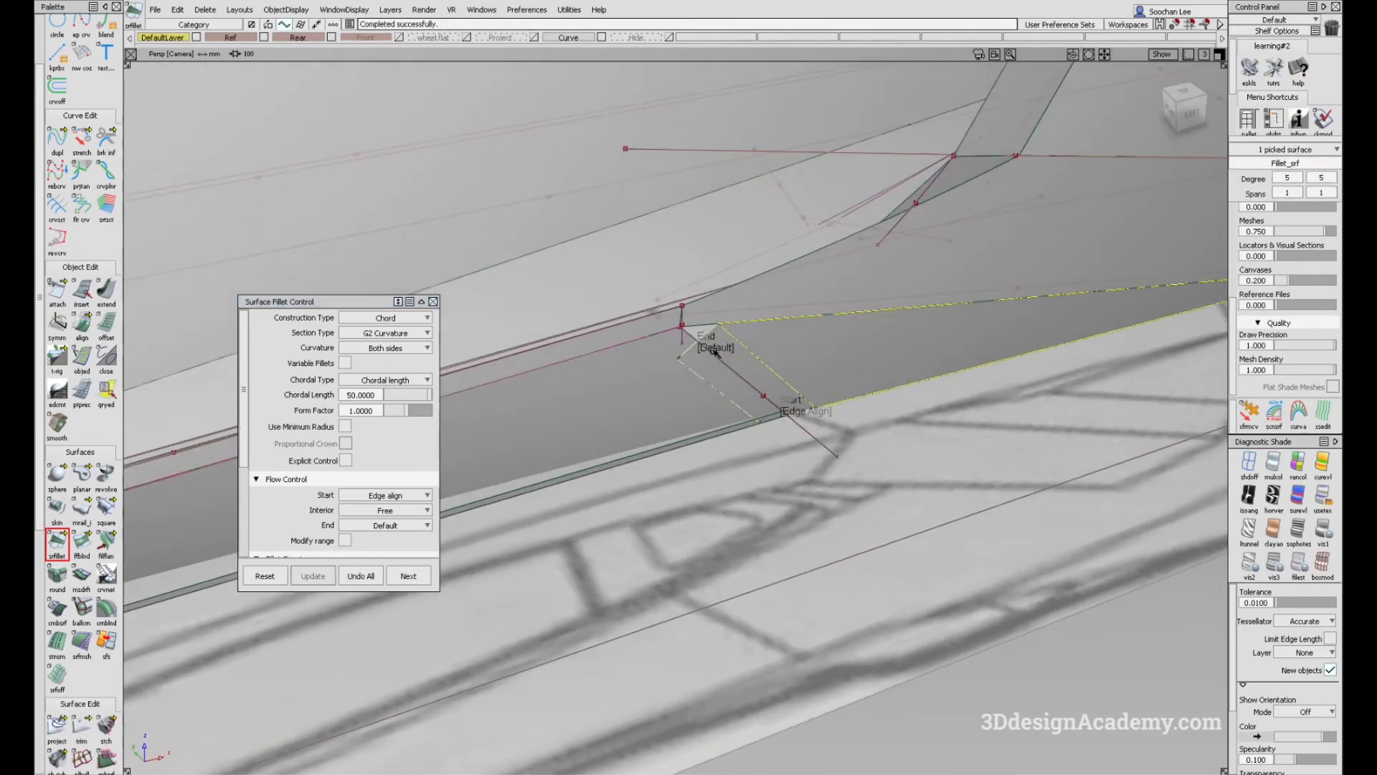
# Step: Try Extend for the fillet's end flow control, and return it to Default
pyautogui.click(715, 346)
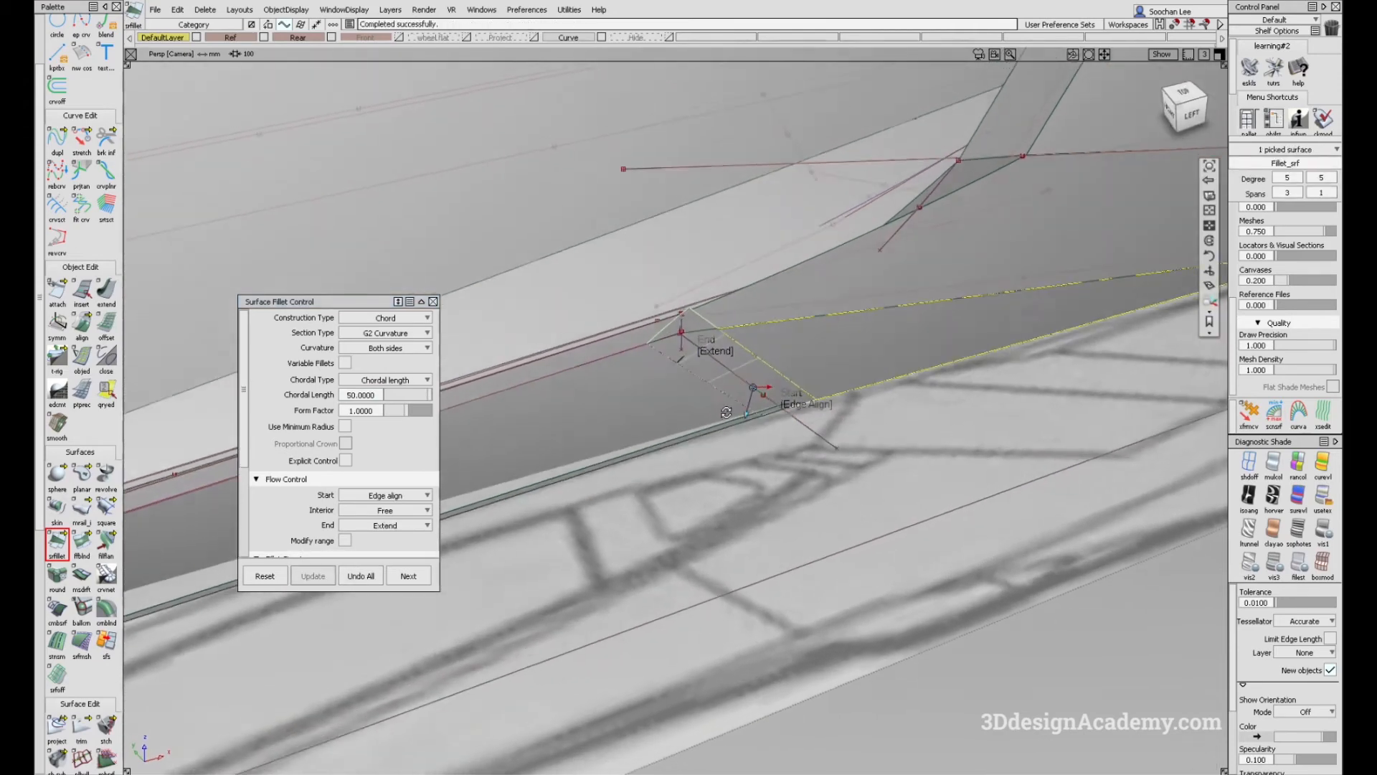
pyautogui.click(723, 353)
pyautogui.click(722, 353)
# Step: Set the sill fillet's chordal length to 100 and deselect the rebuilt surface
pyautogui.click(374, 395)
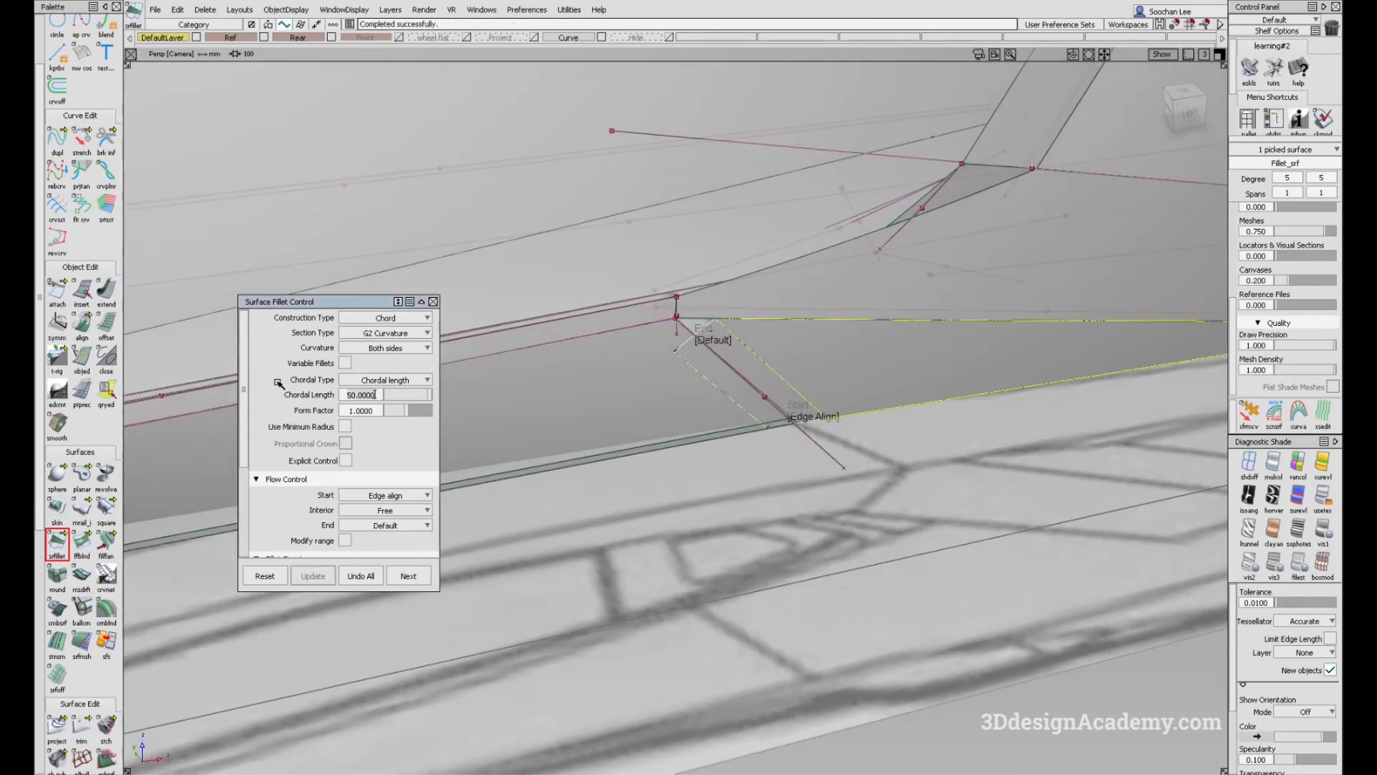
pyautogui.write('100')
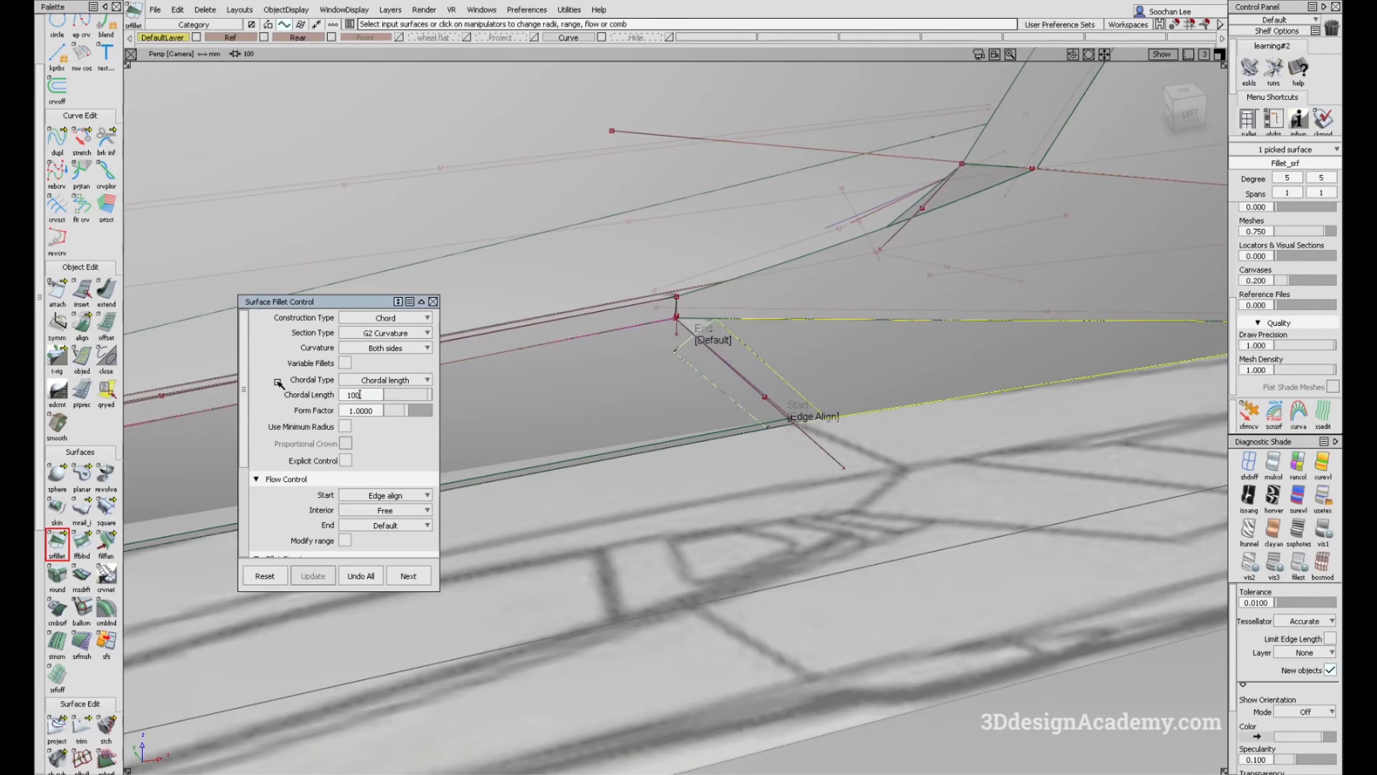
pyautogui.press('Return')
pyautogui.keyDown('ctrl'); pyautogui.keyDown('shift'); pyautogui.moveTo(916, 498); pyautogui.dragTo(1018, 488); pyautogui.keyUp('shift'); pyautogui.keyUp('ctrl')
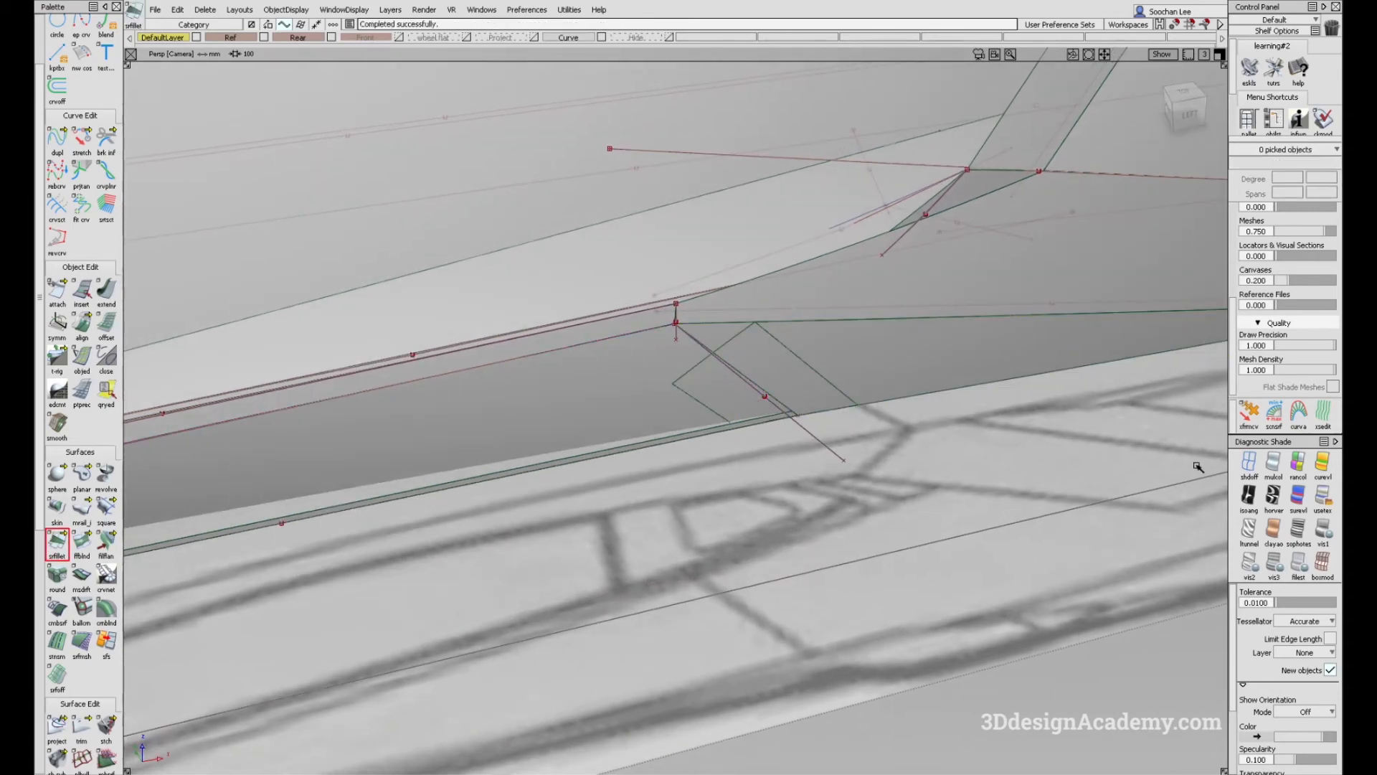
# Step: Inspect the rear sill fillet with multi-color and Showroom diagnostic shading
pyautogui.click(1273, 463)
pyautogui.keyDown('ctrl'); pyautogui.keyDown('shift'); pyautogui.moveTo(940, 541); pyautogui.dragTo(805, 431, button='right'); pyautogui.keyUp('shift'); pyautogui.keyUp('ctrl')
pyautogui.keyDown('alt'); pyautogui.keyDown('shift'); pyautogui.moveTo(933, 545); pyautogui.dragTo(1040, 498); pyautogui.keyUp('shift'); pyautogui.keyUp('alt')
pyautogui.click(1322, 500)
pyautogui.moveTo(725, 502)
pyautogui.keyDown('alt'); pyautogui.keyDown('shift'); pyautogui.mouseDown()
pyautogui.moveTo(701, 421)
pyautogui.moveTo(743, 426)
pyautogui.moveTo(692, 412)
pyautogui.moveTo(690, 439)
pyautogui.moveTo(821, 476)
pyautogui.mouseUp(); pyautogui.keyUp('shift'); pyautogui.keyUp('alt')
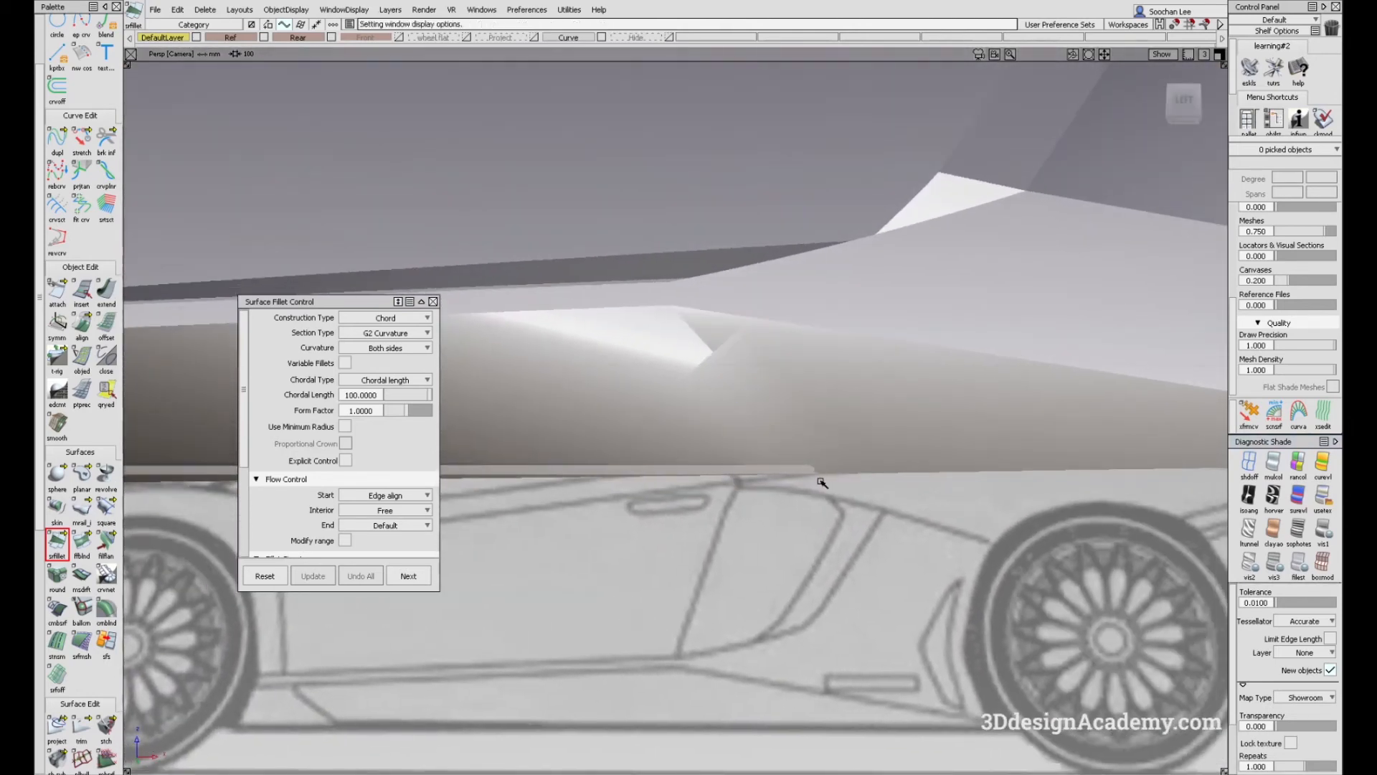
# Step: Switch to Photos and browse the Aventador reference images, zooming into the red car to study its side sill and rear transition
pyautogui.hotkey('alt', 'Tab')
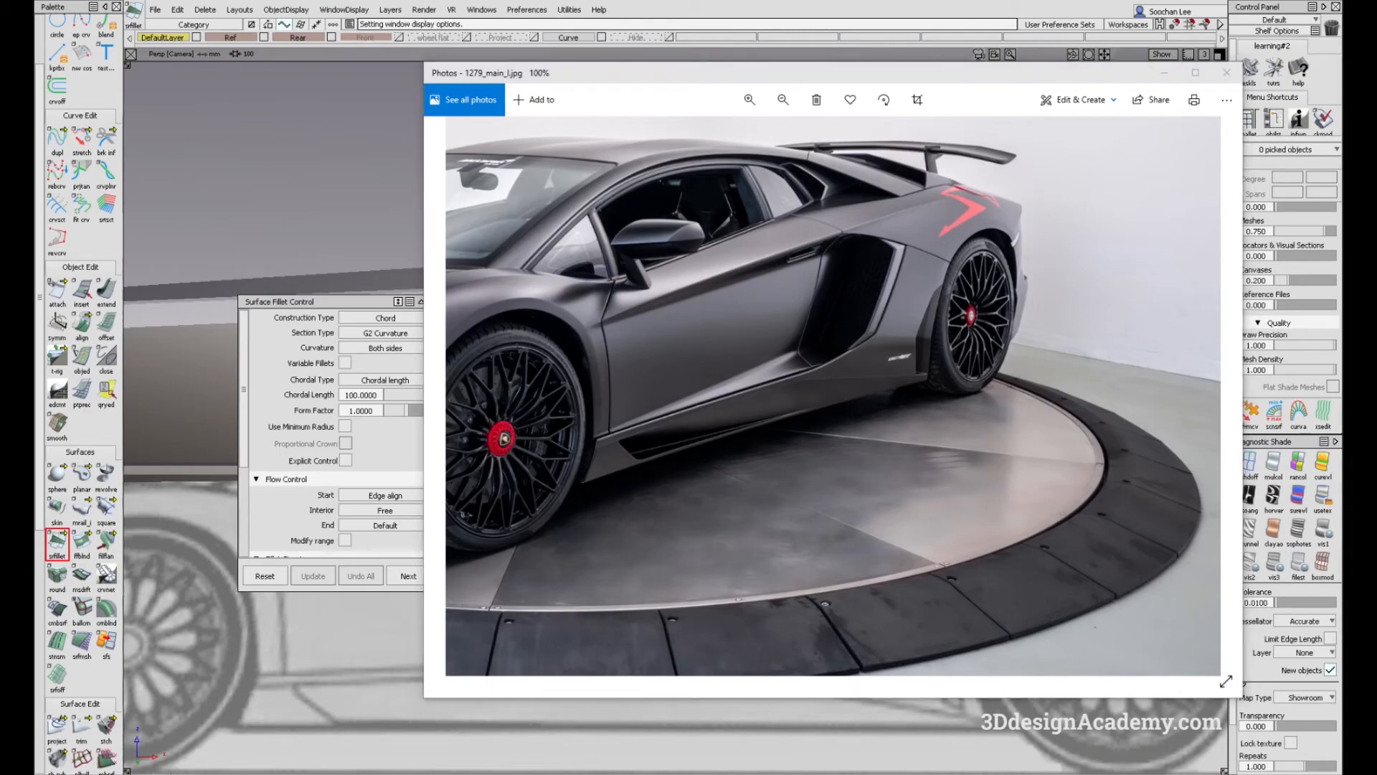
pyautogui.press('Right')
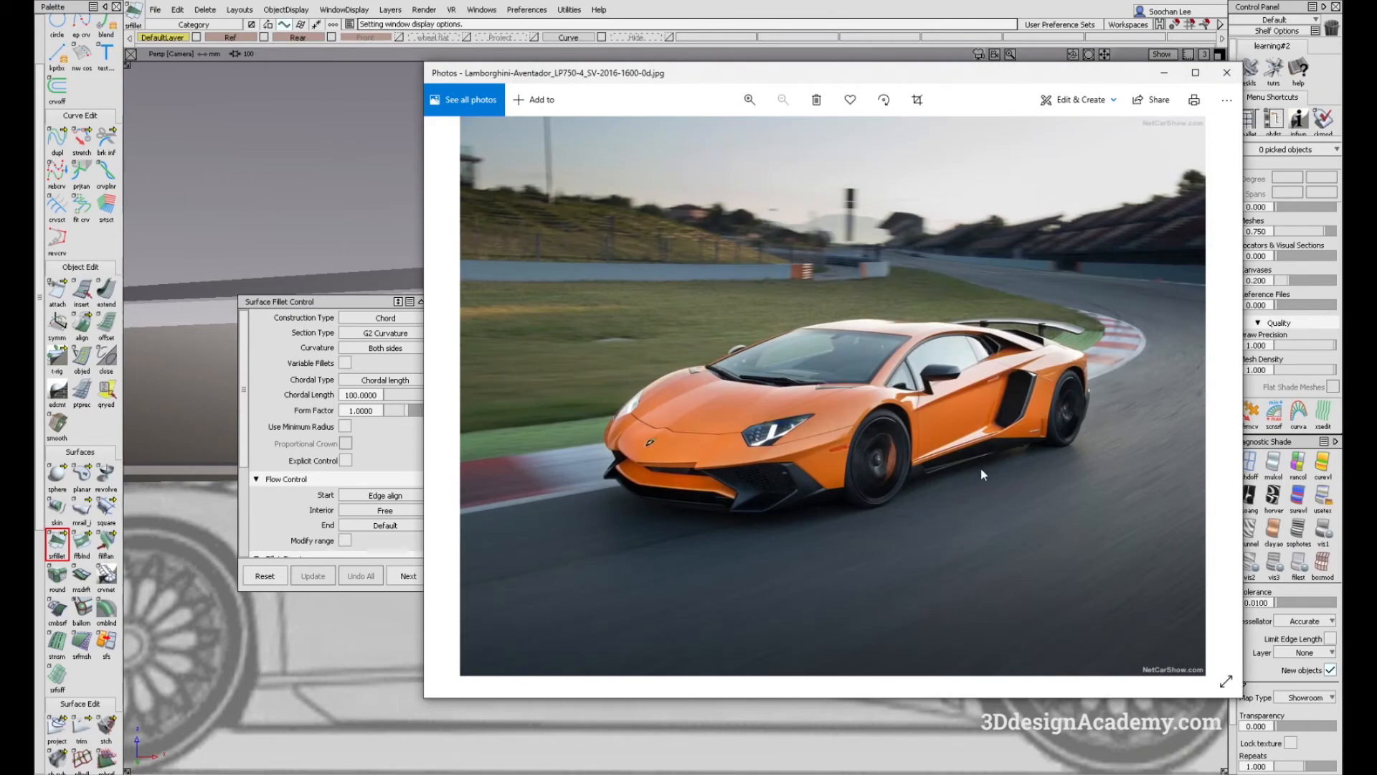
pyautogui.press('Left')
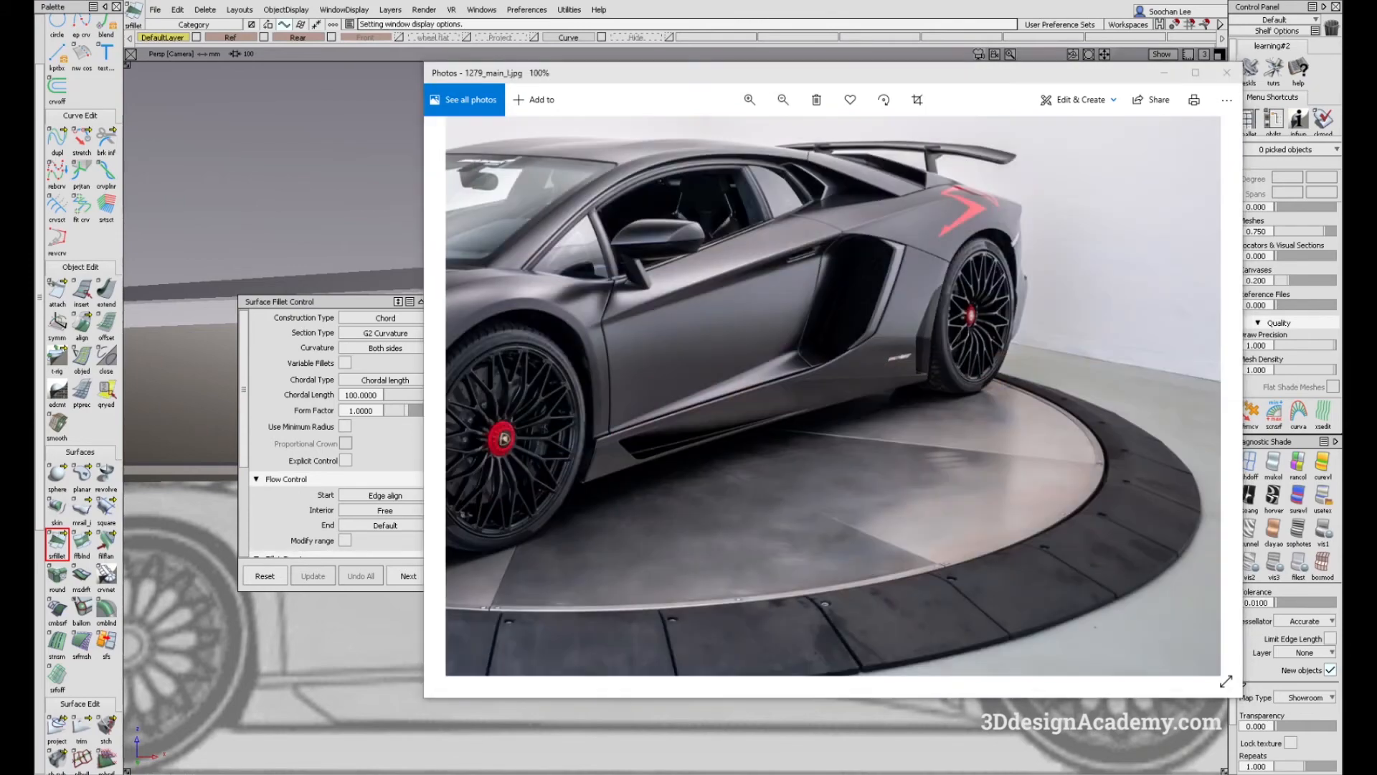
pyautogui.press('Right')
pyautogui.press('Left')
pyautogui.press('Right')
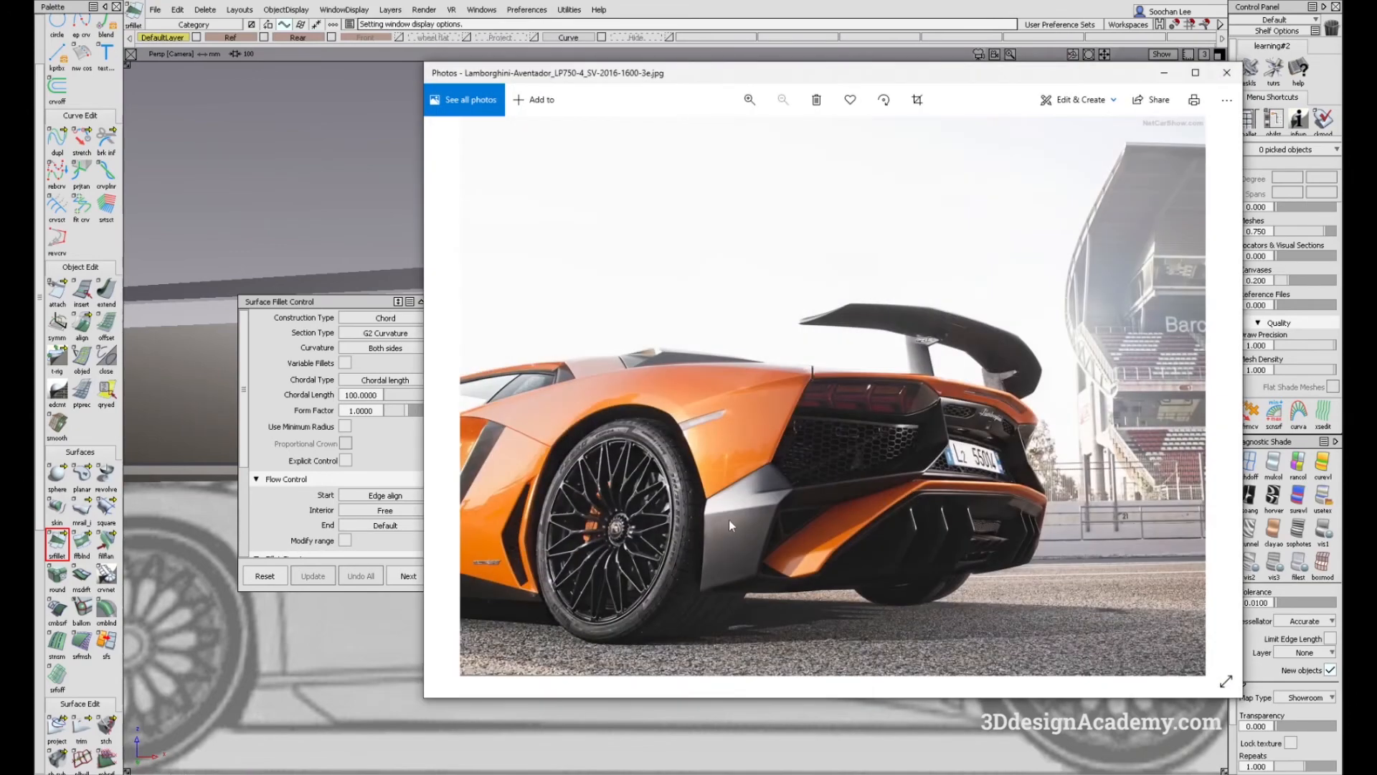
pyautogui.press('Left')
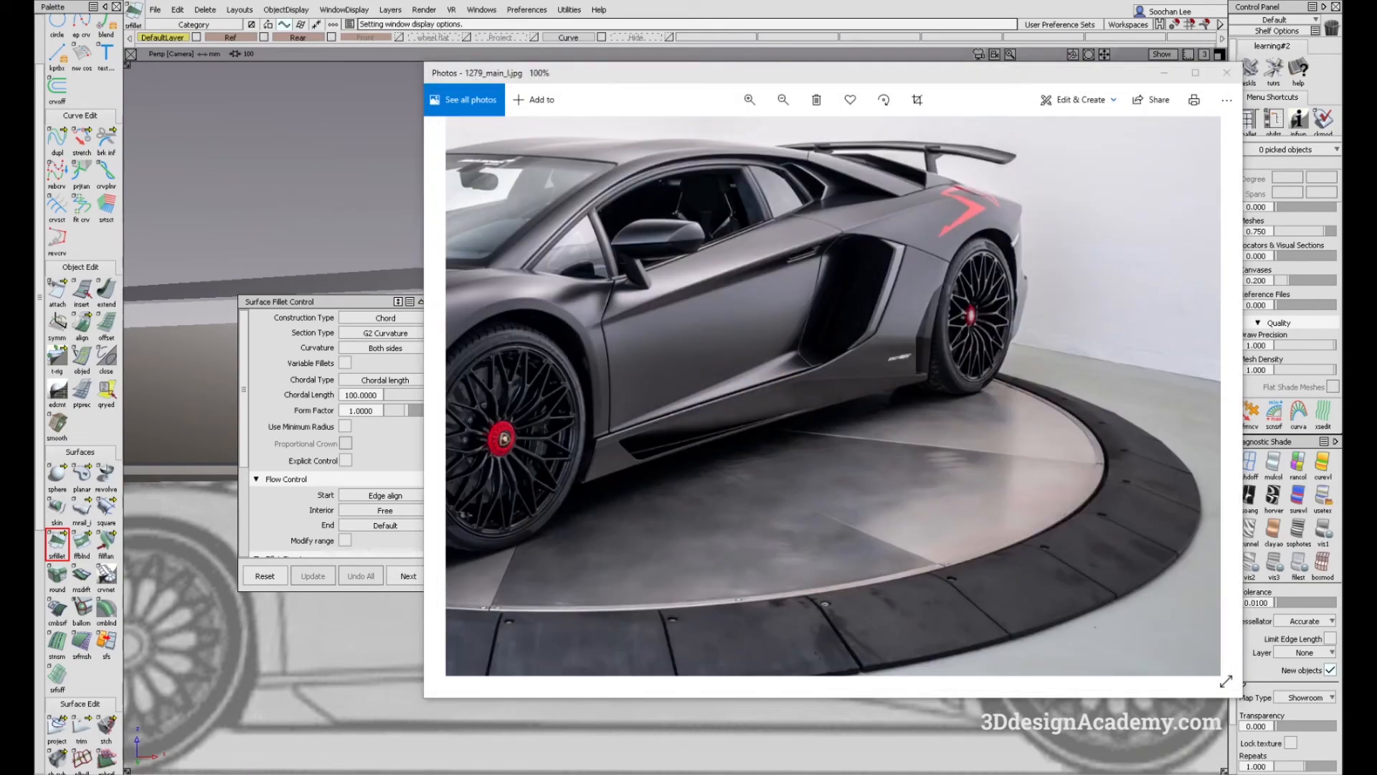
pyautogui.press('Right')
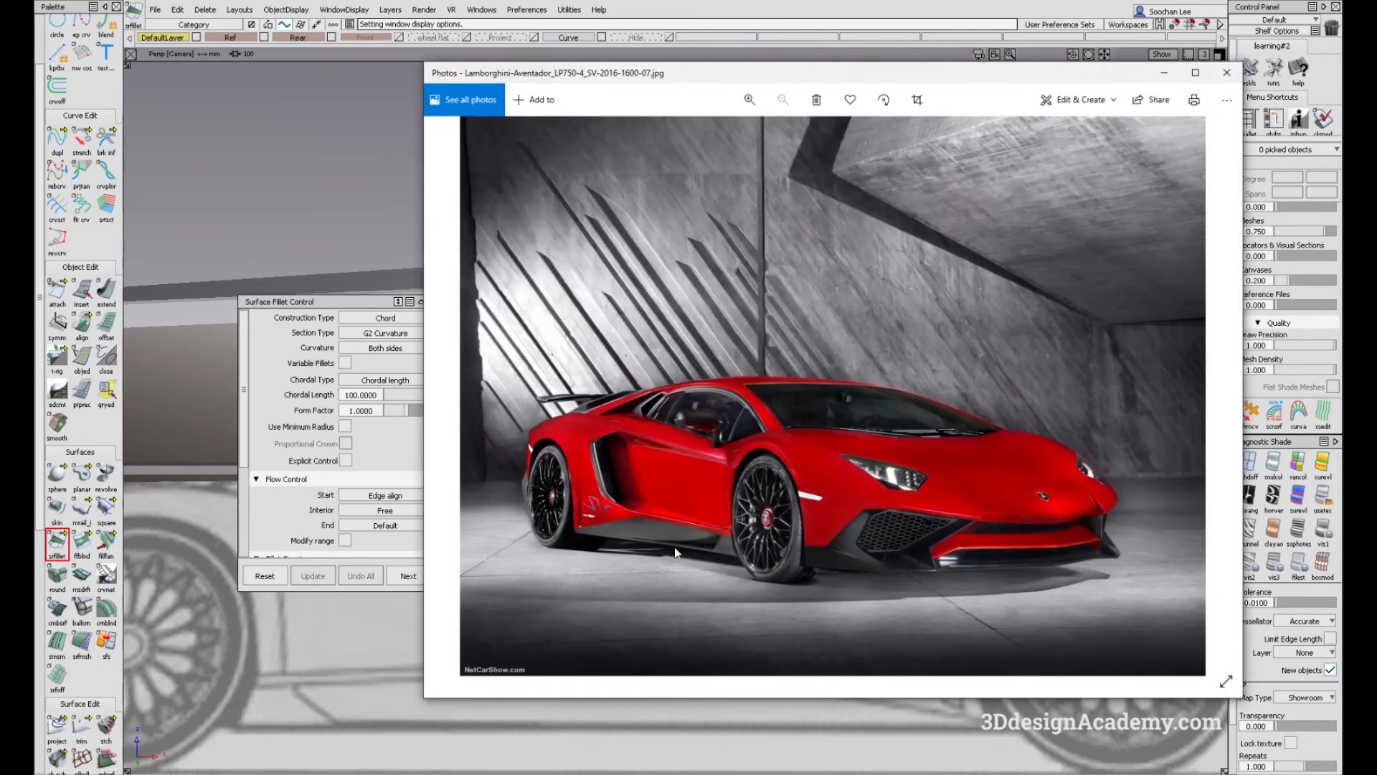
pyautogui.doubleClick(665, 549)
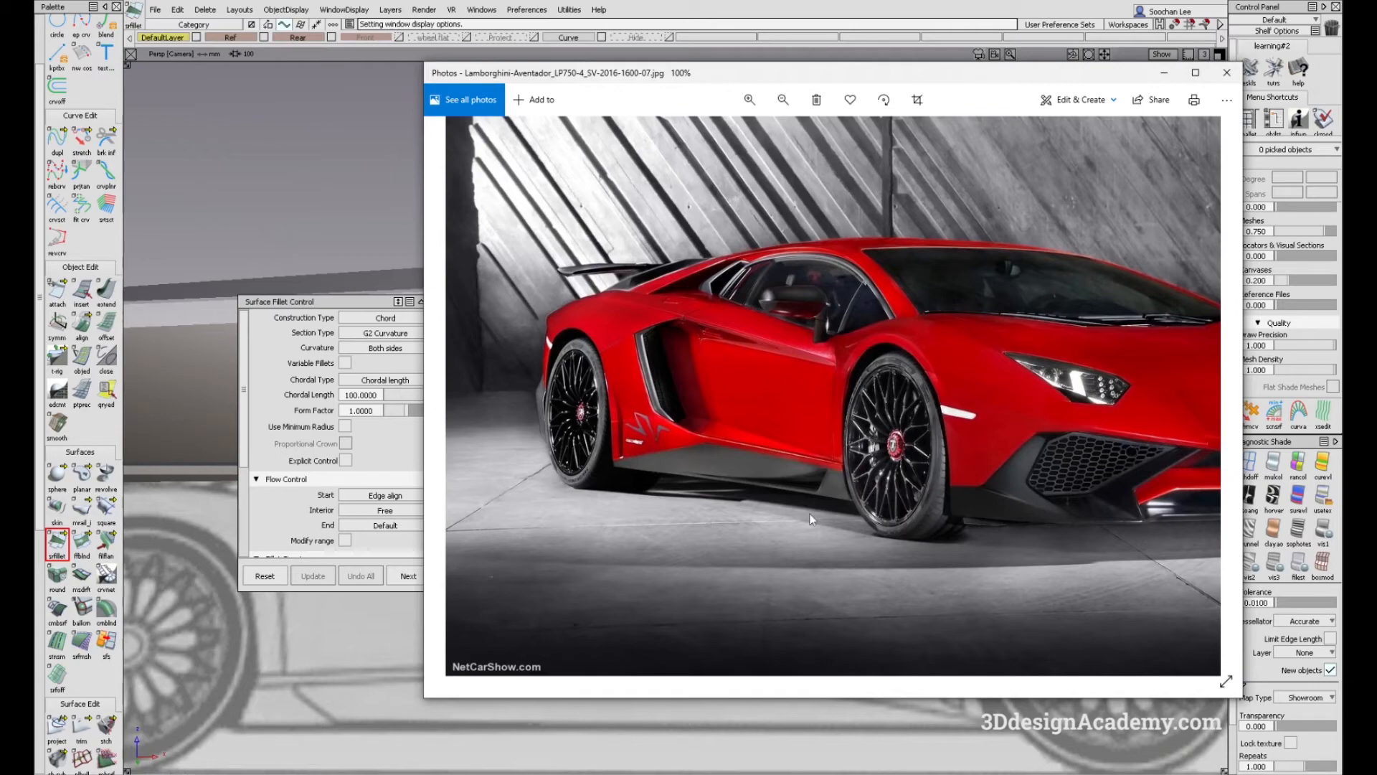
pyautogui.press('Left')
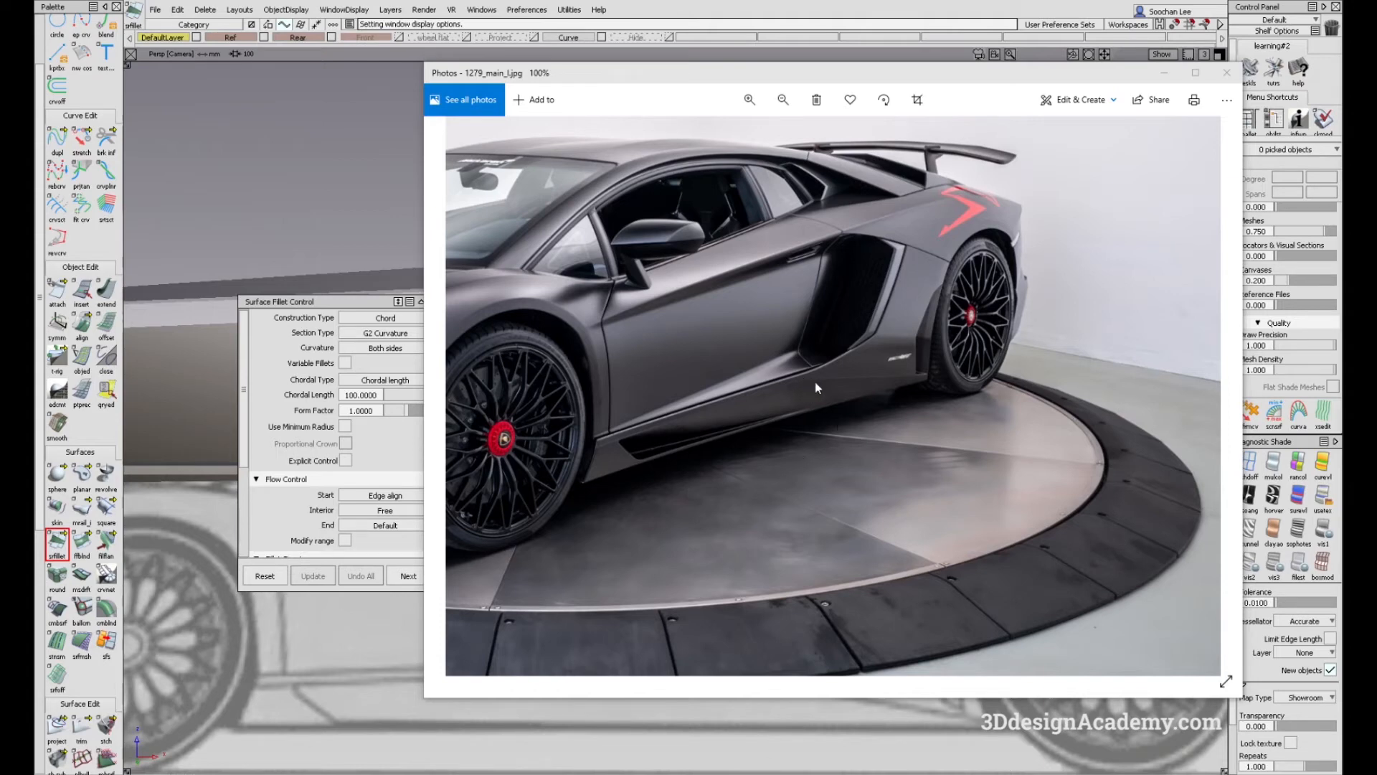
# Step: Switch back to Alias and look over the rear end of the side sill fillet
pyautogui.click(635, 717)
pyautogui.keyDown('alt'); pyautogui.keyDown('shift'); pyautogui.moveTo(729, 446); pyautogui.dragTo(841, 479); pyautogui.keyUp('shift'); pyautogui.keyUp('alt')
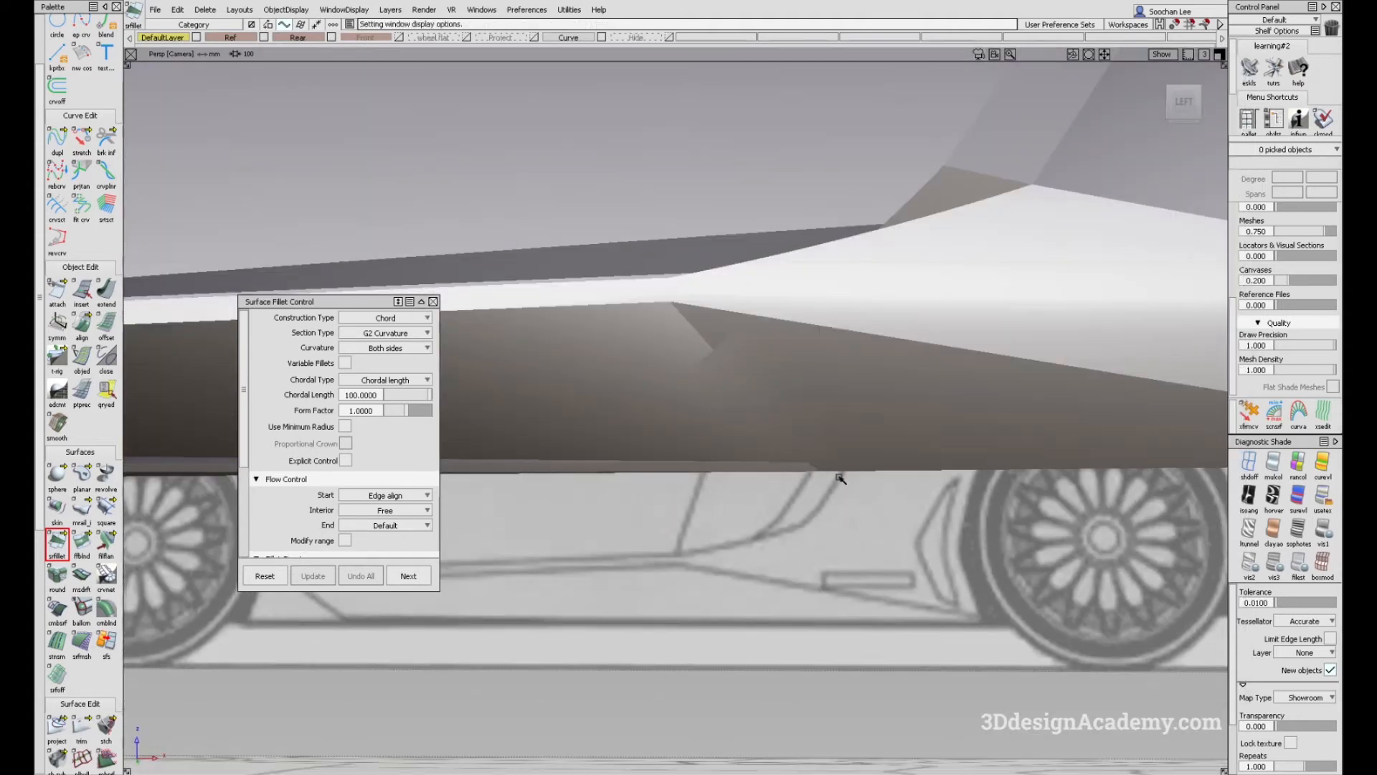
pyautogui.keyDown('alt'); pyautogui.keyDown('shift'); pyautogui.moveTo(667, 309); pyautogui.dragTo(735, 344); pyautogui.keyUp('shift'); pyautogui.keyUp('alt')
# Step: Reopen the sill fillet's history and try Extend and Edge align as its end flow control before restoring Default
pyautogui.keyDown('ctrl'); pyautogui.keyDown('shift'); pyautogui.moveTo(837, 346); pyautogui.dragTo(706, 350); pyautogui.keyUp('shift'); pyautogui.keyUp('ctrl')
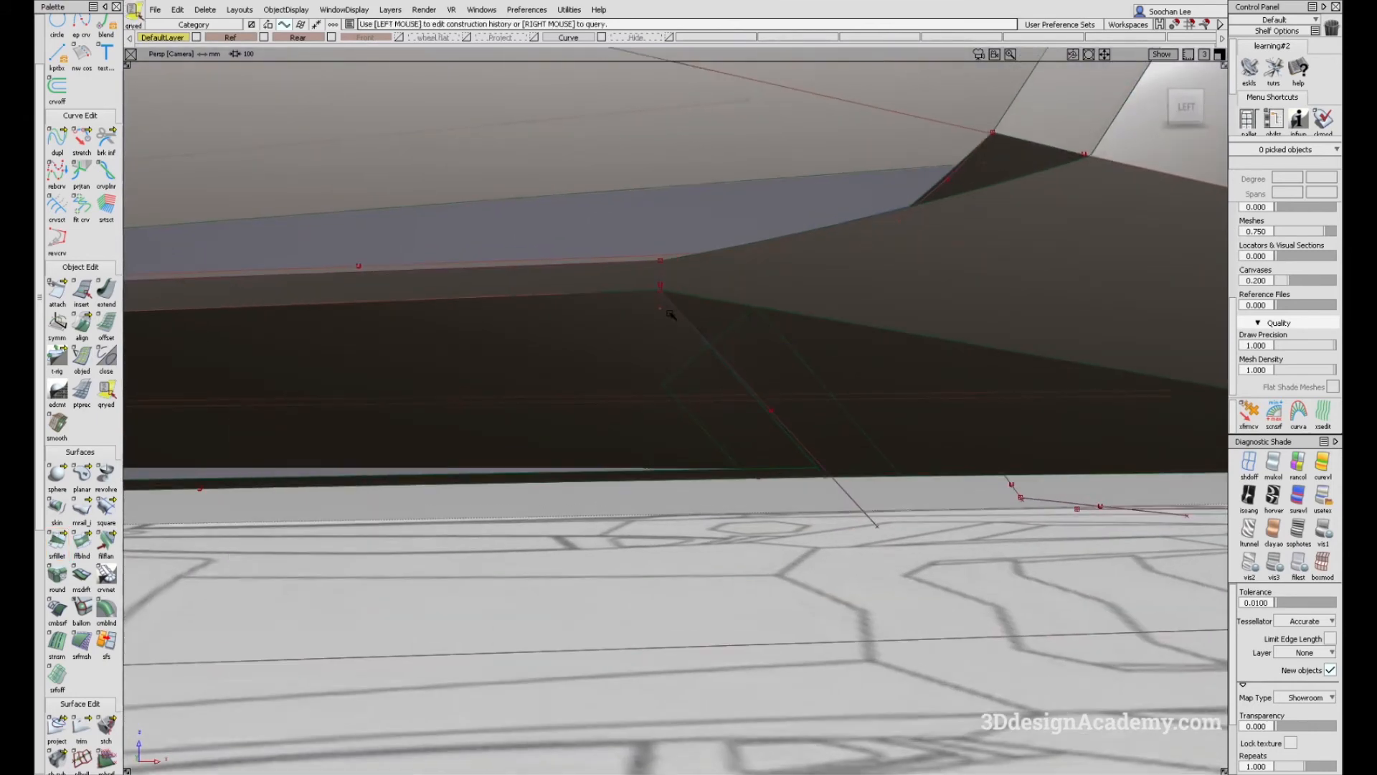
pyautogui.click(731, 333)
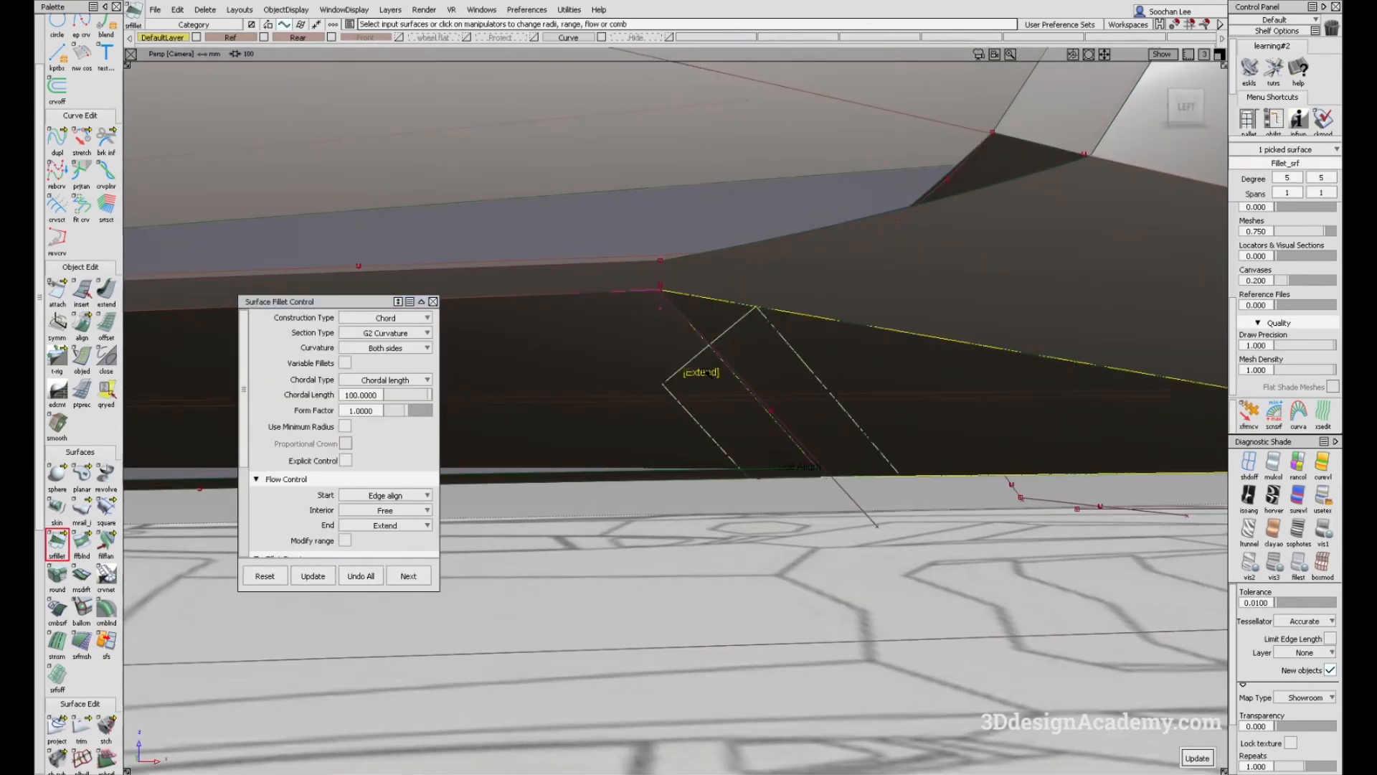
pyautogui.click(707, 372)
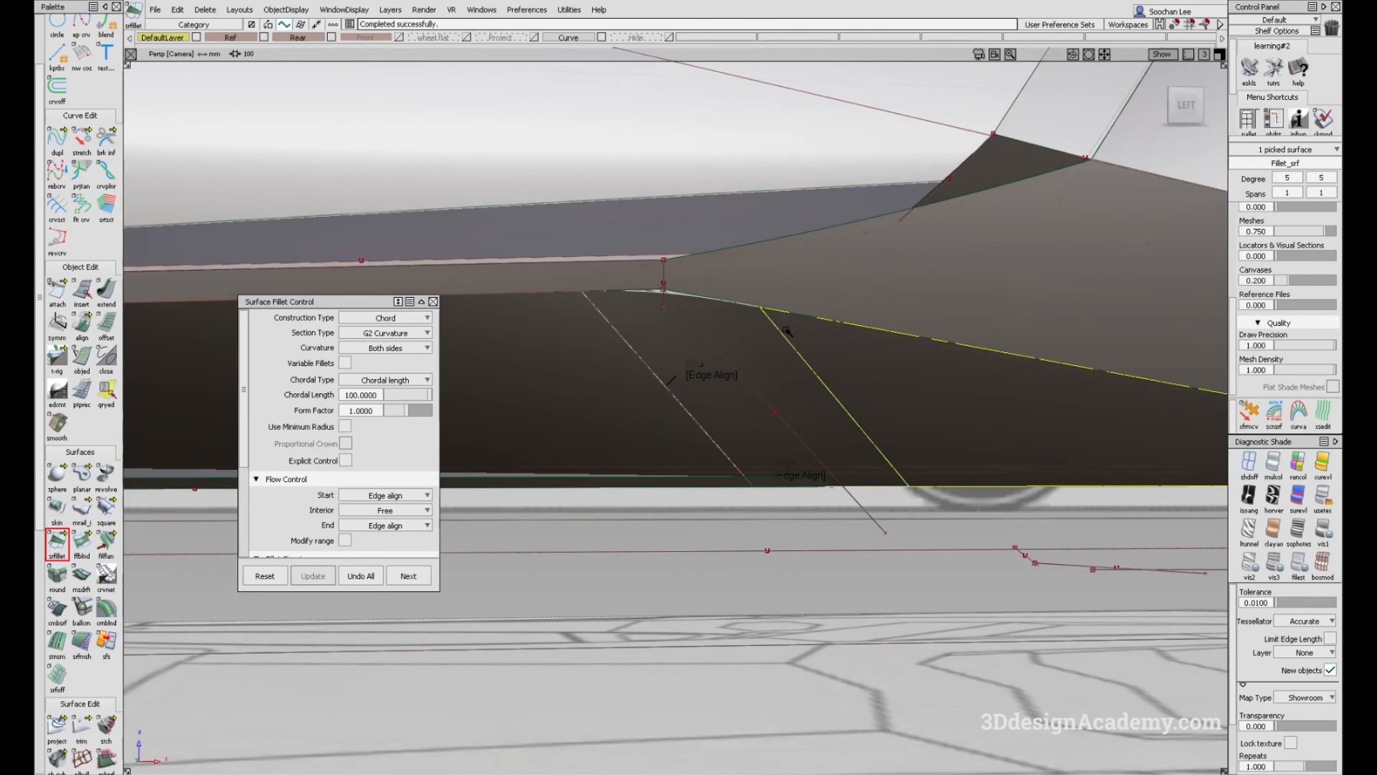
pyautogui.keyDown('alt'); pyautogui.keyDown('shift'); pyautogui.moveTo(710, 316); pyautogui.dragTo(747, 335); pyautogui.keyUp('shift'); pyautogui.keyUp('alt')
pyautogui.click(718, 376)
pyautogui.keyDown('alt'); pyautogui.keyDown('shift'); pyautogui.moveTo(675, 337); pyautogui.dragTo(756, 405, button='right'); pyautogui.keyUp('shift'); pyautogui.keyUp('alt')
pyautogui.keyDown('alt'); pyautogui.keyDown('shift'); pyautogui.moveTo(733, 417); pyautogui.dragTo(768, 444); pyautogui.keyUp('shift'); pyautogui.keyUp('alt')
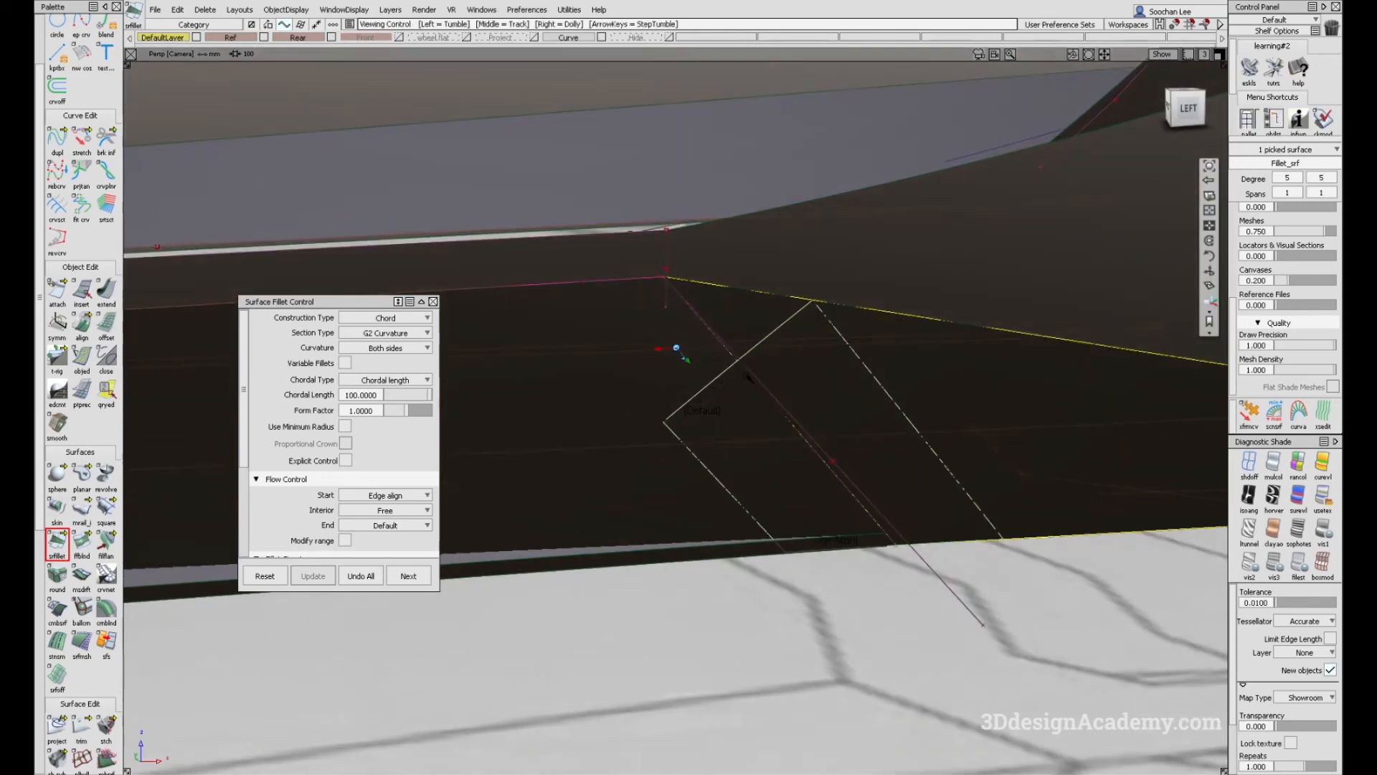
# Step: Deselect the fillet, apply multi-color diagnostic shading, and switch to the left view
pyautogui.press('Escape')
pyautogui.click(1273, 463)
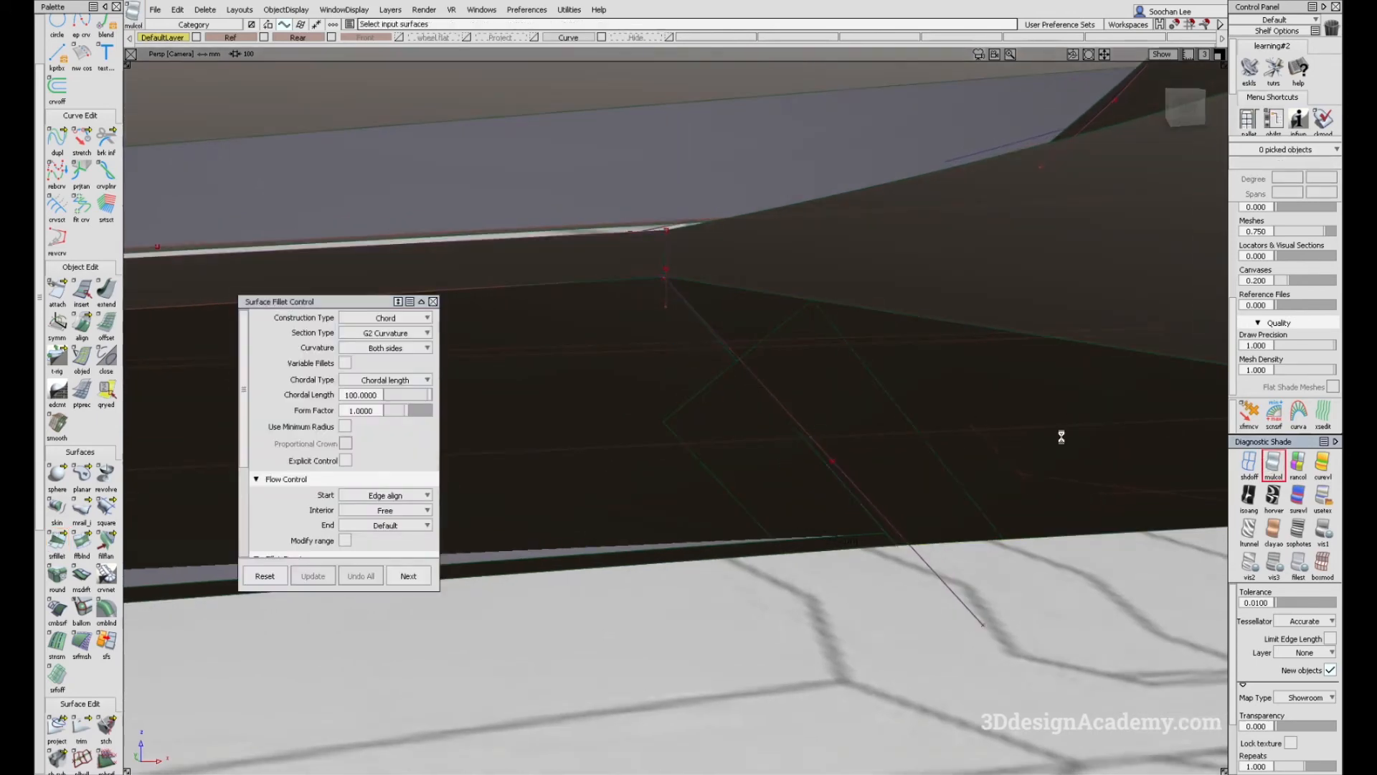
pyautogui.keyDown('alt'); pyautogui.keyDown('shift'); pyautogui.moveTo(721, 387); pyautogui.dragTo(729, 412); pyautogui.keyUp('shift'); pyautogui.keyUp('alt')
pyautogui.click(1188, 111)
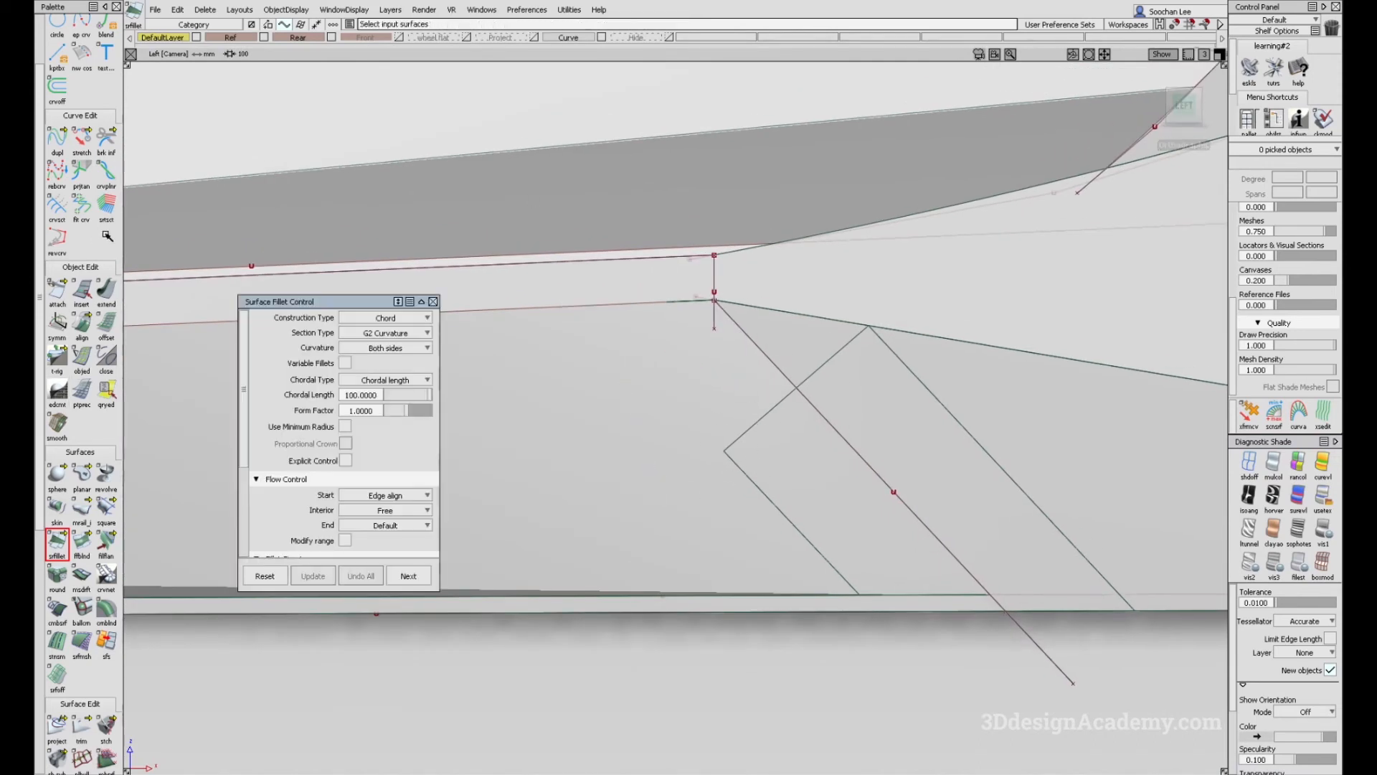
# Step: Extend the fillet's front curve on surface to the upper edge of the lower sill surface using Extrapolate
pyautogui.doubleClick(106, 291)
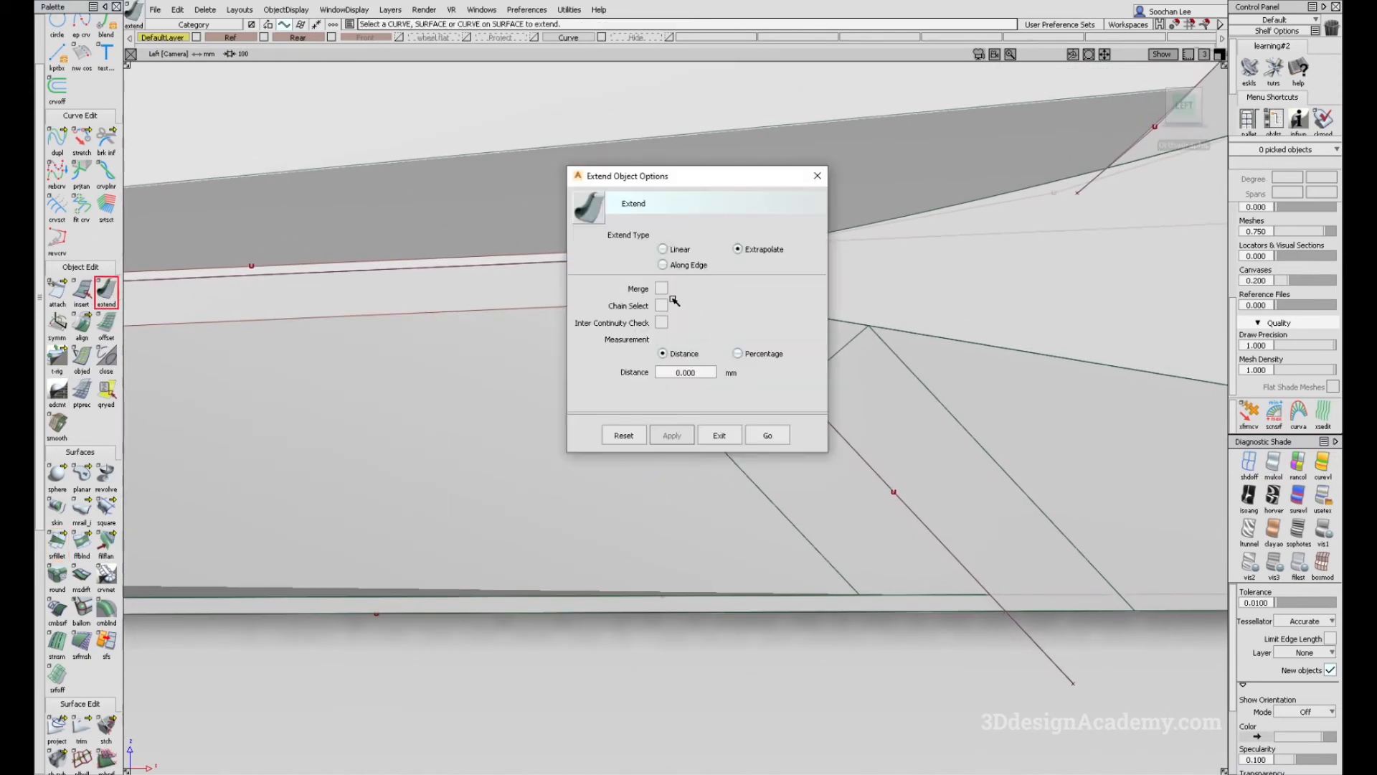
pyautogui.click(770, 431)
pyautogui.click(735, 465)
pyautogui.click(766, 473)
pyautogui.moveTo(723, 420); pyautogui.dragTo(445, 310)
pyautogui.keyDown('ctrl'); pyautogui.keyDown('shift'); pyautogui.moveTo(315, 346); pyautogui.dragTo(615, 606); pyautogui.keyUp('shift'); pyautogui.keyUp('ctrl')
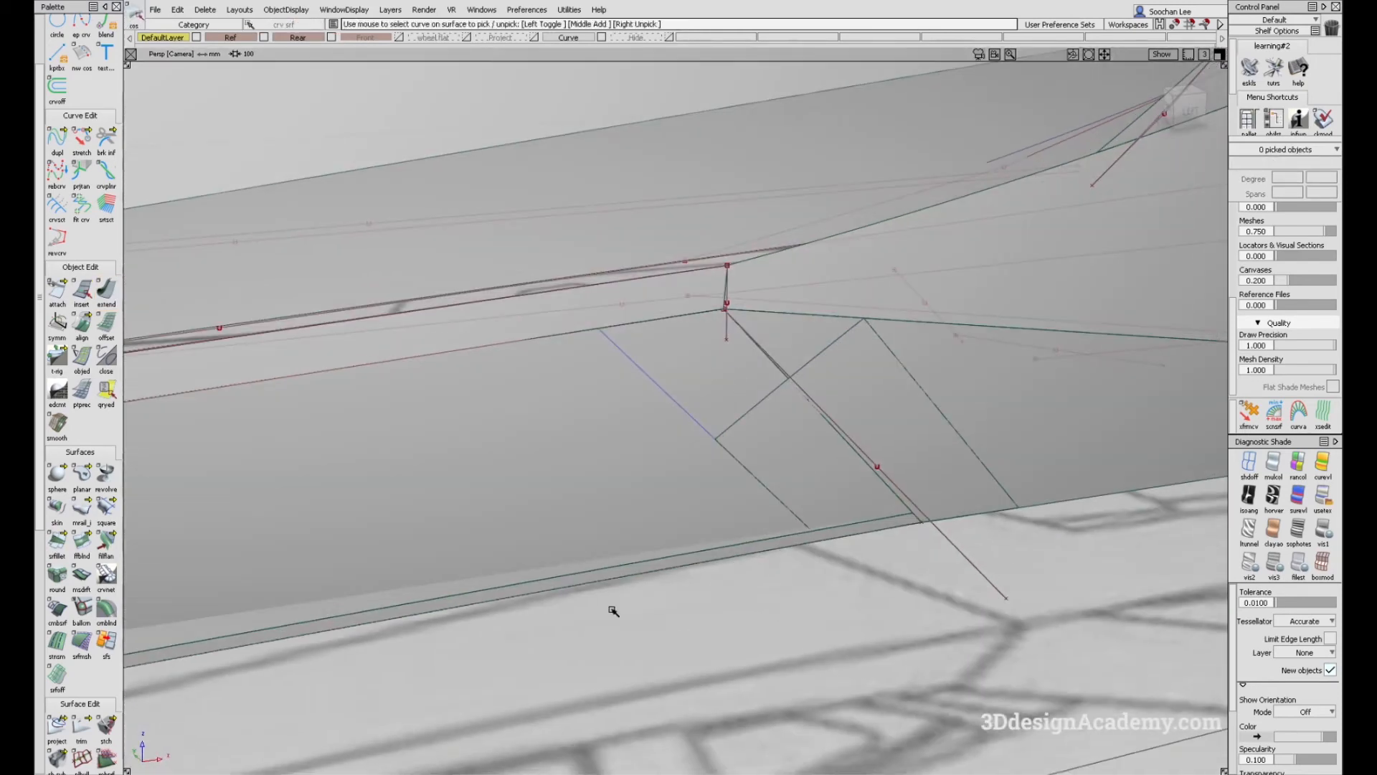
# Step: Try to trim the lower sill surface along the extended curve on surface, and check the trim options
pyautogui.click(81, 729)
pyautogui.click(623, 446)
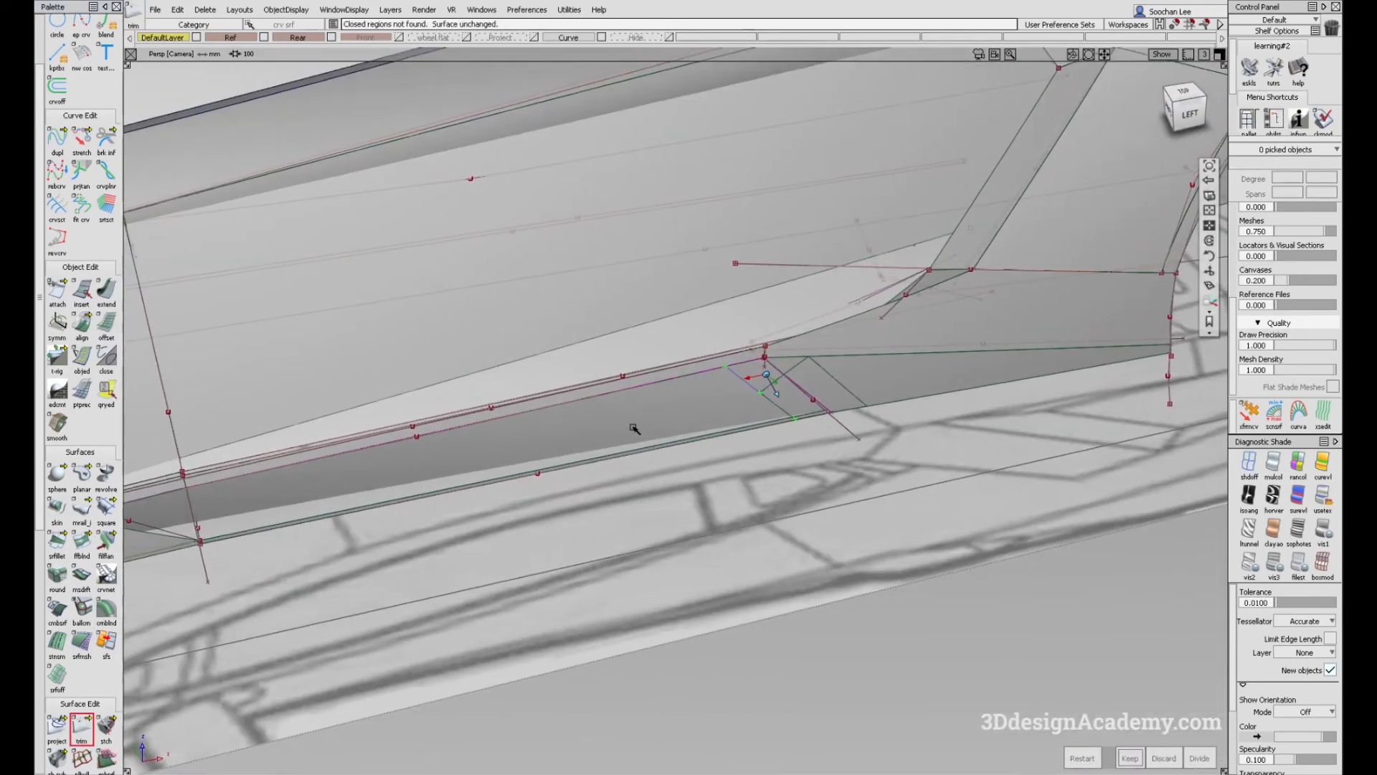
pyautogui.click(638, 422)
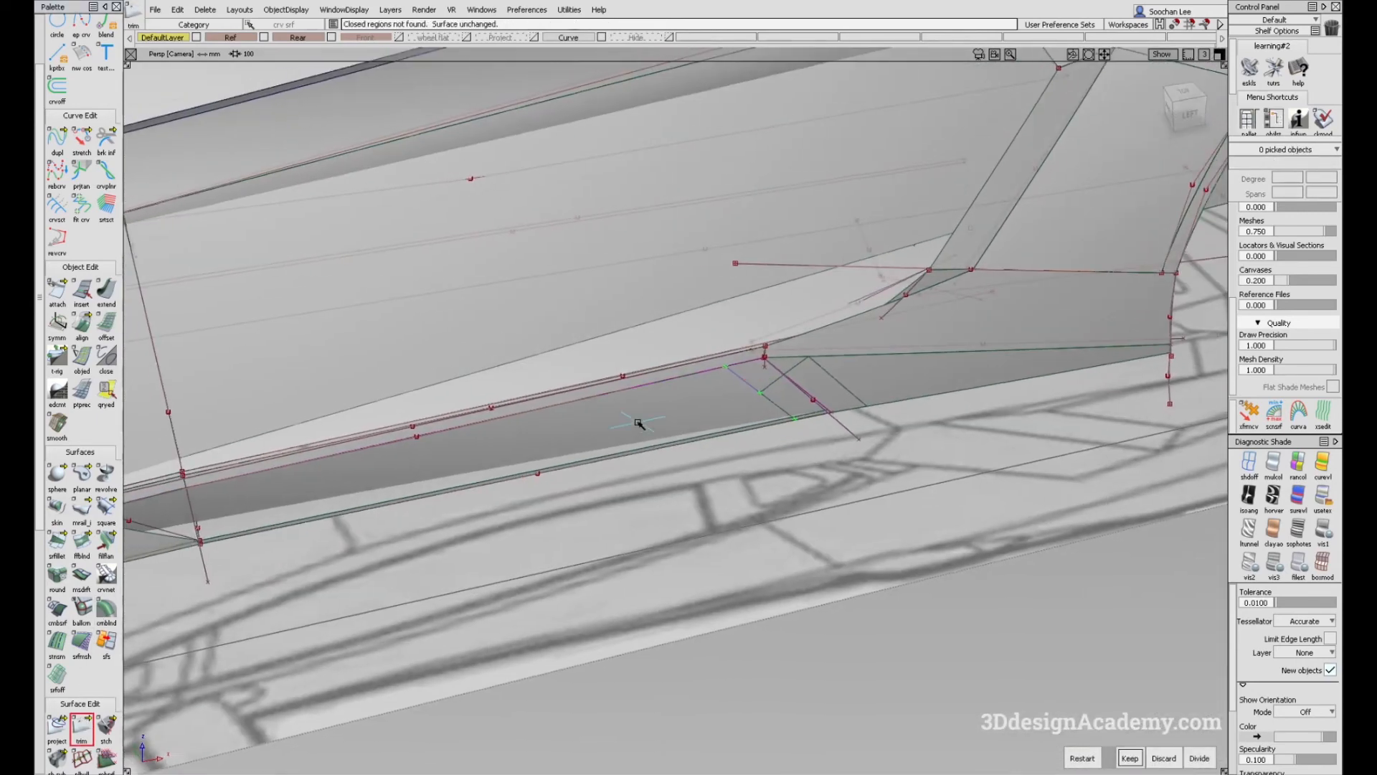
pyautogui.keyDown('alt'); pyautogui.keyDown('shift'); pyautogui.moveTo(793, 372); pyautogui.dragTo(990, 375, button='right'); pyautogui.keyUp('shift'); pyautogui.keyUp('alt')
pyautogui.click(1015, 363)
pyautogui.press('Return')
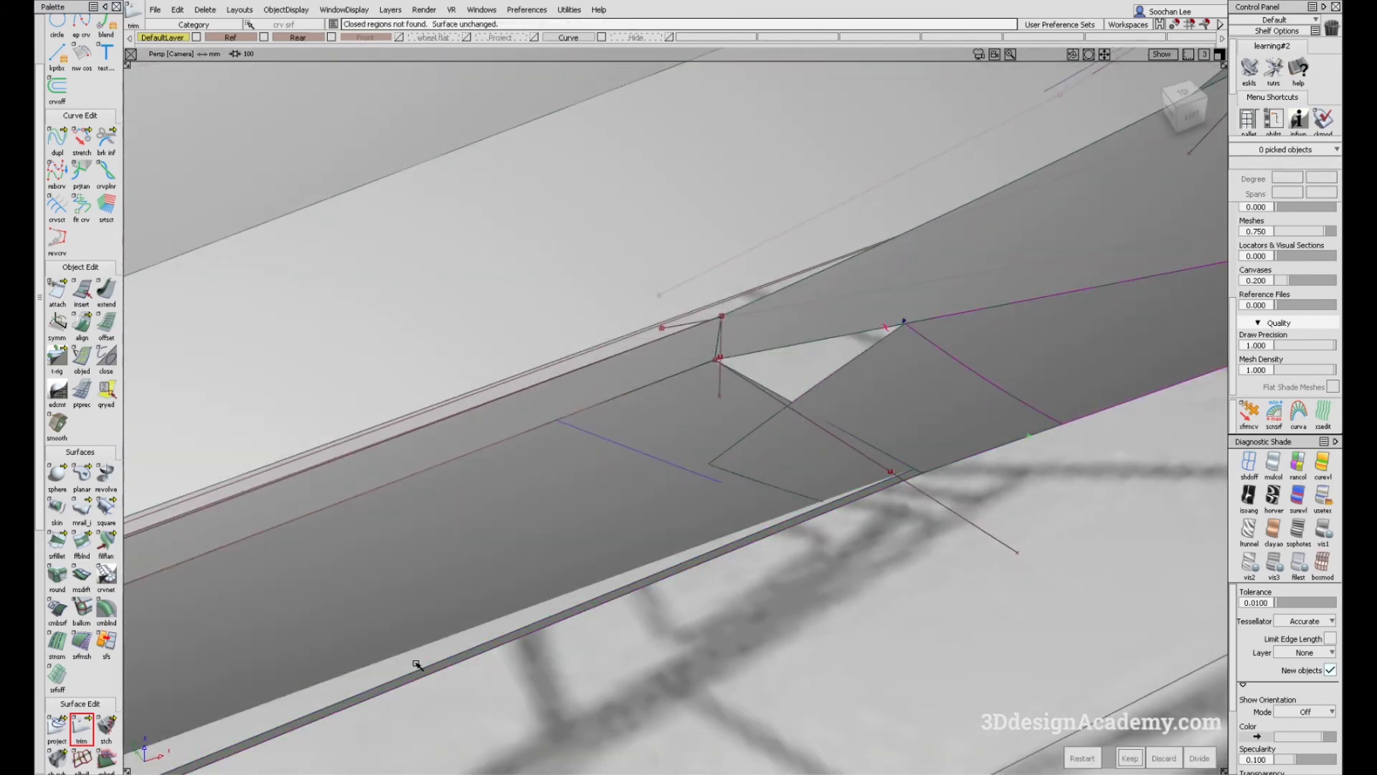
pyautogui.doubleClick(81, 726)
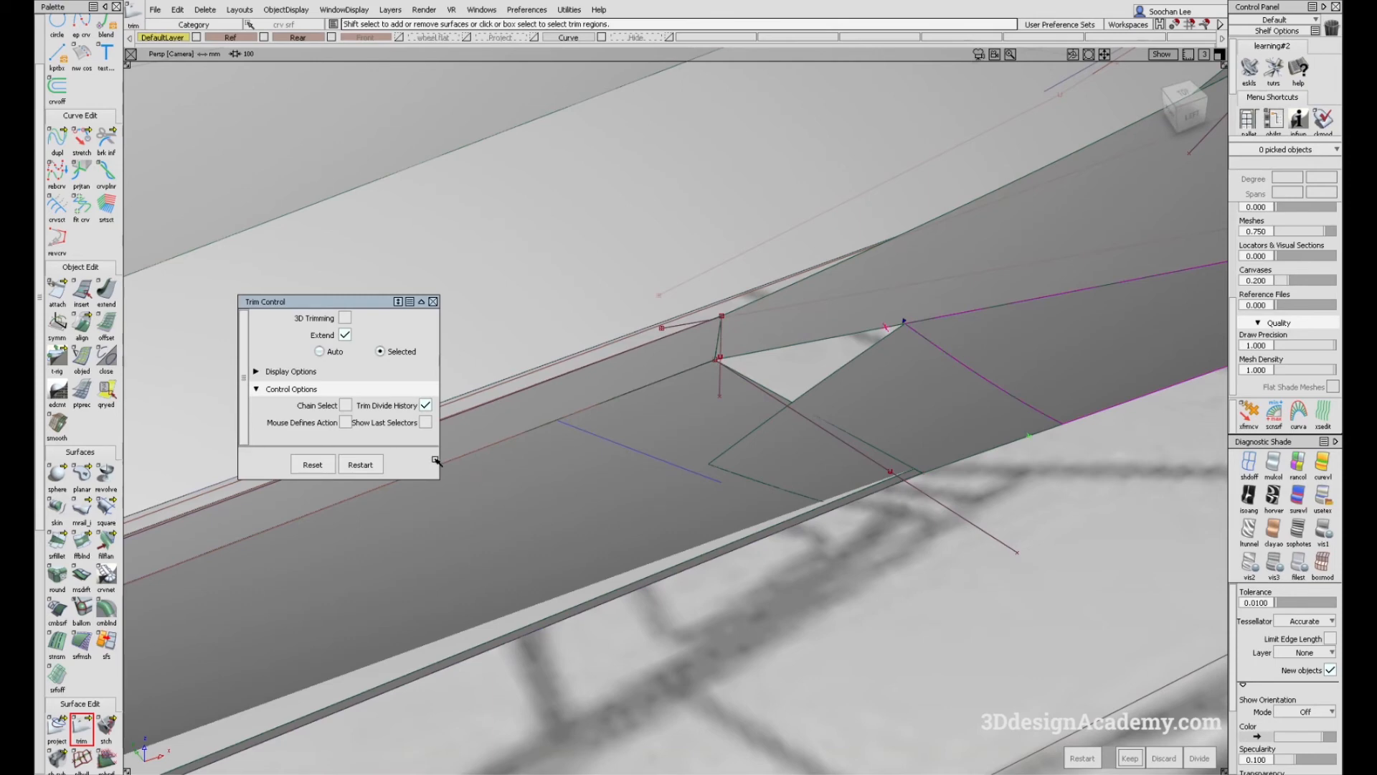
pyautogui.click(434, 302)
# Step: Undo the fillet between the front and rear lower sill surfaces through its construction history
pyautogui.click(886, 385)
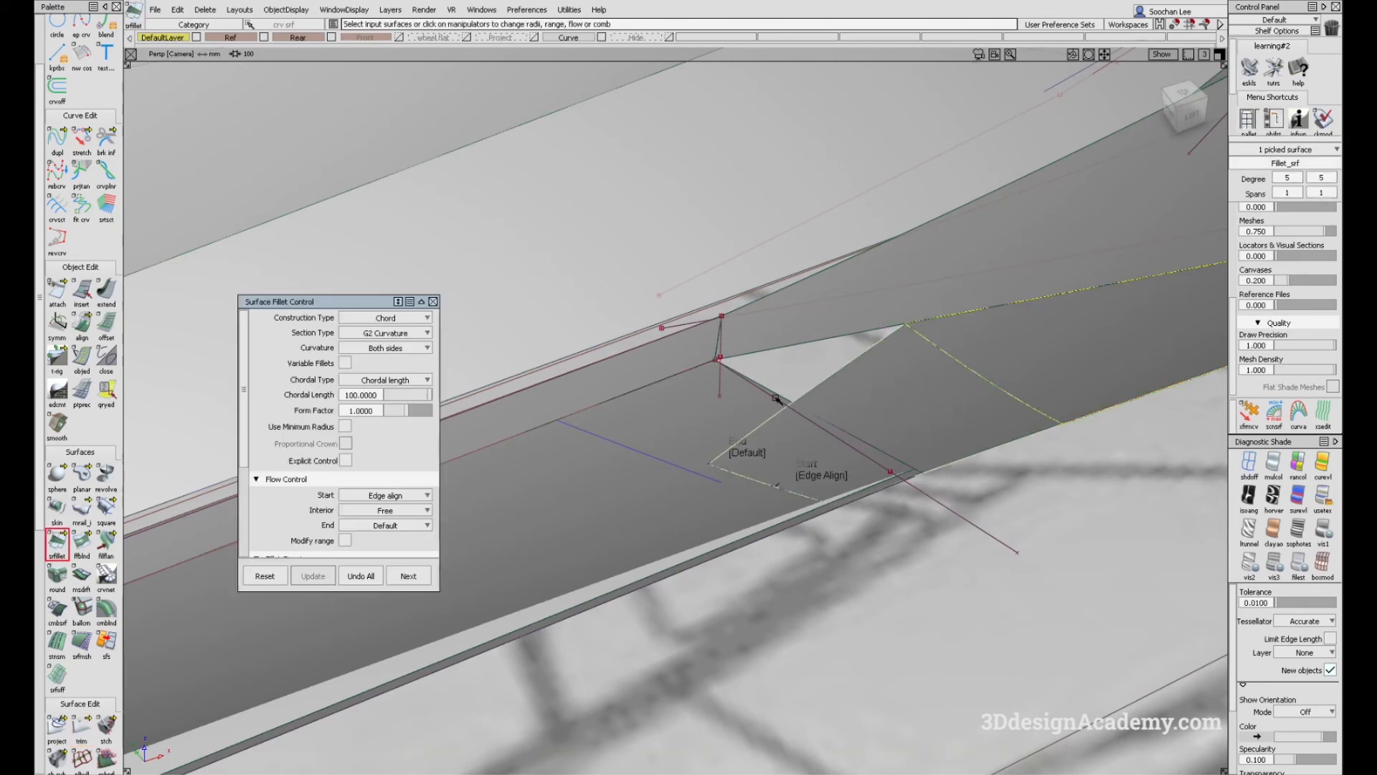
pyautogui.click(367, 576)
pyautogui.keyDown('alt'); pyautogui.keyDown('shift'); pyautogui.moveTo(886, 431); pyautogui.dragTo(922, 390); pyautogui.keyUp('shift'); pyautogui.keyUp('alt')
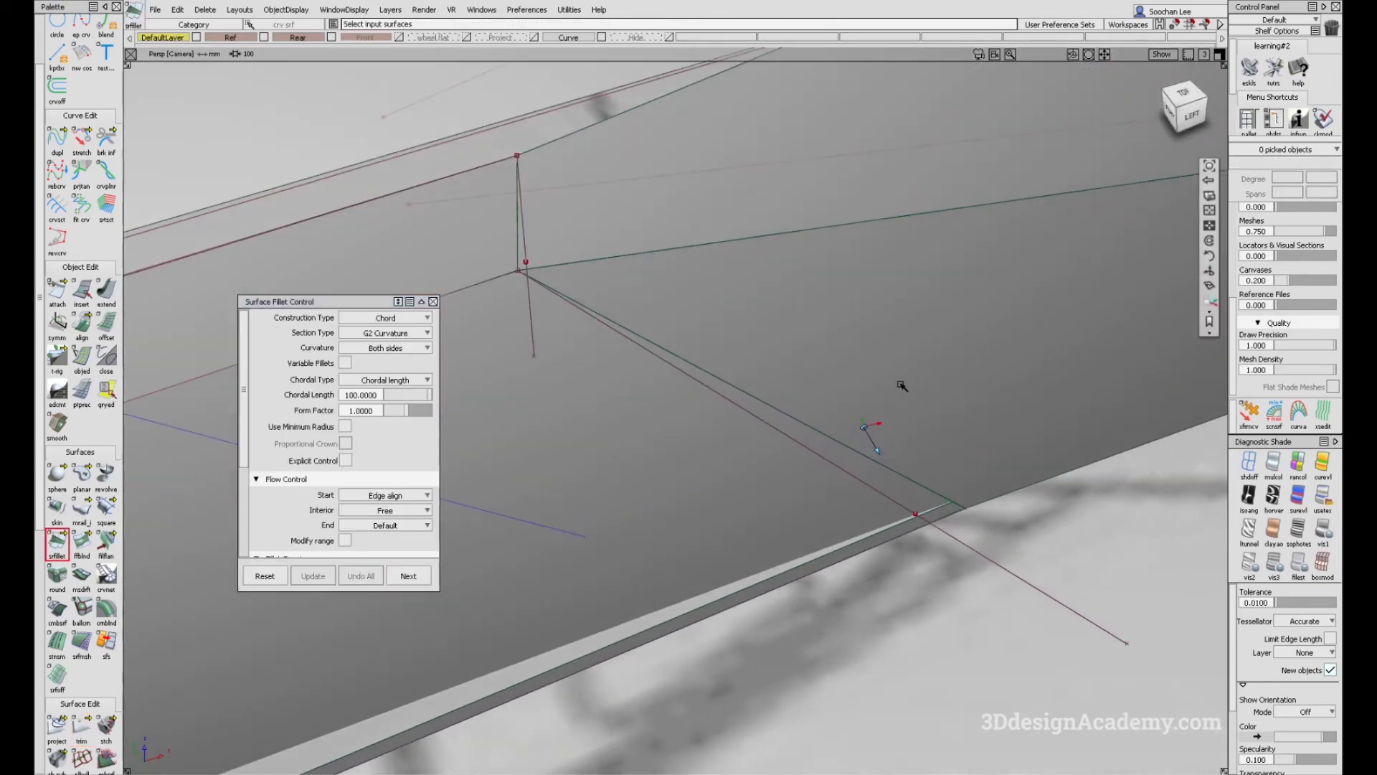
pyautogui.keyDown('alt'); pyautogui.keyDown('shift'); pyautogui.moveTo(714, 433); pyautogui.dragTo(746, 449); pyautogui.keyUp('shift'); pyautogui.keyUp('alt')
pyautogui.keyDown('alt'); pyautogui.keyDown('shift'); pyautogui.moveTo(746, 449); pyautogui.dragTo(781, 461, button='right'); pyautogui.keyUp('shift'); pyautogui.keyUp('alt')
# Step: Delete the construction history of the rear lower sill rail surface
pyautogui.keyDown('ctrl'); pyautogui.keyDown('shift'); pyautogui.moveTo(890, 376); pyautogui.dragTo(861, 421); pyautogui.keyUp('shift'); pyautogui.keyUp('ctrl')
pyautogui.click(861, 421)
pyautogui.keyDown('alt'); pyautogui.keyDown('shift'); pyautogui.moveTo(861, 421); pyautogui.dragTo(906, 363, button='right'); pyautogui.keyUp('shift'); pyautogui.keyUp('alt')
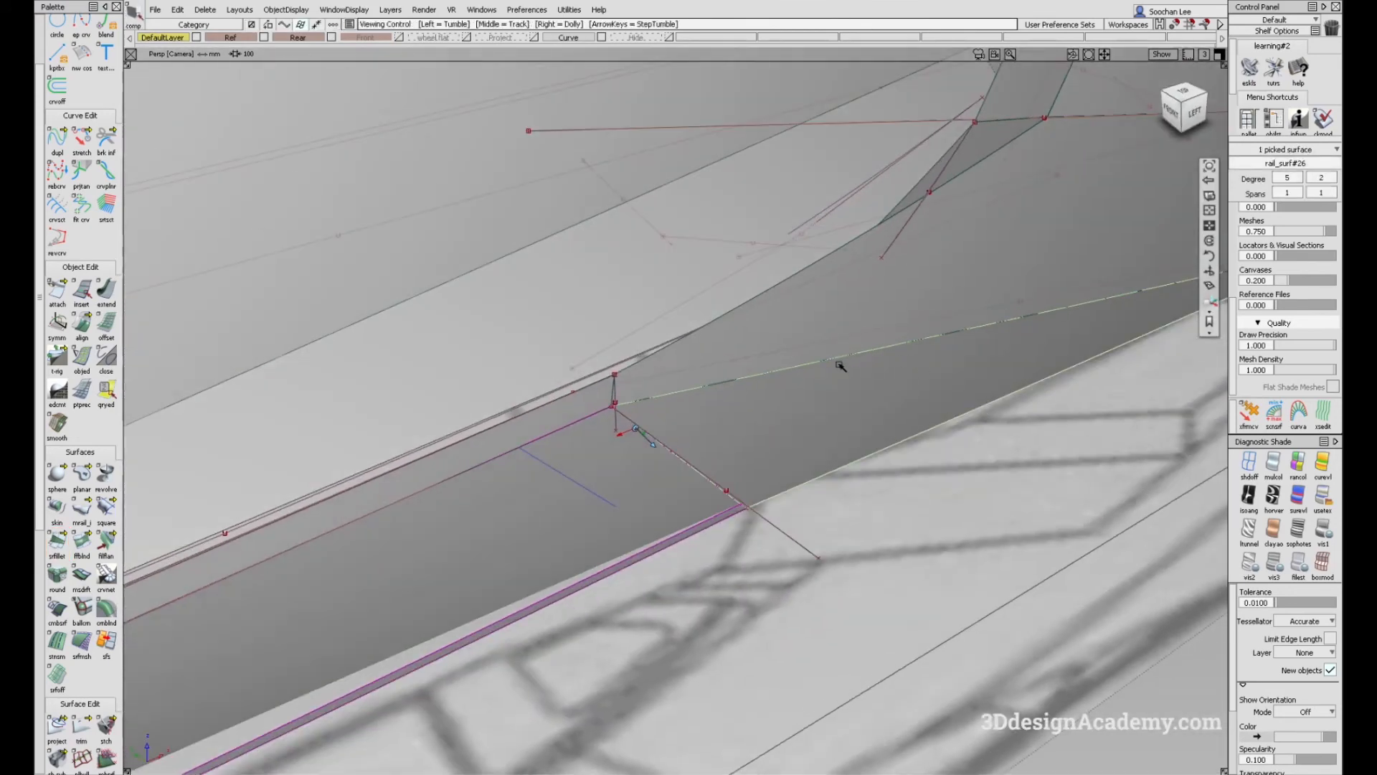
pyautogui.click(203, 9)
pyautogui.click(209, 46)
# Step: Delete the extended curve on surface from the front lower sill surface
pyautogui.moveTo(566, 523)
pyautogui.keyDown('ctrl'); pyautogui.keyDown('shift'); pyautogui.mouseDown()
pyautogui.moveTo(574, 479)
pyautogui.moveTo(544, 522)
pyautogui.mouseUp(); pyautogui.keyUp('shift'); pyautogui.keyUp('ctrl')
pyautogui.click(575, 481)
pyautogui.press('Delete')
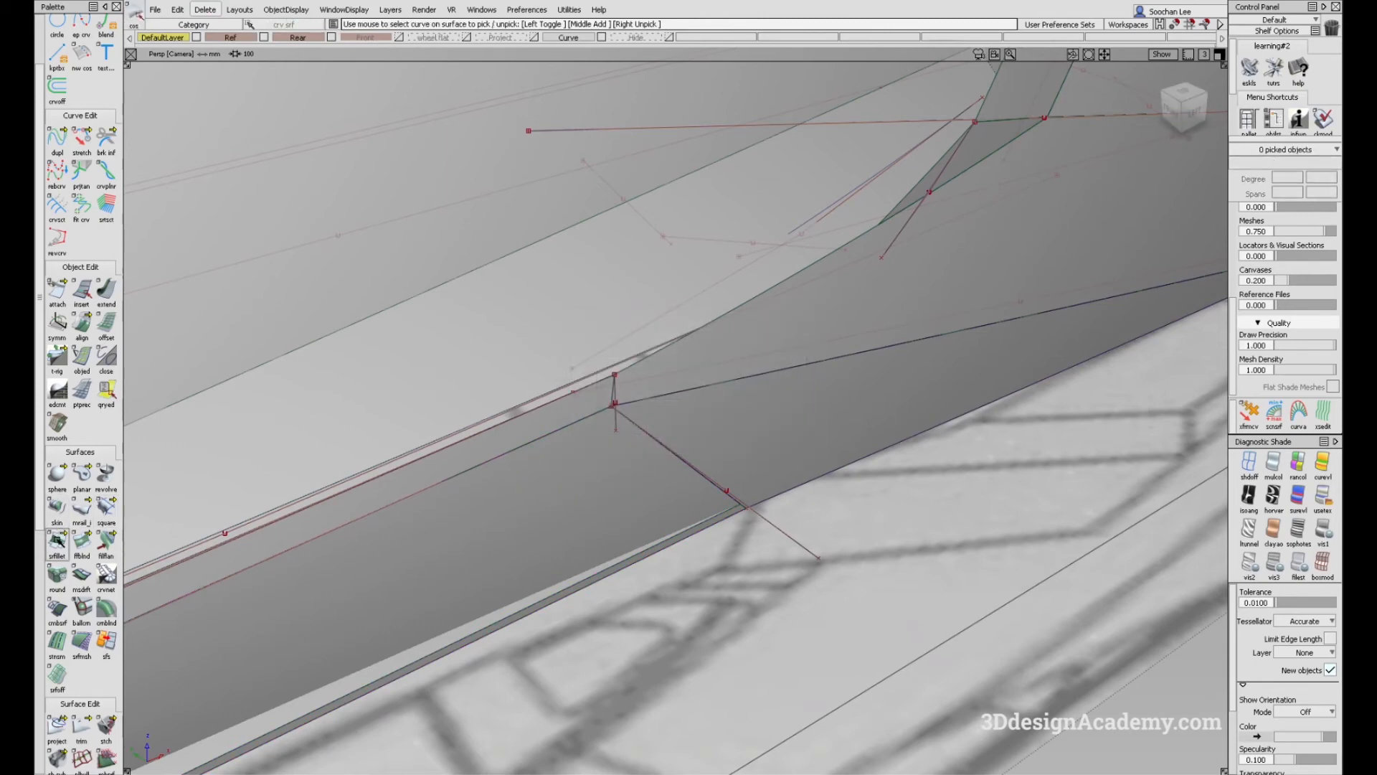
# Step: Recreate the G2 chord fillet between the front and rear lower sill surfaces with a chordal length of 100
pyautogui.doubleClick(62, 536)
pyautogui.keyDown('alt'); pyautogui.keyDown('shift'); pyautogui.moveTo(646, 523); pyautogui.dragTo(633, 506); pyautogui.keyUp('shift'); pyautogui.keyUp('alt')
pyautogui.click(637, 543)
pyautogui.click(806, 467)
pyautogui.keyDown('alt'); pyautogui.keyDown('shift'); pyautogui.moveTo(805, 467); pyautogui.dragTo(685, 446); pyautogui.keyUp('shift'); pyautogui.keyUp('alt')
pyautogui.press('space')
pyautogui.click(759, 435)
pyautogui.keyDown('ctrl'); pyautogui.keyDown('shift'); pyautogui.moveTo(732, 468); pyautogui.dragTo(734, 470, button='right'); pyautogui.keyUp('shift'); pyautogui.keyUp('ctrl')
pyautogui.keyDown('alt'); pyautogui.keyDown('shift'); pyautogui.moveTo(733, 469); pyautogui.dragTo(513, 423); pyautogui.keyUp('shift'); pyautogui.keyUp('alt')
pyautogui.keyDown('ctrl'); pyautogui.keyDown('shift'); pyautogui.moveTo(876, 610); pyautogui.dragTo(782, 590); pyautogui.keyUp('shift'); pyautogui.keyUp('ctrl')
pyautogui.click(829, 541)
pyautogui.scroll(-3, 345, 504)
pyautogui.scroll(-2, 345, 504)
pyautogui.click(348, 450)
pyautogui.keyDown('alt'); pyautogui.keyDown('shift'); pyautogui.moveTo(763, 545); pyautogui.dragTo(621, 531); pyautogui.keyUp('shift'); pyautogui.keyUp('alt')
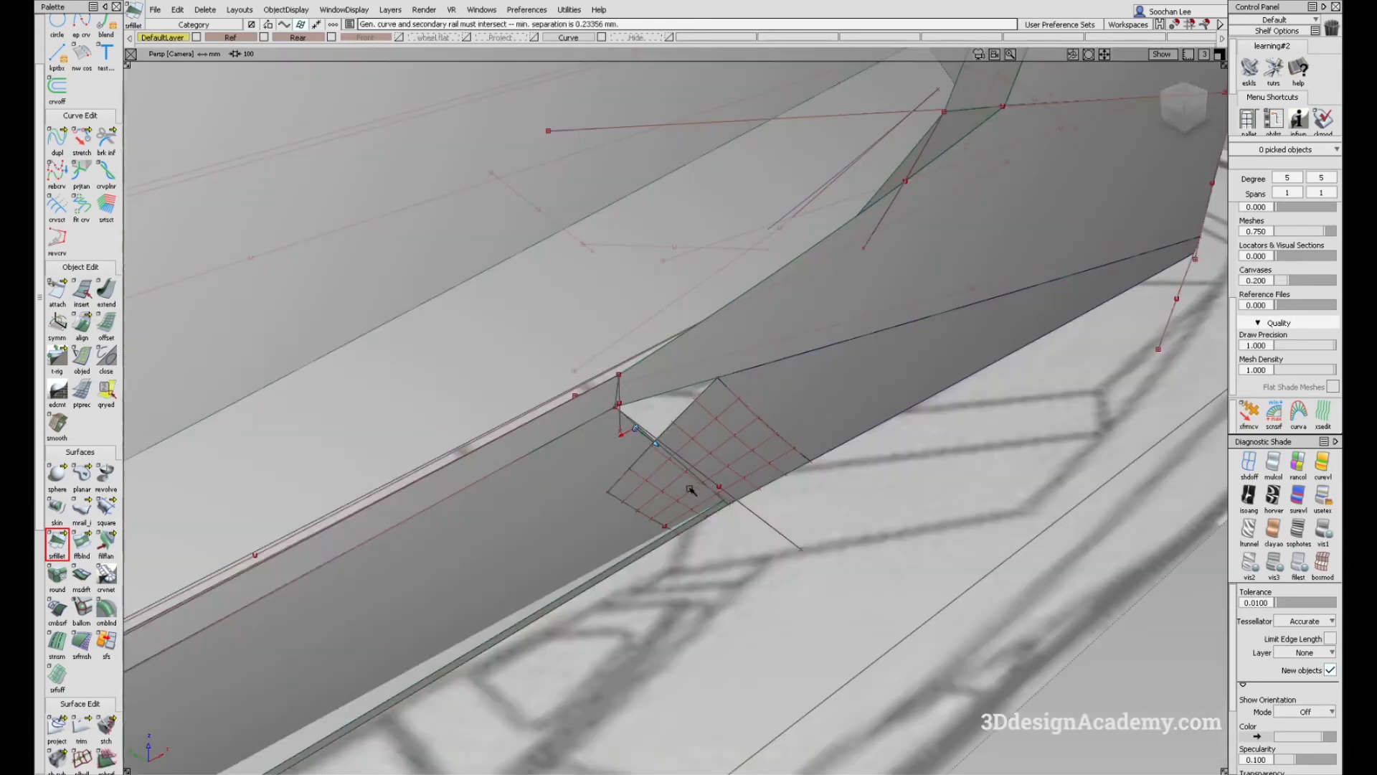
pyautogui.keyDown('alt'); pyautogui.keyDown('shift'); pyautogui.moveTo(675, 506); pyautogui.dragTo(704, 510); pyautogui.keyUp('shift'); pyautogui.keyUp('alt')
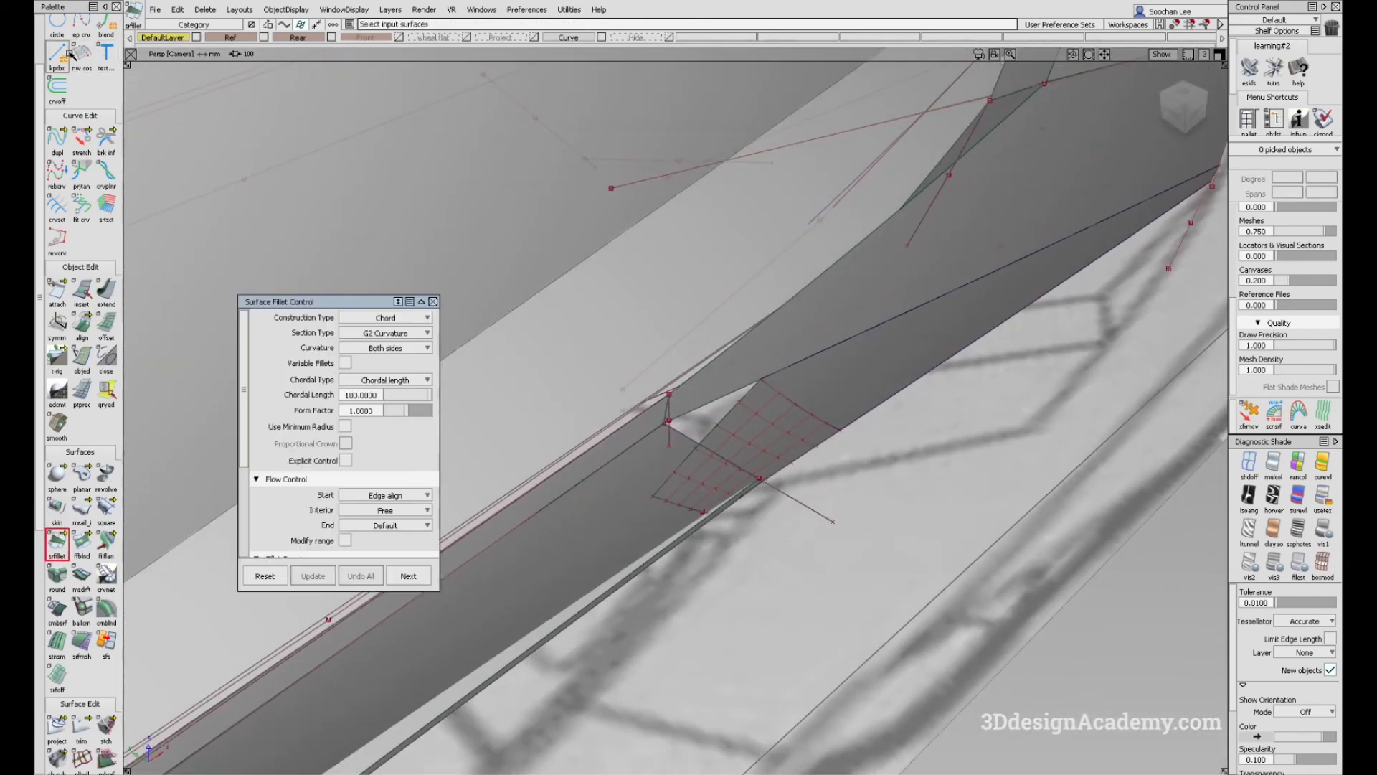
pyautogui.scroll(1, 79, 61)
pyautogui.click(78, 58)
pyautogui.click(655, 500)
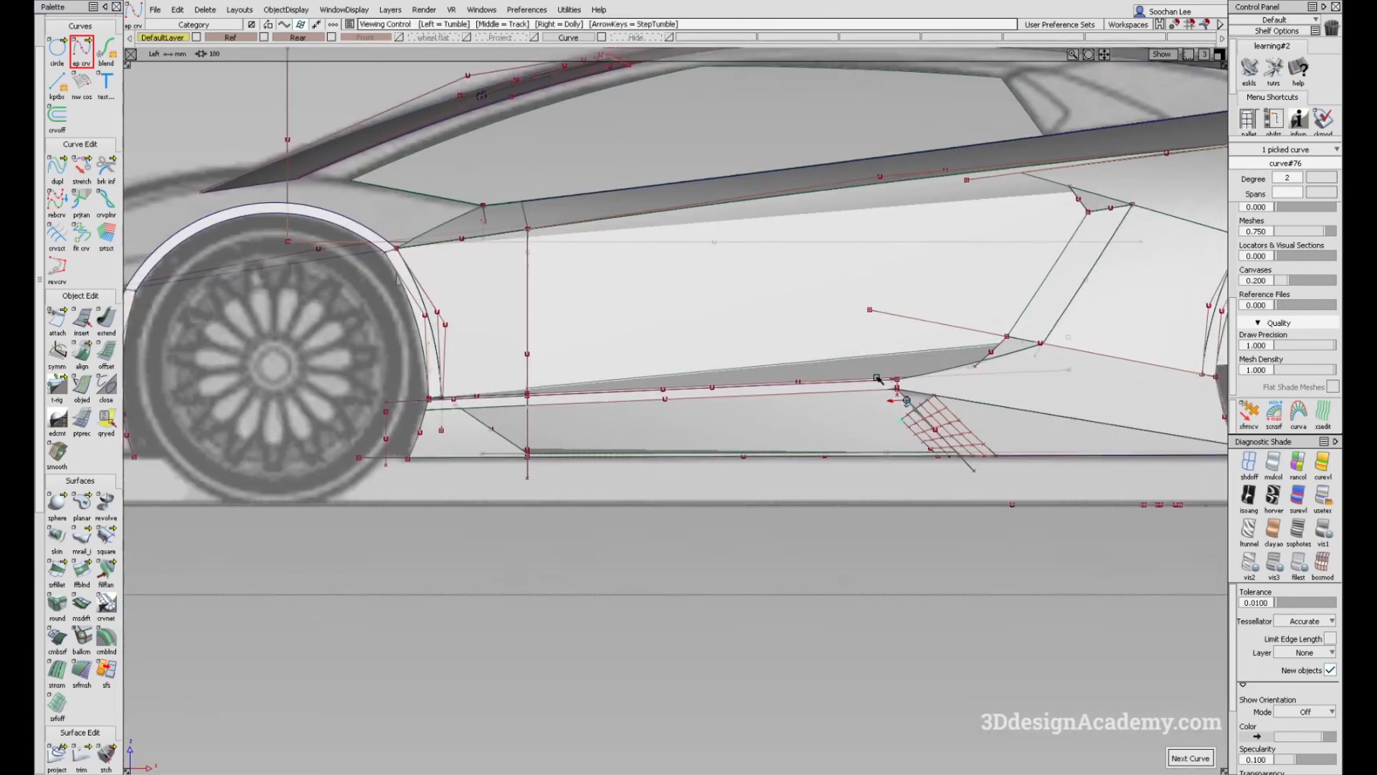
pyautogui.keyDown('alt'); pyautogui.keyDown('shift'); pyautogui.moveTo(935, 353); pyautogui.dragTo(1098, 353, button='right'); pyautogui.keyUp('shift'); pyautogui.keyUp('alt')
pyautogui.keyDown('alt'); pyautogui.keyDown('shift'); pyautogui.moveTo(1098, 354); pyautogui.dragTo(635, 402, button='middle'); pyautogui.keyUp('shift'); pyautogui.keyUp('alt')
pyautogui.click(517, 307)
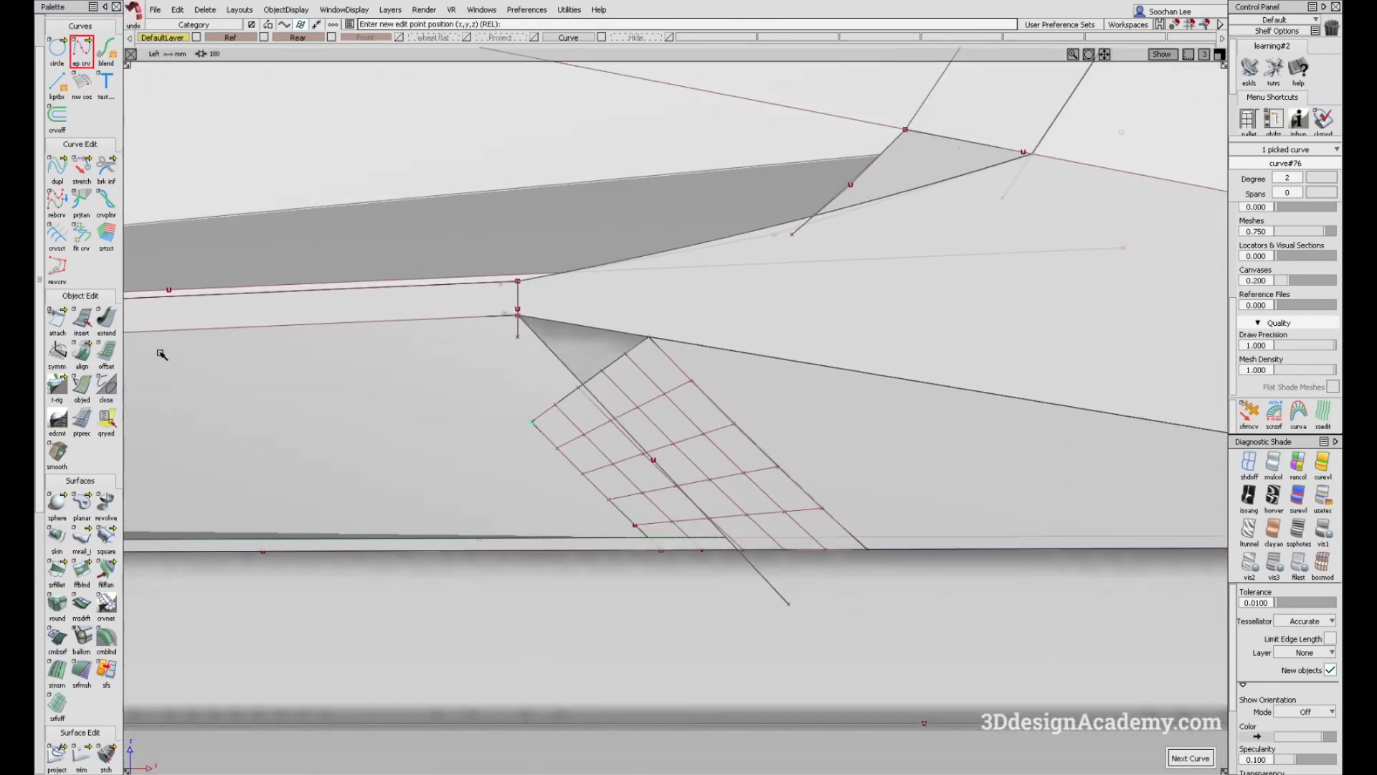
# Step: Extend the new fillet's front curve on surface by about 118 mm to the sill surface's upper edge
pyautogui.doubleClick(106, 320)
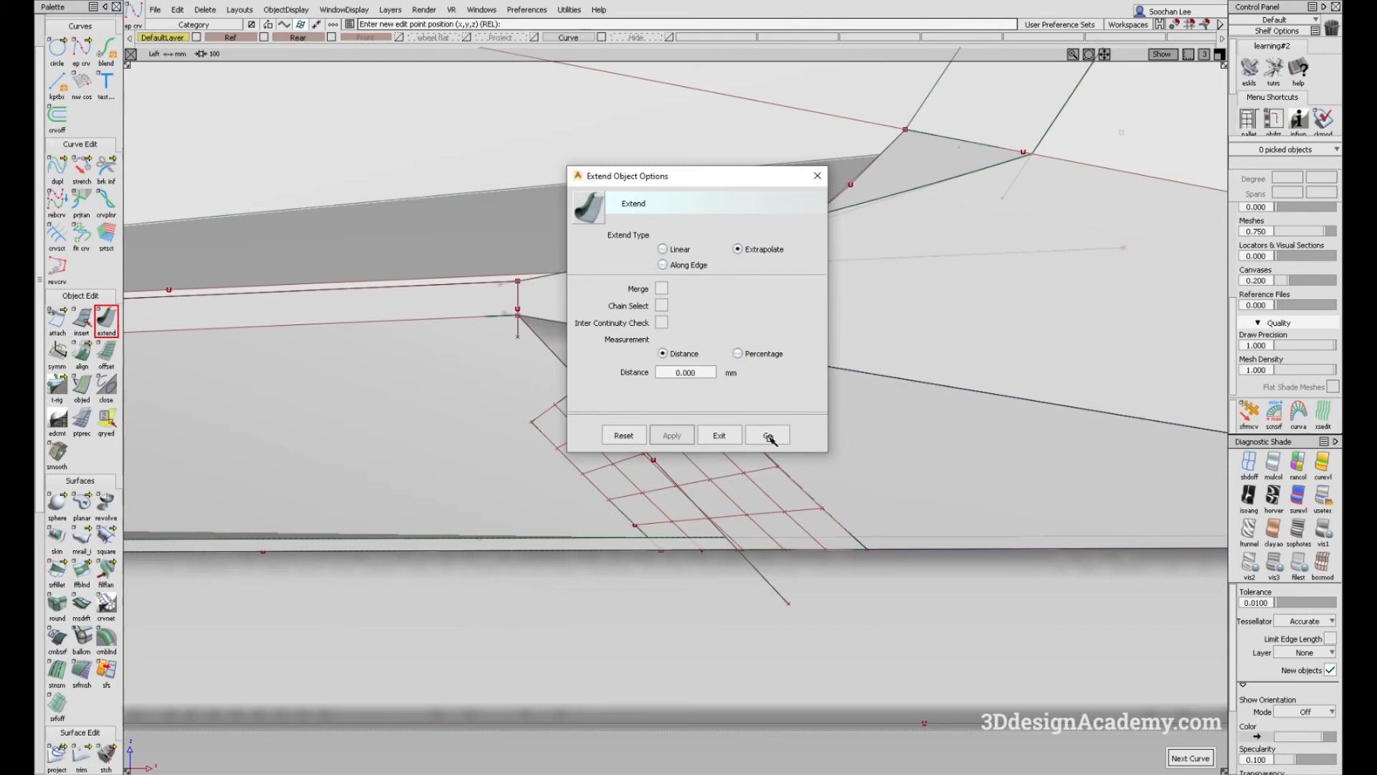
pyautogui.click(769, 436)
pyautogui.click(556, 445)
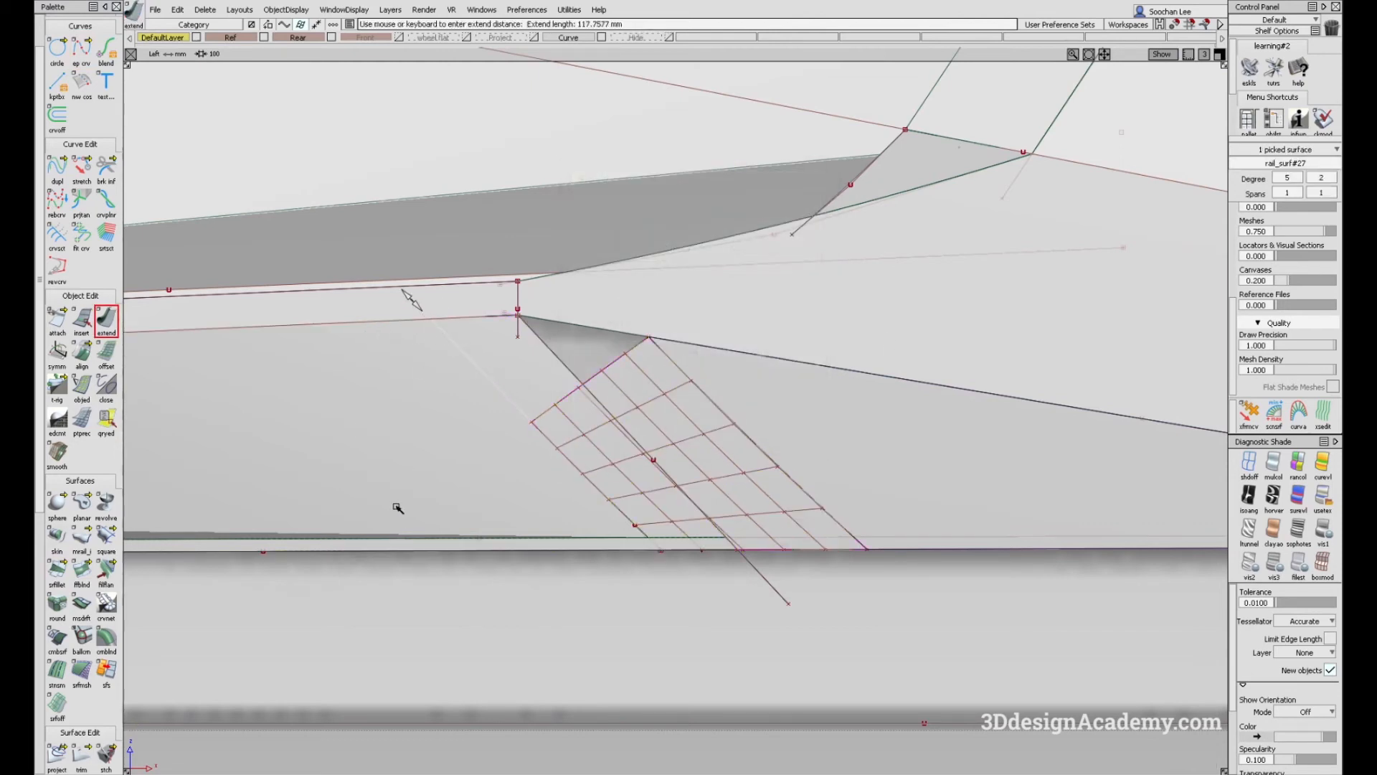
# Step: Trim the front lower sill surface along the extended curve, removing the corner region next to the fillet
pyautogui.click(105, 685)
pyautogui.click(421, 410)
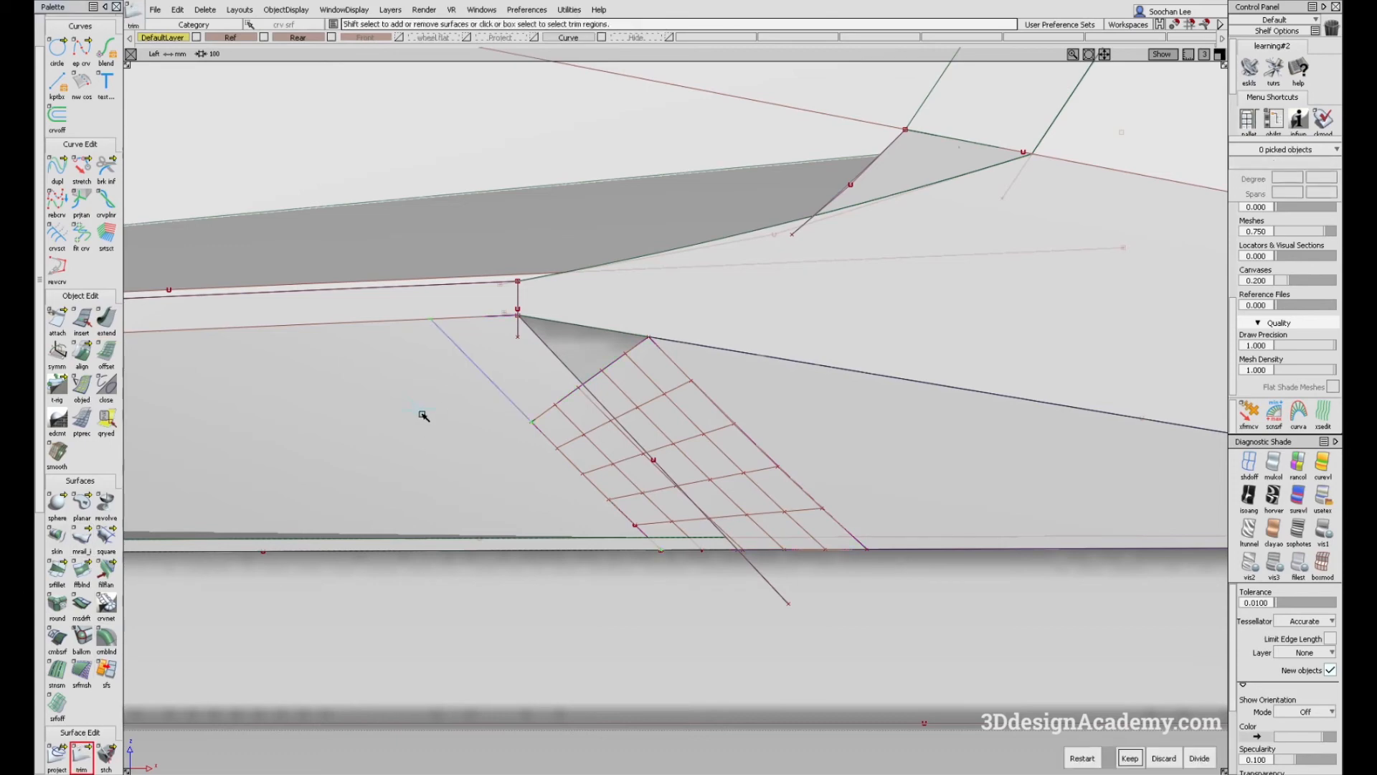
pyautogui.keyDown('alt'); pyautogui.keyDown('shift'); pyautogui.click(492, 406); pyautogui.keyUp('shift'); pyautogui.keyUp('alt')
pyautogui.keyDown('ctrl'); pyautogui.keyDown('shift'); pyautogui.moveTo(537, 496); pyautogui.dragTo(487, 346); pyautogui.keyUp('shift'); pyautogui.keyUp('ctrl')
pyautogui.press('F8')
# Step: Try to build a Square surface over the sill gap from the trimmed edge and rebuildCurve#7
pyautogui.click(106, 540)
pyautogui.keyDown('alt'); pyautogui.keyDown('shift'); pyautogui.moveTo(680, 378); pyautogui.dragTo(571, 486); pyautogui.keyUp('shift'); pyautogui.keyUp('alt')
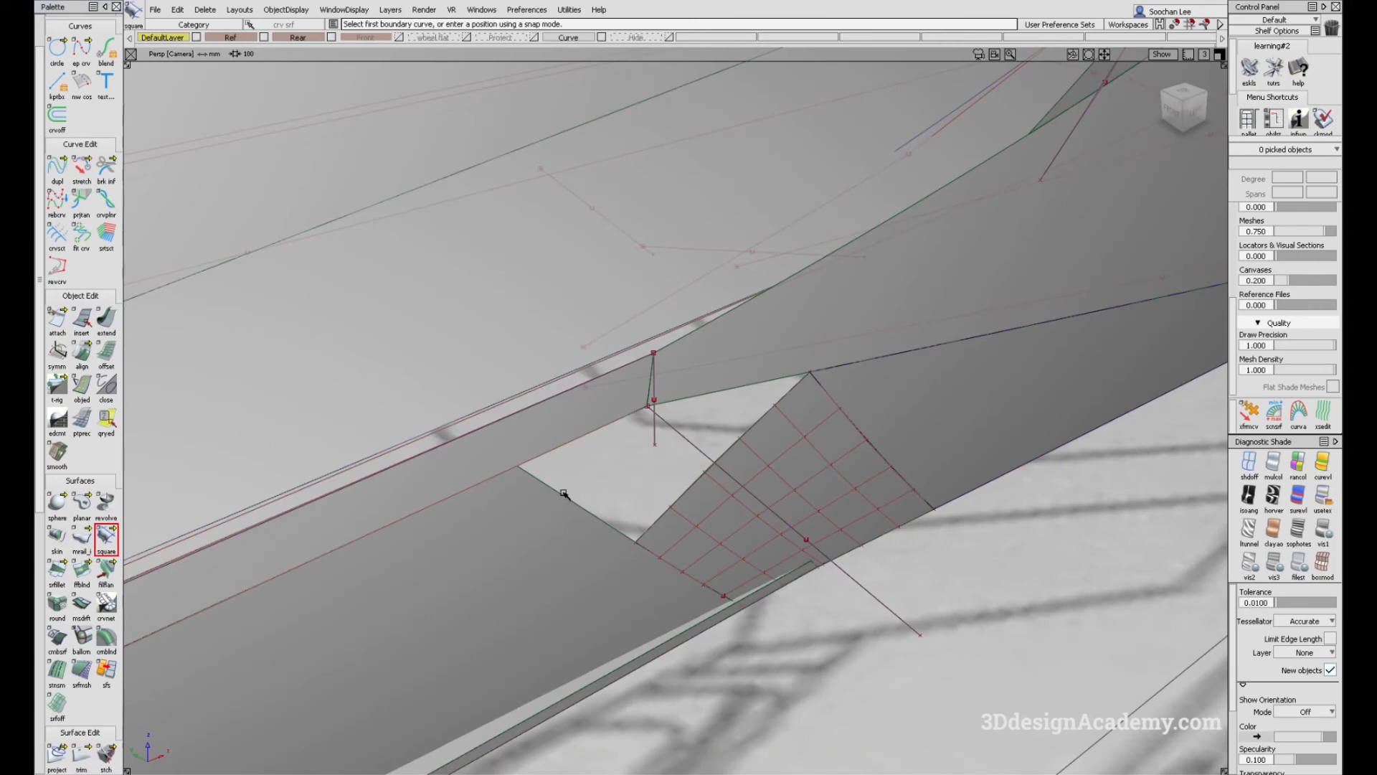
pyautogui.click(631, 425)
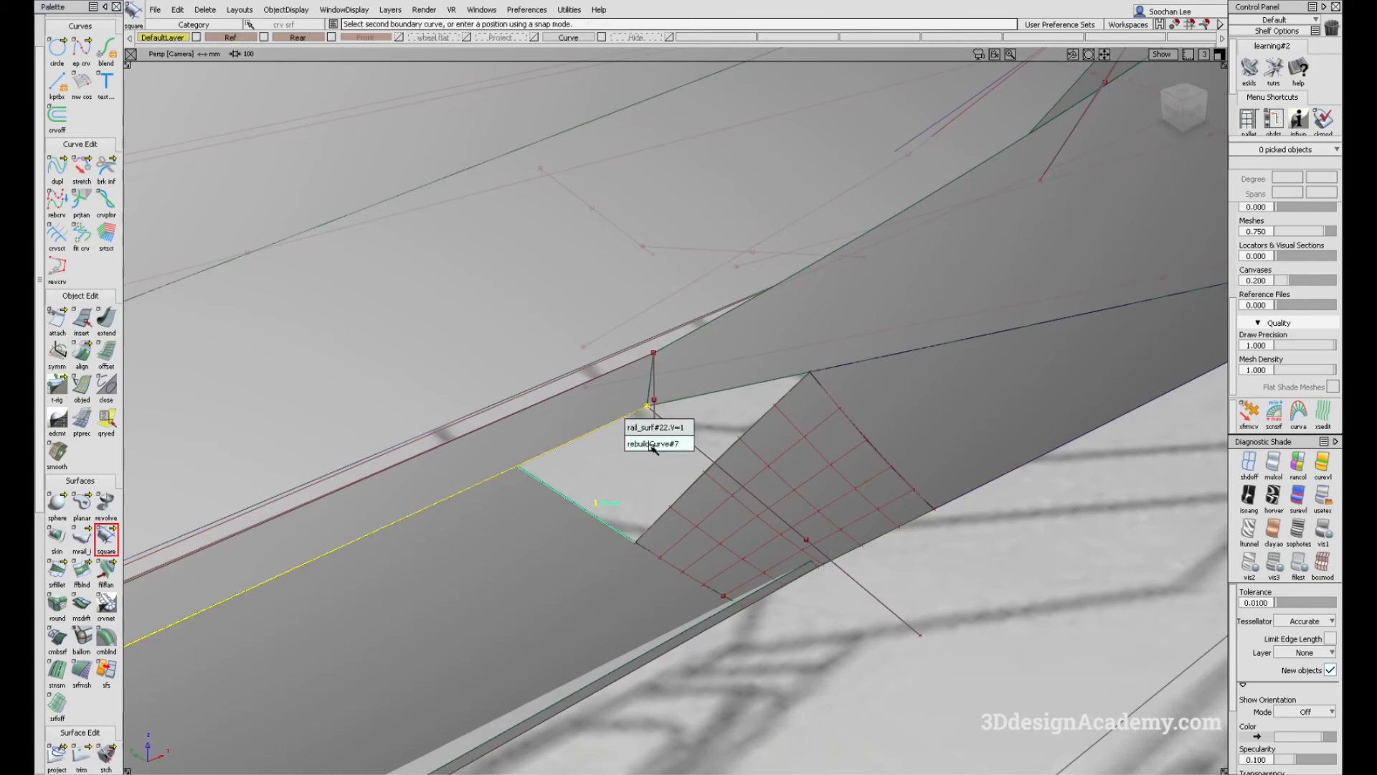
pyautogui.click(652, 444)
pyautogui.click(594, 431)
pyautogui.click(614, 456)
# Step: Retry the Square boundary selection close up at the corner where the trimmed edge meets the upper rail edge
pyautogui.keyDown('alt'); pyautogui.keyDown('shift'); pyautogui.moveTo(606, 454); pyautogui.dragTo(657, 359); pyautogui.keyUp('shift'); pyautogui.keyUp('alt')
pyautogui.moveTo(573, 401)
pyautogui.keyDown('alt'); pyautogui.keyDown('shift'); pyautogui.mouseDown()
pyautogui.moveTo(639, 452)
pyautogui.moveTo(753, 403)
pyautogui.moveTo(707, 424)
pyautogui.moveTo(569, 440)
pyautogui.moveTo(648, 348)
pyautogui.mouseUp(); pyautogui.keyUp('shift'); pyautogui.keyUp('alt')
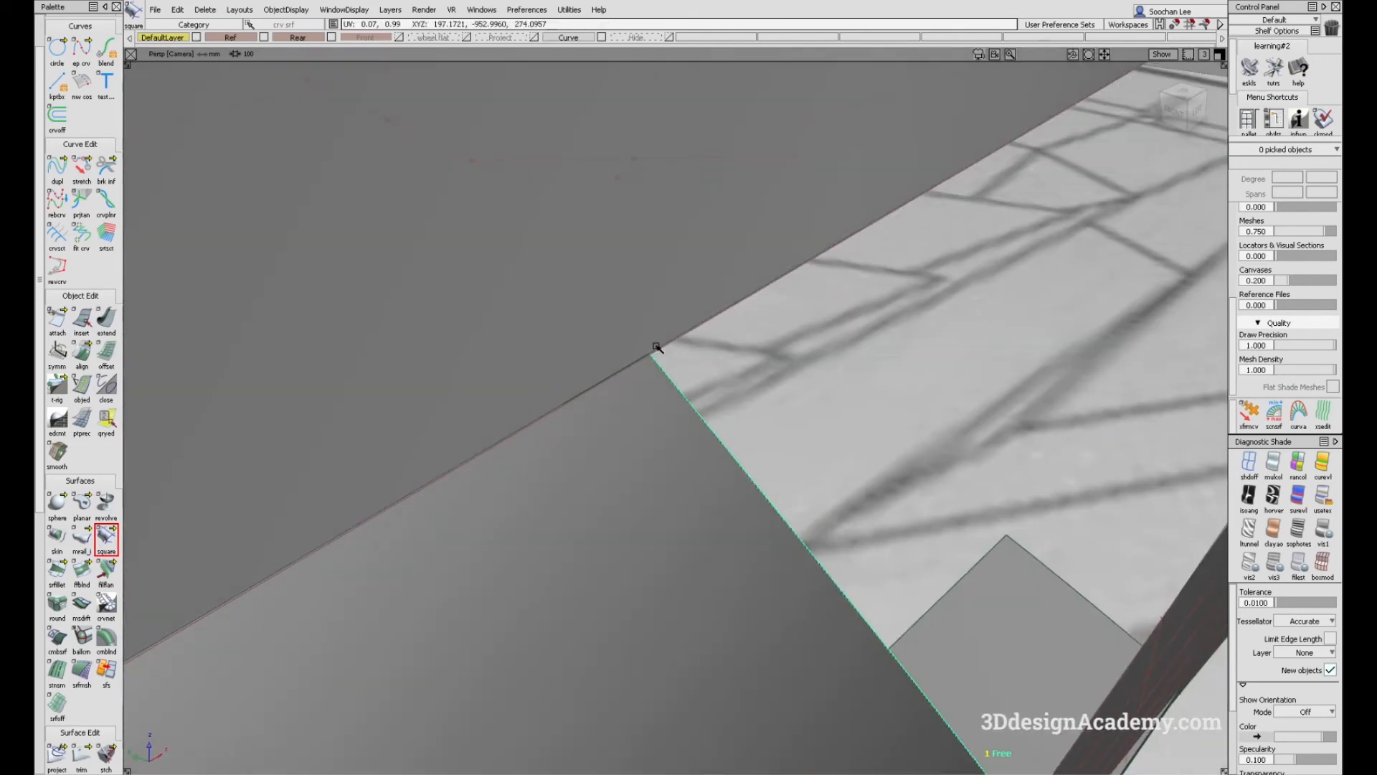
pyautogui.click(656, 347)
pyautogui.click(676, 355)
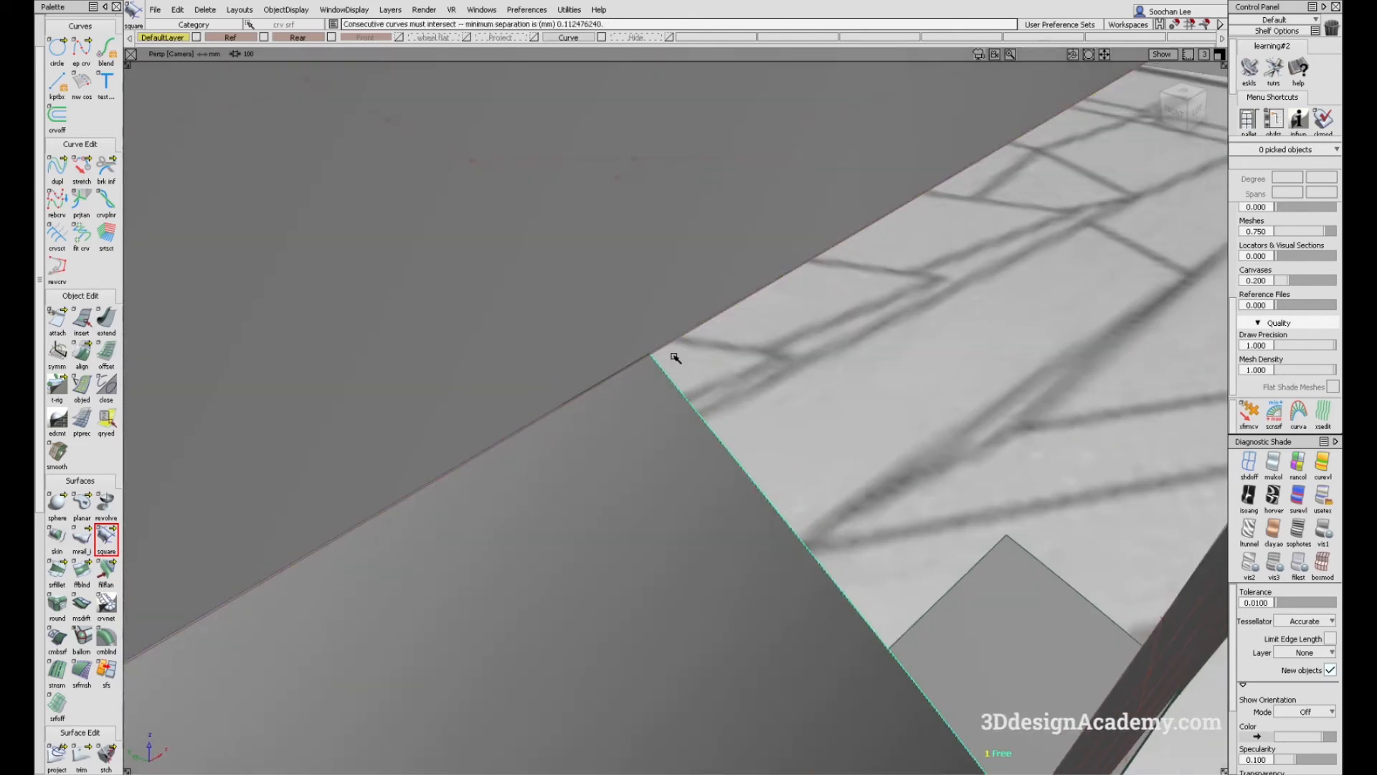
pyautogui.click(678, 338)
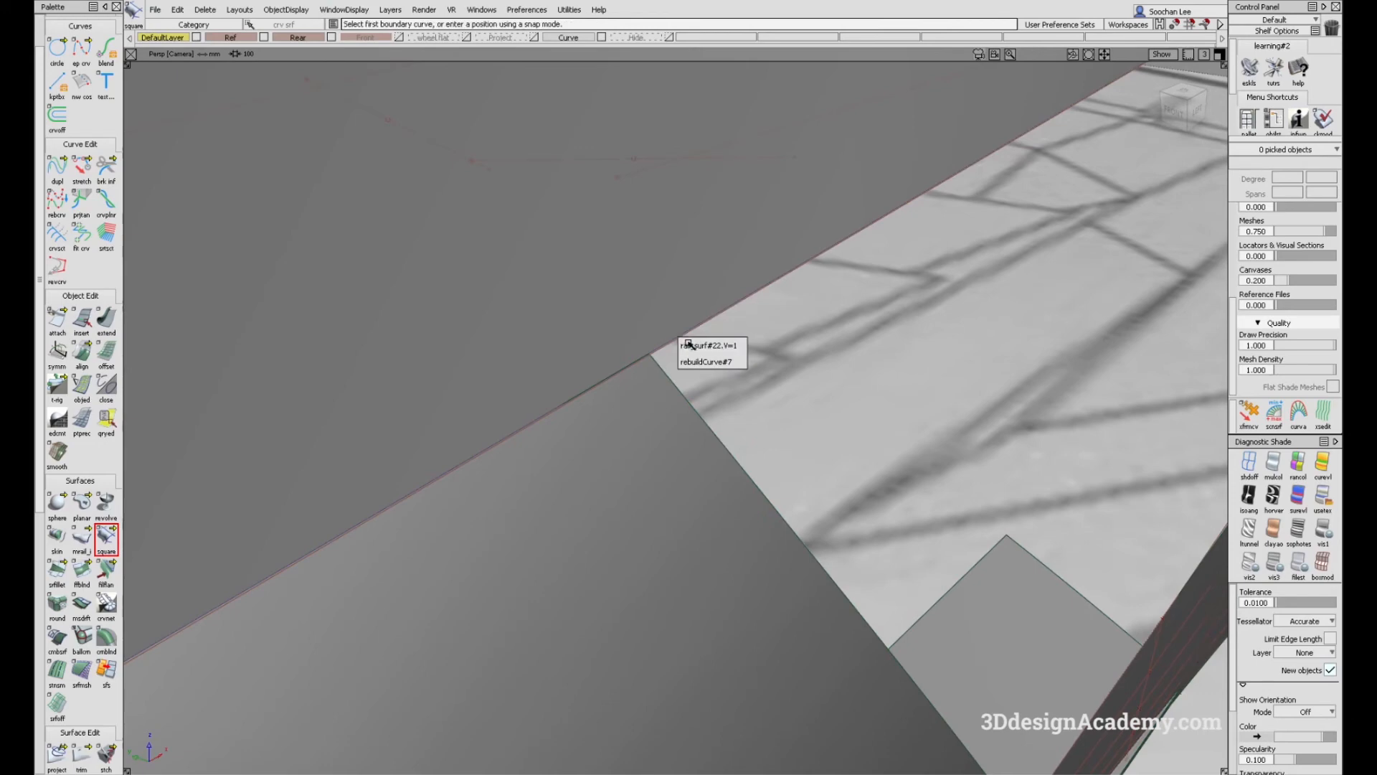
pyautogui.click(683, 355)
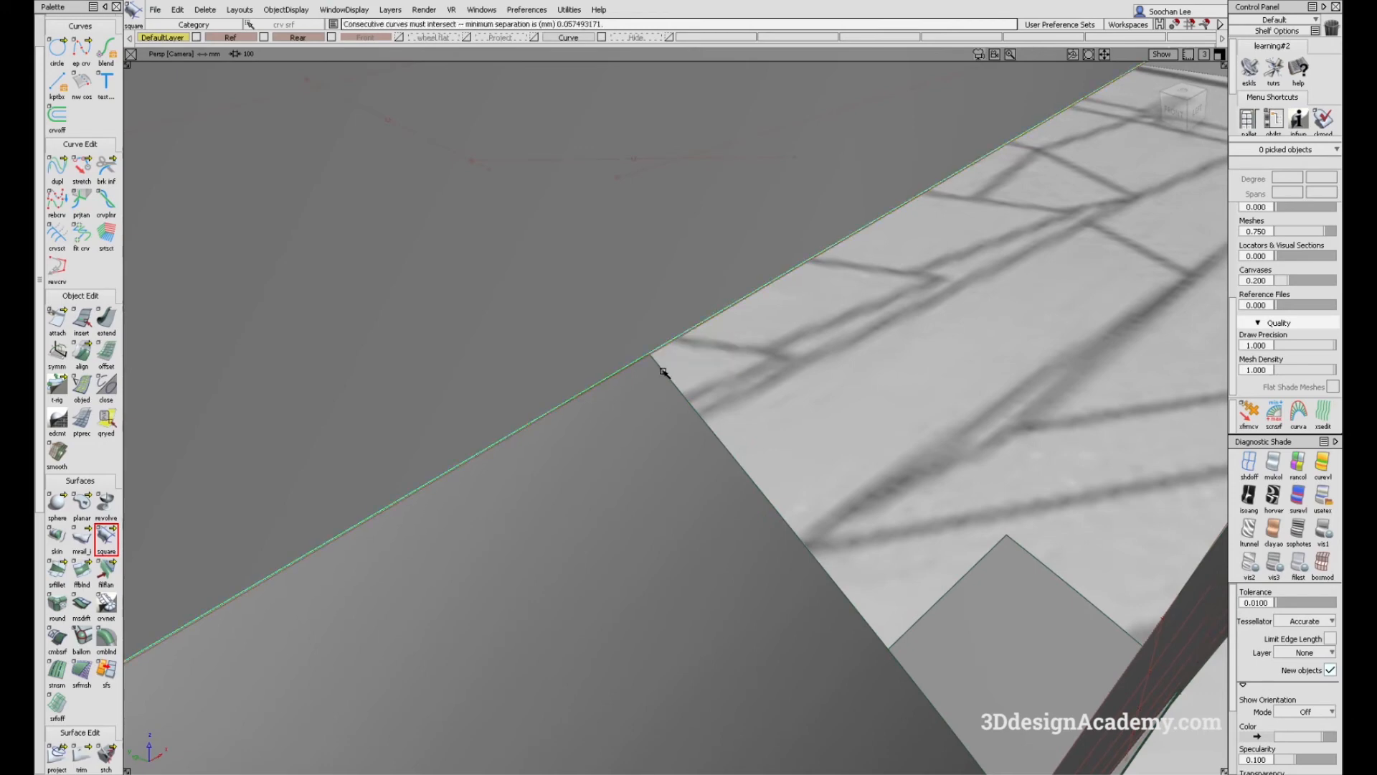
# Step: Examine how the trimmed sill corner meets the neighbouring upper surface edge from several angles
pyautogui.keyDown('alt'); pyautogui.keyDown('shift'); pyautogui.moveTo(1018, 469); pyautogui.dragTo(710, 374); pyautogui.keyUp('shift'); pyautogui.keyUp('alt')
pyautogui.click(279, 12)
pyautogui.click(297, 58)
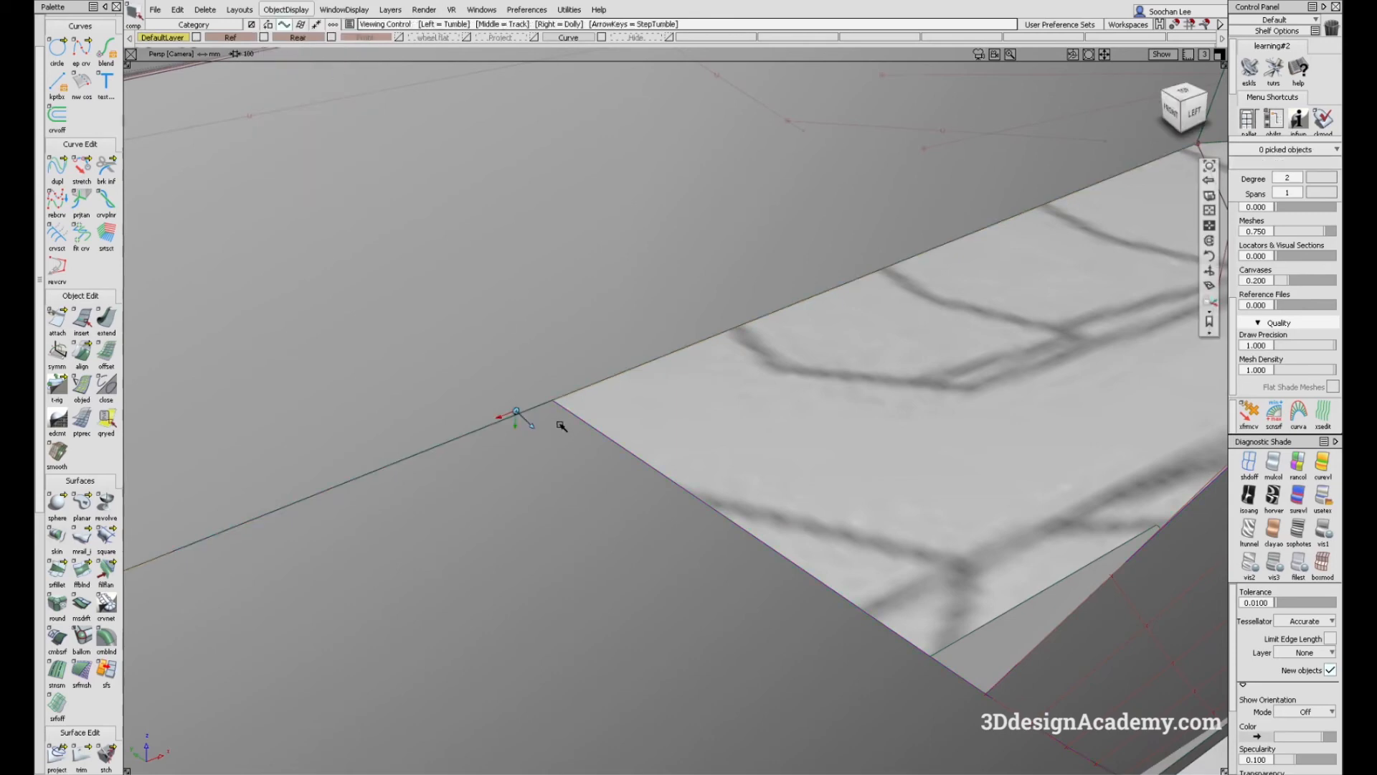
pyautogui.keyDown('alt'); pyautogui.keyDown('shift'); pyautogui.moveTo(583, 397); pyautogui.dragTo(663, 377, button='right'); pyautogui.keyUp('shift'); pyautogui.keyUp('alt')
pyautogui.keyDown('alt'); pyautogui.keyDown('shift'); pyautogui.moveTo(663, 377); pyautogui.dragTo(932, 368); pyautogui.keyUp('shift'); pyautogui.keyUp('alt')
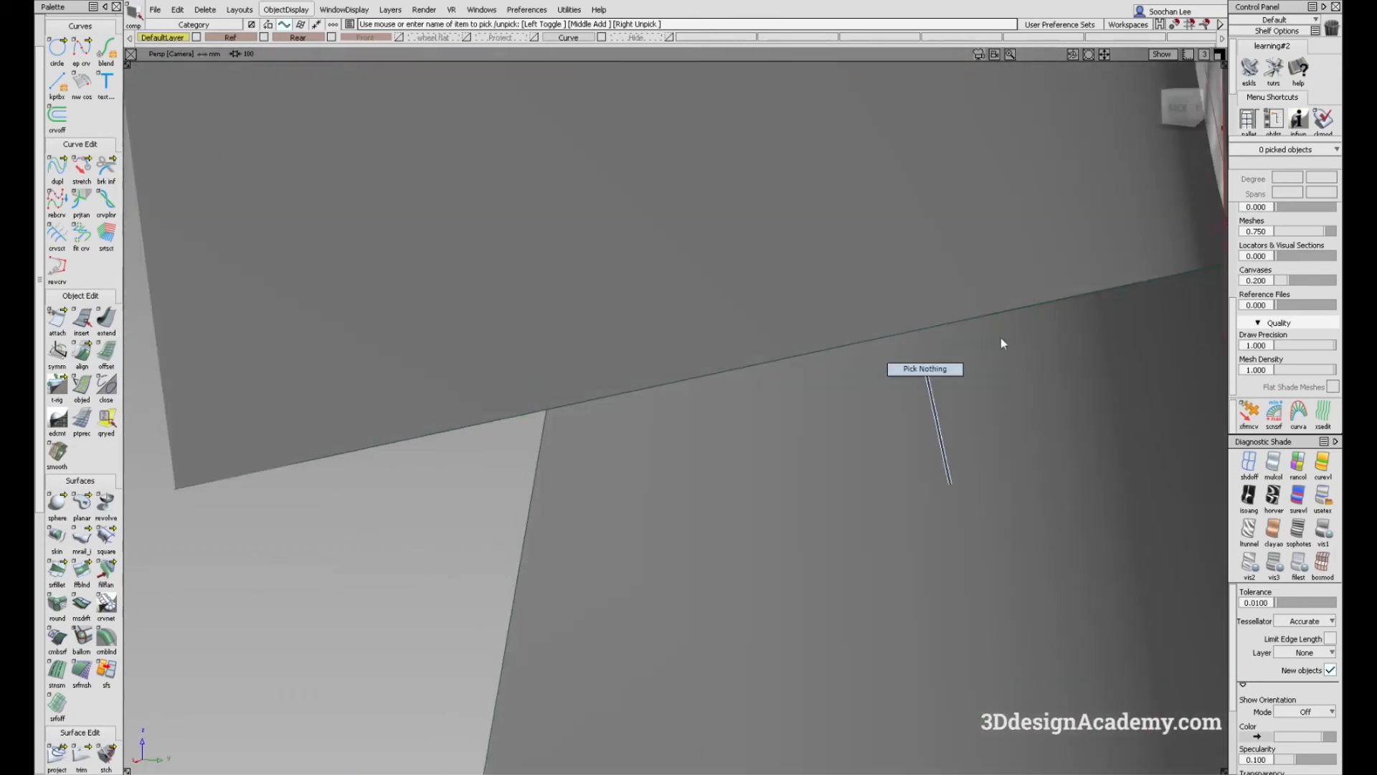
# Step: Turn off diagnostic shading and duplicate the lower sill surface's upper edge as a separate curve
pyautogui.click(1249, 462)
pyautogui.moveTo(541, 419)
pyautogui.keyDown('alt'); pyautogui.keyDown('shift'); pyautogui.mouseDown()
pyautogui.moveTo(863, 508)
pyautogui.moveTo(523, 471)
pyautogui.moveTo(818, 512)
pyautogui.mouseUp(); pyautogui.keyUp('shift'); pyautogui.keyUp('alt')
pyautogui.keyDown('alt'); pyautogui.keyDown('shift'); pyautogui.moveTo(634, 504); pyautogui.dragTo(613, 570); pyautogui.keyUp('shift'); pyautogui.keyUp('alt')
pyautogui.click(649, 399)
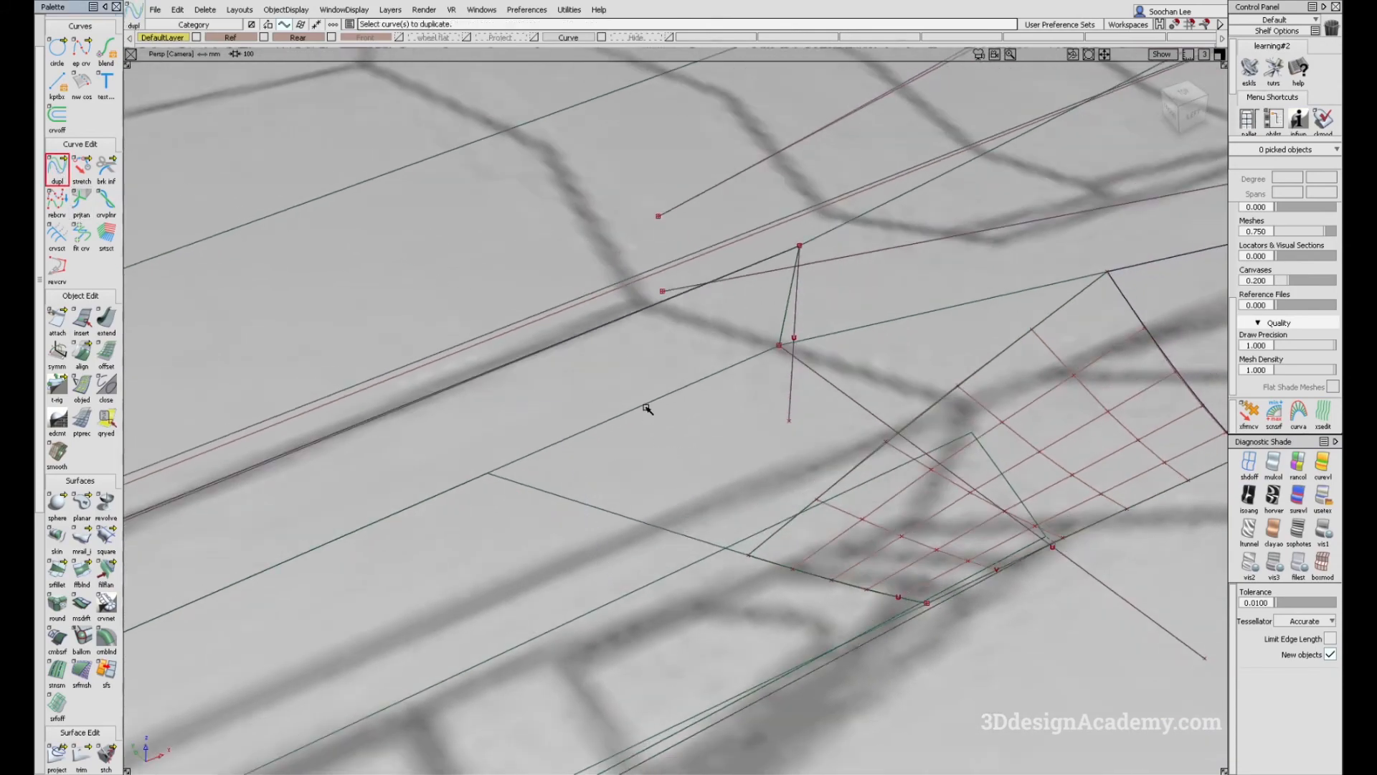
pyautogui.keyDown('alt'); pyautogui.keyDown('shift'); pyautogui.moveTo(538, 486); pyautogui.dragTo(344, 517, button='right'); pyautogui.keyUp('shift'); pyautogui.keyUp('alt')
pyautogui.keyDown('alt'); pyautogui.keyDown('shift'); pyautogui.moveTo(344, 517); pyautogui.dragTo(498, 452, button='middle'); pyautogui.keyUp('shift'); pyautogui.keyUp('alt')
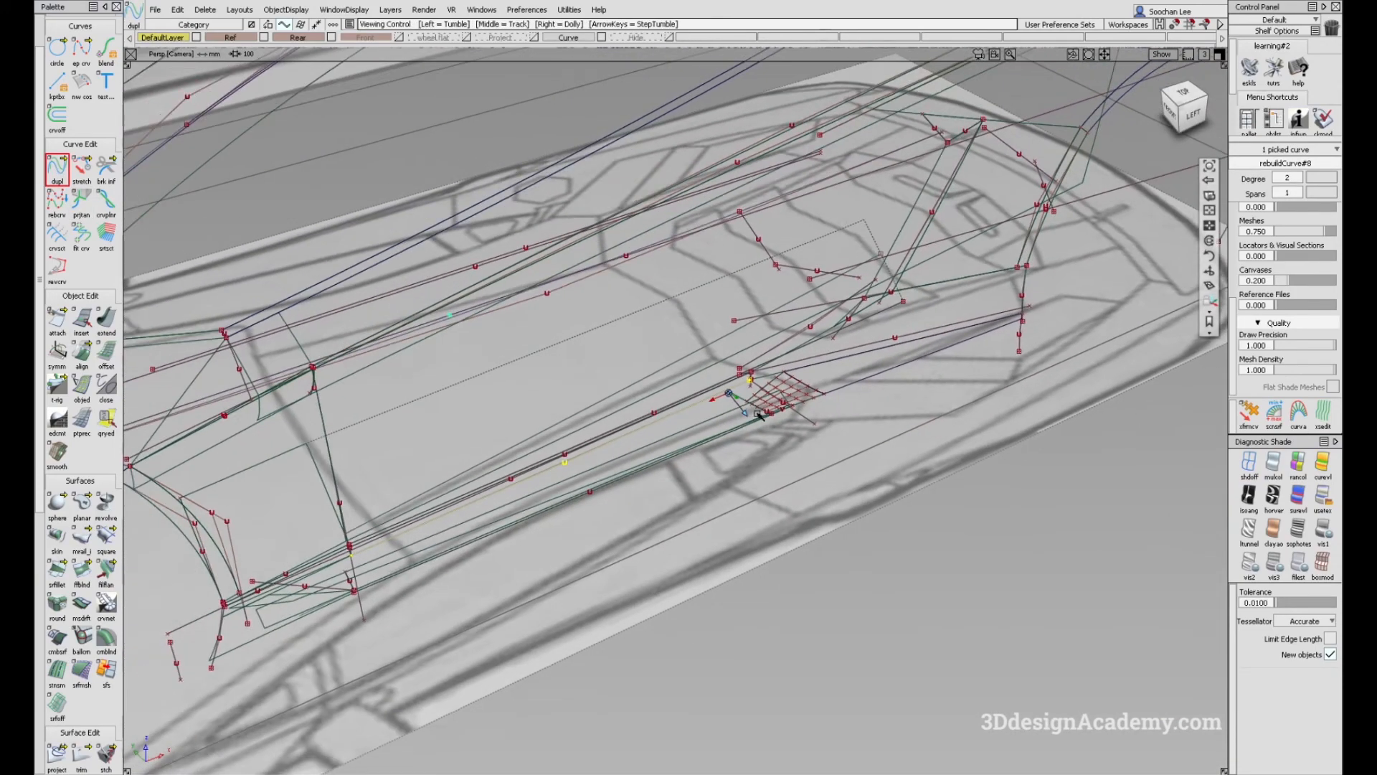
pyautogui.keyDown('alt'); pyautogui.keyDown('shift'); pyautogui.moveTo(216, 631); pyautogui.dragTo(274, 629, button='right'); pyautogui.keyUp('shift'); pyautogui.keyUp('alt')
pyautogui.keyDown('alt'); pyautogui.keyDown('shift'); pyautogui.moveTo(274, 629); pyautogui.dragTo(386, 561, button='middle'); pyautogui.keyUp('shift'); pyautogui.keyUp('alt')
pyautogui.keyDown('ctrl'); pyautogui.keyDown('shift'); pyautogui.moveTo(386, 561); pyautogui.dragTo(305, 286); pyautogui.keyUp('shift'); pyautogui.keyUp('ctrl')
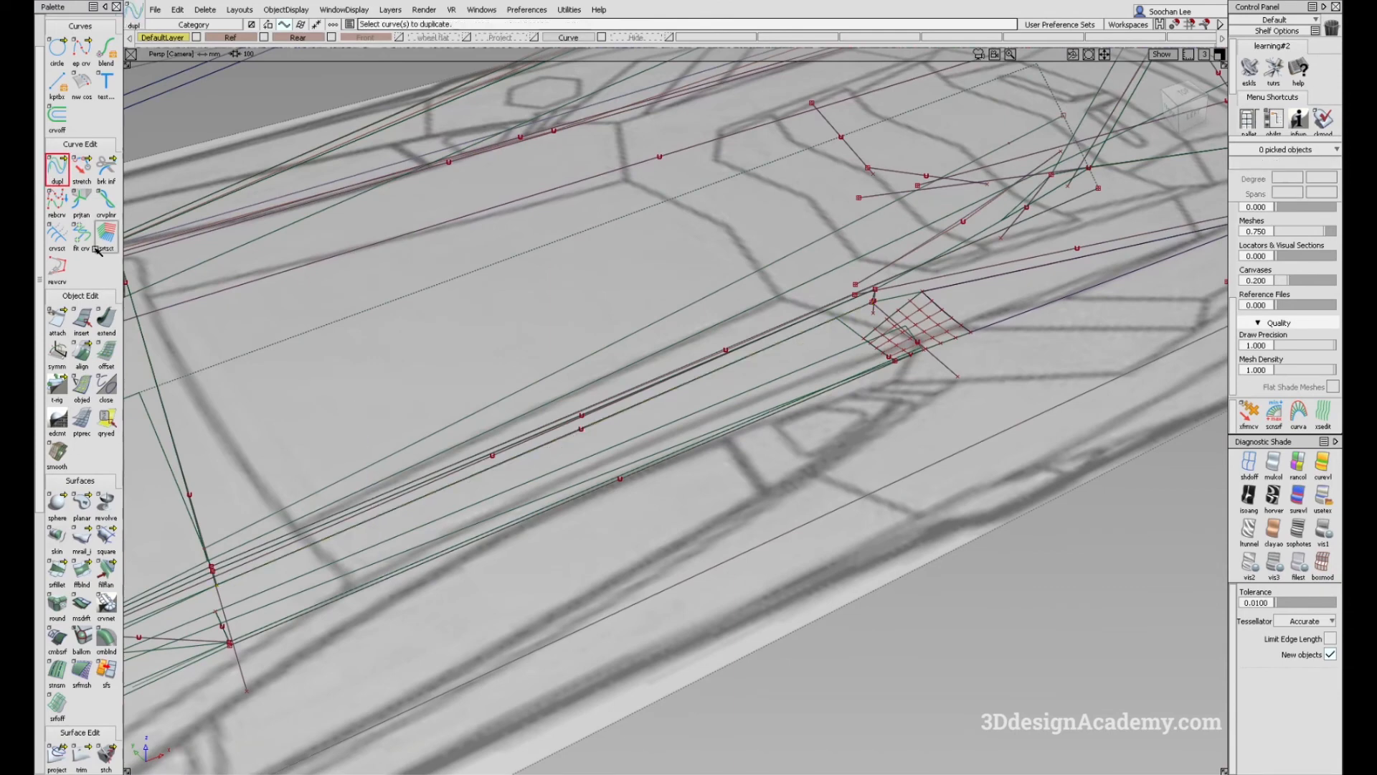
# Step: Try to shorten the duplicated upper edge curve of the sill by about 858 mm with Extend
pyautogui.click(106, 319)
pyautogui.click(297, 525)
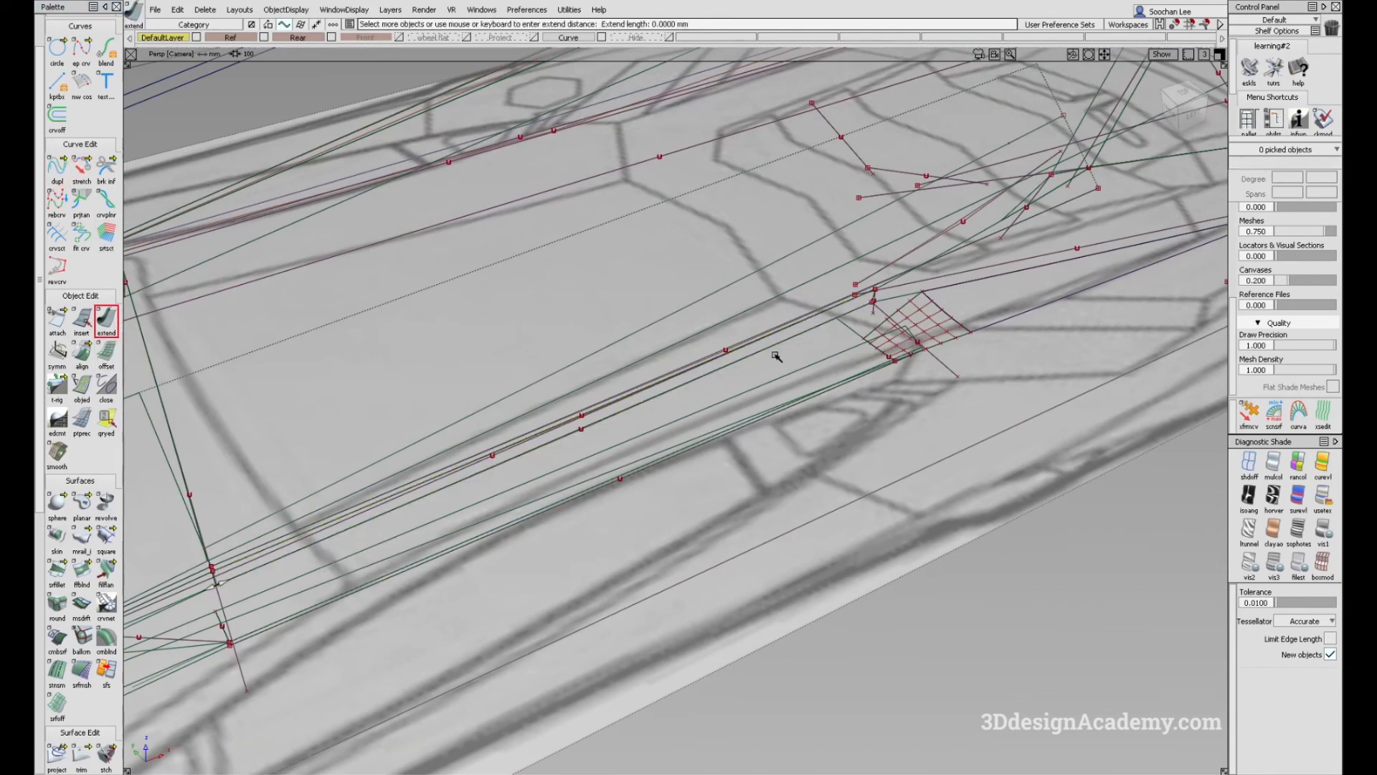
pyautogui.moveTo(846, 327); pyautogui.dragTo(833, 326)
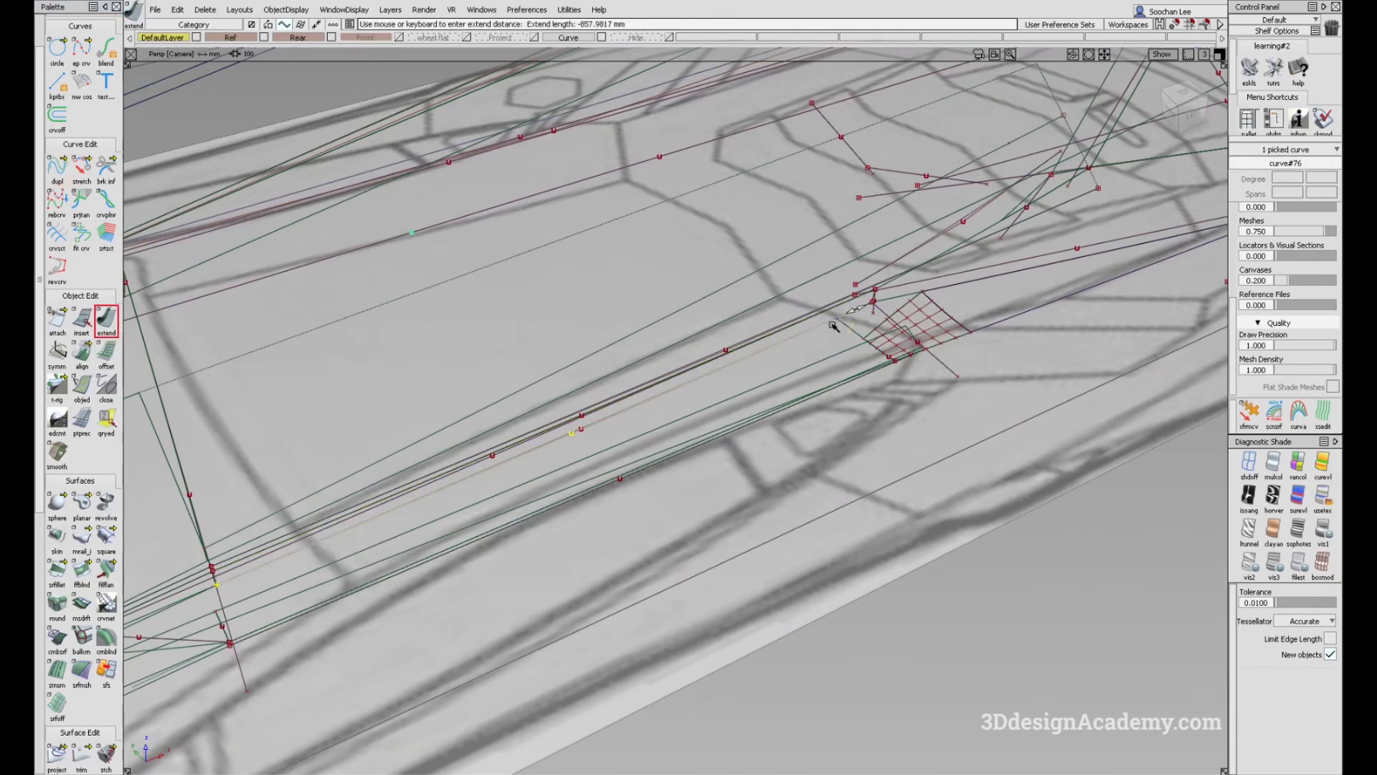
pyautogui.click(416, 442)
pyautogui.keyDown('ctrl'); pyautogui.keyDown('shift'); pyautogui.moveTo(447, 535); pyautogui.dragTo(442, 442); pyautogui.keyUp('shift'); pyautogui.keyUp('ctrl')
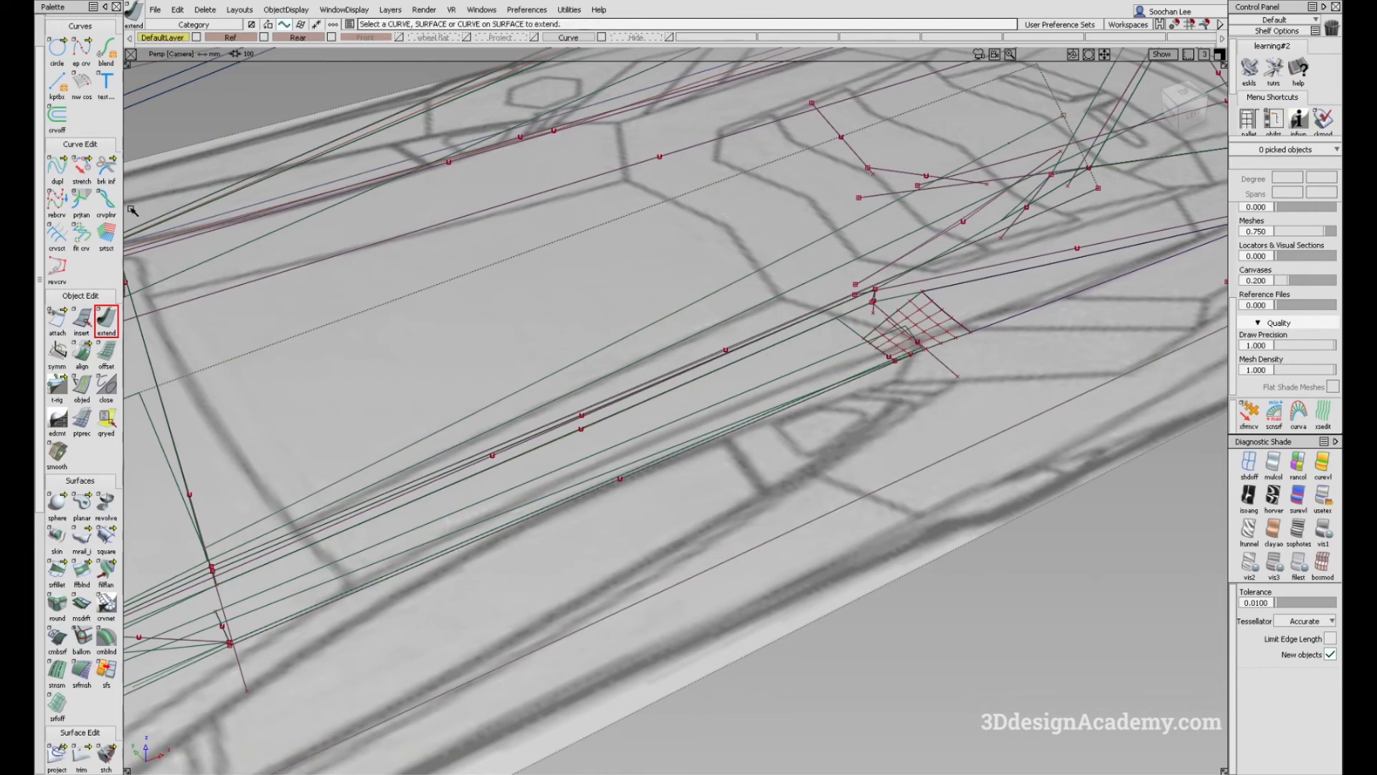
# Step: Shorten the lower sill surface rail_surf#27 by about 825 mm with Extend, bringing its end edge back to the corner gap
pyautogui.doubleClick(113, 331)
pyautogui.click(768, 435)
pyautogui.click(243, 578)
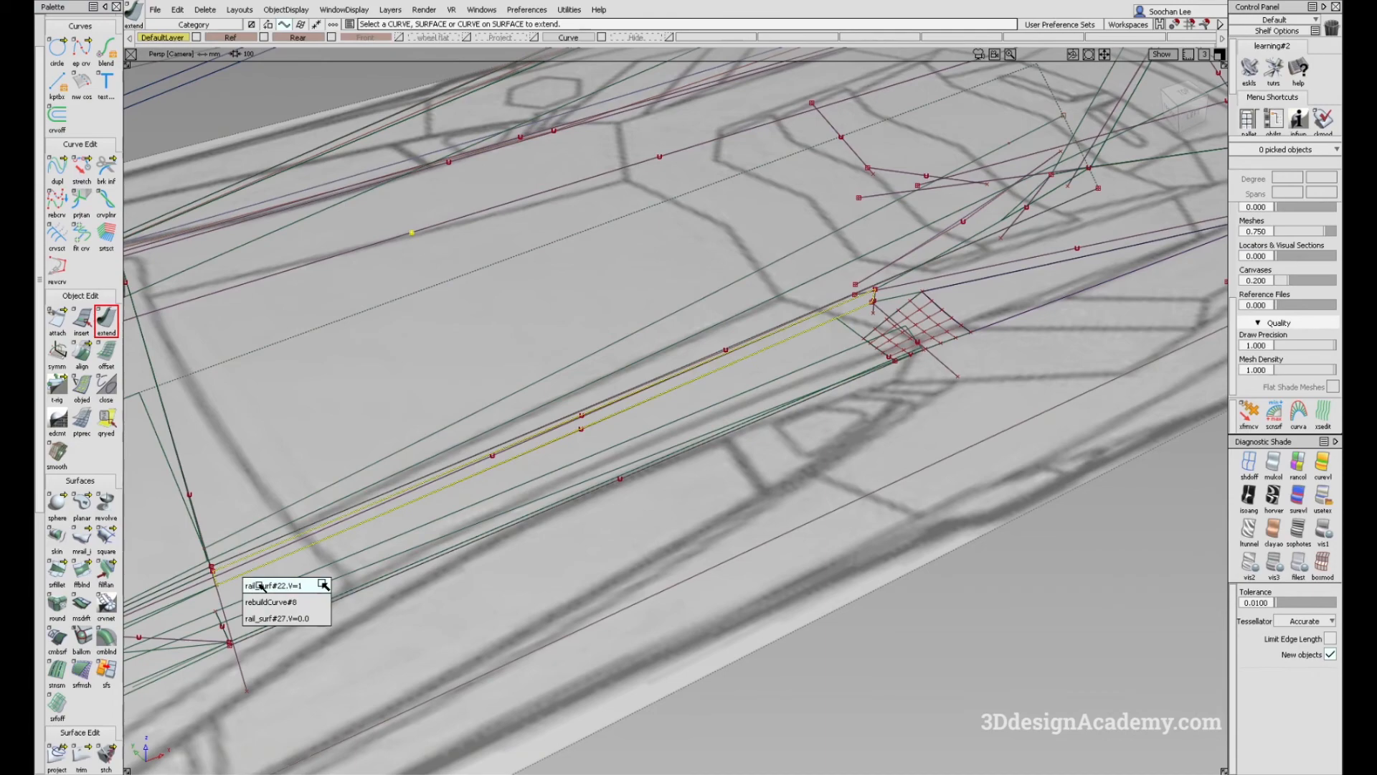
pyautogui.click(263, 617)
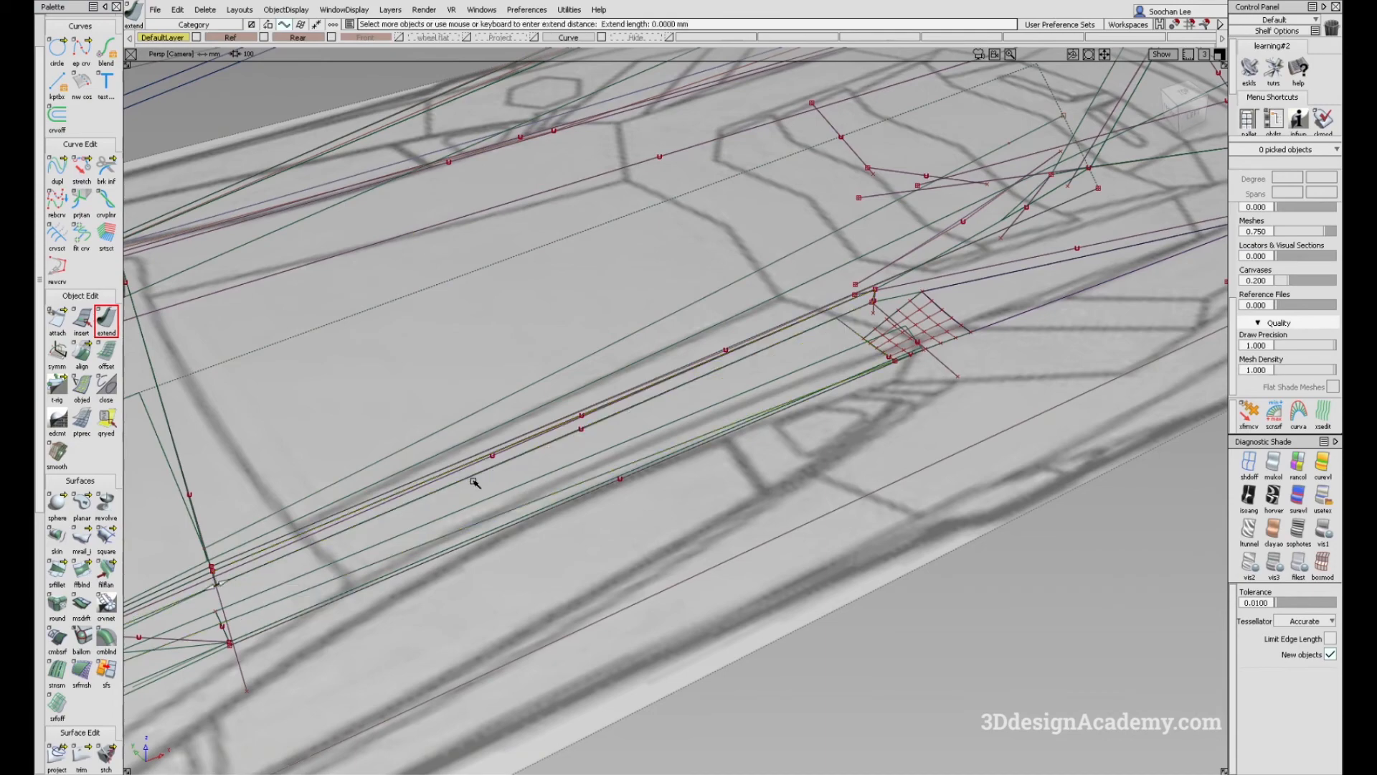
pyautogui.keyDown('ctrl'); pyautogui.keyDown('alt'); pyautogui.click(847, 324); pyautogui.keyUp('alt'); pyautogui.keyUp('ctrl')
pyautogui.keyDown('alt'); pyautogui.keyDown('shift'); pyautogui.moveTo(838, 323); pyautogui.dragTo(981, 272, button='right'); pyautogui.keyUp('shift'); pyautogui.keyUp('alt')
pyautogui.keyDown('alt'); pyautogui.keyDown('shift'); pyautogui.moveTo(981, 272); pyautogui.dragTo(704, 349); pyautogui.keyUp('shift'); pyautogui.keyUp('alt')
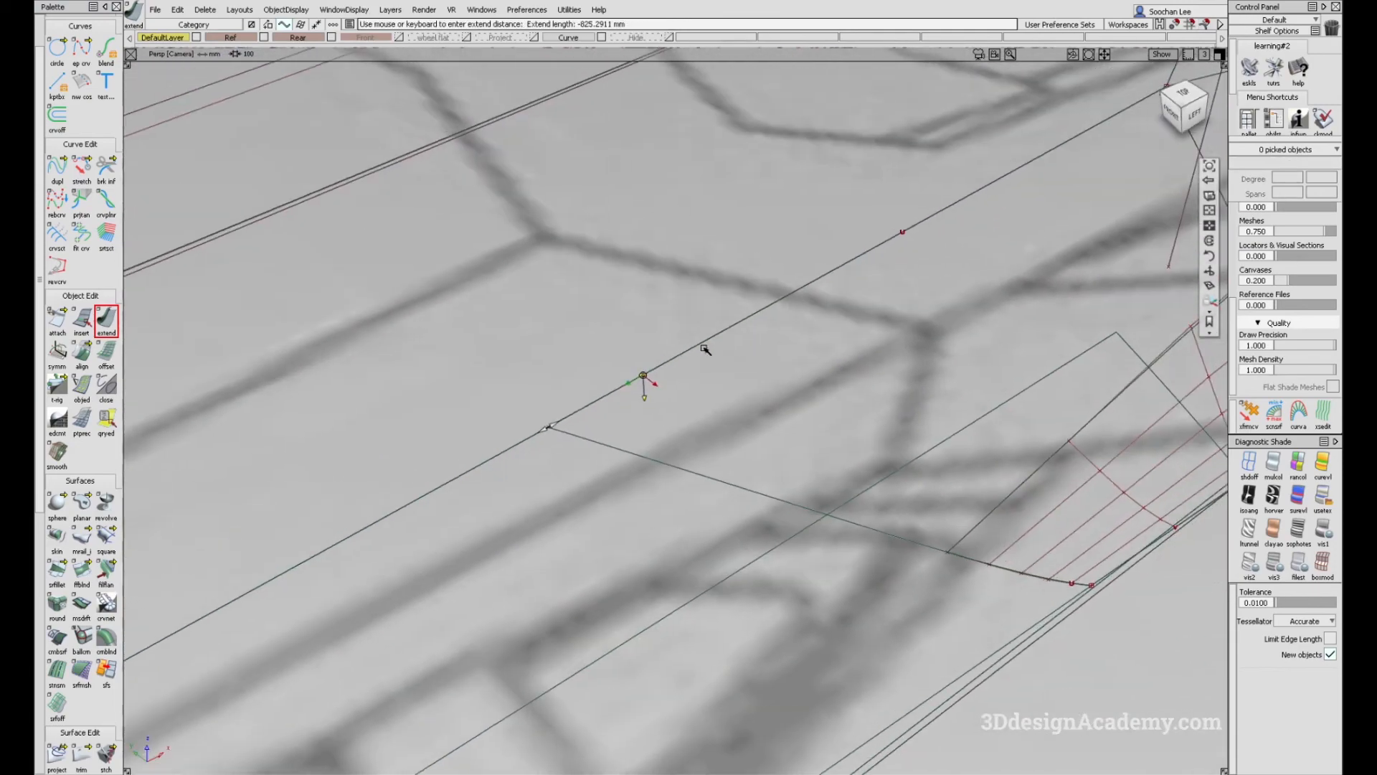
# Step: Try to build a Square surface over the gap, starting from rebuildCurve#8, the shortened sill's end edge and the fillet edge
pyautogui.click(106, 540)
pyautogui.click(587, 404)
pyautogui.click(594, 429)
pyautogui.click(596, 441)
pyautogui.keyDown('alt'); pyautogui.keyDown('shift'); pyautogui.moveTo(595, 440); pyautogui.dragTo(891, 466); pyautogui.keyUp('shift'); pyautogui.keyUp('alt')
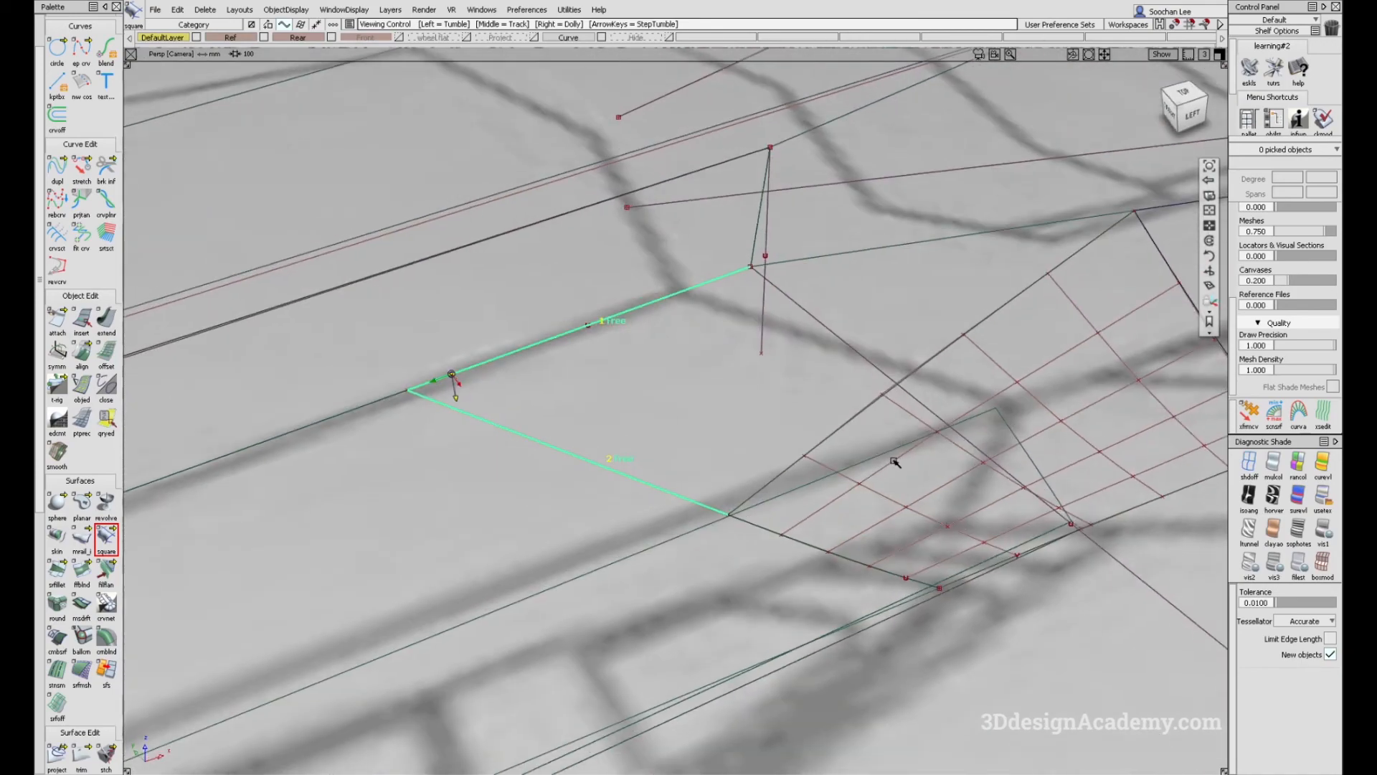
pyautogui.keyDown('alt'); pyautogui.keyDown('shift'); pyautogui.moveTo(926, 400); pyautogui.dragTo(849, 380, button='right'); pyautogui.keyUp('shift'); pyautogui.keyUp('alt')
pyautogui.keyDown('alt'); pyautogui.keyDown('shift'); pyautogui.moveTo(850, 380); pyautogui.dragTo(784, 403, button='middle'); pyautogui.keyUp('shift'); pyautogui.keyUp('alt')
pyautogui.keyDown('alt'); pyautogui.keyDown('shift'); pyautogui.moveTo(784, 402); pyautogui.dragTo(792, 440); pyautogui.keyUp('shift'); pyautogui.keyUp('alt')
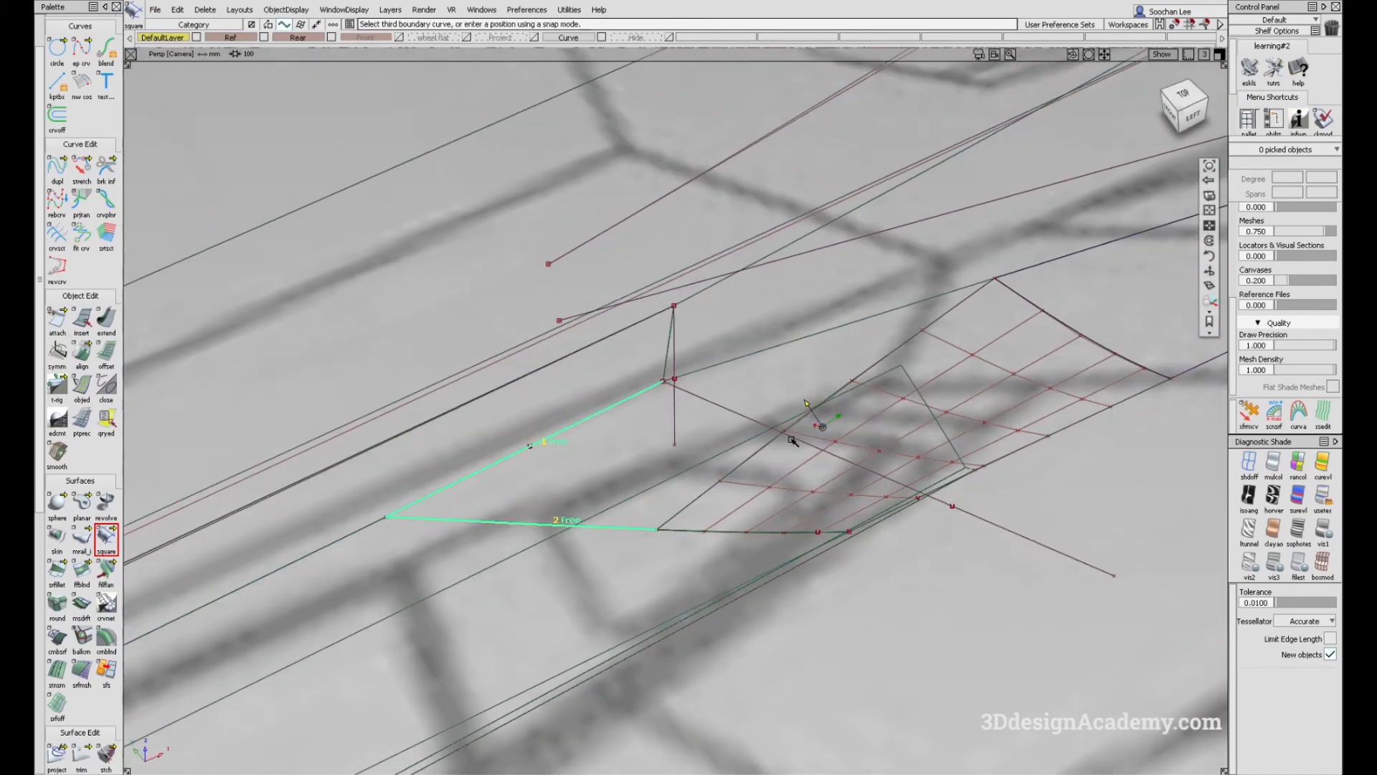
pyautogui.keyDown('alt'); pyautogui.keyDown('shift'); pyautogui.moveTo(716, 471); pyautogui.dragTo(776, 439, button='middle'); pyautogui.keyUp('shift'); pyautogui.keyUp('alt')
pyautogui.keyDown('alt'); pyautogui.keyDown('shift'); pyautogui.moveTo(774, 484); pyautogui.dragTo(745, 455); pyautogui.keyUp('shift'); pyautogui.keyUp('alt')
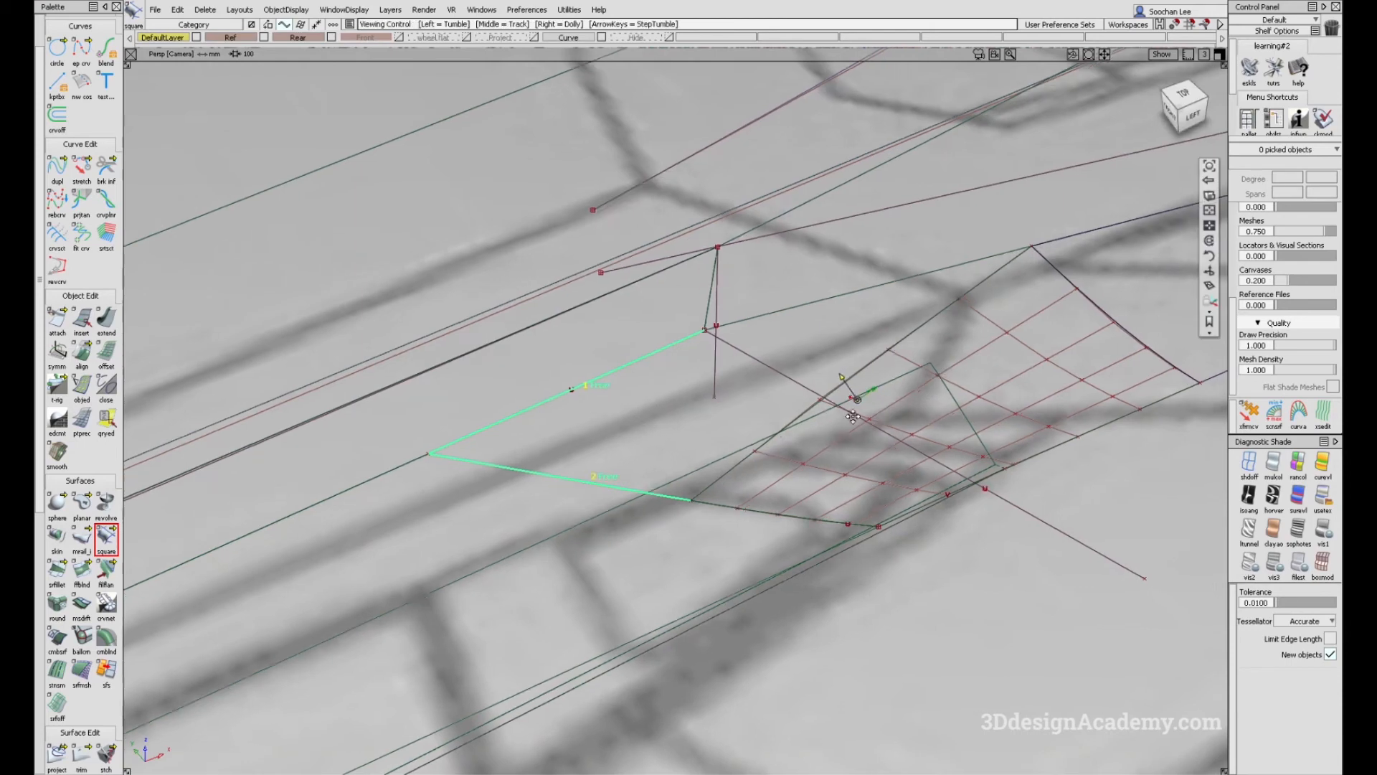
pyautogui.keyDown('alt'); pyautogui.keyDown('shift'); pyautogui.moveTo(875, 416); pyautogui.dragTo(814, 426, button='middle'); pyautogui.keyUp('shift'); pyautogui.keyUp('alt')
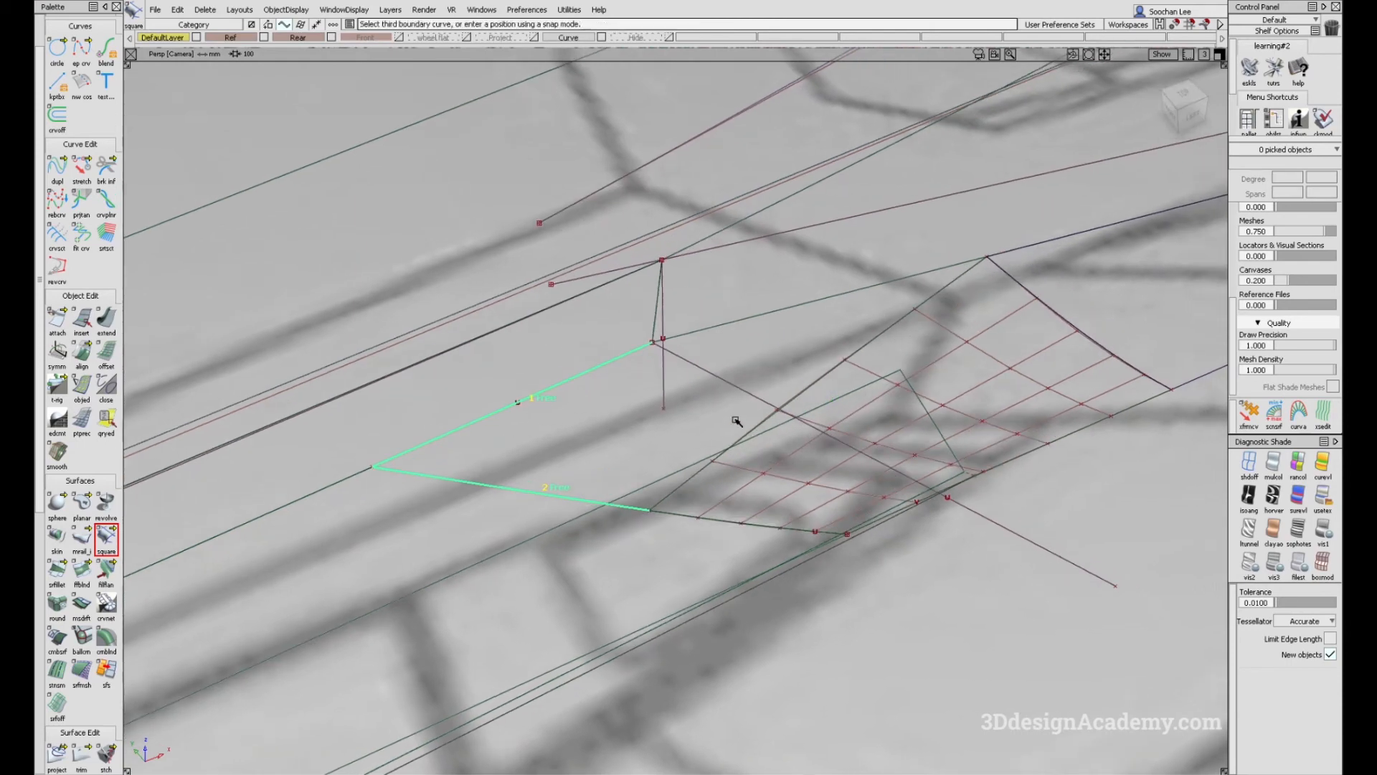
pyautogui.click(874, 342)
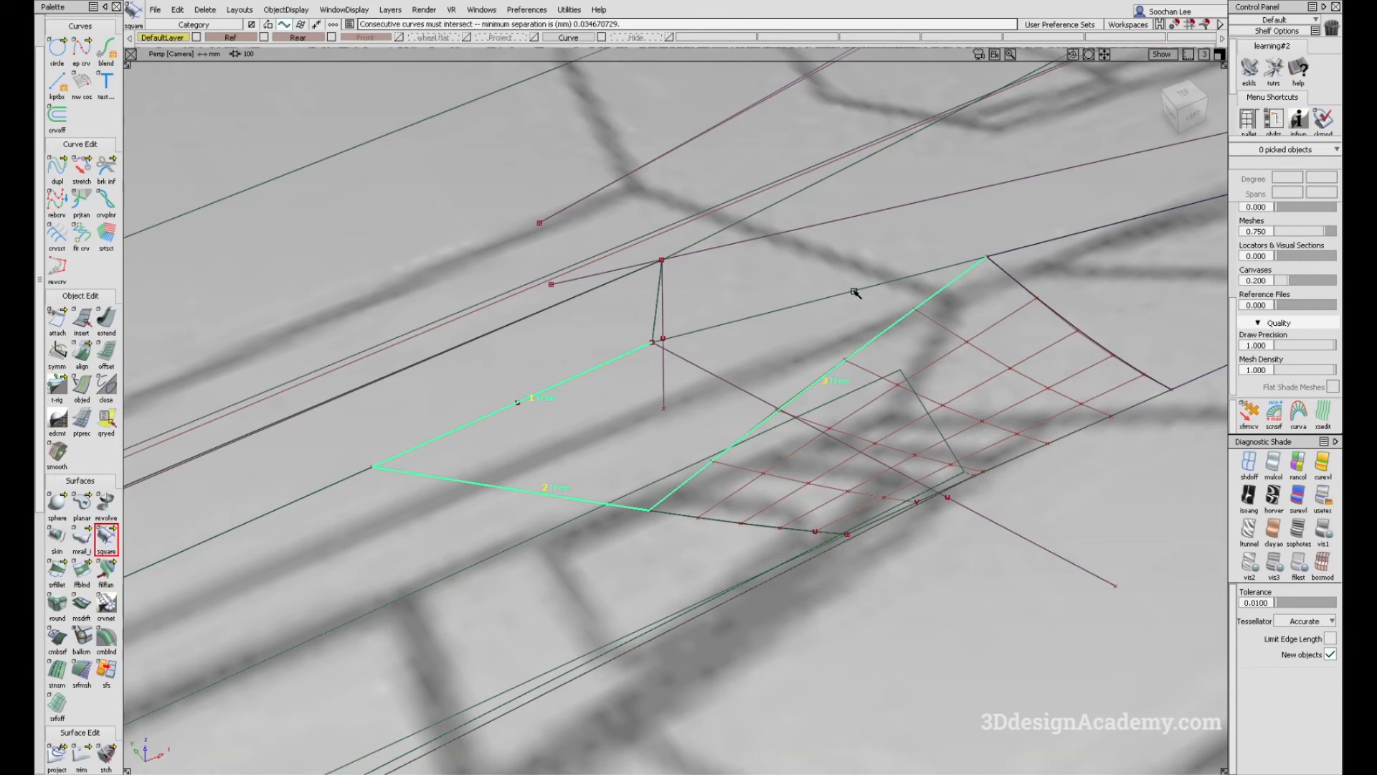
# Step: Examine the corner where the fillet edge meets the upper rail edge, and clear the Square boundary selection
pyautogui.moveTo(992, 260)
pyautogui.keyDown('alt'); pyautogui.keyDown('shift'); pyautogui.mouseDown(button='right')
pyautogui.moveTo(1136, 231)
pyautogui.moveTo(1121, 258)
pyautogui.mouseUp(button='right'); pyautogui.keyUp('shift'); pyautogui.keyUp('alt')
pyautogui.keyDown('alt'); pyautogui.keyDown('shift'); pyautogui.click(760, 318); pyautogui.keyUp('shift'); pyautogui.keyUp('alt')
pyautogui.keyDown('alt'); pyautogui.keyDown('shift'); pyautogui.moveTo(761, 318); pyautogui.dragTo(777, 485); pyautogui.keyUp('shift'); pyautogui.keyUp('alt')
pyautogui.keyDown('alt'); pyautogui.keyDown('shift'); pyautogui.moveTo(778, 486); pyautogui.dragTo(741, 406, button='right'); pyautogui.keyUp('shift'); pyautogui.keyUp('alt')
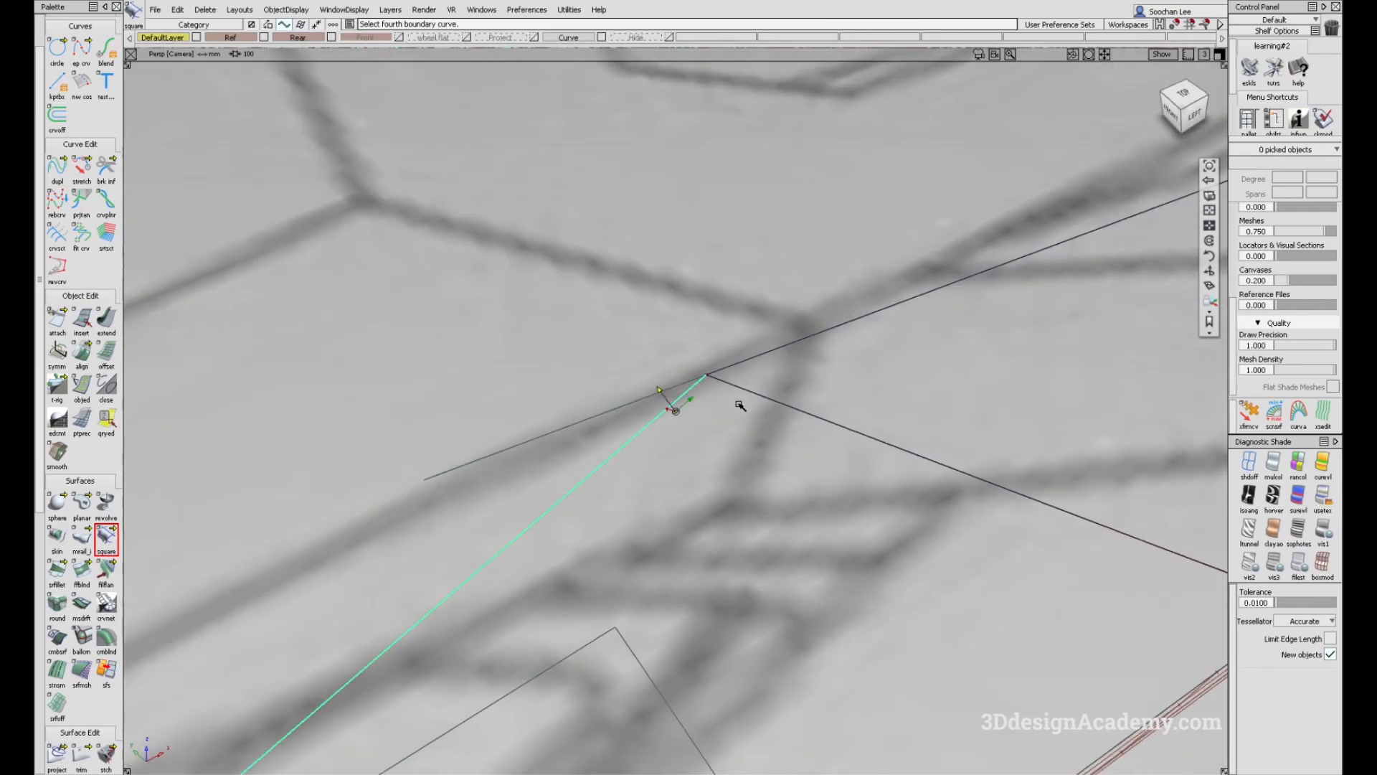
pyautogui.keyDown('alt'); pyautogui.keyDown('shift'); pyautogui.moveTo(741, 406); pyautogui.dragTo(693, 435); pyautogui.keyUp('shift'); pyautogui.keyUp('alt')
pyautogui.keyDown('alt'); pyautogui.keyDown('shift'); pyautogui.moveTo(693, 435); pyautogui.dragTo(747, 410, button='middle'); pyautogui.keyUp('shift'); pyautogui.keyUp('alt')
pyautogui.moveTo(746, 410)
pyautogui.keyDown('alt'); pyautogui.keyDown('shift'); pyautogui.mouseDown(button='right')
pyautogui.moveTo(661, 394)
pyautogui.moveTo(507, 485)
pyautogui.moveTo(694, 459)
pyautogui.moveTo(642, 436)
pyautogui.mouseUp(button='right'); pyautogui.keyUp('shift'); pyautogui.keyUp('alt')
pyautogui.keyDown('alt'); pyautogui.keyDown('shift'); pyautogui.moveTo(642, 436); pyautogui.dragTo(726, 553); pyautogui.keyUp('shift'); pyautogui.keyUp('alt')
pyautogui.keyDown('ctrl'); pyautogui.keyDown('shift'); pyautogui.moveTo(726, 553); pyautogui.dragTo(744, 373); pyautogui.keyUp('shift'); pyautogui.keyUp('ctrl')
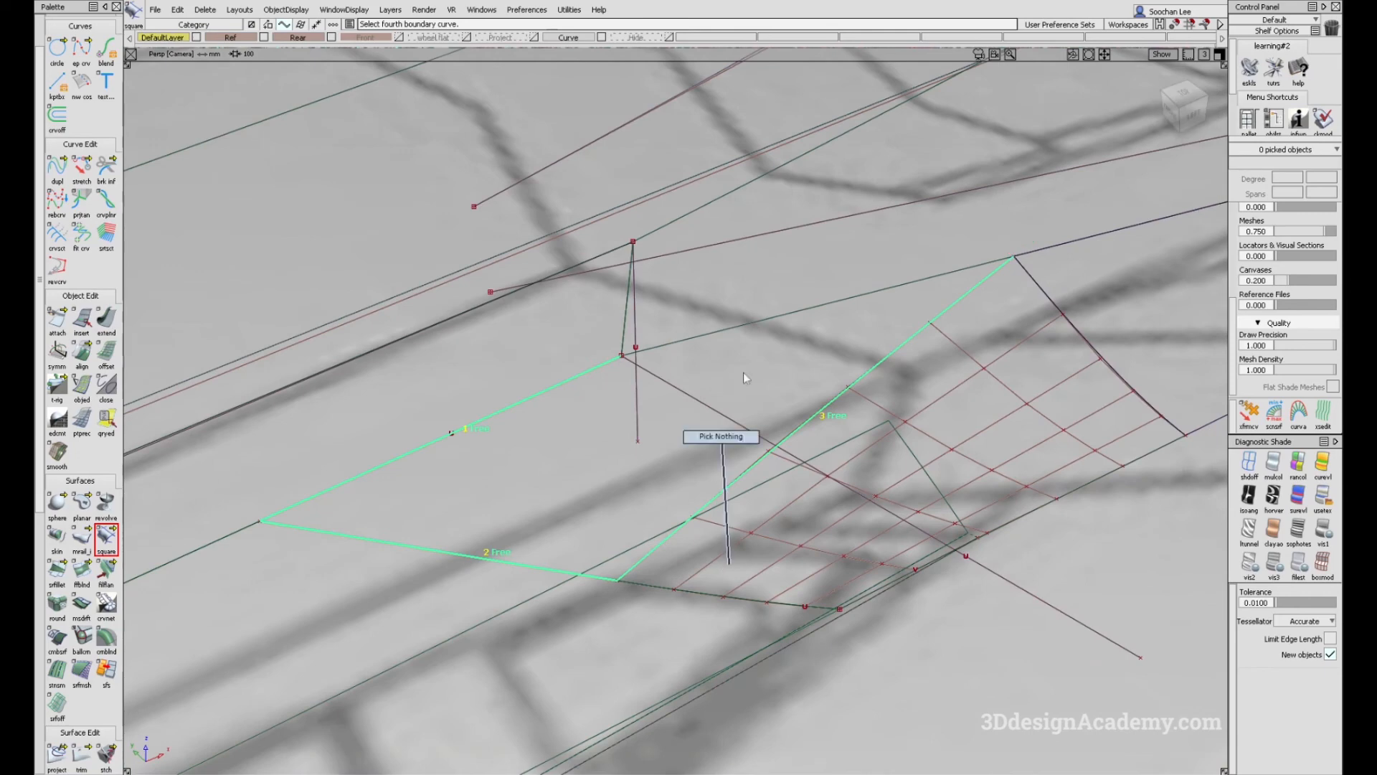
pyautogui.click(886, 358)
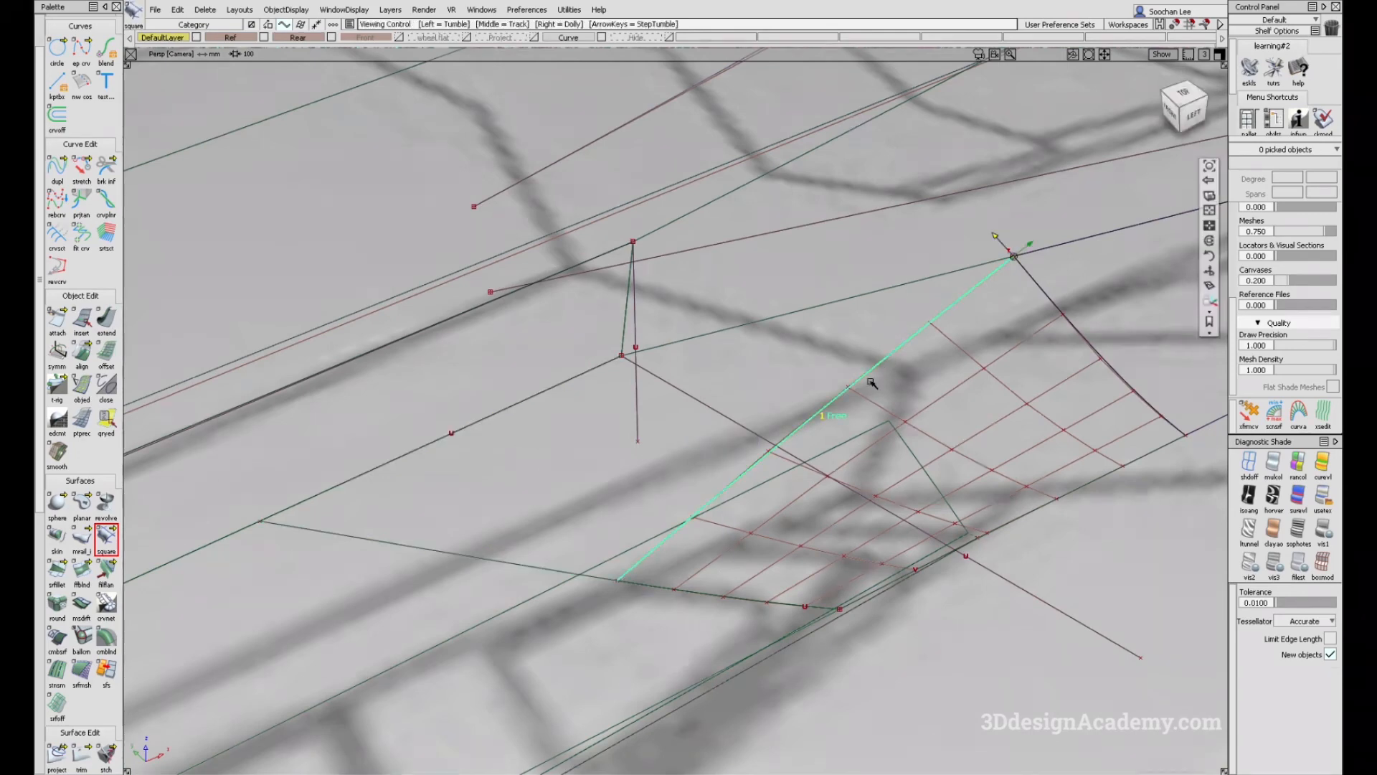
pyautogui.keyDown('alt'); pyautogui.keyDown('shift'); pyautogui.moveTo(870, 378); pyautogui.dragTo(794, 400, button='right'); pyautogui.keyUp('shift'); pyautogui.keyUp('alt')
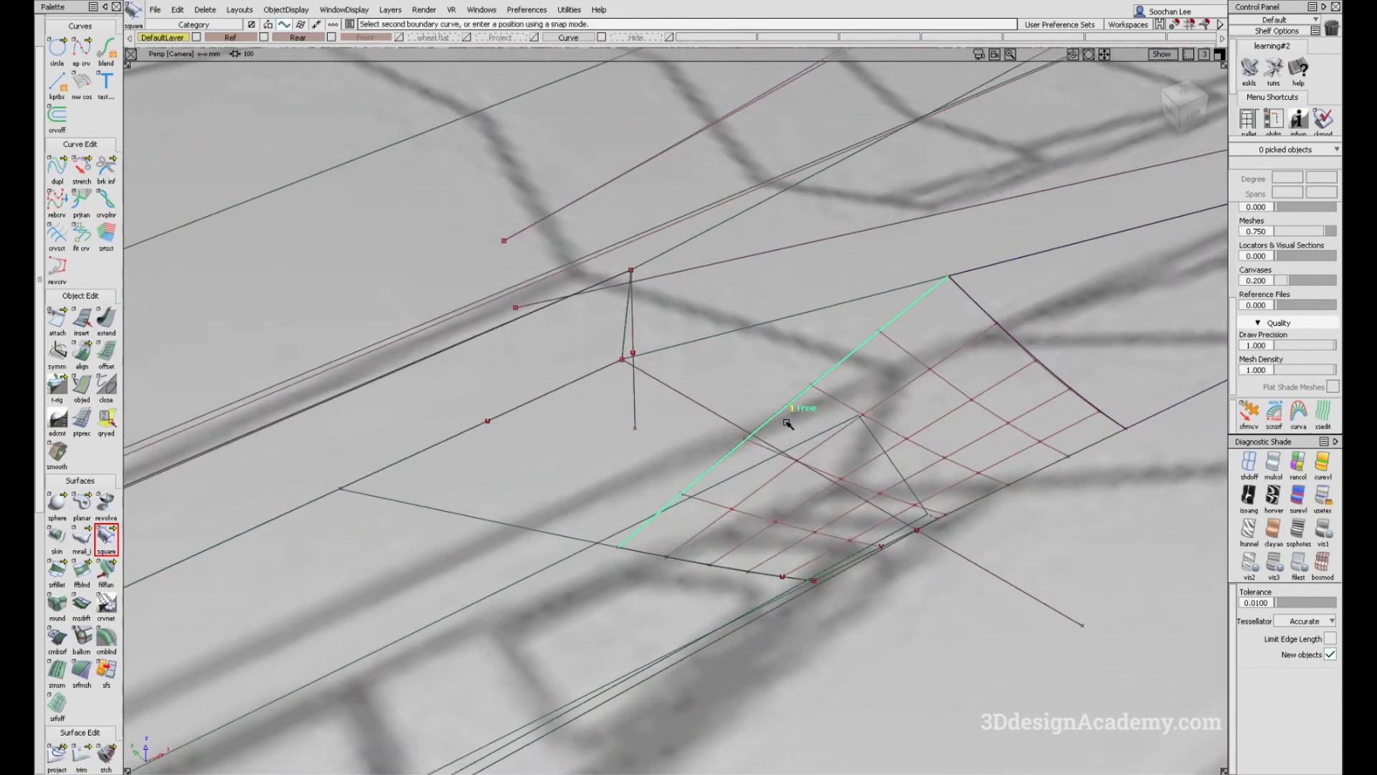
pyautogui.keyDown('ctrl'); pyautogui.keyDown('shift'); pyautogui.moveTo(790, 433); pyautogui.dragTo(844, 370); pyautogui.keyUp('shift'); pyautogui.keyUp('ctrl')
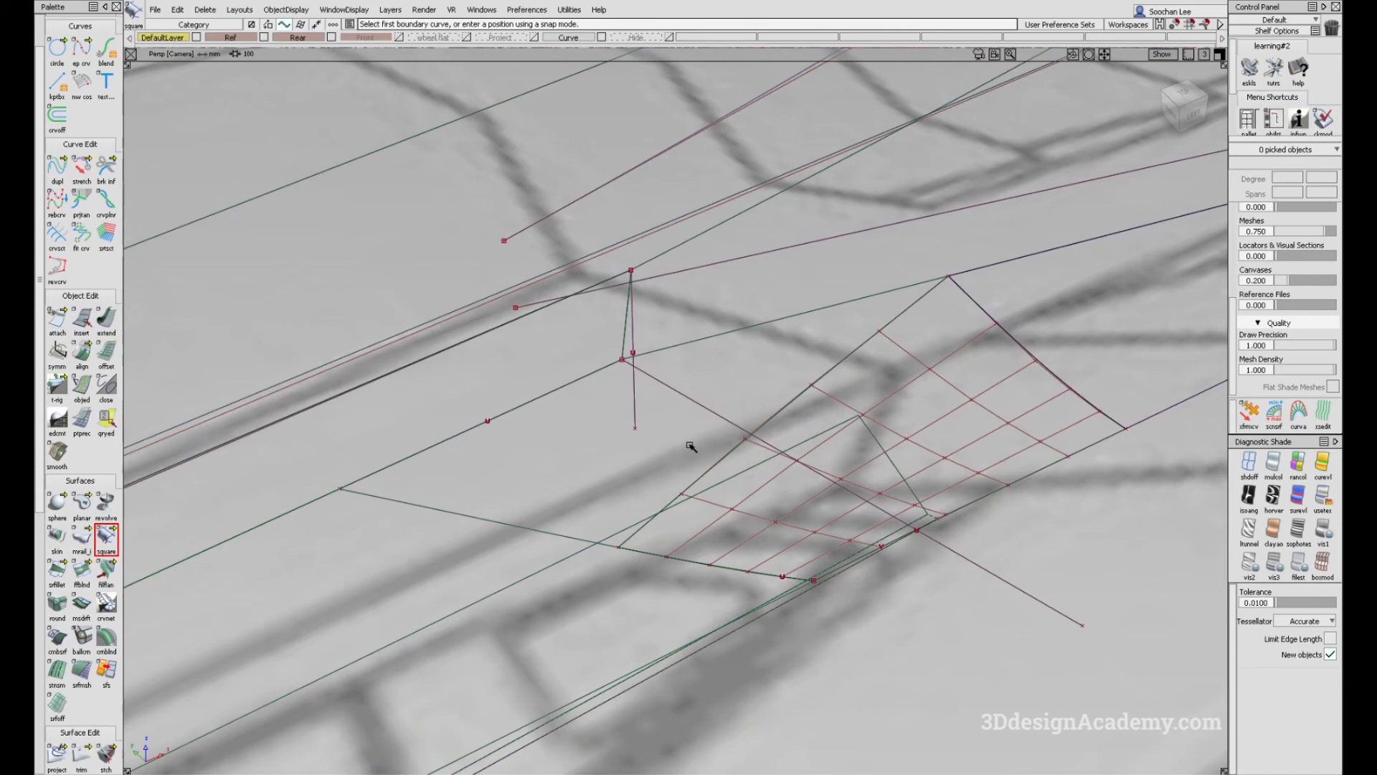
pyautogui.click(507, 414)
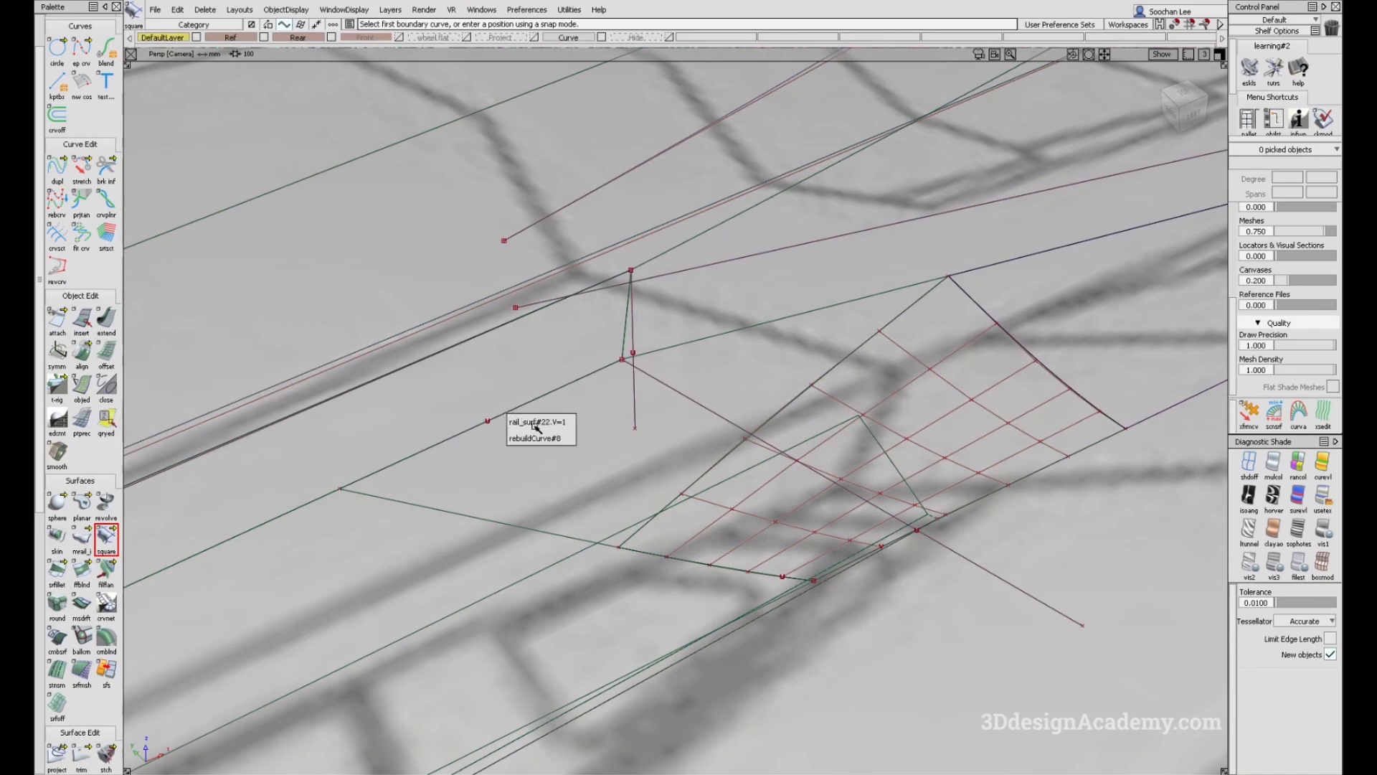
pyautogui.click(539, 439)
pyautogui.click(707, 338)
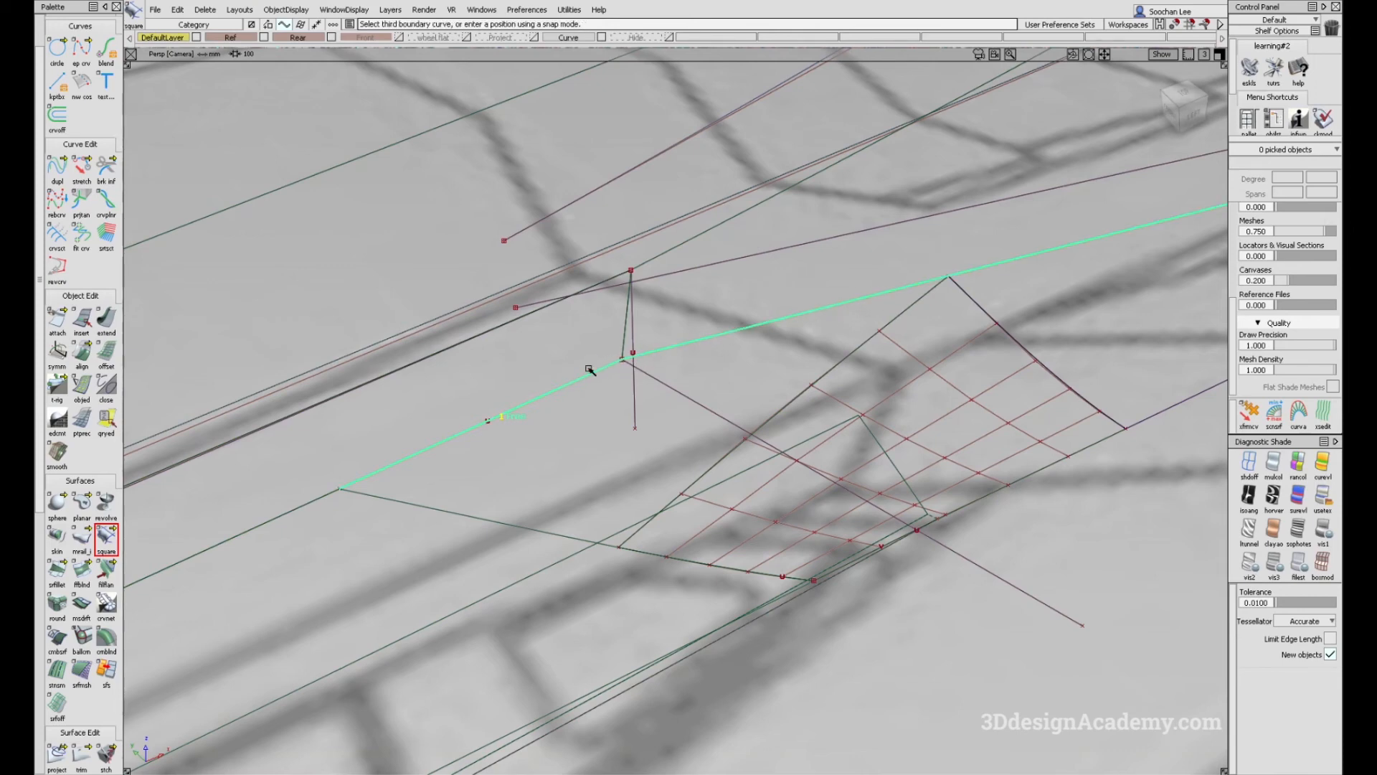
pyautogui.keyDown('ctrl'); pyautogui.keyDown('shift'); pyautogui.moveTo(900, 305); pyautogui.dragTo(899, 304); pyautogui.keyUp('shift'); pyautogui.keyUp('ctrl')
# Step: Build a Square surface over the gap from the upper rail edge, the fillet edge, the sill end edge and rebuildCurve#8
pyautogui.click(900, 288)
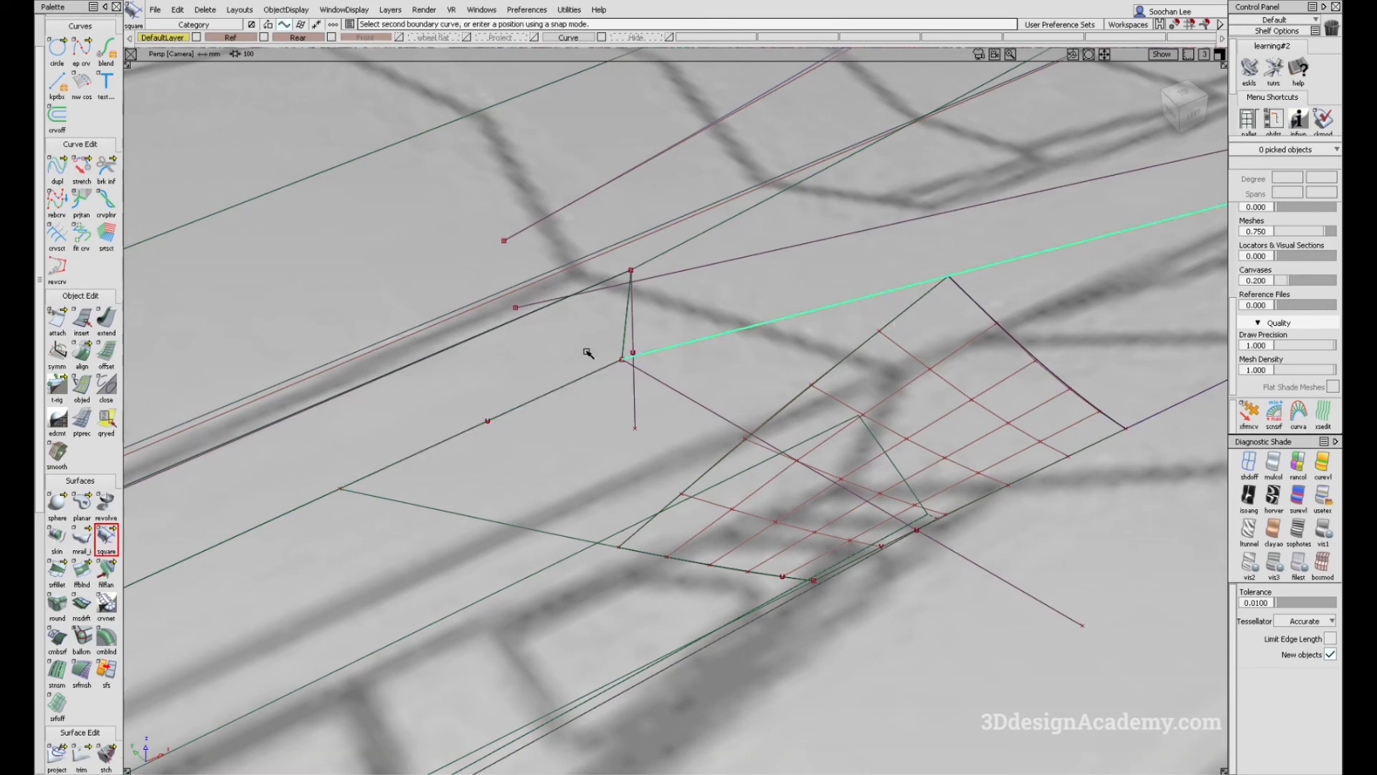
pyautogui.click(901, 315)
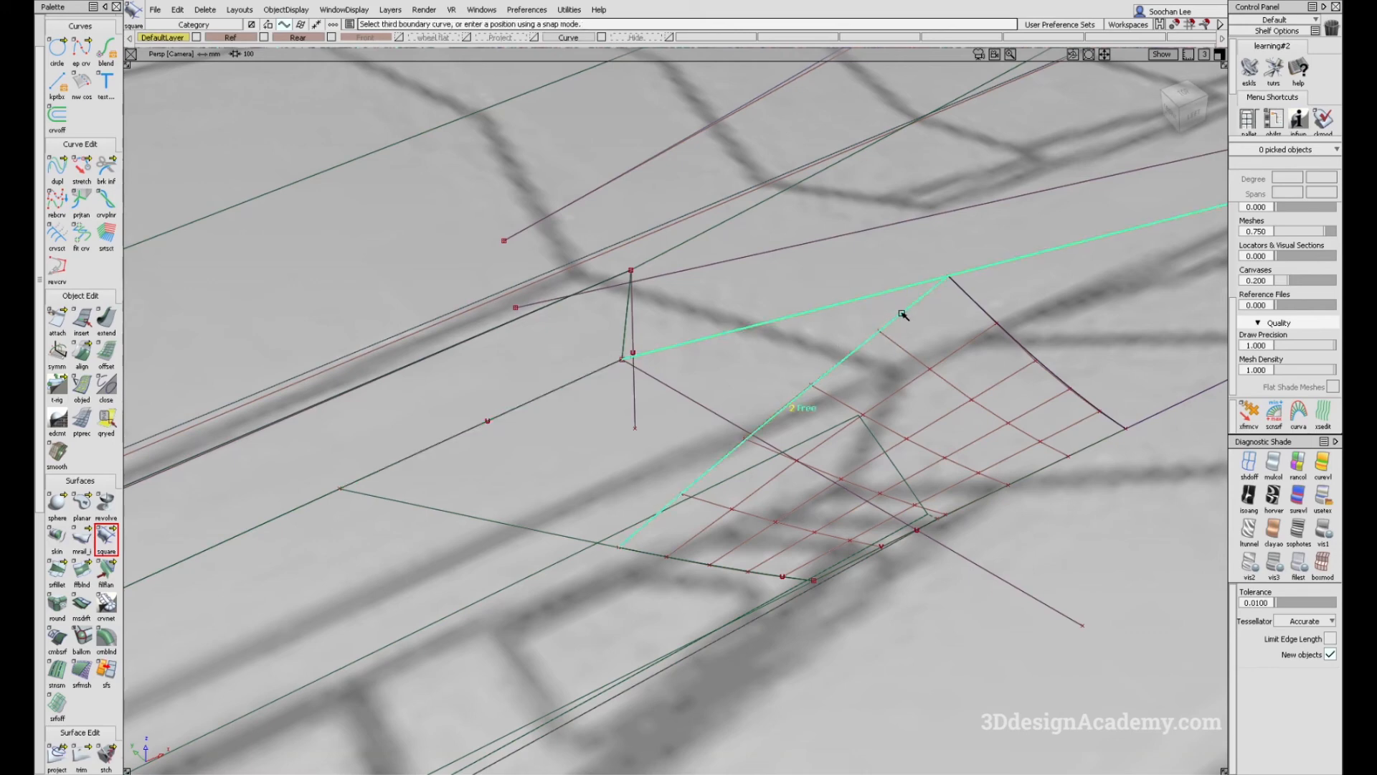
pyautogui.click(549, 533)
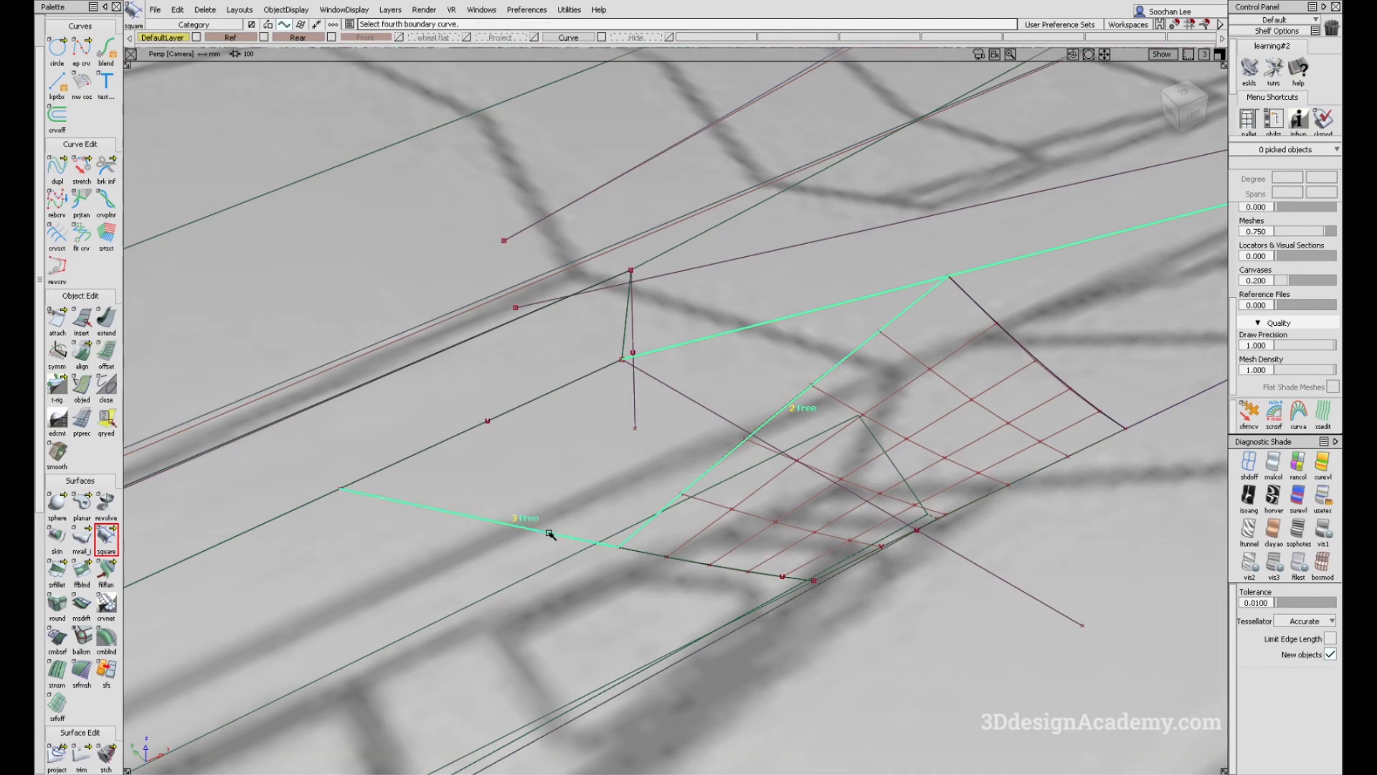
pyautogui.click(574, 407)
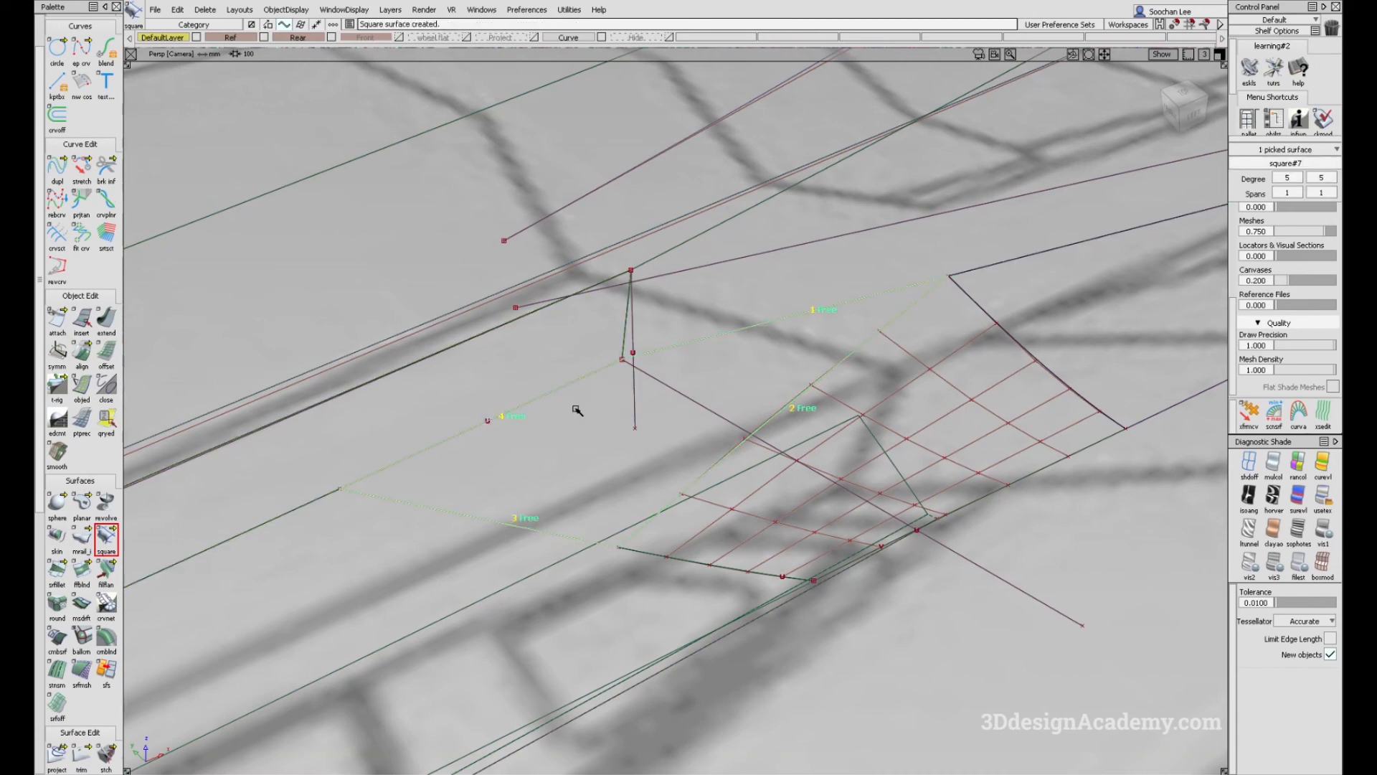
pyautogui.keyDown('alt'); pyautogui.keyDown('shift'); pyautogui.moveTo(734, 497); pyautogui.dragTo(754, 344); pyautogui.keyUp('shift'); pyautogui.keyUp('alt')
pyautogui.keyDown('alt'); pyautogui.keyDown('shift'); pyautogui.moveTo(701, 490); pyautogui.dragTo(316, 492); pyautogui.keyUp('shift'); pyautogui.keyUp('alt')
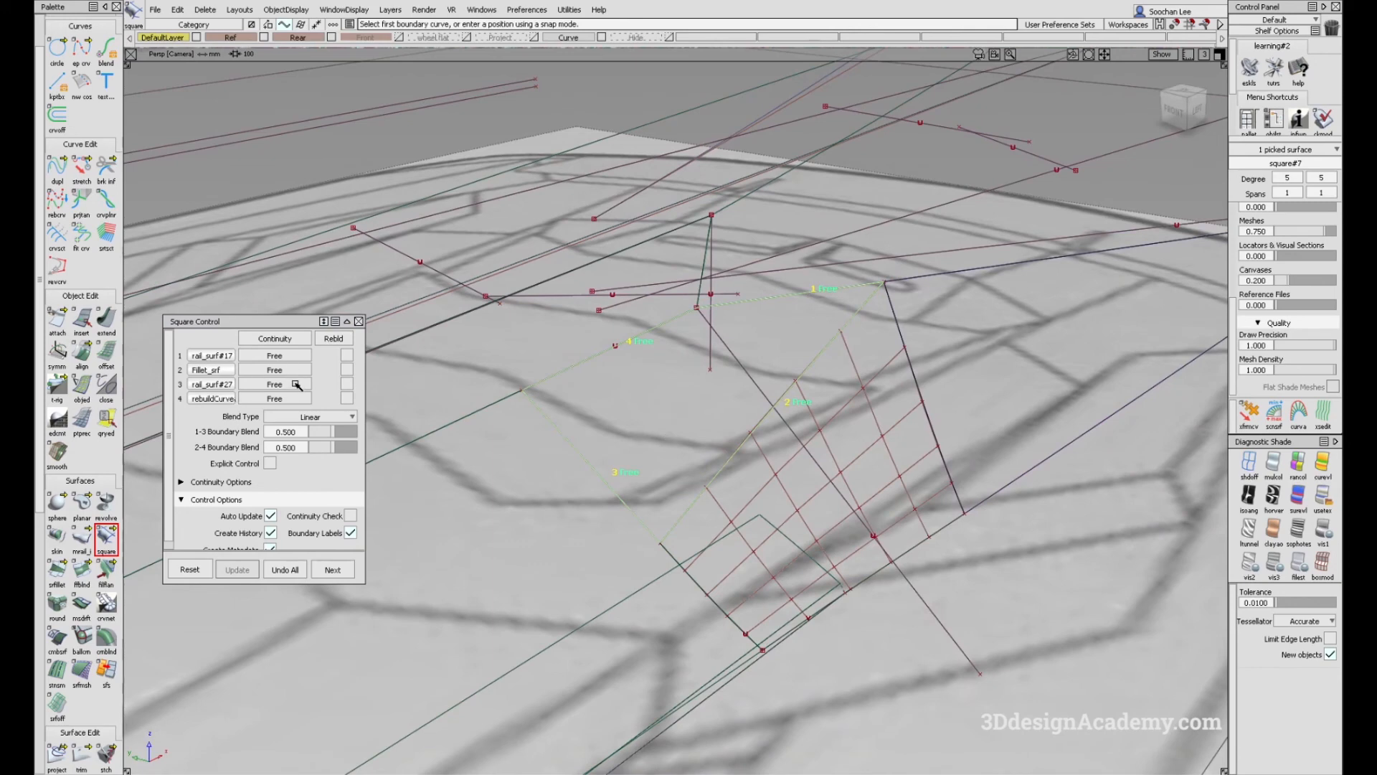
# Step: Set the Square surface's continuity to G2 Curvature along rail_surf#27 and G1 Tangent along Fillet_srf
pyautogui.click(295, 386)
pyautogui.click(287, 439)
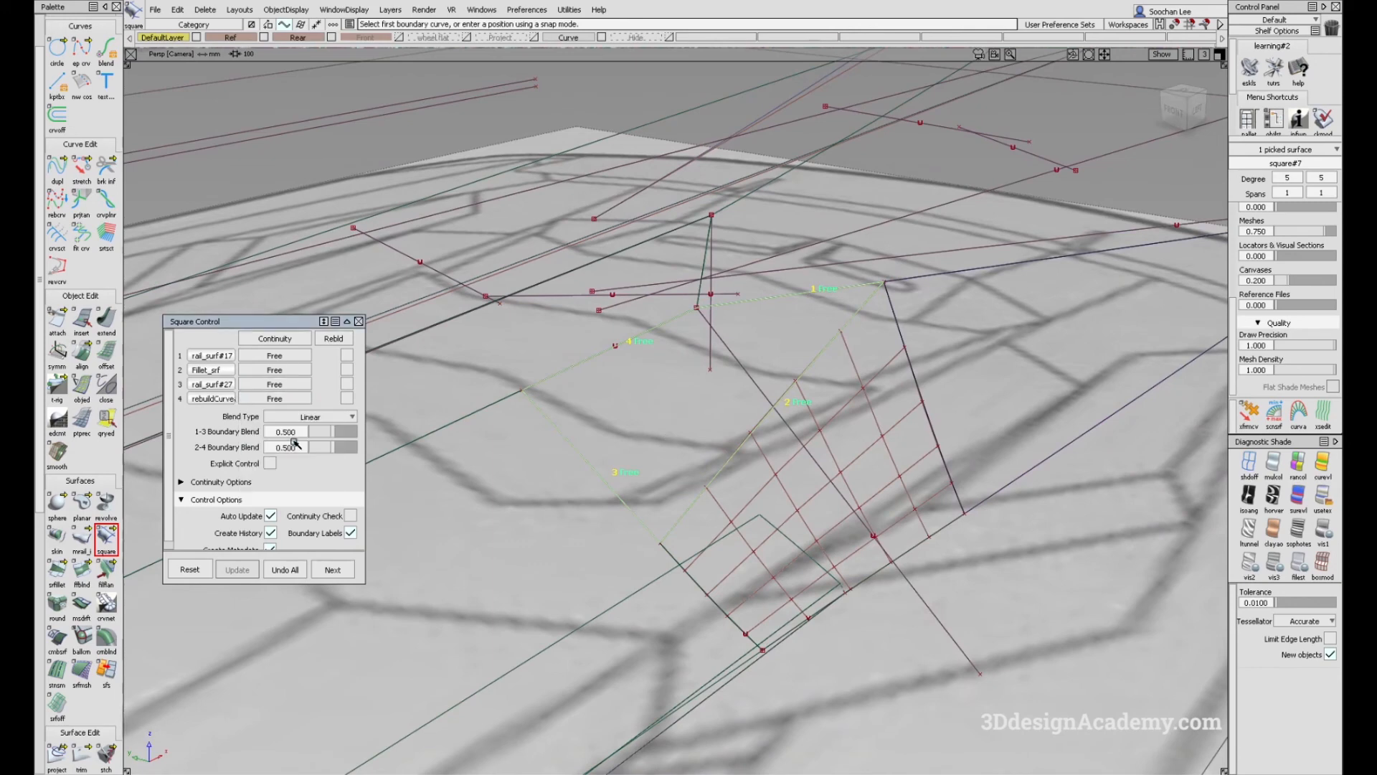
pyautogui.keyDown('alt'); pyautogui.keyDown('shift'); pyautogui.moveTo(706, 407); pyautogui.dragTo(806, 432); pyautogui.keyUp('shift'); pyautogui.keyUp('alt')
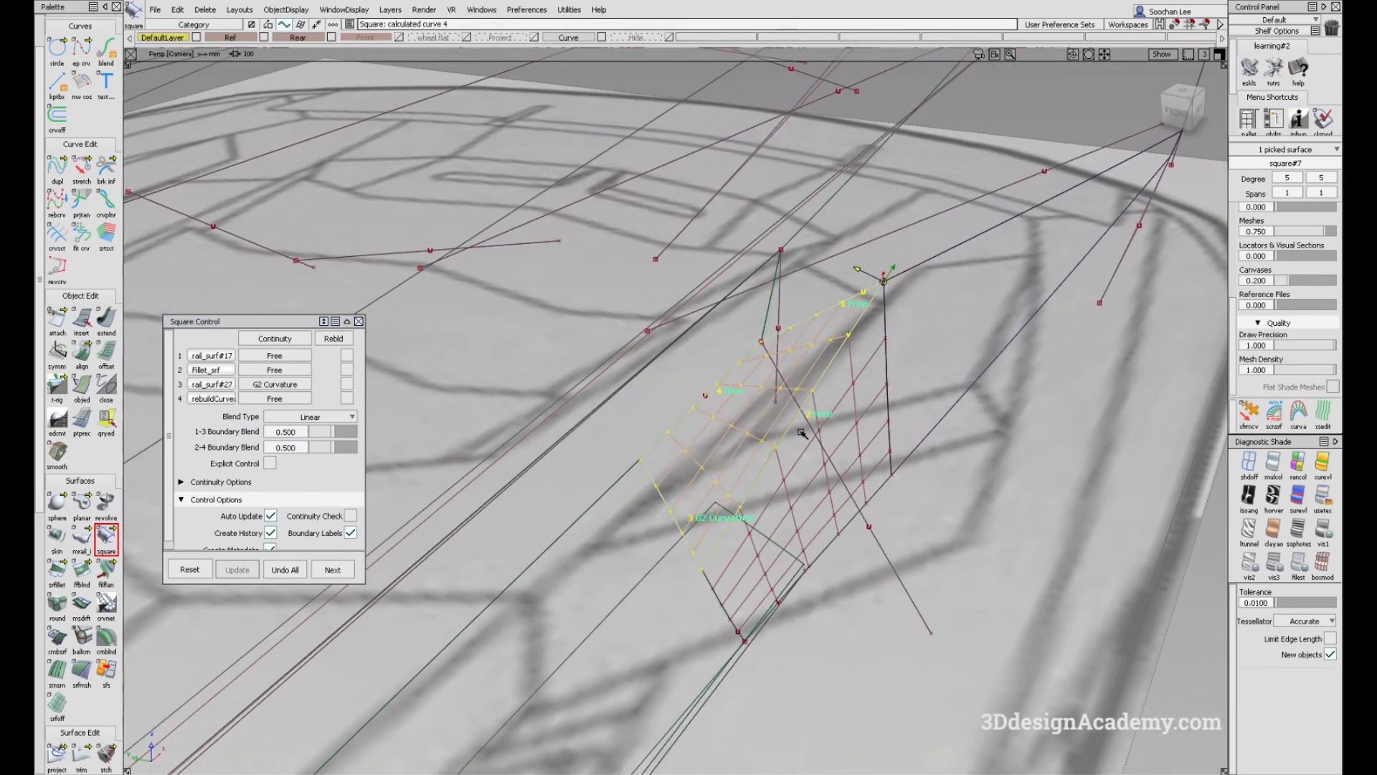
pyautogui.click(287, 369)
pyautogui.click(291, 407)
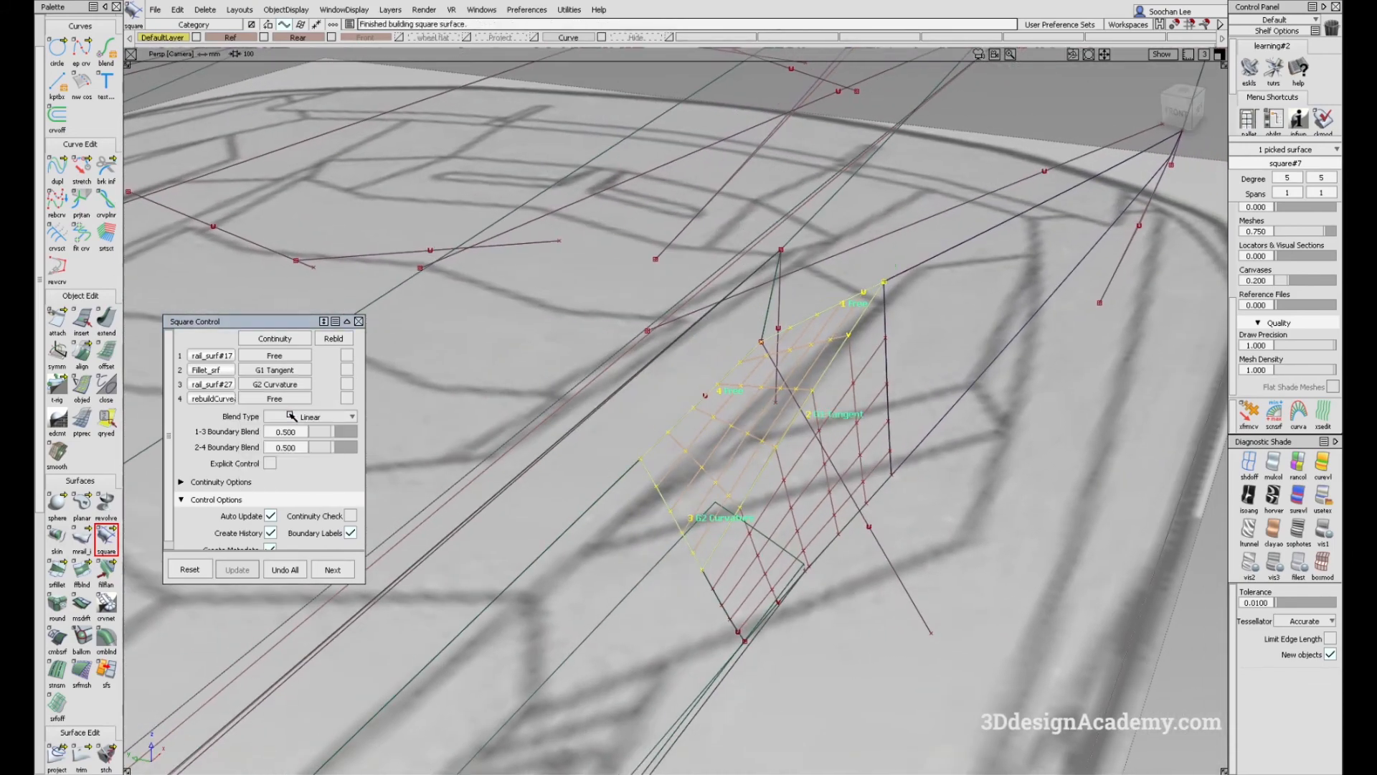
# Step: Set the Square surface's Fillet_srf boundary to G2 Curvature and inspect the patch's control points from several angles
pyautogui.keyDown('alt'); pyautogui.keyDown('shift'); pyautogui.moveTo(815, 380); pyautogui.dragTo(832, 384, button='right'); pyautogui.keyUp('shift'); pyautogui.keyUp('alt')
pyautogui.moveTo(832, 383)
pyautogui.keyDown('alt'); pyautogui.keyDown('shift'); pyautogui.mouseDown()
pyautogui.moveTo(776, 406)
pyautogui.moveTo(752, 395)
pyautogui.moveTo(811, 380)
pyautogui.mouseUp(); pyautogui.keyUp('shift'); pyautogui.keyUp('alt')
pyautogui.moveTo(811, 381)
pyautogui.keyDown('alt'); pyautogui.keyDown('shift'); pyautogui.mouseDown(button='right')
pyautogui.moveTo(858, 378)
pyautogui.moveTo(866, 419)
pyautogui.mouseUp(button='right'); pyautogui.keyUp('shift'); pyautogui.keyUp('alt')
pyautogui.keyDown('ctrl'); pyautogui.keyDown('shift'); pyautogui.moveTo(875, 407); pyautogui.dragTo(922, 334); pyautogui.keyUp('shift'); pyautogui.keyUp('ctrl')
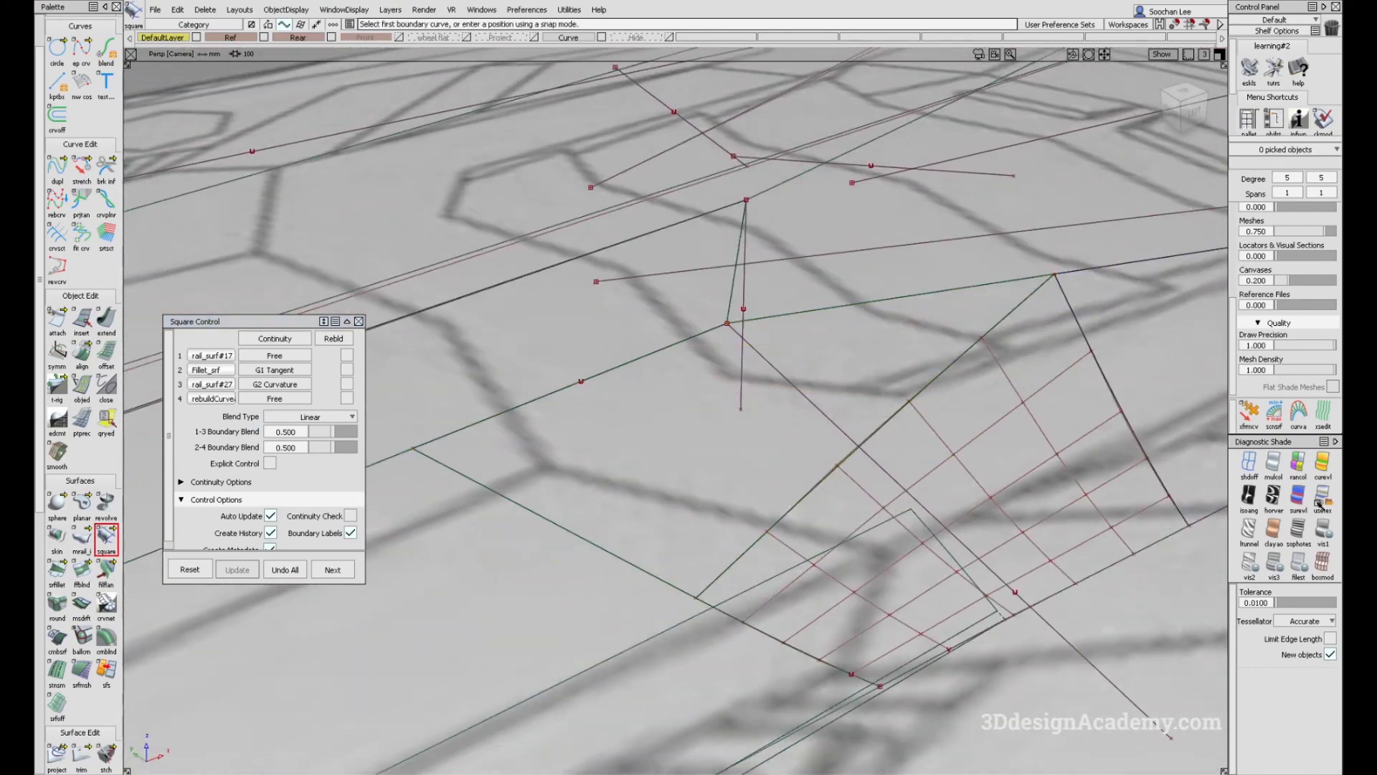
pyautogui.keyDown('ctrl'); pyautogui.keyDown('shift'); pyautogui.moveTo(1046, 332); pyautogui.dragTo(892, 375); pyautogui.keyUp('shift'); pyautogui.keyUp('ctrl')
pyautogui.keyDown('alt'); pyautogui.keyDown('shift'); pyautogui.moveTo(892, 377); pyautogui.dragTo(896, 420); pyautogui.keyUp('shift'); pyautogui.keyUp('alt')
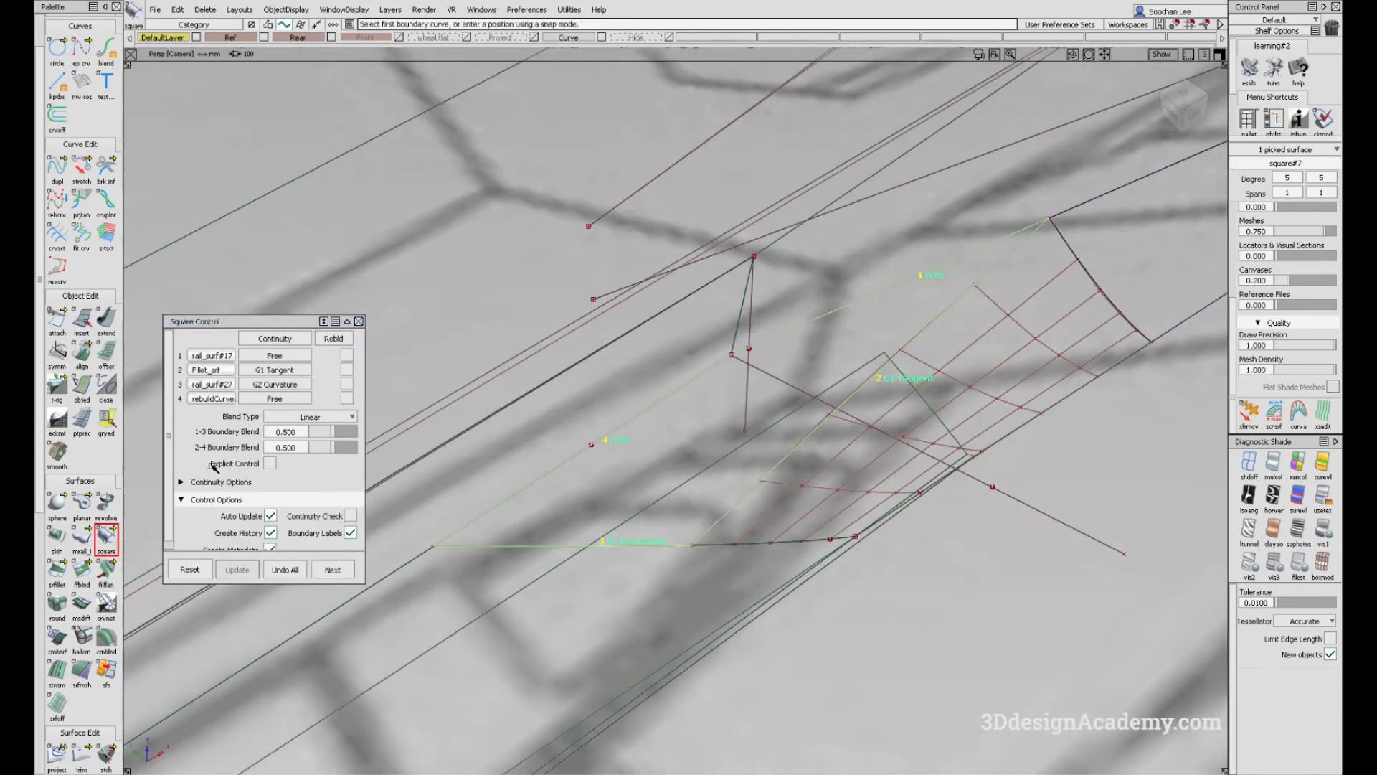
pyautogui.click(291, 385)
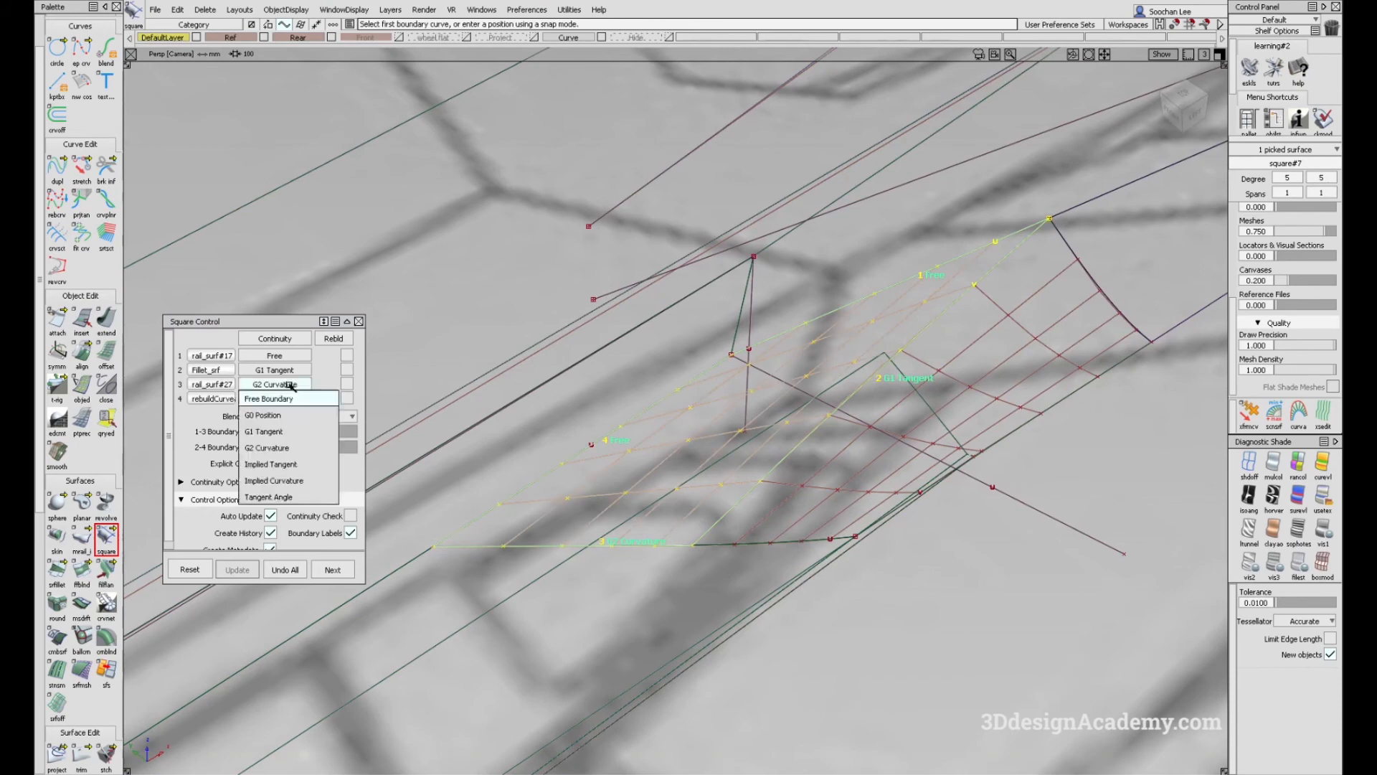
pyautogui.click(303, 432)
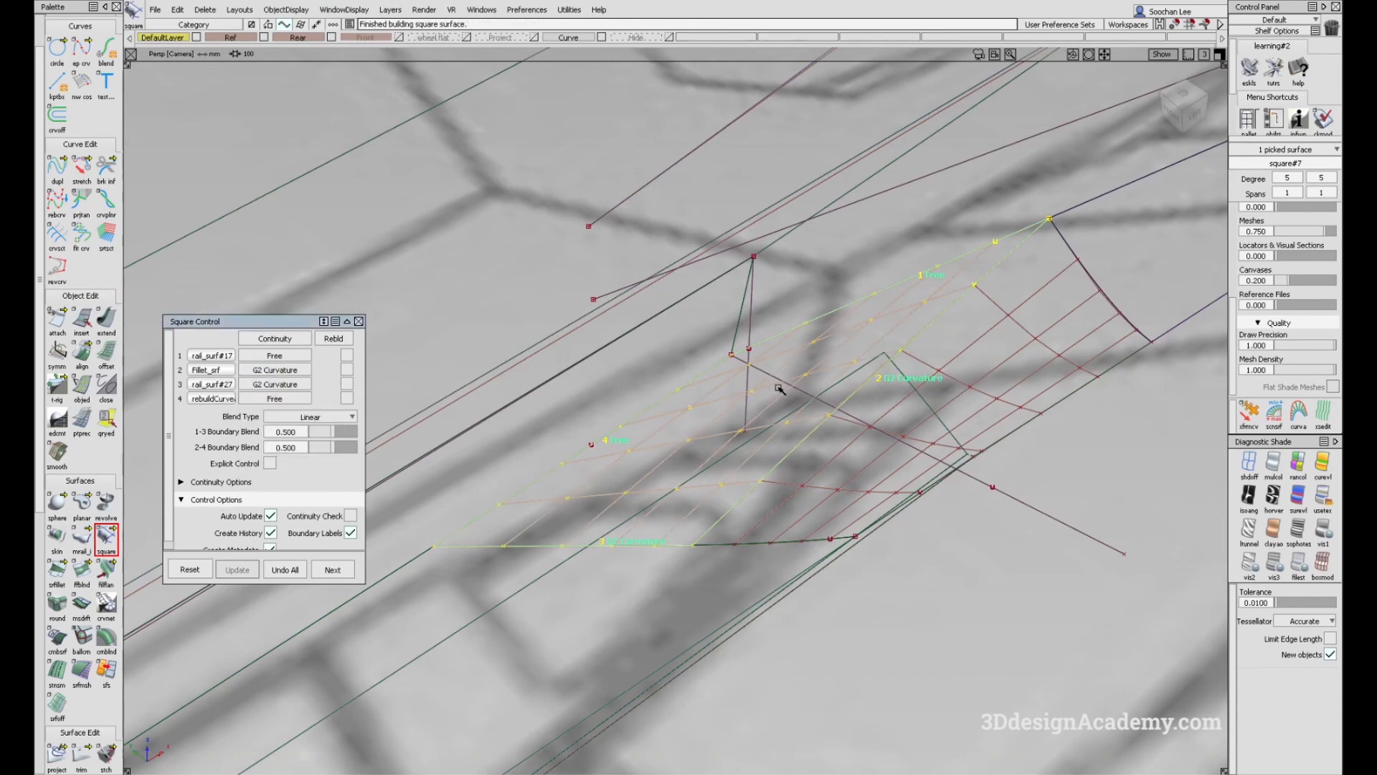
pyautogui.keyDown('alt'); pyautogui.keyDown('shift'); pyautogui.moveTo(778, 388); pyautogui.dragTo(758, 402); pyautogui.keyUp('shift'); pyautogui.keyUp('alt')
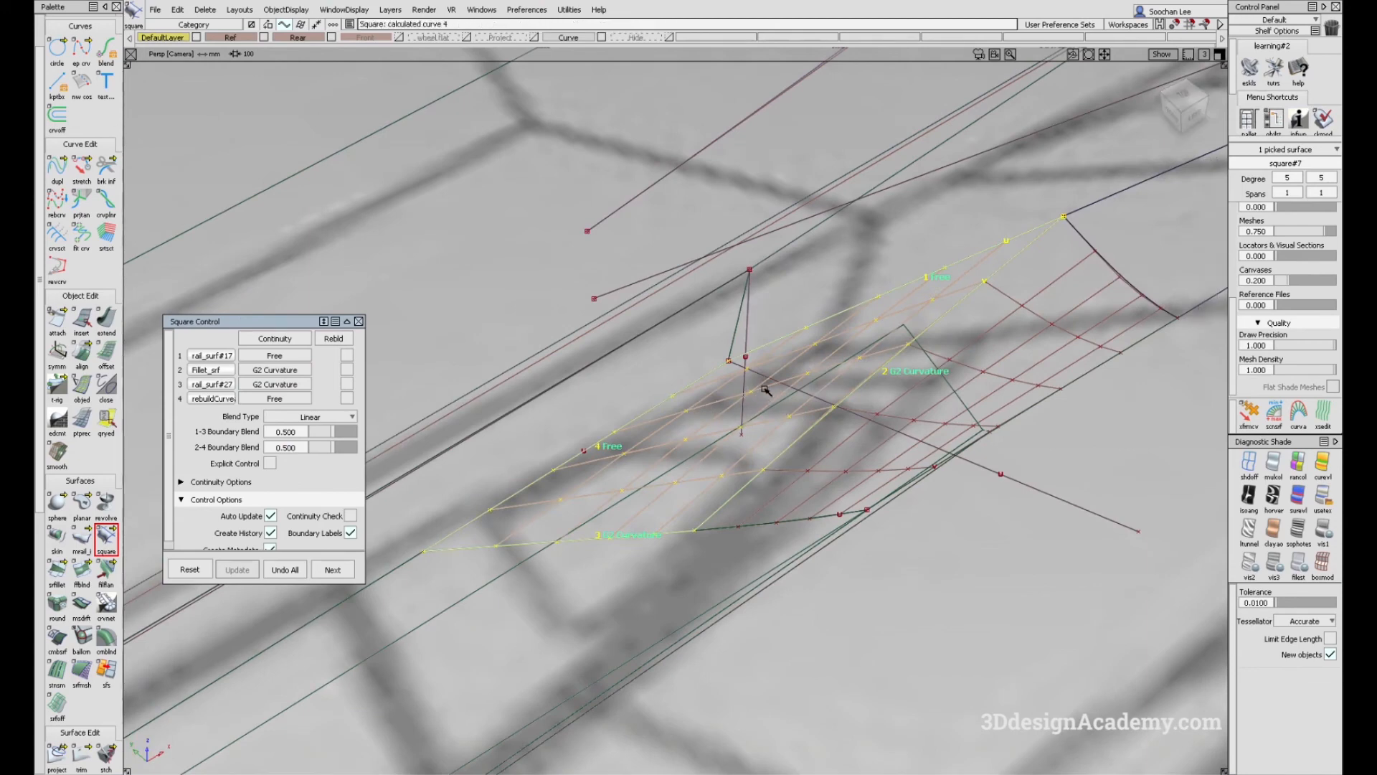
pyautogui.keyDown('alt'); pyautogui.keyDown('shift'); pyautogui.moveTo(808, 404); pyautogui.dragTo(769, 407); pyautogui.keyUp('shift'); pyautogui.keyUp('alt')
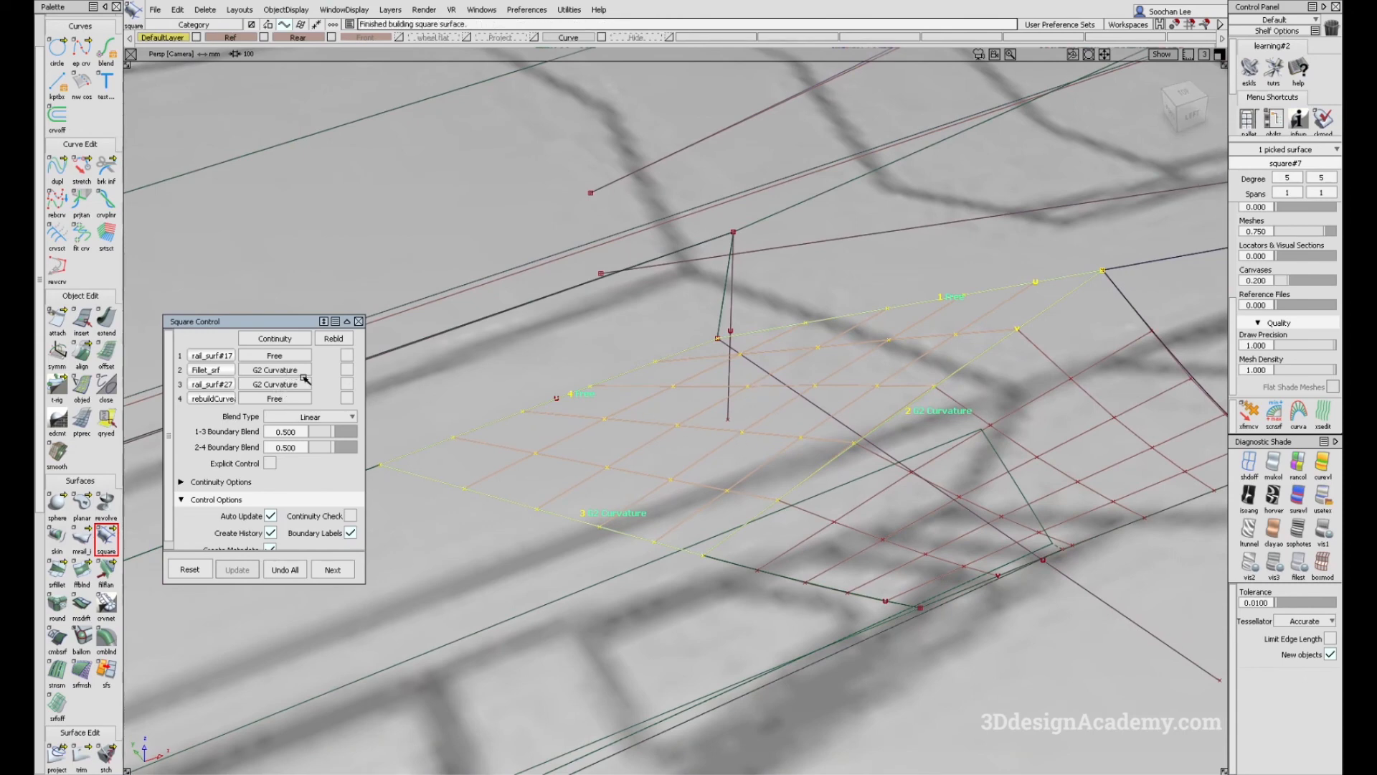
# Step: Set the Square surface's Fillet_srf boundary to Free
pyautogui.click(303, 369)
pyautogui.click(298, 380)
pyautogui.keyDown('alt'); pyautogui.keyDown('shift'); pyautogui.moveTo(763, 458); pyautogui.dragTo(680, 507); pyautogui.keyUp('shift'); pyautogui.keyUp('alt')
# Step: Align the Square patch's fillet-side edge to the adjoining fillet surface edge with G2 continuity
pyautogui.click(114, 414)
pyautogui.click(81, 352)
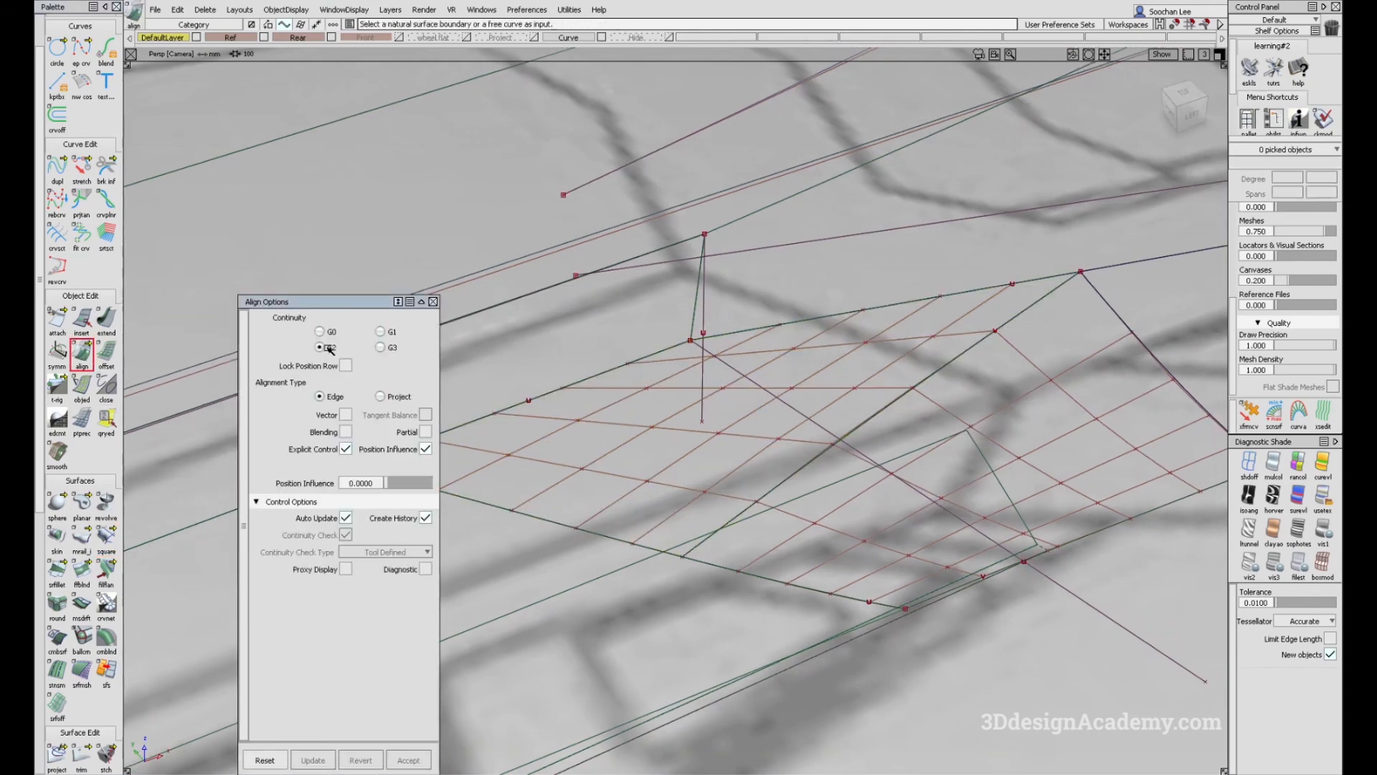
pyautogui.click(892, 401)
pyautogui.click(904, 410)
pyautogui.press('Return')
pyautogui.click(899, 402)
pyautogui.keyDown('alt'); pyautogui.keyDown('shift'); pyautogui.moveTo(900, 401); pyautogui.dragTo(744, 377); pyautogui.keyUp('shift'); pyautogui.keyUp('alt')
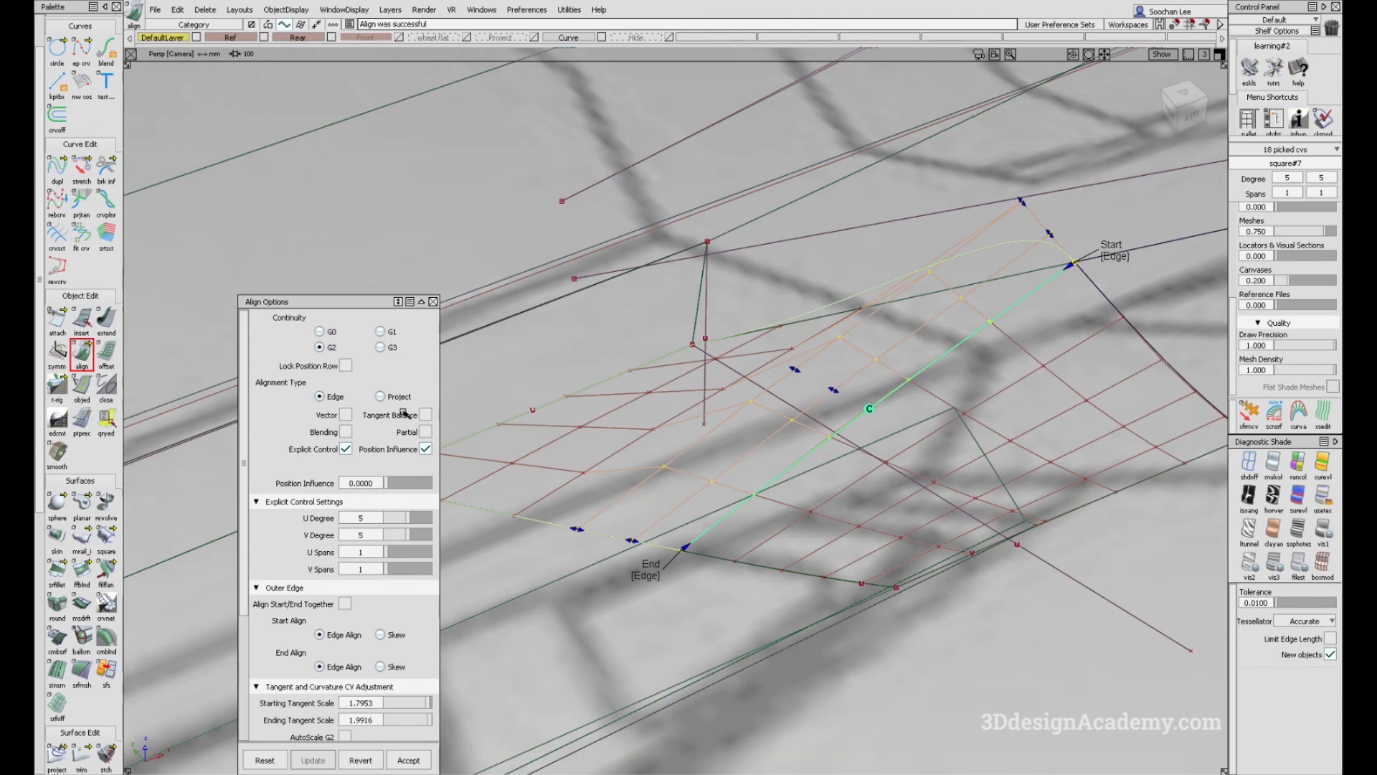
# Step: Switch the alignment to the Normal vector and turn on blending with 2 extra CV rows
pyautogui.click(345, 415)
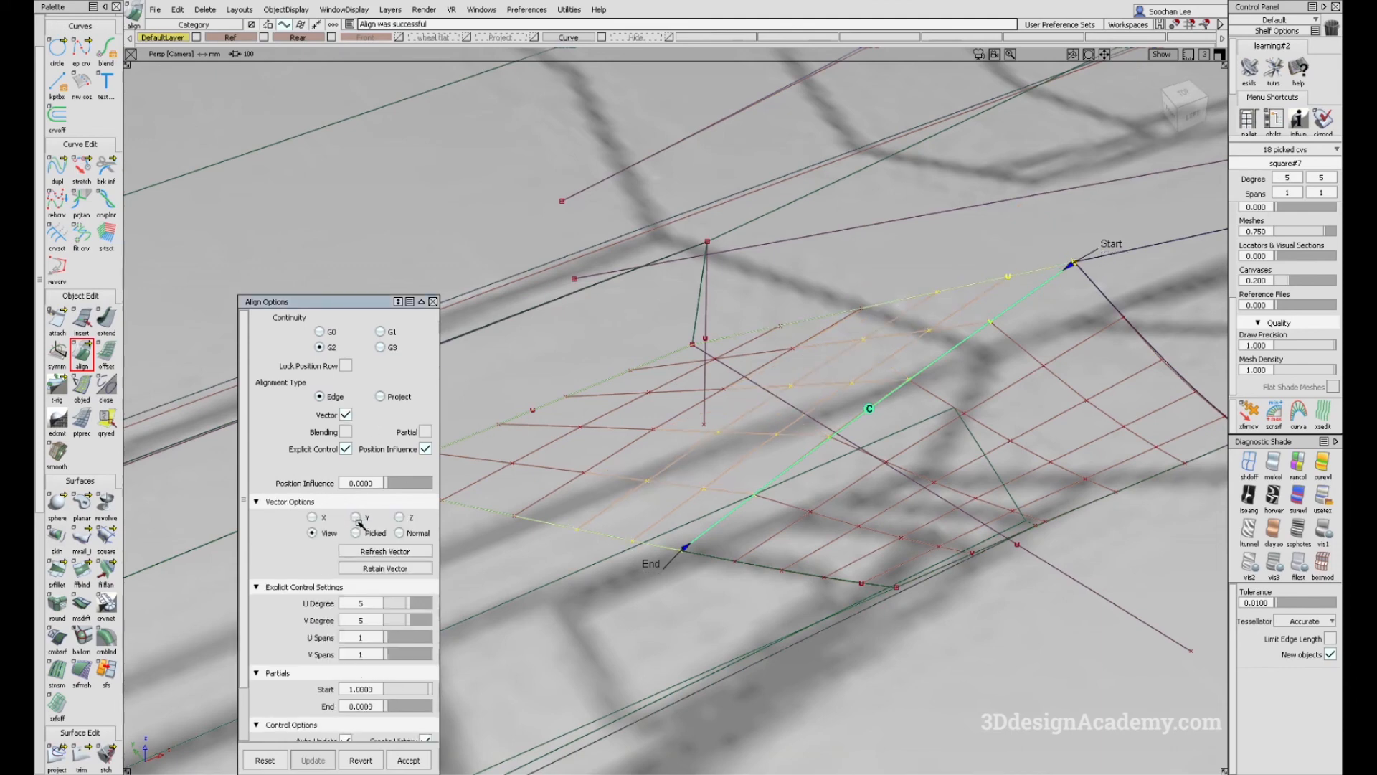
pyautogui.click(400, 533)
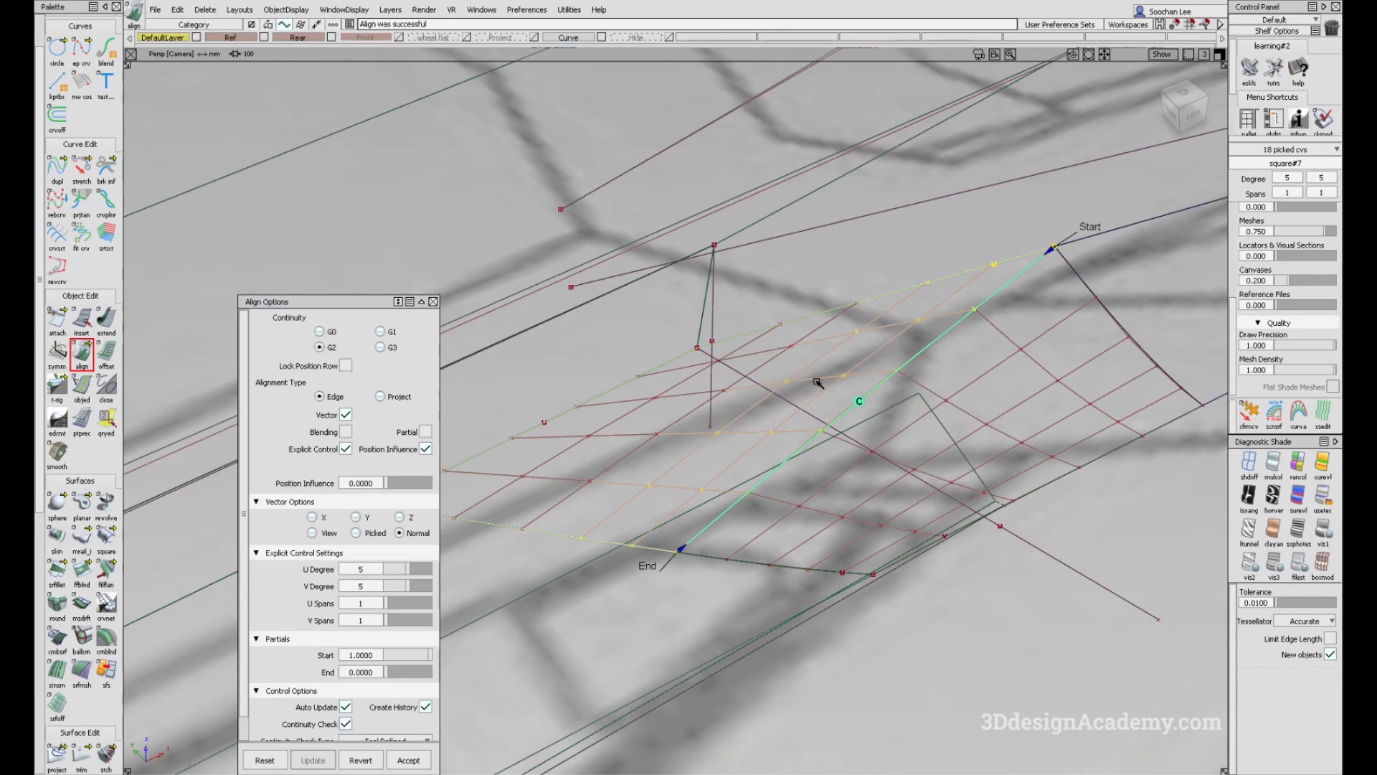
pyautogui.click(345, 432)
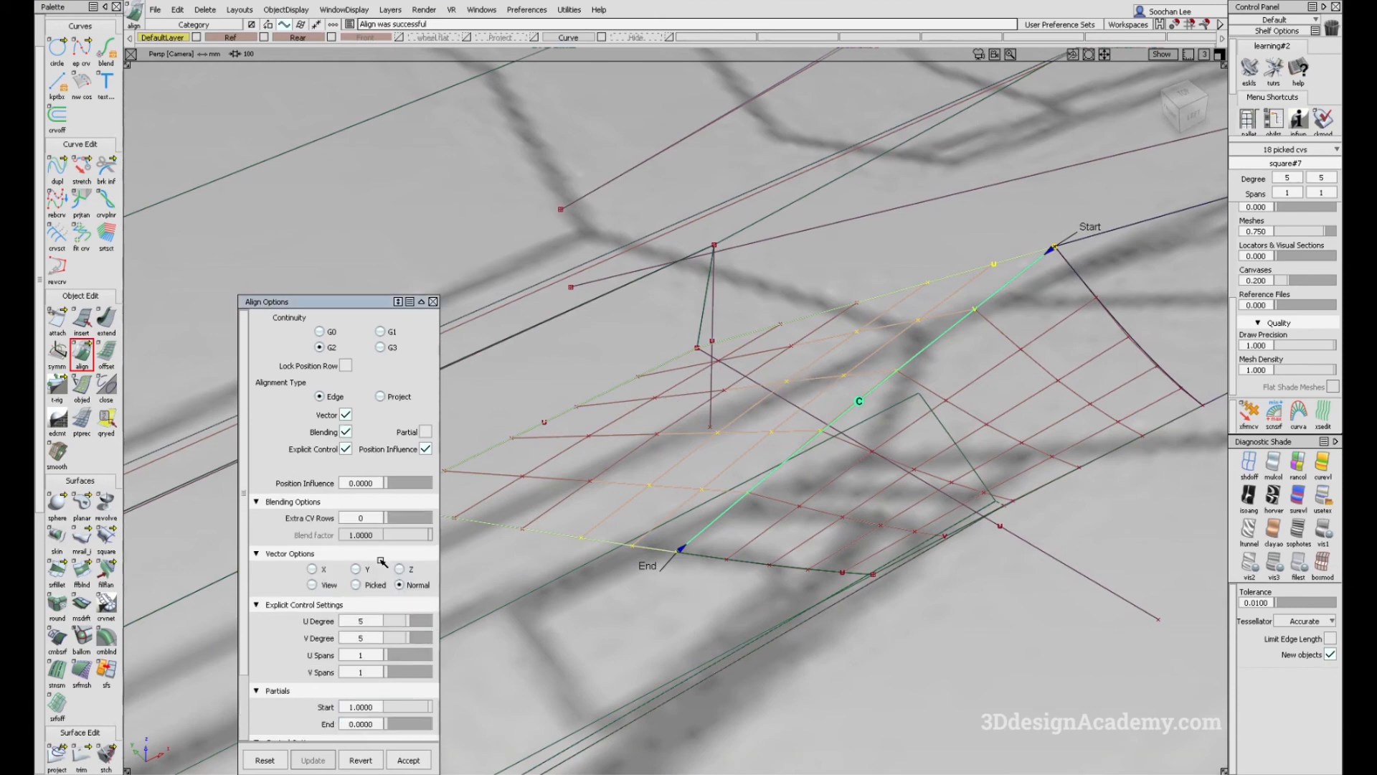
pyautogui.click(390, 518)
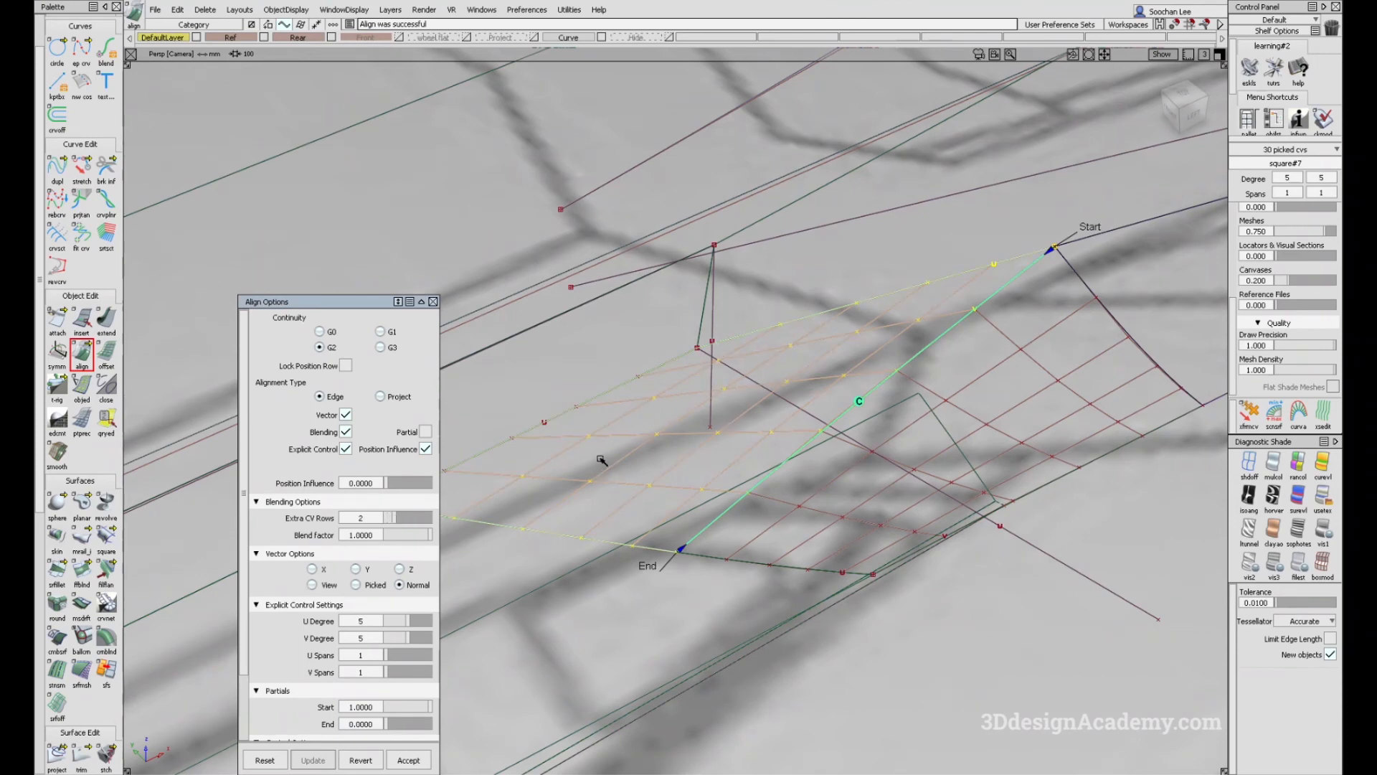
pyautogui.keyDown('alt'); pyautogui.keyDown('shift'); pyautogui.moveTo(648, 436); pyautogui.dragTo(685, 405); pyautogui.keyUp('shift'); pyautogui.keyUp('alt')
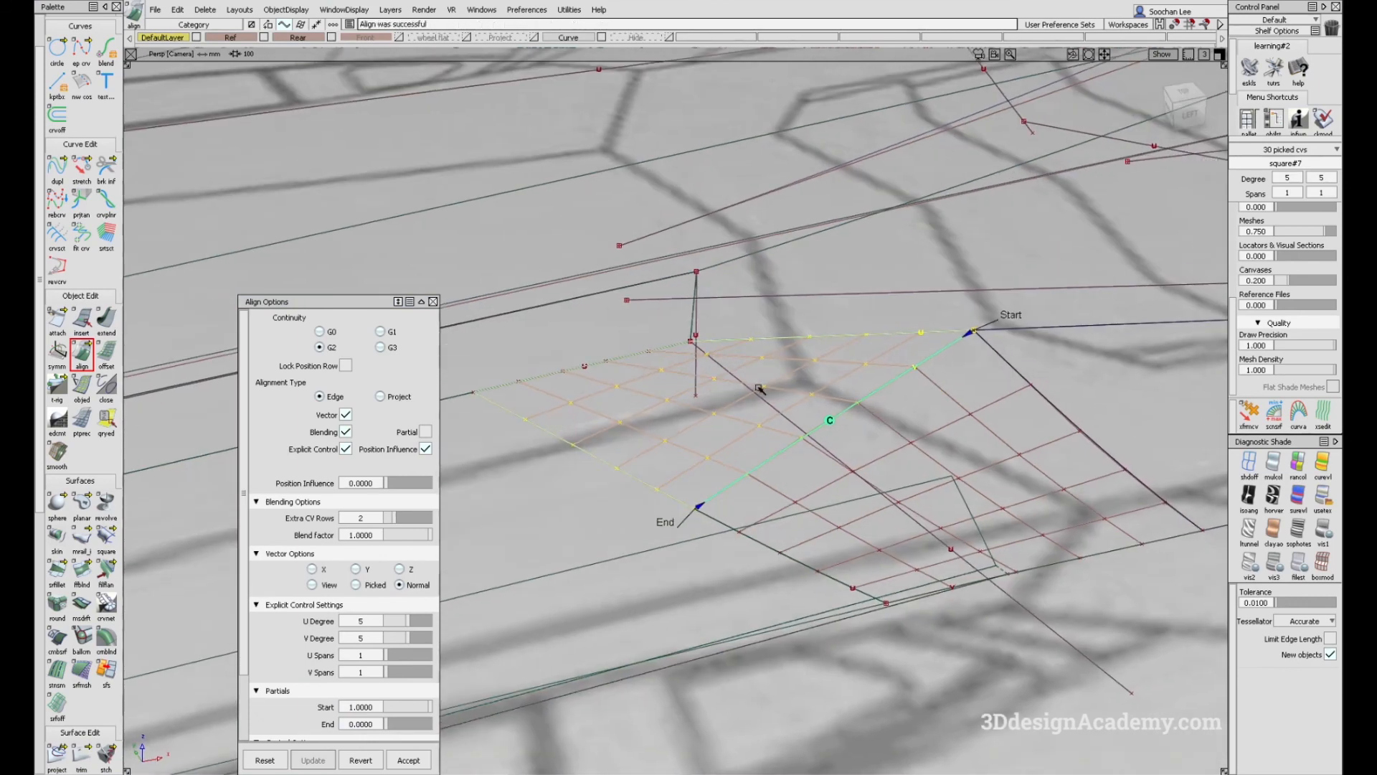
pyautogui.keyDown('alt'); pyautogui.keyDown('shift'); pyautogui.moveTo(709, 382); pyautogui.dragTo(674, 393); pyautogui.keyUp('shift'); pyautogui.keyUp('alt')
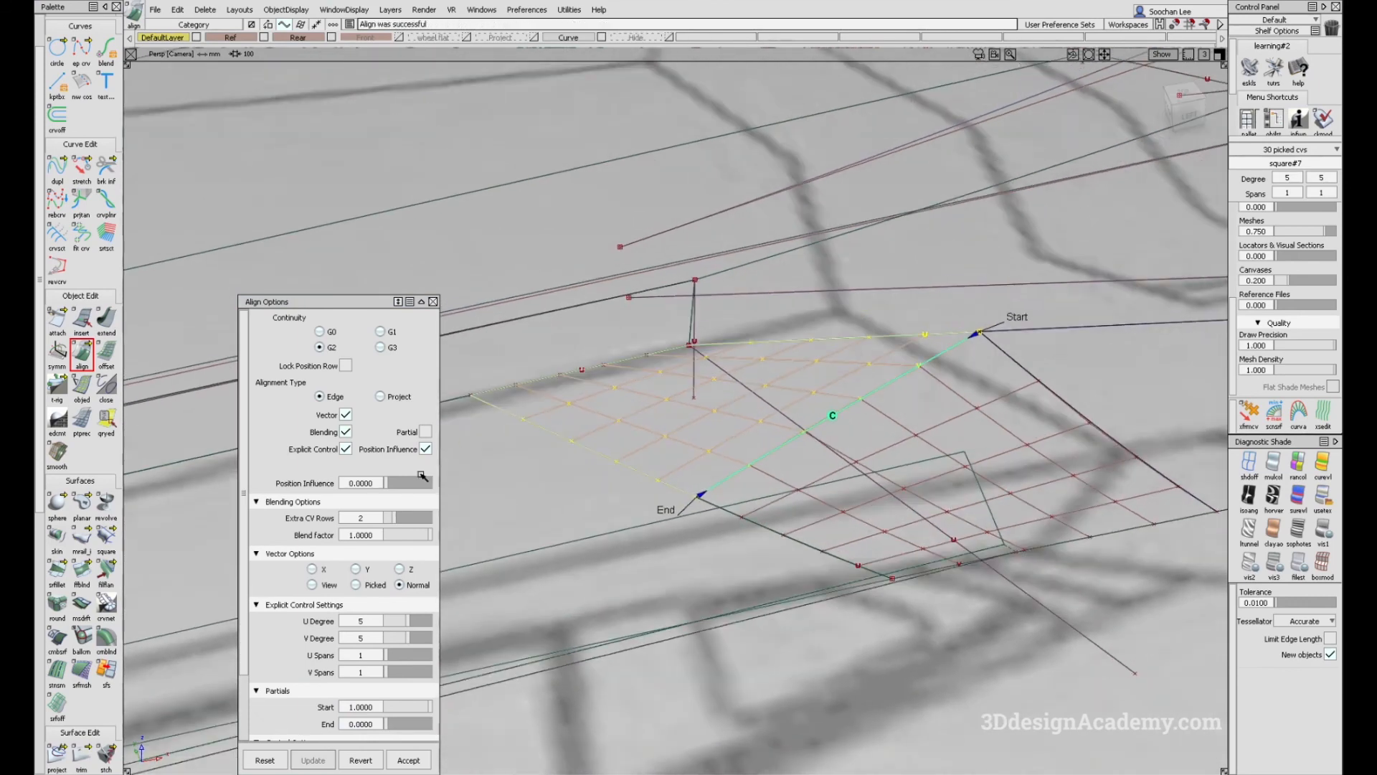
# Step: Try a blend factor of 0 on the alignment, and settle on 0.5
pyautogui.moveTo(426, 536); pyautogui.dragTo(231, 535)
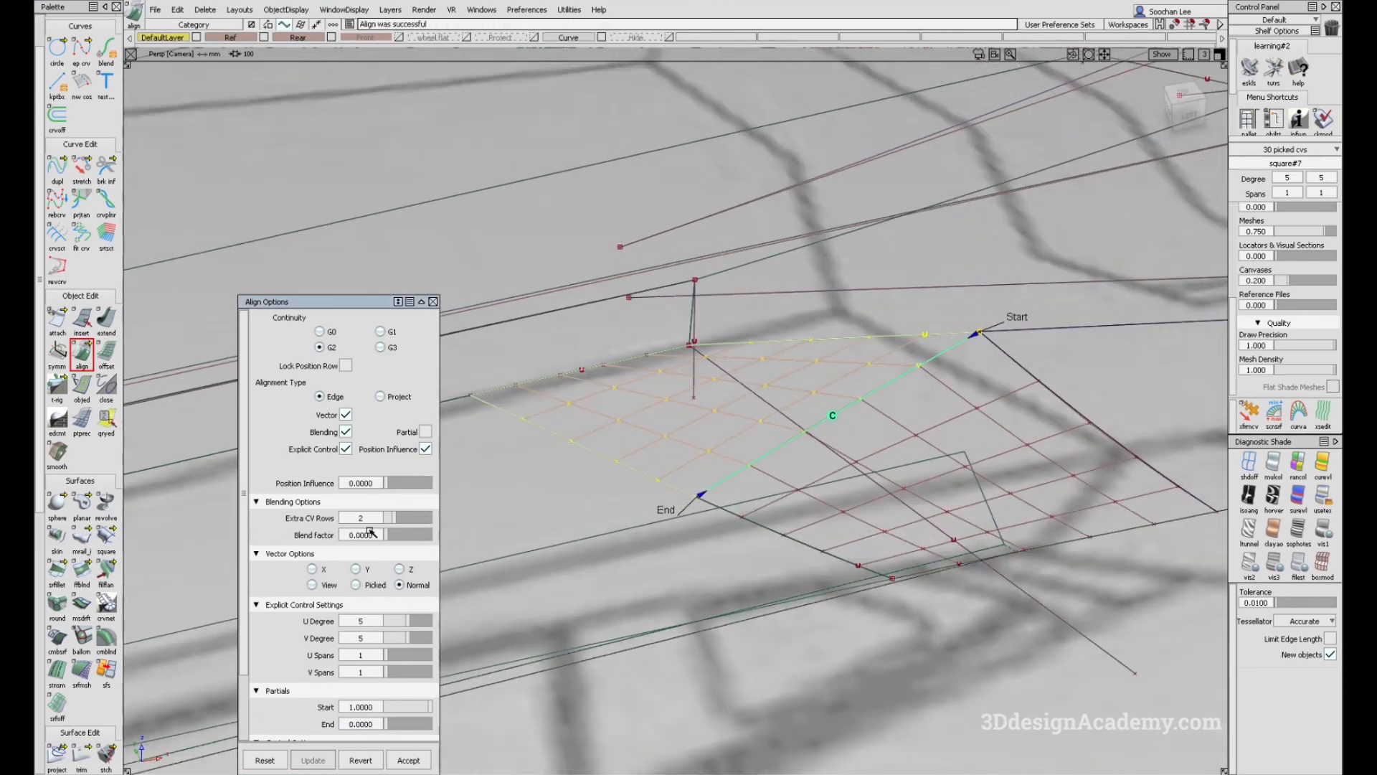
pyautogui.keyDown('alt'); pyautogui.keyDown('shift'); pyautogui.moveTo(706, 402); pyautogui.dragTo(744, 421); pyautogui.keyUp('shift'); pyautogui.keyUp('alt')
pyautogui.keyDown('alt'); pyautogui.keyDown('shift'); pyautogui.moveTo(744, 421); pyautogui.dragTo(741, 374, button='right'); pyautogui.keyUp('shift'); pyautogui.keyUp('alt')
pyautogui.keyDown('alt'); pyautogui.keyDown('shift'); pyautogui.moveTo(741, 374); pyautogui.dragTo(608, 424); pyautogui.keyUp('shift'); pyautogui.keyUp('alt')
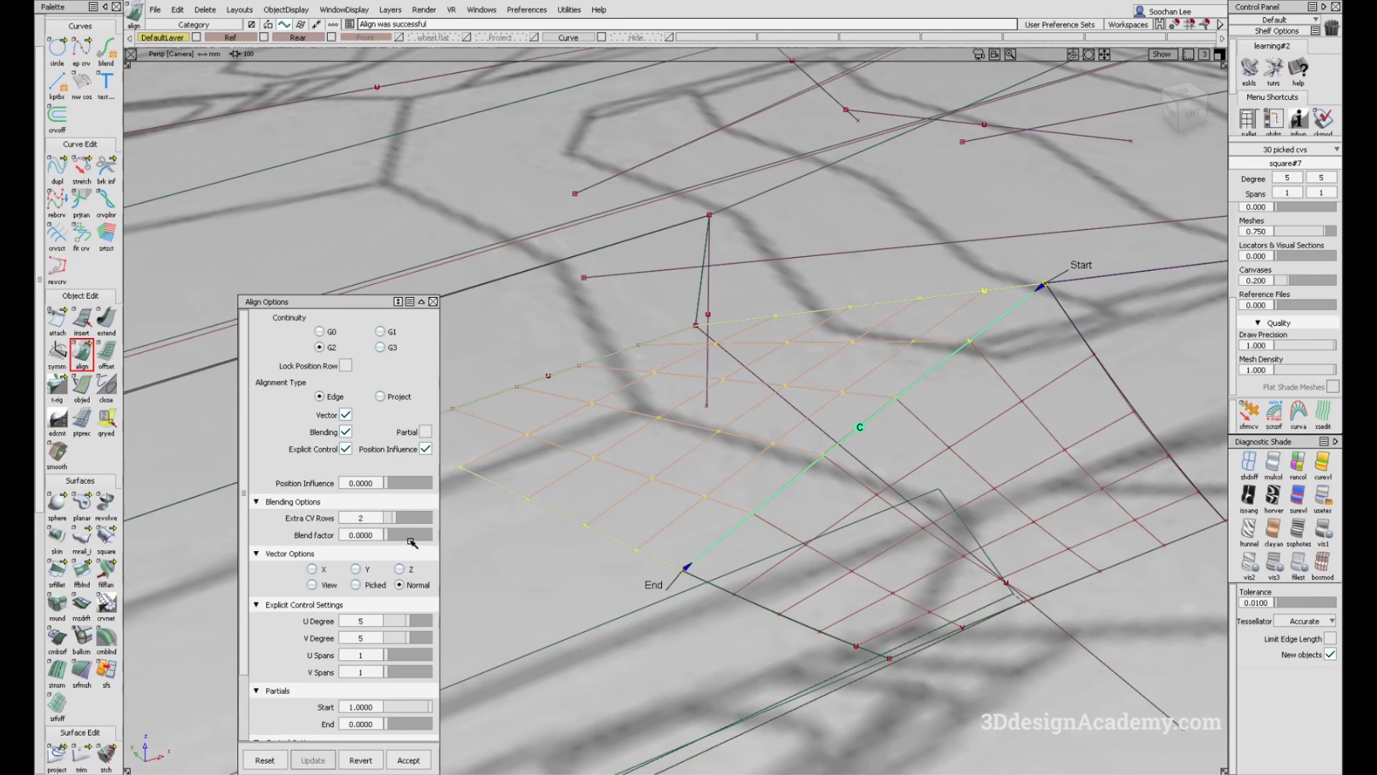
pyautogui.moveTo(399, 535); pyautogui.dragTo(404, 537)
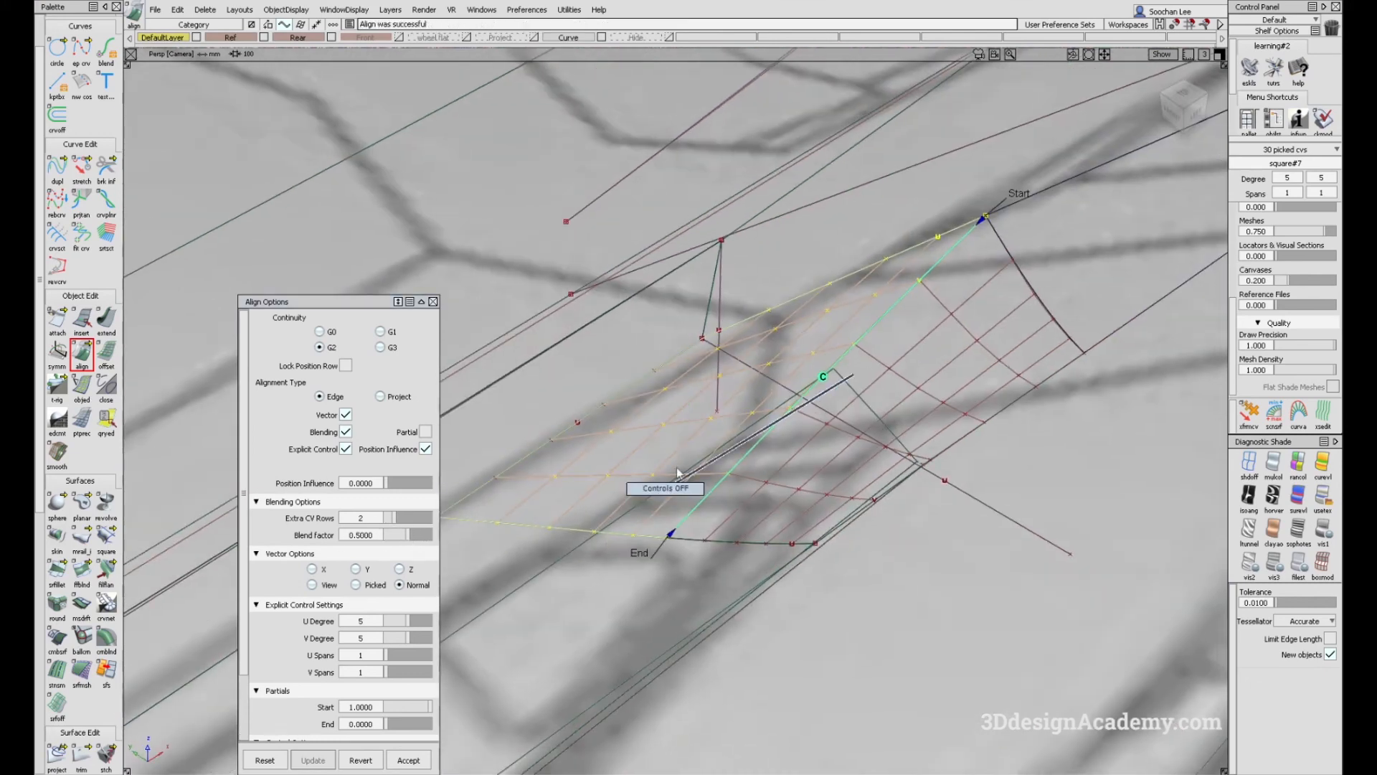
# Step: Check the surface continuity along the Square patch's sill-side edge opposite the upper rail, and pick the patch
pyautogui.scroll(-10, 51, 696)
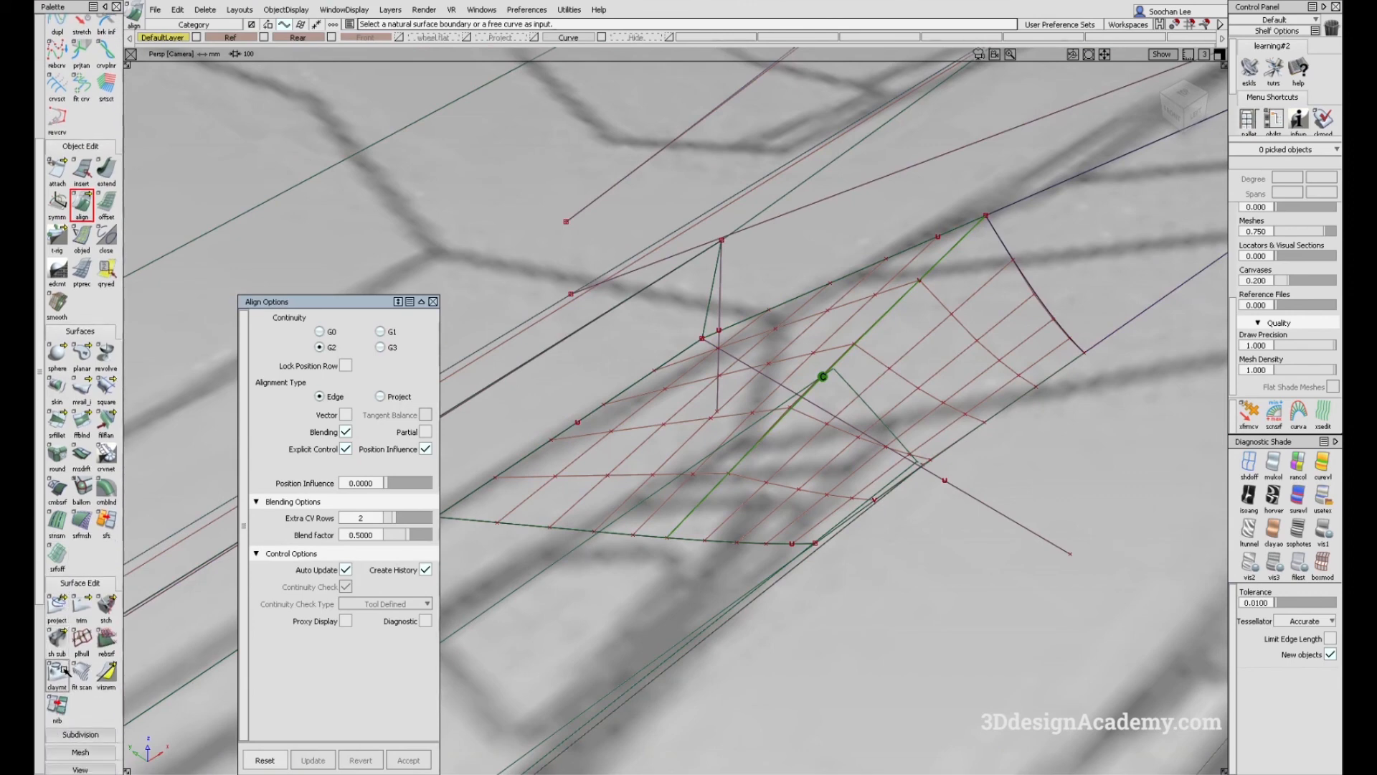
pyautogui.click(57, 737)
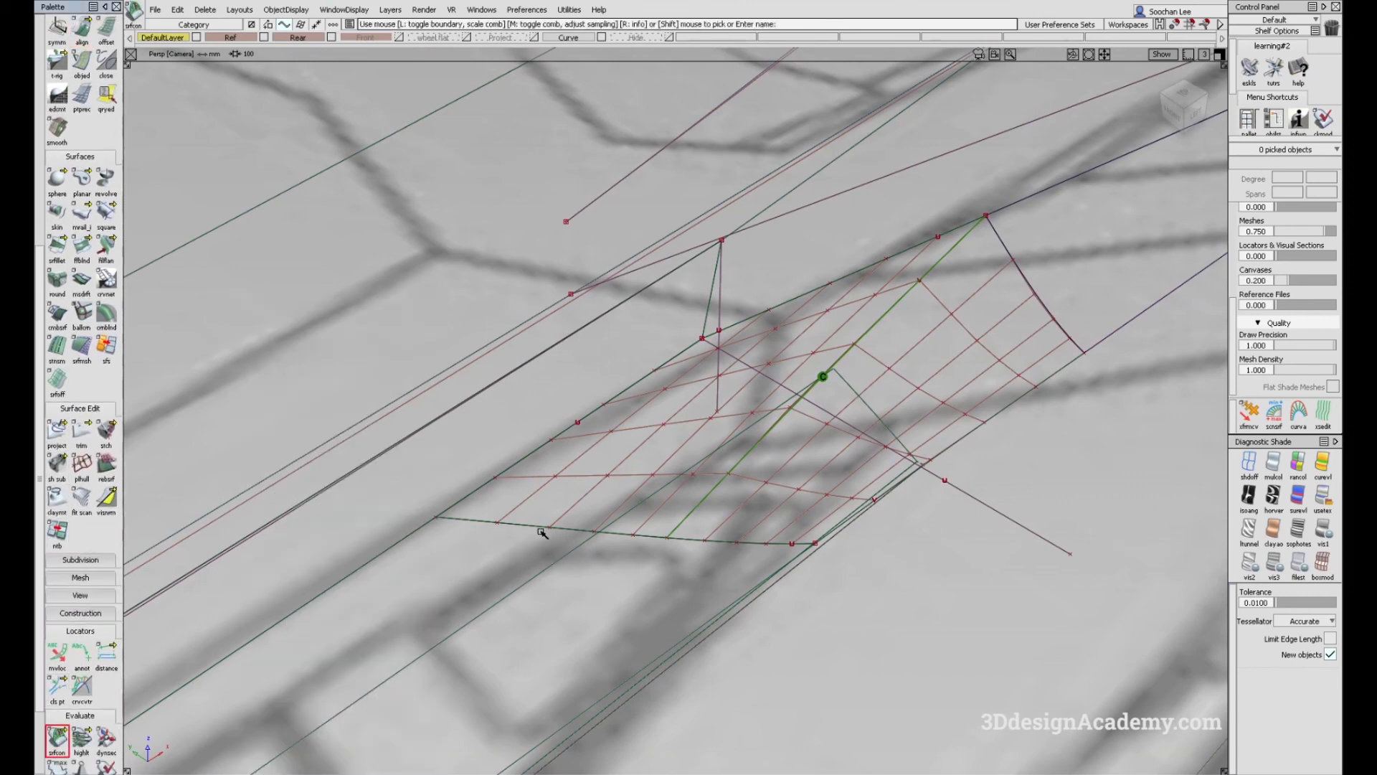
pyautogui.click(541, 531)
pyautogui.moveTo(541, 529)
pyautogui.keyDown('alt'); pyautogui.keyDown('shift'); pyautogui.mouseDown()
pyautogui.moveTo(646, 516)
pyautogui.moveTo(817, 381)
pyautogui.moveTo(748, 443)
pyautogui.mouseUp(); pyautogui.keyUp('shift'); pyautogui.keyUp('alt')
pyautogui.click(749, 442)
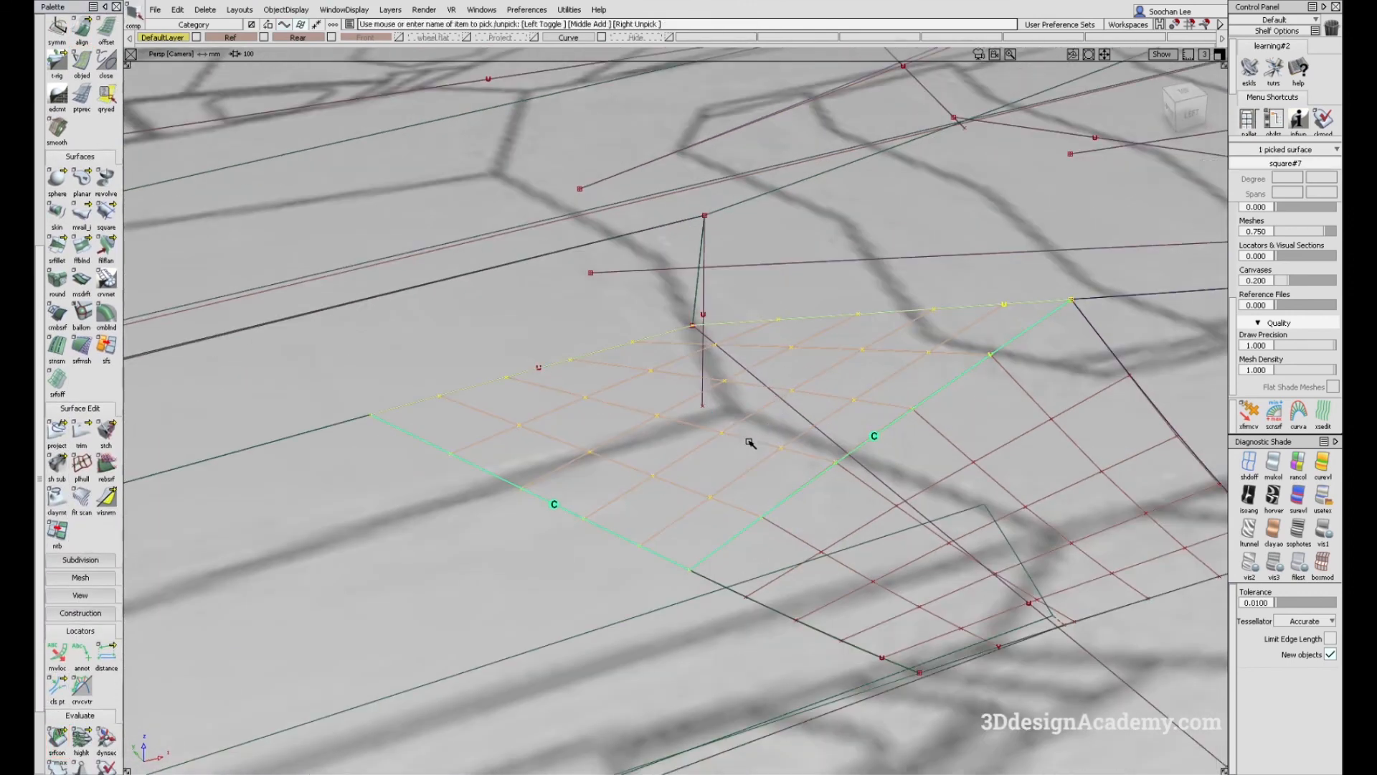
pyautogui.press('Delete')
# Step: Shade the surfaces with the user texture diagnostic using the Showroom map
pyautogui.click(1007, 435)
pyautogui.keyDown('ctrl'); pyautogui.keyDown('shift'); pyautogui.moveTo(999, 541); pyautogui.dragTo(1056, 401); pyautogui.keyUp('shift'); pyautogui.keyUp('ctrl')
pyautogui.click(1323, 500)
pyautogui.moveTo(990, 505)
pyautogui.keyDown('alt'); pyautogui.keyDown('shift'); pyautogui.mouseDown()
pyautogui.moveTo(867, 472)
pyautogui.moveTo(818, 506)
pyautogui.mouseUp(); pyautogui.keyUp('shift'); pyautogui.keyUp('alt')
pyautogui.moveTo(871, 547)
pyautogui.keyDown('ctrl'); pyautogui.keyDown('shift'); pyautogui.mouseDown()
pyautogui.moveTo(781, 495)
pyautogui.moveTo(751, 454)
pyautogui.mouseUp(); pyautogui.keyUp('shift'); pyautogui.keyUp('ctrl')
# Step: Examine the Showroom reflections across the corner patch and the surrounding sill surfaces from low and close angles
pyautogui.keyDown('alt'); pyautogui.keyDown('shift'); pyautogui.click(691, 354); pyautogui.keyUp('shift'); pyautogui.keyUp('alt')
pyautogui.keyDown('alt'); pyautogui.keyDown('shift'); pyautogui.moveTo(690, 354); pyautogui.dragTo(747, 343, button='right'); pyautogui.keyUp('shift'); pyautogui.keyUp('alt')
pyautogui.moveTo(747, 343)
pyautogui.keyDown('alt'); pyautogui.keyDown('shift'); pyautogui.mouseDown()
pyautogui.moveTo(756, 396)
pyautogui.moveTo(699, 358)
pyautogui.moveTo(787, 369)
pyautogui.moveTo(805, 347)
pyautogui.moveTo(845, 384)
pyautogui.mouseUp(); pyautogui.keyUp('shift'); pyautogui.keyUp('alt')
pyautogui.click(733, 443)
pyautogui.keyDown('alt'); pyautogui.keyDown('shift'); pyautogui.moveTo(832, 492); pyautogui.dragTo(693, 356, button='right'); pyautogui.keyUp('shift'); pyautogui.keyUp('alt')
pyautogui.keyDown('alt'); pyautogui.keyDown('shift'); pyautogui.moveTo(693, 357); pyautogui.dragTo(818, 330); pyautogui.keyUp('shift'); pyautogui.keyUp('alt')
pyautogui.keyDown('alt'); pyautogui.keyDown('shift'); pyautogui.moveTo(852, 400); pyautogui.dragTo(845, 516); pyautogui.keyUp('shift'); pyautogui.keyUp('alt')
pyautogui.keyDown('ctrl'); pyautogui.keyDown('shift'); pyautogui.moveTo(845, 517); pyautogui.dragTo(729, 445, button='right'); pyautogui.keyUp('shift'); pyautogui.keyUp('ctrl')
pyautogui.keyDown('alt'); pyautogui.keyDown('shift'); pyautogui.moveTo(729, 446); pyautogui.dragTo(716, 388); pyautogui.keyUp('shift'); pyautogui.keyUp('alt')
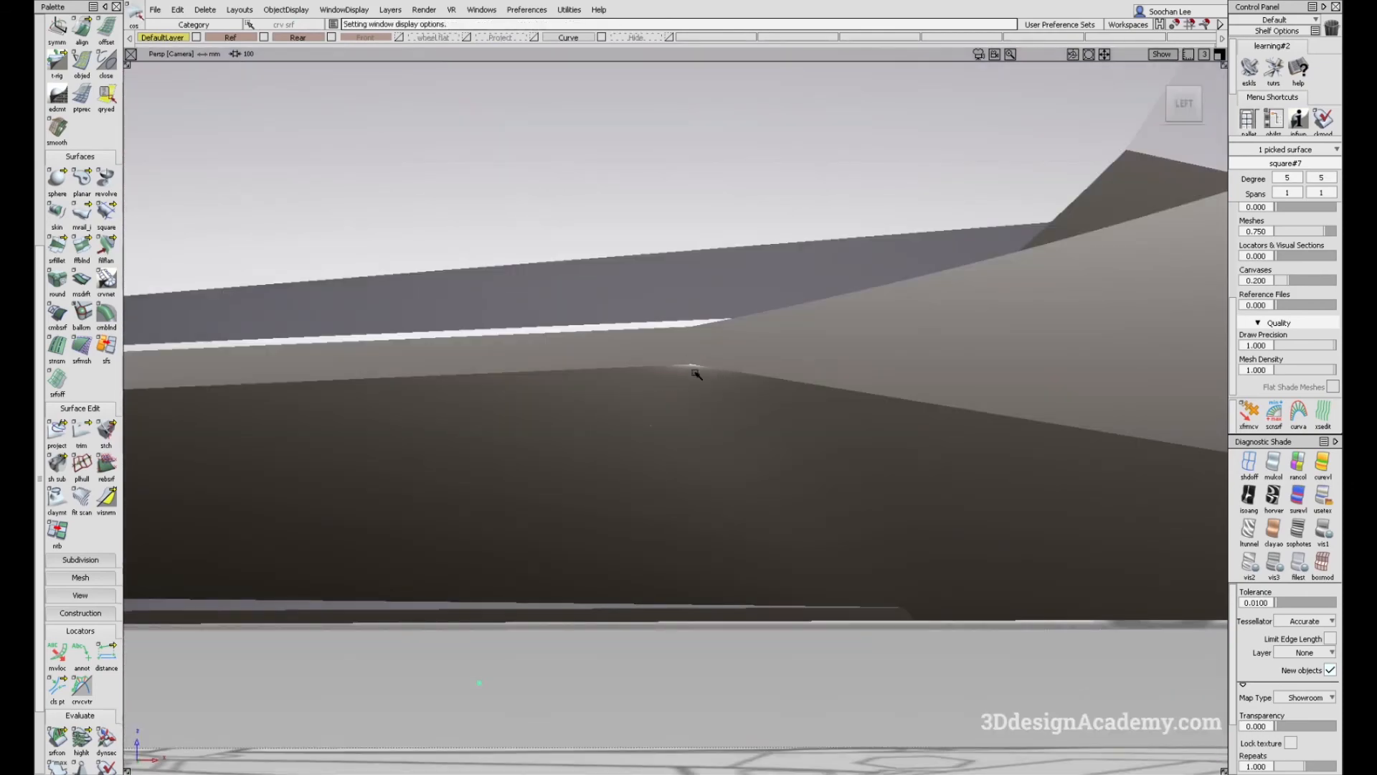
pyautogui.keyDown('alt'); pyautogui.keyDown('shift'); pyautogui.moveTo(730, 373); pyautogui.dragTo(746, 430, button='right'); pyautogui.keyUp('shift'); pyautogui.keyUp('alt')
pyautogui.moveTo(746, 431)
pyautogui.keyDown('alt'); pyautogui.keyDown('shift'); pyautogui.mouseDown()
pyautogui.moveTo(765, 363)
pyautogui.moveTo(847, 414)
pyautogui.moveTo(758, 441)
pyautogui.moveTo(759, 499)
pyautogui.moveTo(962, 467)
pyautogui.moveTo(717, 462)
pyautogui.moveTo(739, 446)
pyautogui.moveTo(786, 481)
pyautogui.moveTo(665, 474)
pyautogui.mouseUp(); pyautogui.keyUp('shift'); pyautogui.keyUp('alt')
pyautogui.keyDown('alt'); pyautogui.keyDown('shift'); pyautogui.moveTo(665, 474); pyautogui.dragTo(843, 514, button='right'); pyautogui.keyUp('shift'); pyautogui.keyUp('alt')
pyautogui.moveTo(842, 514)
pyautogui.keyDown('alt'); pyautogui.keyDown('shift'); pyautogui.mouseDown()
pyautogui.moveTo(845, 547)
pyautogui.moveTo(862, 516)
pyautogui.mouseUp(); pyautogui.keyUp('shift'); pyautogui.keyUp('alt')
pyautogui.click(845, 547)
pyautogui.keyDown('alt'); pyautogui.keyDown('shift'); pyautogui.moveTo(802, 498); pyautogui.dragTo(859, 480, button='right'); pyautogui.keyUp('shift'); pyautogui.keyUp('alt')
# Step: Switch the diagnostic shading to multi-color for viewing the whole lower side sill
pyautogui.keyDown('ctrl'); pyautogui.keyDown('shift'); pyautogui.moveTo(916, 550); pyautogui.dragTo(916, 464); pyautogui.keyUp('shift'); pyautogui.keyUp('ctrl')
pyautogui.click(1274, 465)
pyautogui.keyDown('alt'); pyautogui.keyDown('shift'); pyautogui.moveTo(837, 514); pyautogui.dragTo(910, 558); pyautogui.keyUp('shift'); pyautogui.keyUp('alt')
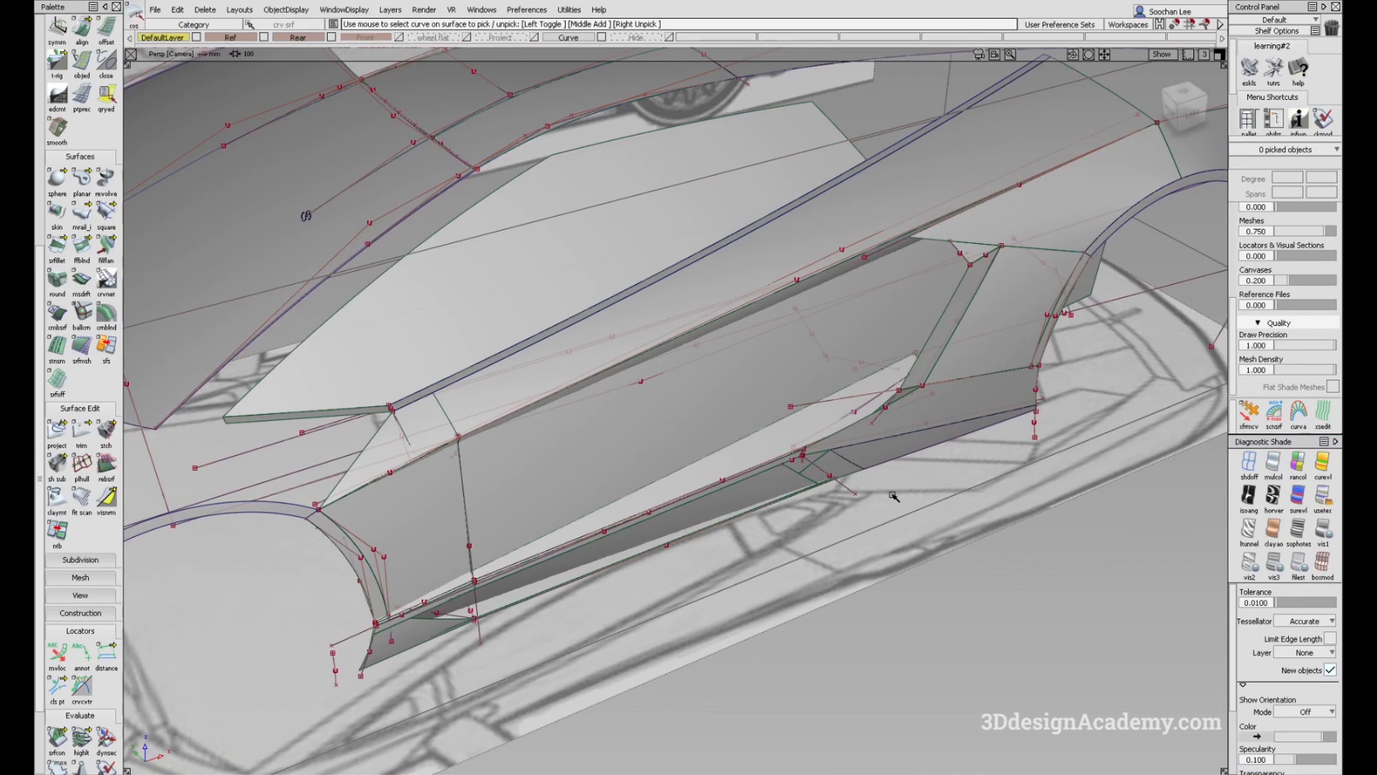
pyautogui.scroll(5, 825, 466)
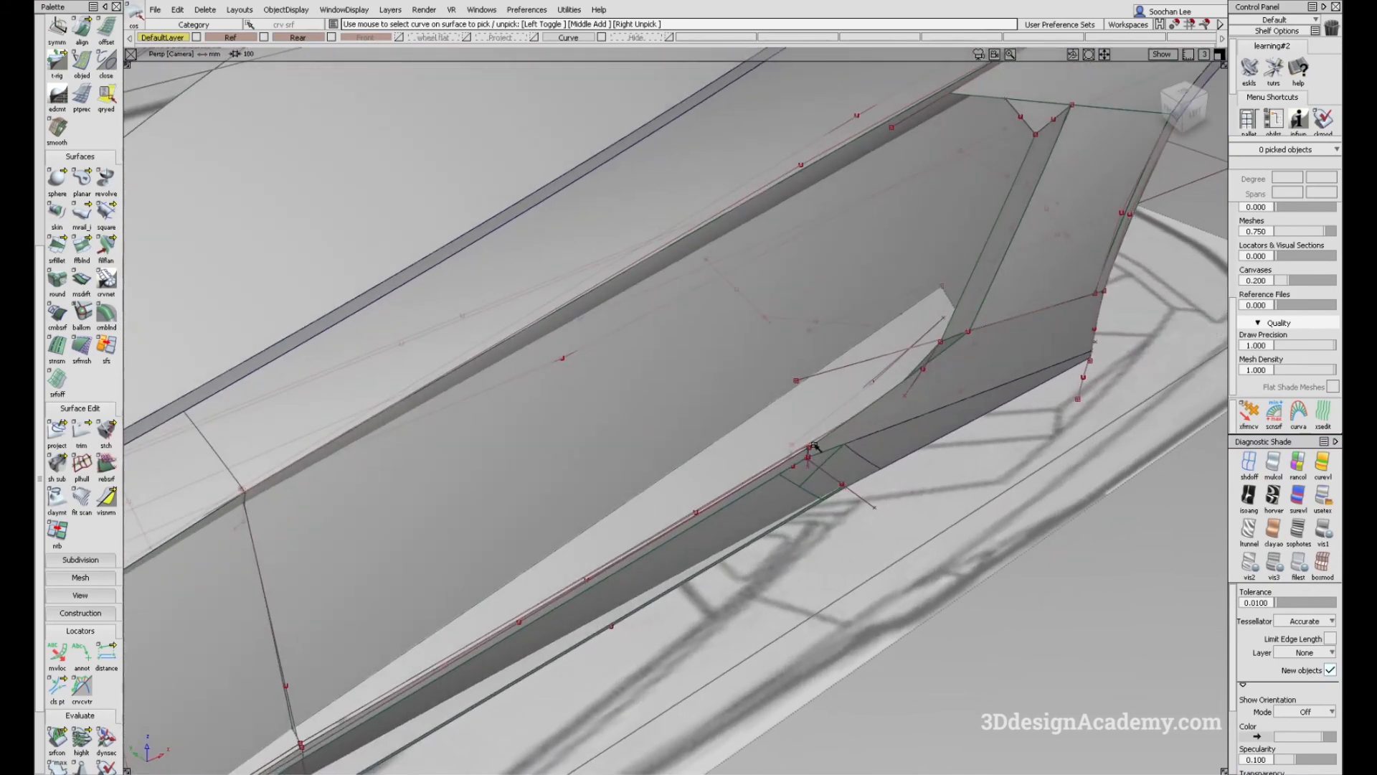
pyautogui.keyDown('alt'); pyautogui.keyDown('shift'); pyautogui.moveTo(810, 446); pyautogui.dragTo(752, 483); pyautogui.keyUp('shift'); pyautogui.keyUp('alt')
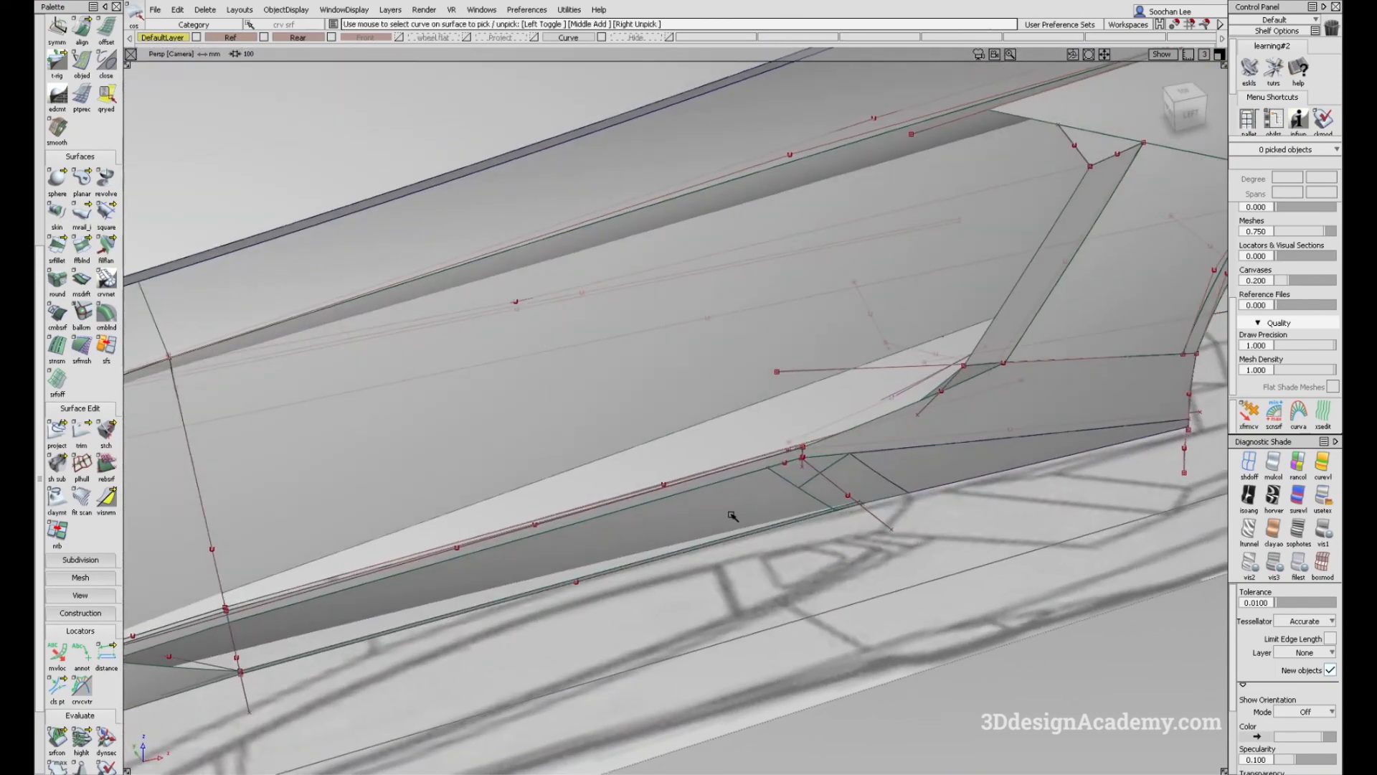
# Step: Inspect the junction of the sill, fillet and rail surfaces around the corner patch, briefly picking the large inner rail surface
pyautogui.keyDown('alt'); pyautogui.keyDown('shift'); pyautogui.moveTo(901, 487); pyautogui.dragTo(842, 484); pyautogui.keyUp('shift'); pyautogui.keyUp('alt')
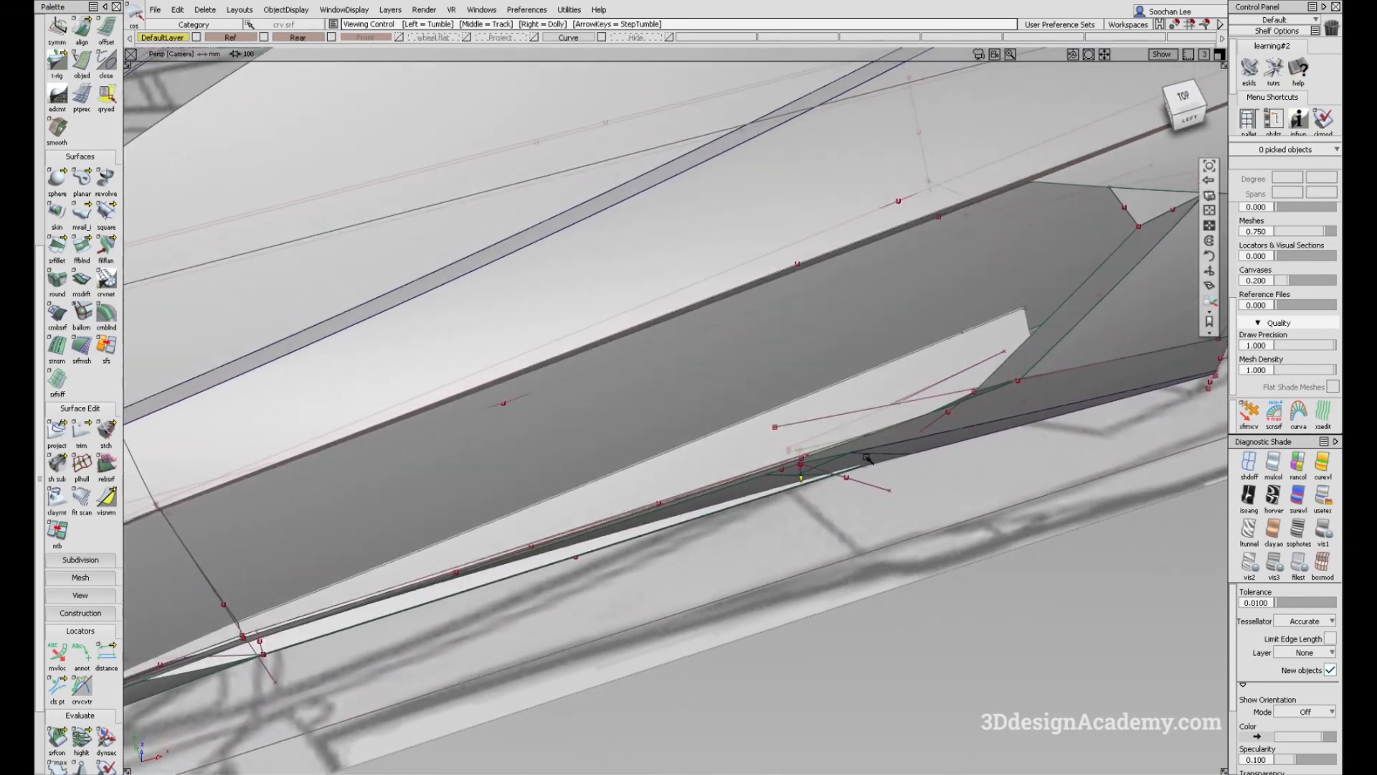
pyautogui.keyDown('alt'); pyautogui.keyDown('shift'); pyautogui.moveTo(867, 457); pyautogui.dragTo(811, 468, button='right'); pyautogui.keyUp('shift'); pyautogui.keyUp('alt')
pyautogui.keyDown('alt'); pyautogui.keyDown('shift'); pyautogui.moveTo(811, 468); pyautogui.dragTo(861, 446); pyautogui.keyUp('shift'); pyautogui.keyUp('alt')
pyautogui.keyDown('alt'); pyautogui.keyDown('shift'); pyautogui.moveTo(861, 446); pyautogui.dragTo(913, 424, button='right'); pyautogui.keyUp('shift'); pyautogui.keyUp('alt')
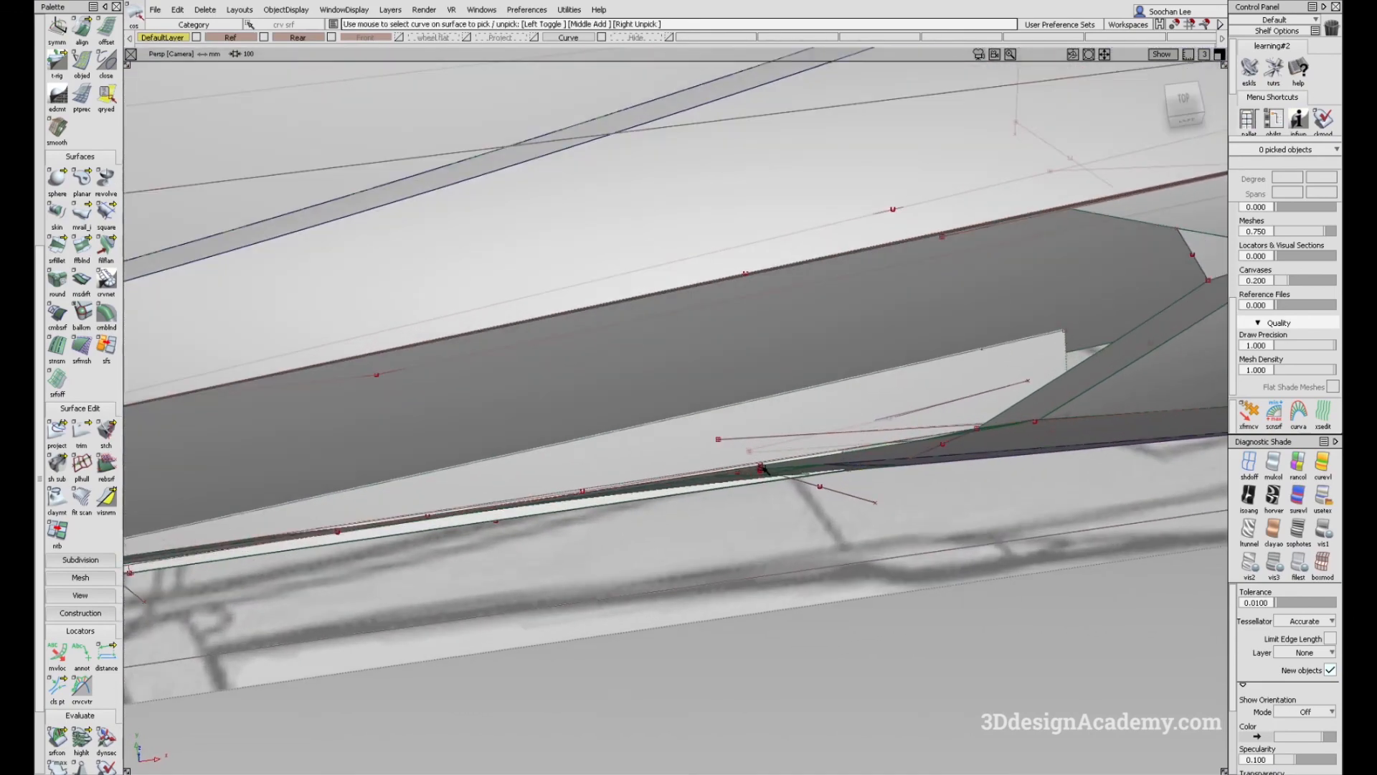
pyautogui.keyDown('alt'); pyautogui.keyDown('shift'); pyautogui.moveTo(766, 474); pyautogui.dragTo(880, 483); pyautogui.keyUp('shift'); pyautogui.keyUp('alt')
pyautogui.press('F1')
pyautogui.keyDown('alt'); pyautogui.keyDown('shift'); pyautogui.moveTo(787, 461); pyautogui.dragTo(802, 470); pyautogui.keyUp('shift'); pyautogui.keyUp('alt')
pyautogui.keyDown('alt'); pyautogui.keyDown('shift'); pyautogui.moveTo(802, 470); pyautogui.dragTo(769, 471, button='right'); pyautogui.keyUp('shift'); pyautogui.keyUp('alt')
pyautogui.keyDown('alt'); pyautogui.keyDown('shift'); pyautogui.moveTo(769, 472); pyautogui.dragTo(837, 424); pyautogui.keyUp('shift'); pyautogui.keyUp('alt')
pyautogui.press('F1')
pyautogui.click(832, 440)
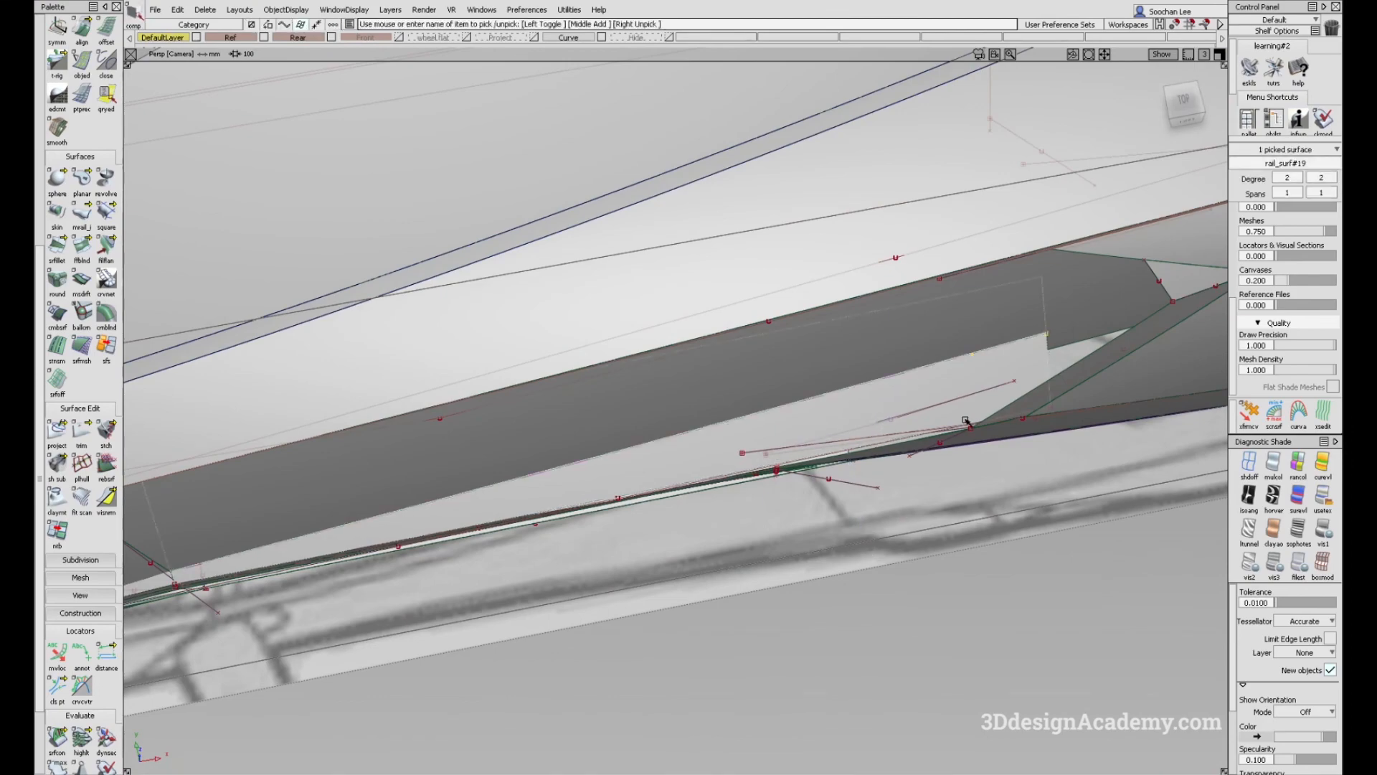
pyautogui.keyDown('alt'); pyautogui.keyDown('shift'); pyautogui.moveTo(701, 463); pyautogui.dragTo(726, 392, button='right'); pyautogui.keyUp('shift'); pyautogui.keyUp('alt')
pyautogui.keyDown('alt'); pyautogui.keyDown('shift'); pyautogui.moveTo(725, 391); pyautogui.dragTo(980, 445); pyautogui.keyUp('shift'); pyautogui.keyUp('alt')
pyautogui.click(828, 467)
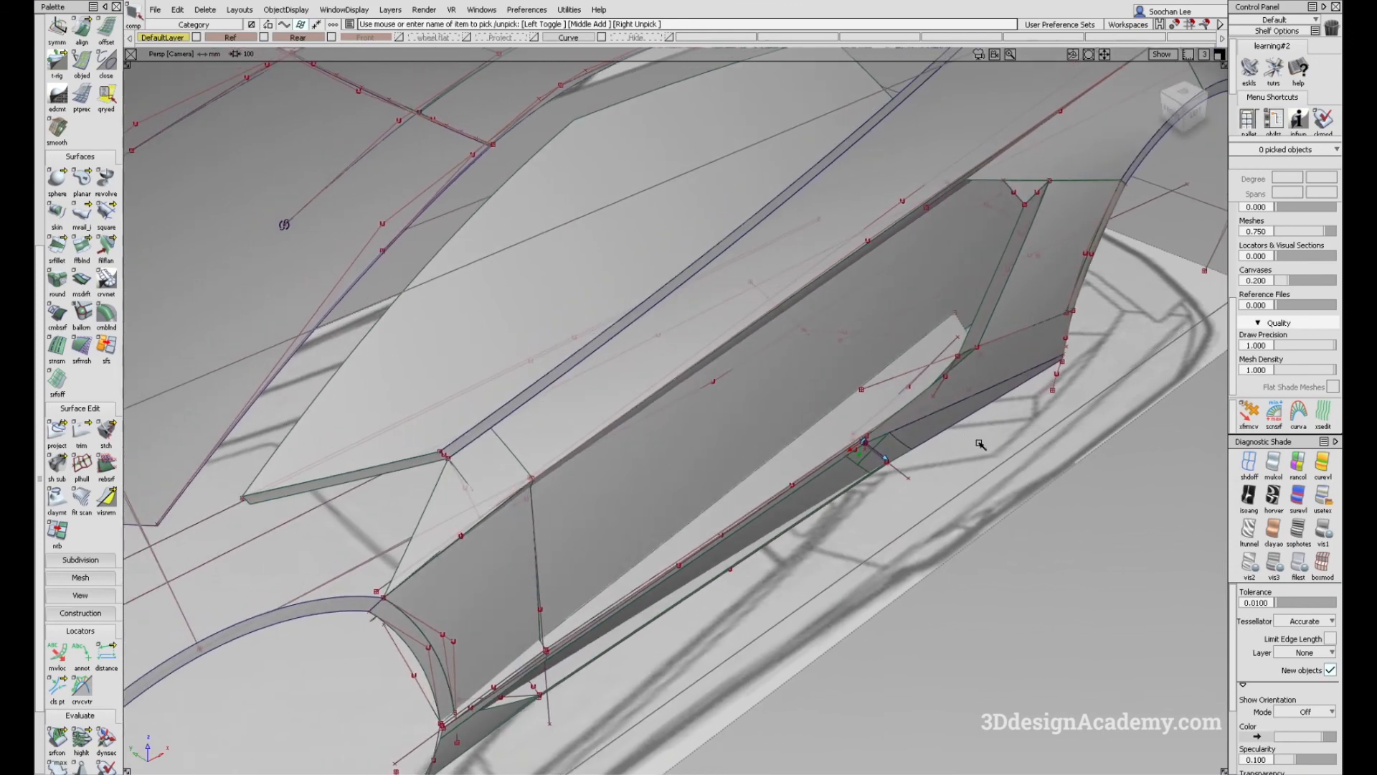